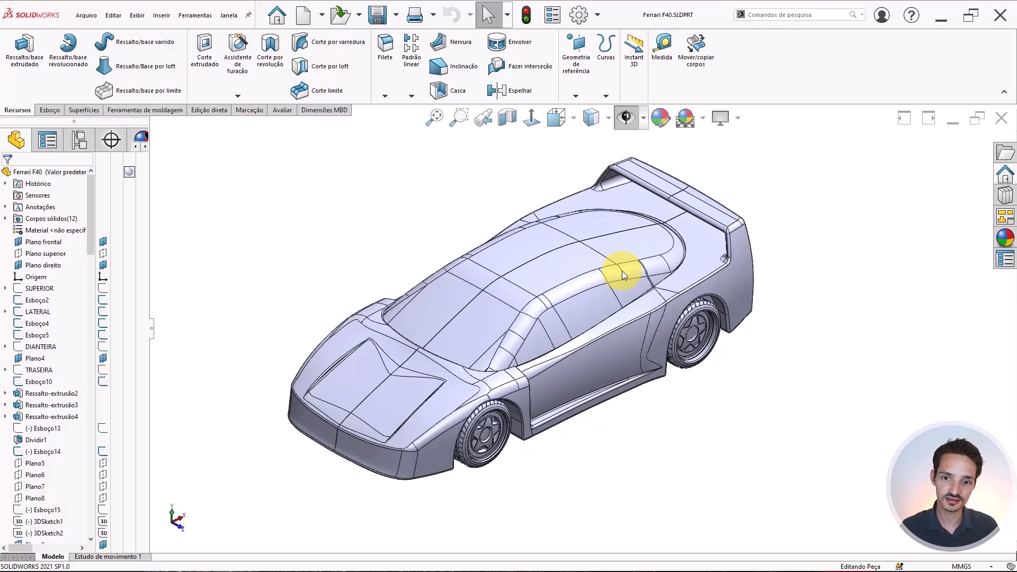
Examine the overall Ferrari F40 body from the front, side and rear.
middle_click_drag(622, 271, 604, 234)
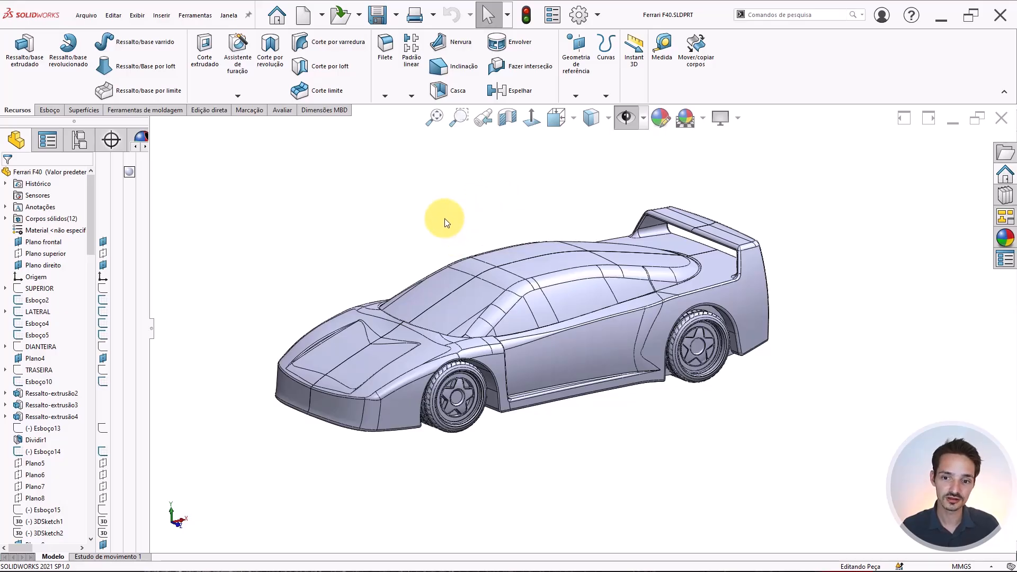
middle_click_drag(444, 217, 577, 182)
scroll(557, 225, "up", 3)
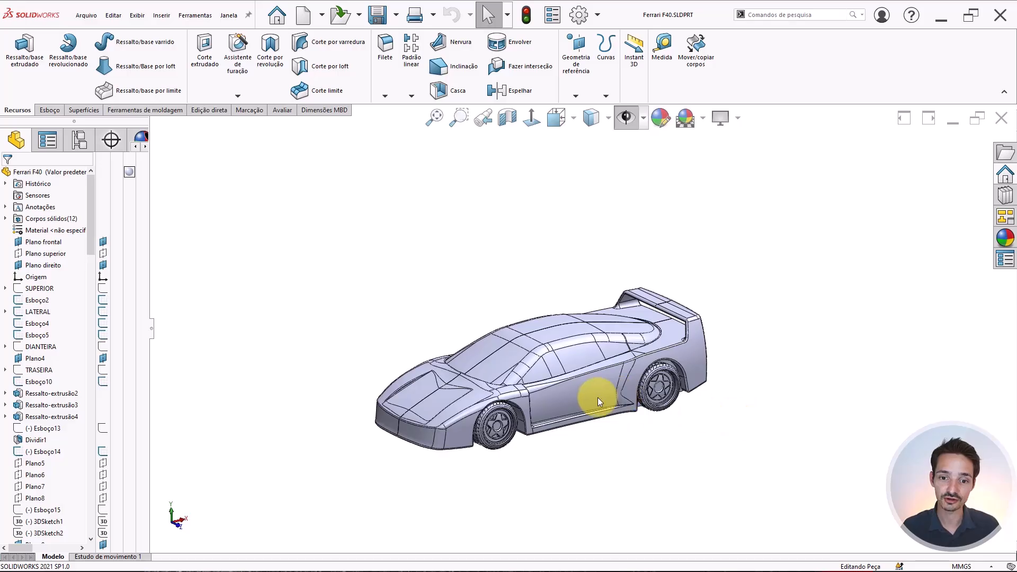
scroll(583, 398, "down", 2)
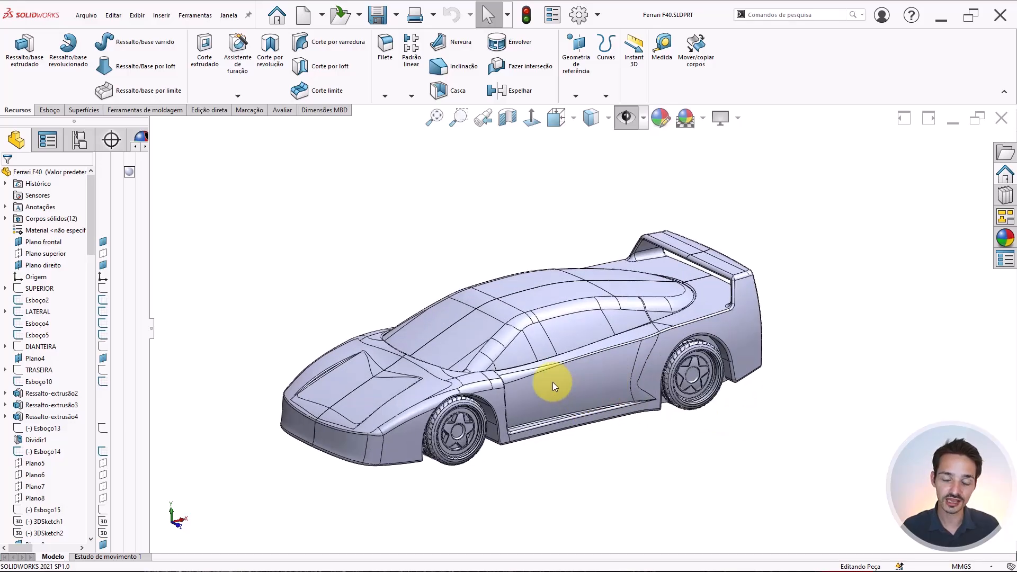
scroll(443, 424, "down", 1)
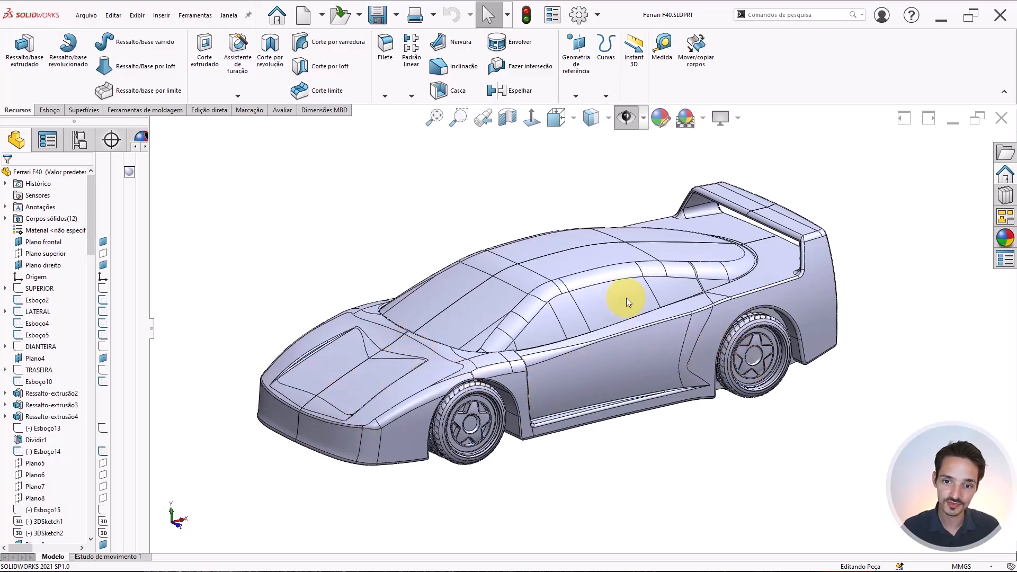
middle_click_drag(581, 272, 866, 273)
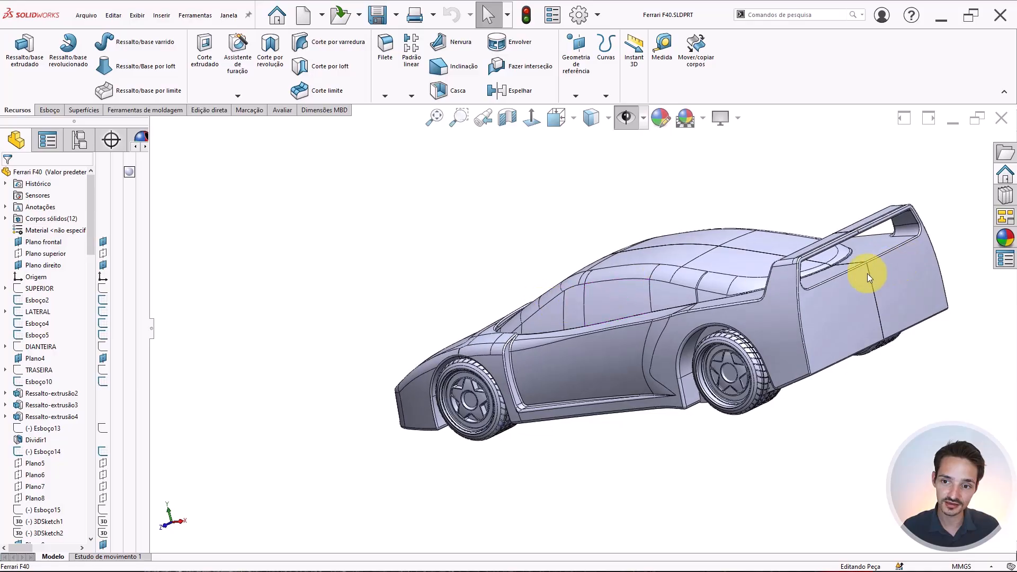
middle_click_drag(652, 272, 555, 336)
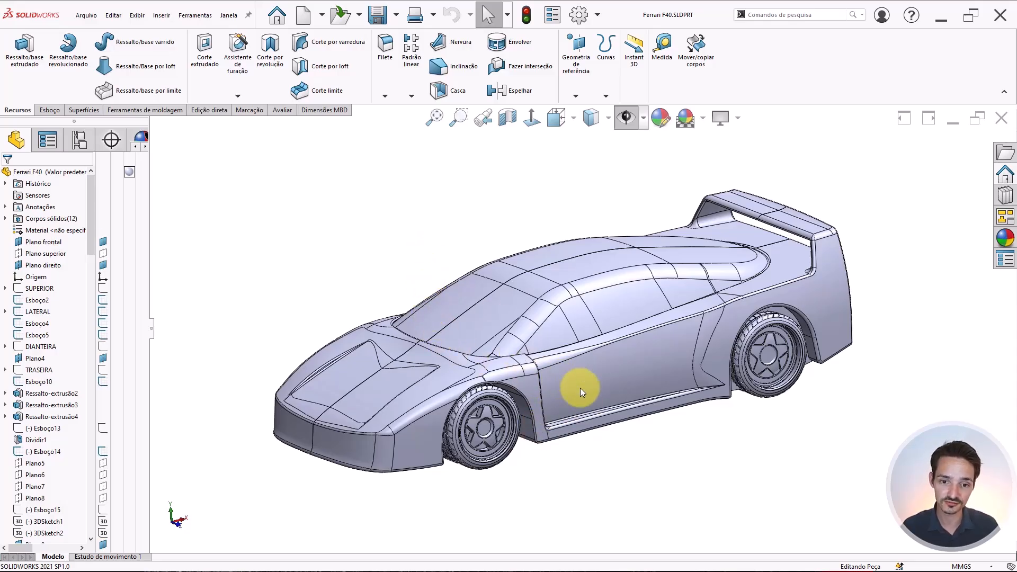
middle_click_drag(596, 367, 500, 280)
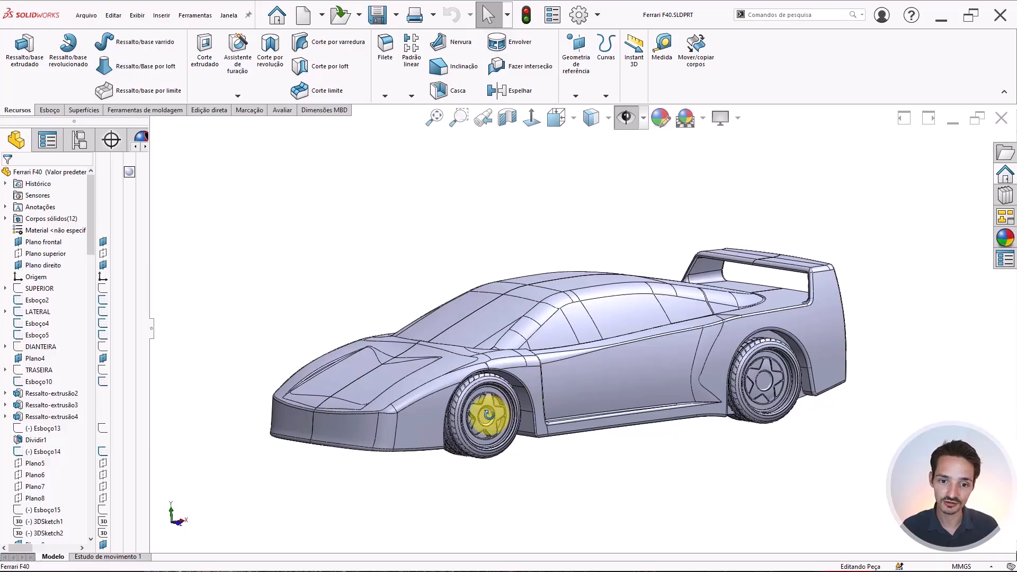
Examine the front wheel's star-shaped rim, tyre tread and wheel arch up close.
middle_click_drag(483, 419, 487, 425)
scroll(482, 419, "down", 5)
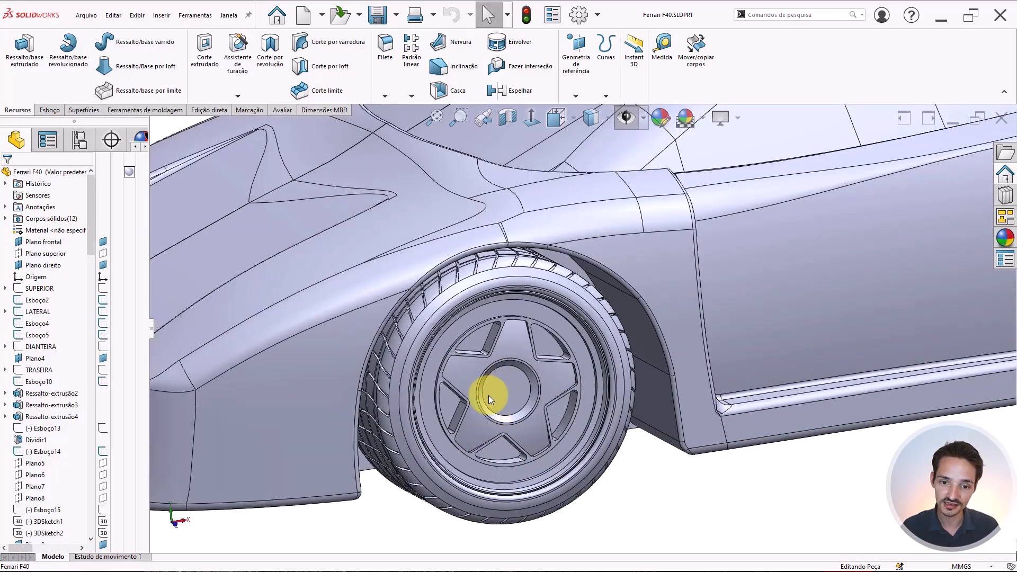
scroll(442, 322, "down", 1)
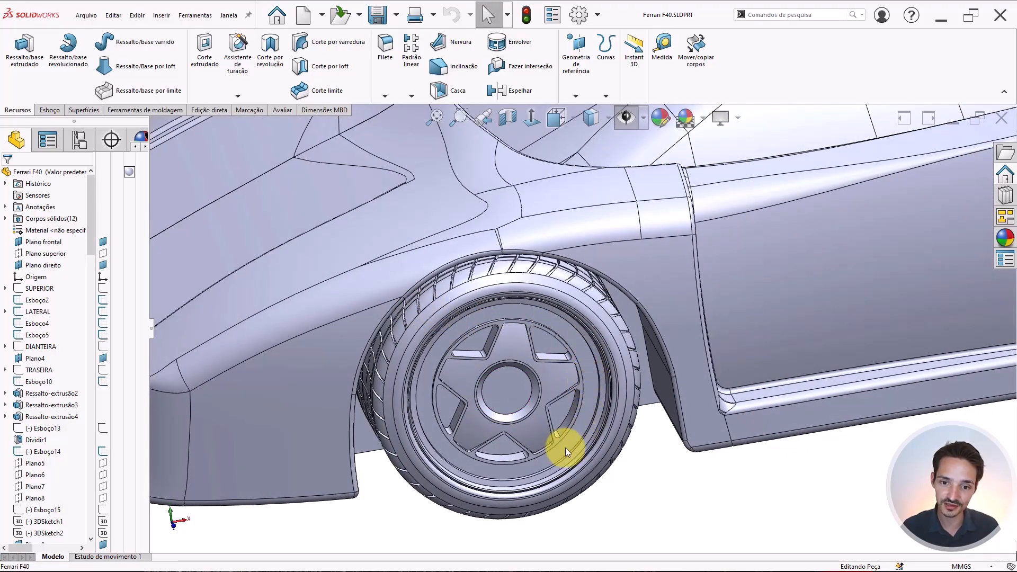
scroll(564, 447, "up", 6)
middle_click_drag(612, 367, 575, 344)
scroll(559, 340, "down", 3)
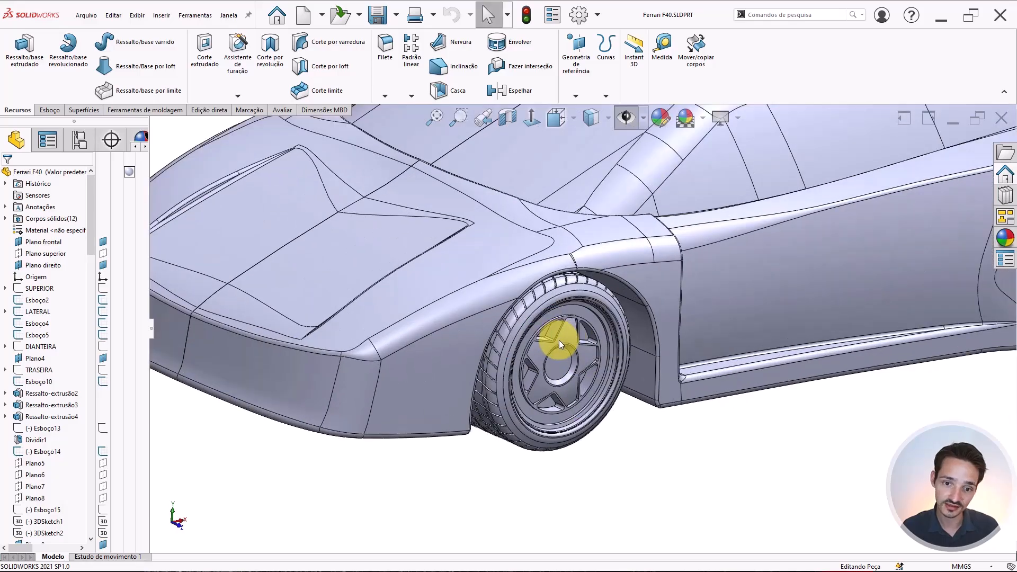
scroll(514, 422, "down", 3)
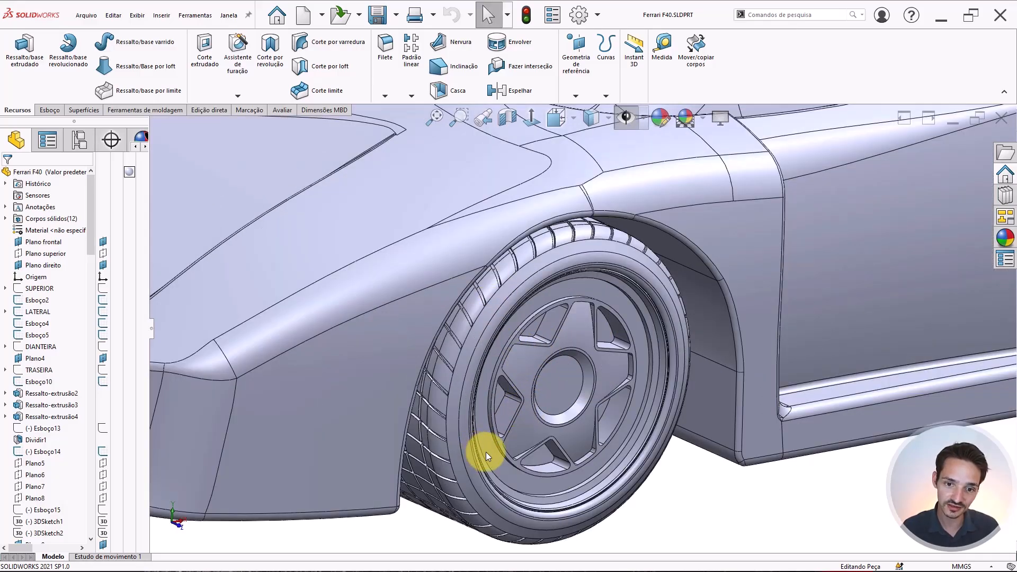
scroll(484, 450, "up", 4)
scroll(603, 385, "up", 2)
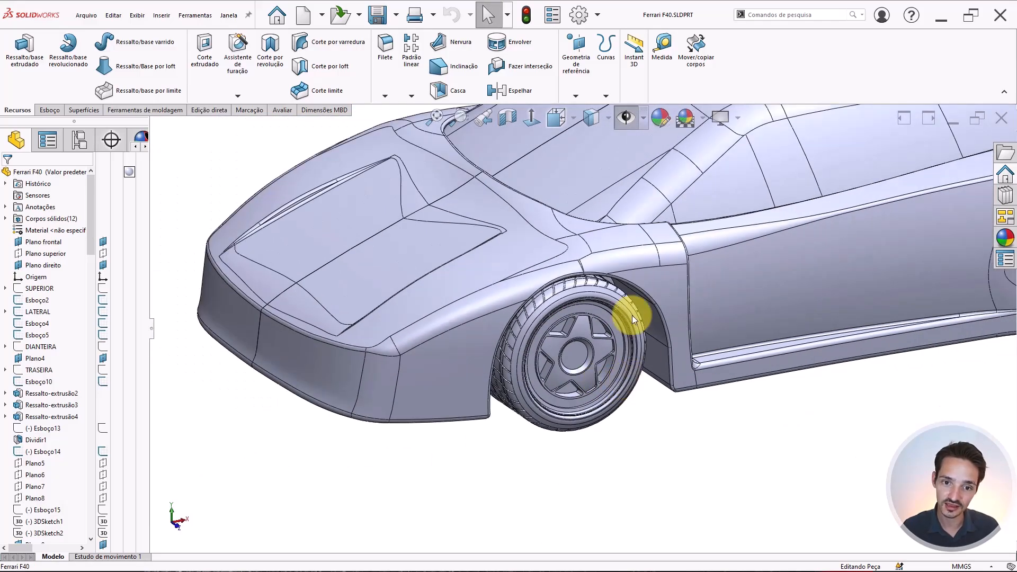
scroll(695, 300, "up", 5)
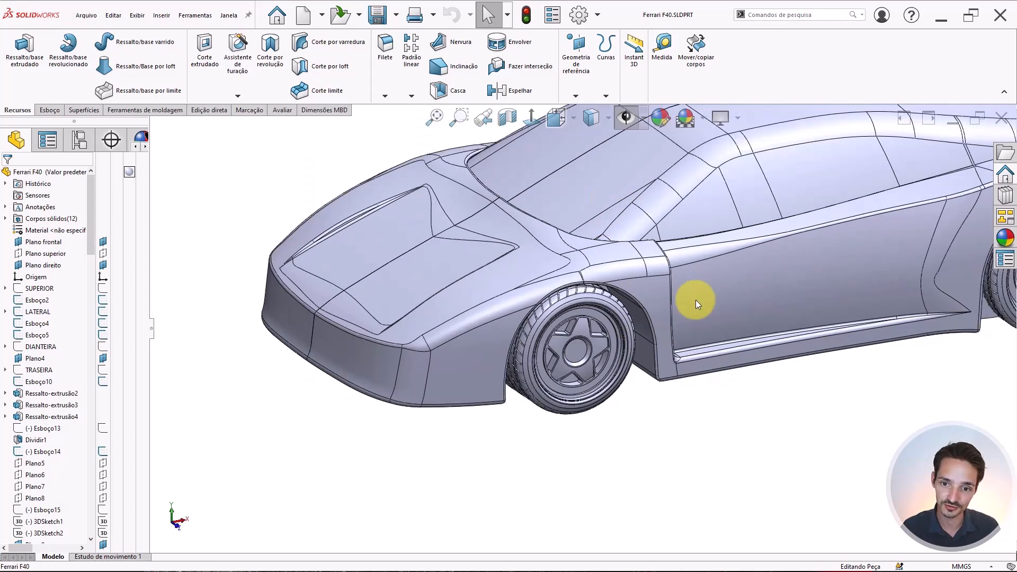
Widen the feature tree to give the feature names more room.
middle_click_drag(673, 361, 472, 262)
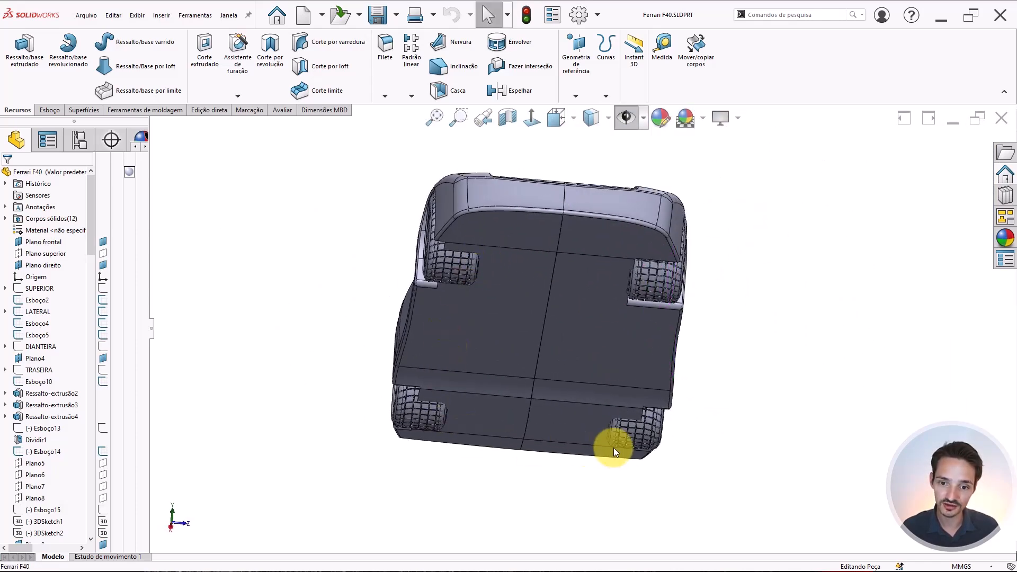
middle_click_drag(626, 305, 694, 234)
scroll(693, 234, "down", 3)
scroll(116, 456, "down", 15)
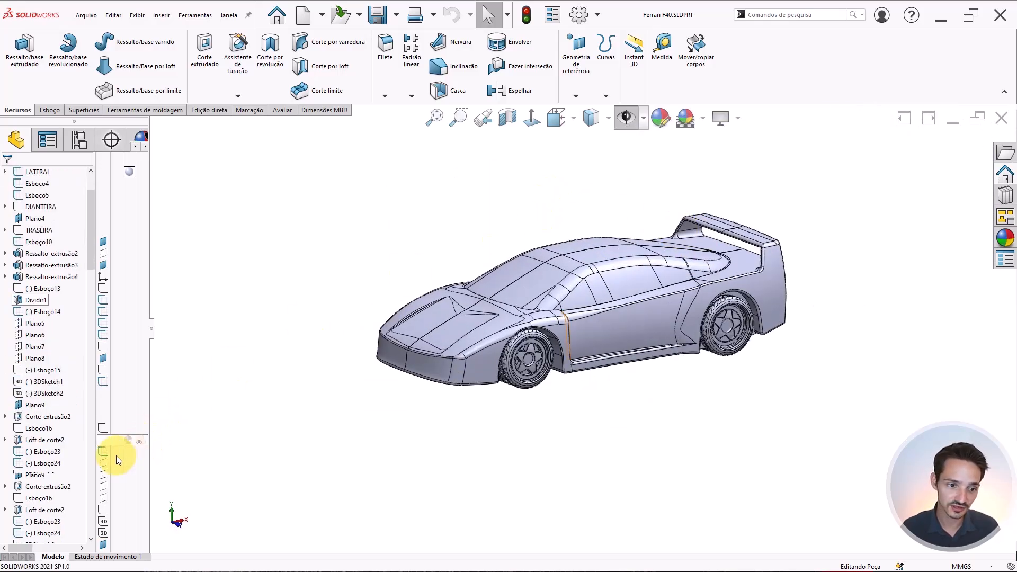
left_click_drag(152, 335, 236, 335)
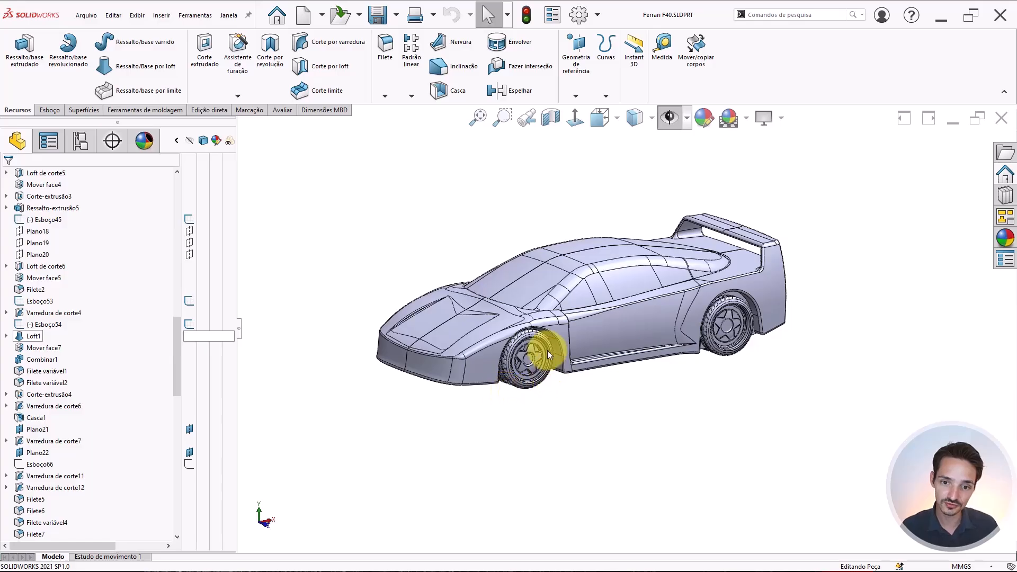
Examine the car body from above and review the feature history down to its last feature.
scroll(548, 351, "down", 5)
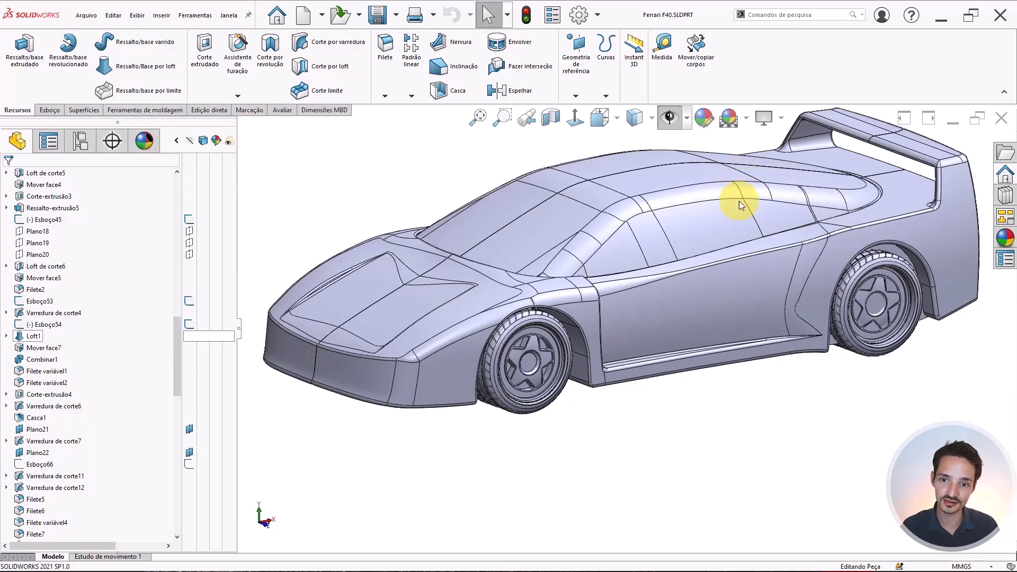
middle_click_drag(738, 200, 536, 142)
scroll(603, 354, "up", 5)
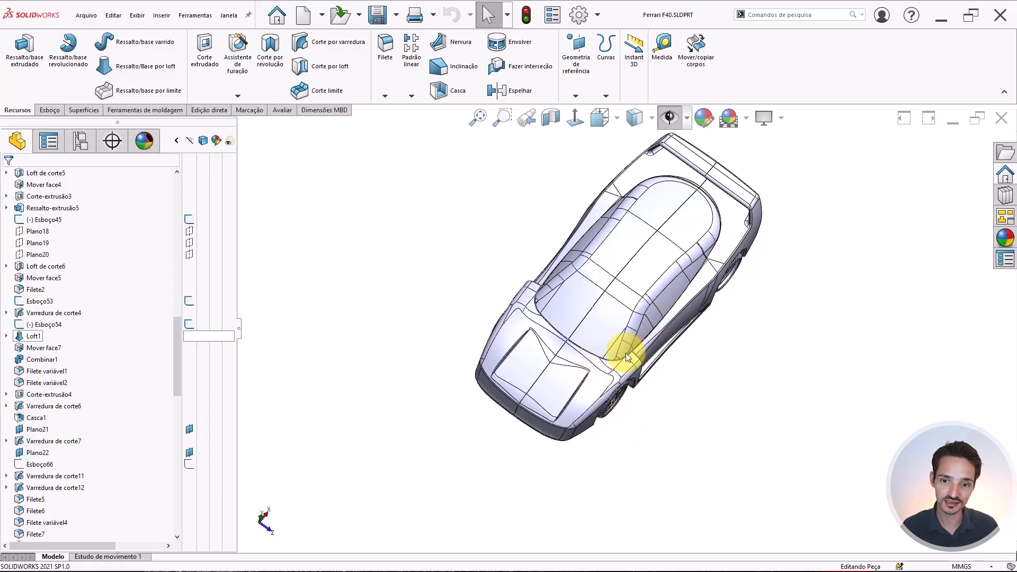
middle_click_drag(615, 310, 692, 293)
scroll(692, 292, "down", 2)
scroll(120, 422, "down", 10)
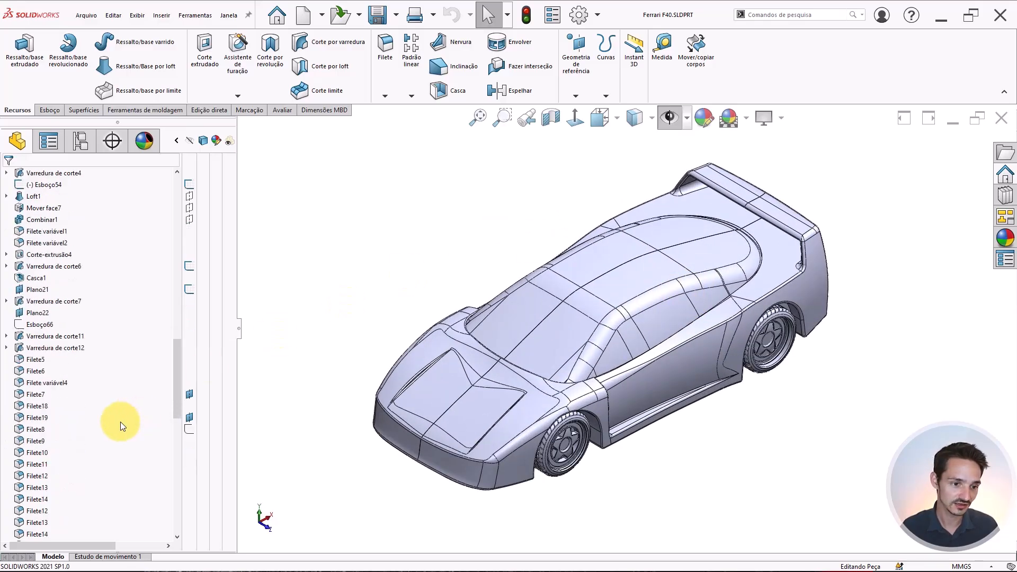
scroll(104, 464, "down", 6)
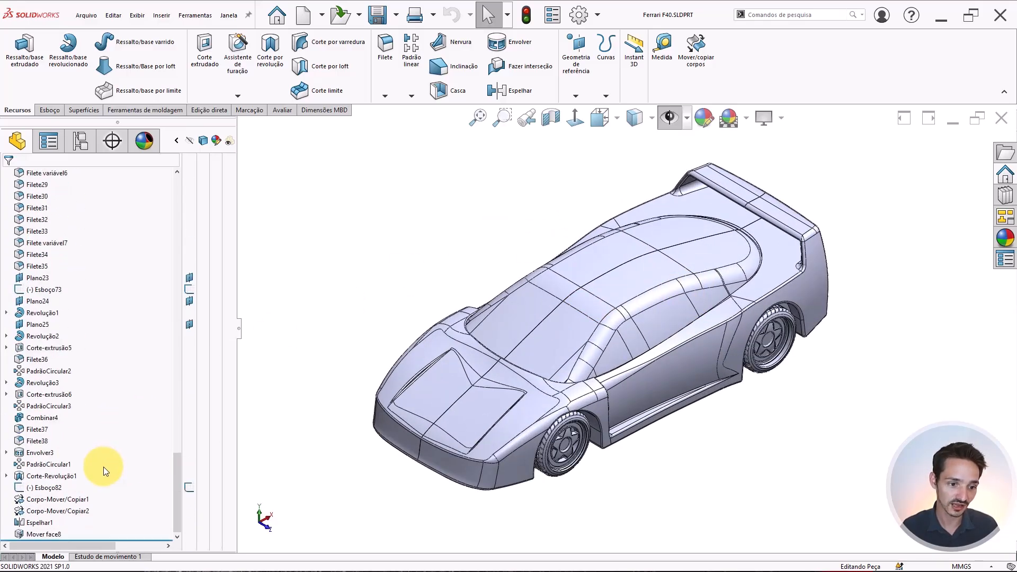
middle_click_drag(414, 391, 408, 329)
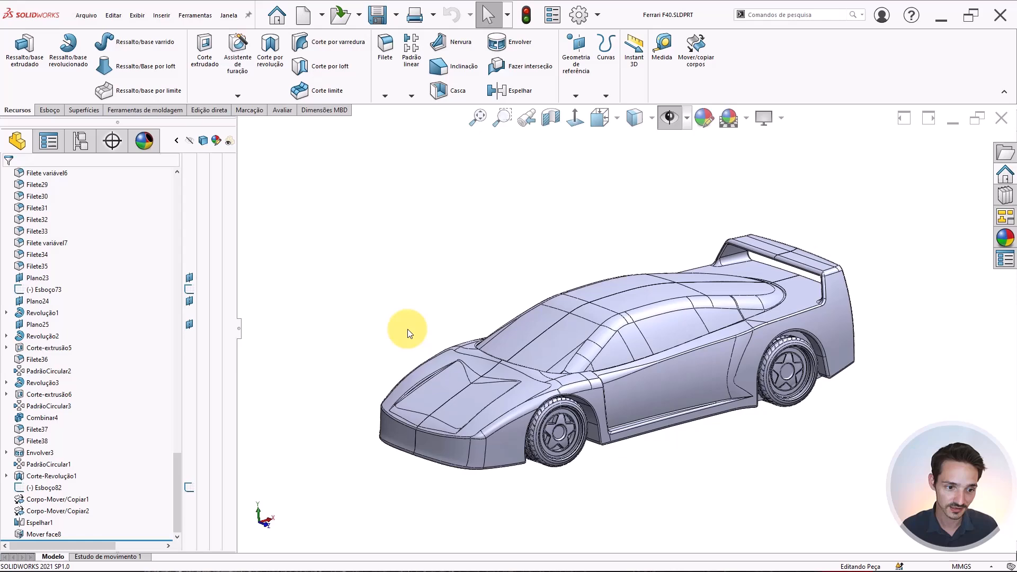
Highlight the Espelhar1 mirror feature and examine the mirrored half from underneath the car.
left_click(40, 522)
middle_click_drag(549, 349, 443, 382)
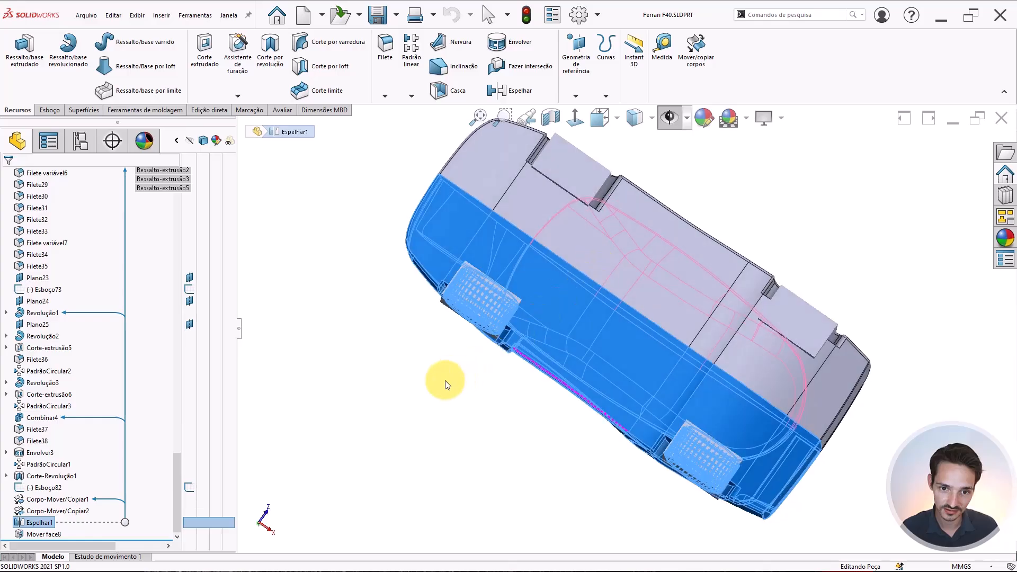
left_click(443, 382)
scroll(625, 224, "down", 2)
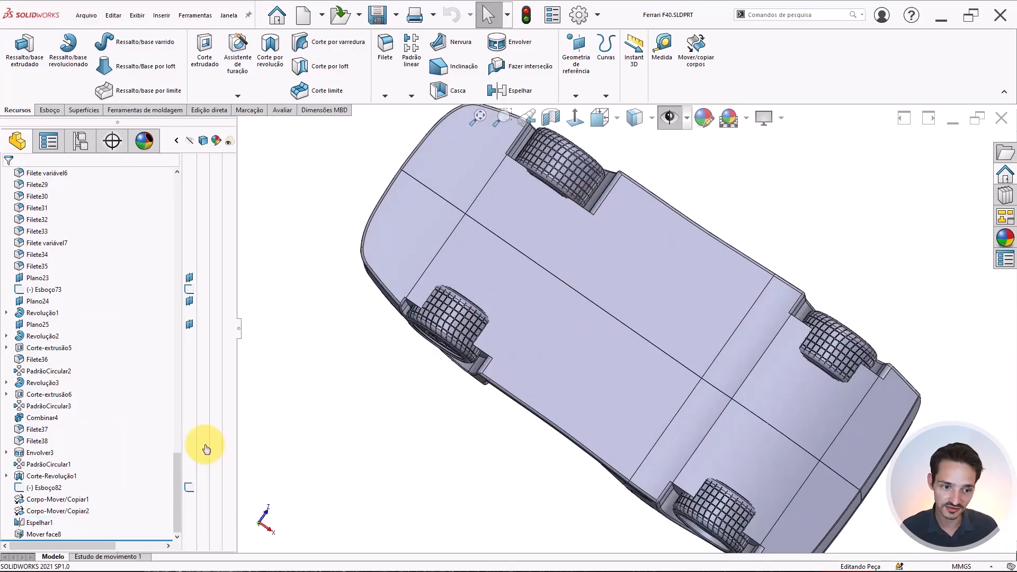
Check the geometry of Mover face8, and reorder the Espelhar1 mirror feature to come after it.
left_click(36, 534)
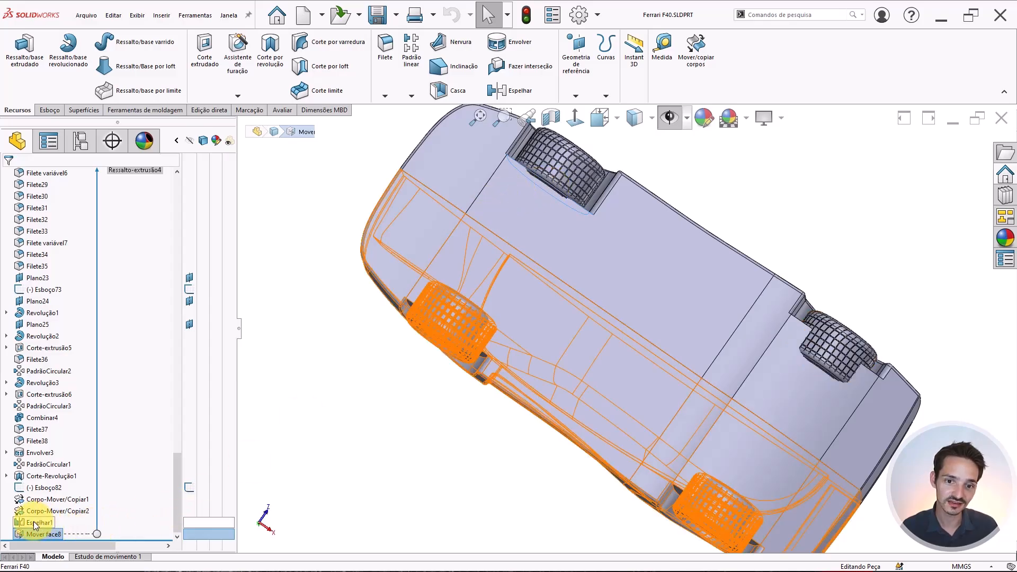
left_click(392, 336)
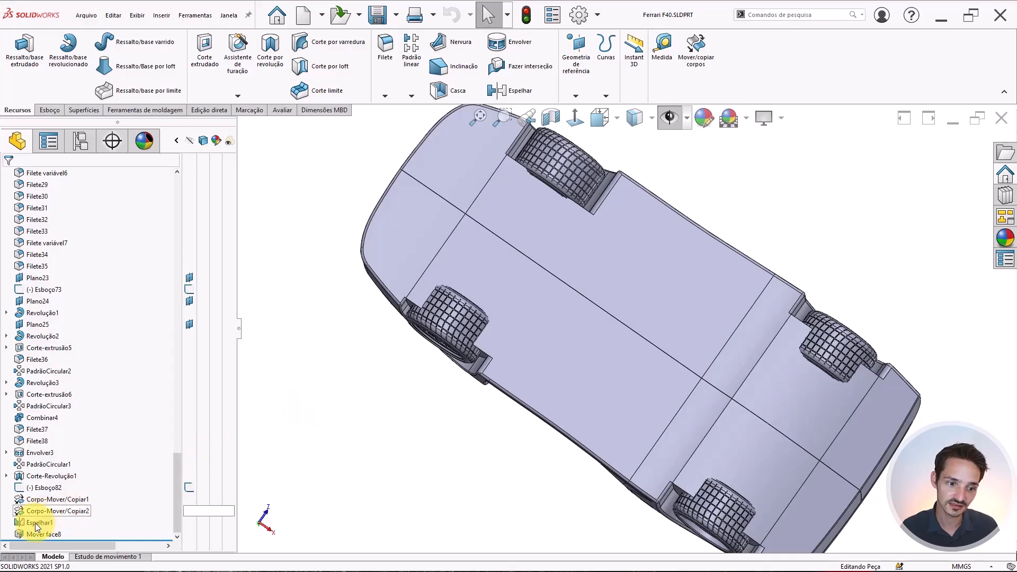
left_click_drag(43, 522, 129, 525)
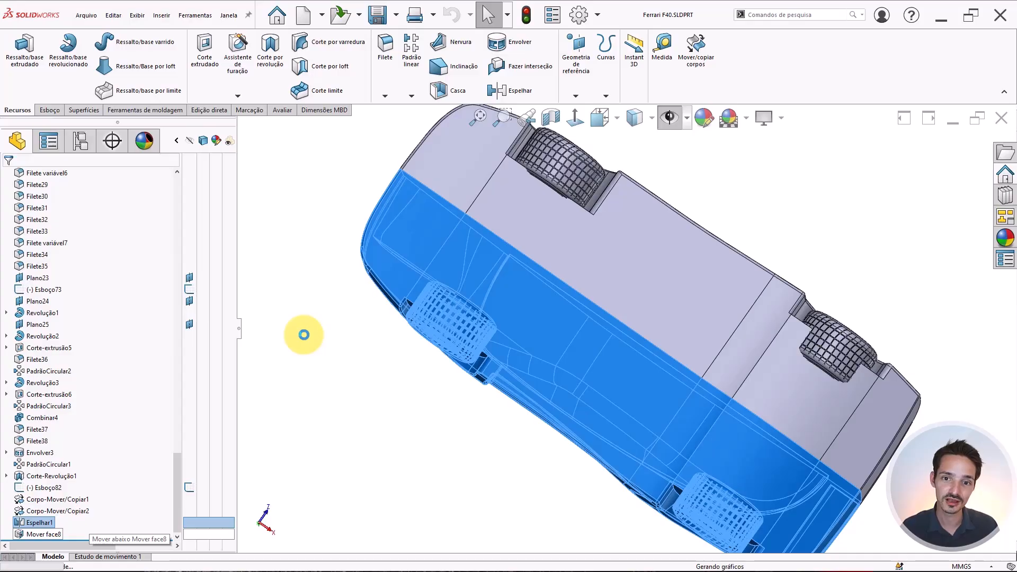
Examine the rebuilt car's wheels, underside and both body halves after the reordering.
mouse_move(355, 308)
middle_mouse_down()
mouse_move(484, 249)
mouse_move(381, 245)
mouse_move(483, 205)
mouse_move(493, 333)
middle_mouse_up()
mouse_move(618, 214)
middle_mouse_down()
mouse_move(651, 199)
mouse_move(638, 228)
mouse_move(642, 213)
mouse_move(624, 336)
mouse_move(646, 268)
mouse_move(658, 193)
mouse_move(625, 290)
mouse_move(654, 161)
mouse_move(609, 288)
mouse_move(644, 191)
mouse_move(657, 116)
mouse_move(651, 193)
mouse_move(637, 208)
mouse_move(656, 189)
mouse_move(660, 143)
mouse_move(650, 215)
mouse_move(733, 268)
mouse_move(773, 254)
mouse_move(813, 218)
mouse_move(806, 159)
mouse_move(783, 232)
mouse_move(663, 268)
mouse_move(610, 324)
mouse_move(633, 250)
middle_mouse_up()
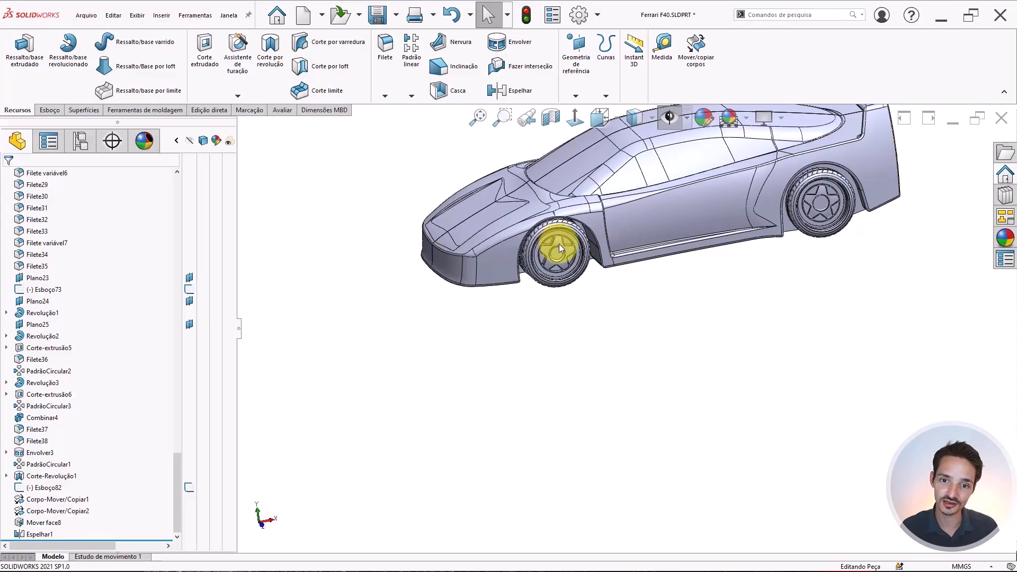
scroll(562, 249, "down", 5)
scroll(609, 255, "up", 2)
scroll(649, 253, "up", 5)
middle_click_drag(749, 311, 754, 252)
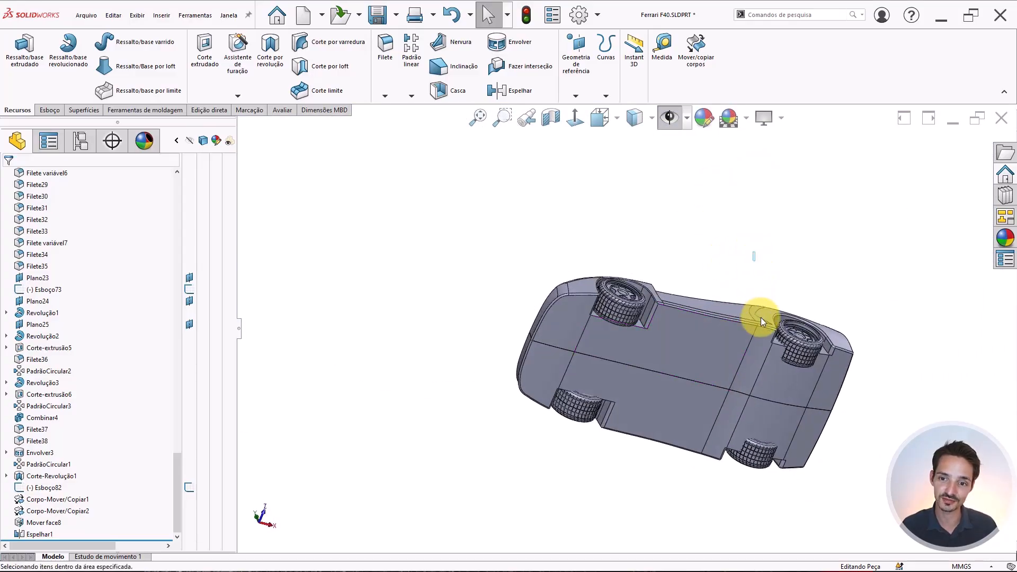
scroll(762, 319, "down", 4)
middle_click_drag(766, 336, 770, 525)
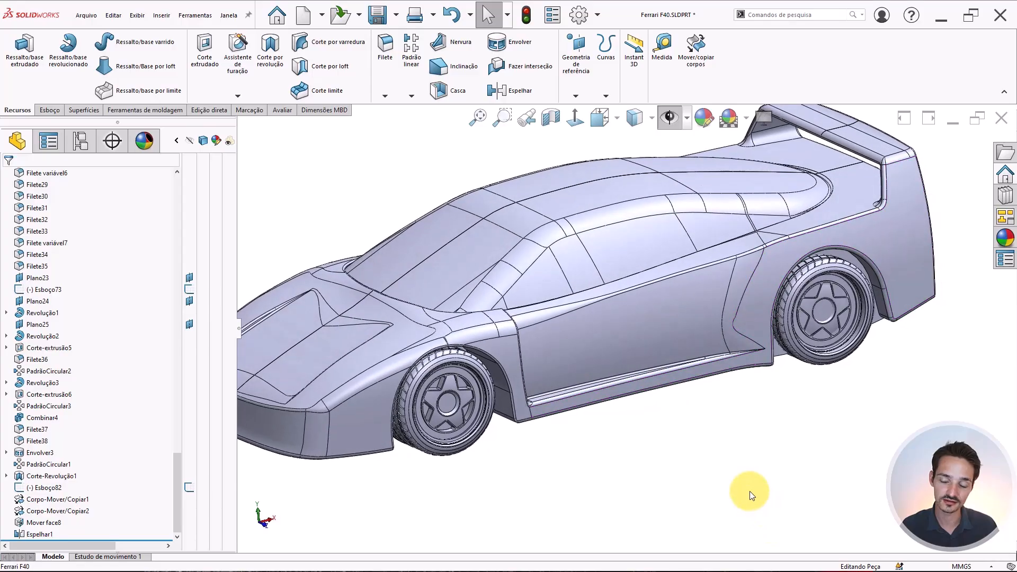
scroll(672, 278, "up", 3)
middle_click_drag(615, 320, 618, 318)
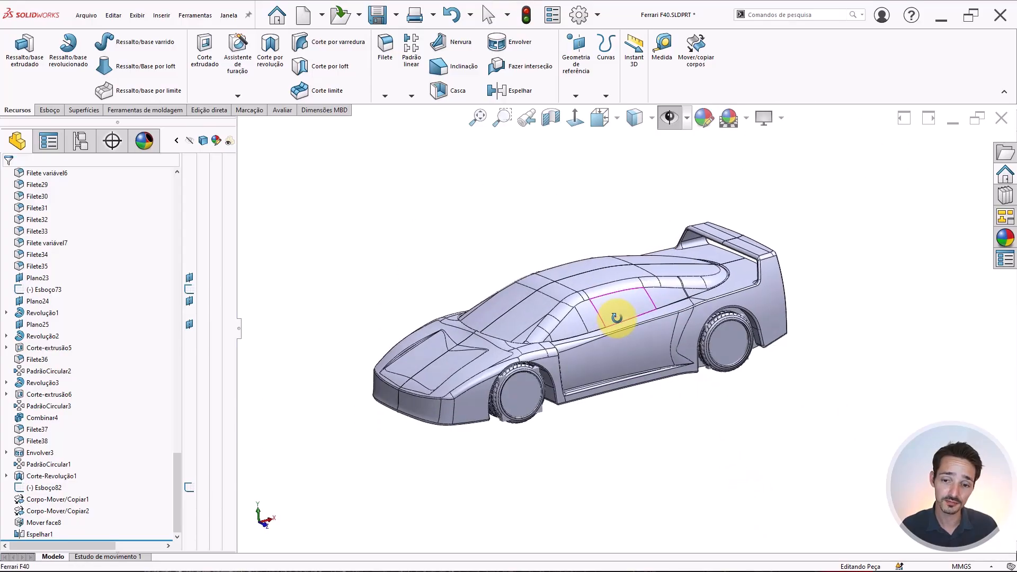
scroll(592, 368, "down", 1)
middle_click_drag(595, 374, 602, 391)
middle_click_drag(511, 408, 560, 404)
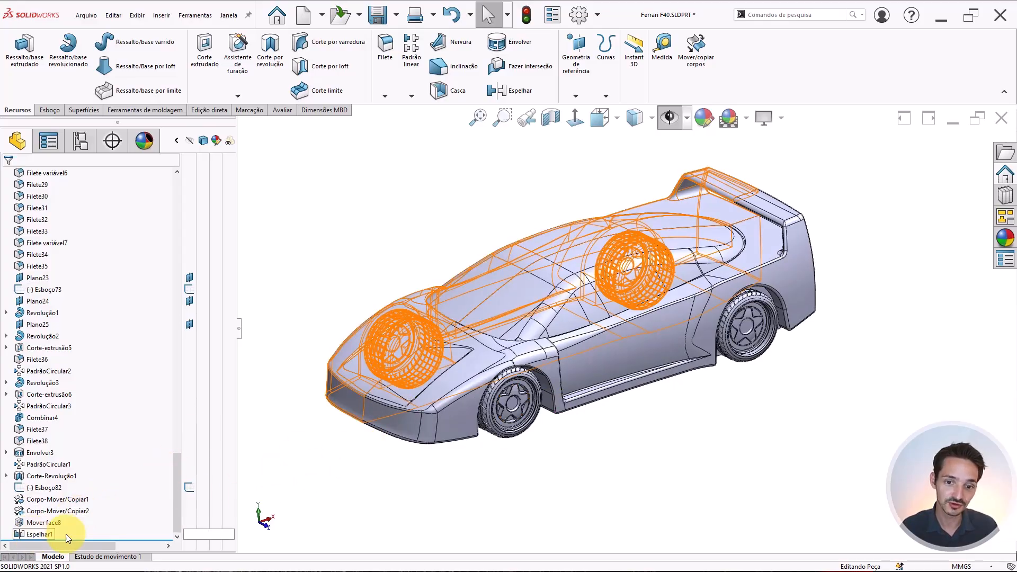
Suppress the Espelhar1 mirror feature and roll the model back to just before Corpo-Mover/Copiar2.
left_click(37, 534)
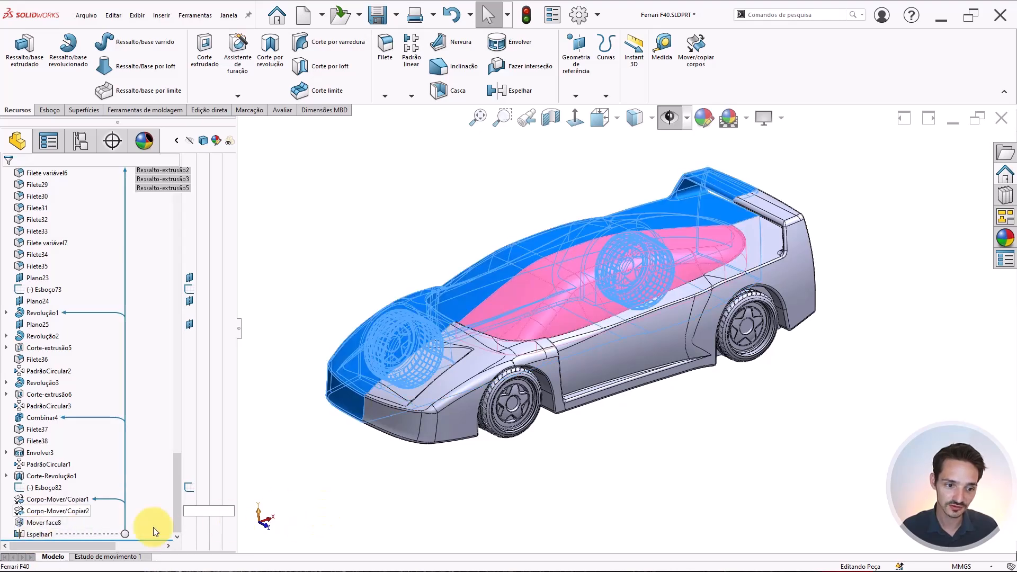
left_click(46, 531)
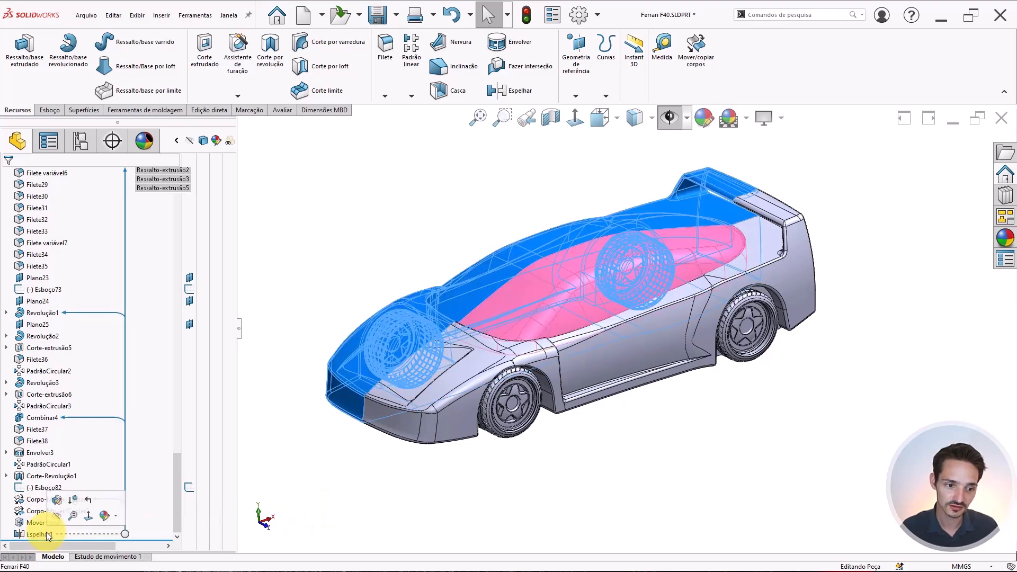
left_click(73, 507)
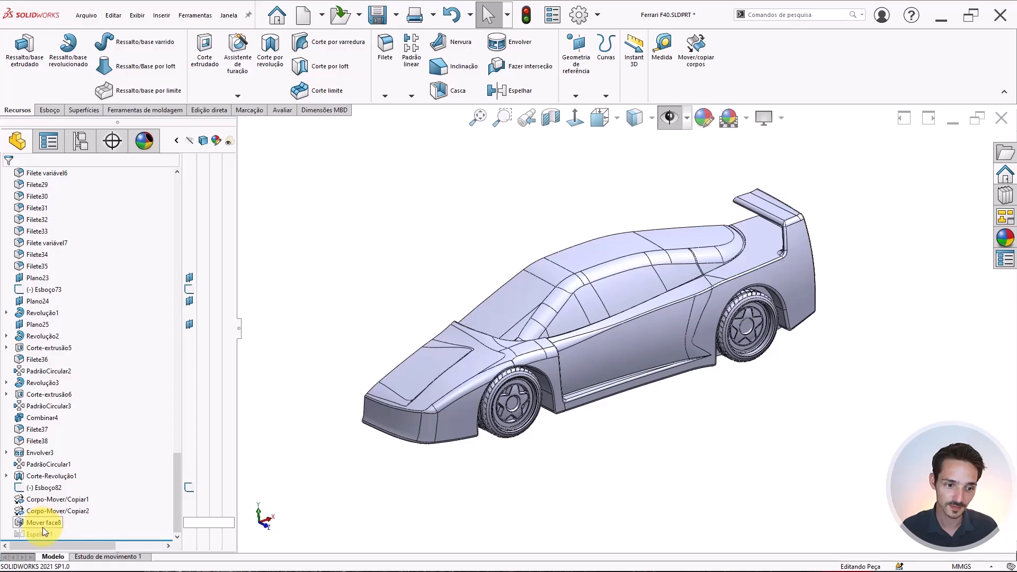
left_click_drag(42, 540, 48, 512)
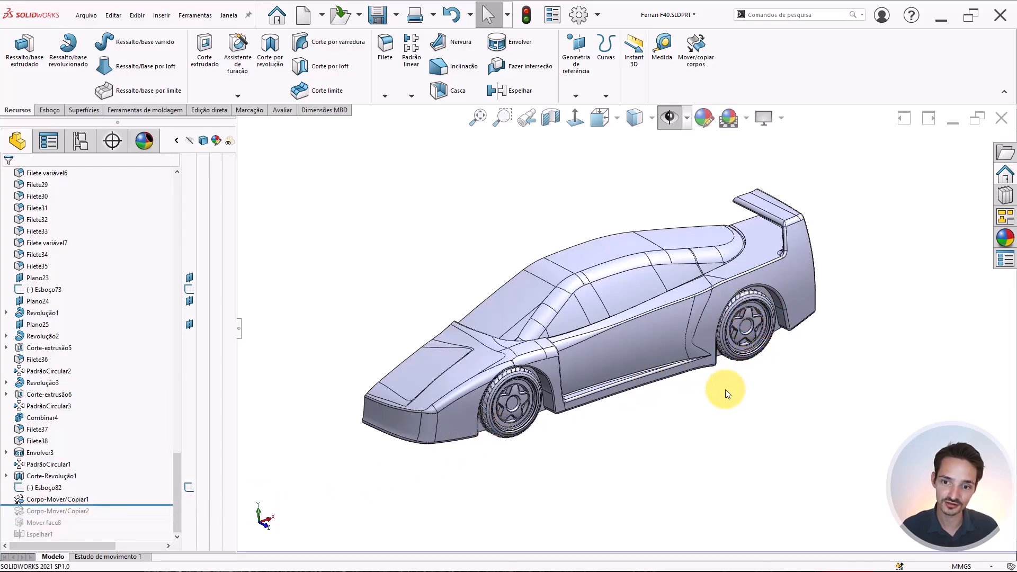
Roll the model forward to just after Corpo-Mover/Copiar2, with the underside and rear wheel in view.
middle_click_drag(702, 369, 722, 288)
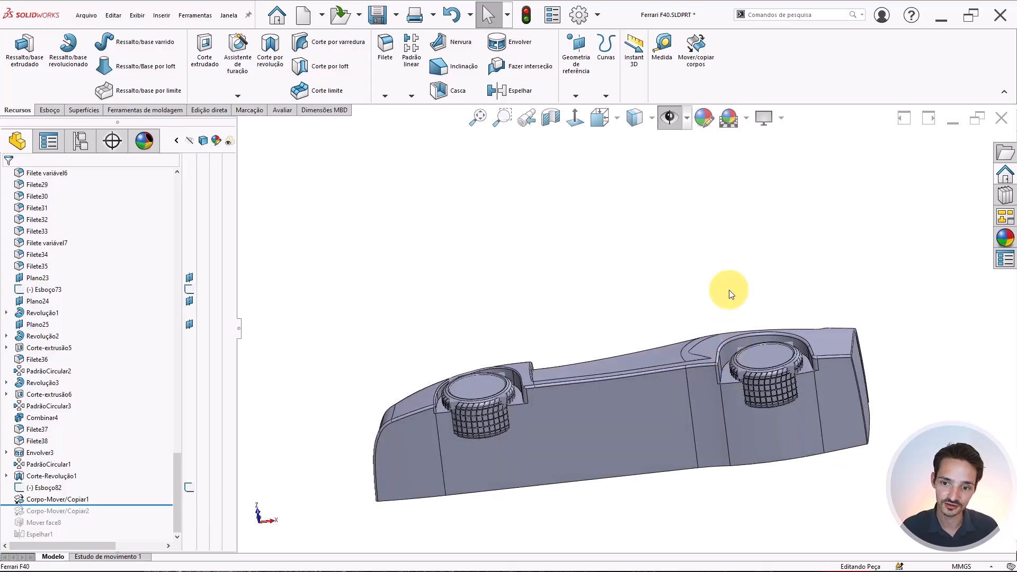
left_click_drag(119, 505, 120, 517)
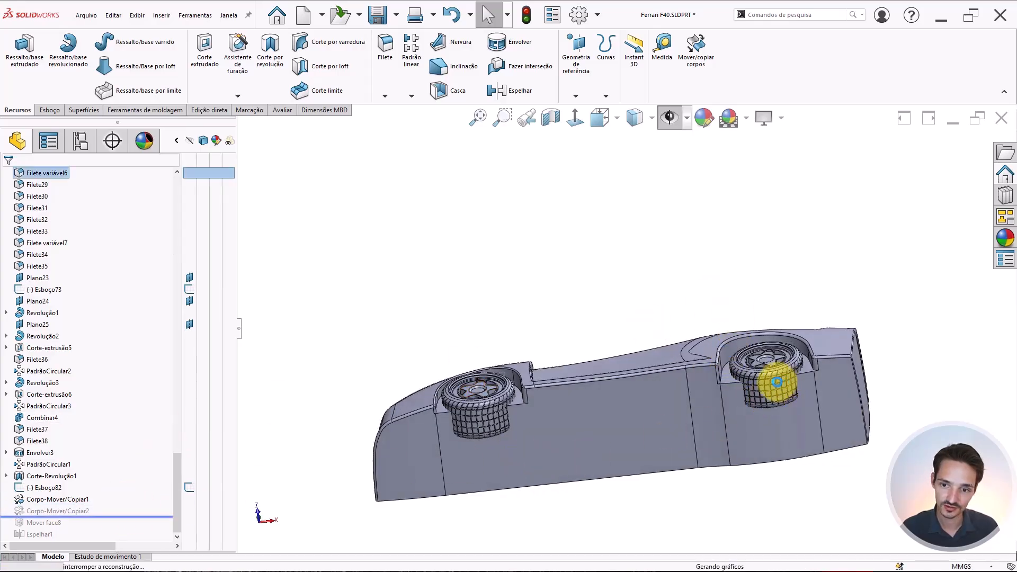
scroll(777, 379, "down", 4)
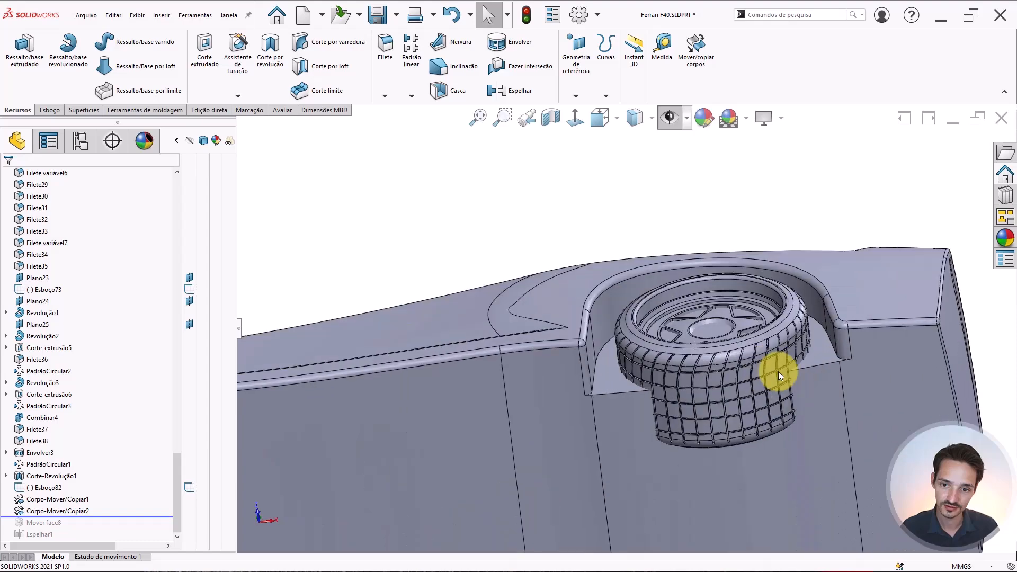
Edit Corpo-Mover/Copiar2 to add the rear wheel's rim body, Corpo-Mover/Copiar1[1], to the bodies being moved.
left_click(48, 511)
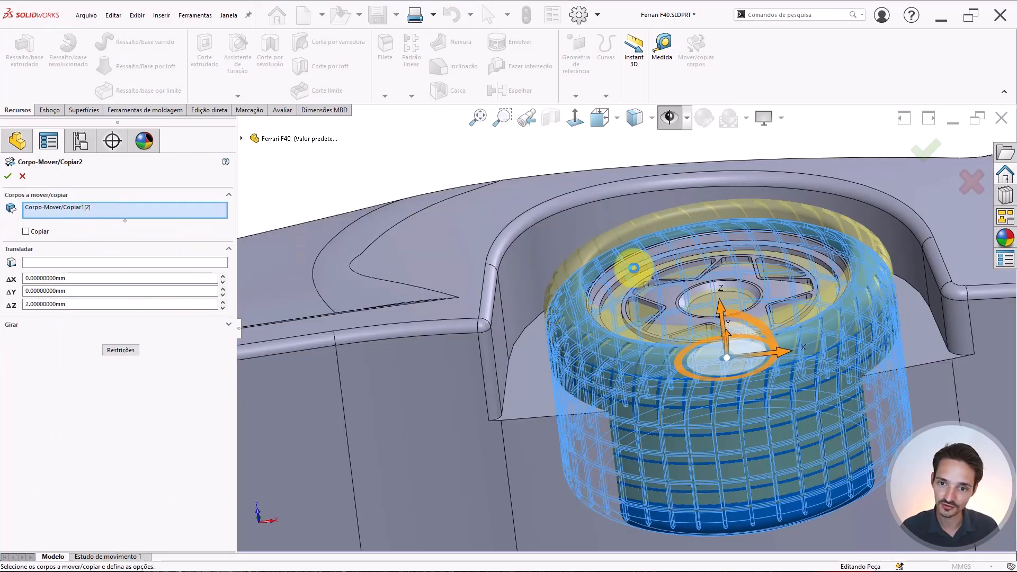
scroll(624, 277, "down", 3)
left_click(620, 269)
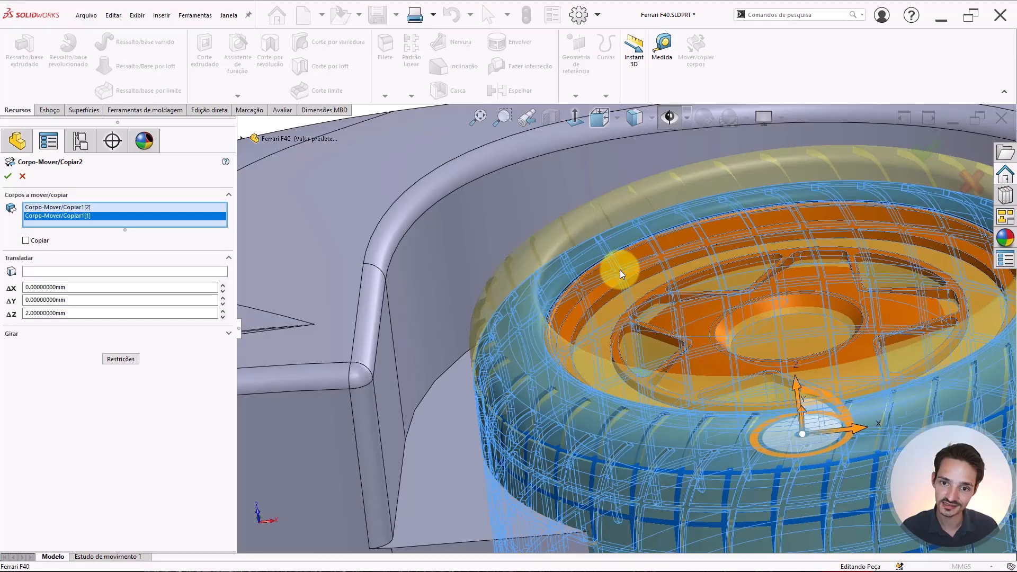
scroll(619, 269, "up", 5)
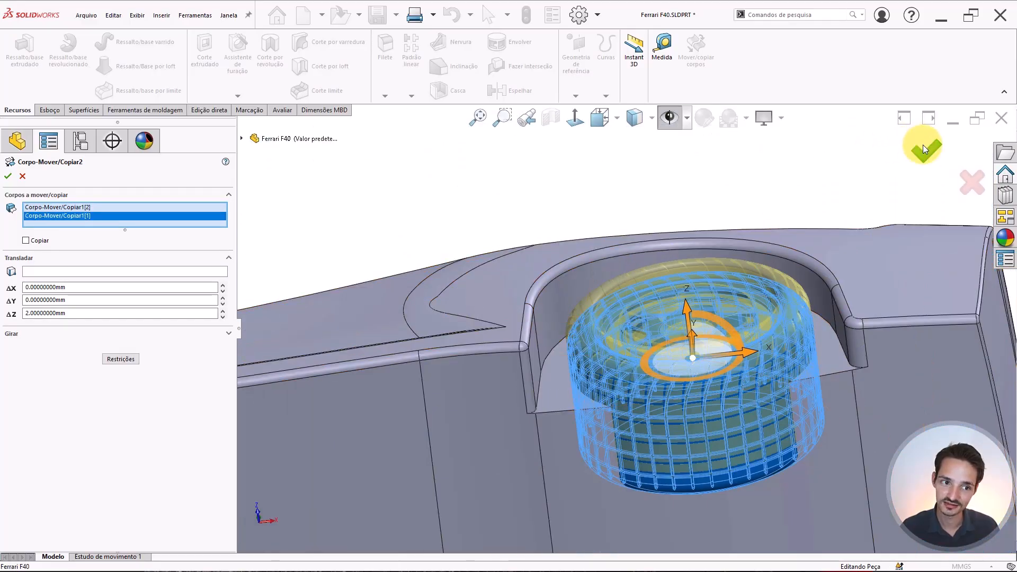
left_click(924, 148)
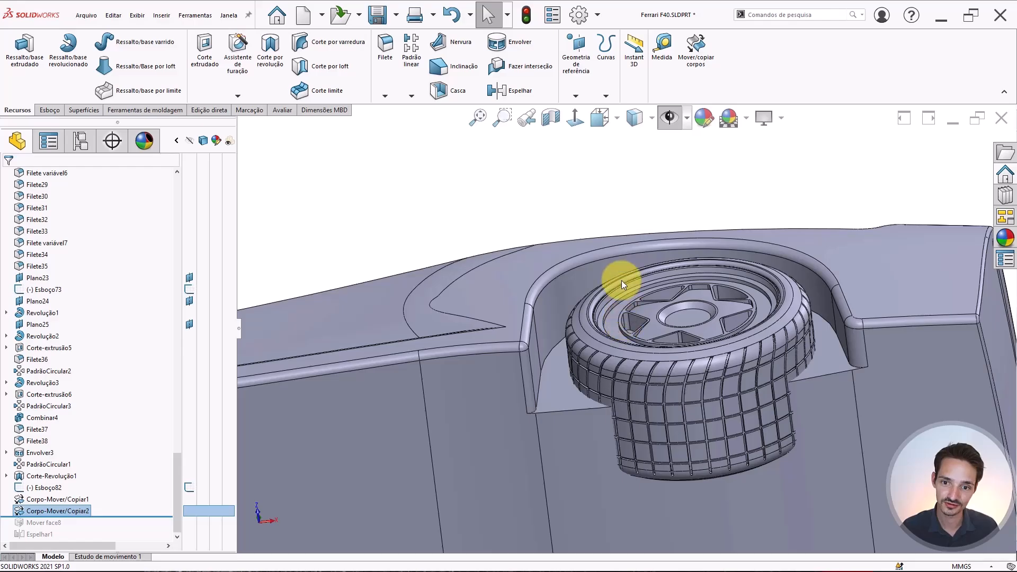
Suppress the Corpo-Mover/Copiar2 and Corpo-Mover/Copiar1 features of the rear wheel.
scroll(621, 281, "up", 5)
left_click(630, 251)
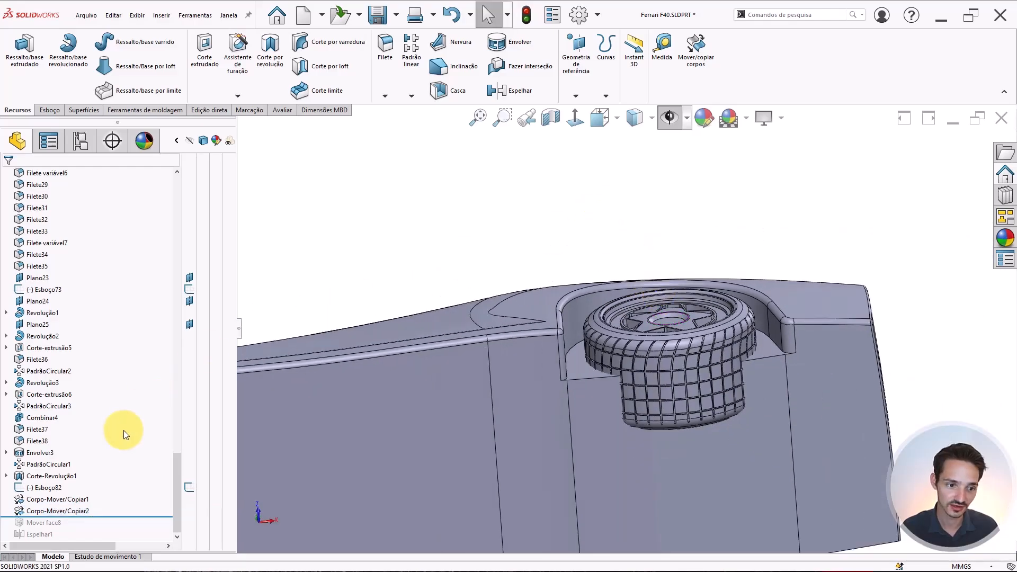
left_click(59, 510)
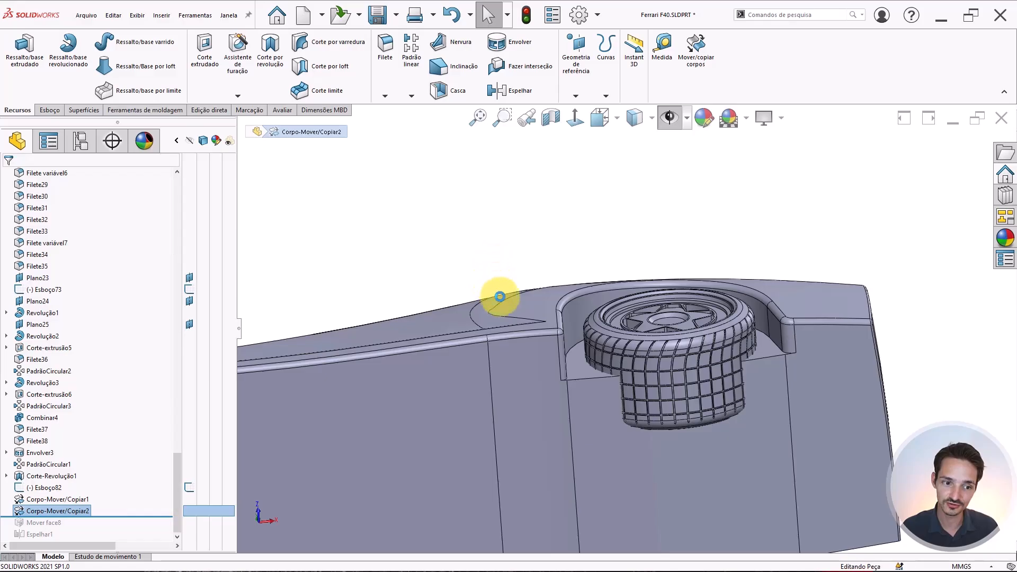
scroll(494, 299, "up", 5)
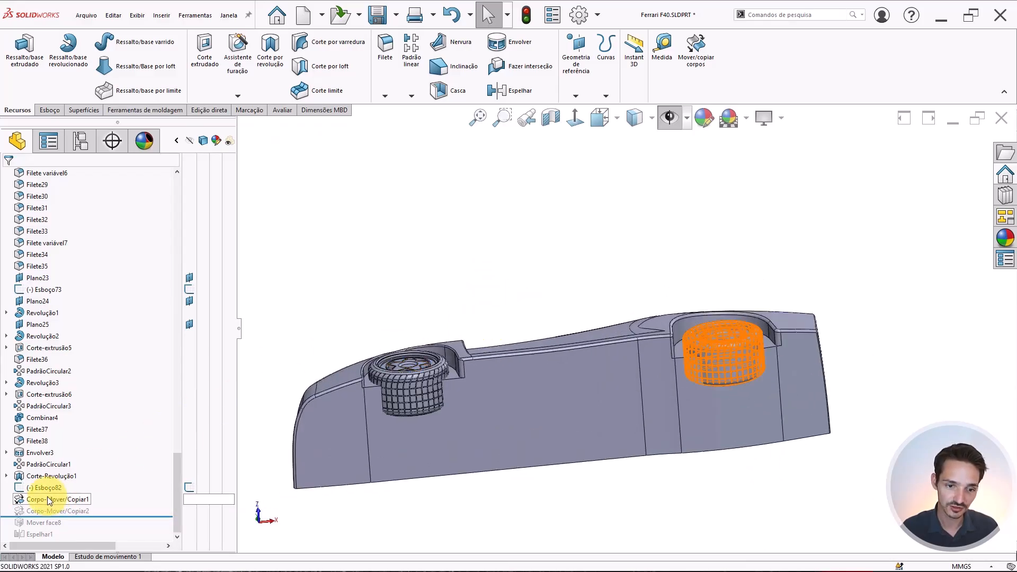
left_click(47, 497)
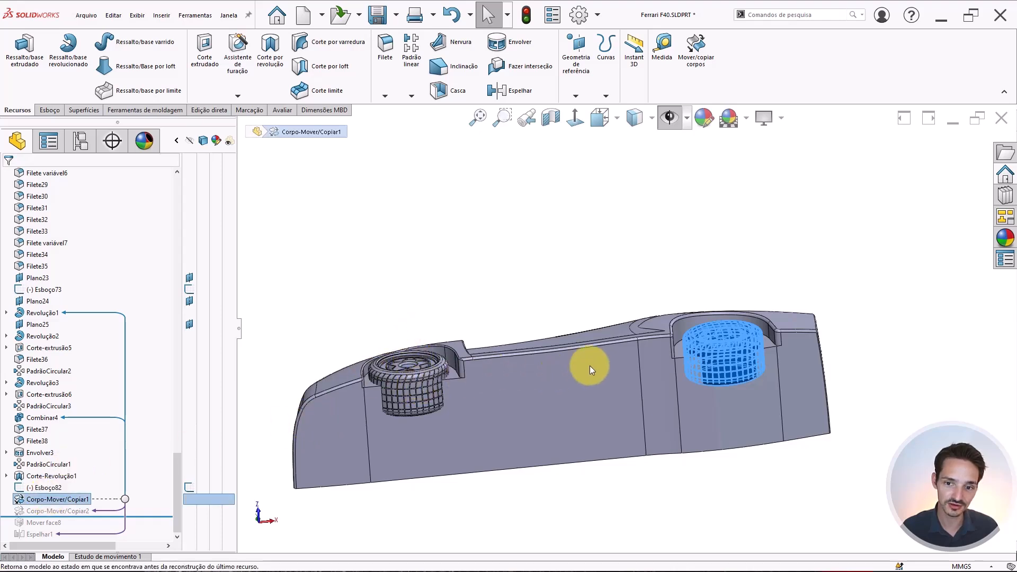
left_click(74, 501)
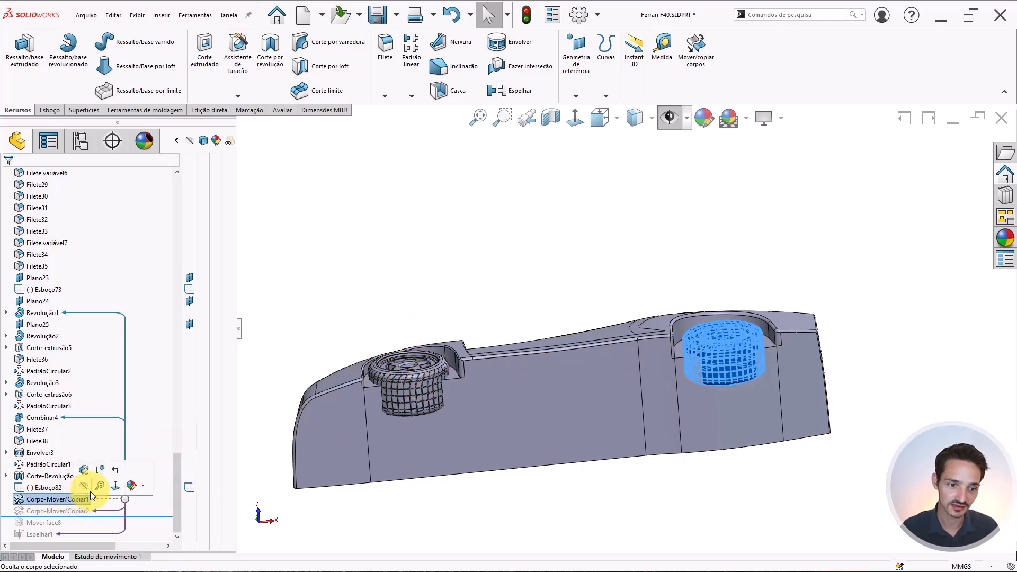
left_click(100, 472)
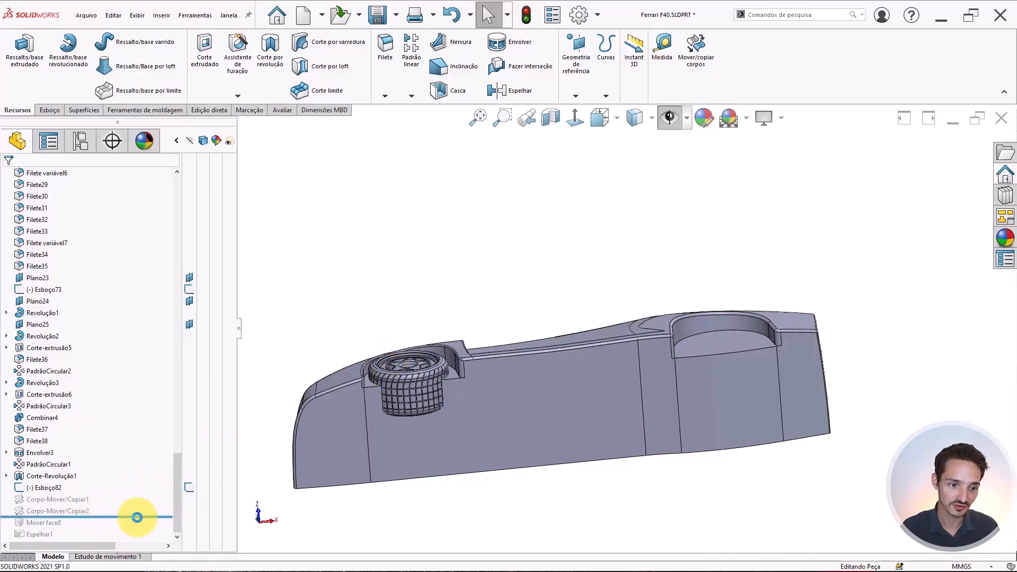
Roll the model forward to the end and reorder Mover face8 to directly after Esboço82.
left_click_drag(63, 523, 50, 524)
left_click(50, 523)
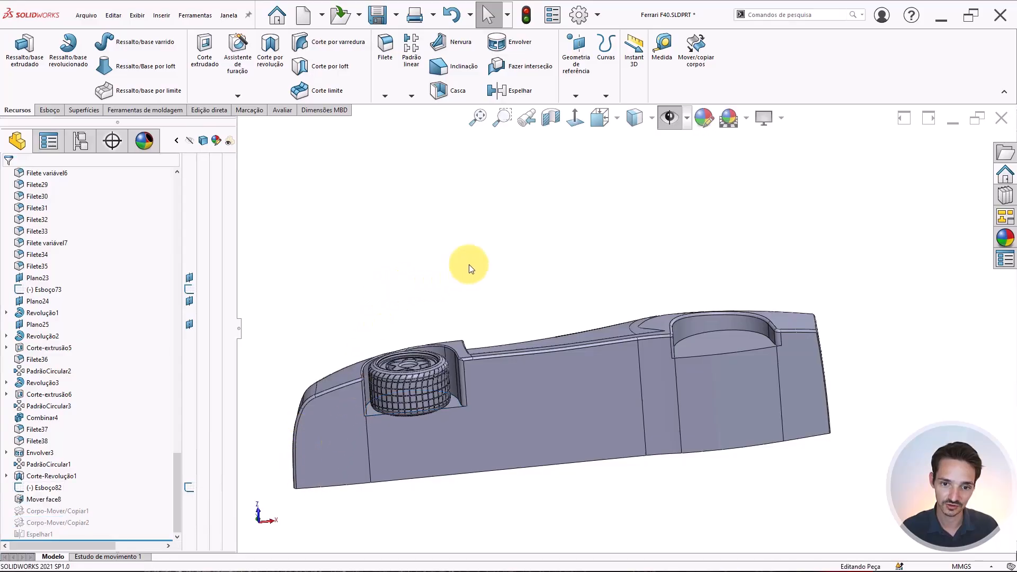
Reorder Mover face8 to sit between Envolver3 and PadrãoCircular1.
middle_click_drag(469, 265, 418, 404)
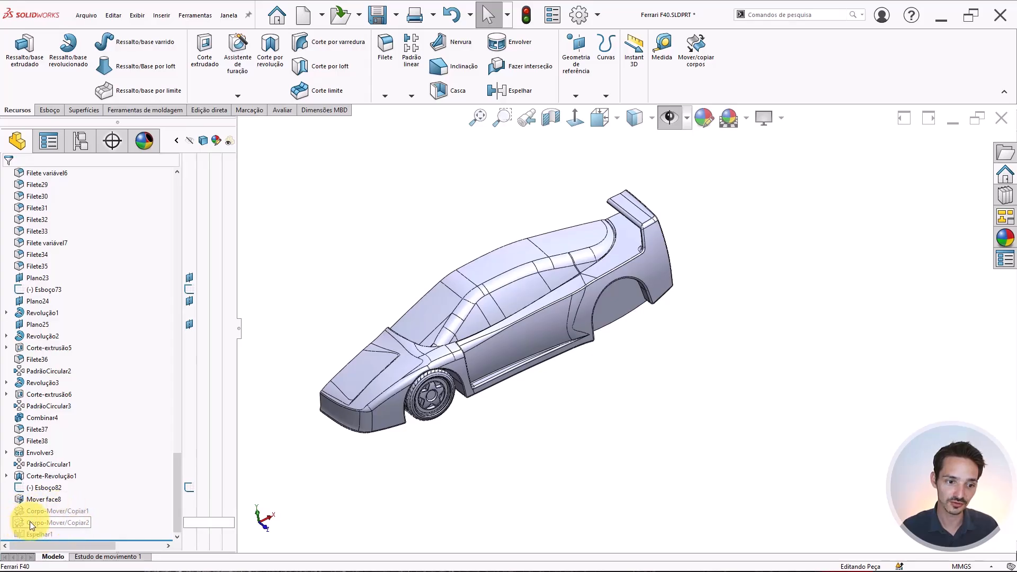
middle_click_drag(295, 276, 474, 290)
scroll(474, 319, "down", 5)
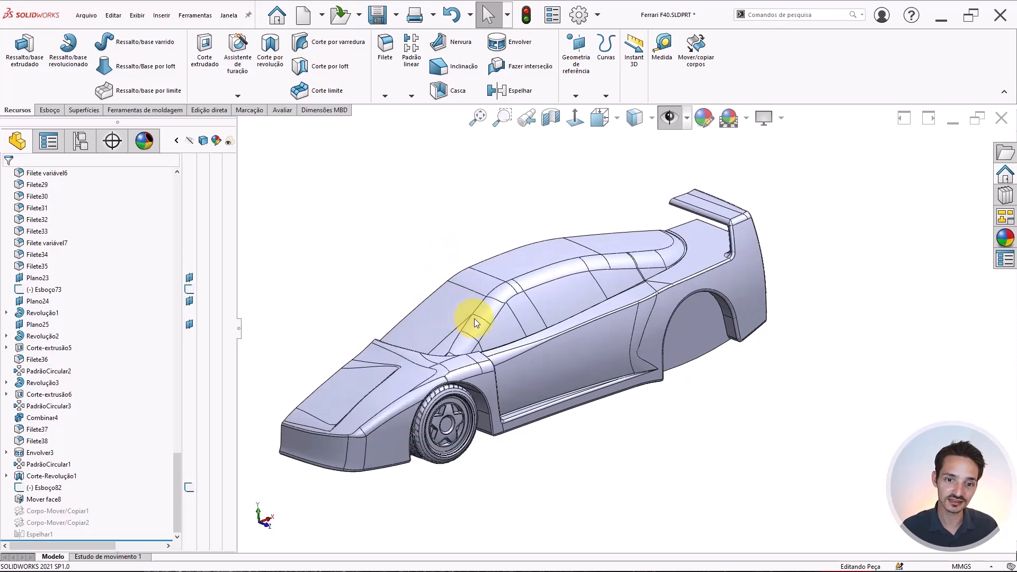
middle_click_drag(587, 347, 575, 305)
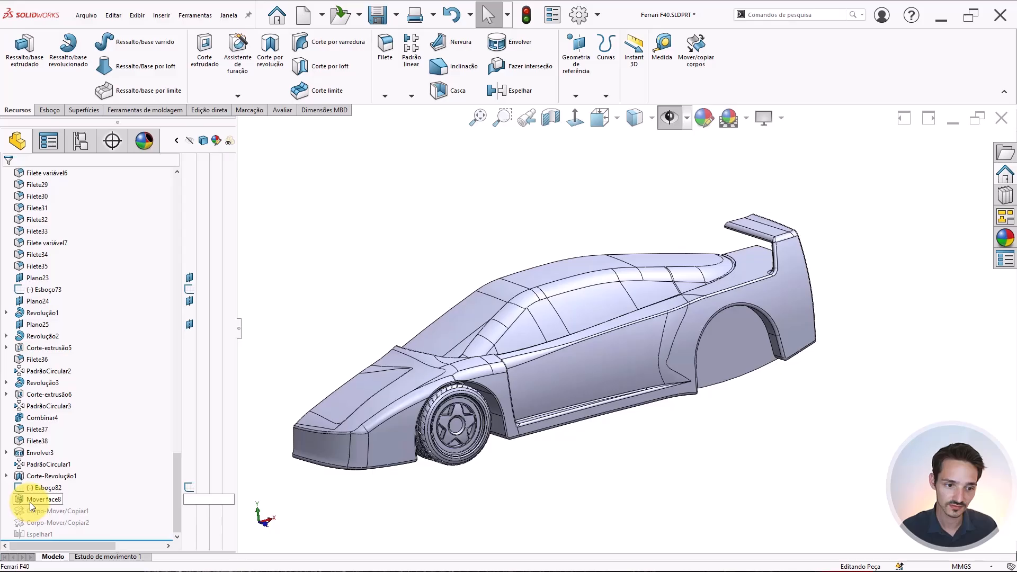
left_click_drag(30, 502, 64, 452)
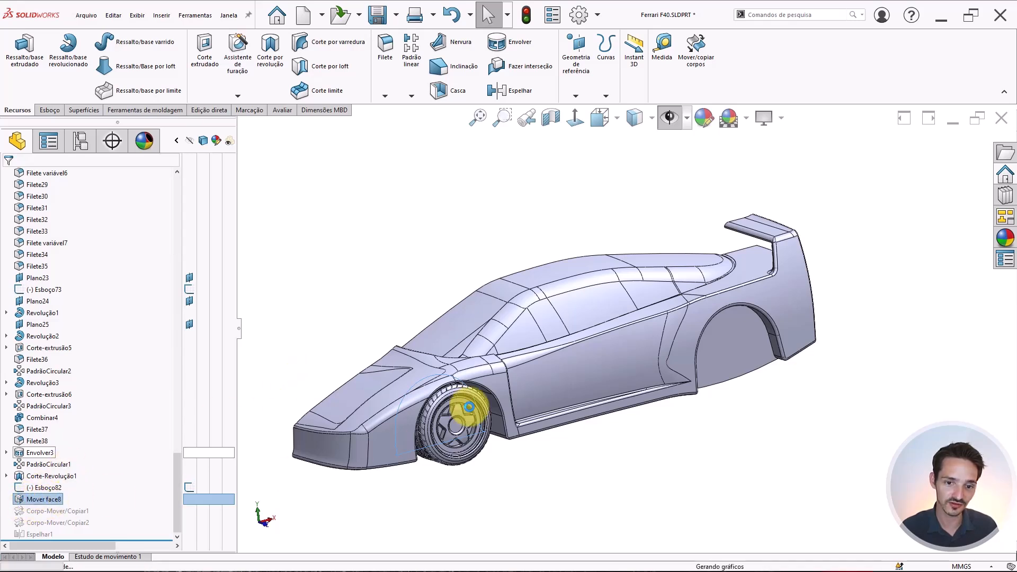
left_click_drag(72, 468, 69, 469)
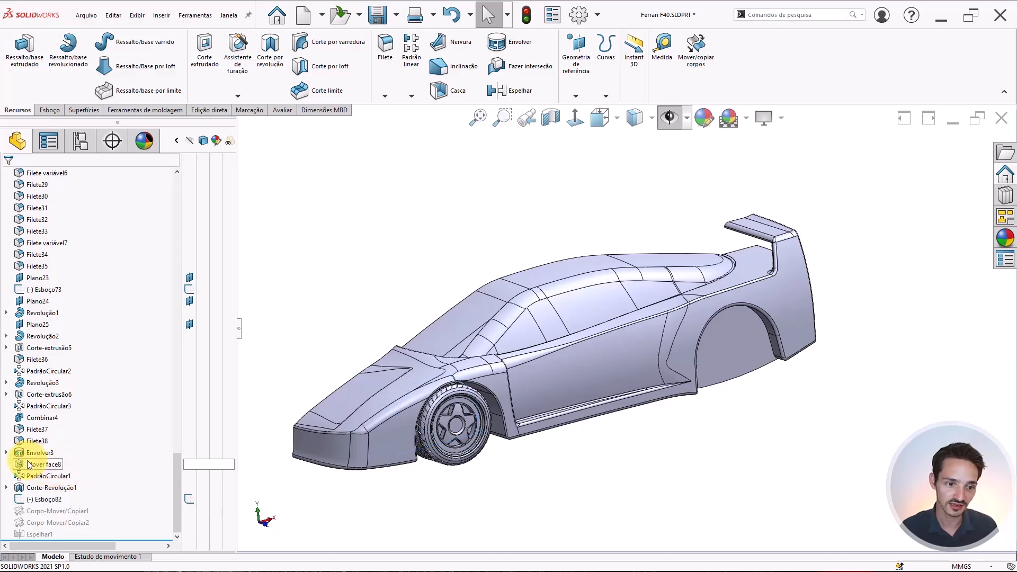
Highlight PadrãoCircular1 and Corte-Revolução1 and check their geometry on the front wheel.
left_click(27, 472)
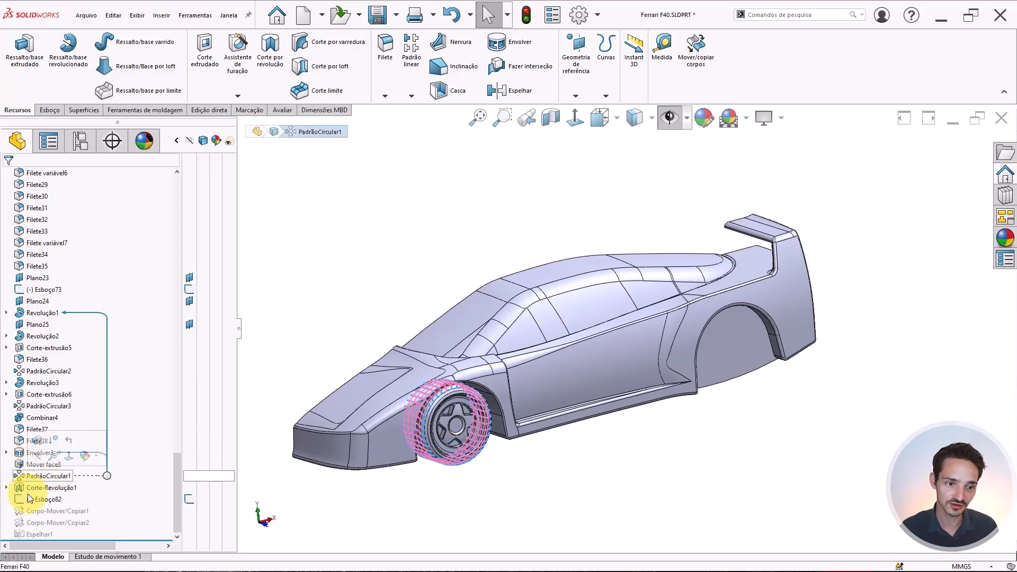
left_click(32, 488)
scroll(437, 422, "down", 2)
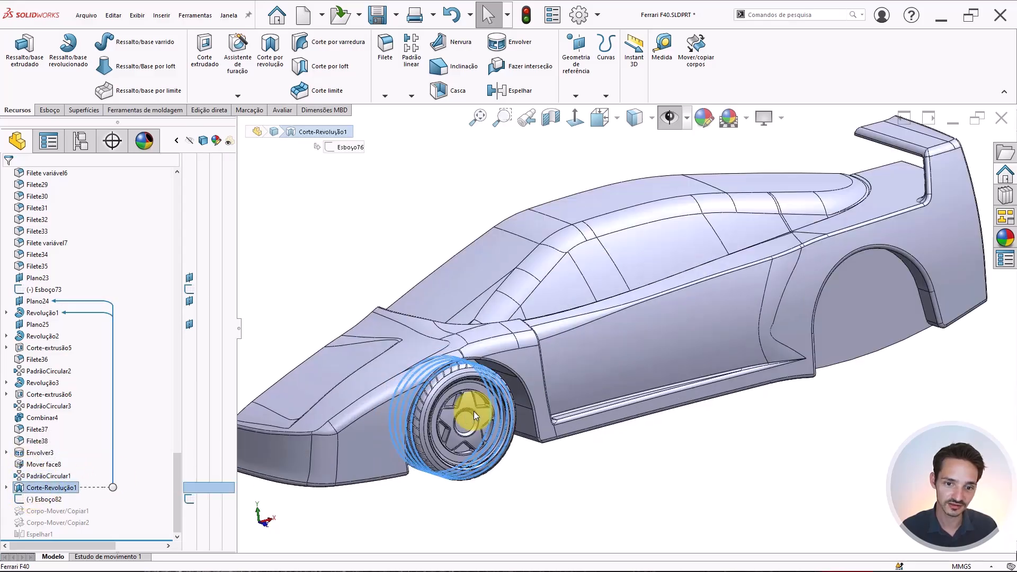
middle_click_drag(474, 411, 469, 418)
scroll(507, 461, "up", 2)
left_click(507, 460)
scroll(525, 389, "down", 3)
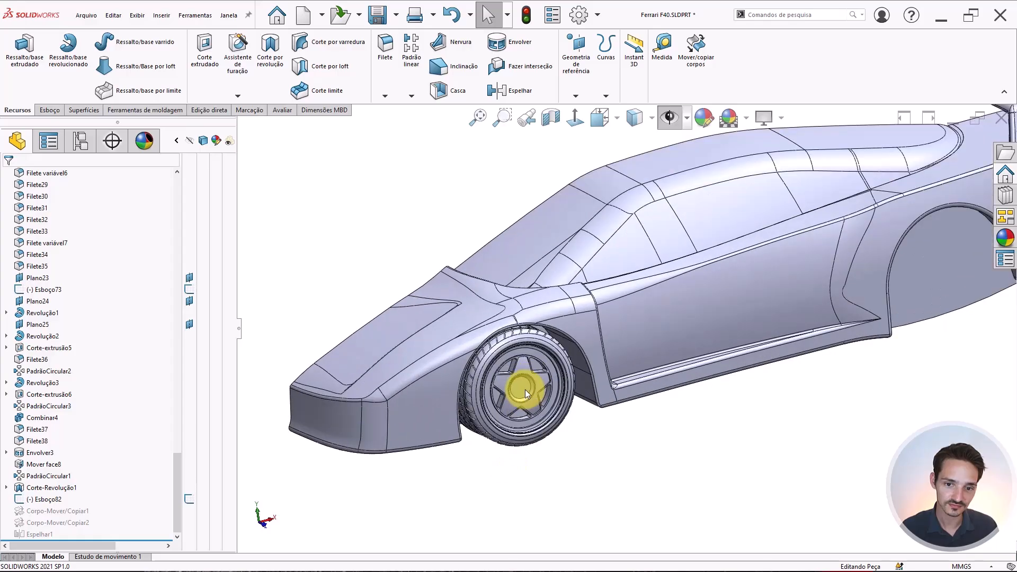
scroll(519, 388, "down", 2)
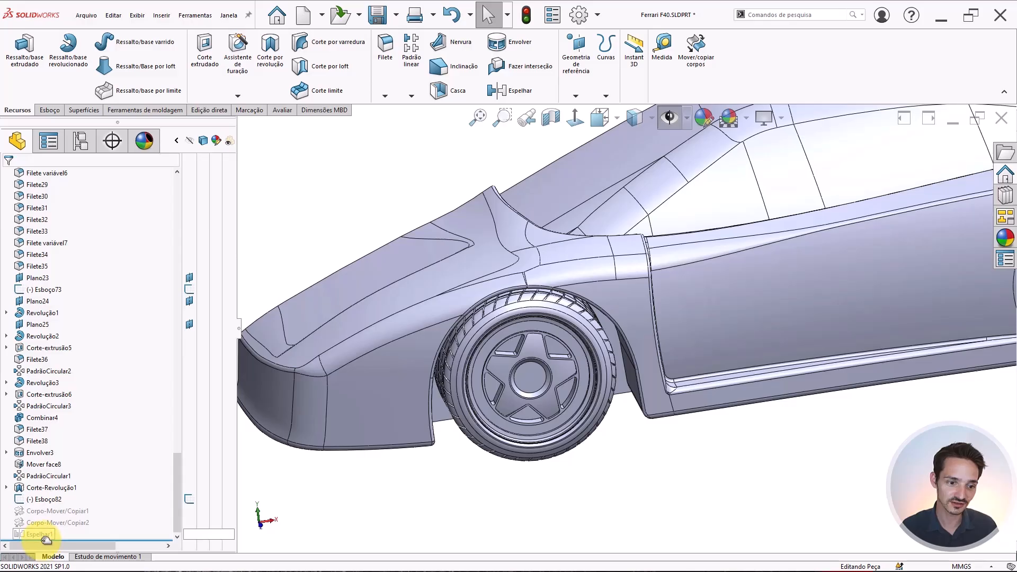
Roll the model back to just after Esboço82, before the Corpo-Mover/Copiar1 feature.
left_click_drag(135, 536, 53, 499)
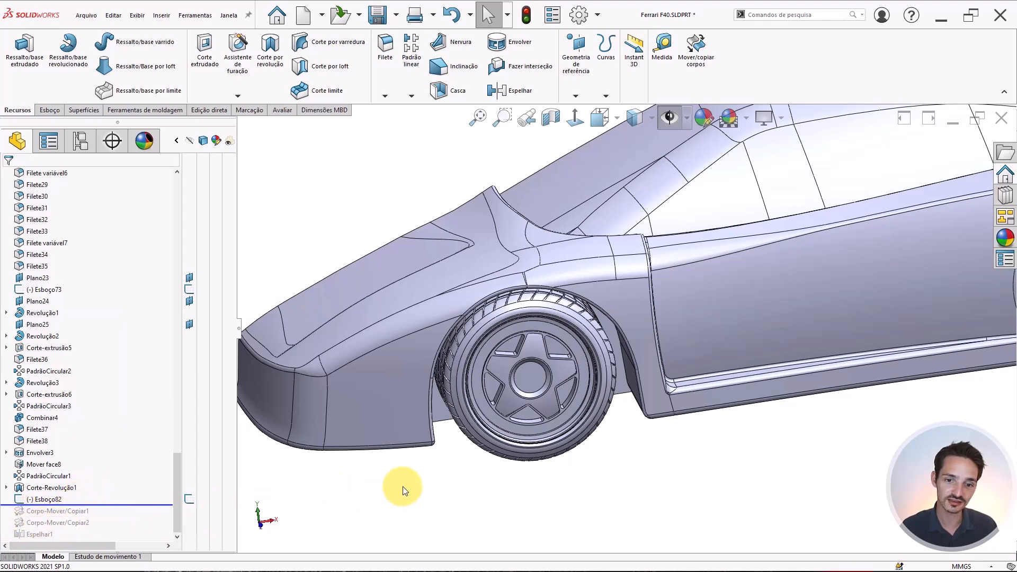
scroll(476, 400, "up", 2)
middle_click_drag(484, 397, 503, 362)
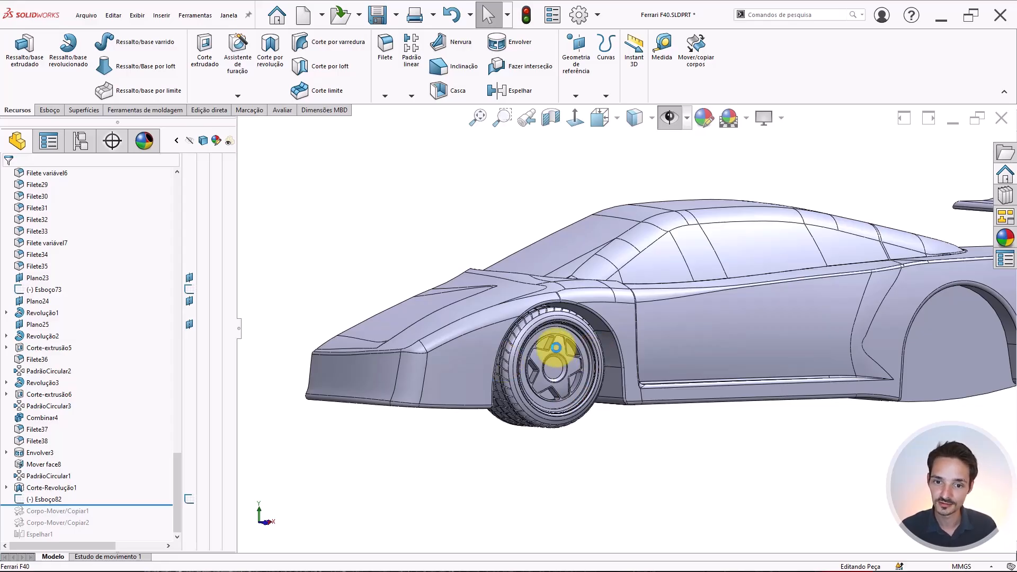
Examine the front wheel's star-shaped rim, hub and tire tread up close from several angles.
scroll(557, 350, "down", 1)
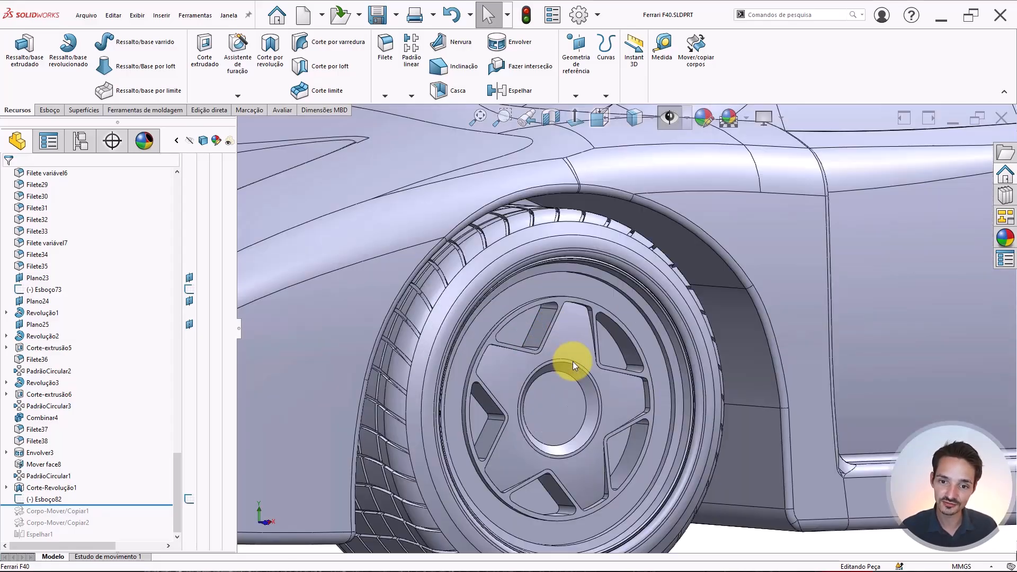
scroll(573, 361, "down", 3)
middle_click_drag(587, 359, 613, 313)
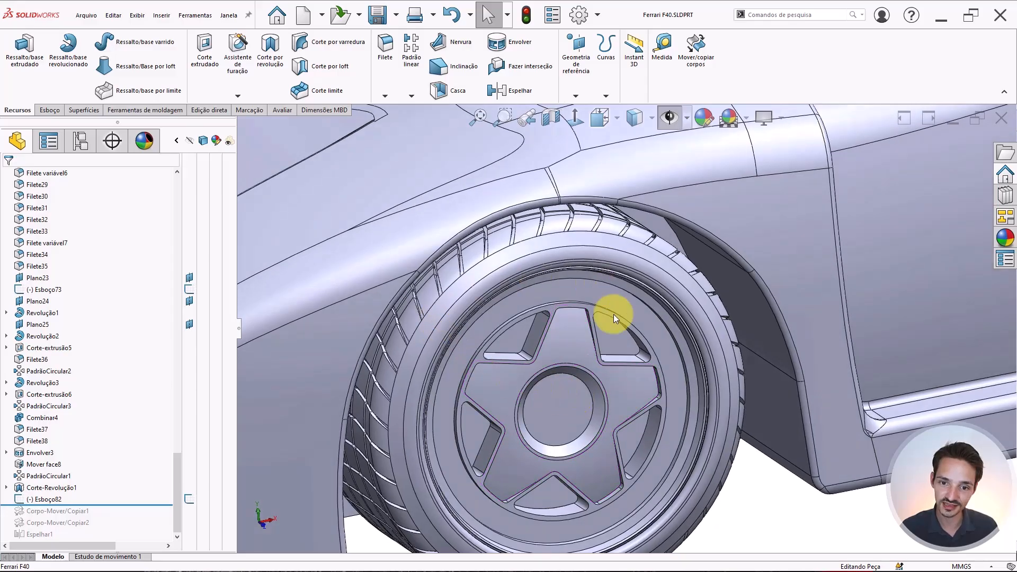
scroll(651, 350, "up", 3)
scroll(526, 361, "down", 3)
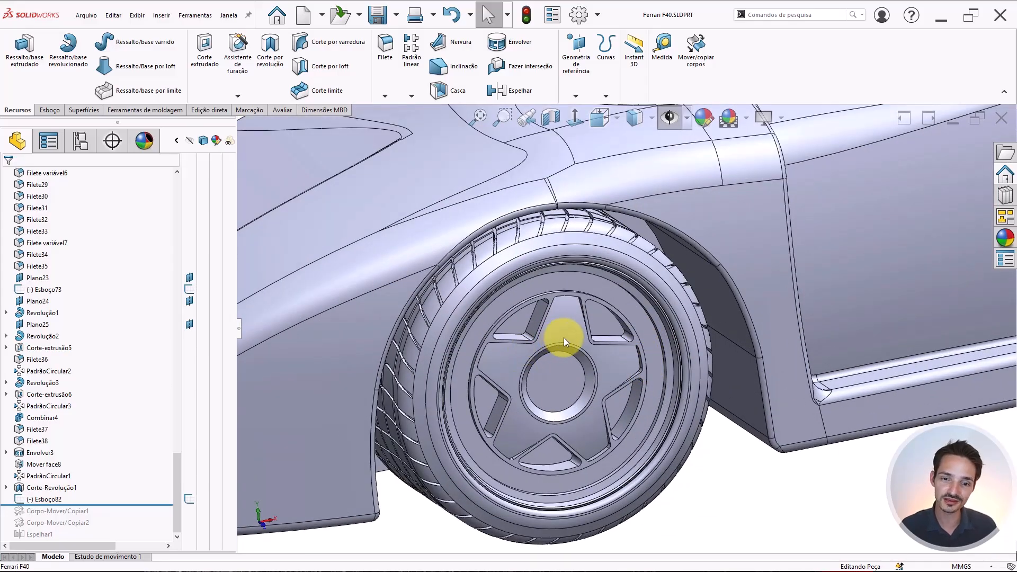
scroll(643, 366, "up", 3)
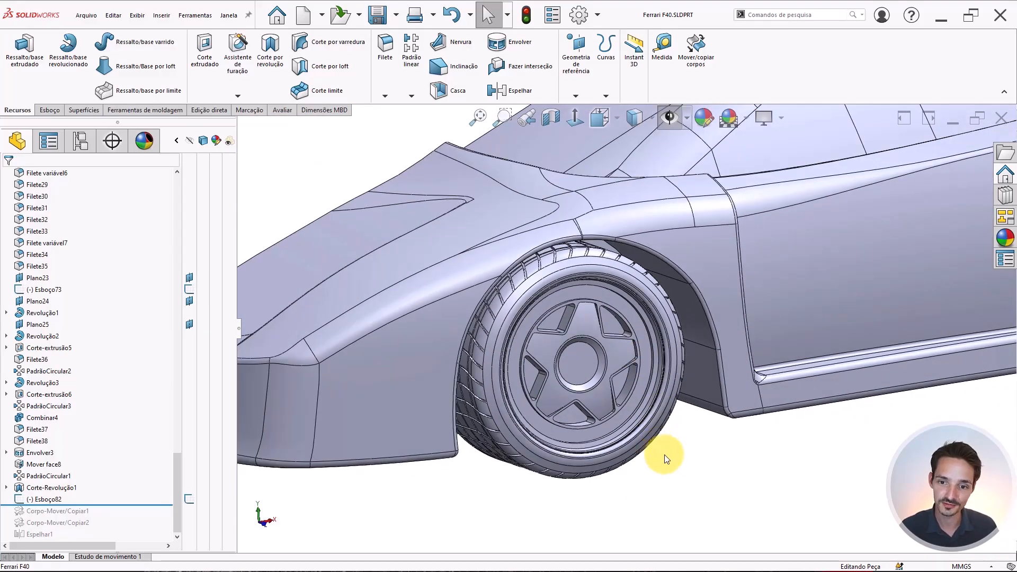
scroll(663, 434, "down", 2)
middle_click_drag(642, 360, 636, 345)
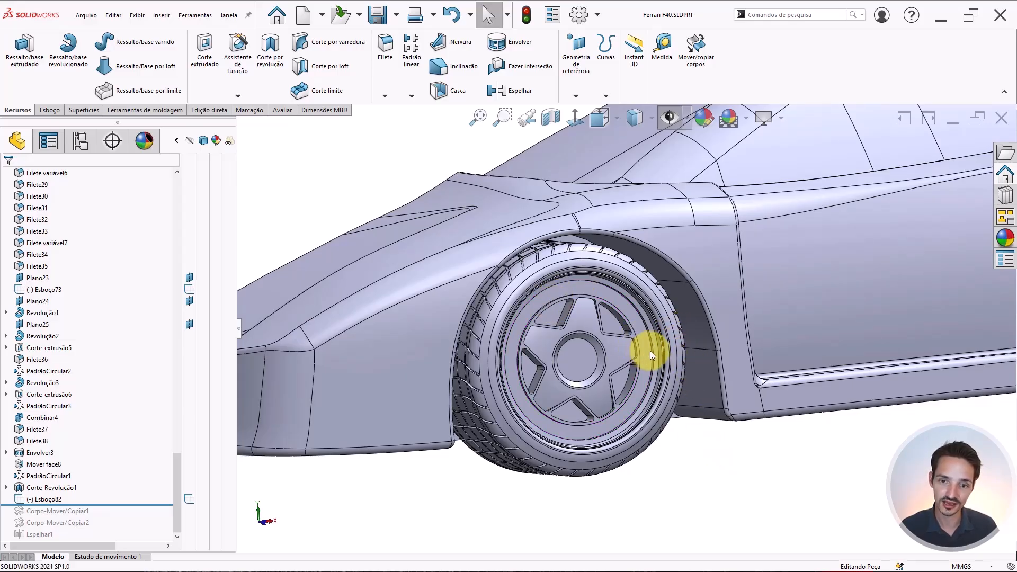
middle_click_drag(650, 351, 541, 297)
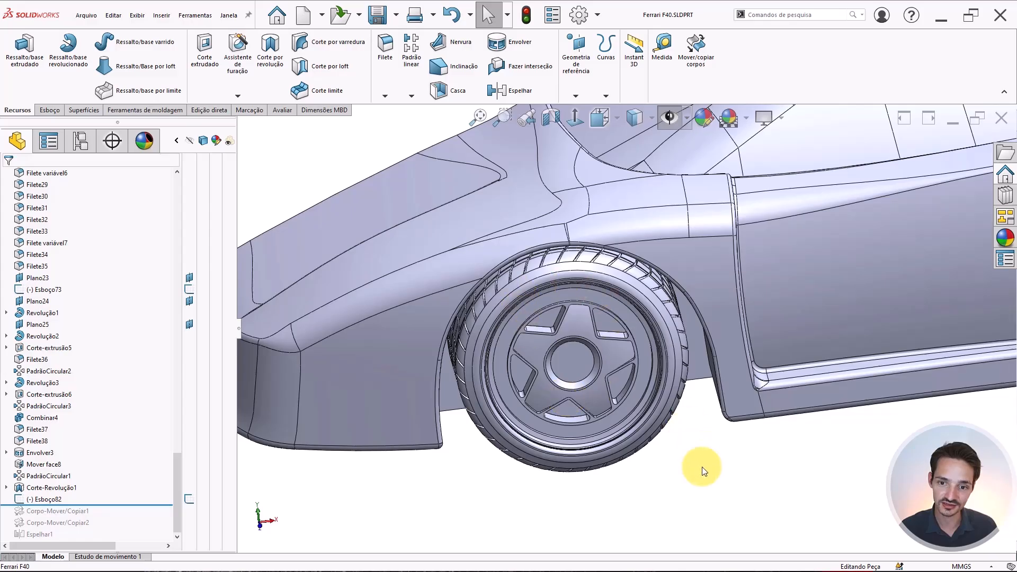
Inspect the front rim's spokes and switch to the reference photo of the real F40 wheel for comparison.
scroll(605, 332, "down", 3)
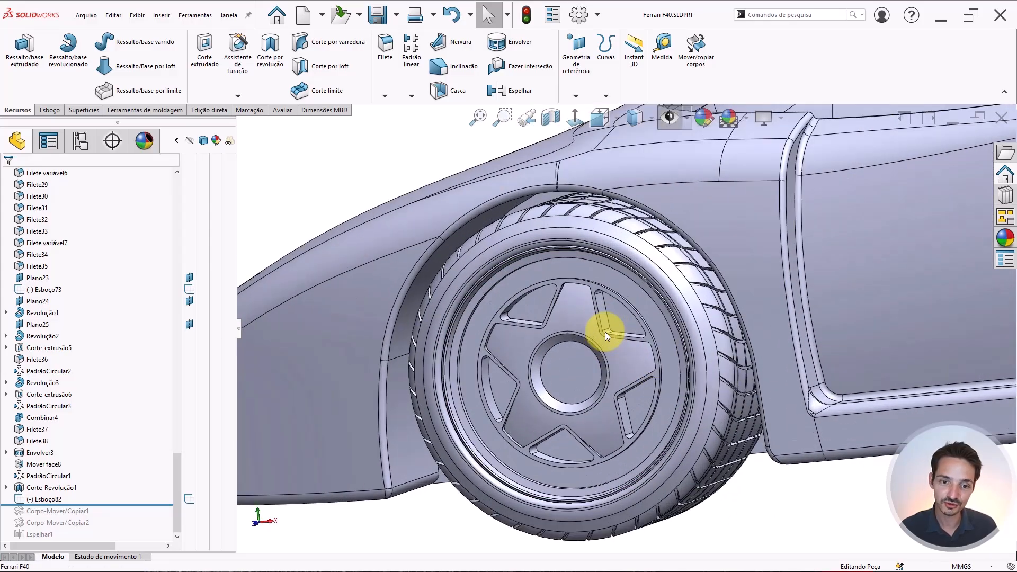
middle_click_drag(662, 387, 716, 494)
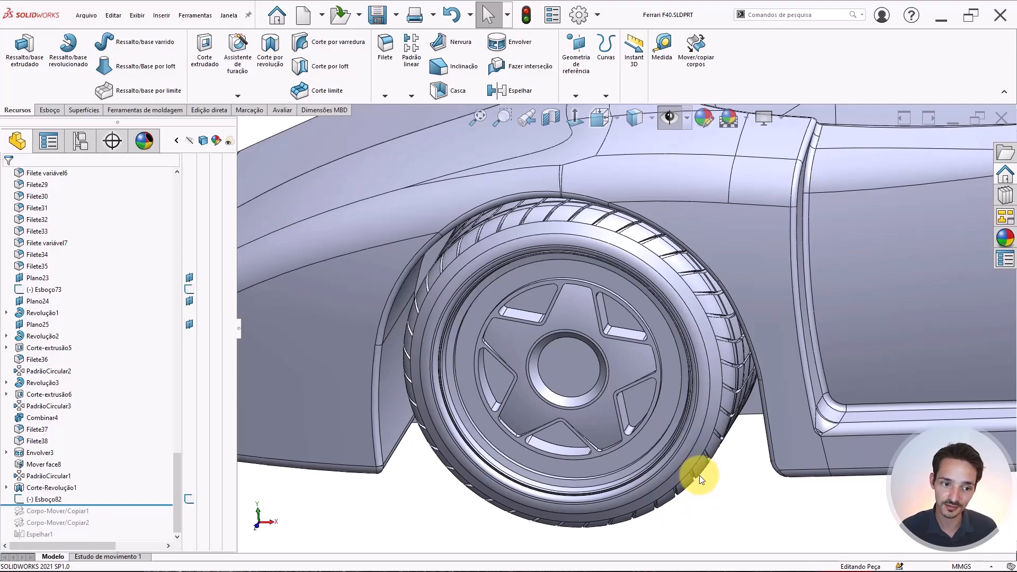
middle_click_drag(617, 409, 710, 494)
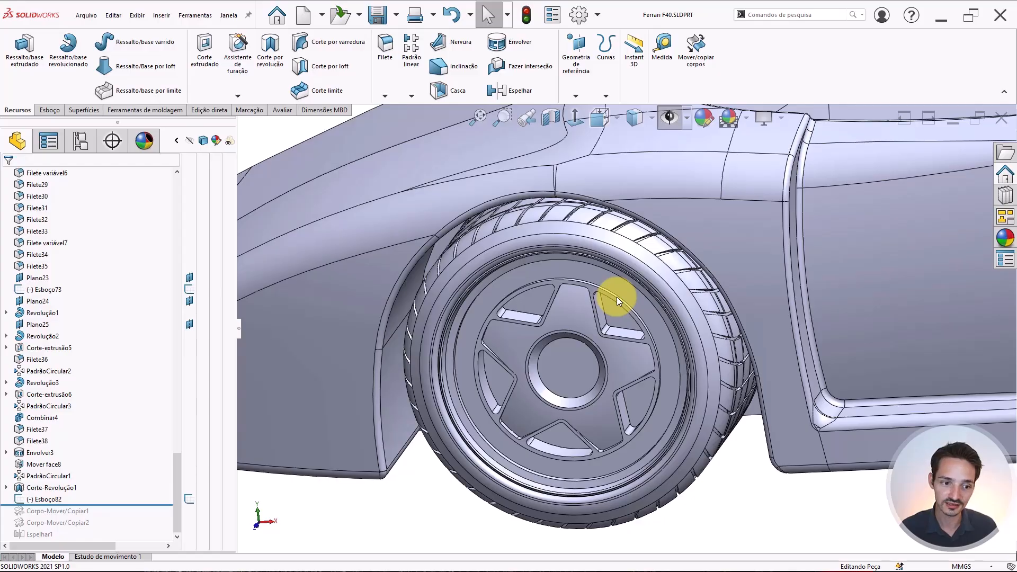
key("alt+Tab")
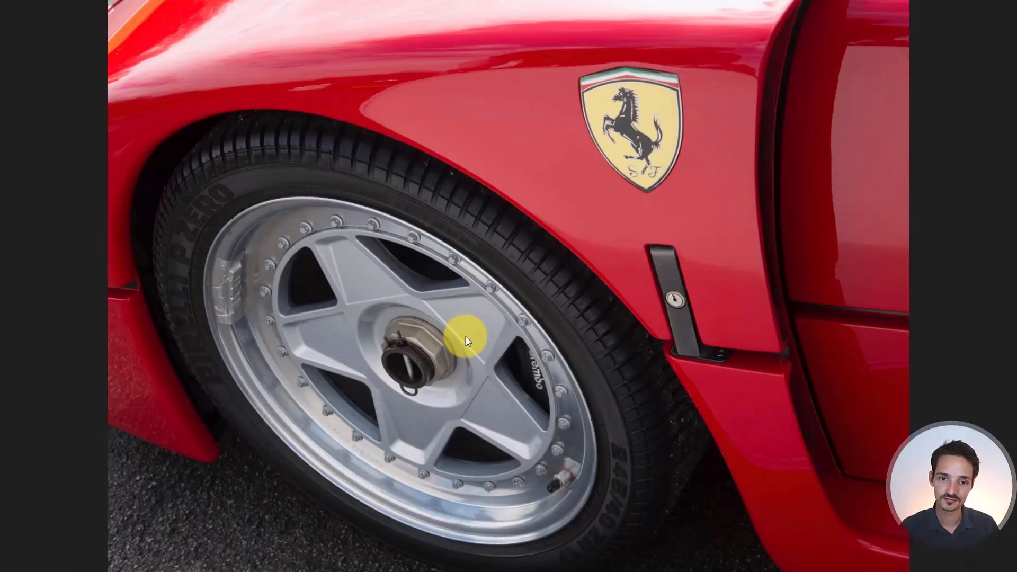
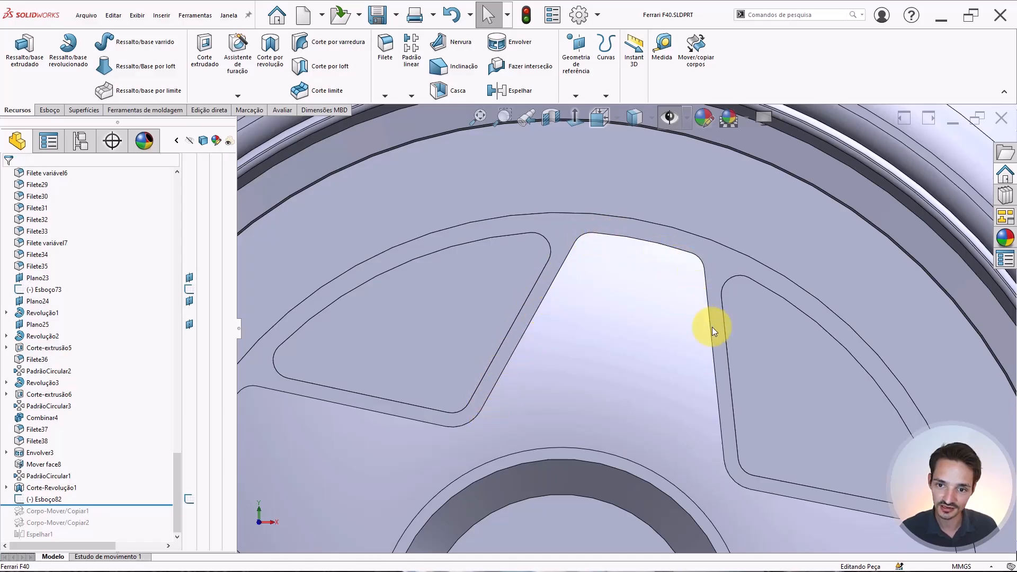
Roll the model back to just after Combinar4, before the Filete37 fillet on the rim's star-shaped spokes.
scroll(702, 431, "up", 3)
middle_click_drag(590, 329, 573, 262)
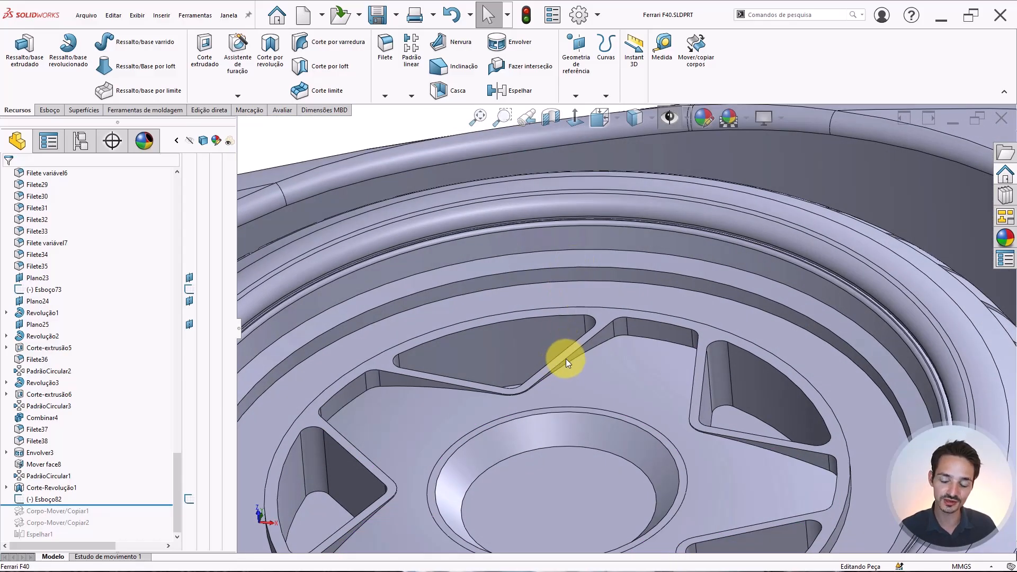
scroll(593, 350, "down", 5)
left_click(622, 294)
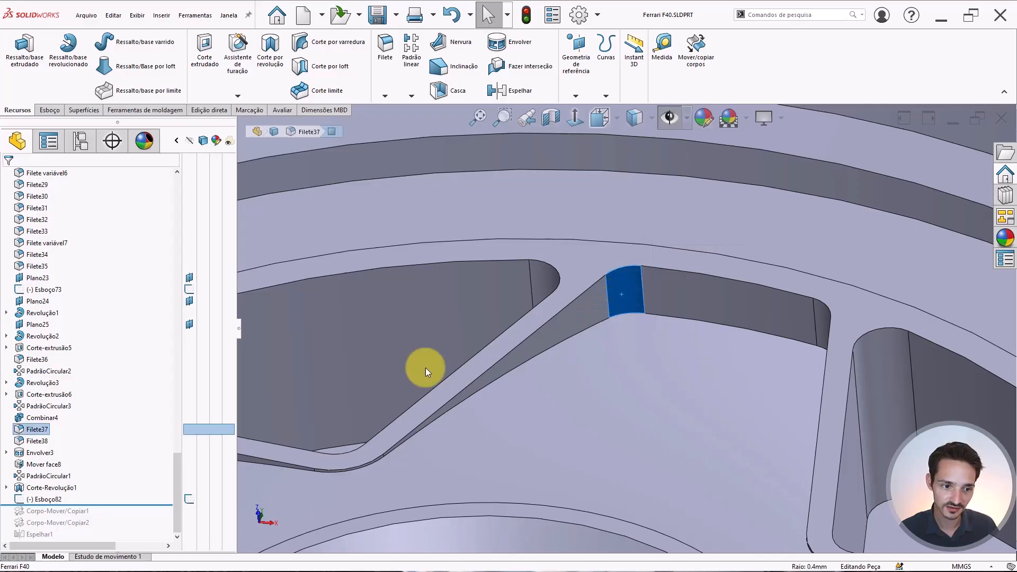
left_click(39, 430)
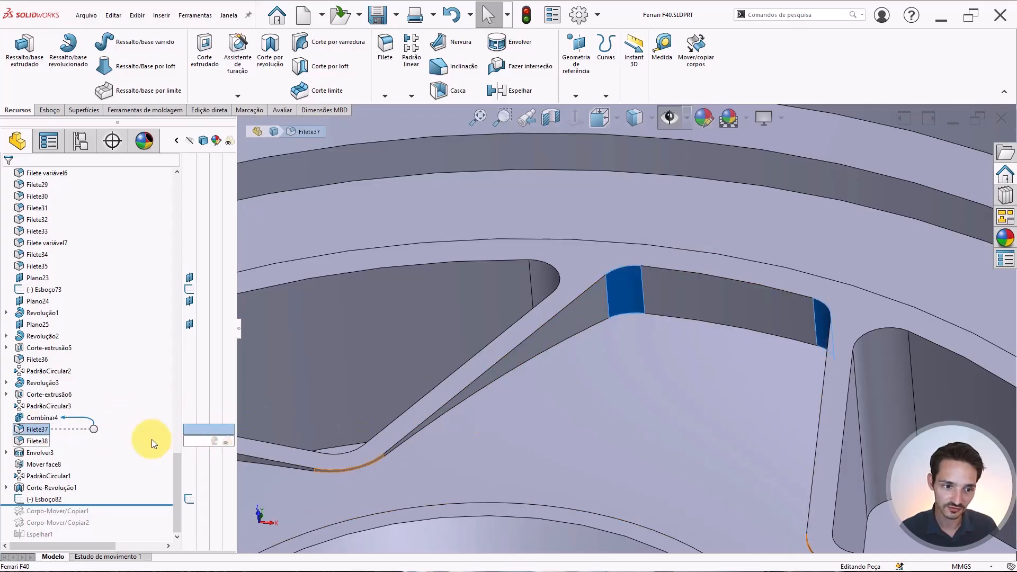
left_click(119, 503)
left_click_drag(119, 503, 94, 419)
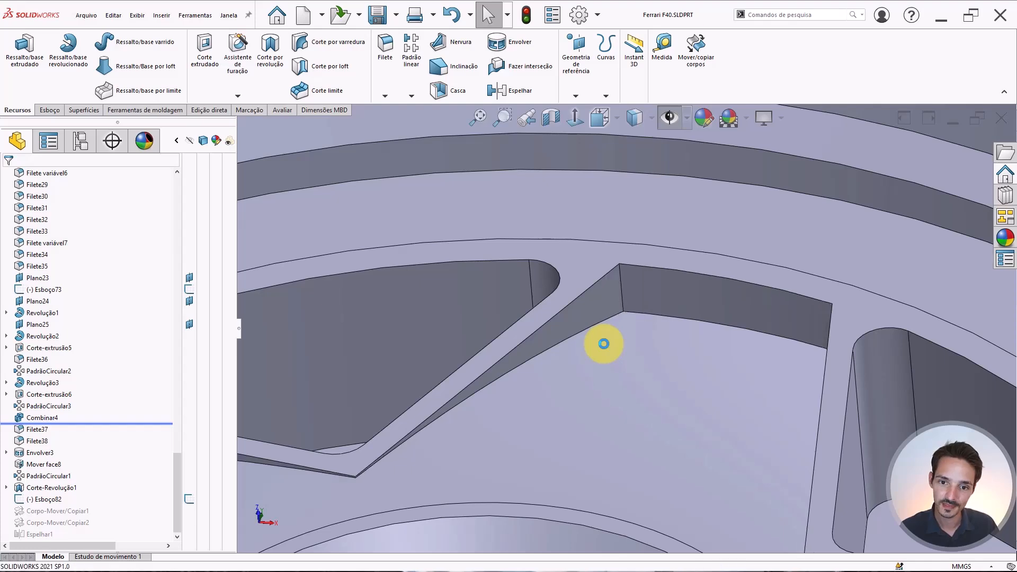
Isolate the front wheel's rim body from the rest of the car.
scroll(604, 344, "up", 6)
mouse_move(604, 343)
middle_mouse_down()
mouse_move(631, 357)
mouse_move(625, 368)
mouse_move(611, 356)
middle_mouse_up()
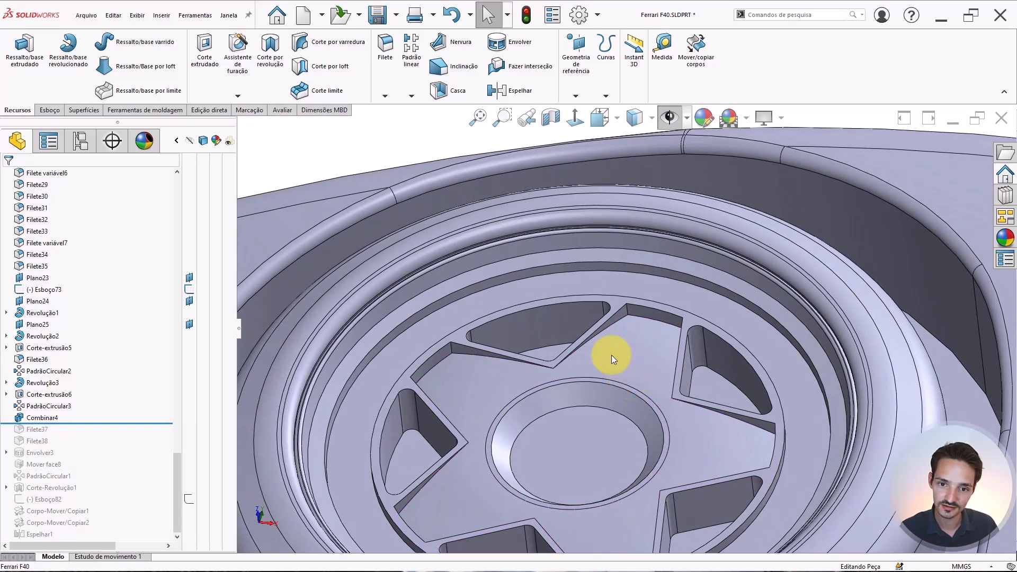
right_click(563, 325)
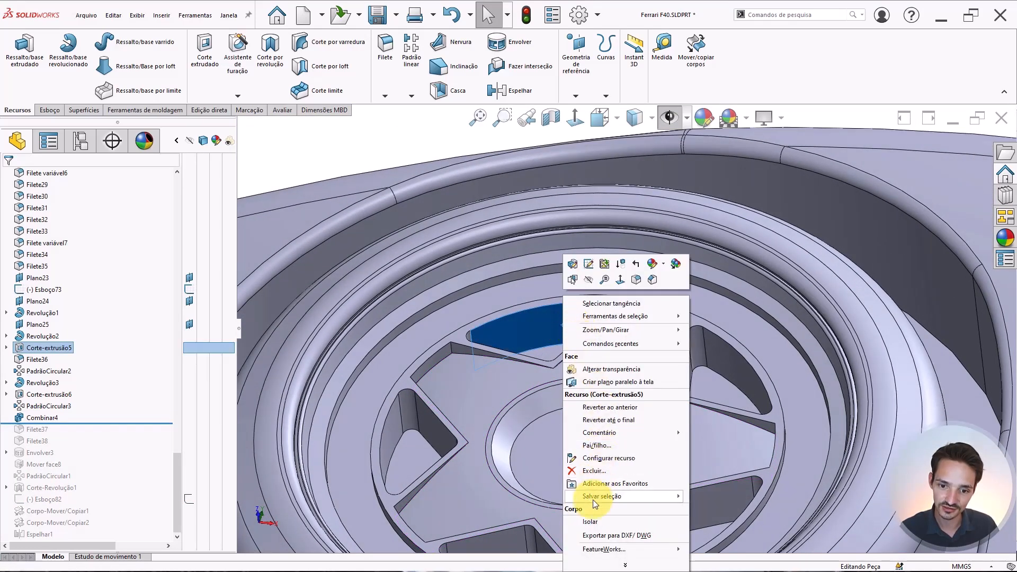
key("Escape")
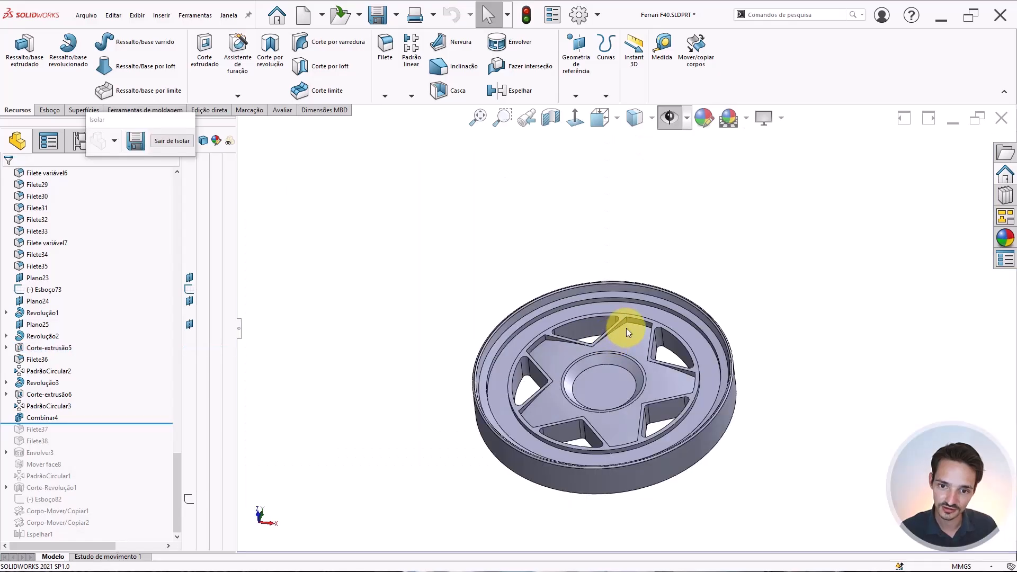
middle_click_drag(625, 329, 646, 295)
scroll(643, 338, "down", 3)
middle_click_drag(625, 347, 494, 325)
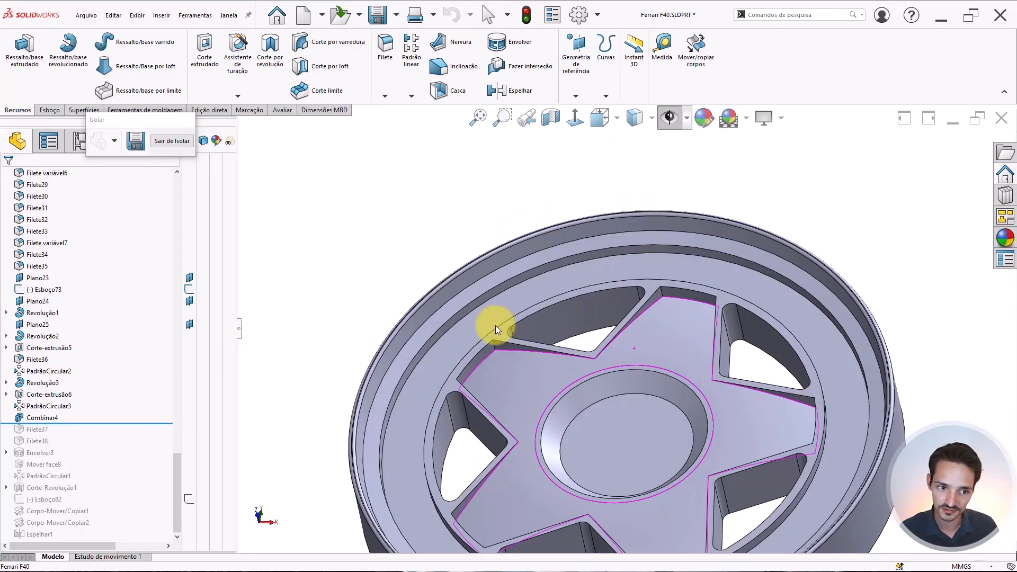
Roll the model back to just after Corte-extrusão6, before the PadrãoCircular3 pattern of the star spokes.
left_click(47, 404)
middle_click_drag(609, 403, 628, 399)
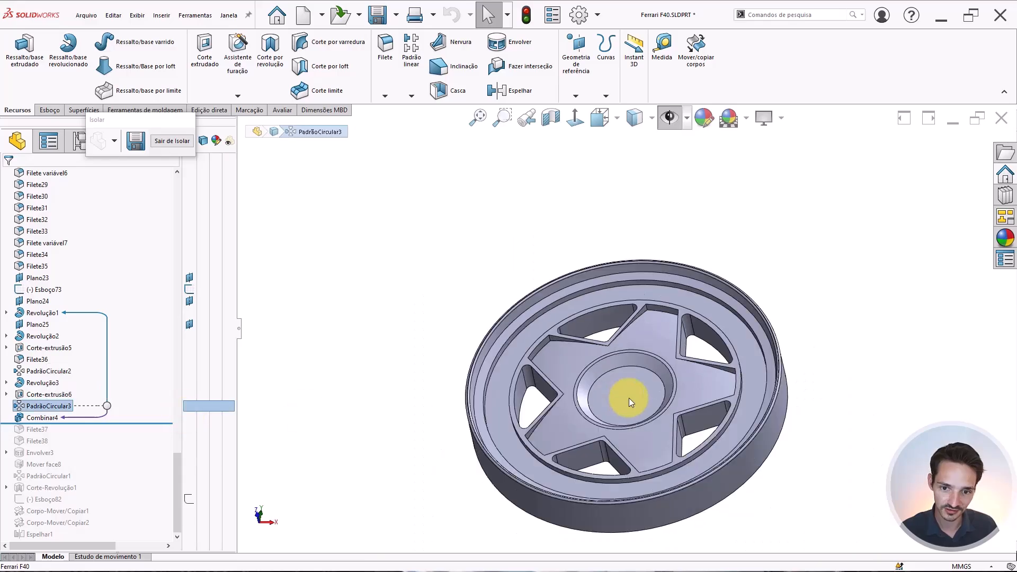
left_click_drag(78, 424, 118, 400)
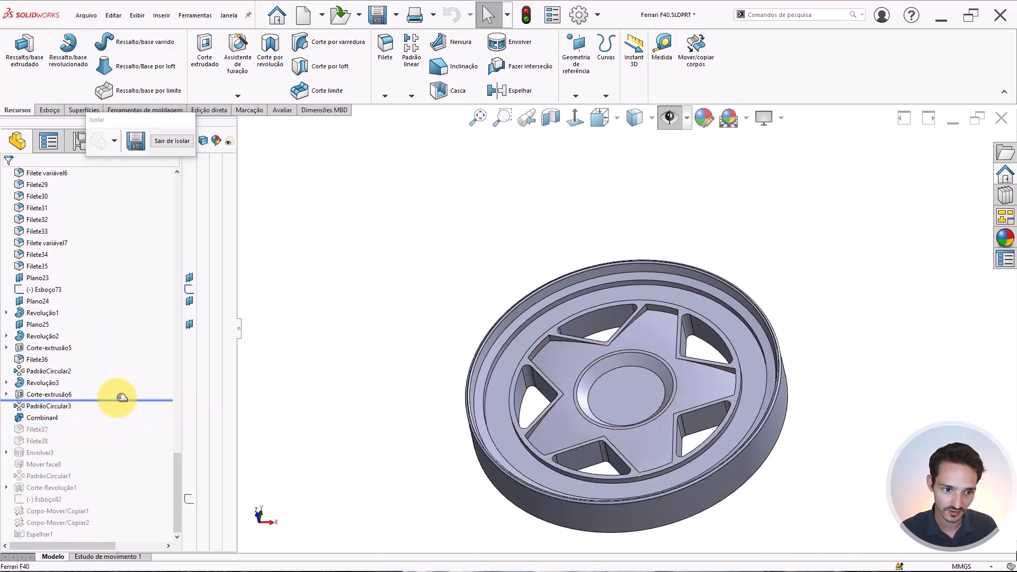
scroll(658, 345, "down", 2)
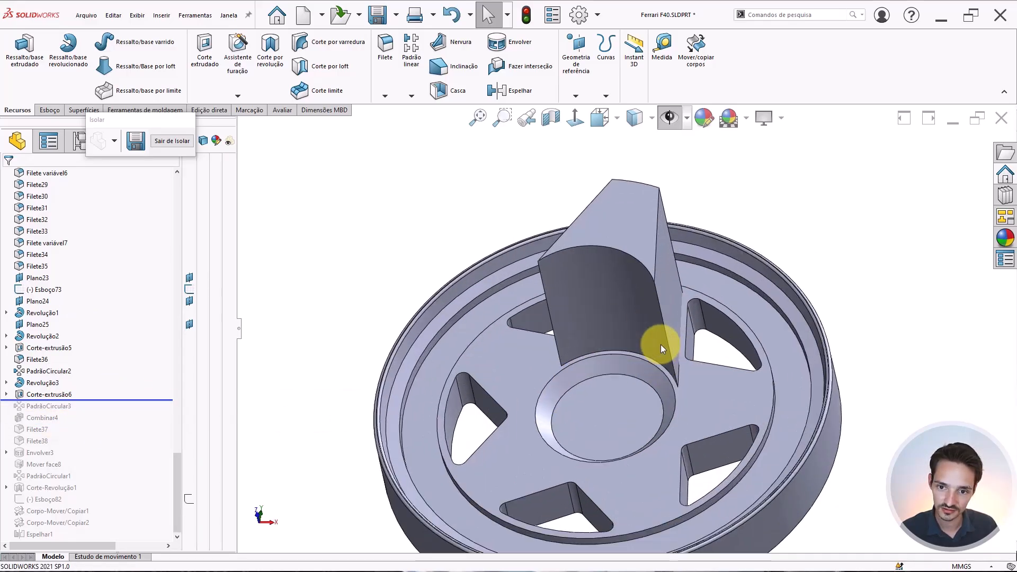
mouse_move(659, 345)
middle_mouse_down()
mouse_move(659, 291)
mouse_move(647, 341)
middle_mouse_up()
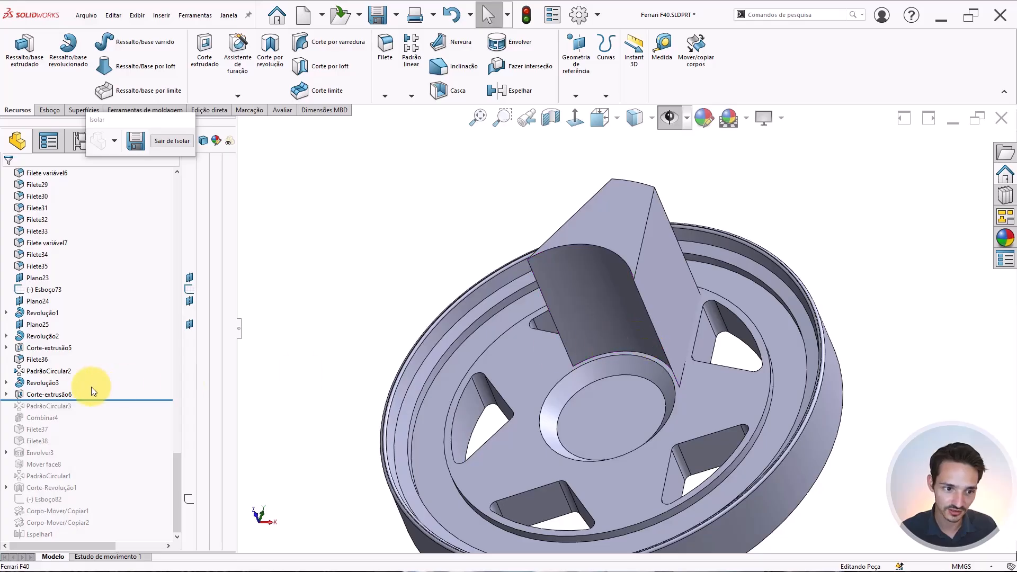
Roll the model further back past PadrãoCircular2 to just after Corte-extrusão5, before the Filete36 fillet.
left_click(42, 393)
left_click(125, 404)
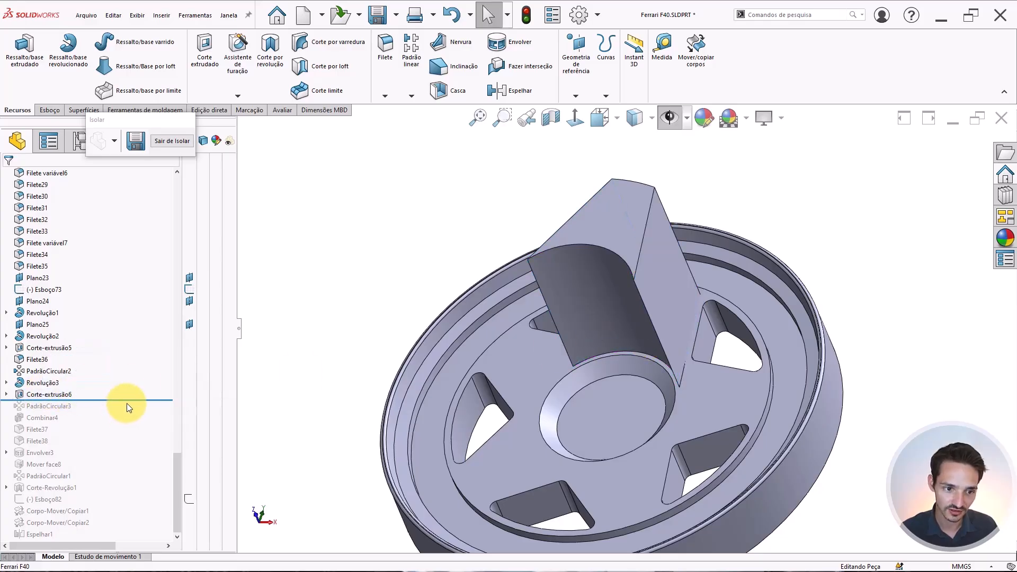
left_click_drag(135, 400, 126, 377)
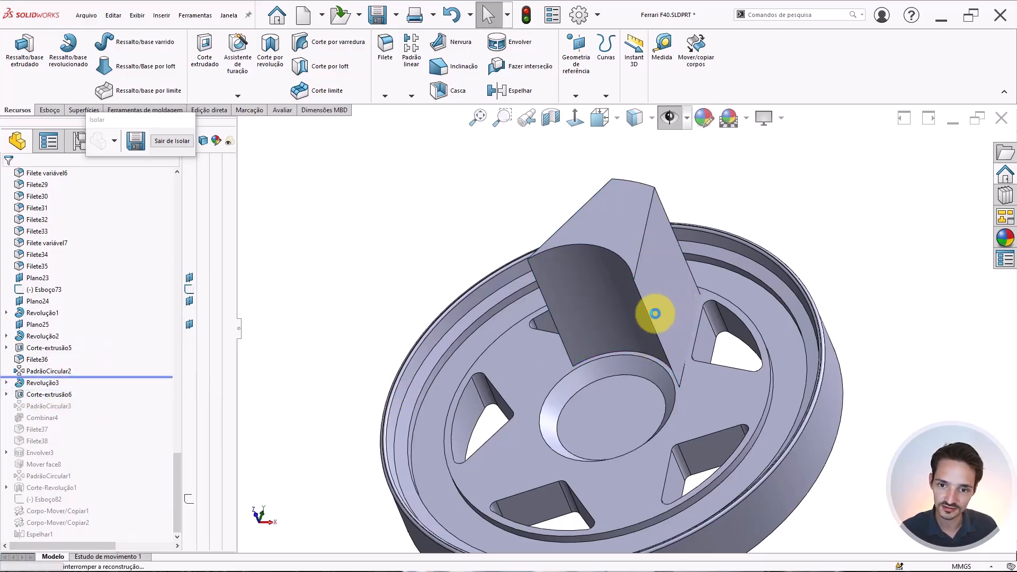
left_click(588, 312)
left_click(51, 361)
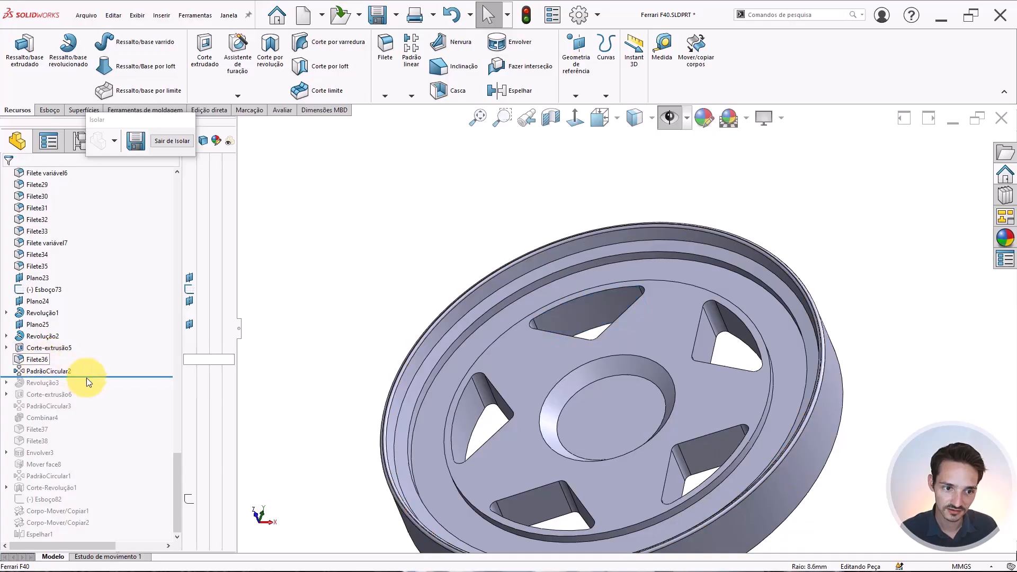
left_click_drag(105, 375, 102, 351)
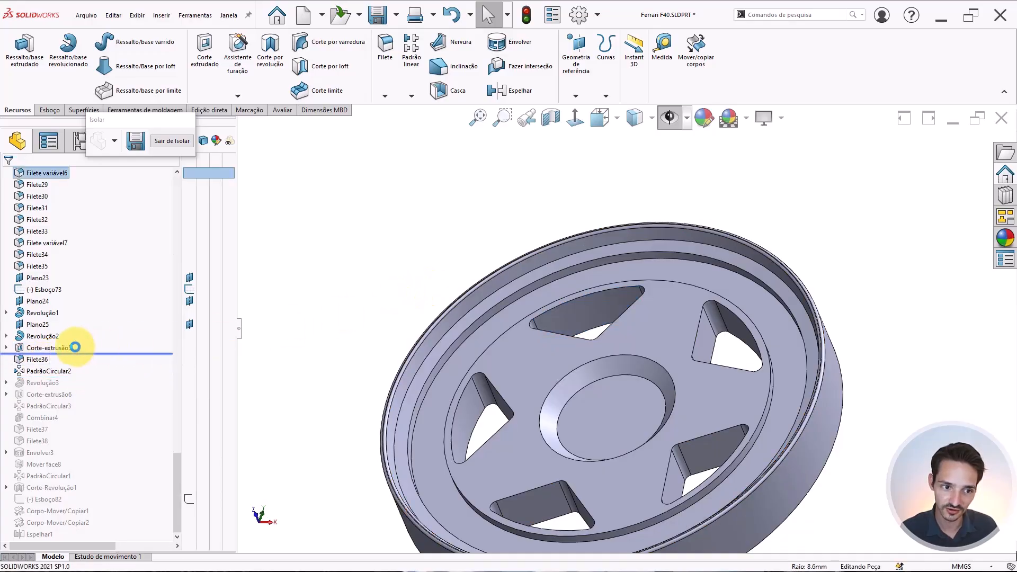
Start a neutral-plane draft using the rim's flat disc face around the triangular opening as the neutral plane.
scroll(568, 336, "up", 5)
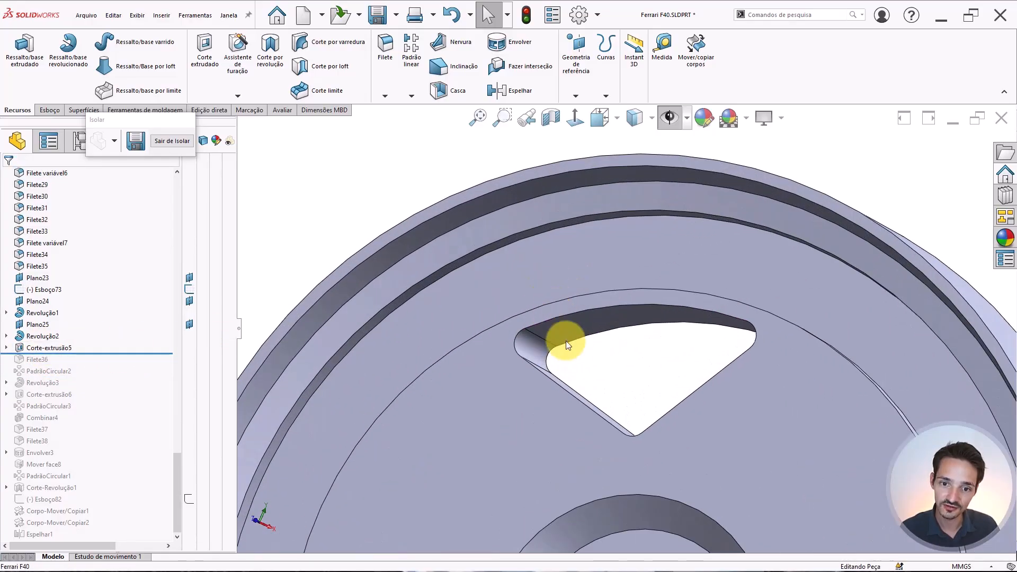
middle_click_drag(602, 354, 615, 289)
key("s")
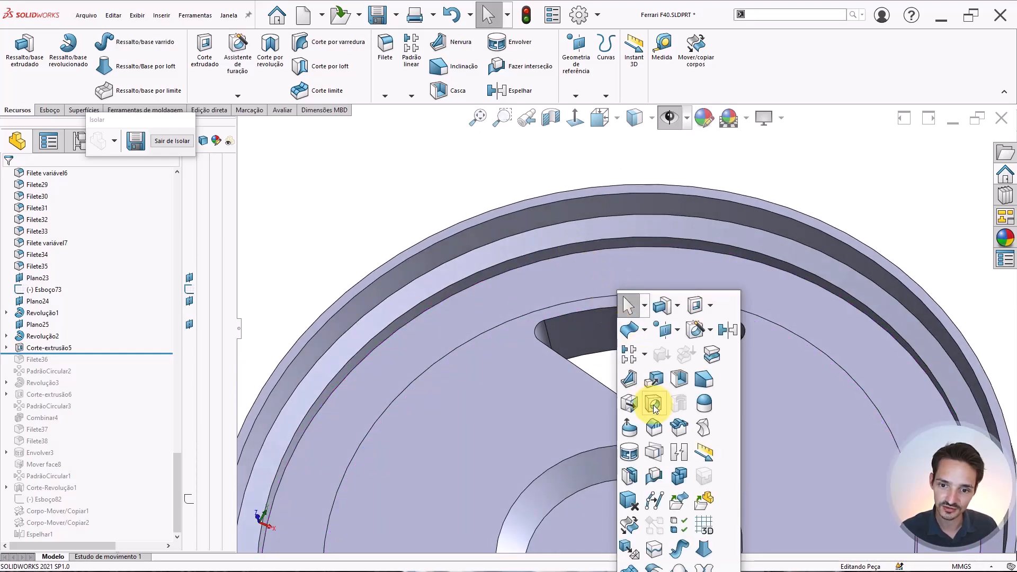
left_click(706, 382)
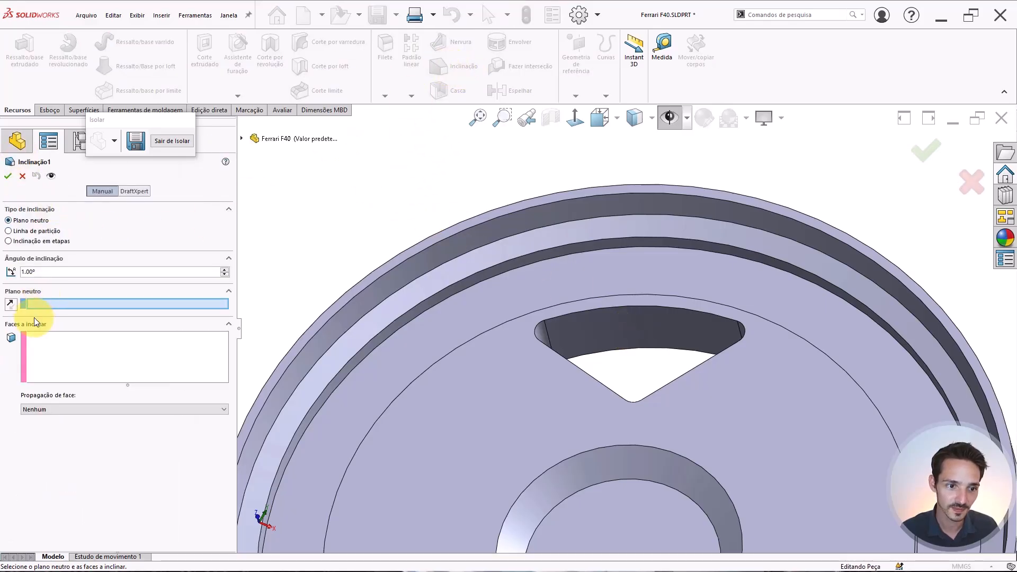
left_click(52, 303)
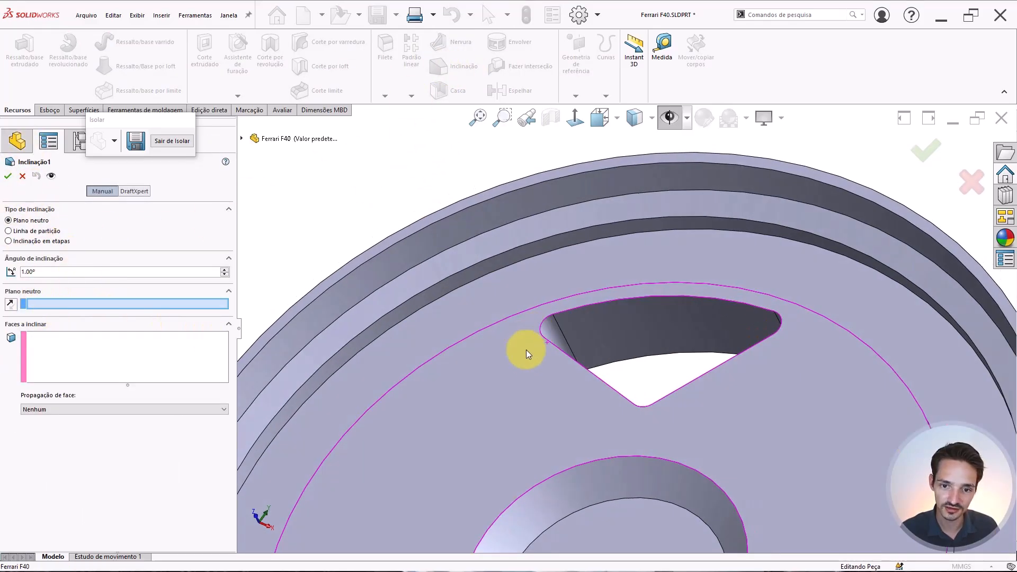
left_click(522, 354)
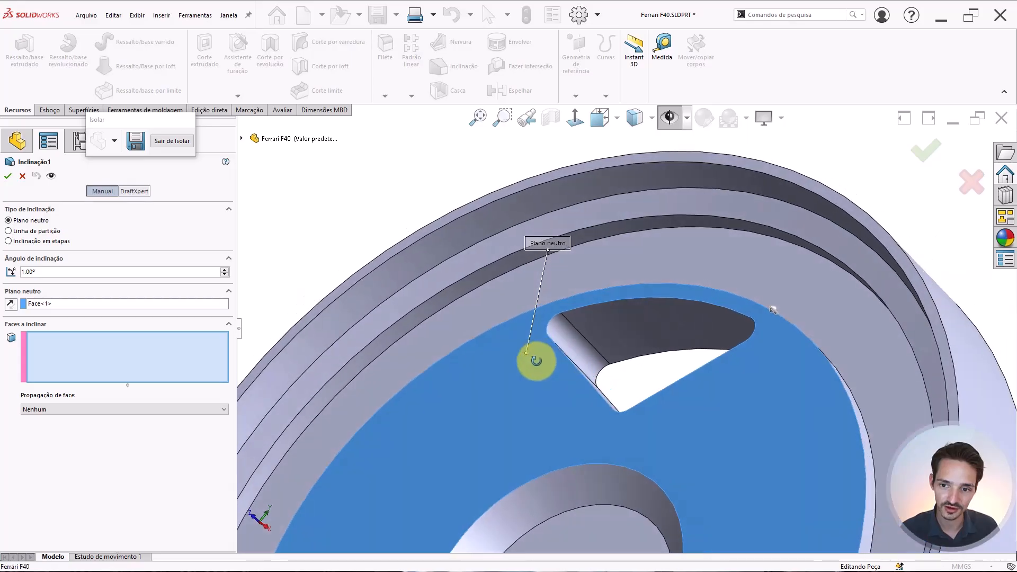
Draft the six inner wall and corner faces of the triangular rim opening by 10°.
left_click(609, 324)
left_click(574, 343)
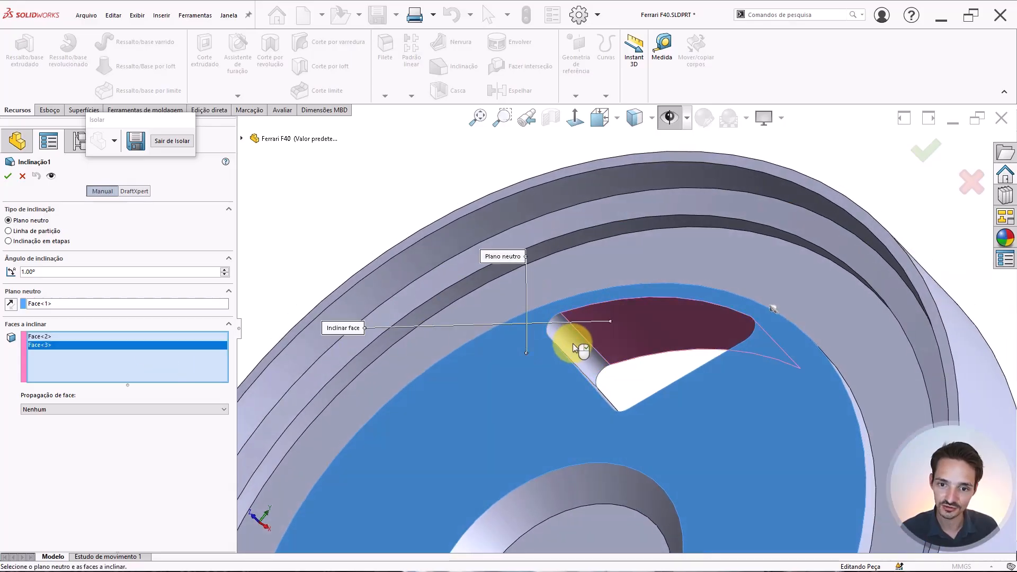
middle_click_drag(573, 343, 739, 446)
left_click(599, 411)
left_click(656, 446)
left_click(637, 457)
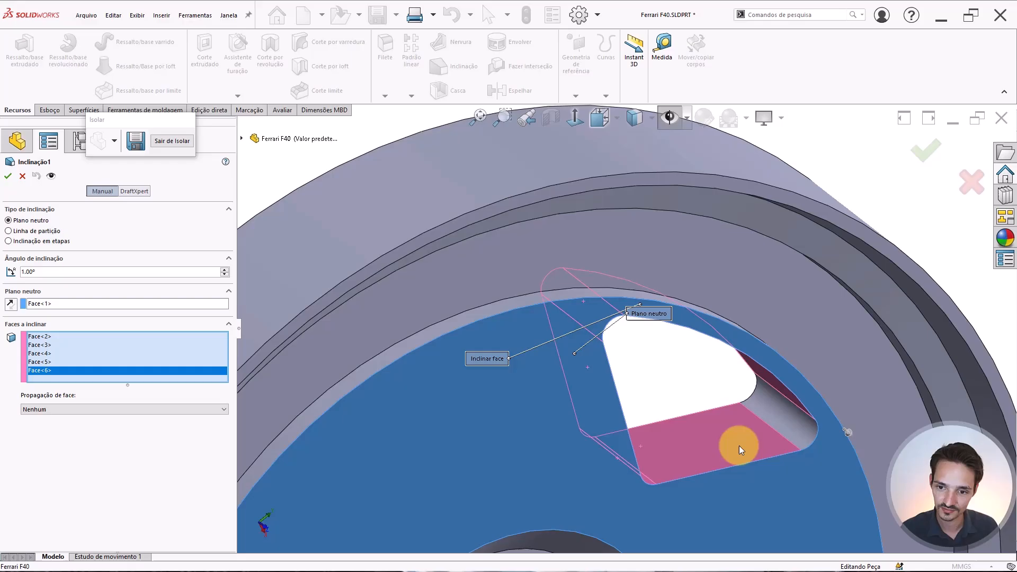
left_click(769, 415)
middle_click_drag(769, 414, 688, 217)
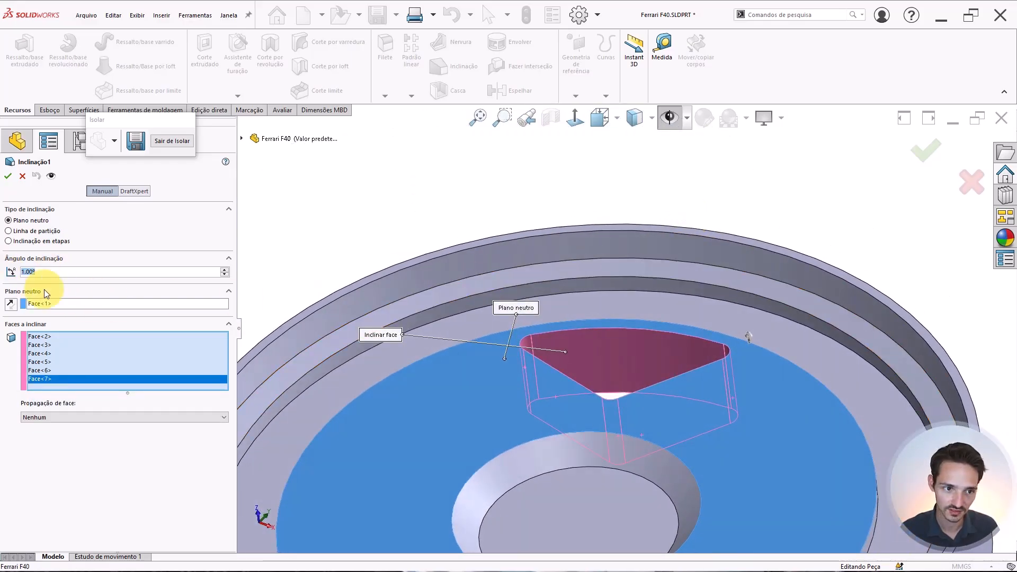
type("10")
key("Return")
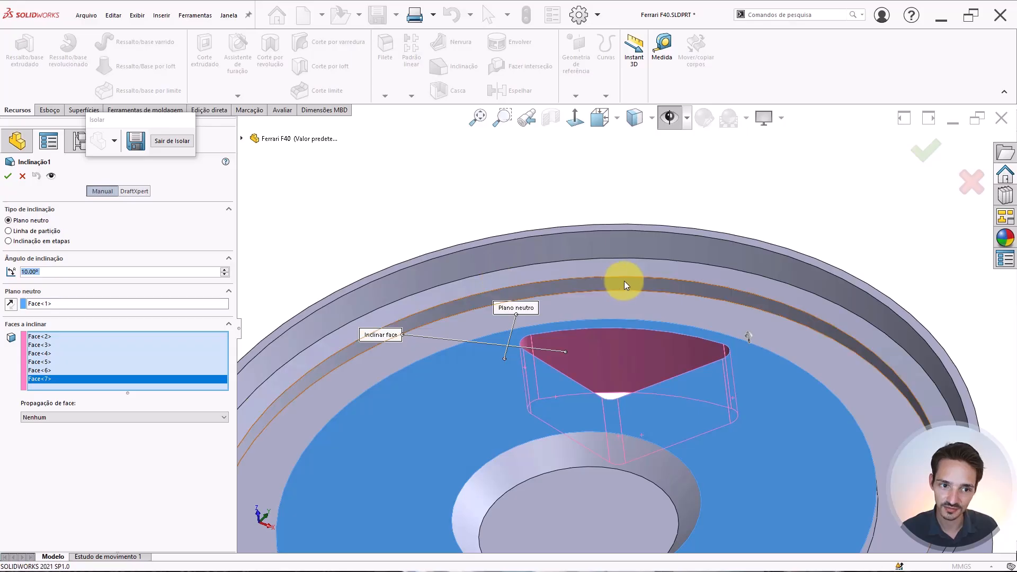
key("Return")
Examine the drafted walls and rounded corners of the triangular rim opening up close from several angles.
middle_click_drag(617, 313, 634, 436)
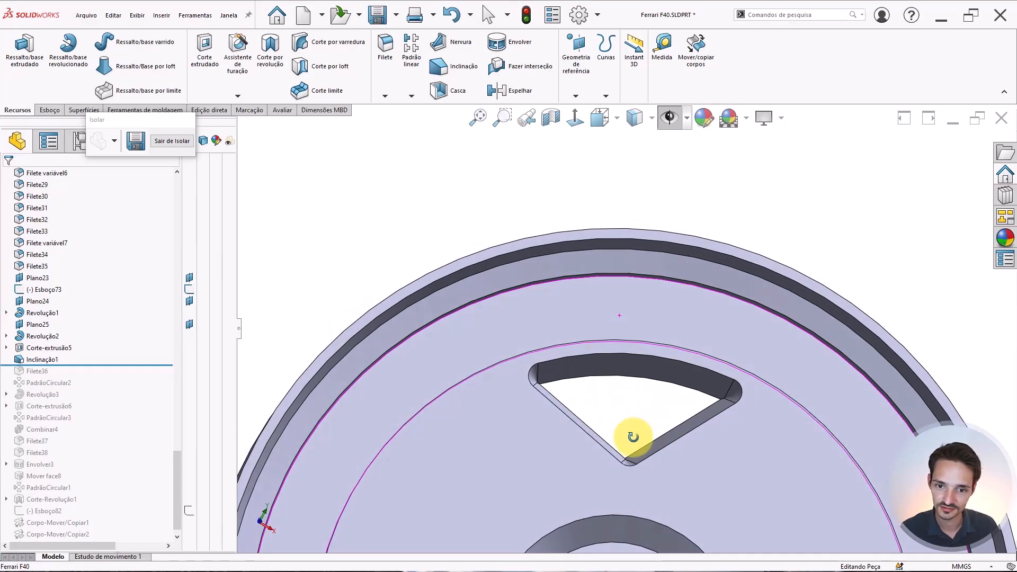
key("ctrl+8")
scroll(713, 360, "down", 3)
mouse_move(720, 382)
middle_mouse_down()
mouse_move(722, 445)
mouse_move(741, 348)
mouse_move(697, 357)
mouse_move(707, 377)
middle_mouse_up()
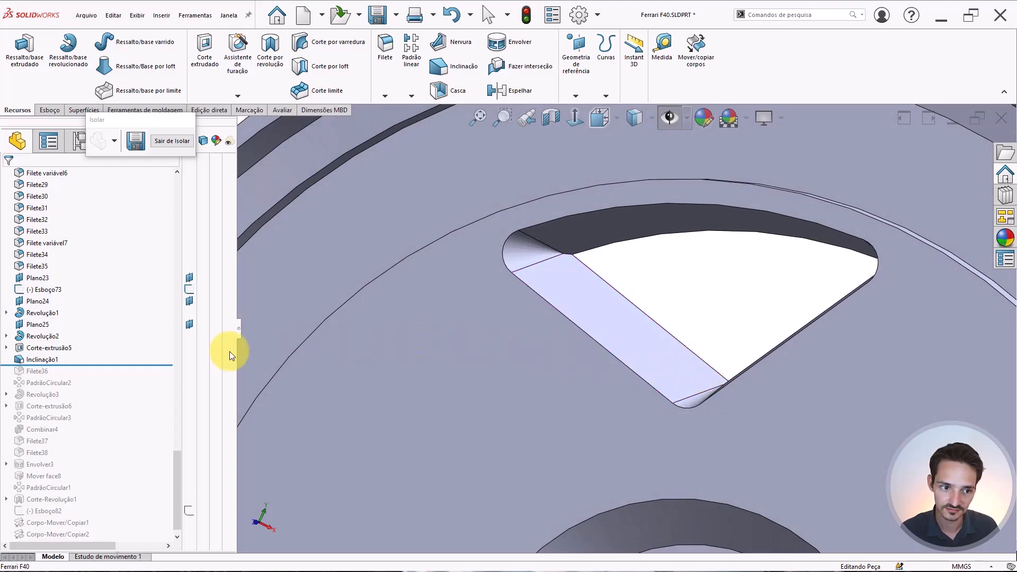
scroll(617, 299, "up", 5)
scroll(618, 299, "down", 3)
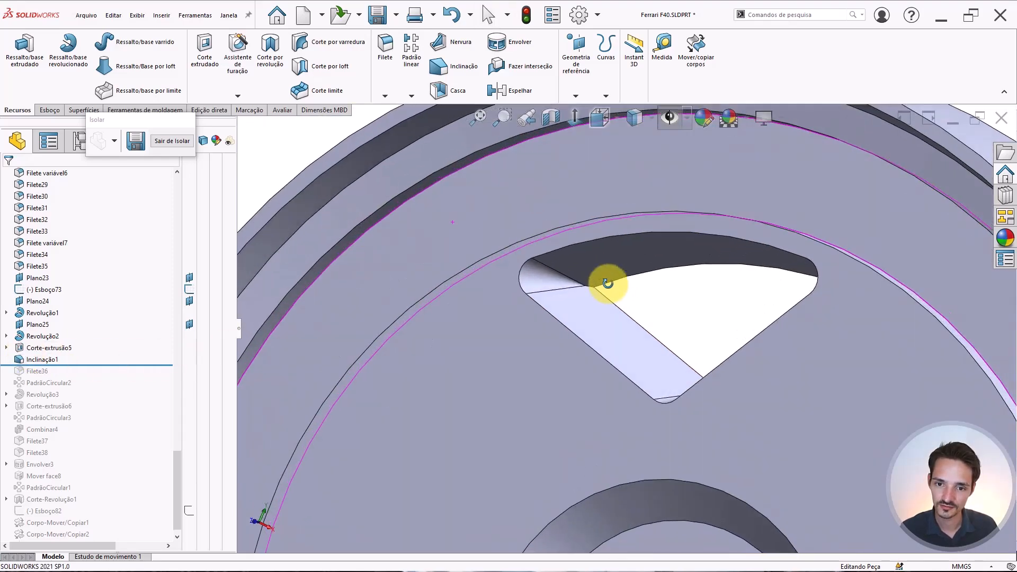
scroll(554, 266, "down", 3)
scroll(606, 282, "down", 2)
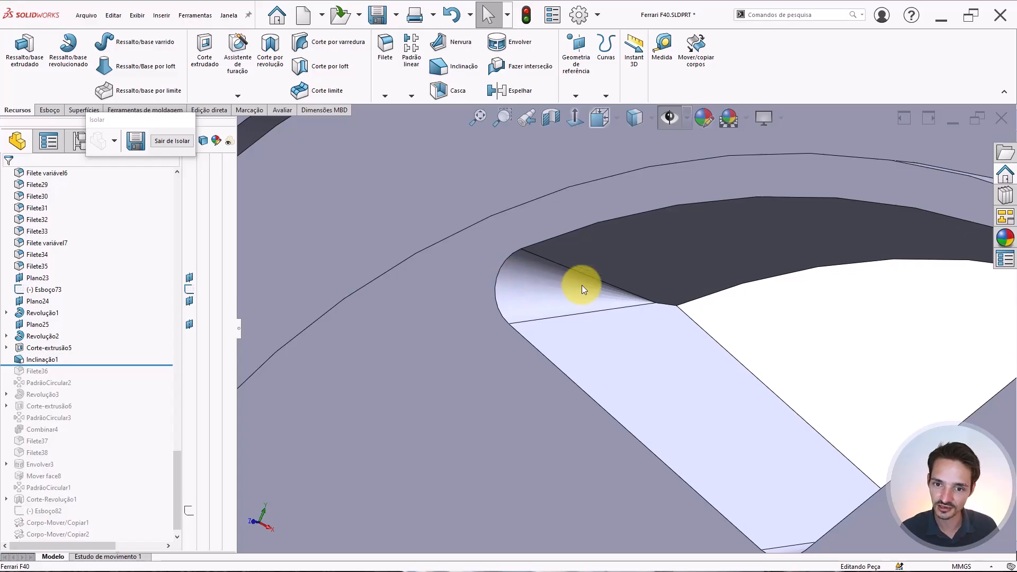
scroll(670, 304, "up", 5)
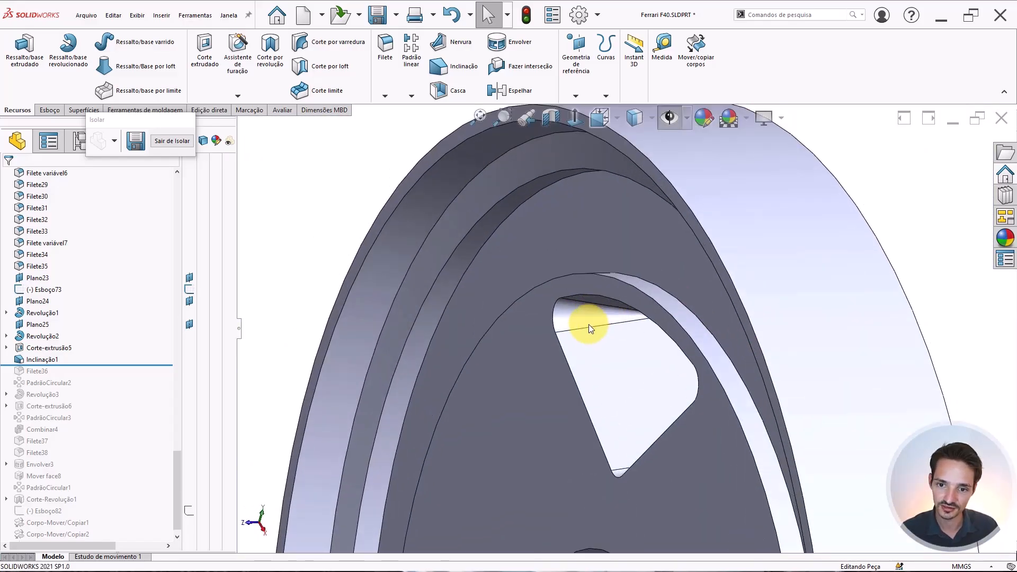
middle_click_drag(589, 324, 569, 342)
scroll(628, 274, "up", 3)
scroll(625, 330, "up", 3)
Measure the distance between the rim's recessed front ring face and its flat back face.
right_click_drag(758, 307, 695, 323)
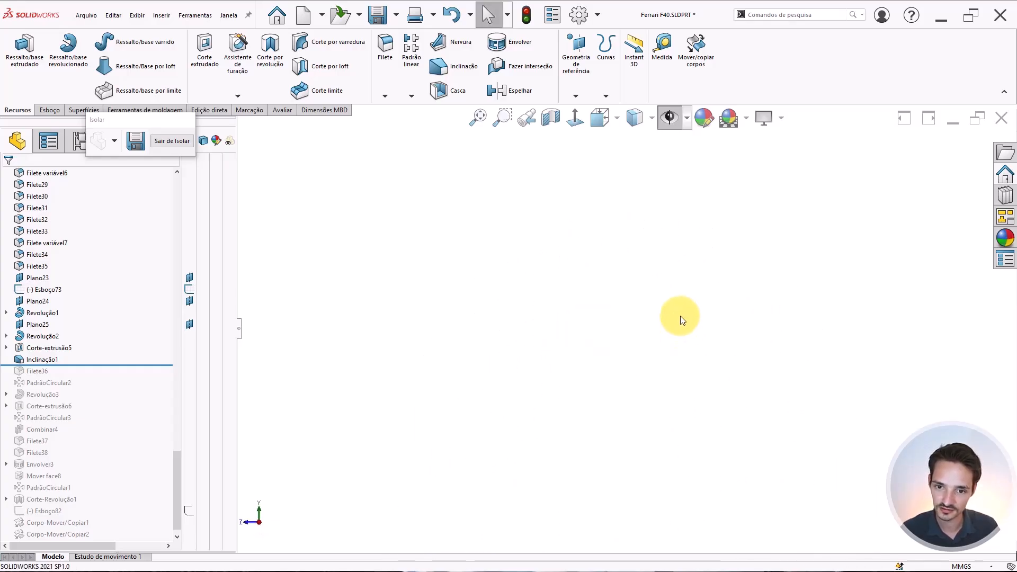
key("f")
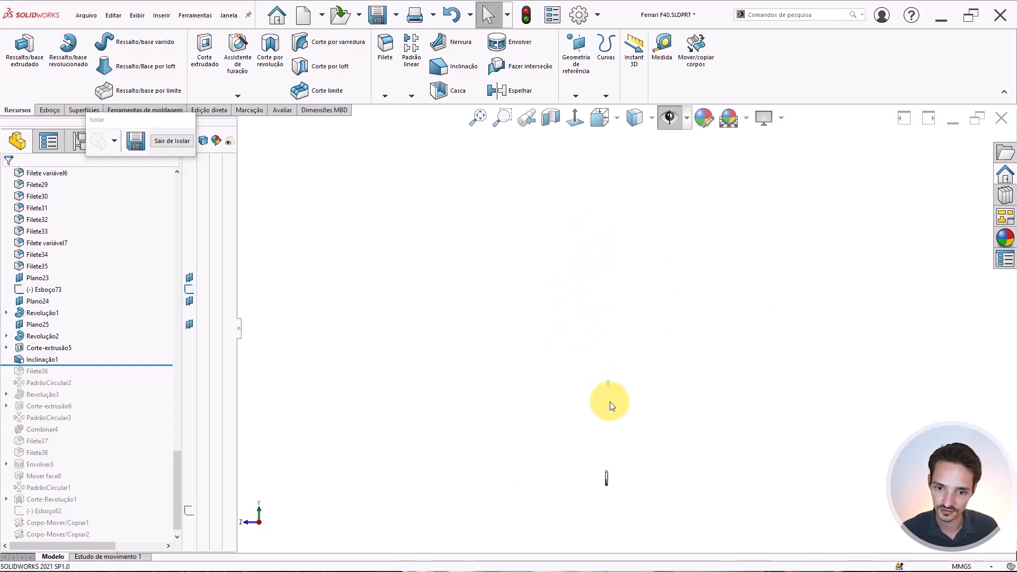
scroll(597, 336, "down", 5)
mouse_move(597, 335)
middle_mouse_down()
mouse_move(613, 313)
mouse_move(670, 315)
mouse_move(622, 255)
middle_mouse_up()
scroll(608, 233, "down", 2)
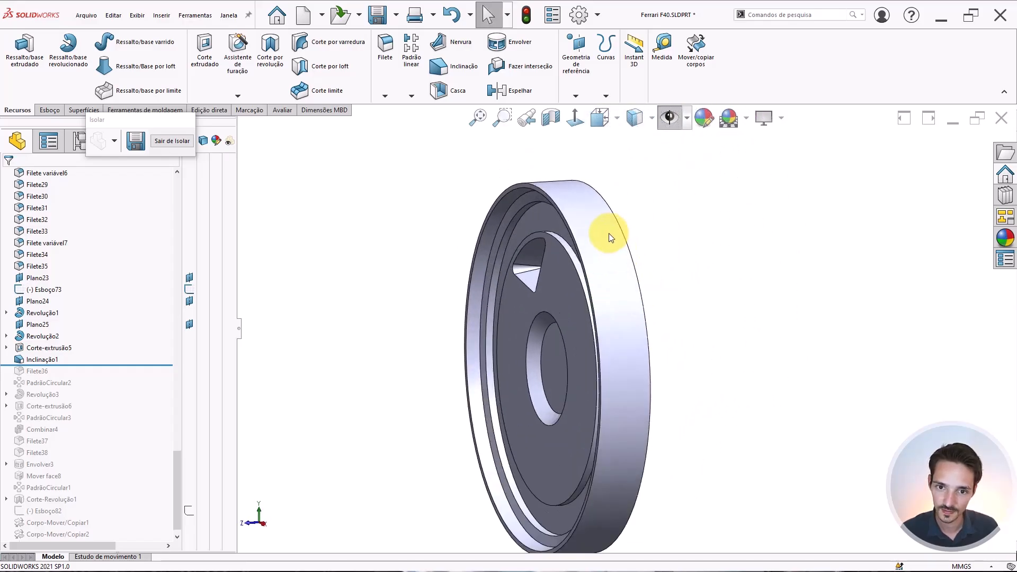
key("m")
left_click(539, 217)
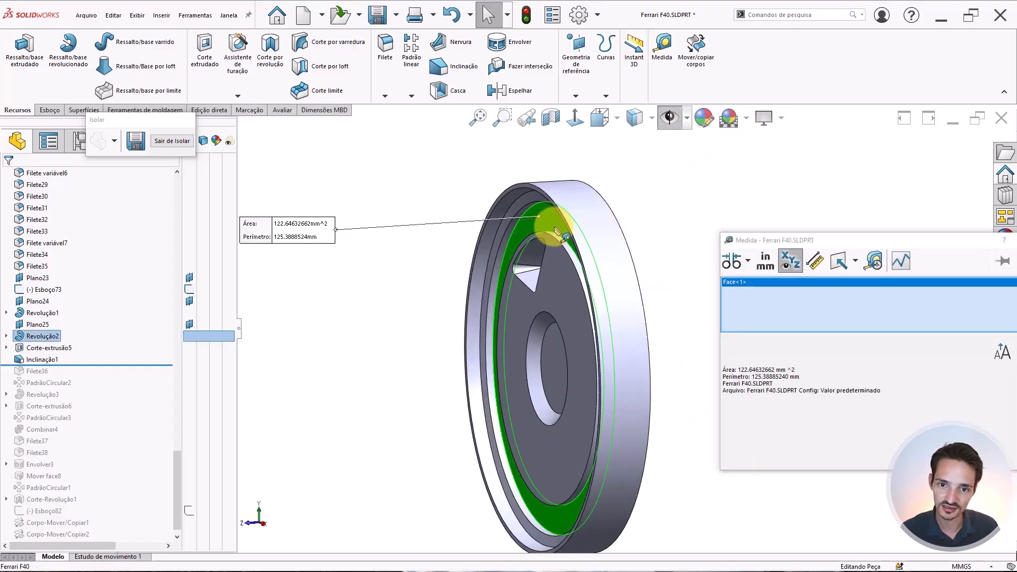
middle_click_drag(554, 227, 486, 266)
left_click(609, 217)
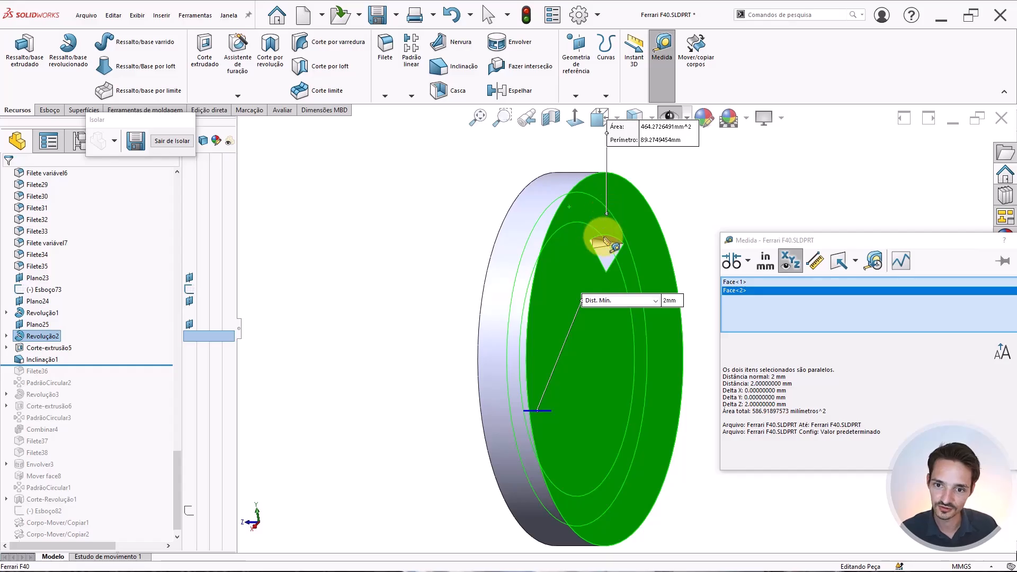
middle_click_drag(603, 226, 660, 292)
scroll(668, 290, "up", 4)
key("Escape")
scroll(679, 322, "down", 4)
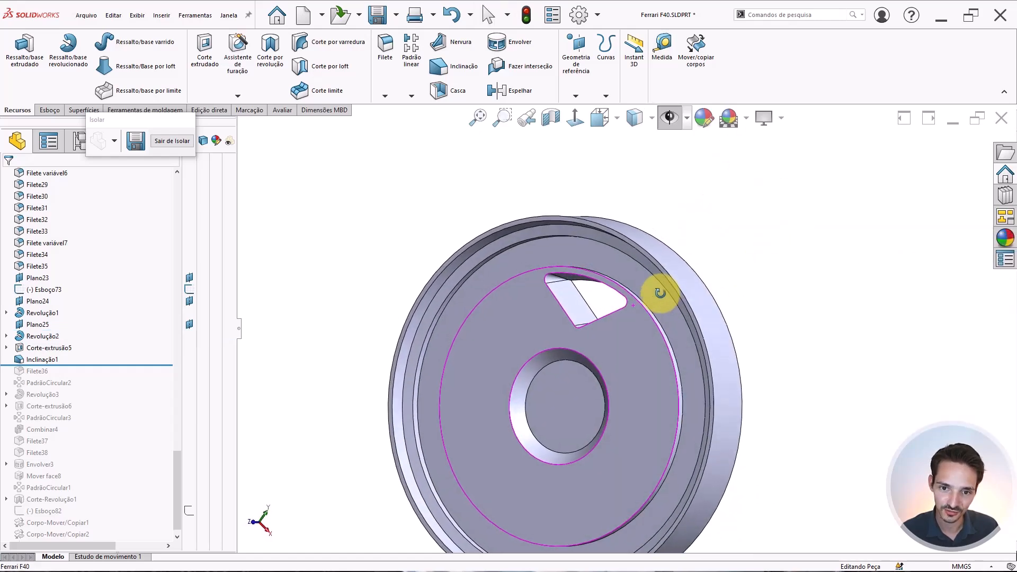
Review the draft angle and selected faces of the triangular opening's draft feature.
scroll(618, 302, "down", 4)
left_click(38, 359)
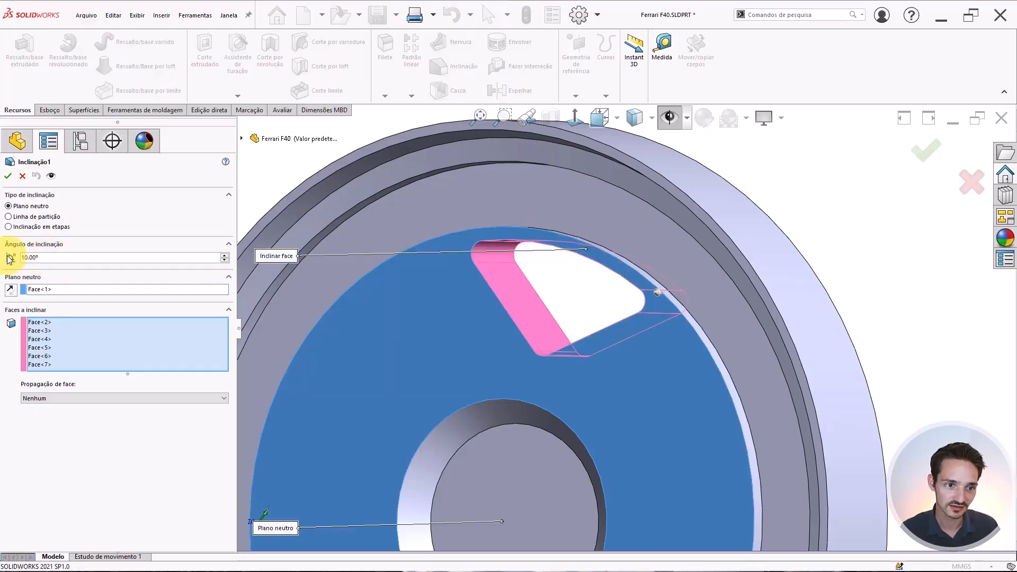
left_click(32, 258)
key("Escape")
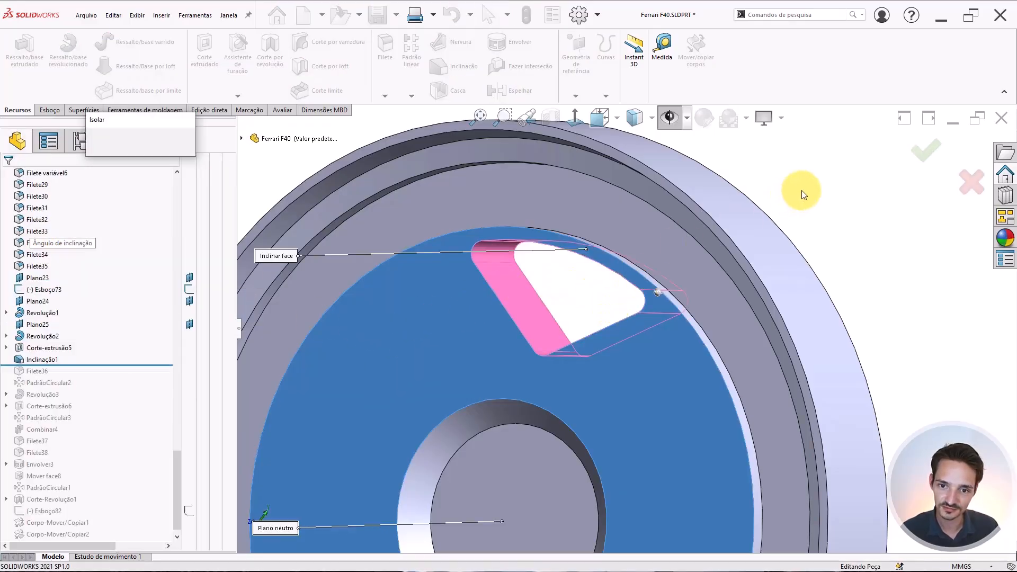
Examine the drafted walls and corners of the triangular opening from the front and at an angle.
scroll(578, 259, "down", 5)
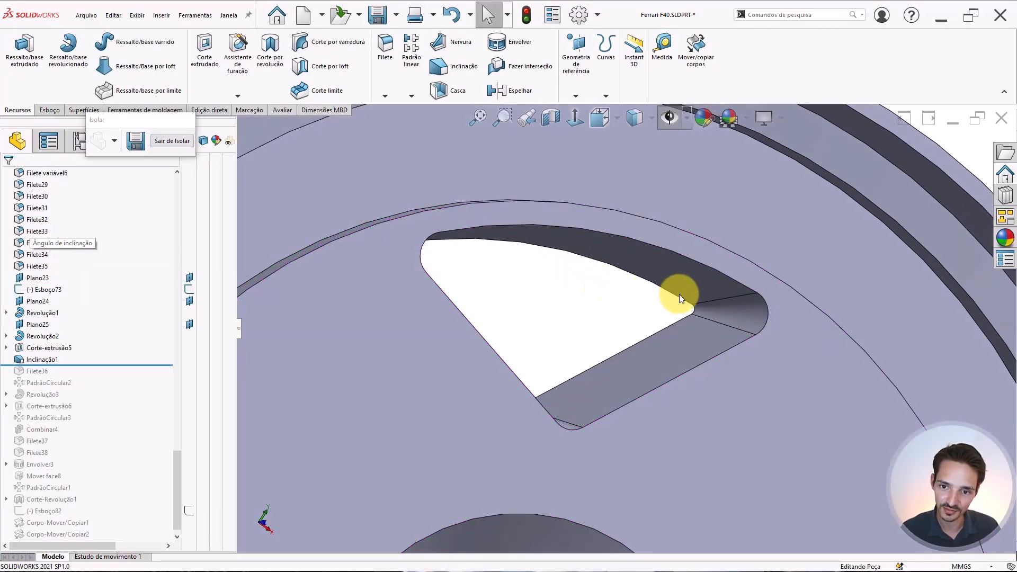
middle_click_drag(508, 367, 573, 338)
scroll(531, 371, "up", 4)
scroll(576, 343, "up", 2)
middle_click_drag(634, 336, 690, 359)
scroll(617, 227, "down", 3)
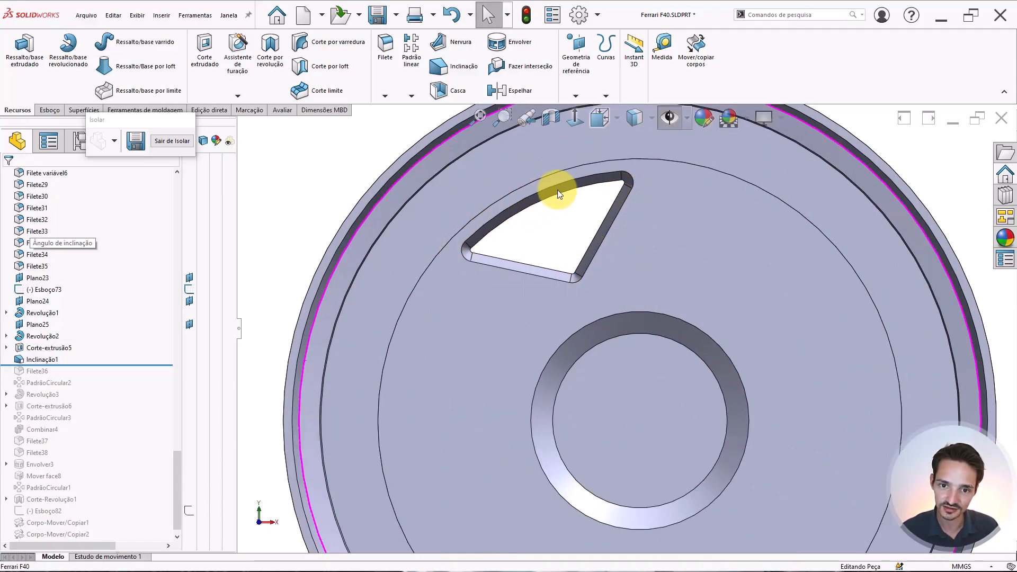
middle_click_drag(612, 253, 586, 254)
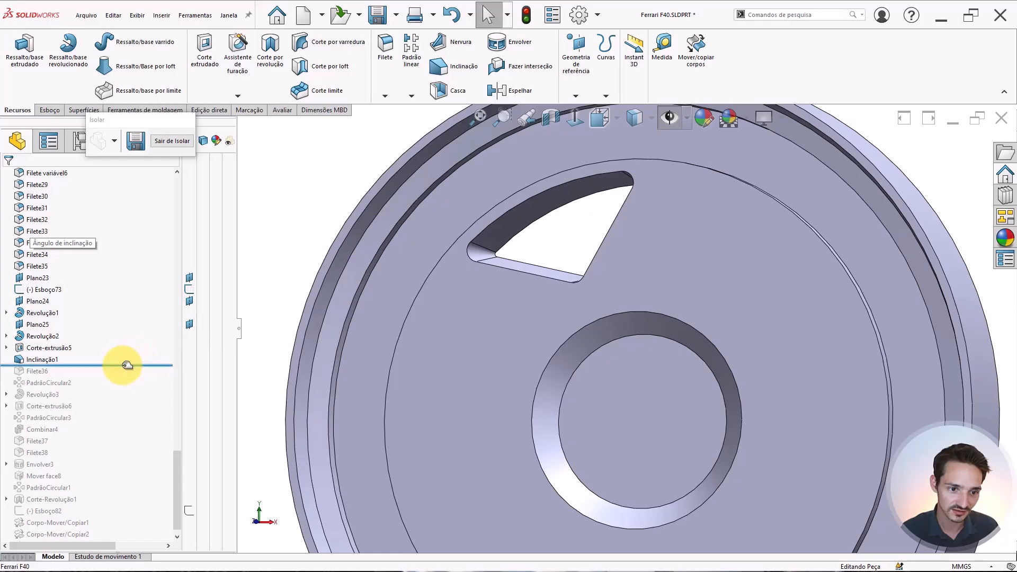
Roll the model forward to include the Filete36 fillet and check the rim around the opening.
left_click_drag(130, 365, 106, 384)
left_click(32, 371)
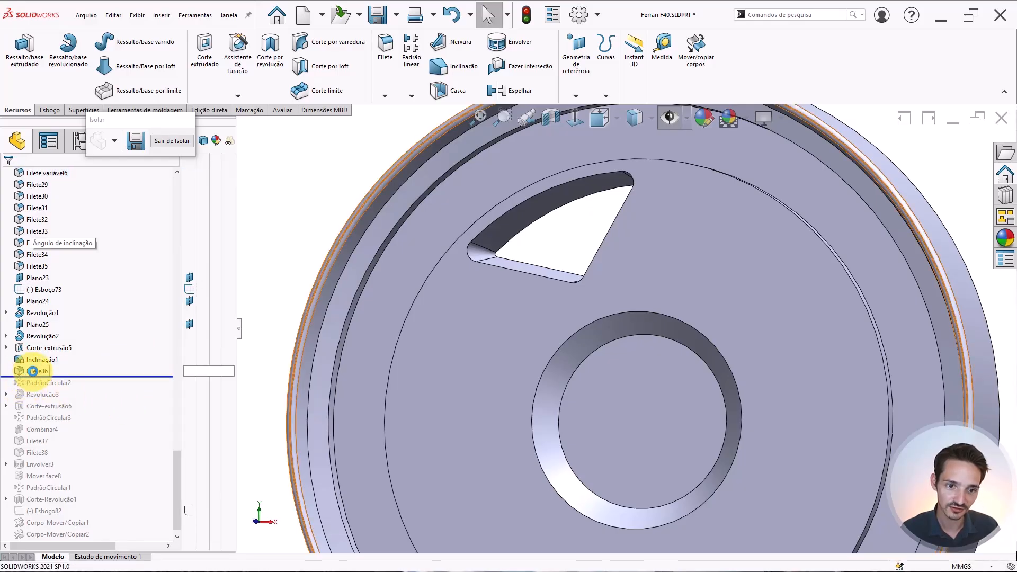
scroll(504, 375, "up", 5)
middle_click_drag(495, 422, 592, 334)
right_click_drag(593, 335, 846, 192)
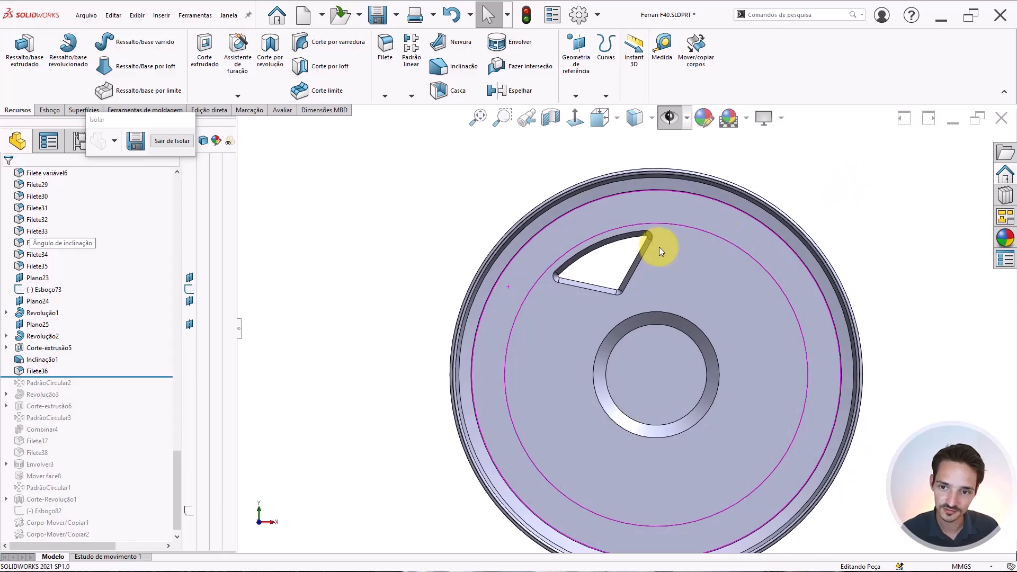
scroll(711, 316, "down", 2)
middle_click_drag(712, 313, 672, 383)
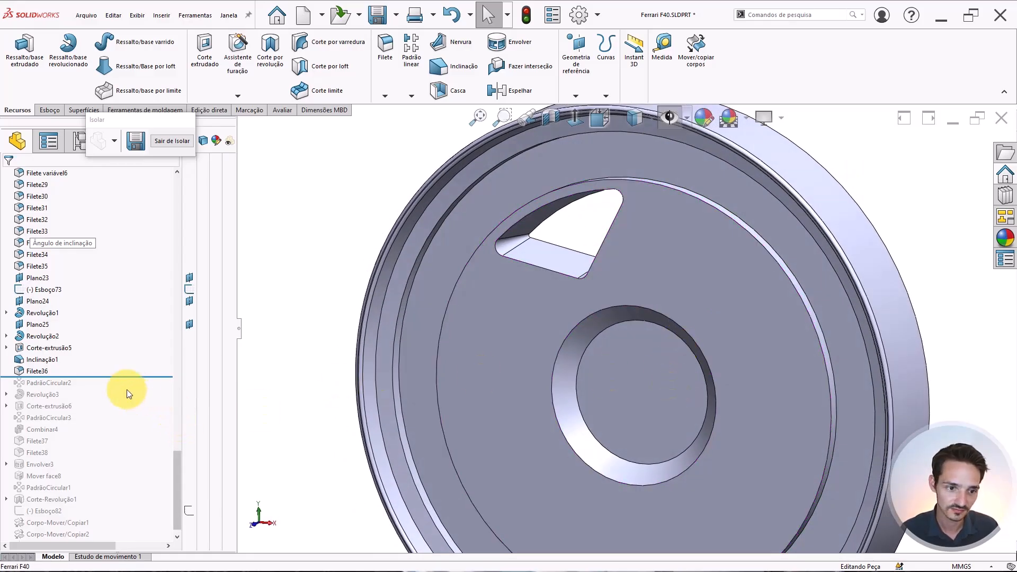
Roll the model forward to include PadrãoCircular2 and check the patterned drafted openings around the rim.
left_click_drag(121, 377, 102, 388)
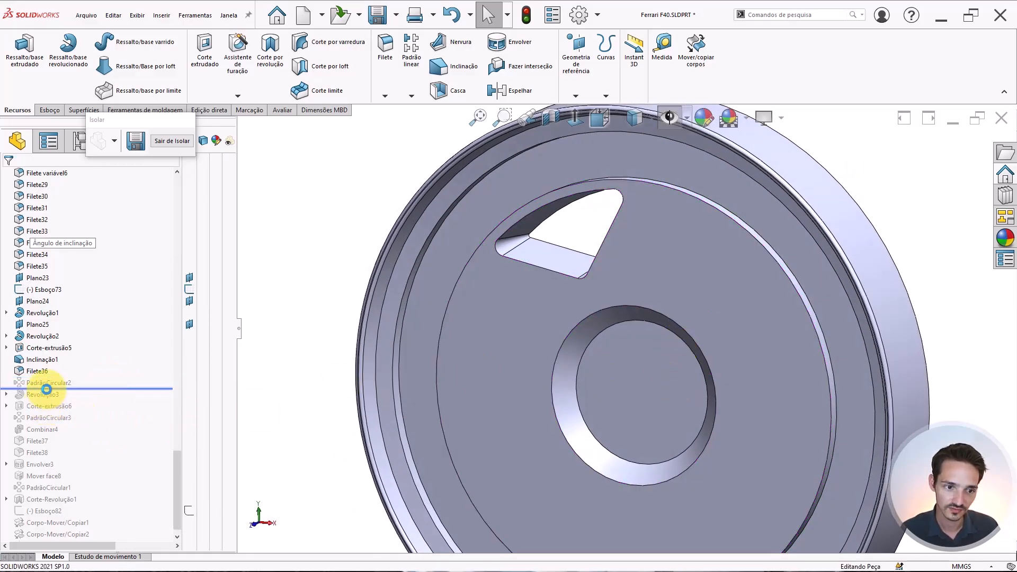
middle_click_drag(497, 377, 516, 329)
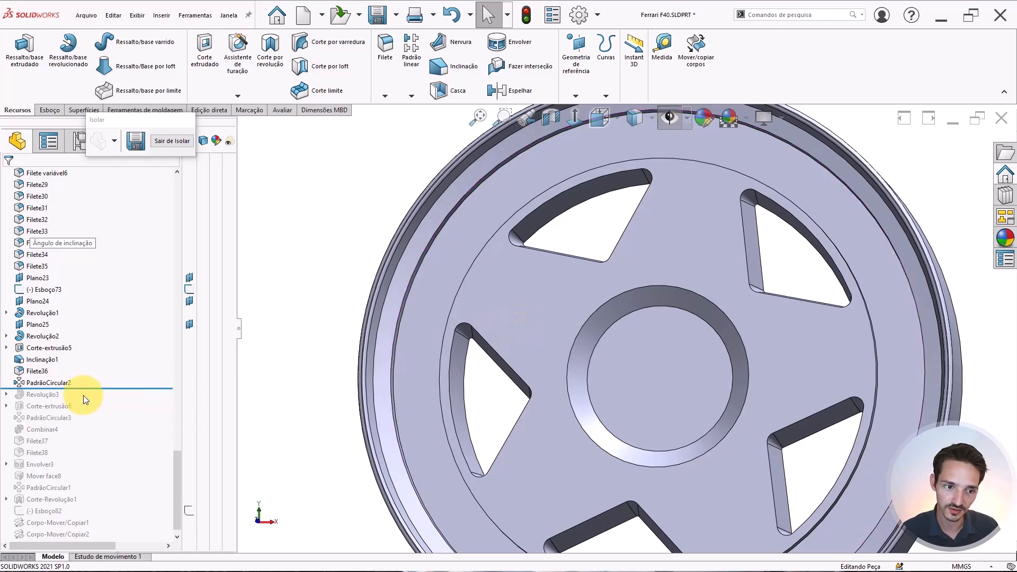
left_click(59, 383)
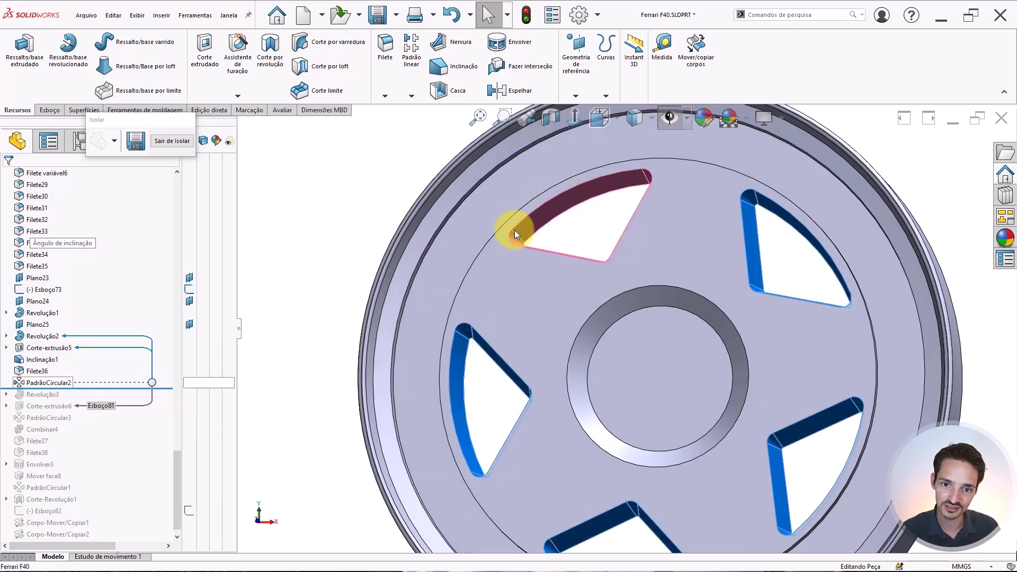
scroll(739, 244, "down", 3)
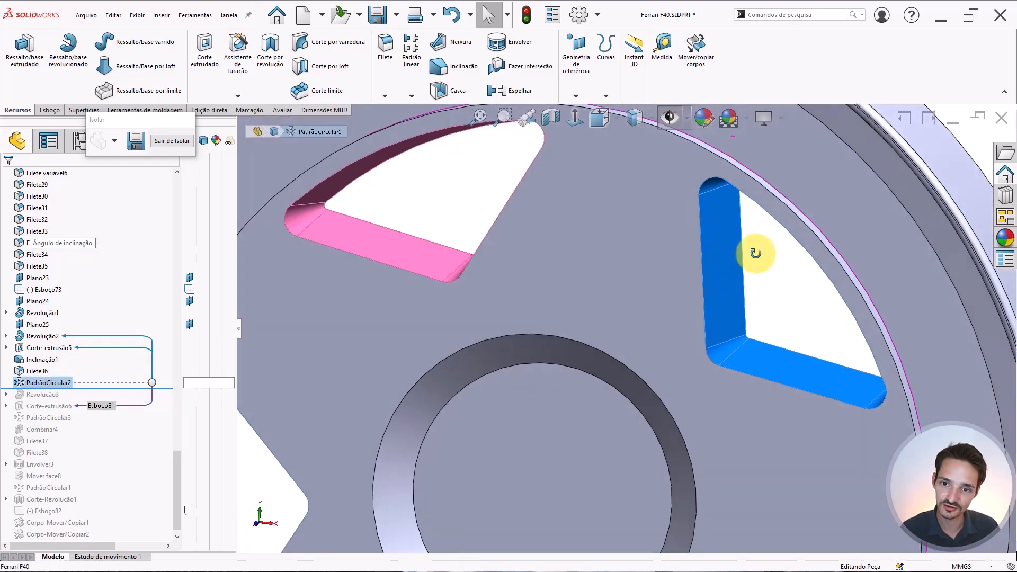
scroll(756, 249, "down", 2)
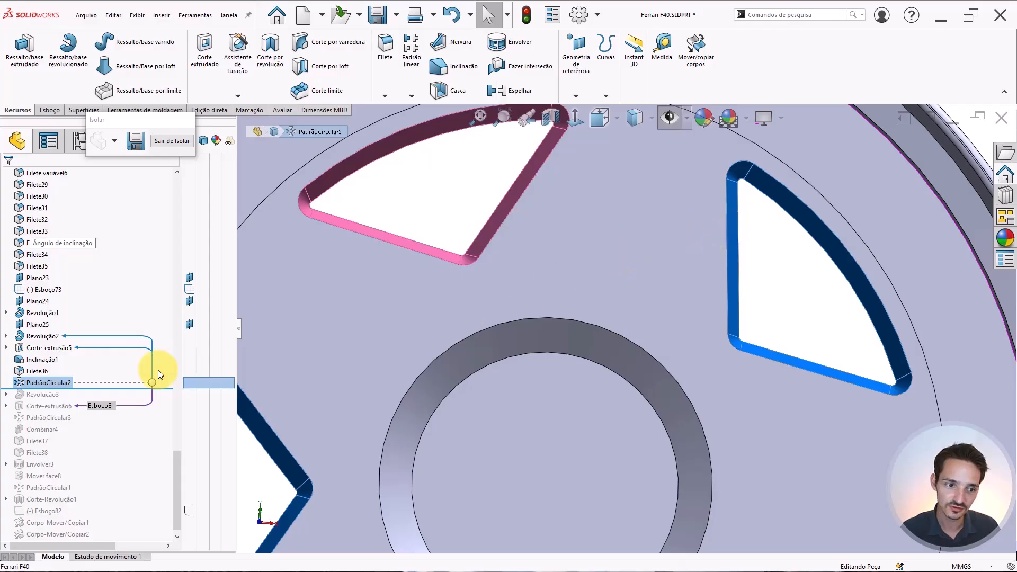
Roll the model forward past Revolução3 and Corte-extrusão6 to restore the single raised spoke block.
key("f")
left_click_drag(101, 391, 94, 394)
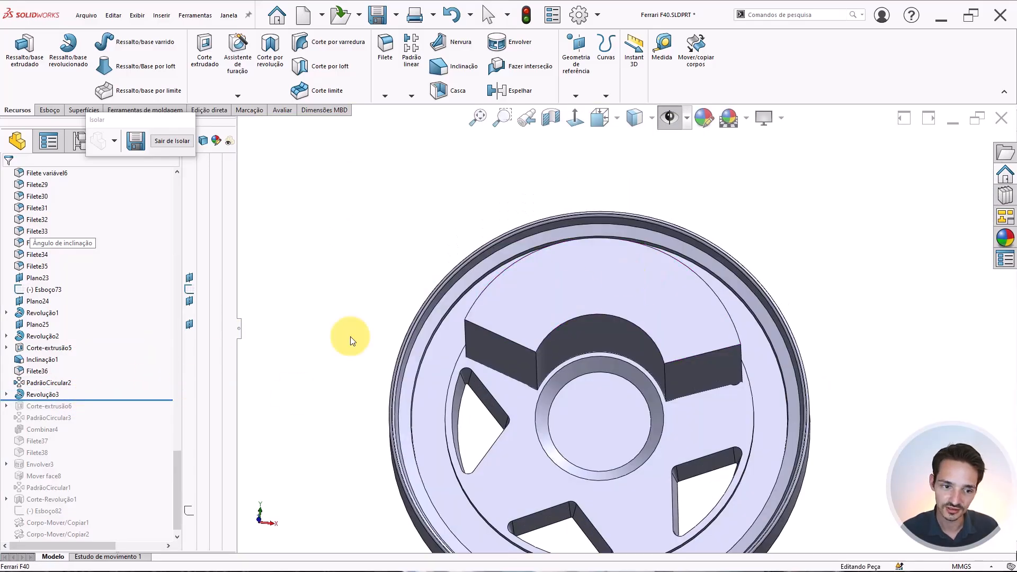
left_click_drag(86, 398, 100, 409)
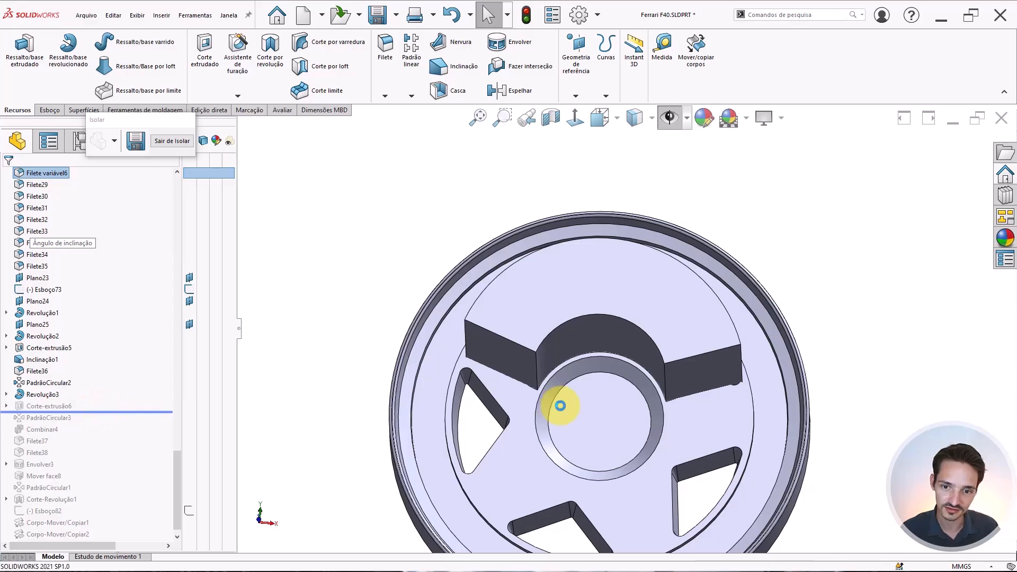
scroll(642, 348, "down", 1)
middle_click_drag(643, 347, 624, 318)
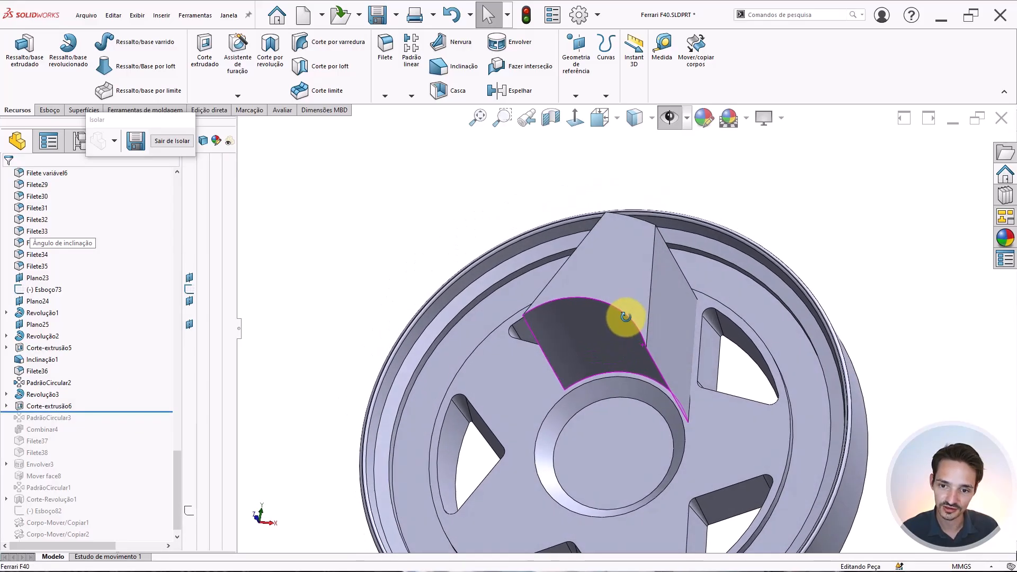
scroll(626, 321, "up", 3)
scroll(671, 351, "down", 3)
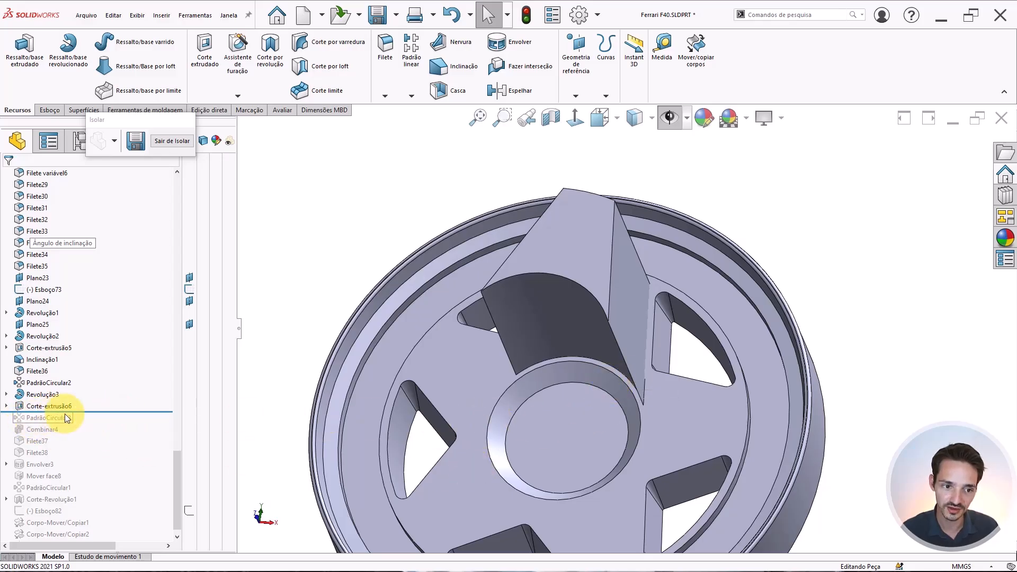
Start a neutral-plane draft using the rim's flat disc face around the openings as the neutral plane.
scroll(660, 359, "down", 2)
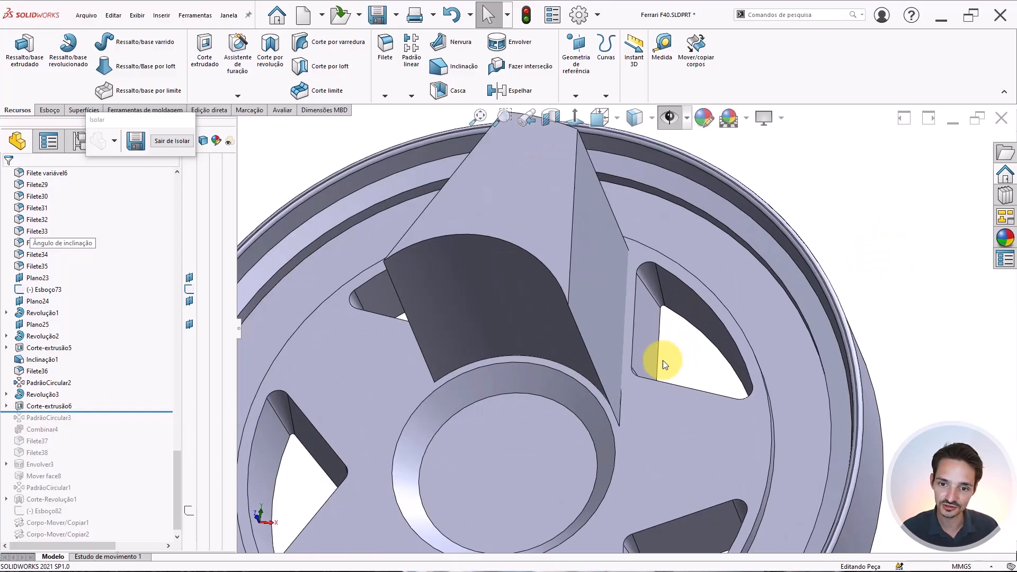
middle_click_drag(660, 359, 607, 295)
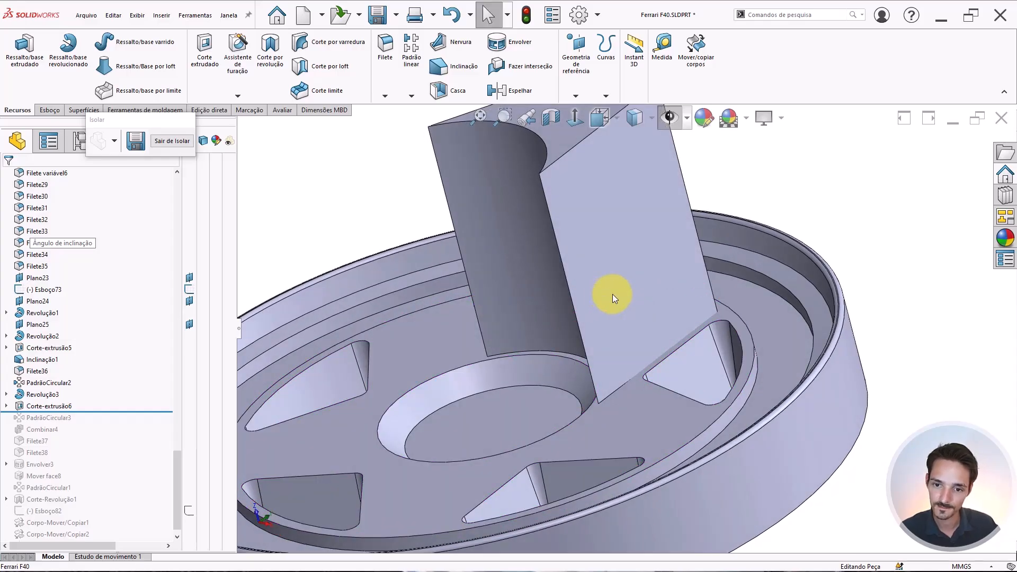
middle_click_drag(634, 366, 694, 339)
key("s")
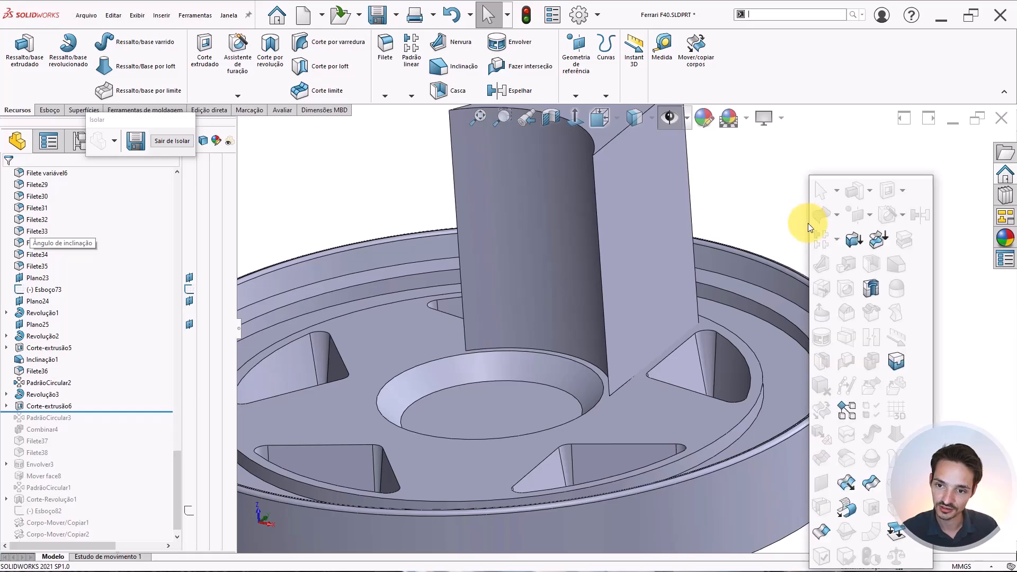
left_click(451, 68)
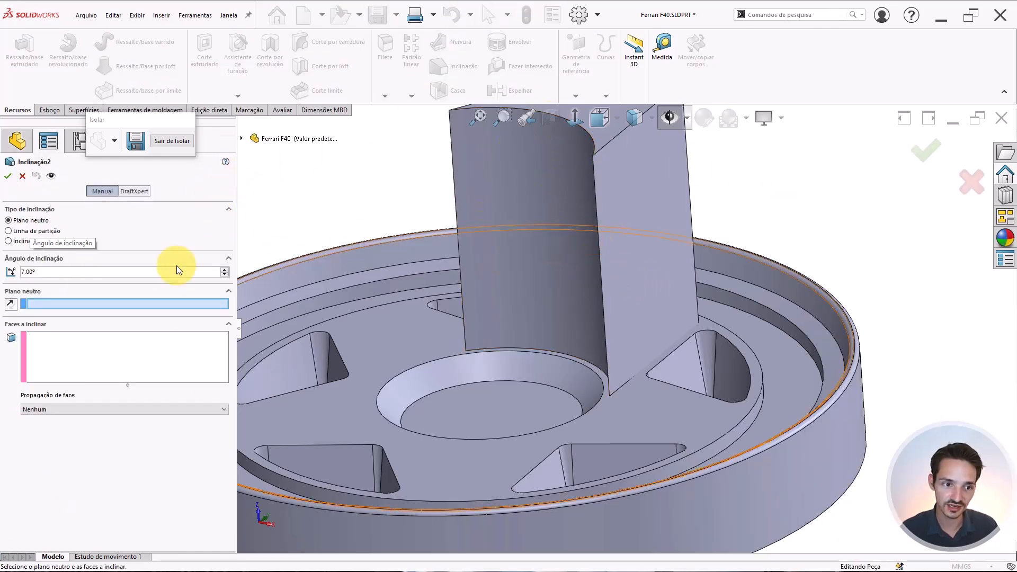
left_click(415, 342)
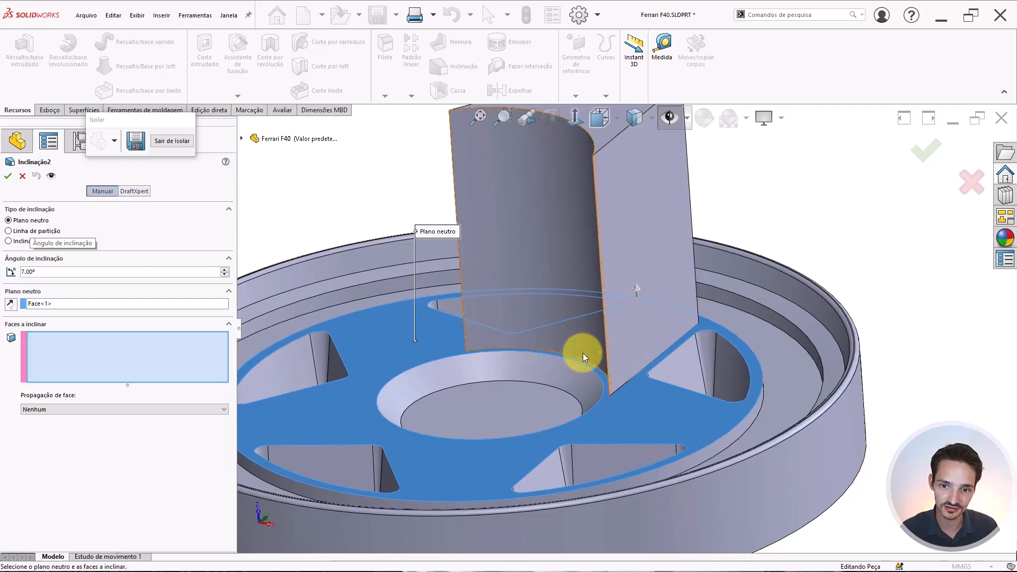
Select the three outer walls of the raised spoke block as the faces to draft.
middle_click_drag(583, 351, 681, 329)
left_click(635, 312)
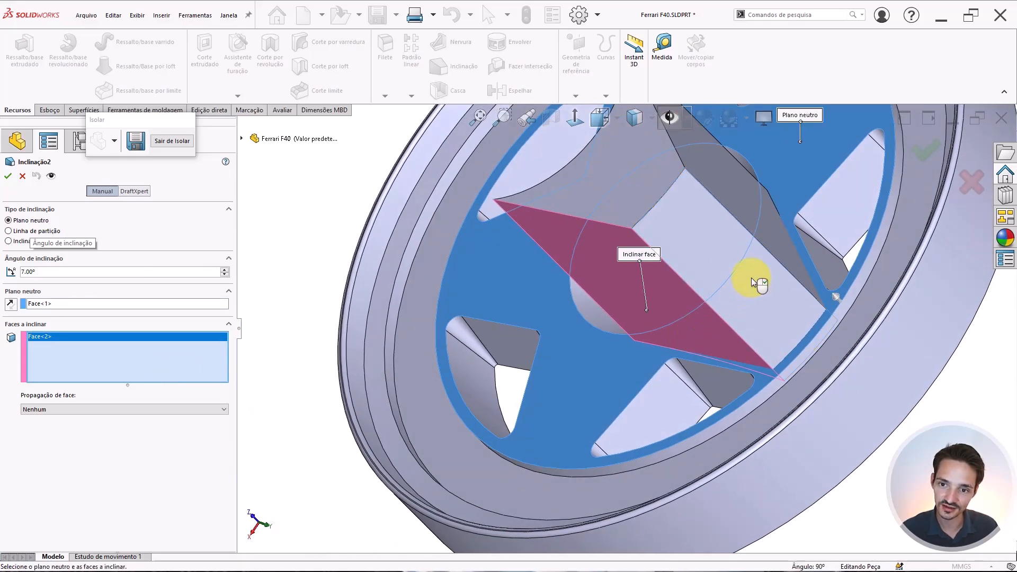
left_click(746, 212)
left_click(761, 273)
middle_click_drag(762, 273, 711, 352)
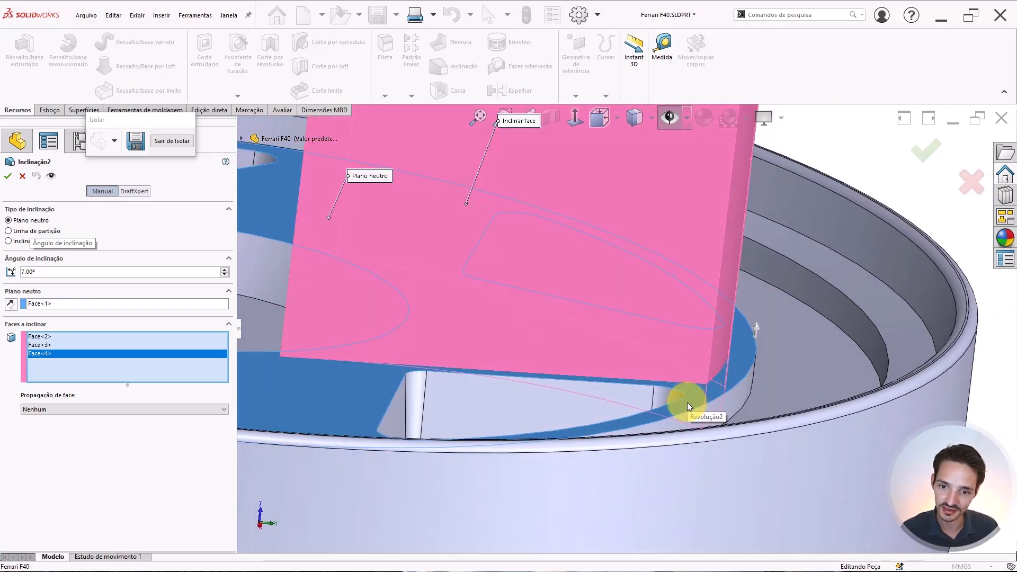
middle_click_drag(782, 269, 522, 300)
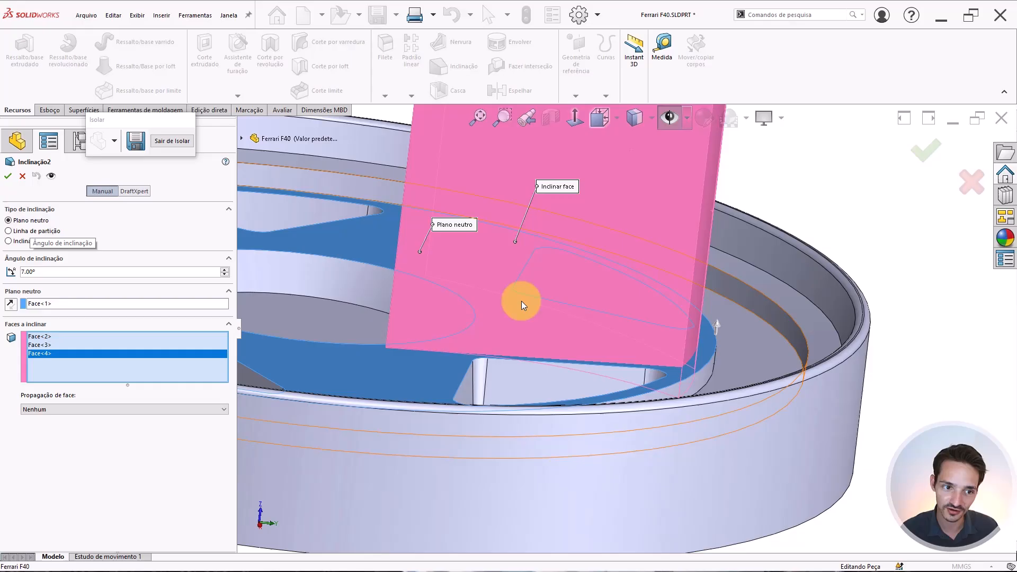
Set the draft angle to 12° and apply the draft to the spoke block's walls.
double_click(73, 273)
middle_click_drag(645, 316, 164, 345)
double_click(79, 273)
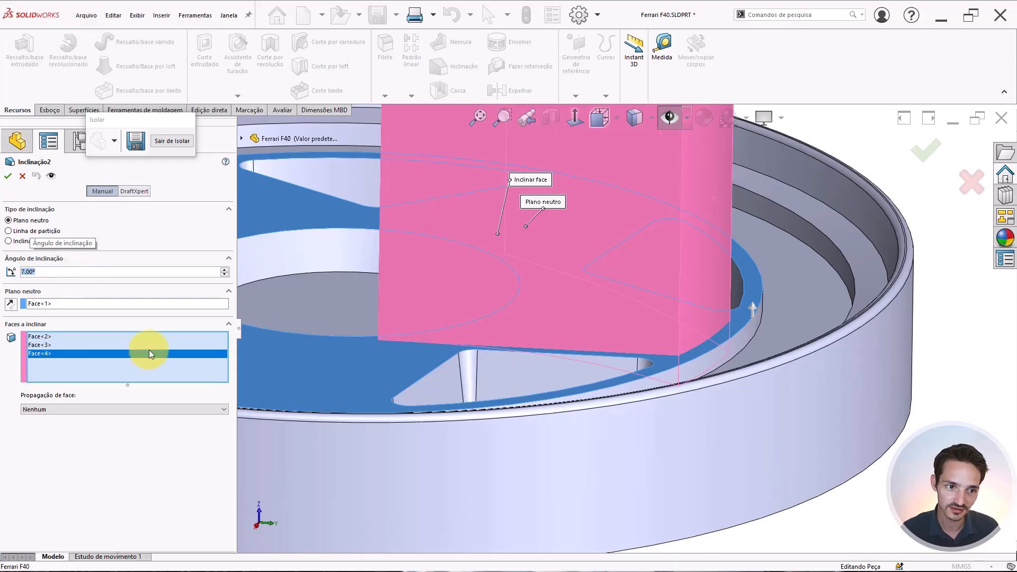
type("12")
key("Return")
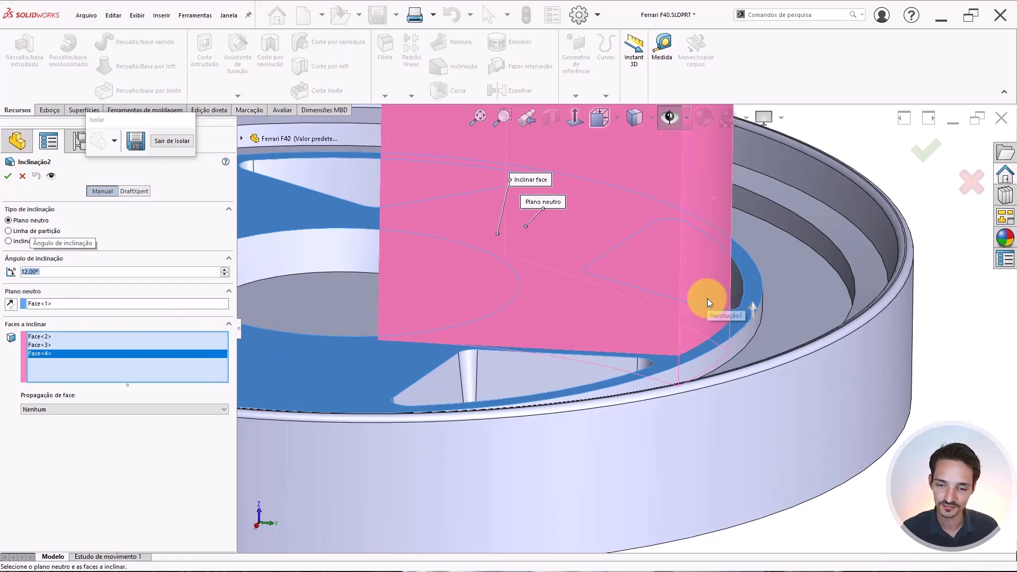
middle_click_drag(707, 298, 687, 250)
key("Return")
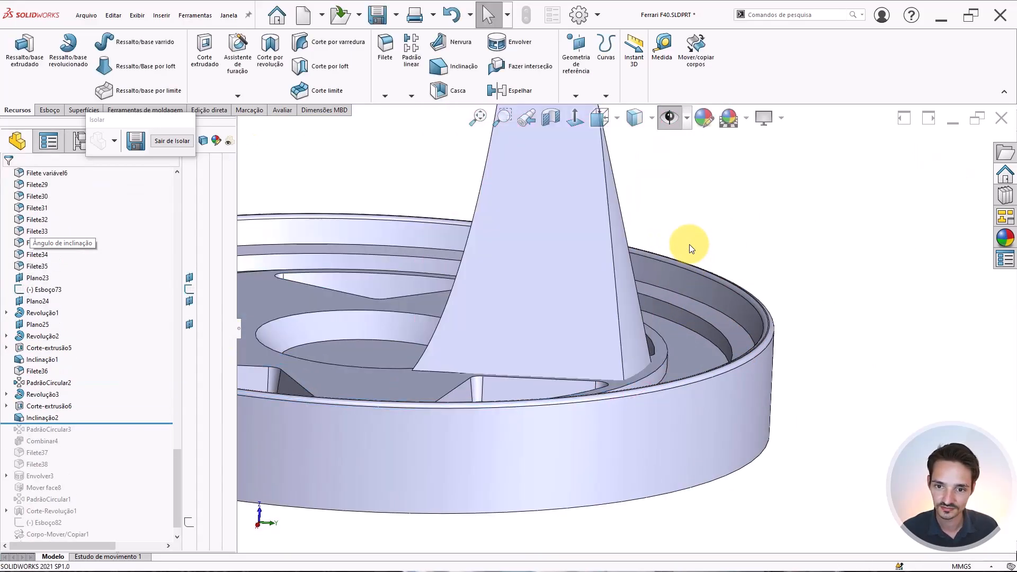
Try to reverse the draft direction on the three walls of the raised spoke block.
left_click(47, 419)
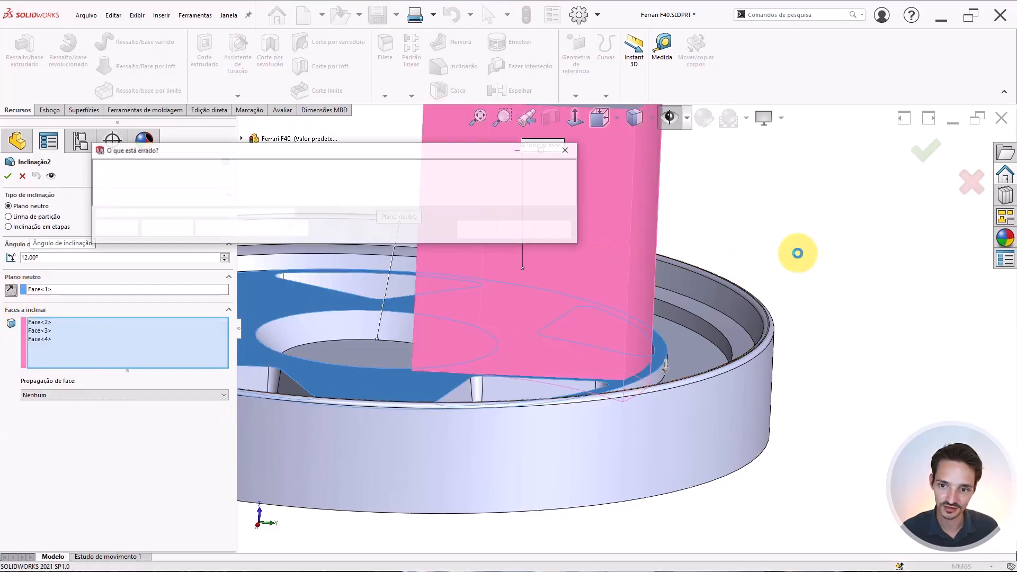
left_click(523, 230)
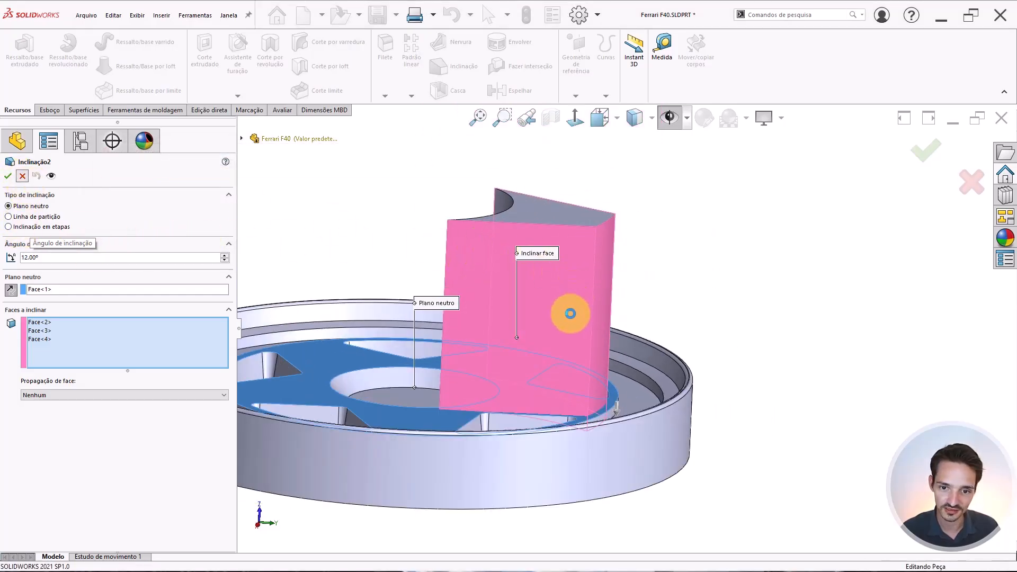
key("Return")
middle_click_drag(565, 285, 526, 334)
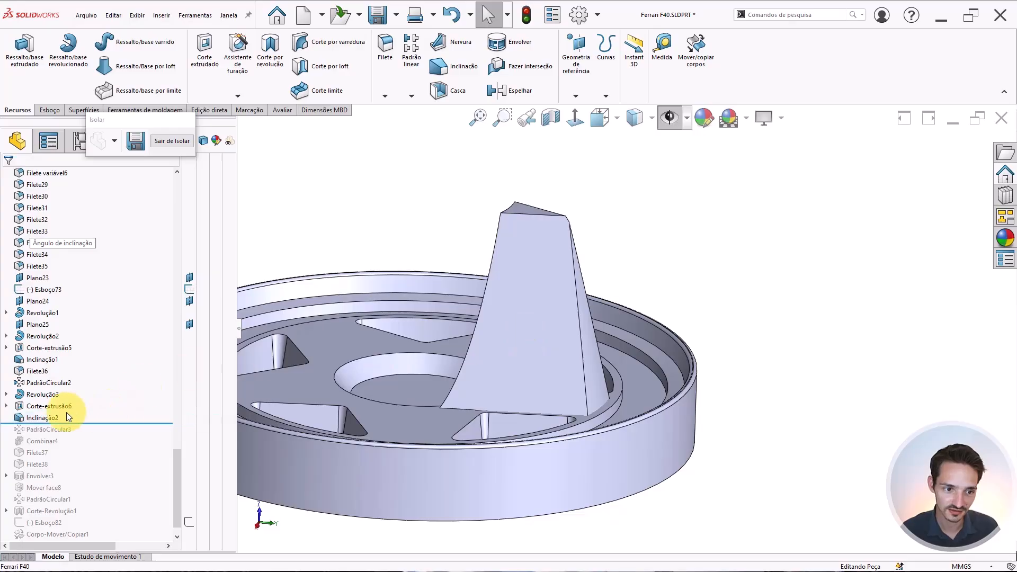
Roll the model back to before the spoke block's draft and check which features form the block's walls.
left_click(99, 419)
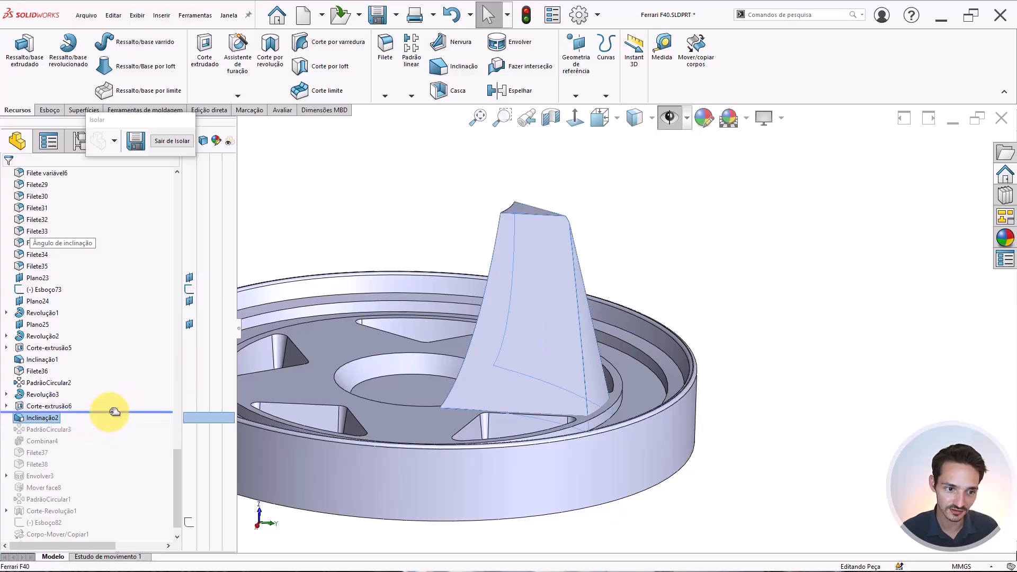
left_click(510, 317)
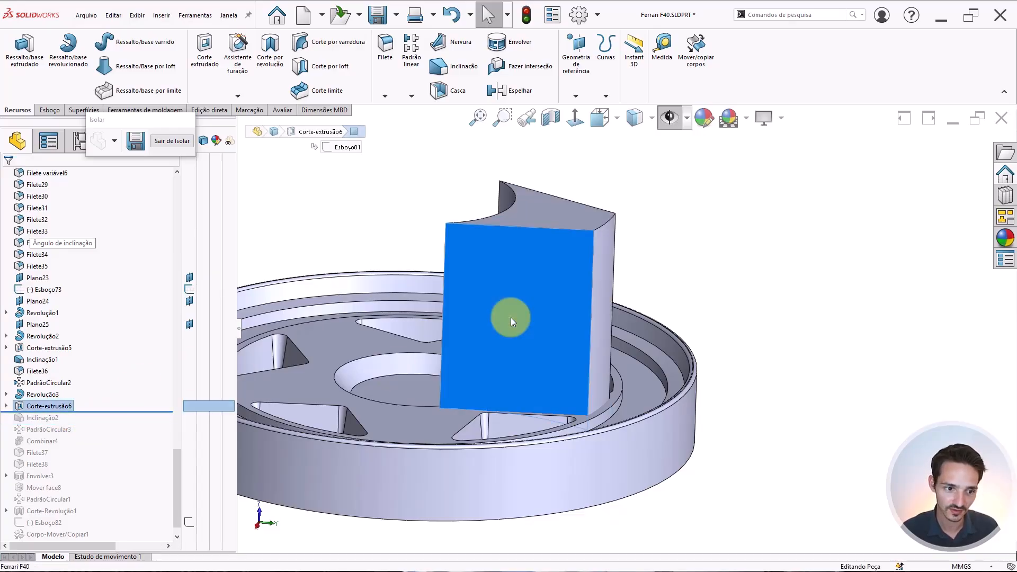
left_click(542, 210)
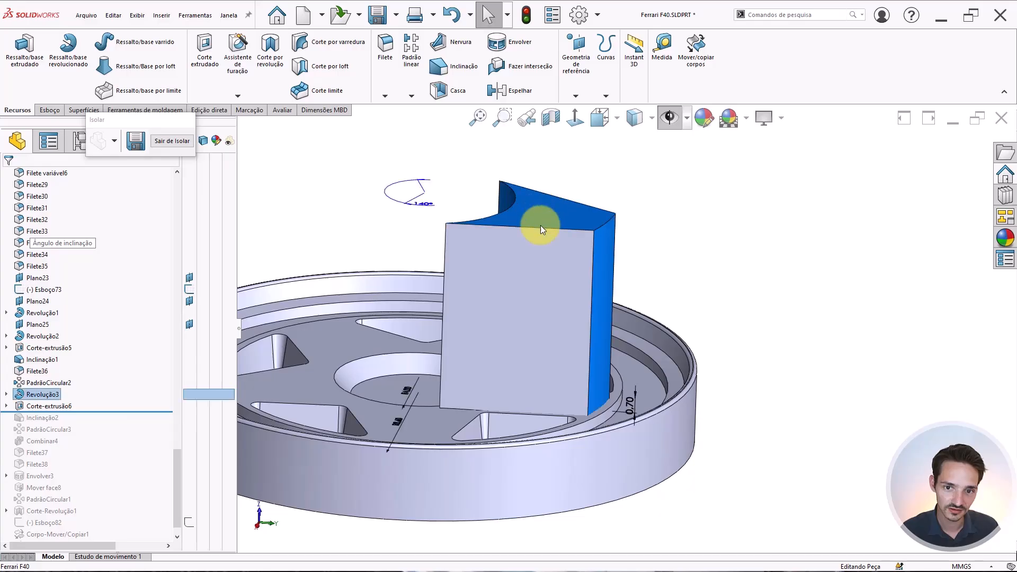
key("Escape")
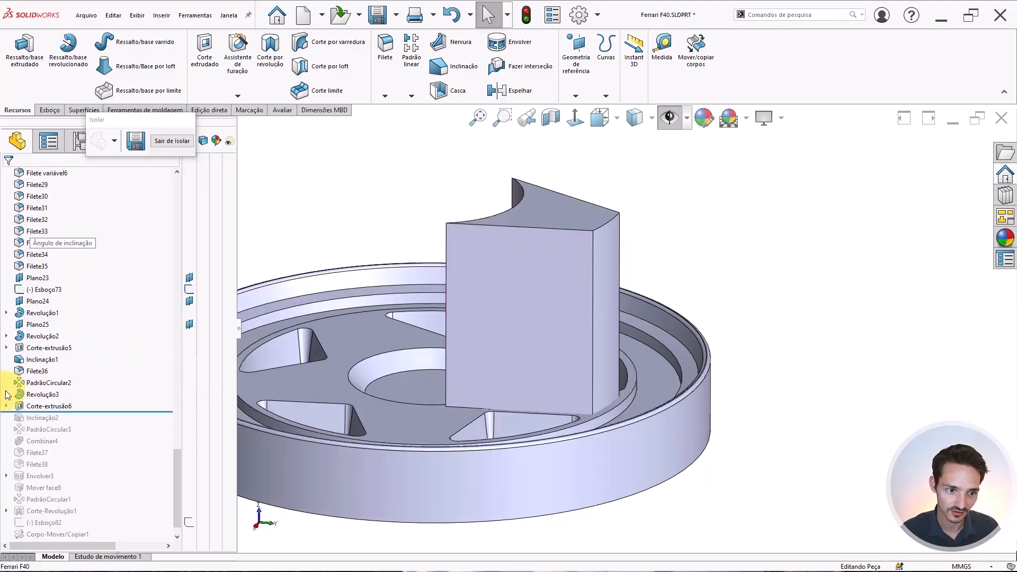
Edit the Revolução3 profile sketch, moving its free vertical line toward the rim to shorten the spoke block, and rebuild.
left_click(7, 395)
left_click(57, 371)
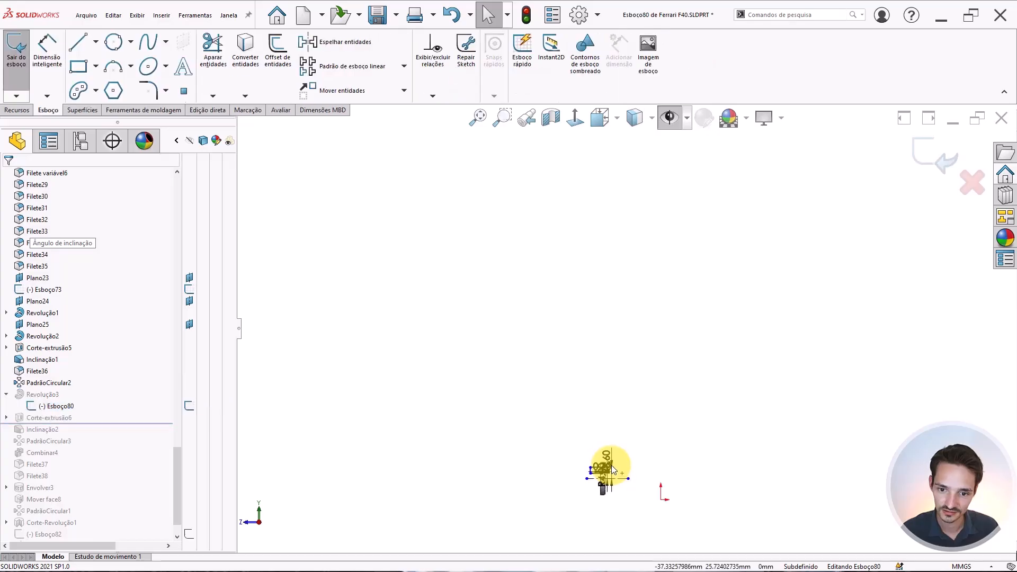
scroll(593, 457, "down", 8)
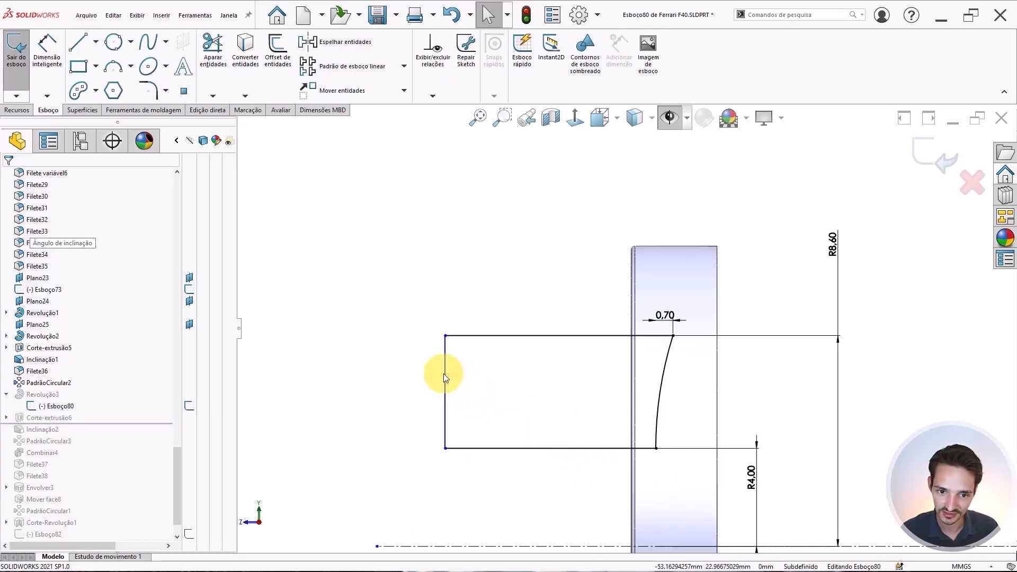
left_click_drag(445, 376, 599, 379)
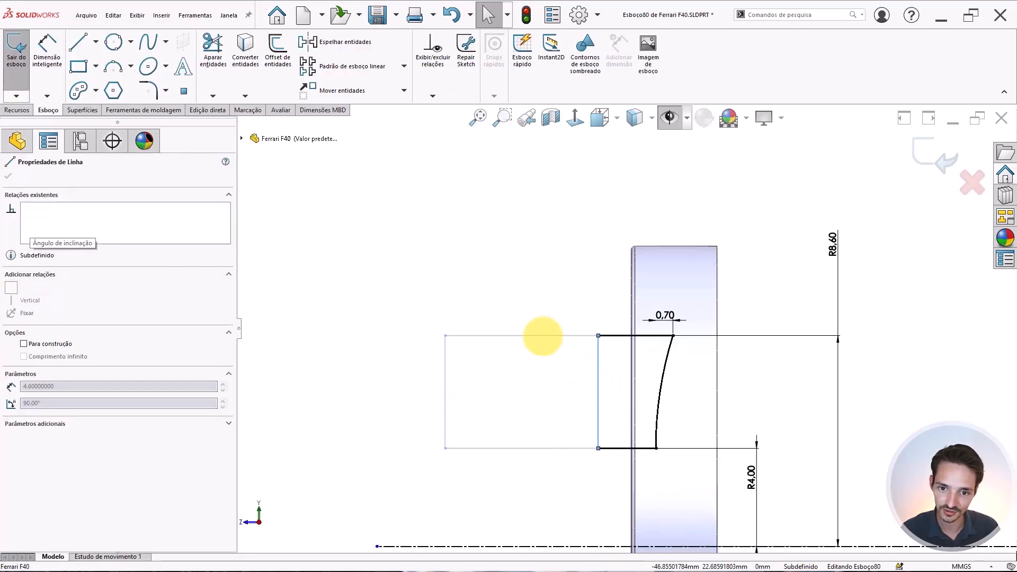
left_click(509, 313)
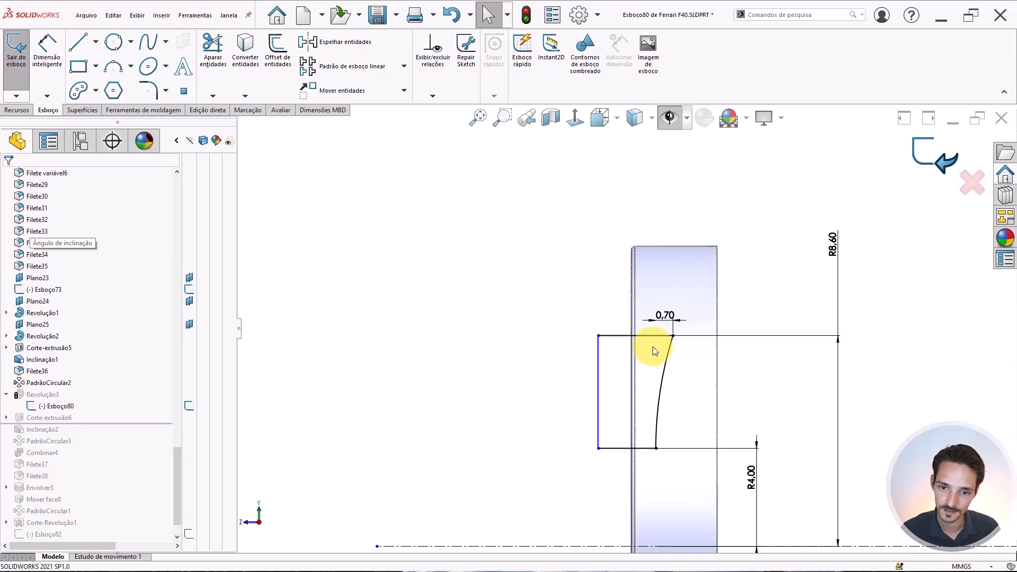
key("ctrl+b")
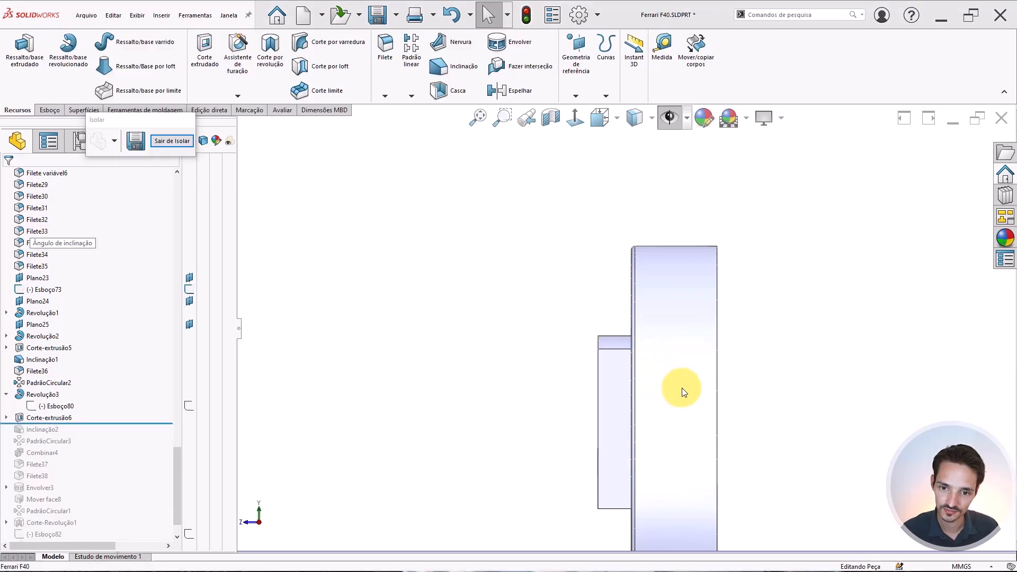
mouse_move(681, 390)
middle_mouse_down()
mouse_move(772, 174)
mouse_move(650, 170)
middle_mouse_up()
scroll(646, 246, "down", 4)
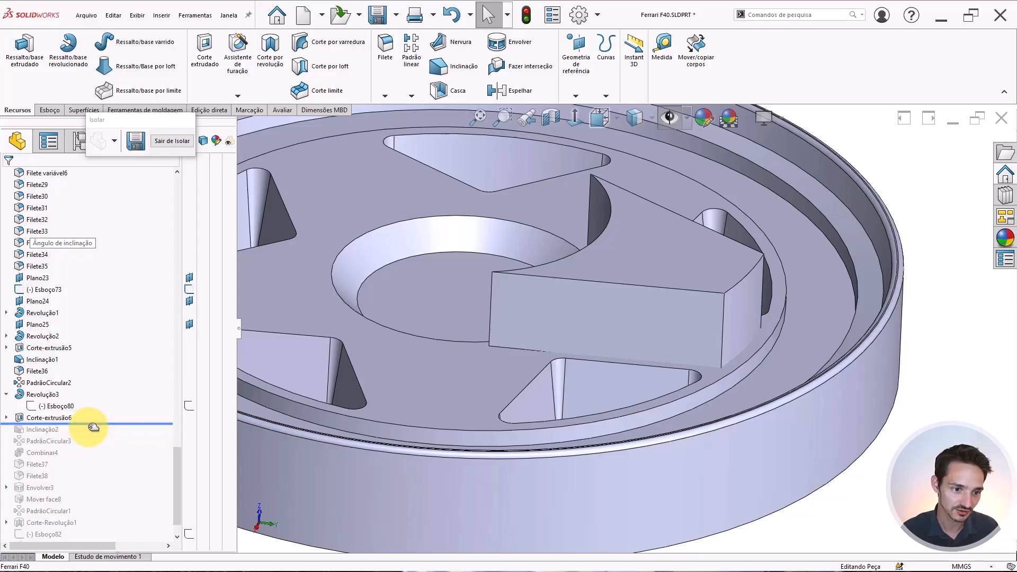
Roll the model forward to include the Inclinação2 draft and reverse that draft's direction.
left_click_drag(87, 432, 39, 432)
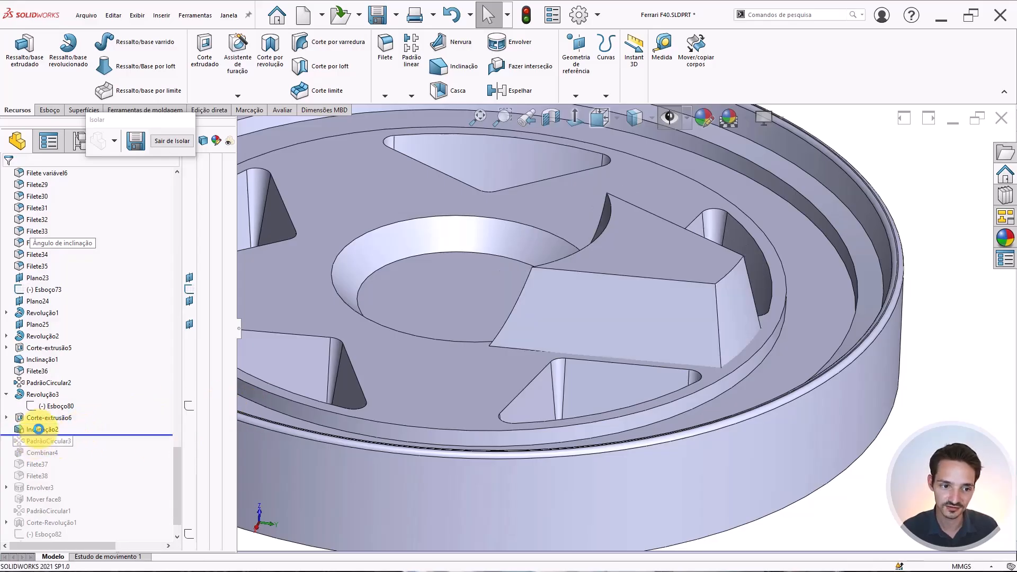
left_click(39, 431)
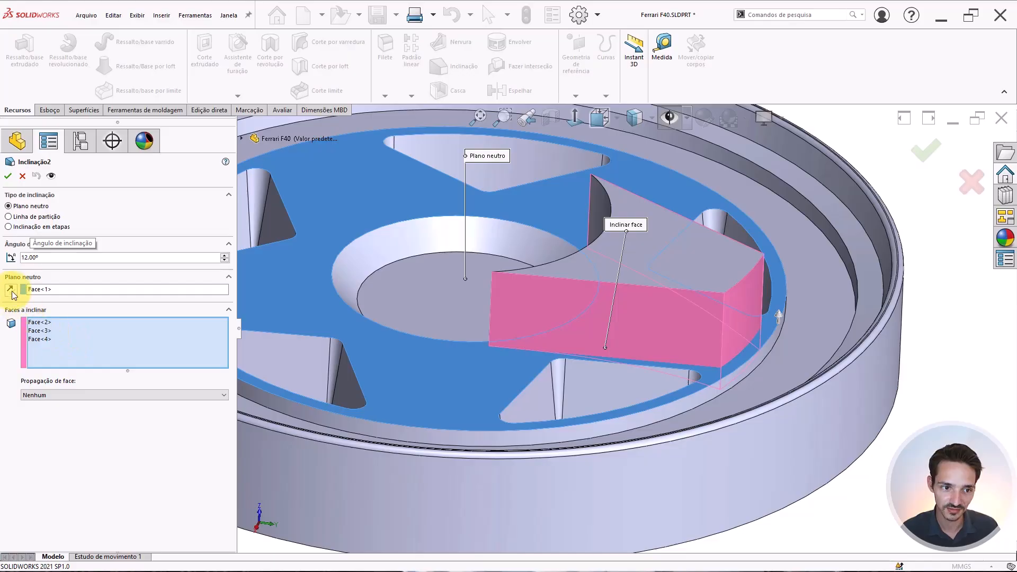
left_click(10, 289)
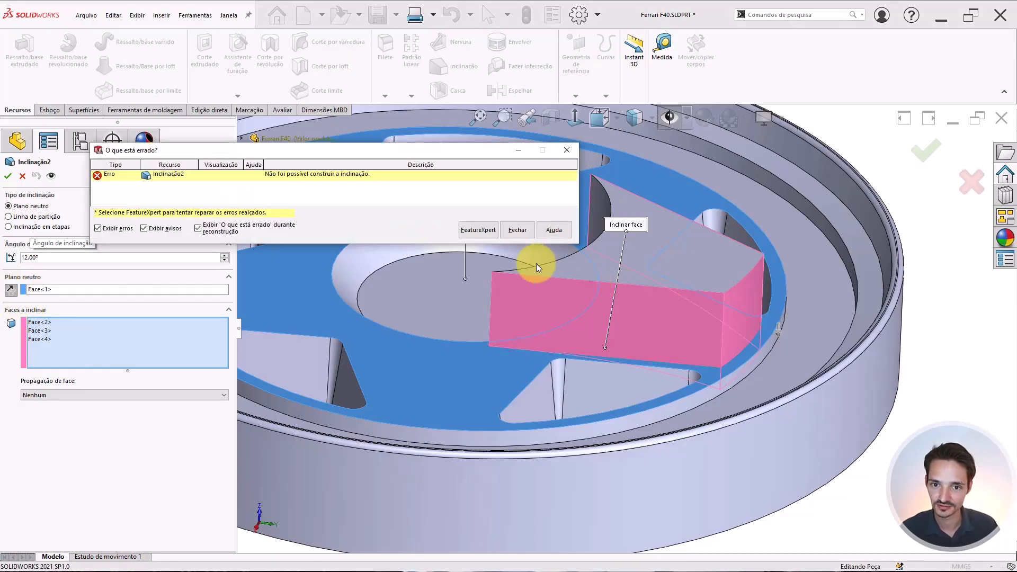
left_click(523, 231)
Remove the two side walls from the spoke block's draft so only the outer end wall is drafted, and apply it.
mouse_move(680, 291)
middle_mouse_down()
mouse_move(599, 370)
mouse_move(674, 270)
mouse_move(660, 315)
mouse_move(711, 295)
mouse_move(722, 304)
mouse_move(665, 300)
middle_mouse_up()
scroll(657, 317, "down", 3)
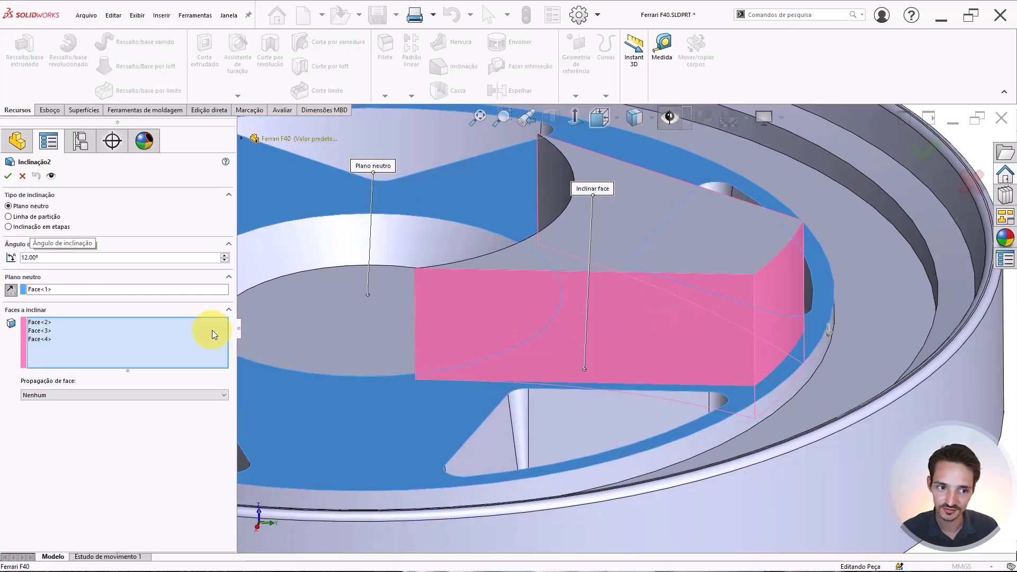
left_click(109, 339)
left_click(721, 299)
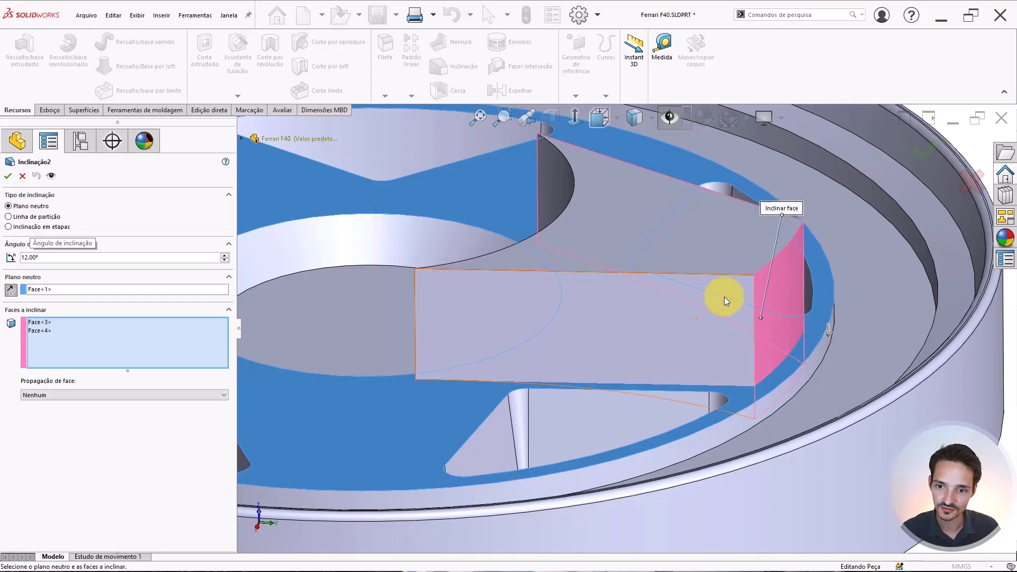
middle_click_drag(723, 297, 855, 230)
left_click(856, 229)
middle_click_drag(800, 294, 721, 269)
key("Return")
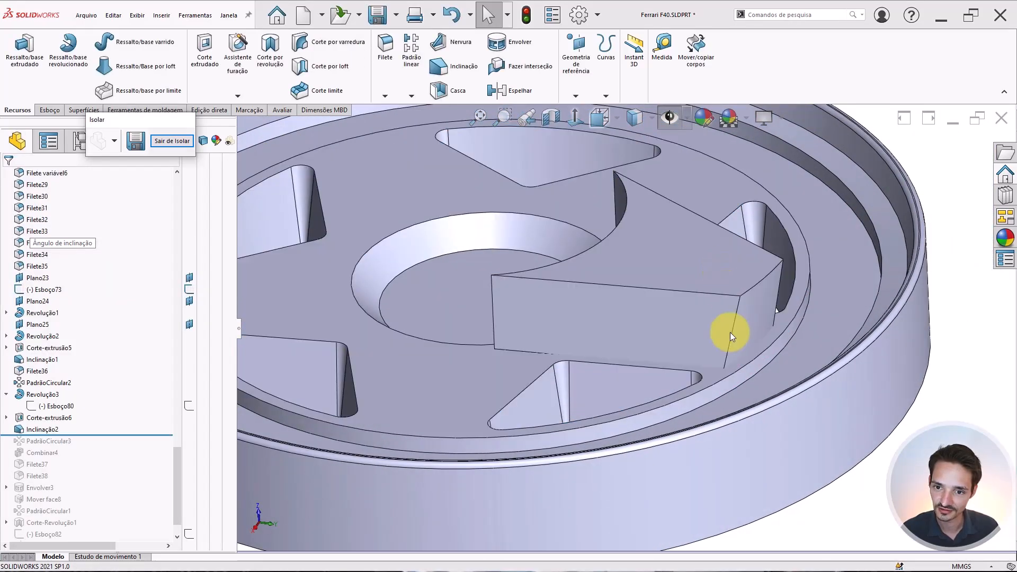
Add a separate 12° neutral-plane draft to one side wall of the spoke block, using the flat disc face as neutral plane.
mouse_move(726, 331)
middle_mouse_down()
mouse_move(747, 325)
mouse_move(686, 399)
mouse_move(671, 360)
mouse_move(688, 395)
middle_mouse_up()
left_click(669, 349)
middle_click_drag(670, 350, 674, 380)
scroll(674, 380, "up", 1)
left_click(146, 419)
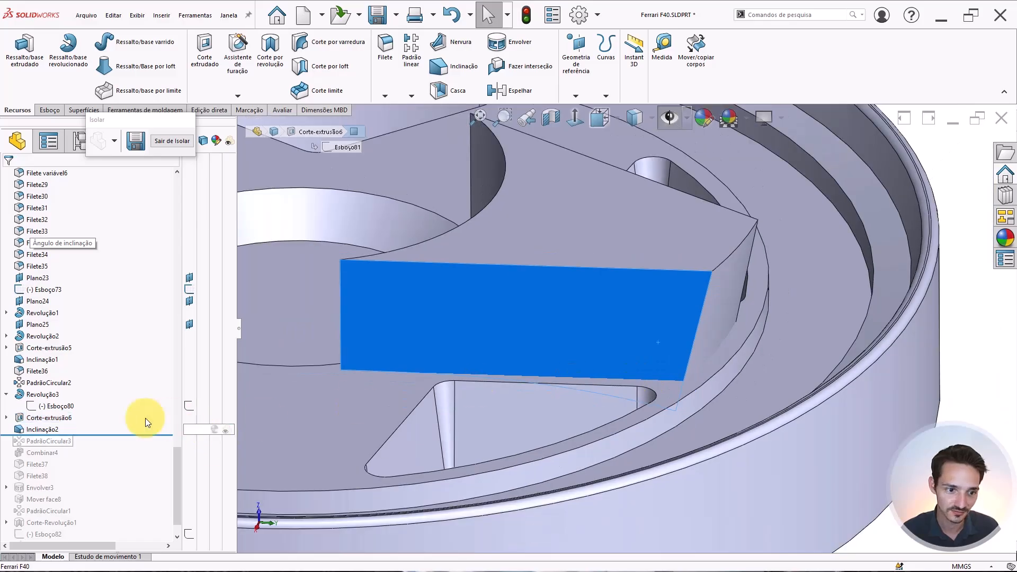
scroll(482, 370, "up", 3)
key("s")
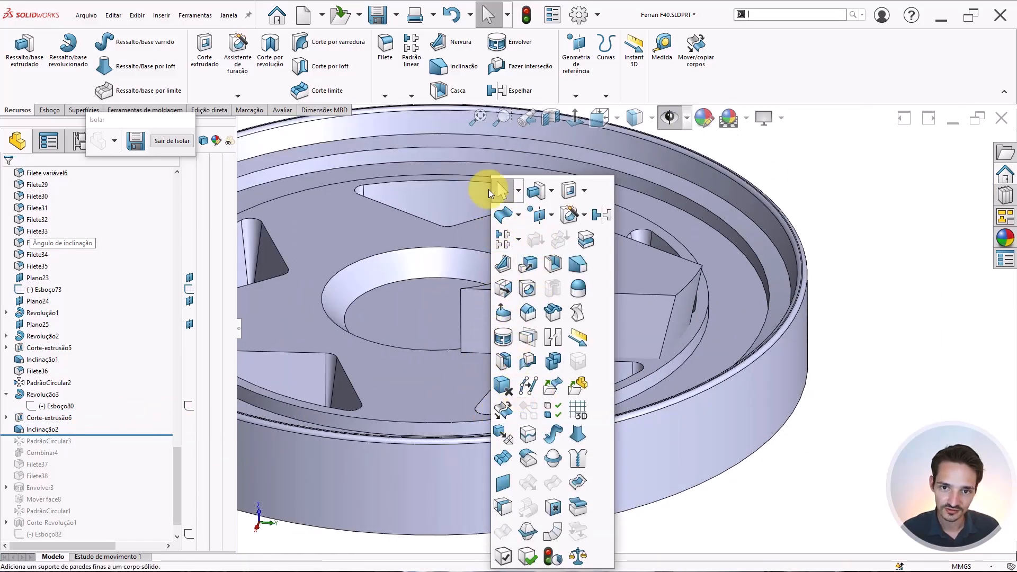
left_click(463, 65)
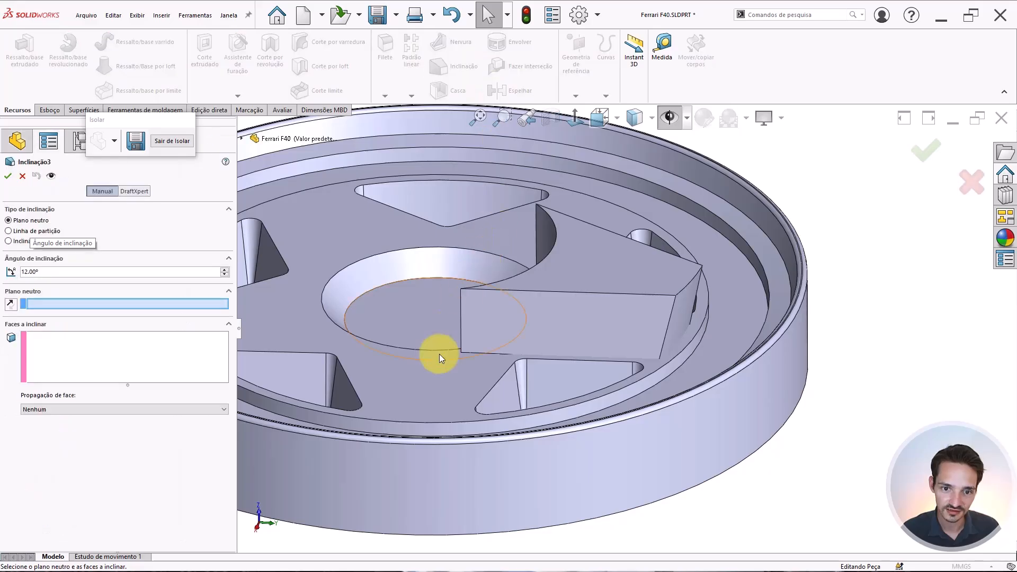
left_click(428, 372)
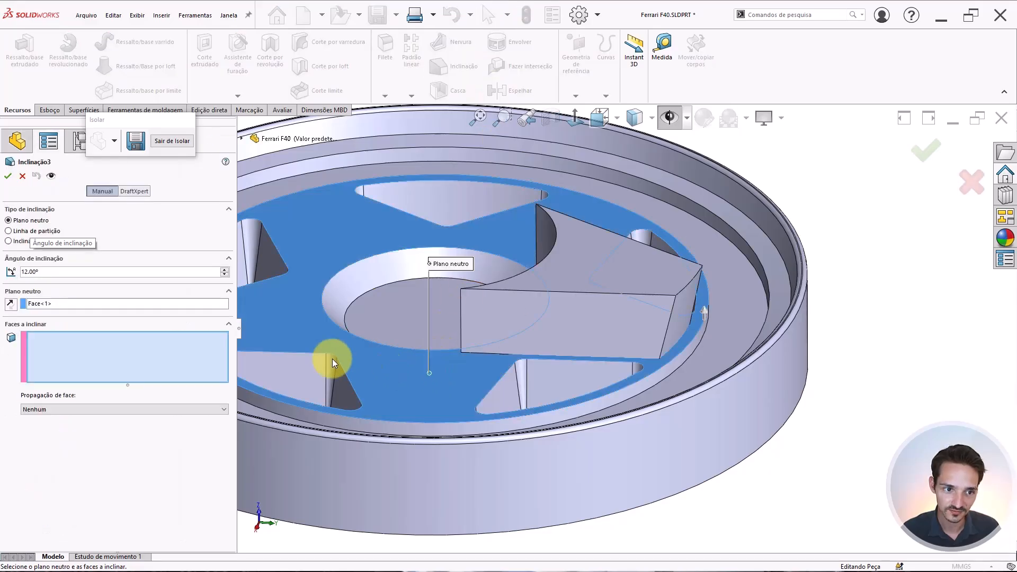
left_click(537, 317)
mouse_move(545, 281)
middle_mouse_down()
mouse_move(484, 284)
mouse_move(540, 292)
middle_mouse_up()
key("Return")
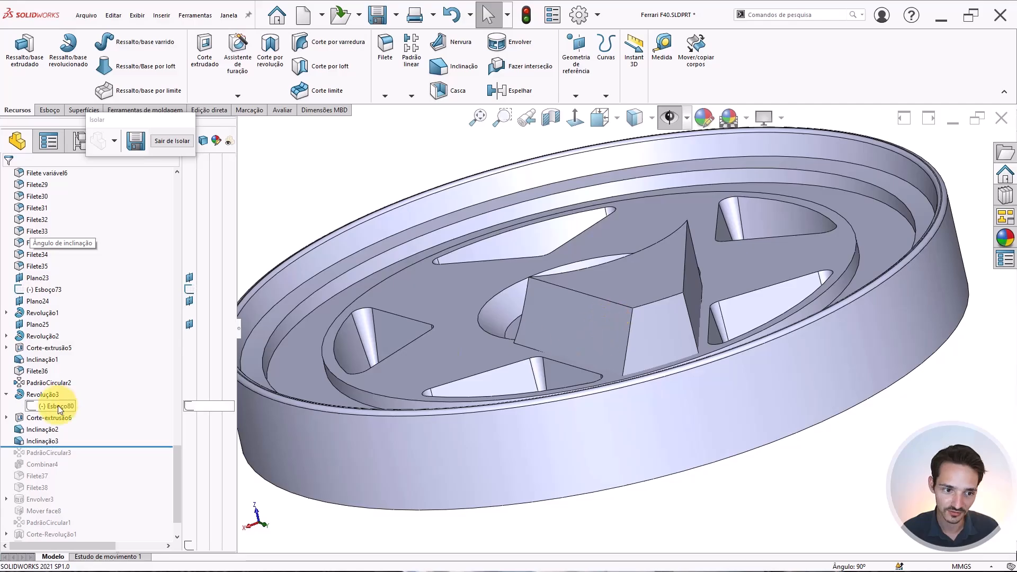
Try to reverse the direction of the side wall's separate draft.
left_click(37, 441)
left_click(42, 416)
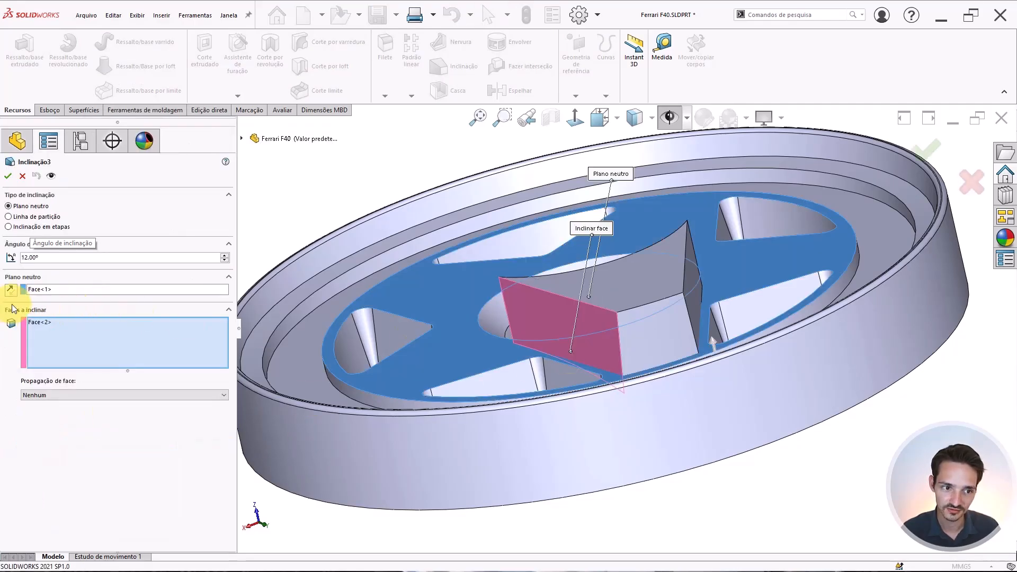
left_click(612, 281)
left_click(513, 229)
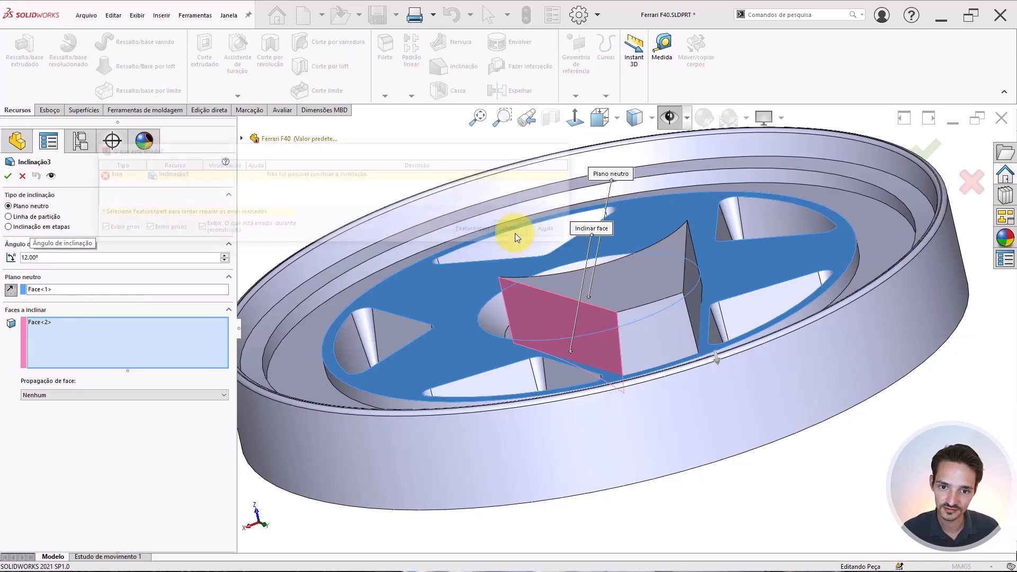
Examine where the drafted side wall meets the curved inner wall and the disc face, and close the draft edit.
middle_click_drag(545, 307, 586, 350)
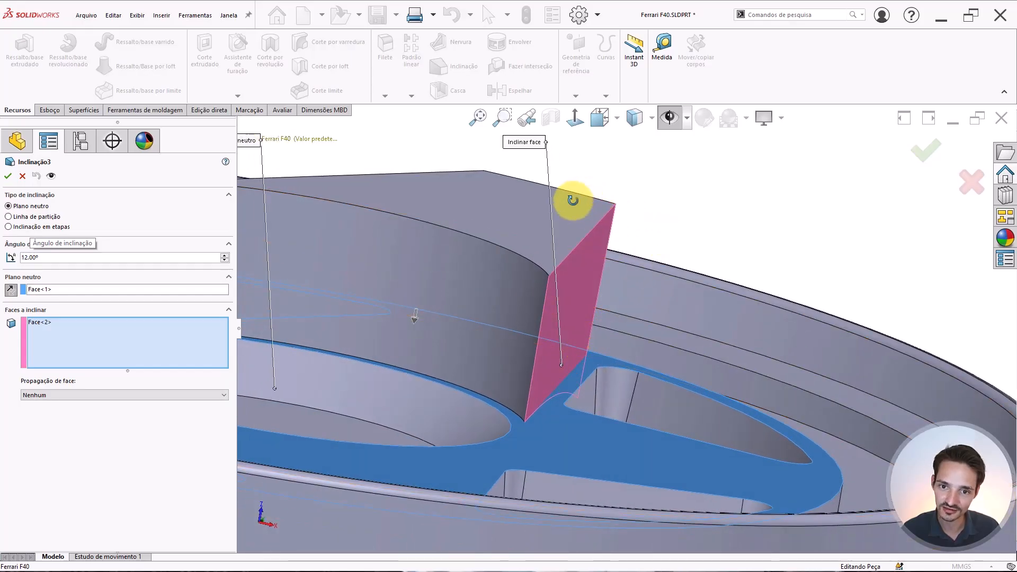
middle_click_drag(572, 200, 593, 211)
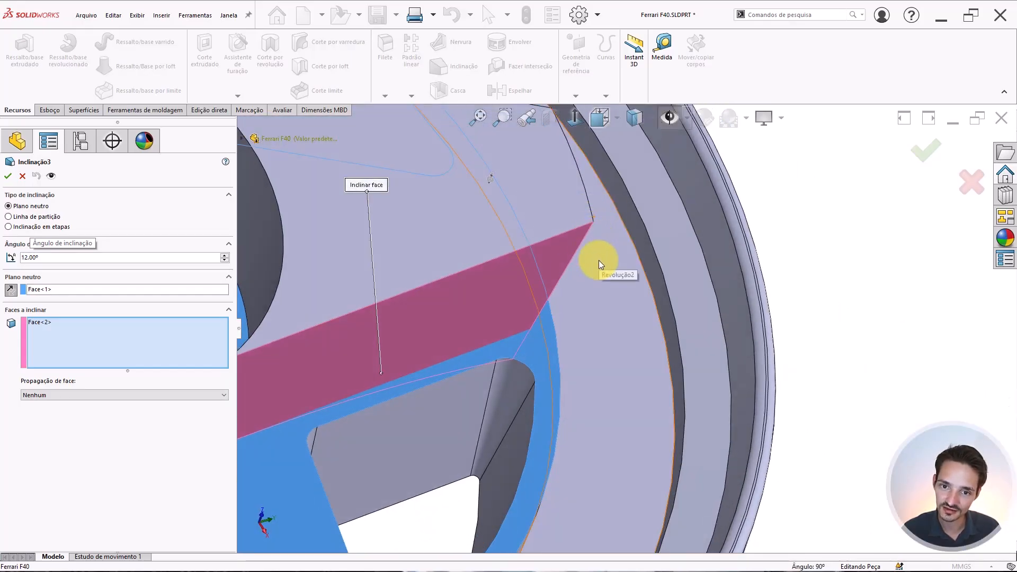
middle_click_drag(598, 259, 516, 330)
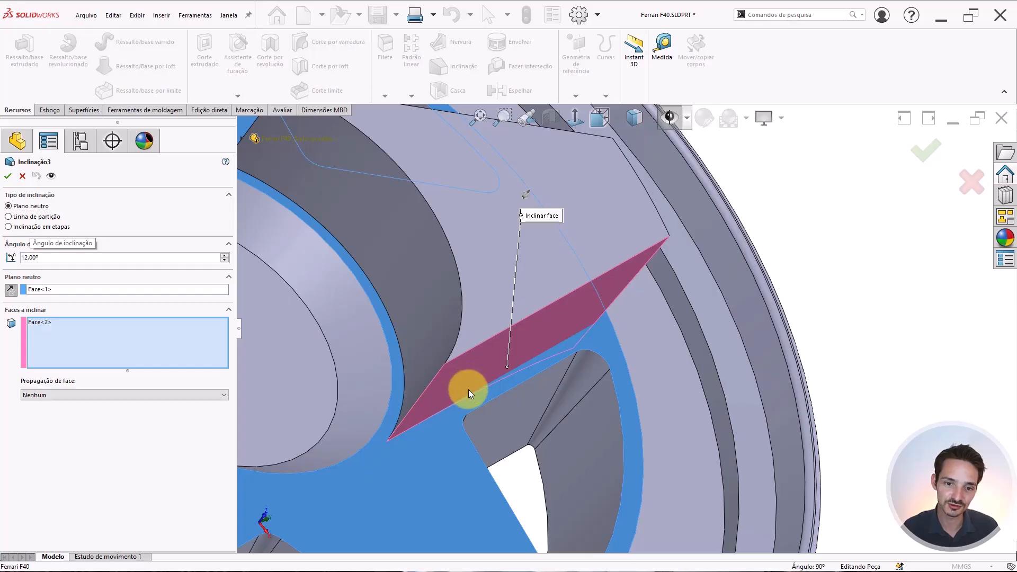
middle_click_drag(451, 253, 507, 273)
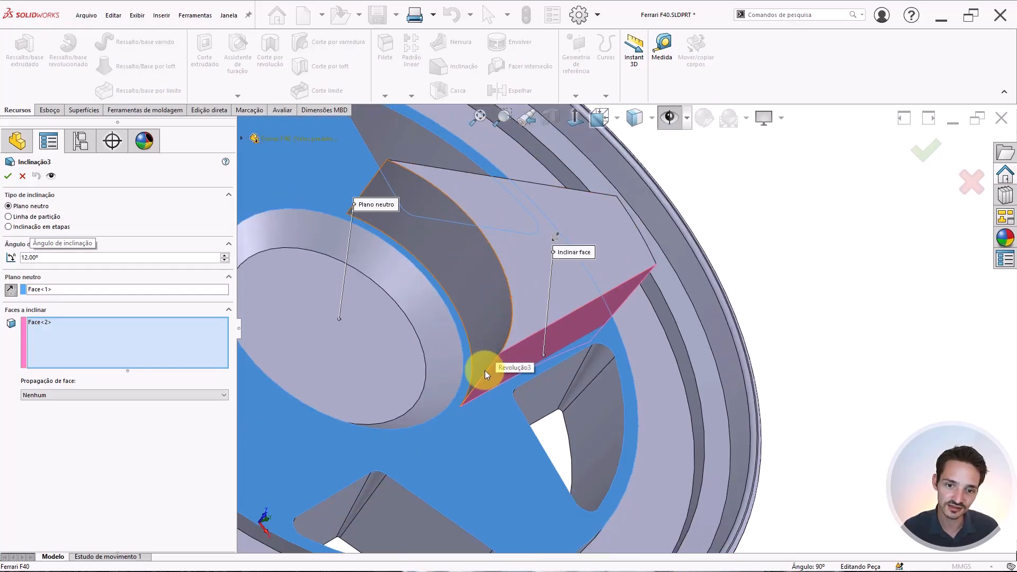
mouse_move(485, 371)
middle_mouse_down()
mouse_move(484, 391)
mouse_move(495, 371)
middle_mouse_up()
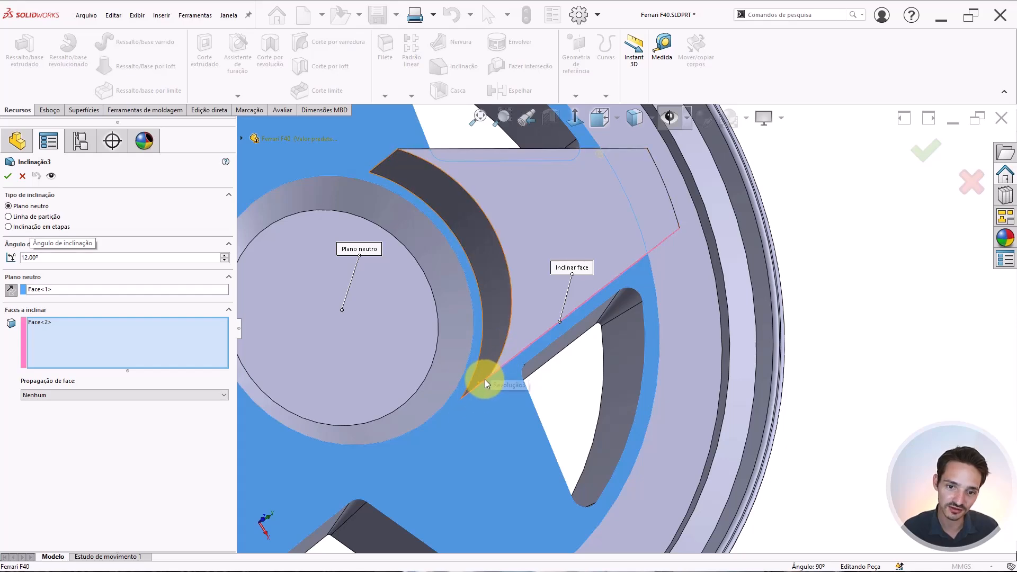
middle_click_drag(377, 396, 576, 305)
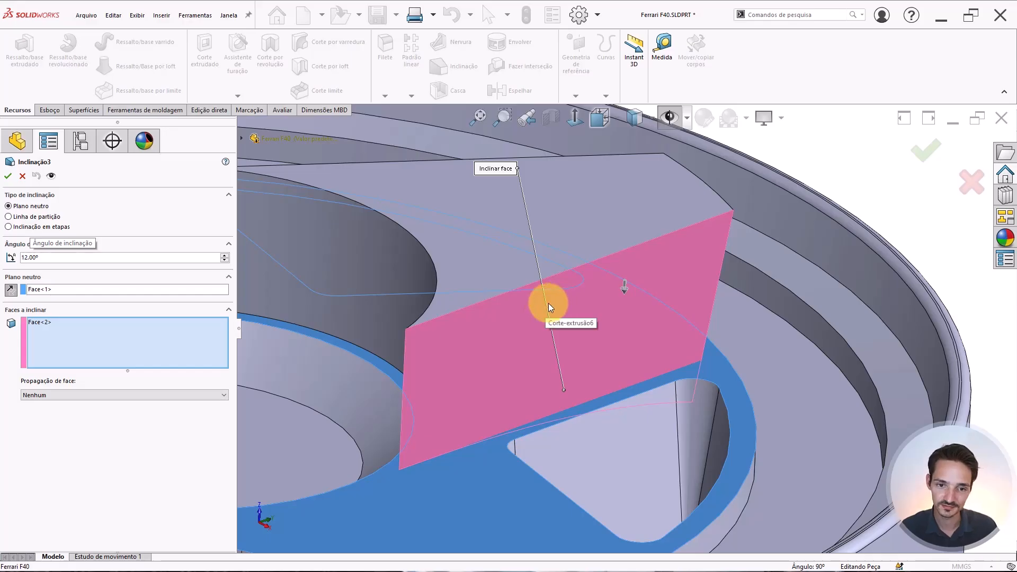
middle_click_drag(467, 393, 464, 373)
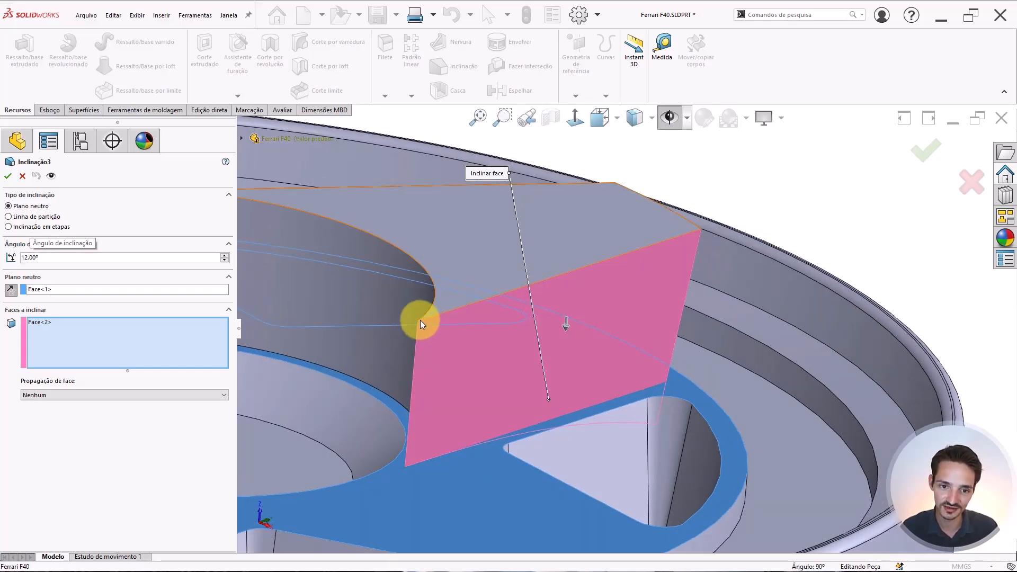
middle_click_drag(423, 332, 463, 382)
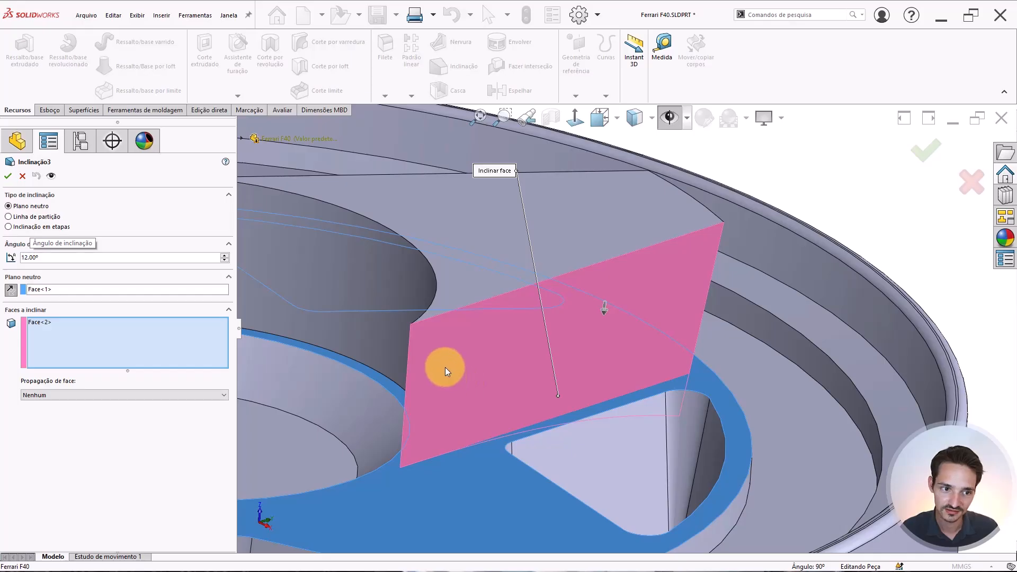
key("Return")
Open the spoke block's revolve profile sketch and move its free straight line inward to the rim's outer edge.
mouse_move(526, 343)
middle_mouse_down()
mouse_move(552, 369)
mouse_move(542, 316)
mouse_move(526, 359)
middle_mouse_up()
left_click(37, 408)
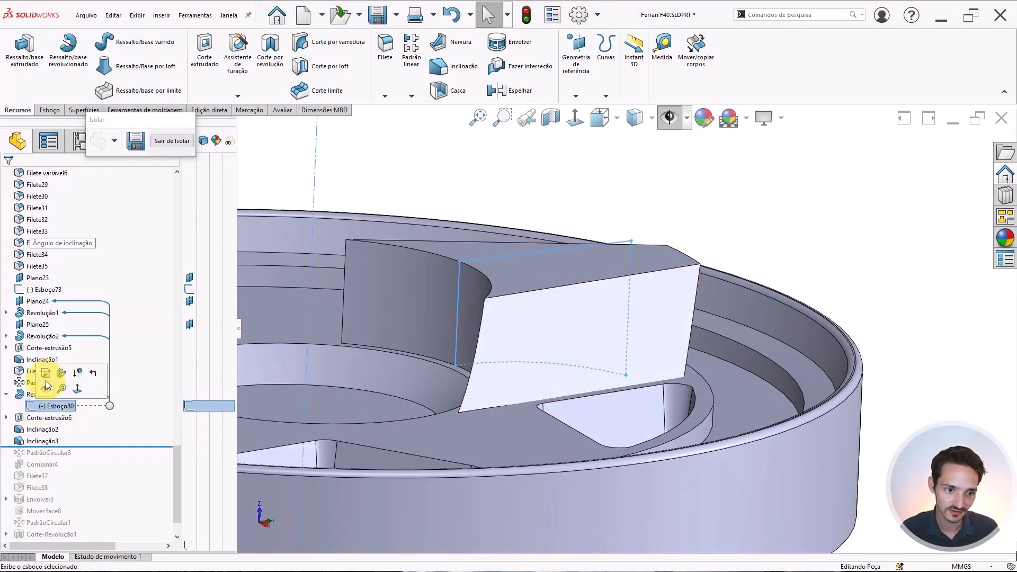
left_click(43, 385)
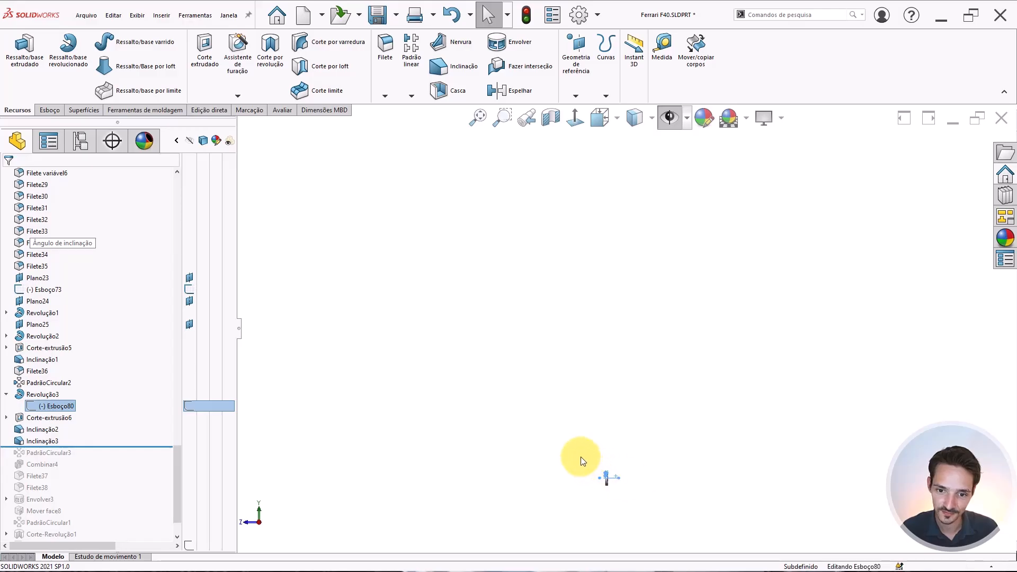
scroll(656, 462, "down", 8)
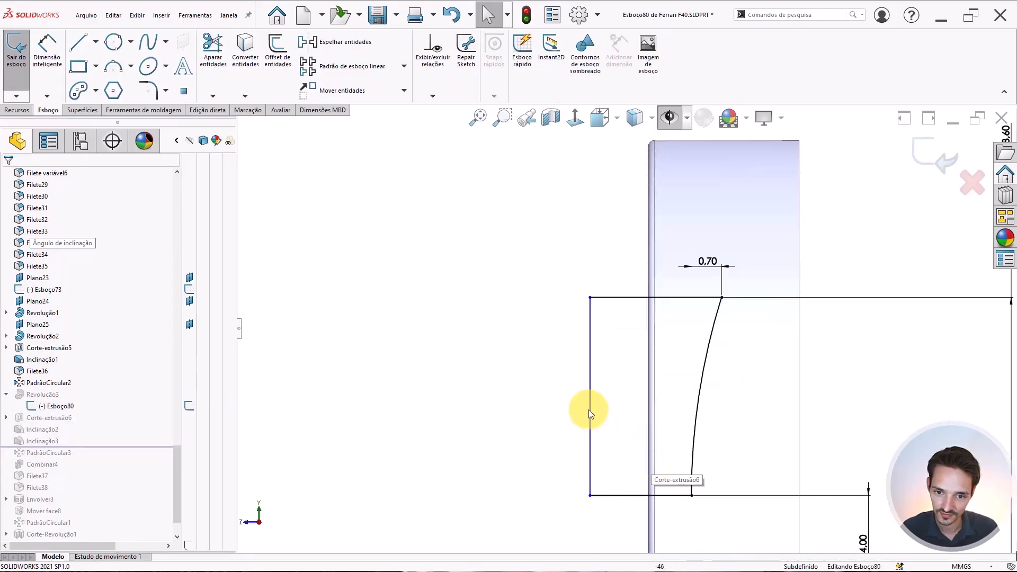
left_click_drag(591, 406, 650, 410)
left_click(566, 357)
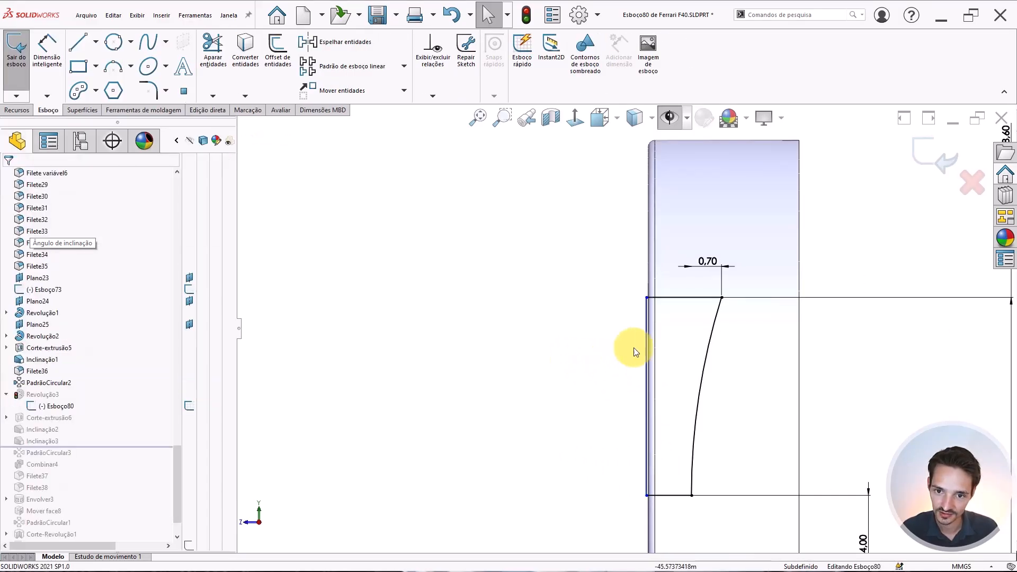
Move the profile's free line closer to the curved edge until its short end side is about 0.23 mm long.
middle_click_drag(650, 301, 570, 436)
scroll(570, 436, "down", 5)
middle_click_drag(613, 404, 641, 400)
scroll(642, 403, "down", 2)
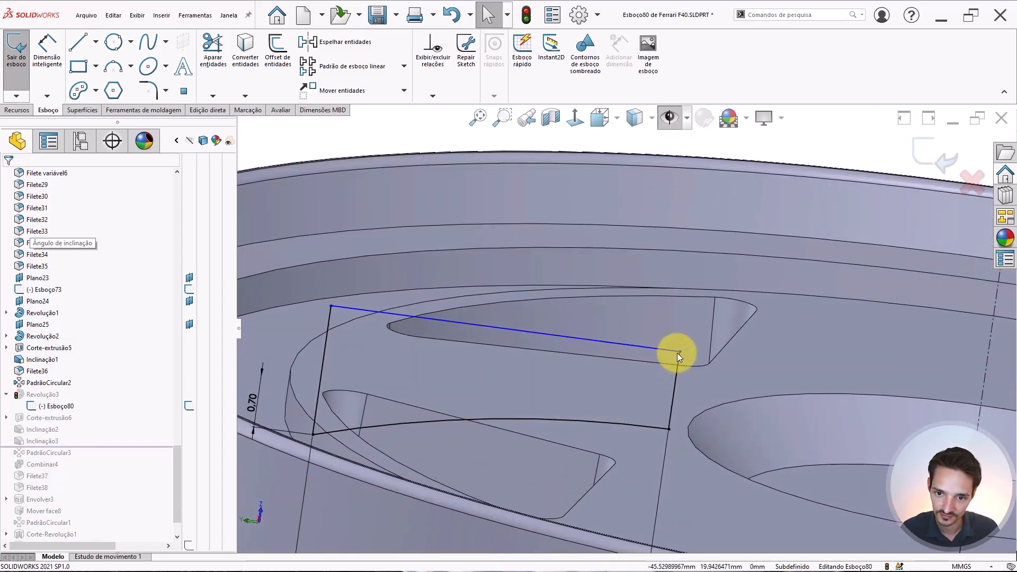
left_click_drag(678, 352, 668, 410)
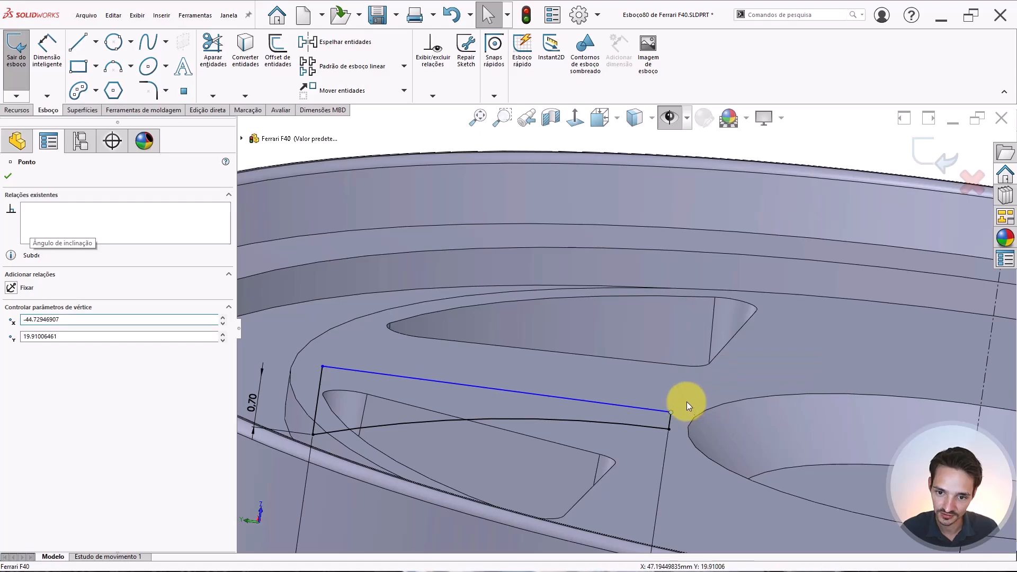
mouse_move(686, 401)
middle_mouse_down()
mouse_move(693, 386)
mouse_move(658, 380)
mouse_move(686, 412)
middle_mouse_up()
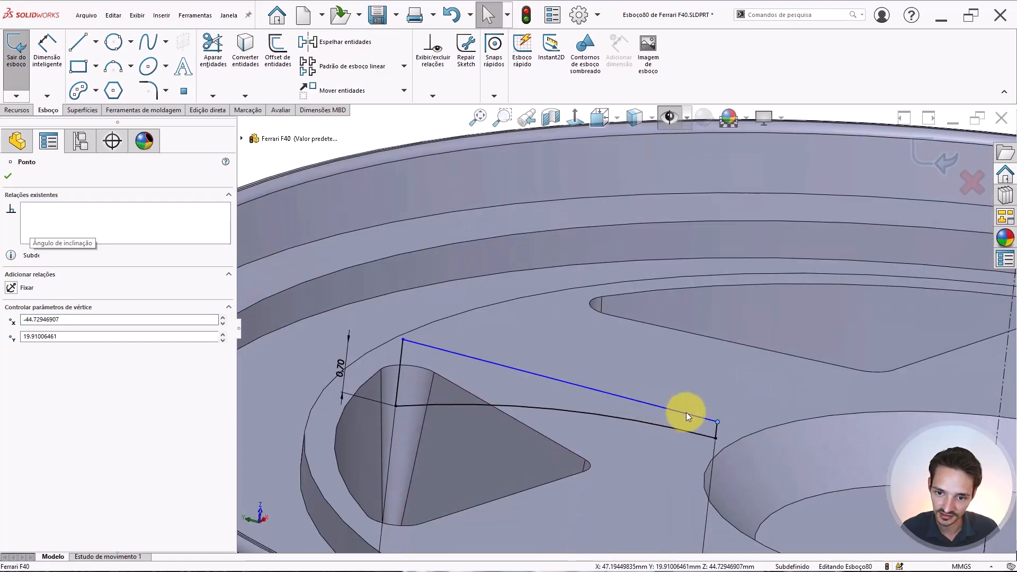
key("Escape")
Dimension the profile's short end side to 0.2 mm and exit the sketch to rebuild the spoke block.
scroll(716, 416, "down", 5)
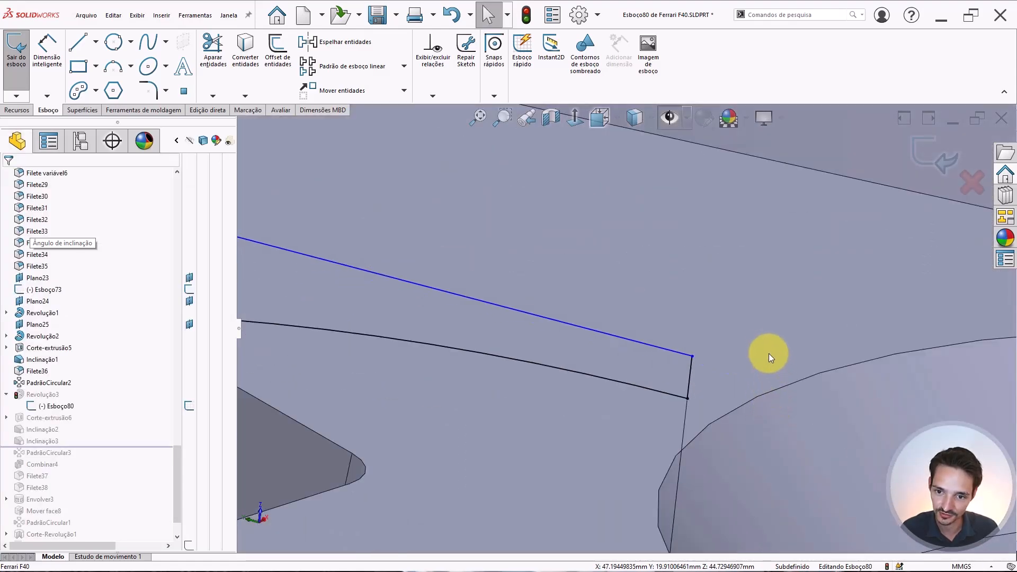
left_click(692, 376)
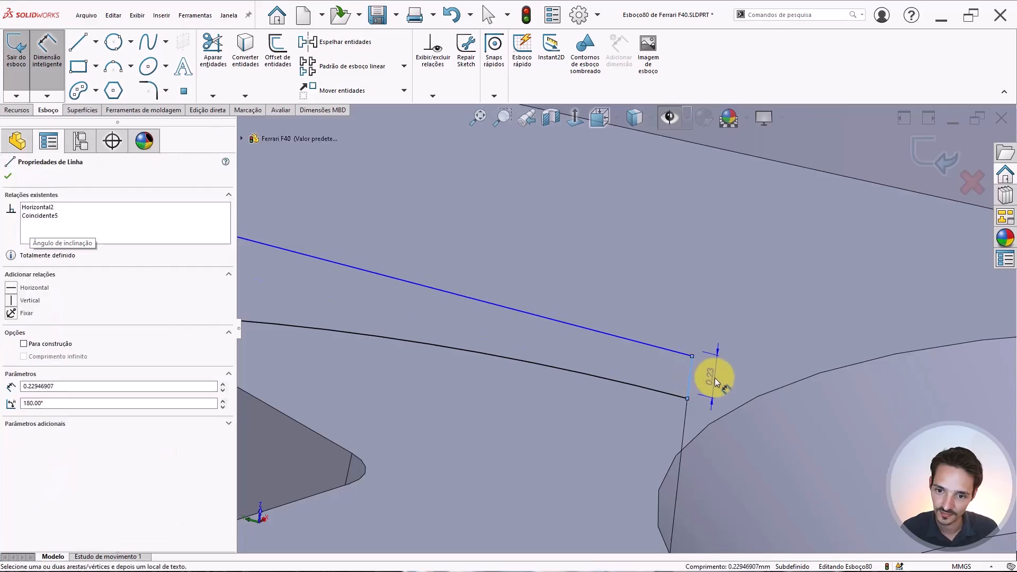
left_click(724, 377)
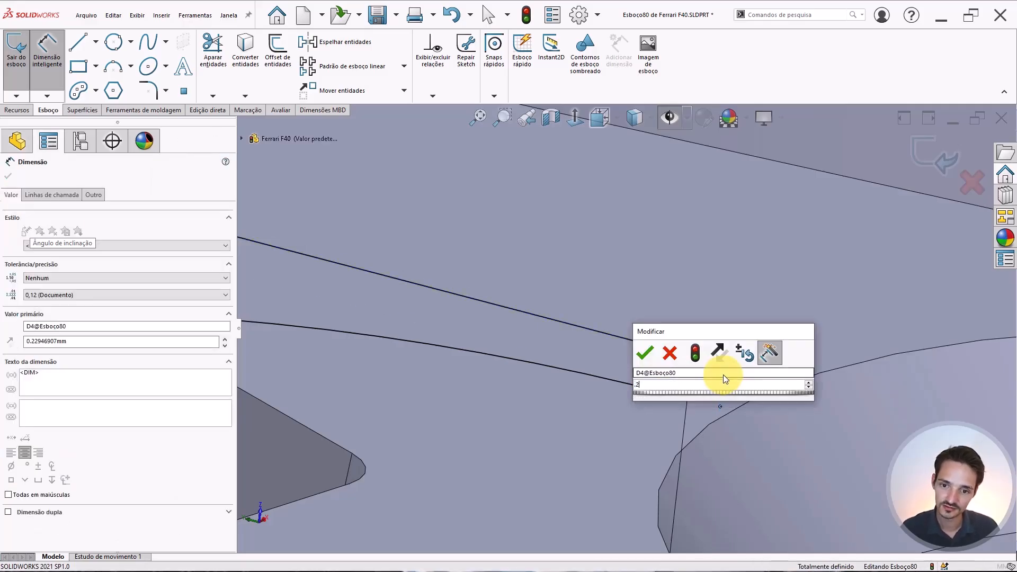
key("Return")
key("Escape")
scroll(610, 328, "up", 8)
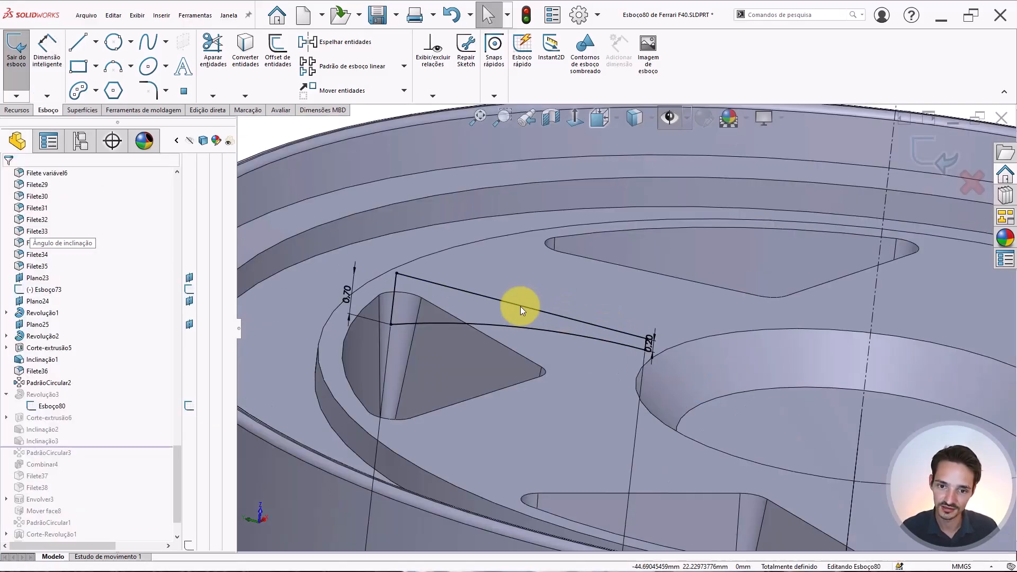
scroll(719, 286, "down", 3)
left_click(910, 156)
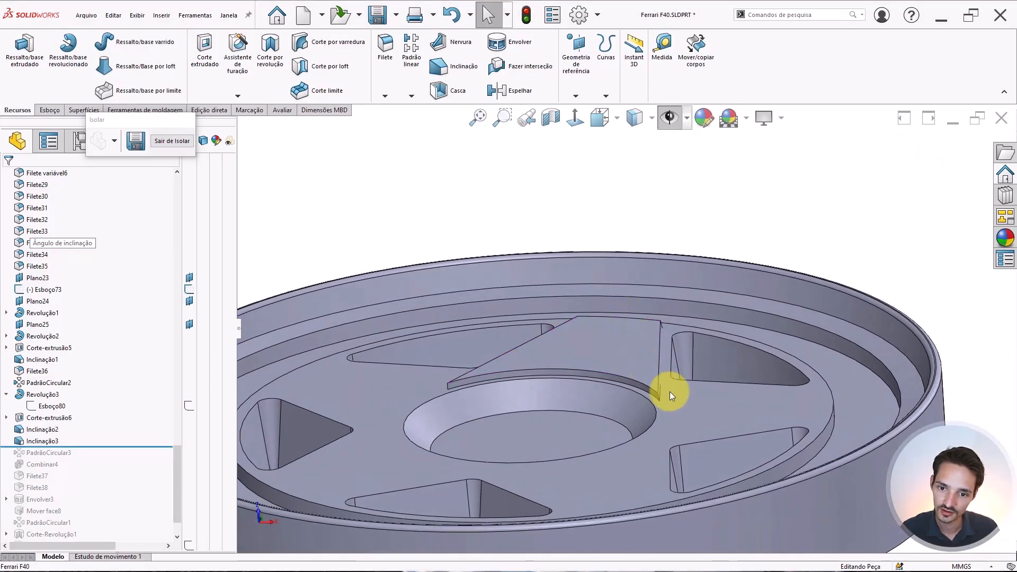
Examine the thinned spoke block's side wall where it meets the disc face, and review its separate draft's settings.
scroll(670, 392, "down", 5)
middle_click_drag(609, 317, 612, 340)
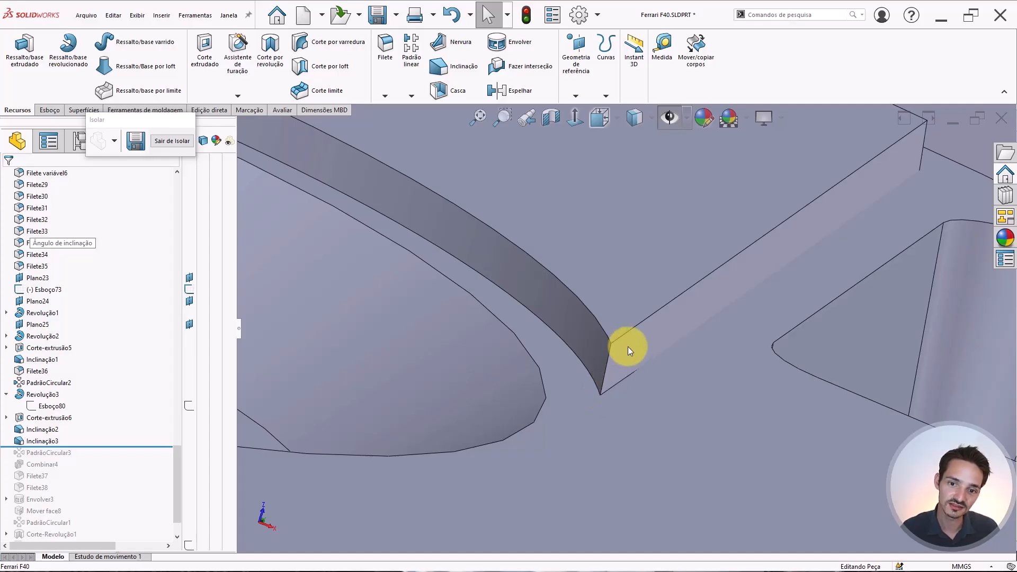
scroll(628, 346, "up", 3)
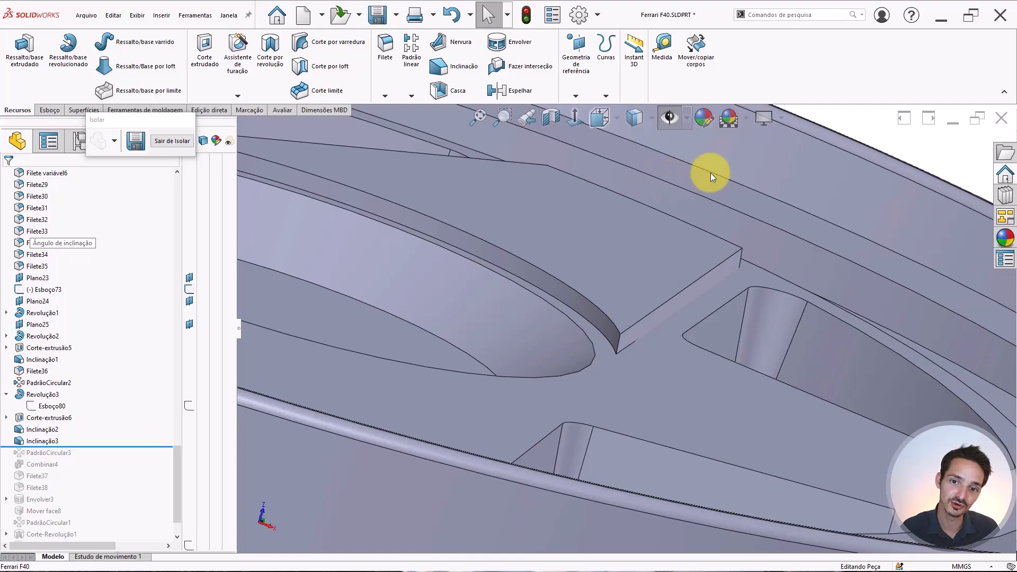
middle_click_drag(676, 230, 601, 286)
left_click(41, 441)
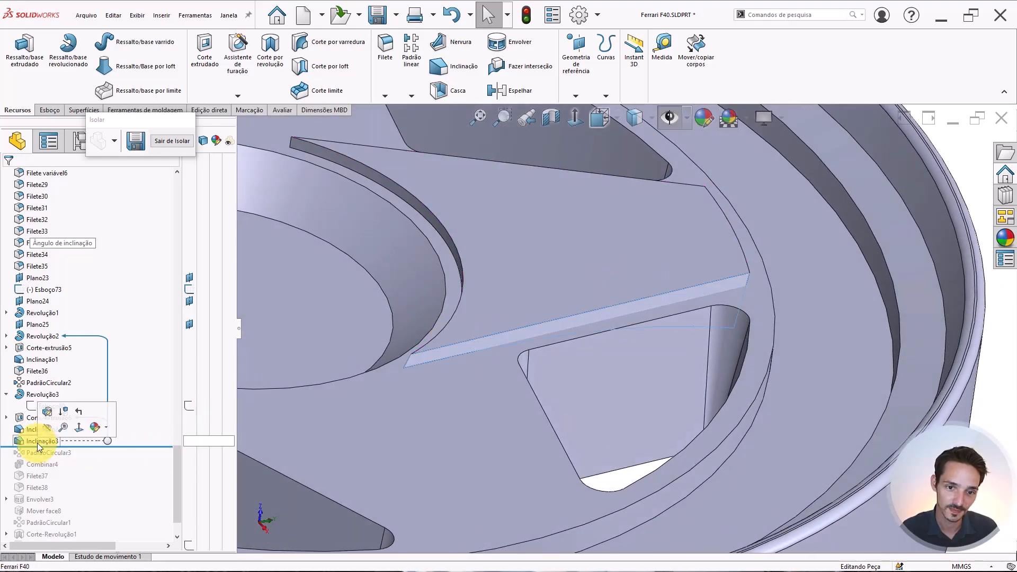
left_click(46, 416)
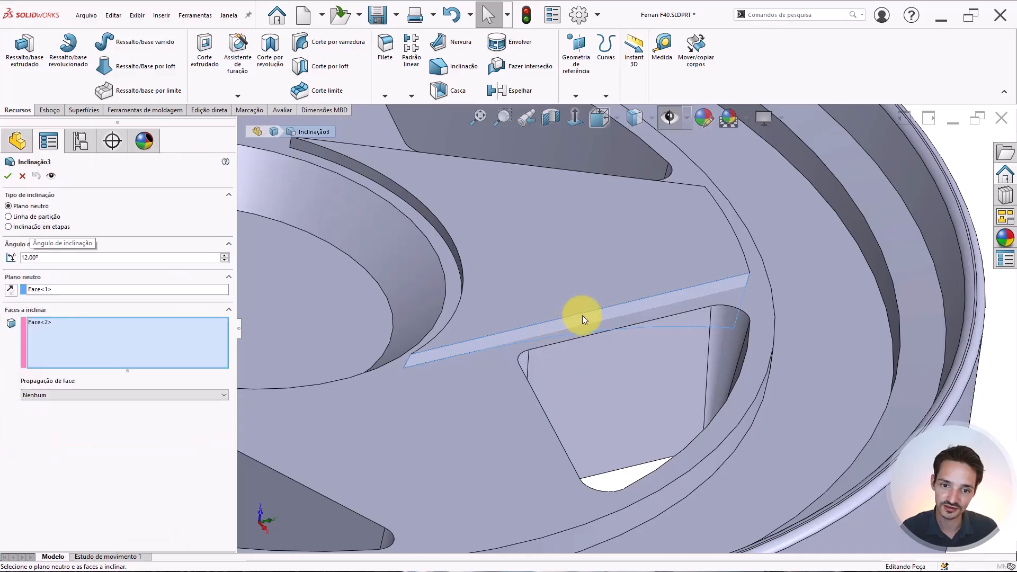
scroll(618, 291, "up", 3)
middle_click_drag(619, 290, 472, 273)
scroll(628, 340, "down", 3)
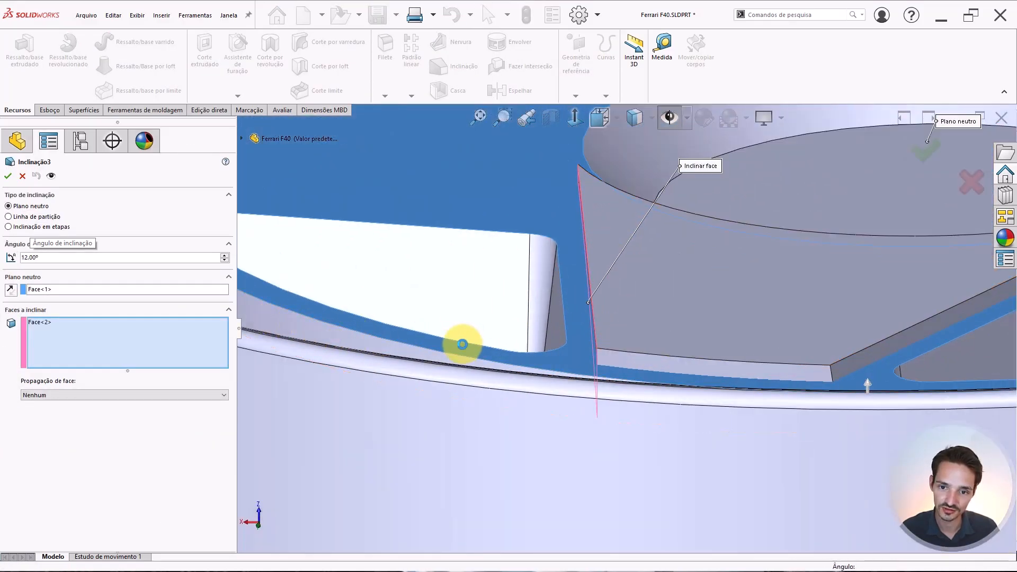
scroll(604, 349, "down", 2)
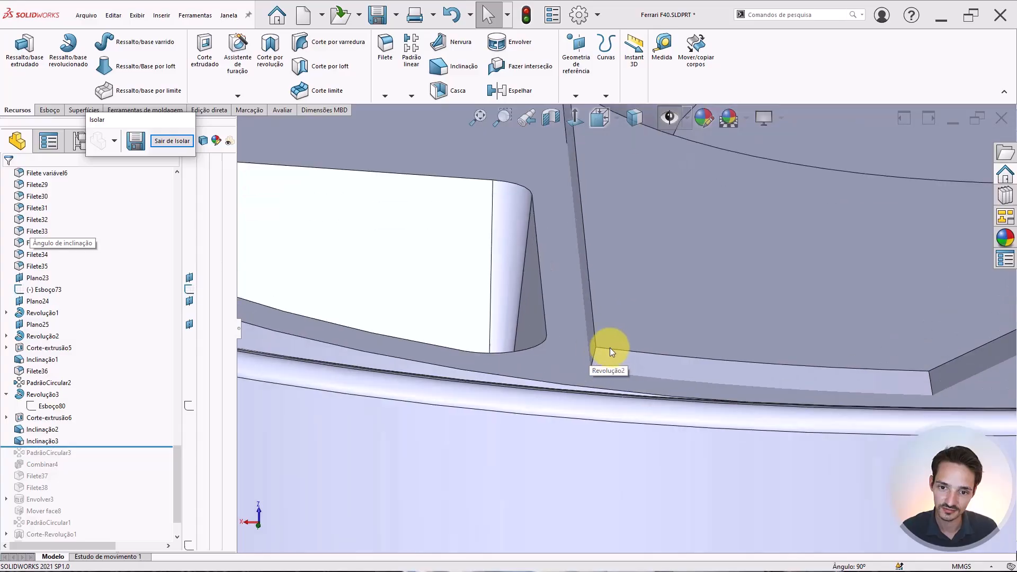
Reverse the direction of the side wall's separate 12° draft and apply it.
left_click(42, 441)
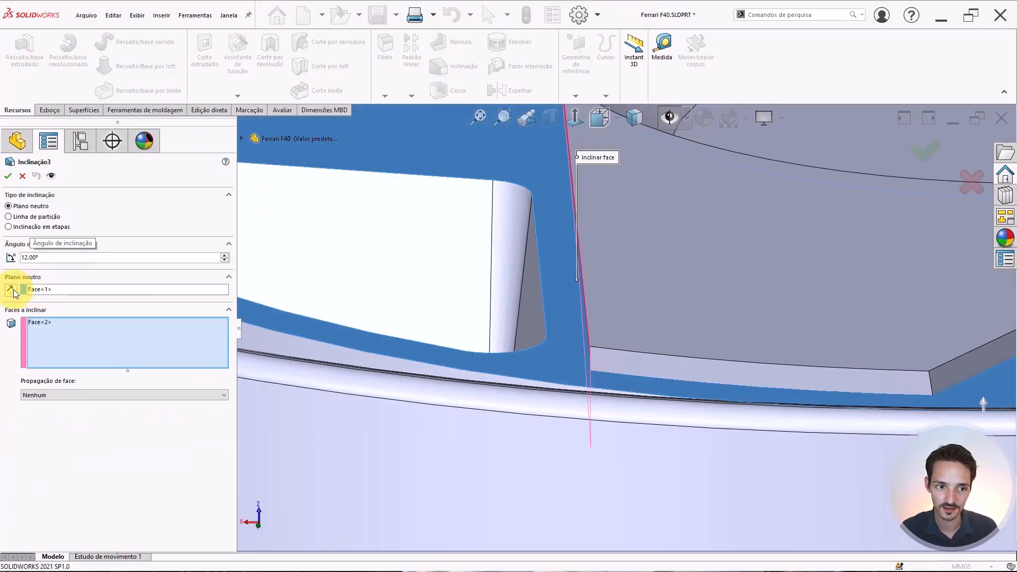
left_click(14, 290)
key("Return")
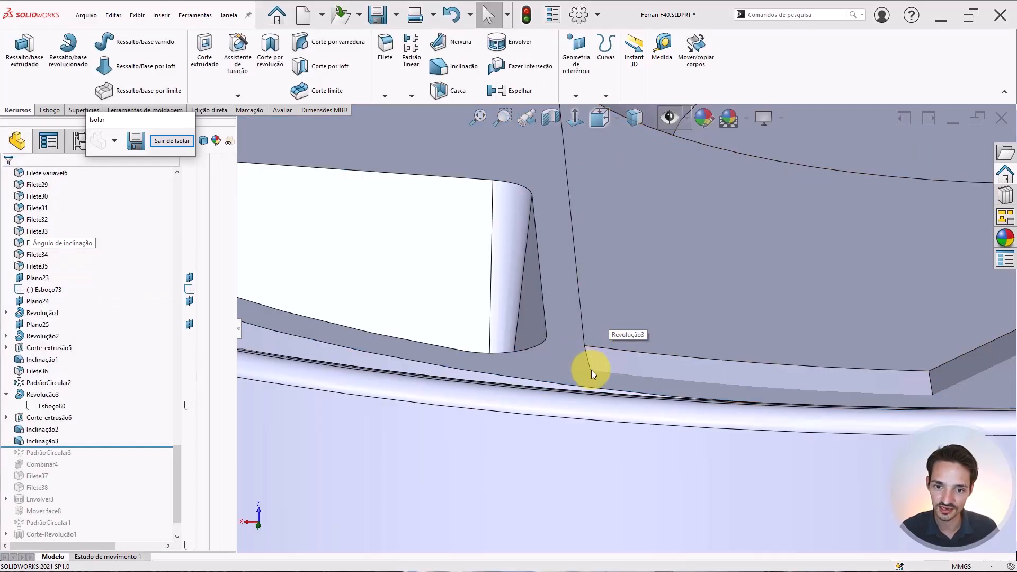
Delete the side wall's separate draft, keeping the outer end wall's draft.
mouse_move(586, 351)
middle_mouse_down()
mouse_move(601, 329)
mouse_move(582, 345)
middle_mouse_up()
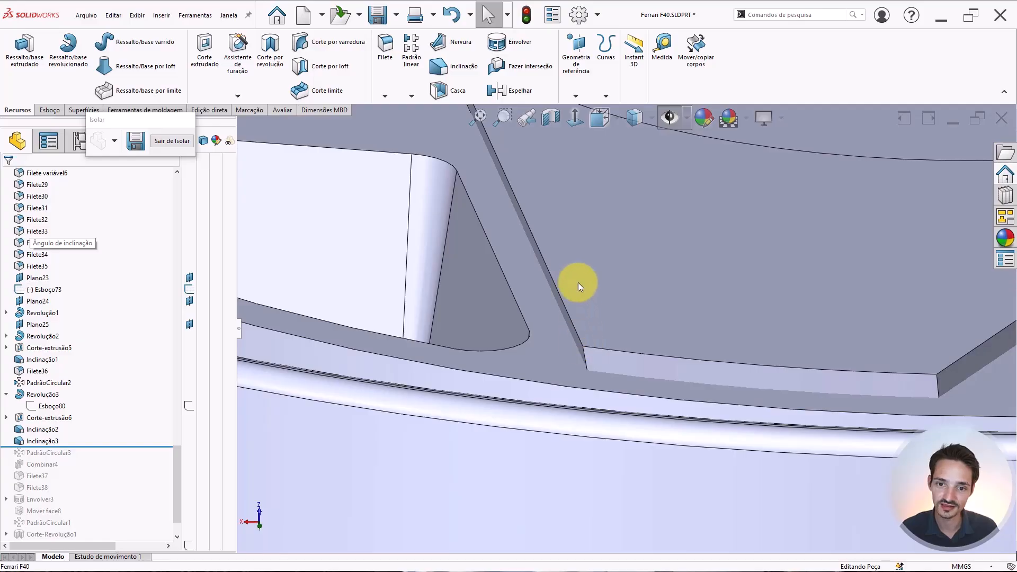
middle_click_drag(590, 164, 621, 193)
scroll(530, 189, "up", 3)
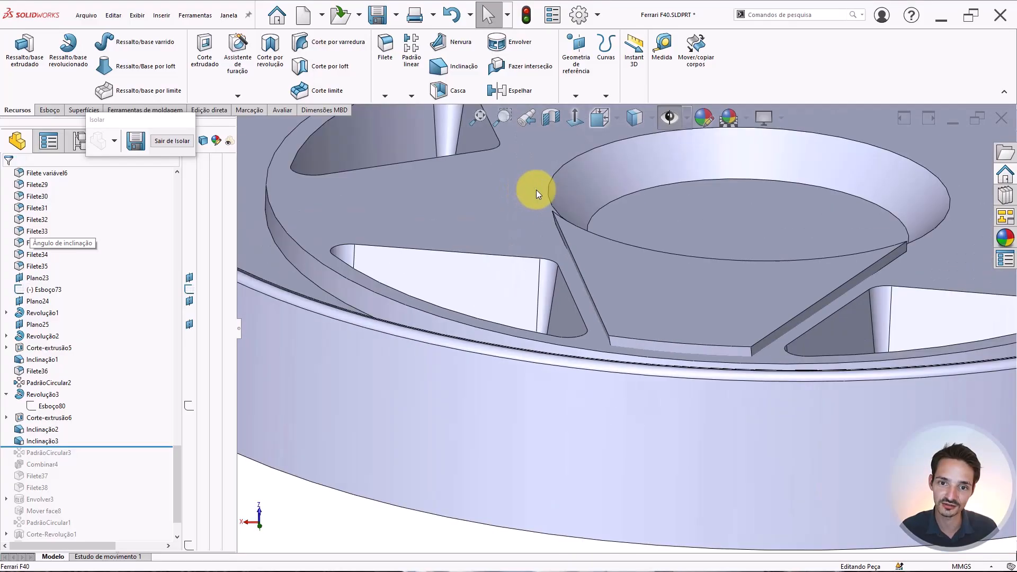
scroll(561, 211, "down", 3)
left_click(572, 237)
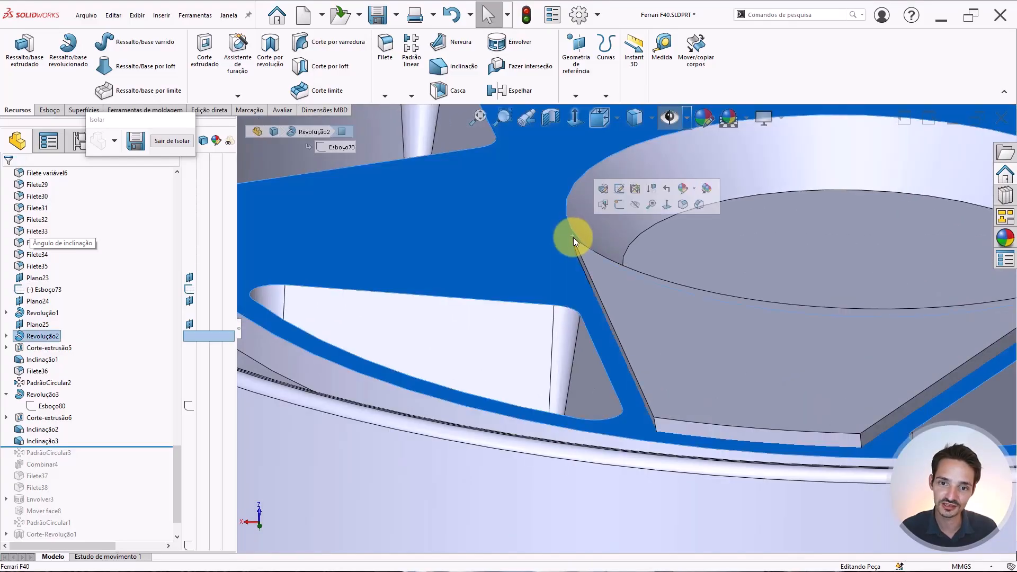
scroll(575, 241, "down", 3)
scroll(561, 248, "up", 5)
key("Escape")
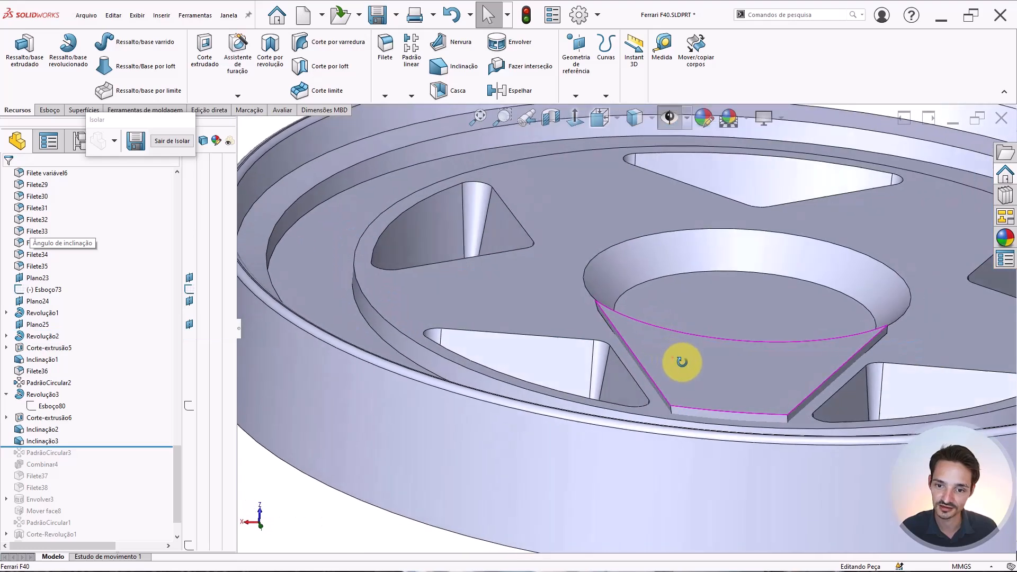
left_click(41, 440)
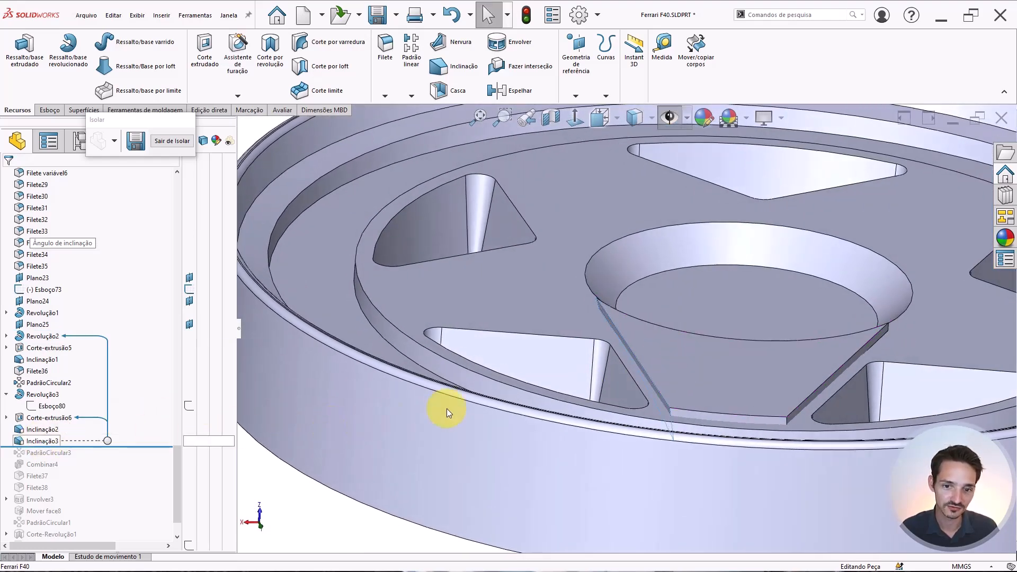
key("ctrl+z")
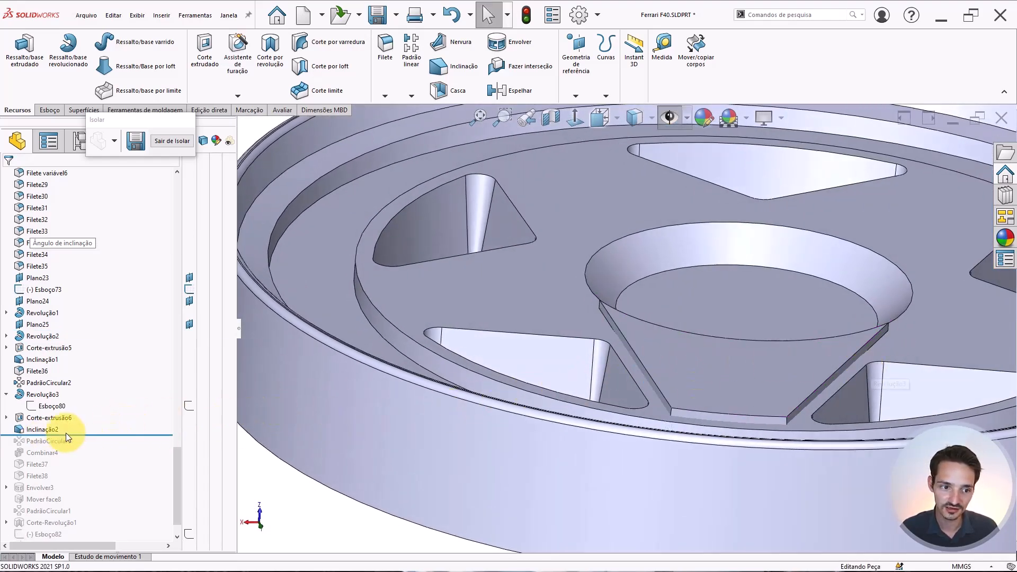
Add both side walls of the spoke block to the outer end wall's 12° draft and apply it.
left_click(44, 429)
left_click(52, 404)
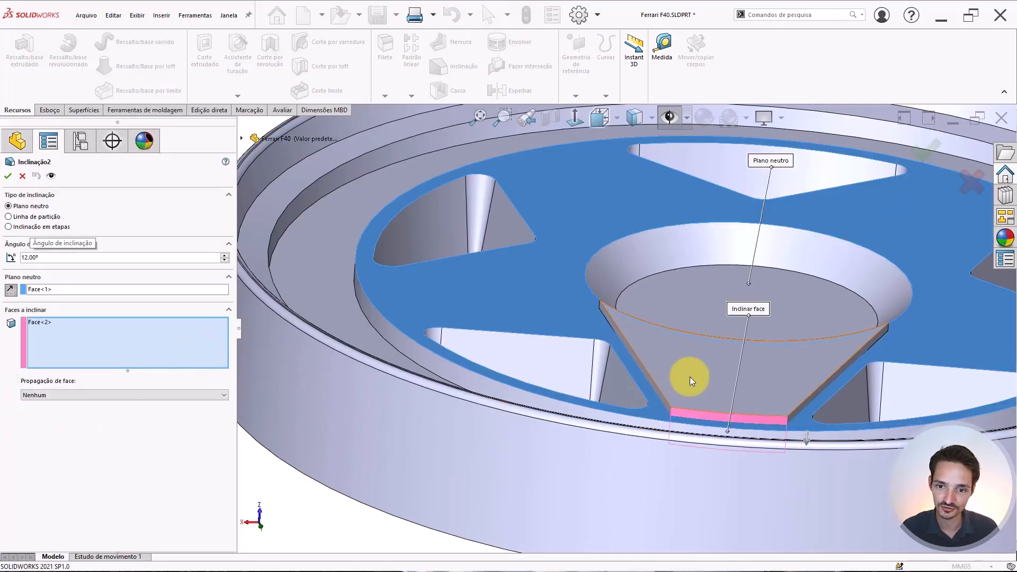
scroll(690, 376, "down", 5)
left_click(748, 385)
middle_click_drag(748, 384, 806, 396)
left_click(808, 398)
scroll(738, 335, "up", 3)
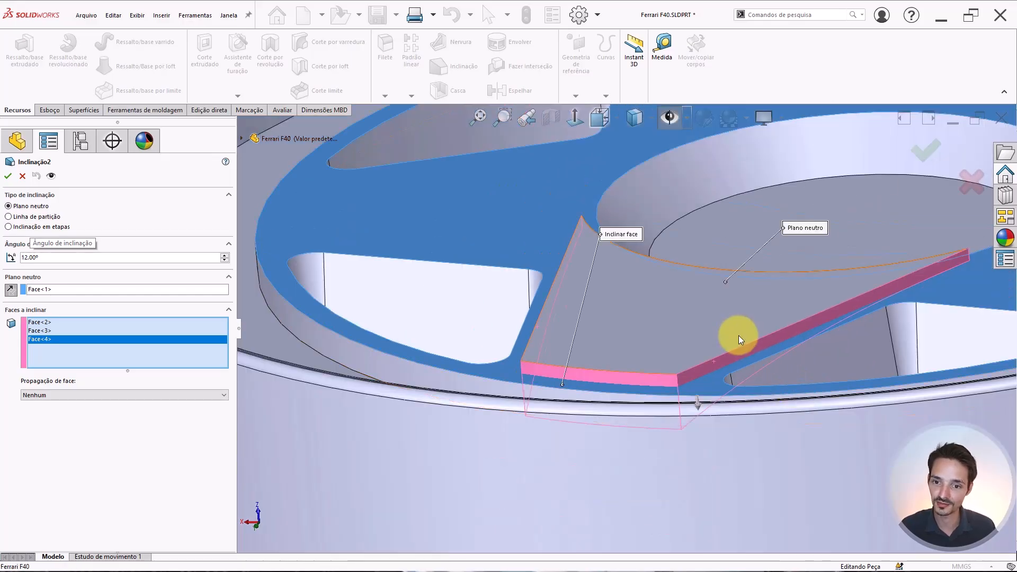
scroll(739, 336, "up", 5)
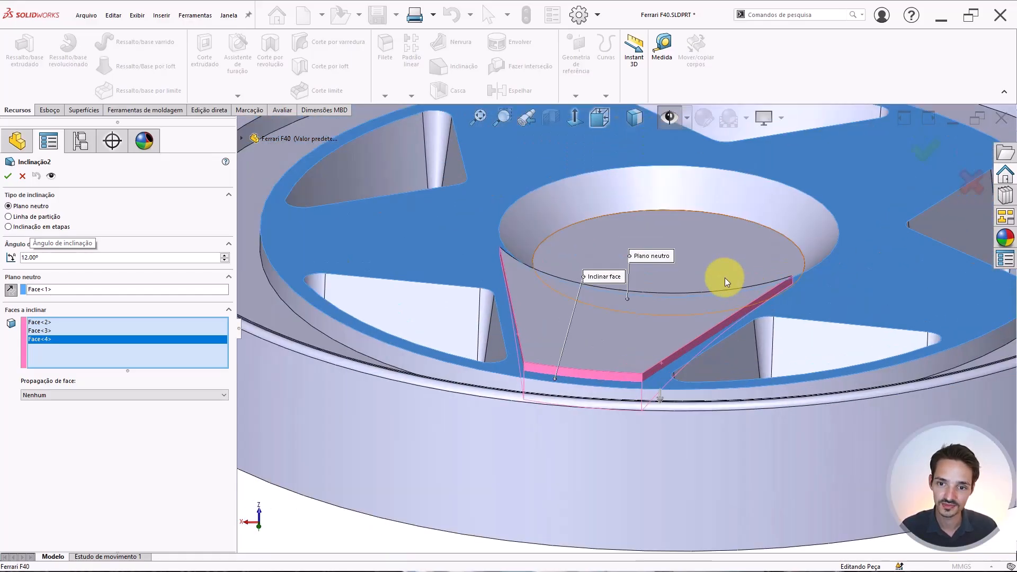
scroll(725, 278, "down", 1)
key("Return")
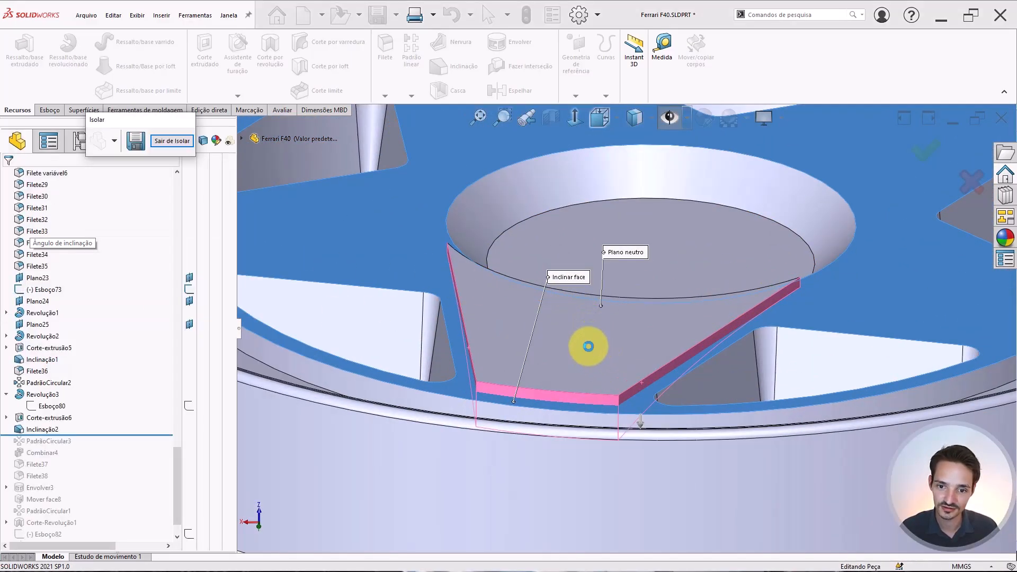
Set the angle of the spoke block's three-wall draft to 14°.
scroll(610, 385, "up", 1)
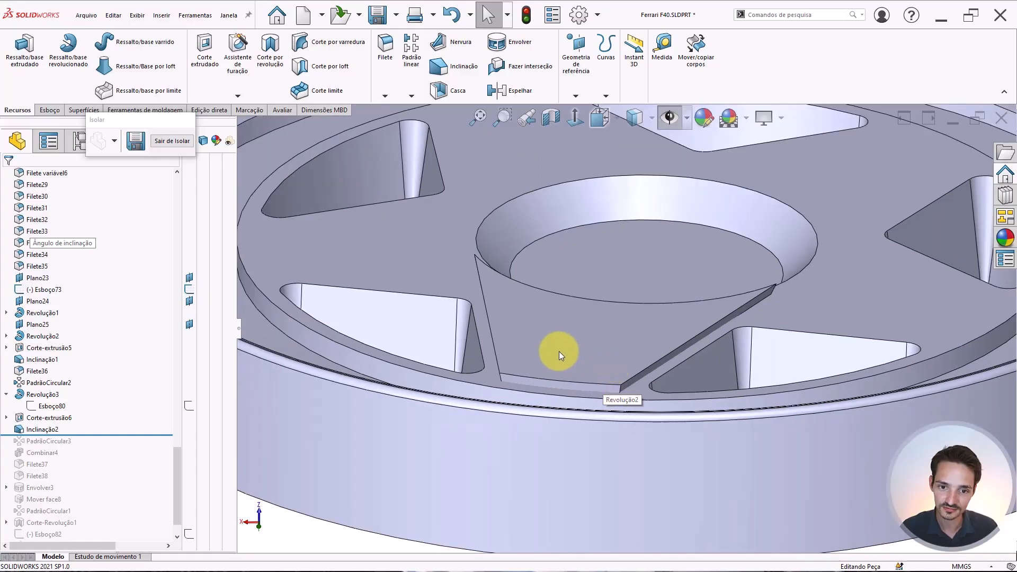
mouse_move(558, 351)
middle_mouse_down()
mouse_move(675, 268)
mouse_move(756, 368)
mouse_move(550, 386)
mouse_move(570, 326)
mouse_move(551, 339)
middle_mouse_up()
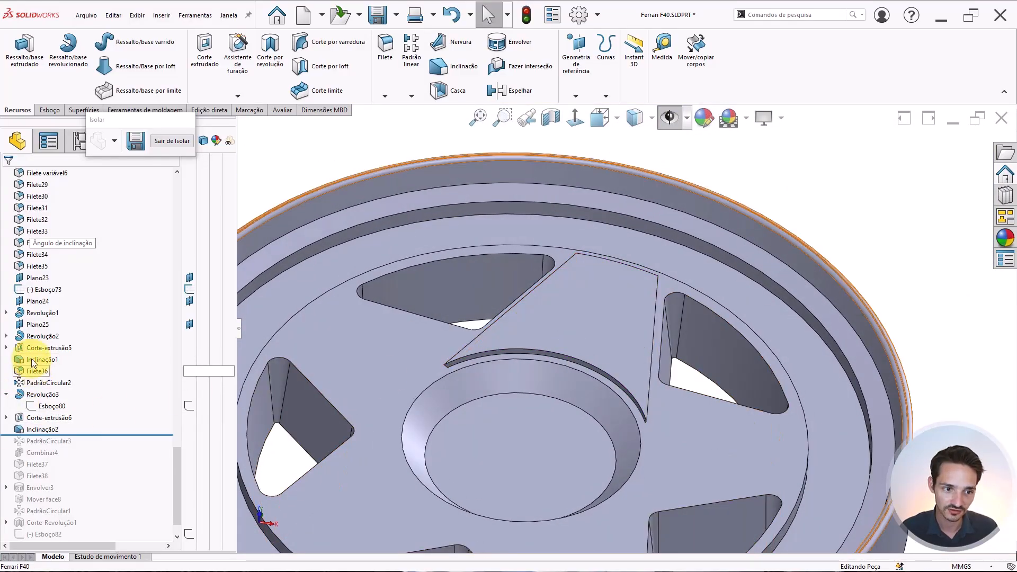
left_click(20, 428)
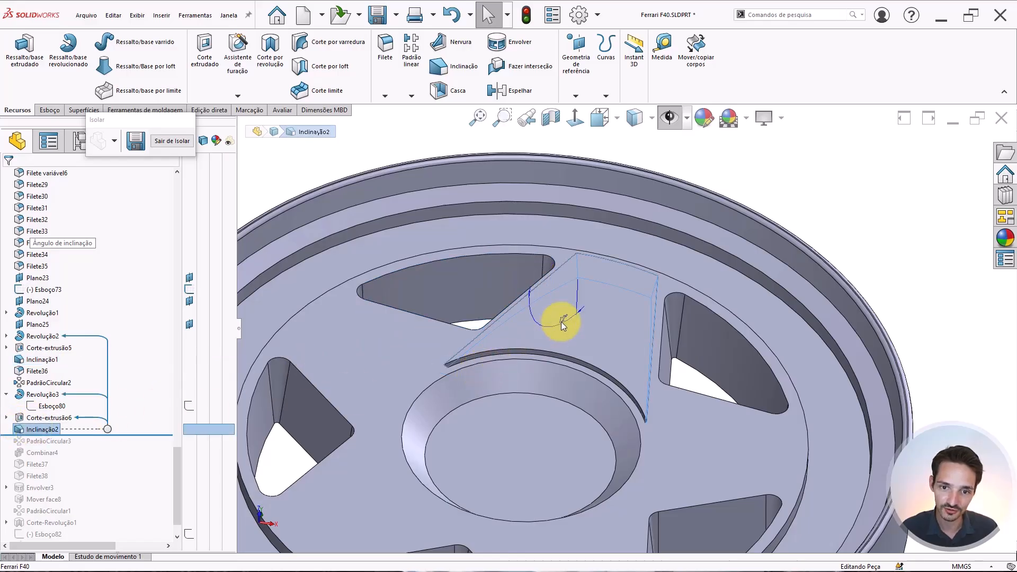
double_click(583, 360)
type("14")
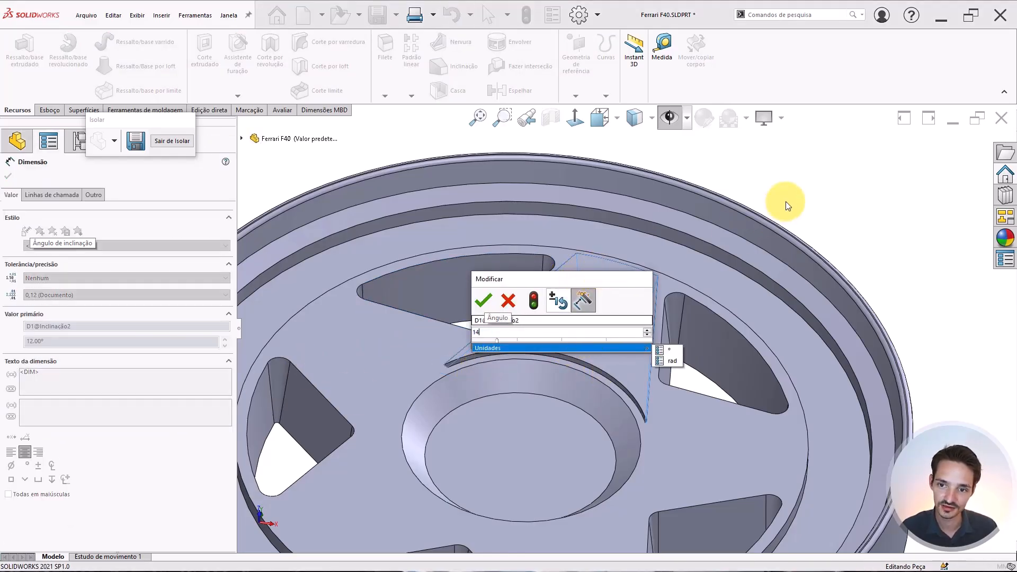
key("Return")
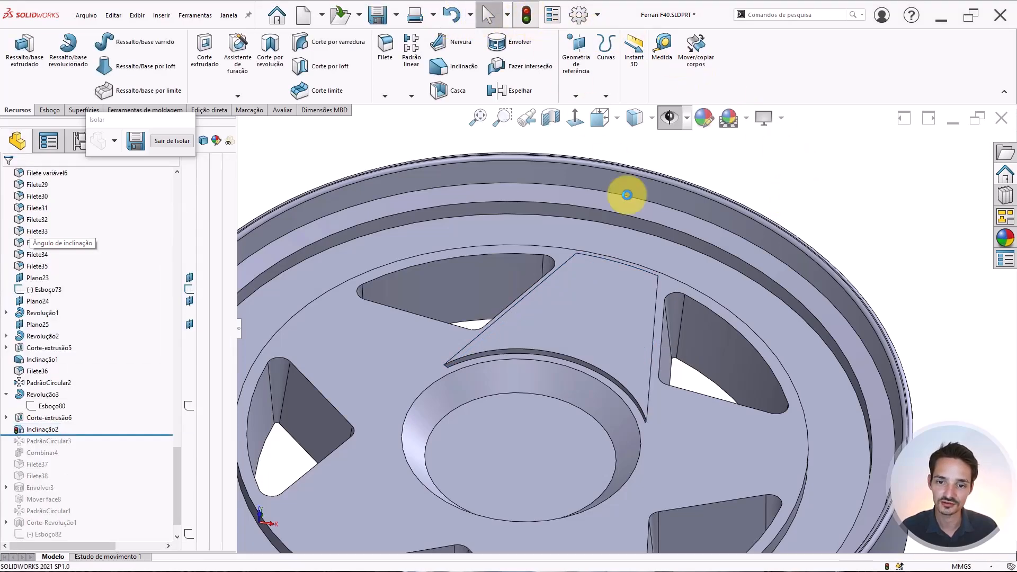
Roll the feature history forward to include PadrãoCircular3 and check its circular copies of the spoke block.
mouse_move(822, 233)
middle_mouse_down()
mouse_move(684, 258)
mouse_move(697, 288)
middle_mouse_up()
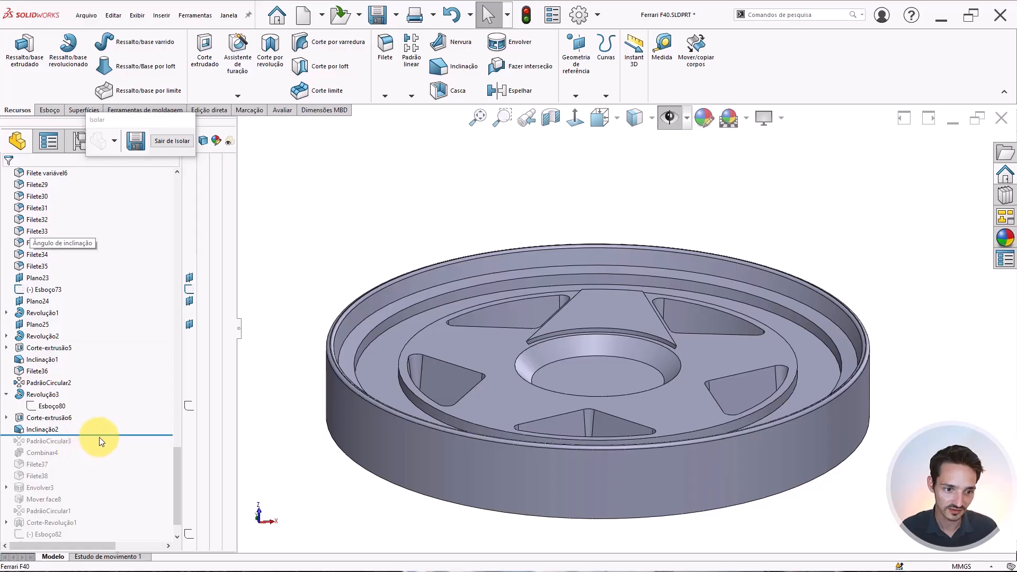
middle_click_drag(583, 365, 295, 374)
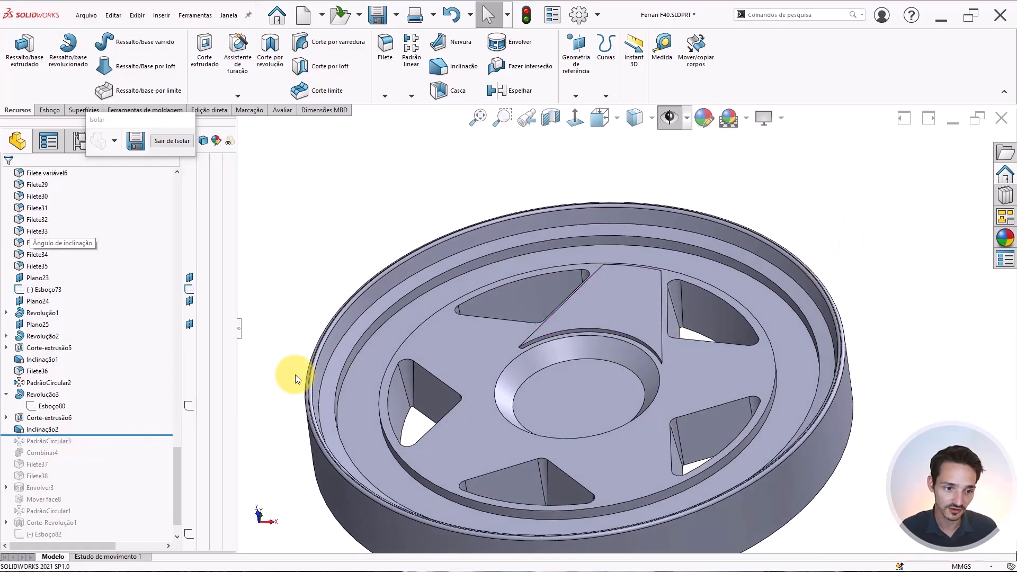
left_click_drag(91, 436, 89, 446)
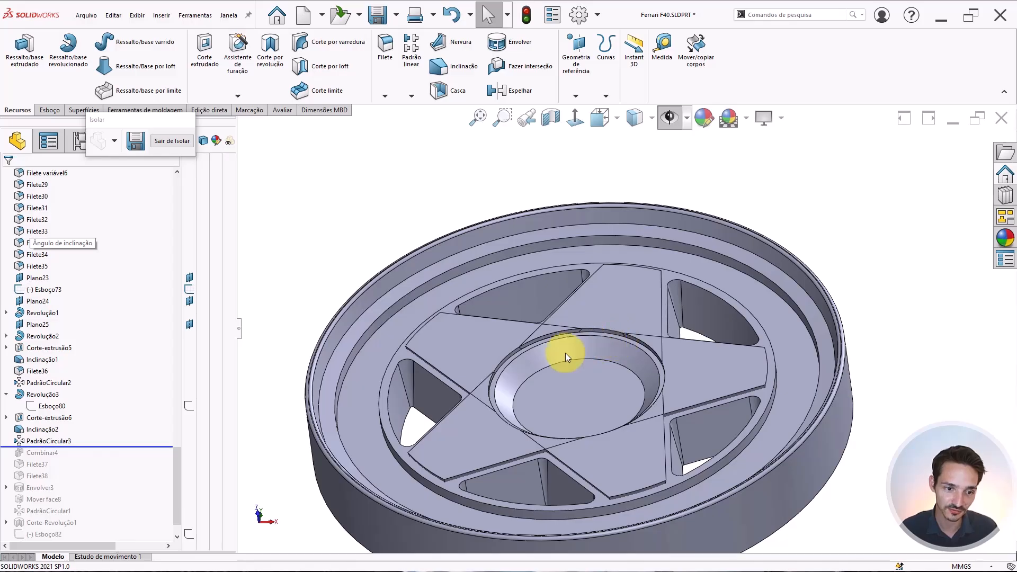
left_click(31, 443)
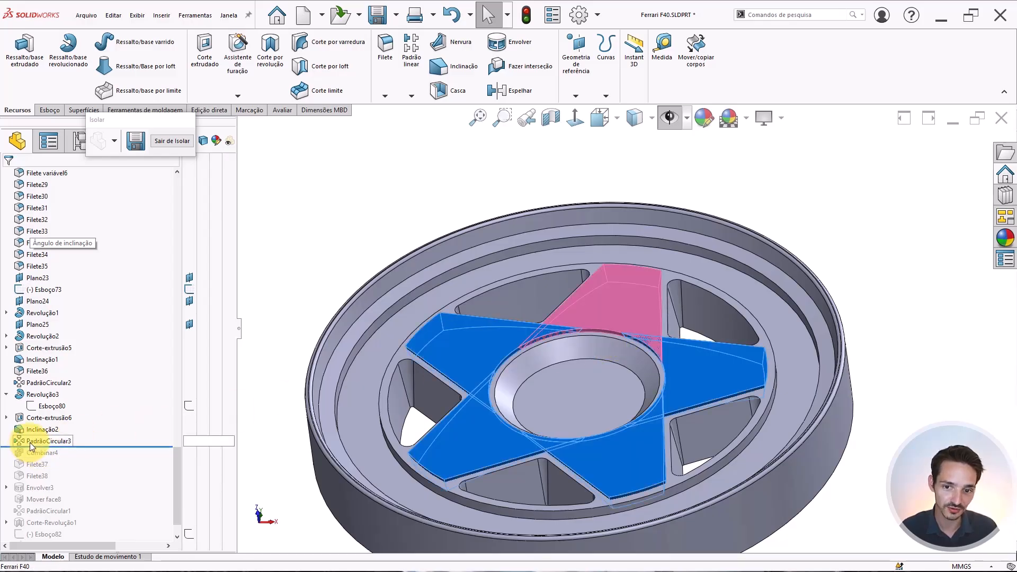
middle_click_drag(628, 322, 618, 293)
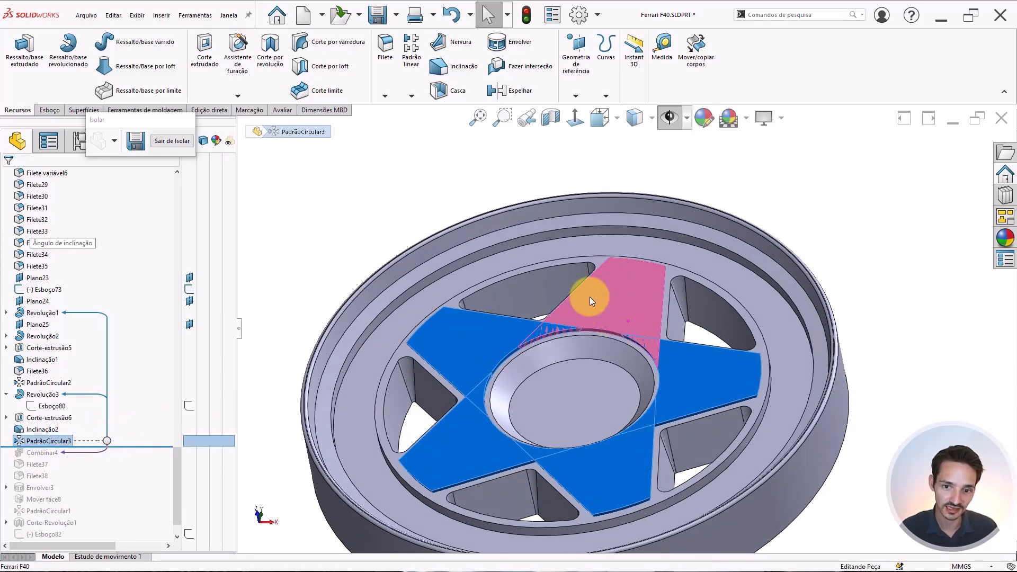
key("Escape")
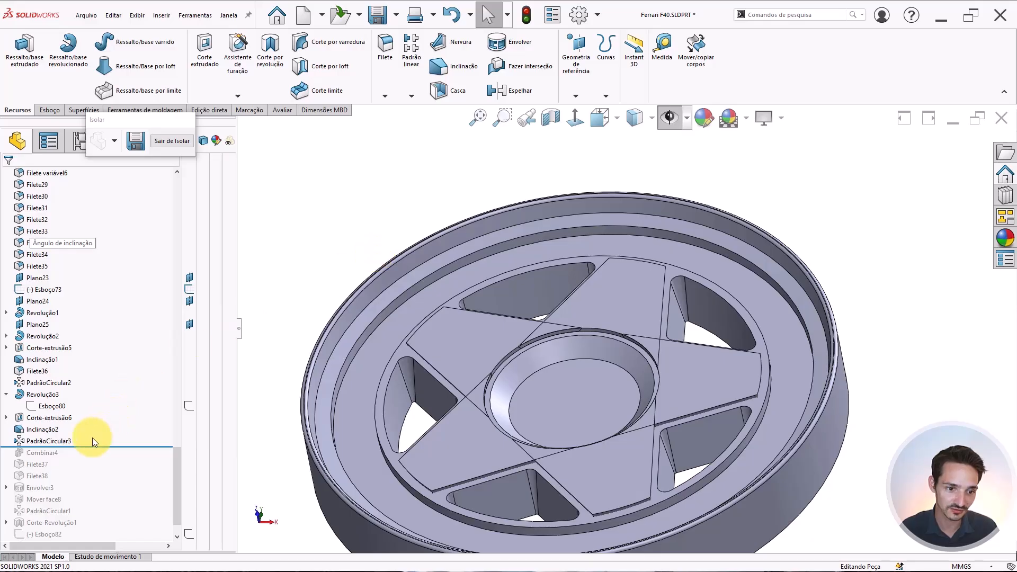
Roll the history forward to include Combinar4 and examine the drafted walls of the star-shaped recess from the front.
left_click_drag(84, 447, 84, 458)
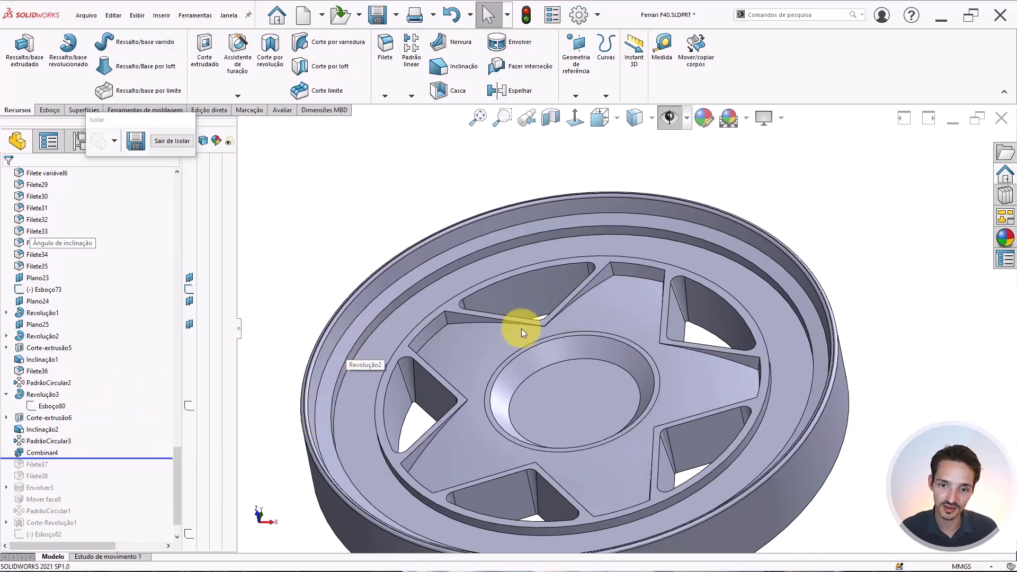
key("ctrl+1")
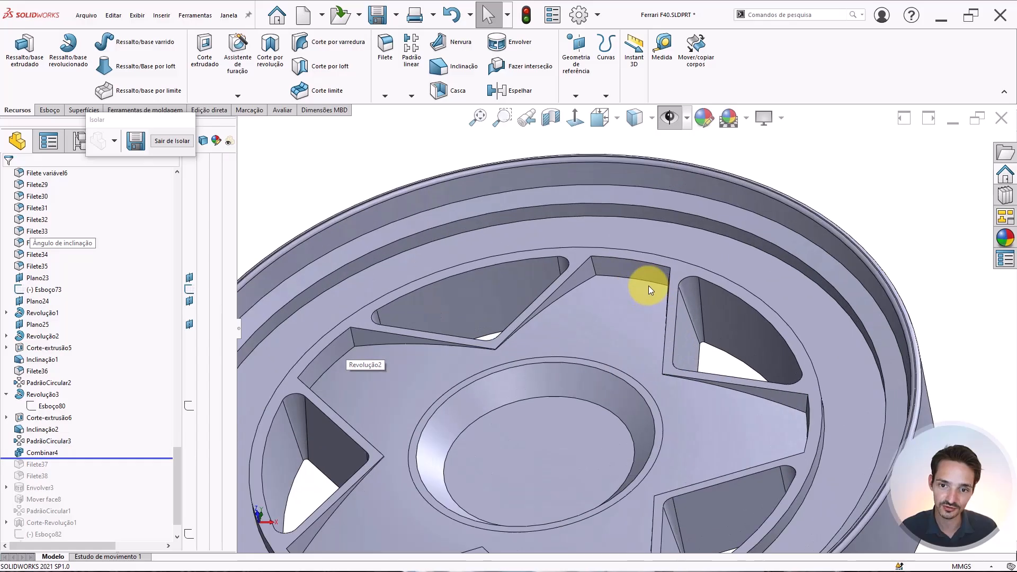
scroll(637, 297, "down", 6)
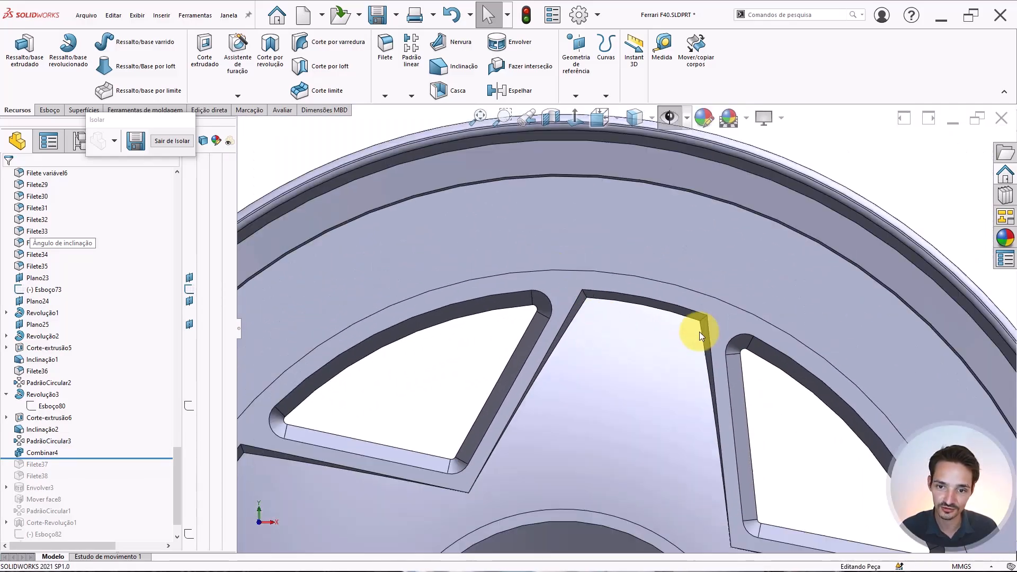
middle_click_drag(700, 331, 657, 355)
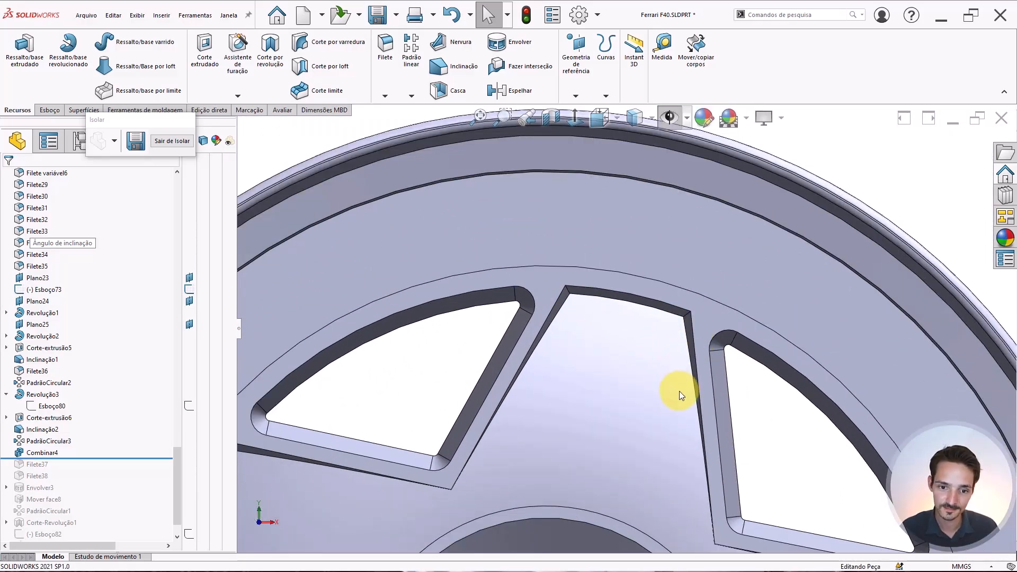
middle_click_drag(679, 391, 660, 388)
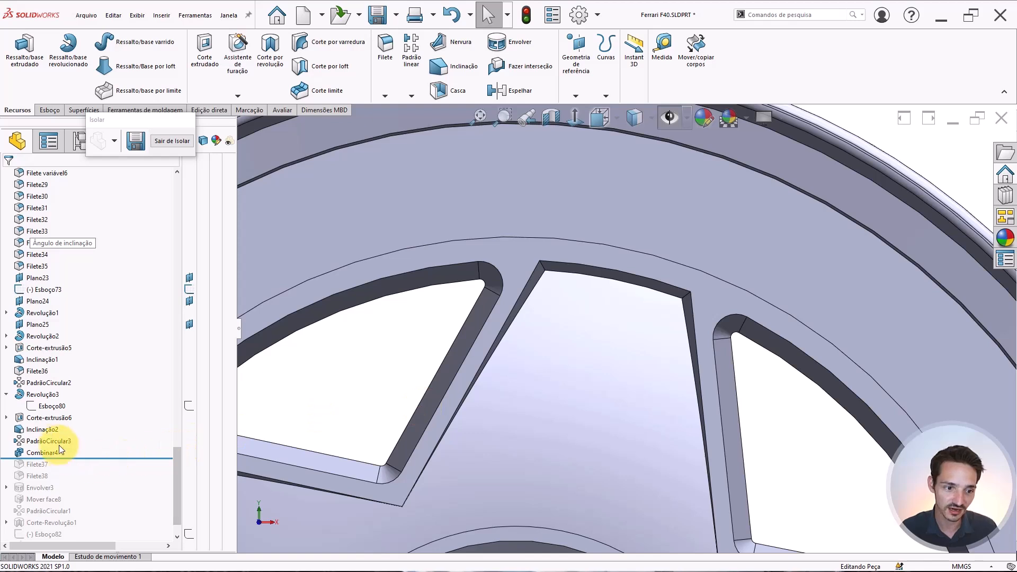
Set the angle of the spoke block's three-wall draft to 20° and rebuild the model.
left_click(42, 429)
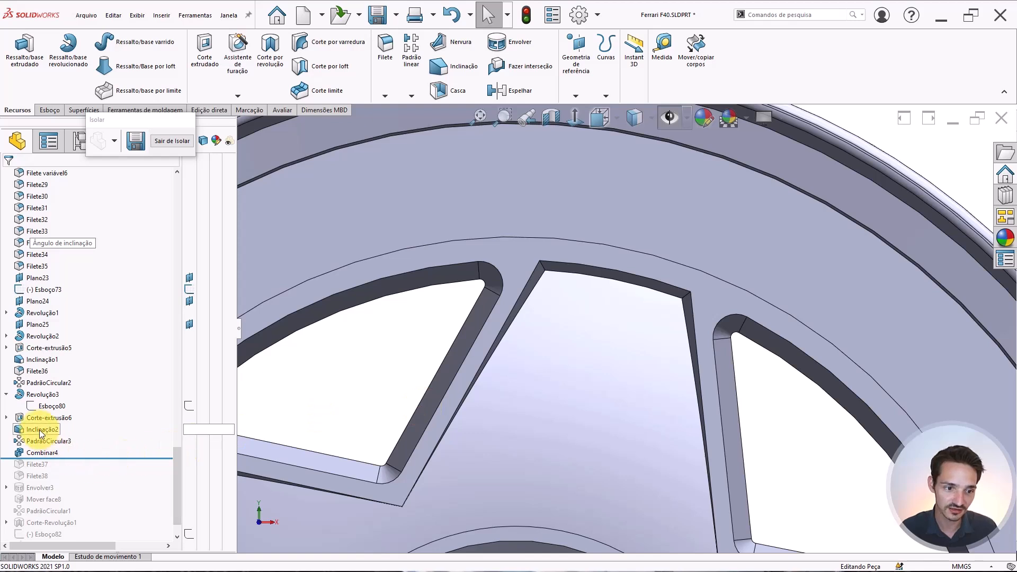
double_click(515, 296)
type("20")
key("Return")
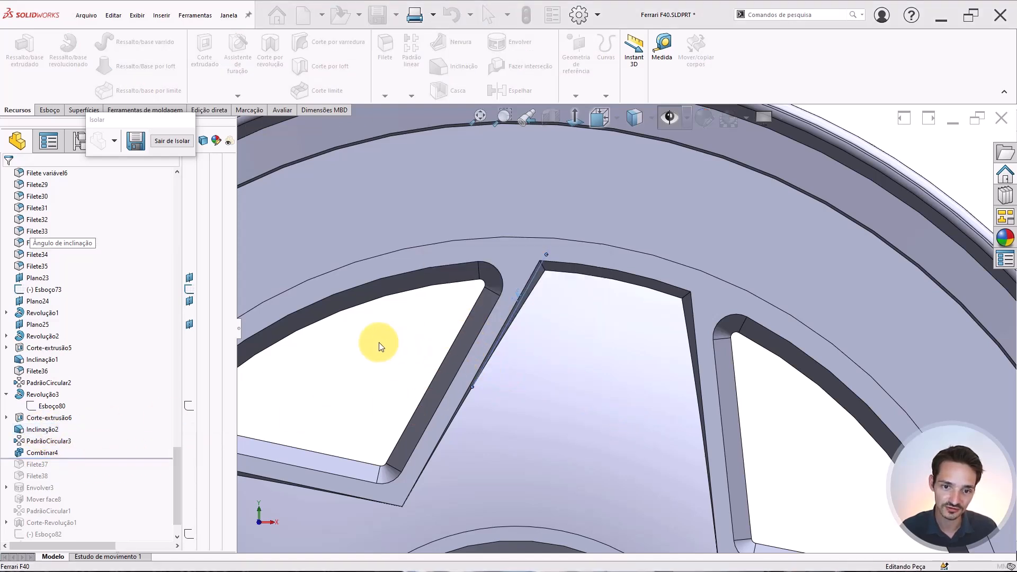
left_click(391, 213)
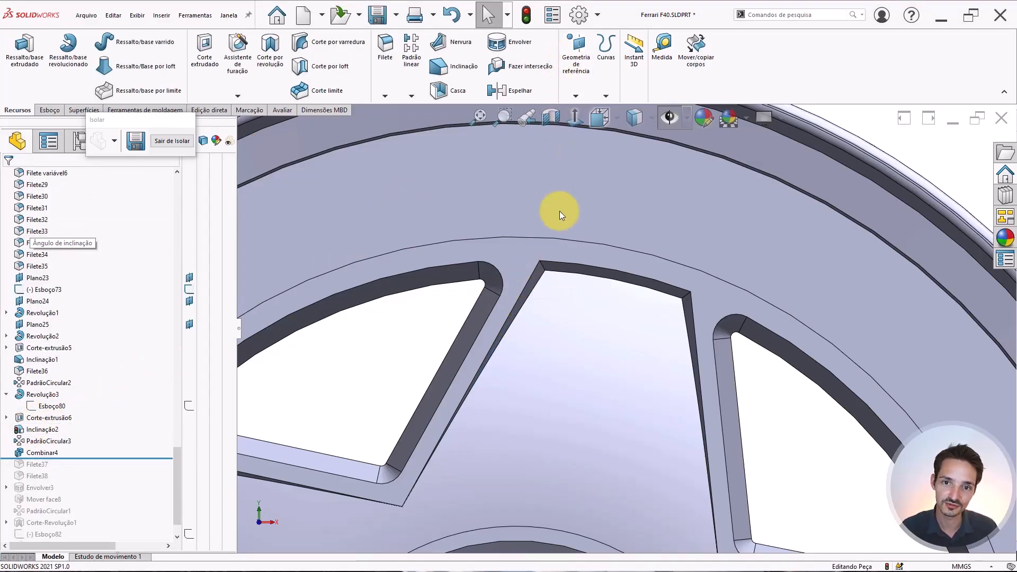
left_click(532, 19)
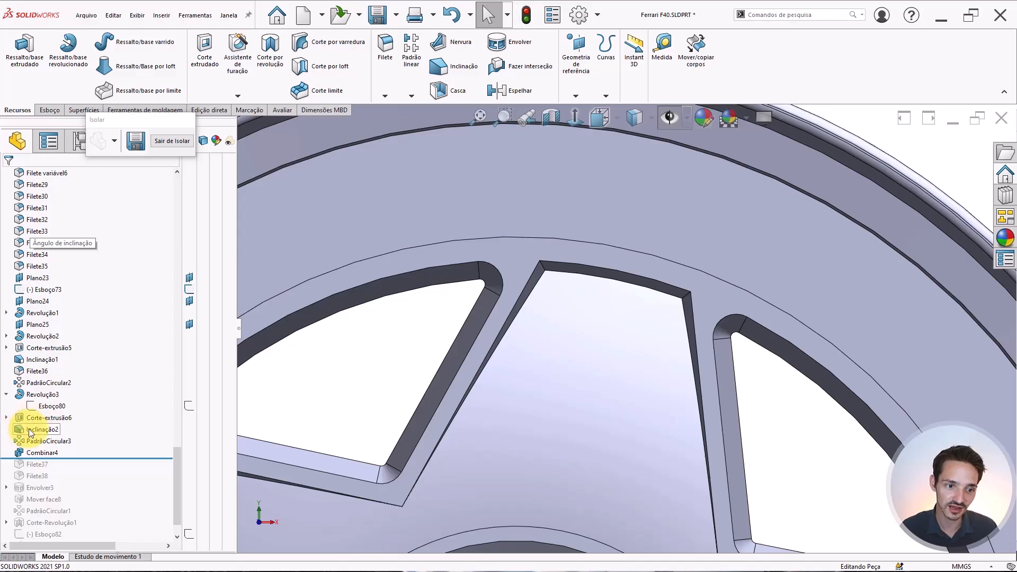
Raise the spoke block's draft angle to 30° and rebuild the wheel rim.
scroll(604, 424, "up", 5)
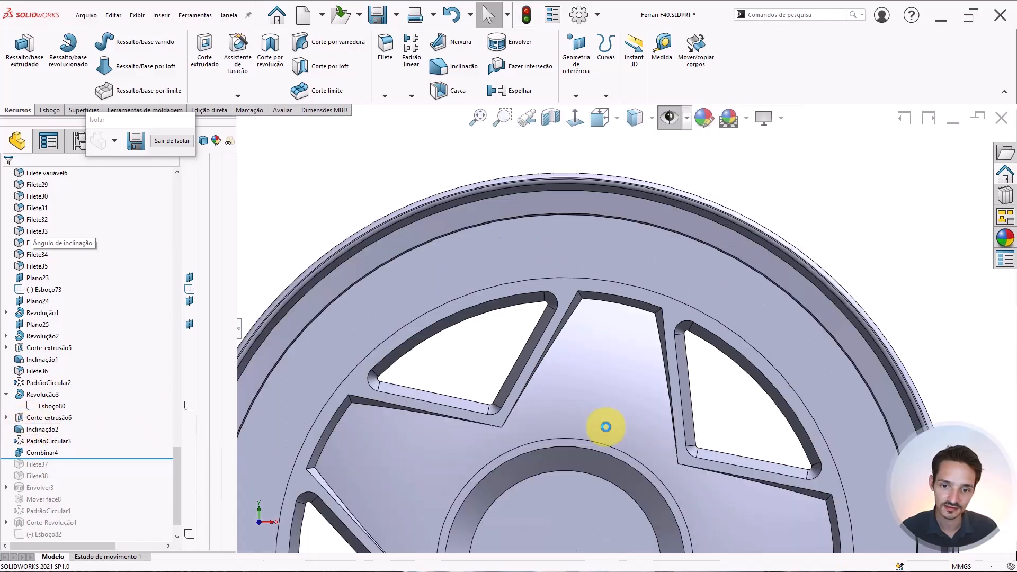
scroll(604, 424, "down", 5)
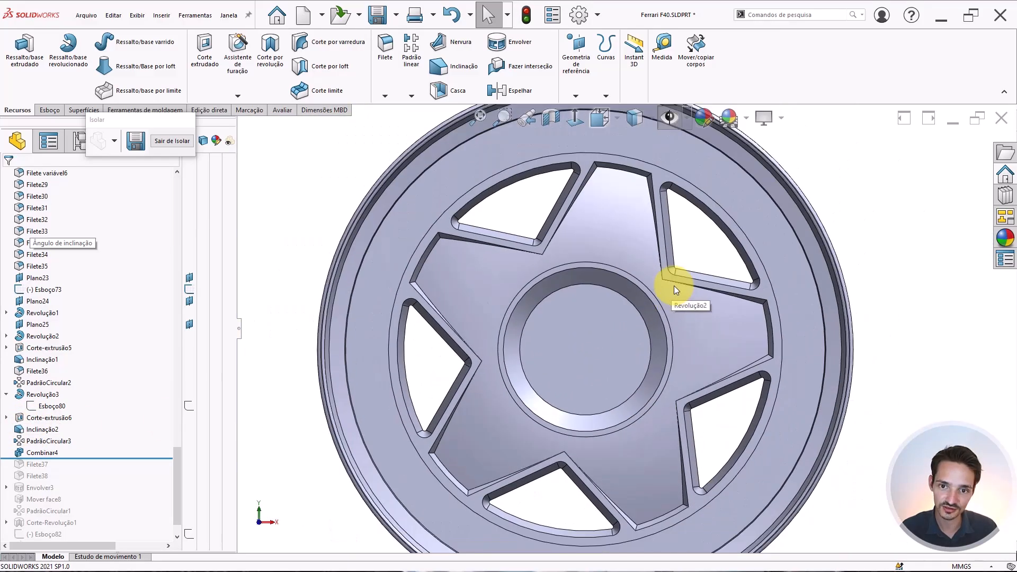
left_click(35, 428)
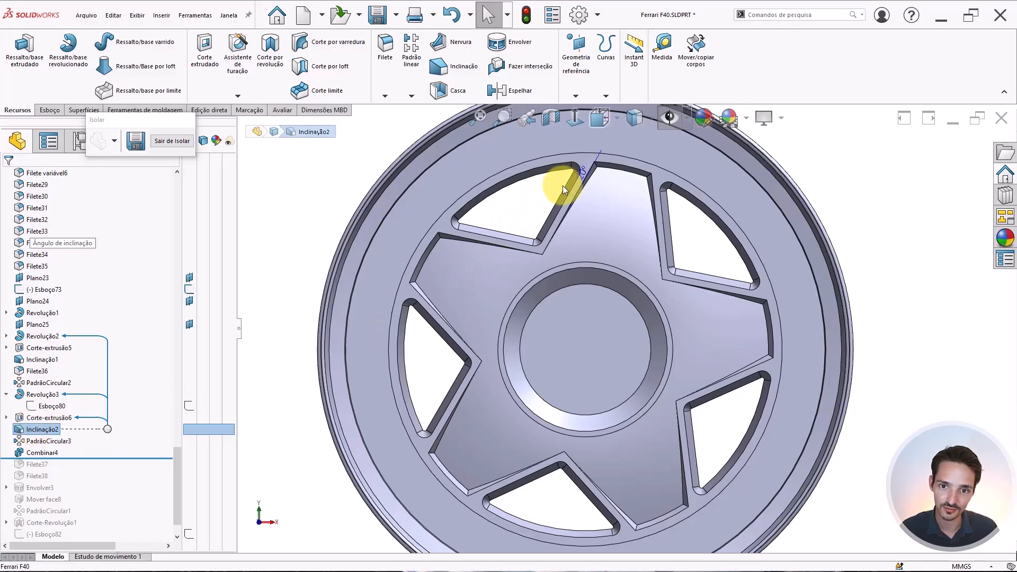
double_click(583, 174)
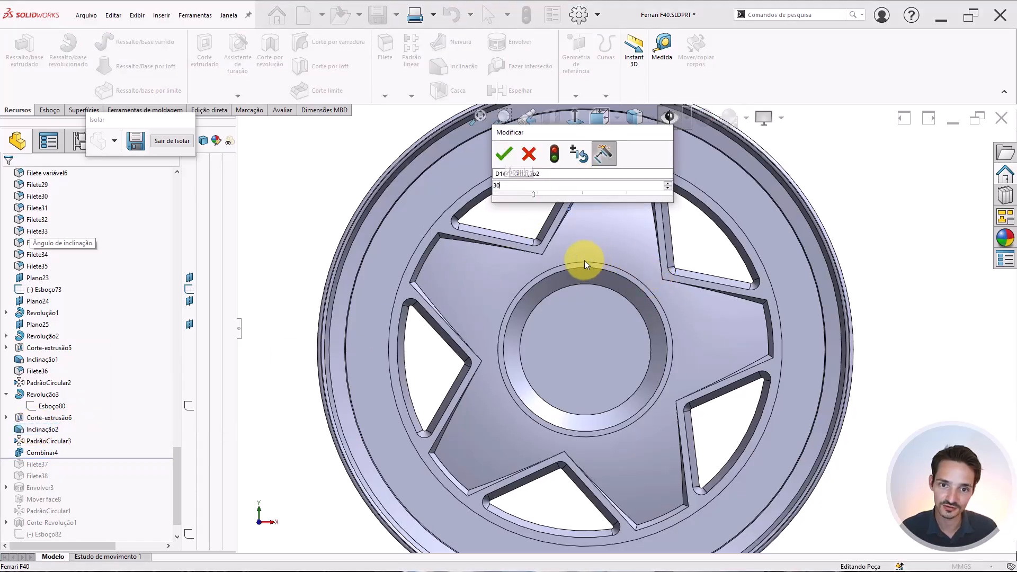
key("Return")
left_click(331, 196)
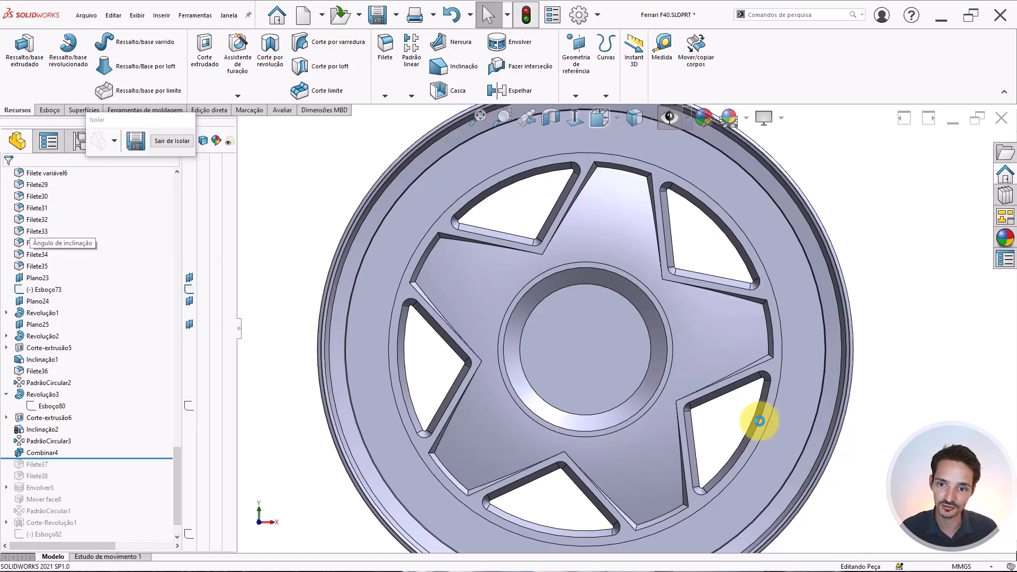
Set the draft angle of the spoke block's walls to 40° and rebuild the rim.
left_click(29, 437)
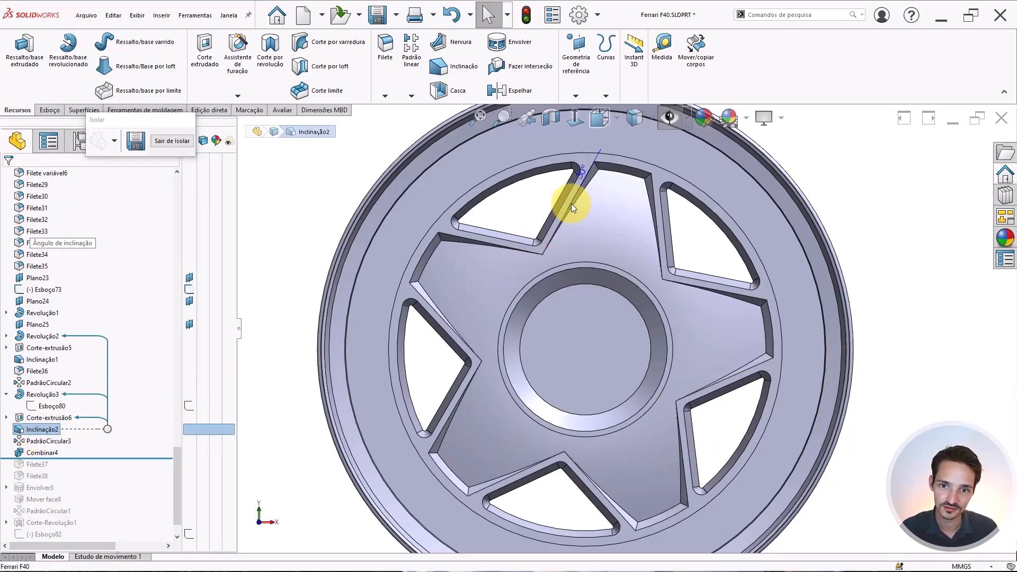
double_click(584, 171)
right_click(583, 175)
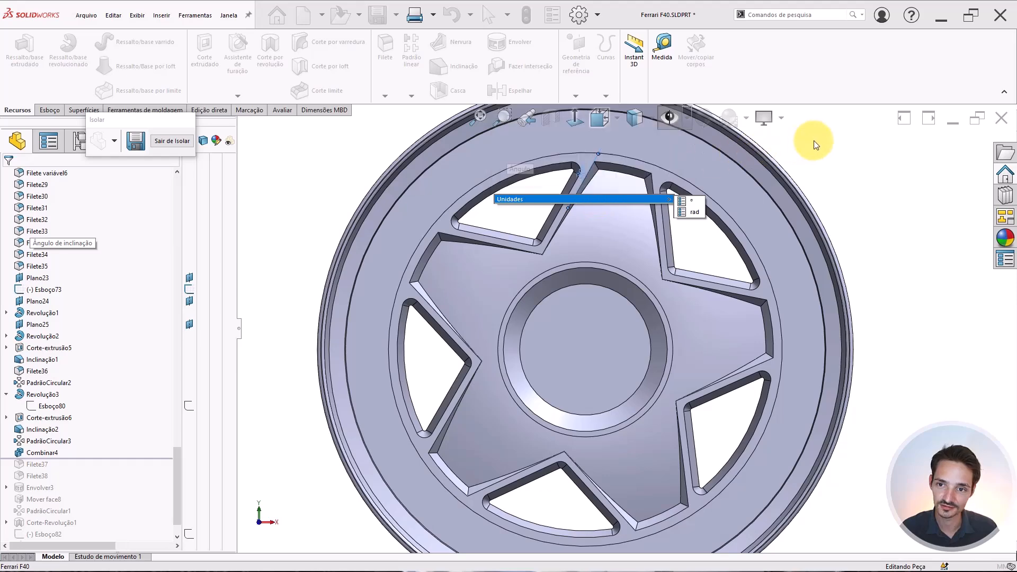
left_click(529, 17)
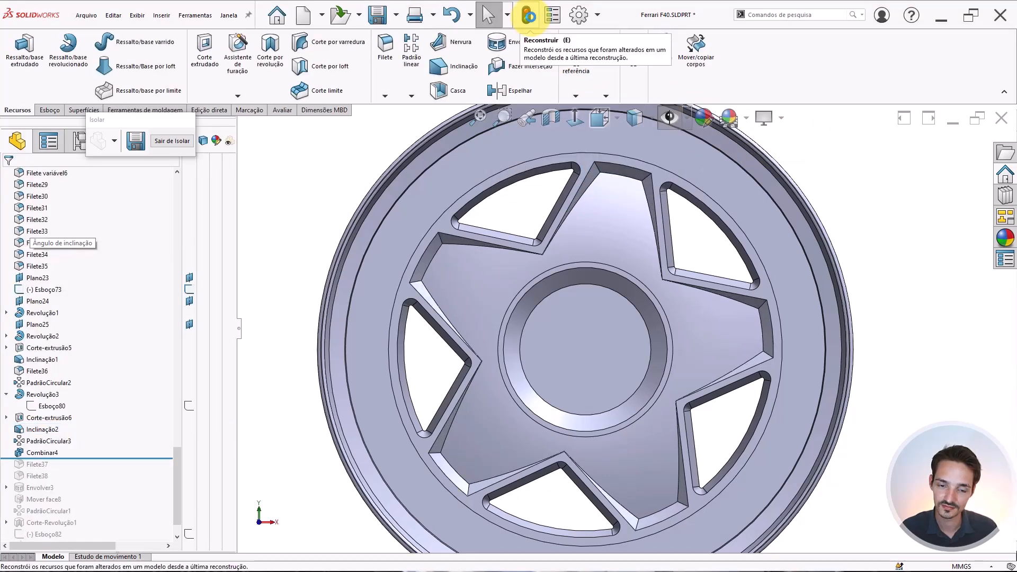
Try a 50° angle for the spoke block's three-wall draft, rebuilding with the error ignored.
left_click(32, 429)
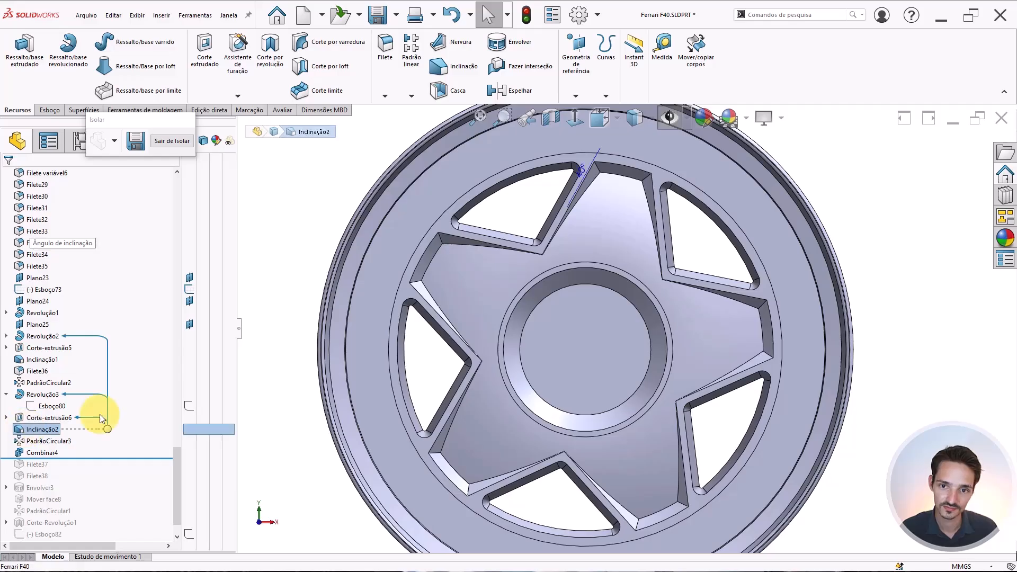
double_click(585, 167)
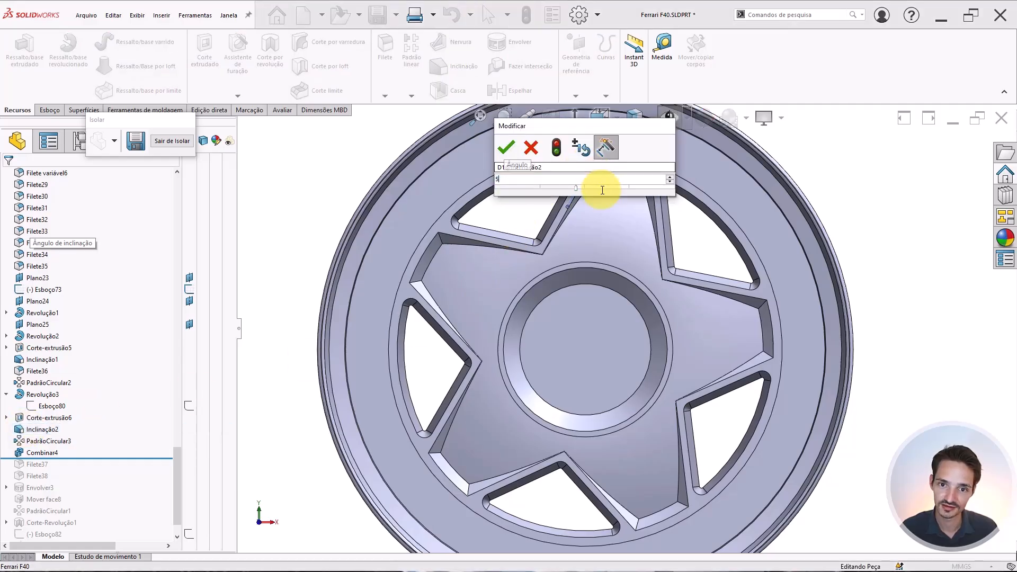
left_click(663, 179)
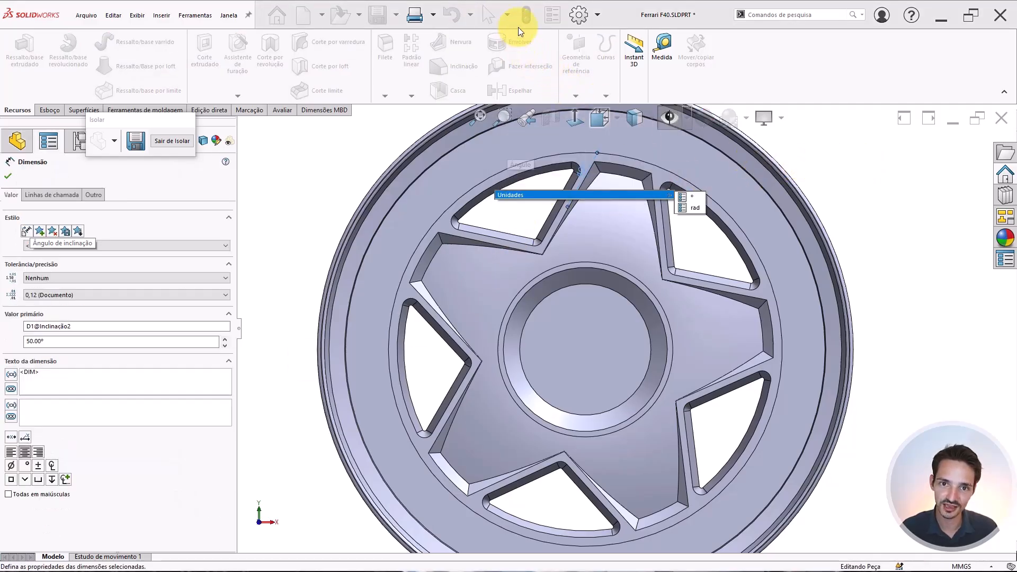
left_click(526, 15)
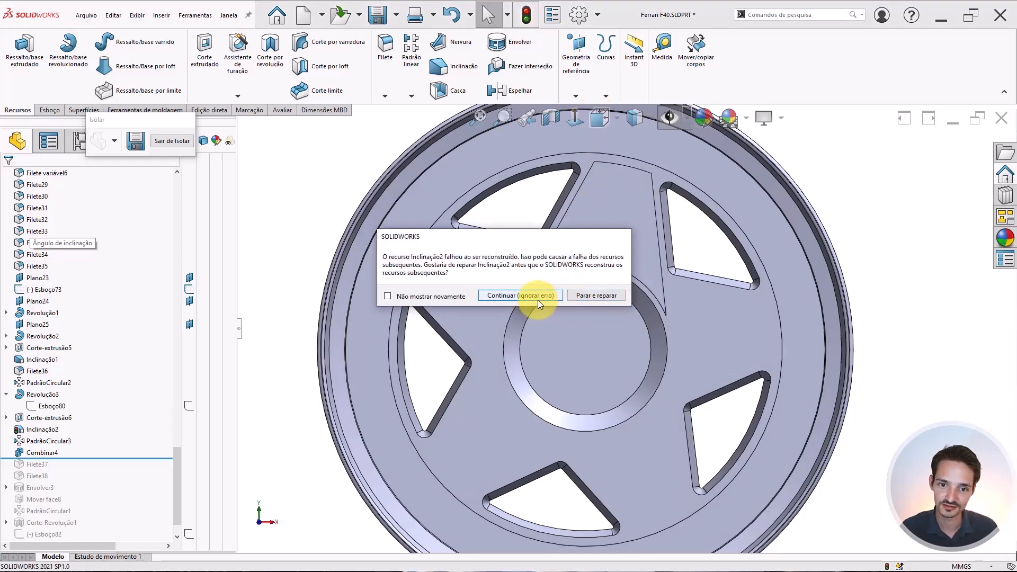
left_click(542, 295)
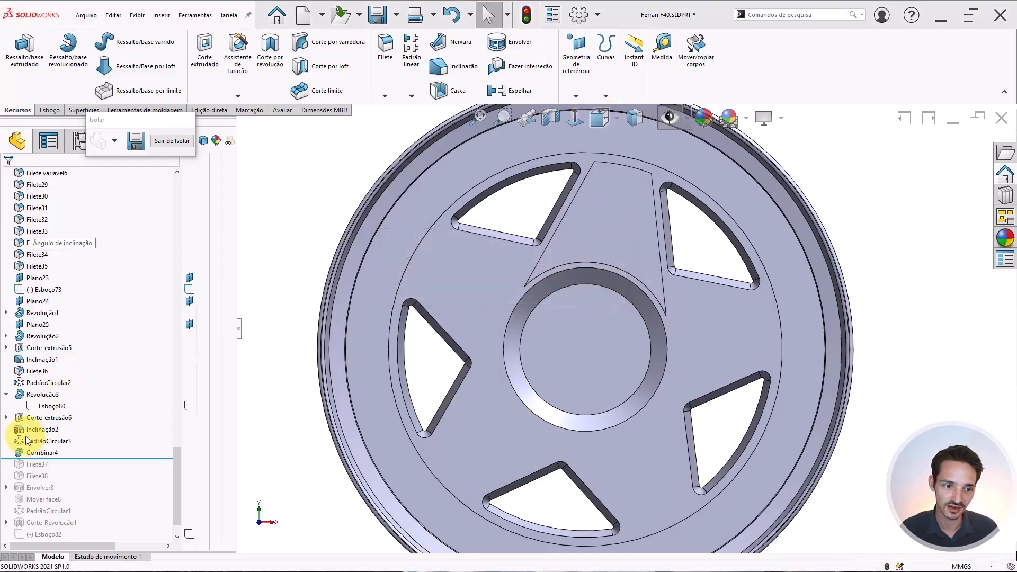
left_click(518, 229)
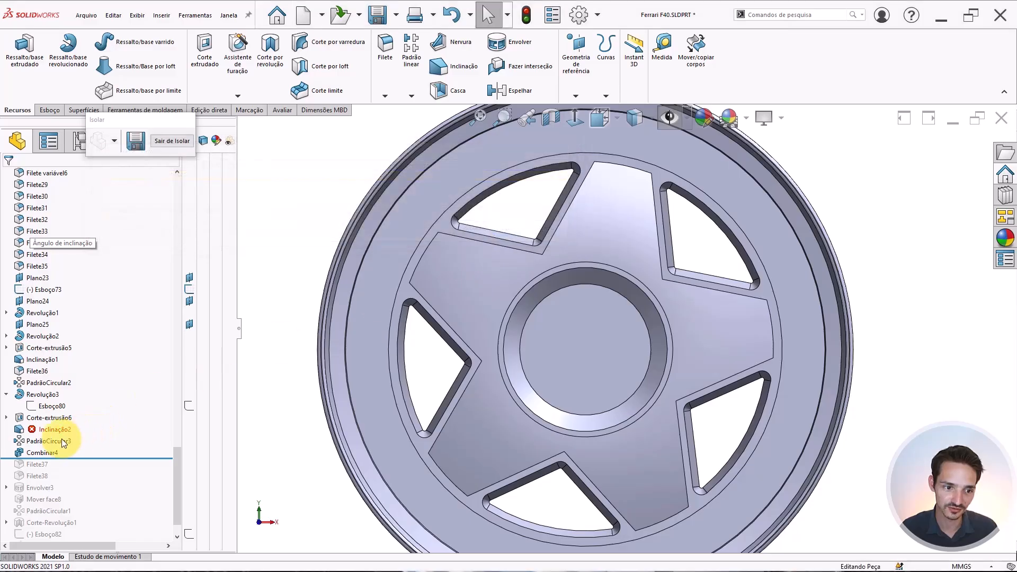
Reopen the Inclinação2 draft for editing, replace its 50° angle and apply the change.
left_click(42, 427)
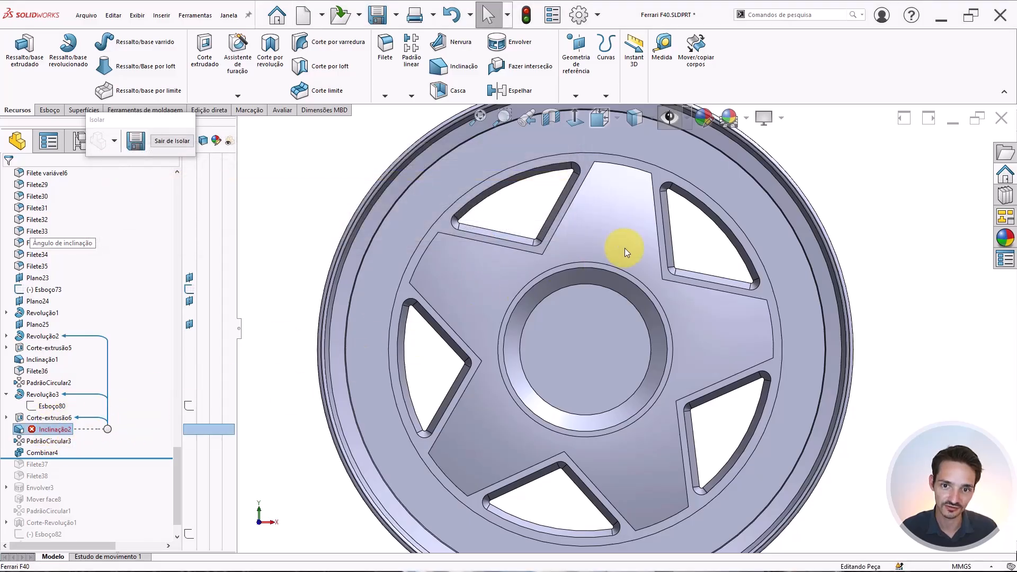
scroll(624, 248, "up", 2)
left_click(412, 211)
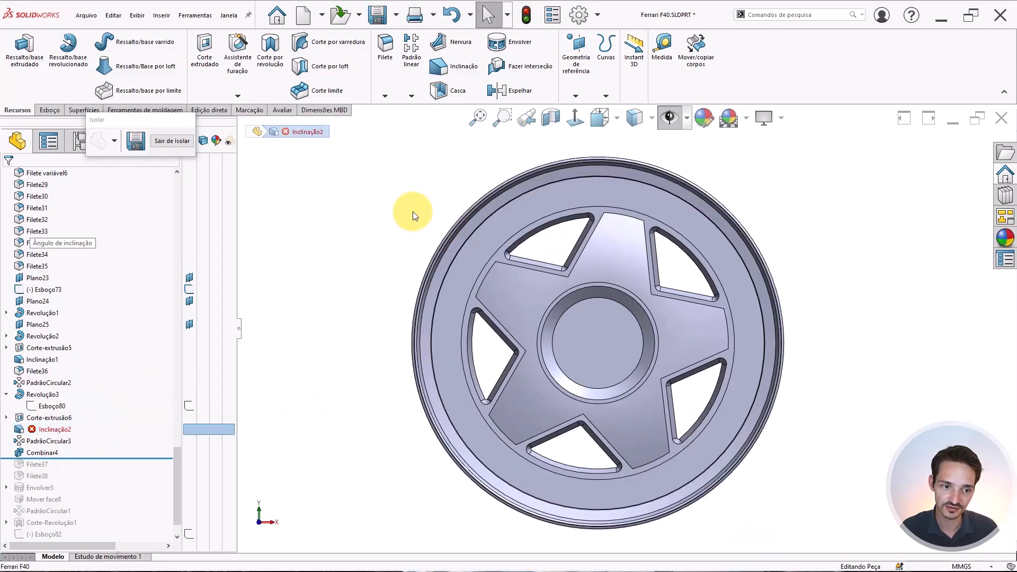
left_click(43, 434)
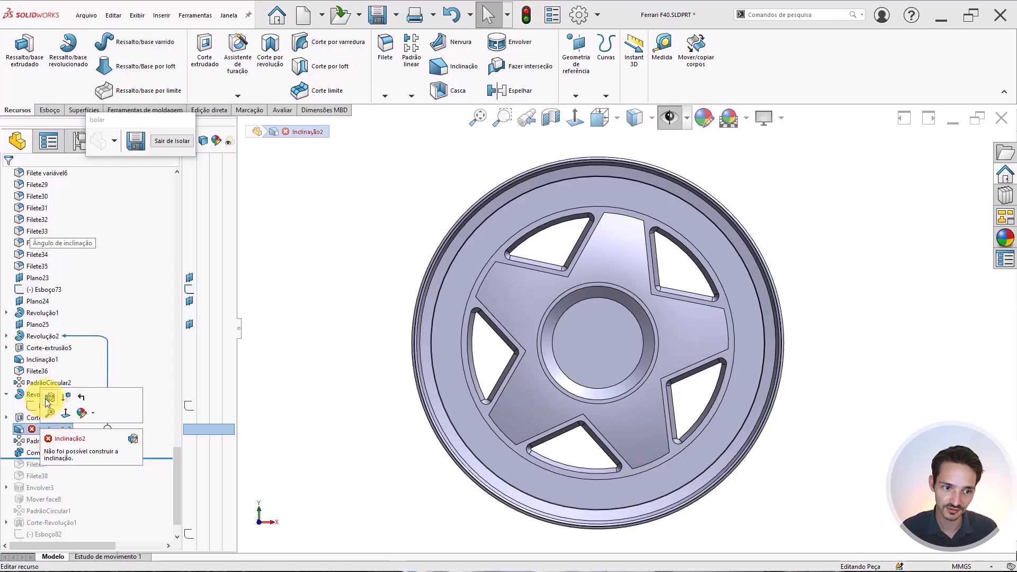
left_click(51, 410)
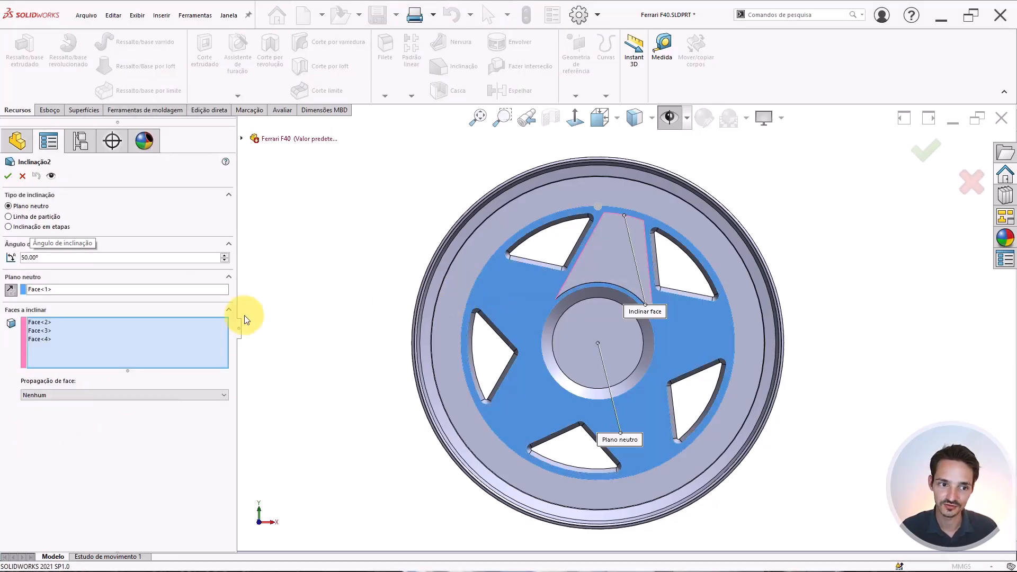
left_click_drag(71, 257, 3, 251)
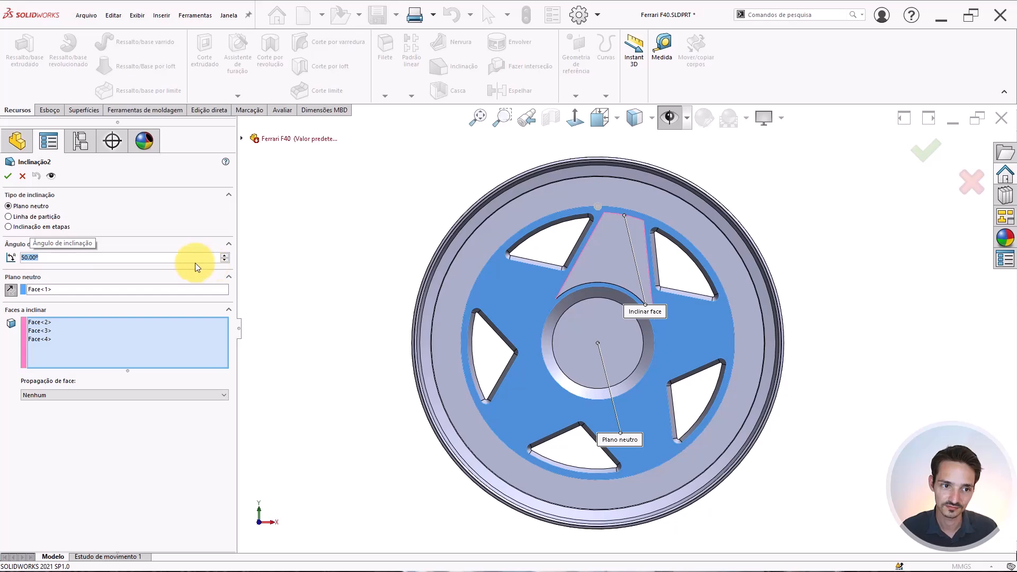
key("Return")
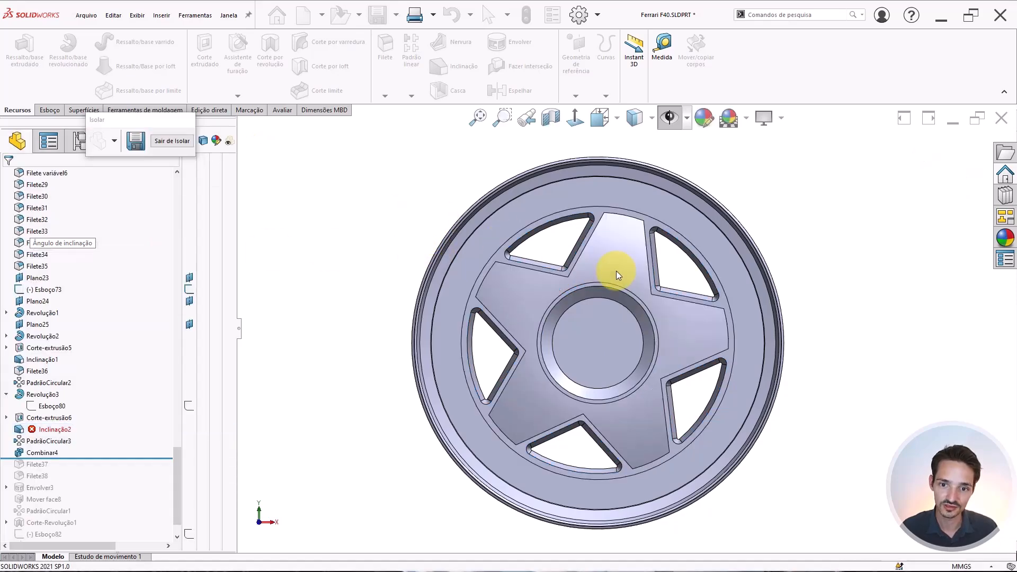
Set the small vertical offset dimension near the star recess in Revolução3's sketch (Esboço80) to 0.10 mm.
middle_click_drag(637, 220, 459, 259)
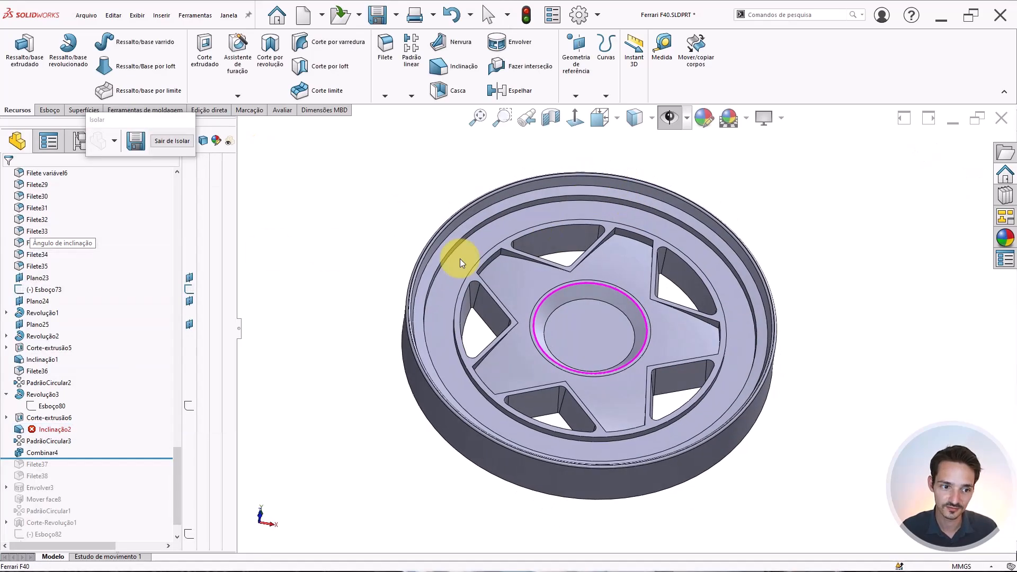
left_click(38, 394)
mouse_move(563, 306)
middle_mouse_down()
mouse_move(527, 243)
mouse_move(596, 287)
middle_mouse_up()
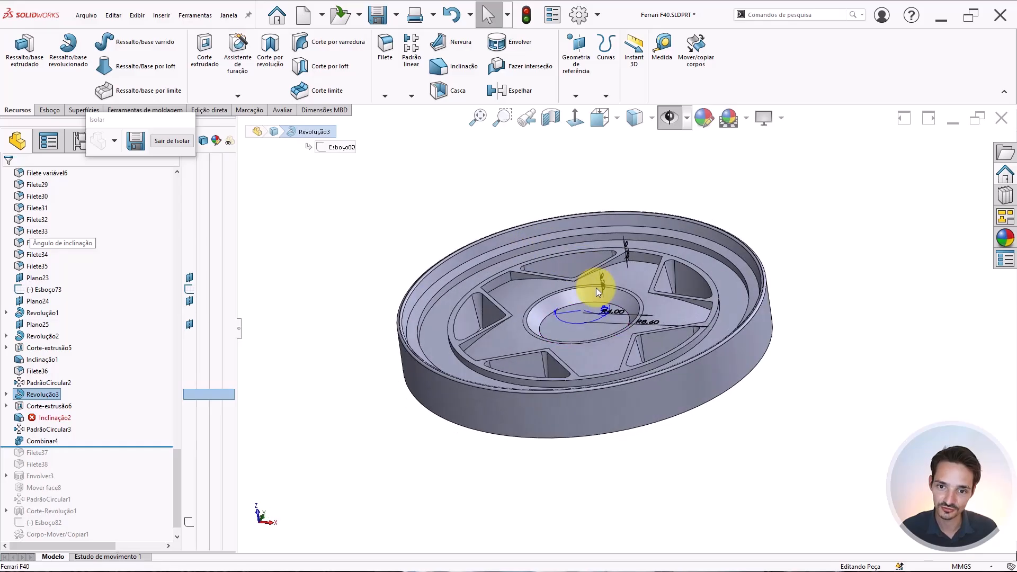
scroll(596, 288, "down", 5)
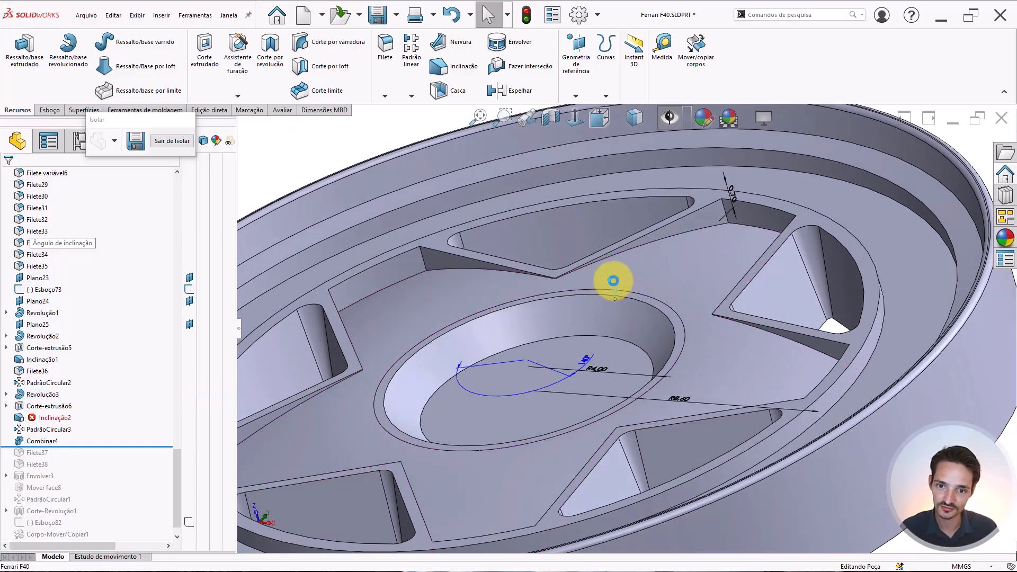
double_click(614, 280)
type(".1")
key("Return")
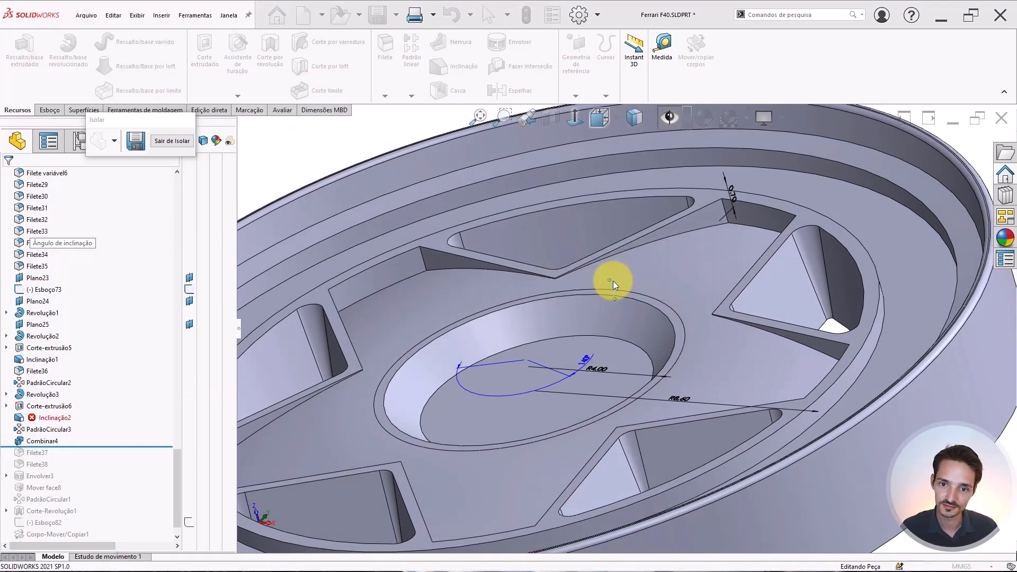
Deselect the edited dimension and rebuild the wheel rim to apply the Revolução3 change.
scroll(603, 262, "up", 4)
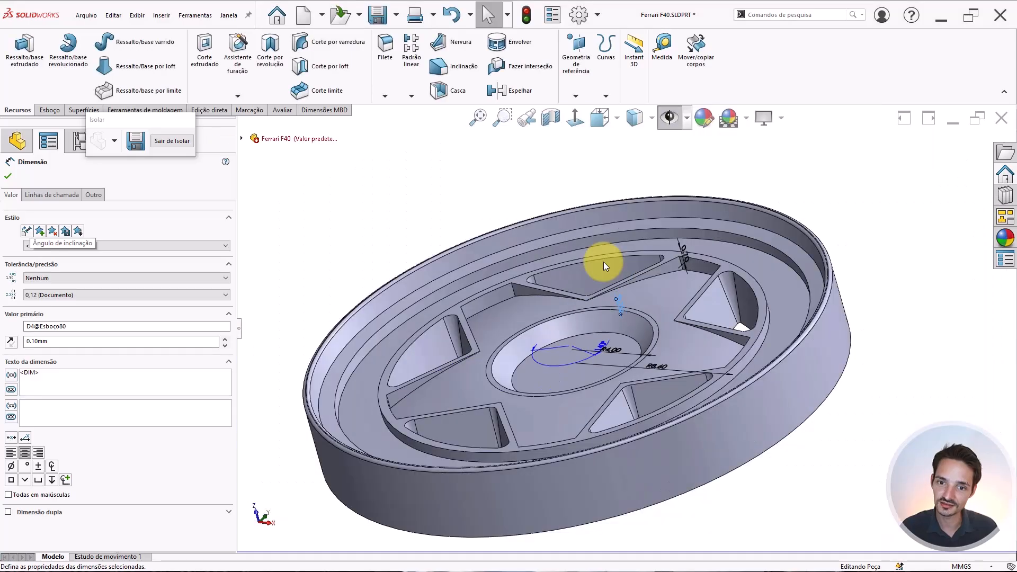
left_click(693, 177)
middle_click_drag(693, 177, 704, 188)
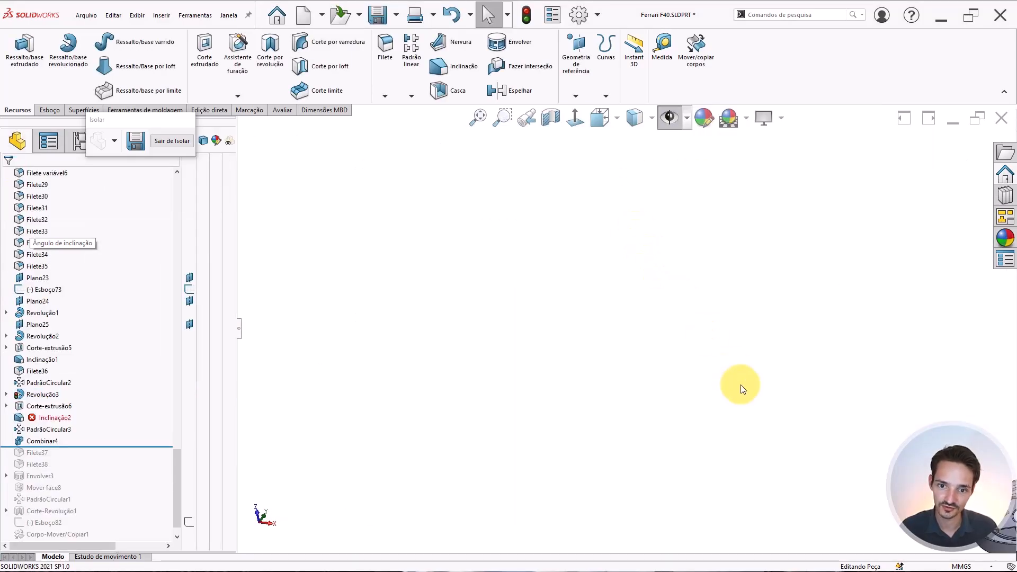
scroll(840, 425, "up", 5)
scroll(635, 353, "down", 5)
scroll(665, 363, "down", 5)
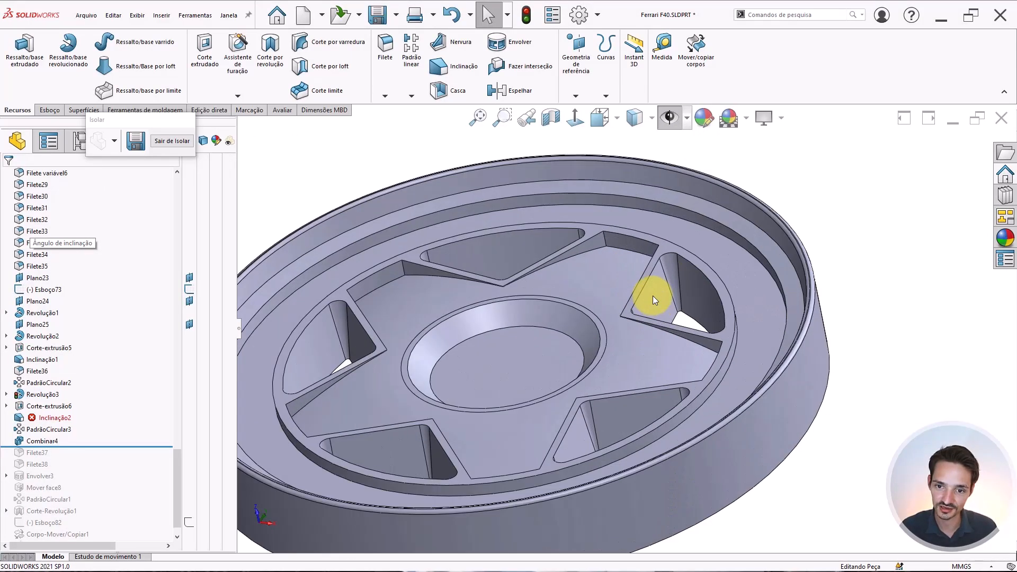
scroll(682, 232, "up", 2)
scroll(628, 265, "up", 2)
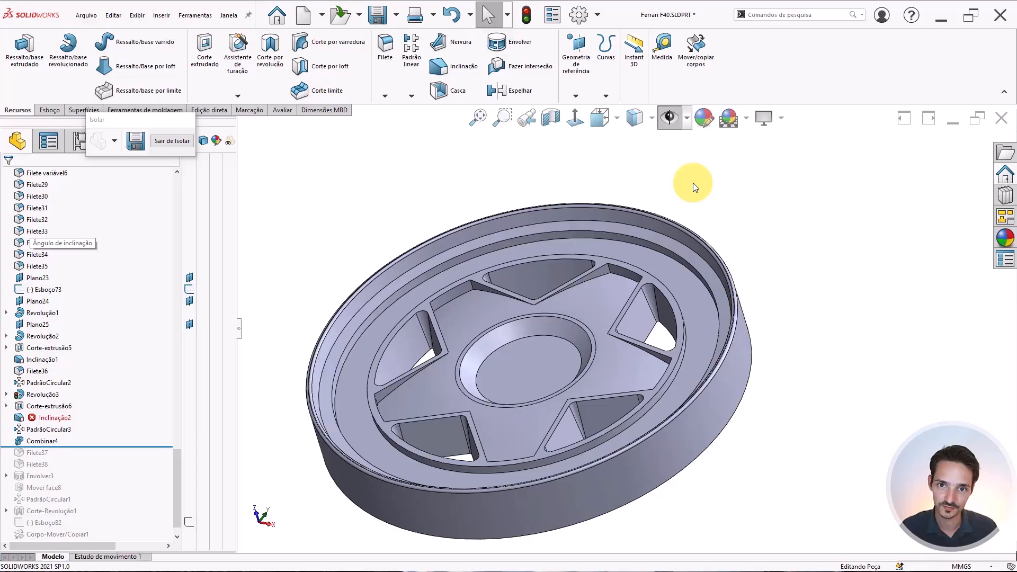
left_click(526, 17)
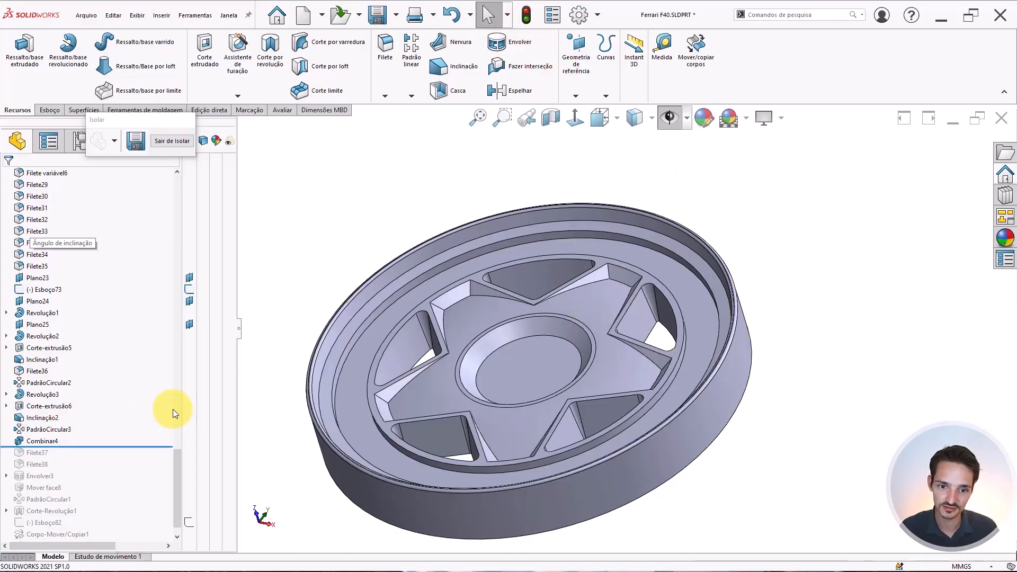
Examine the drafted walls of the star-shaped spoke recess from the front and at an angle.
scroll(593, 306, "down", 3)
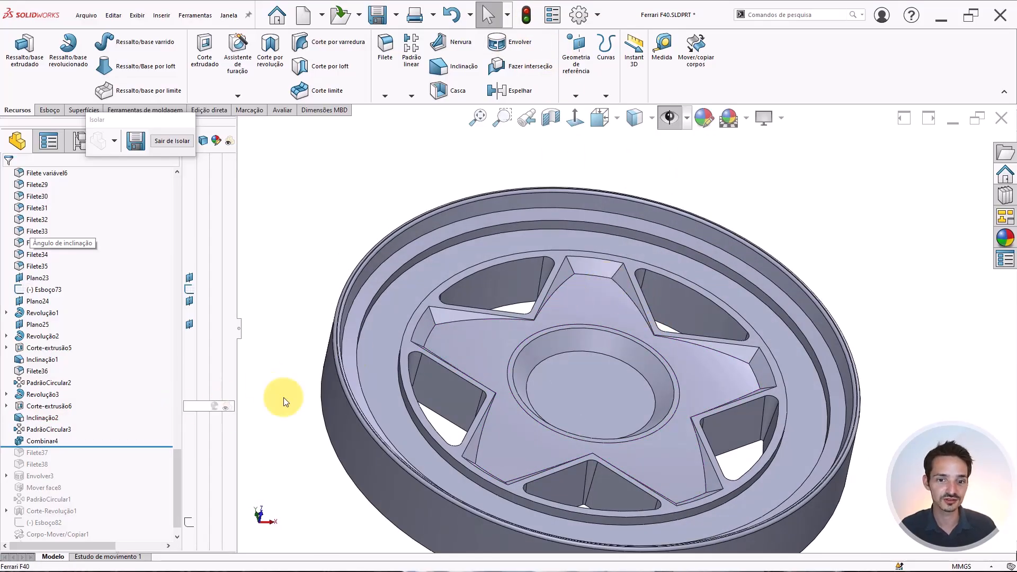
scroll(611, 282, "down", 2)
middle_click_drag(612, 282, 595, 411)
scroll(603, 400, "up", 4)
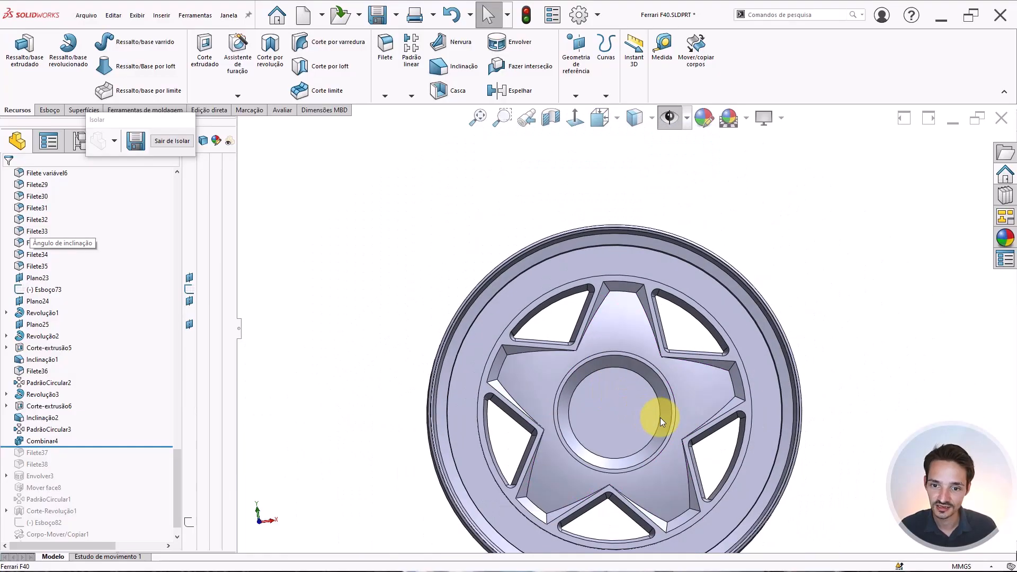
middle_click_drag(660, 418, 617, 304)
scroll(613, 334, "down", 3)
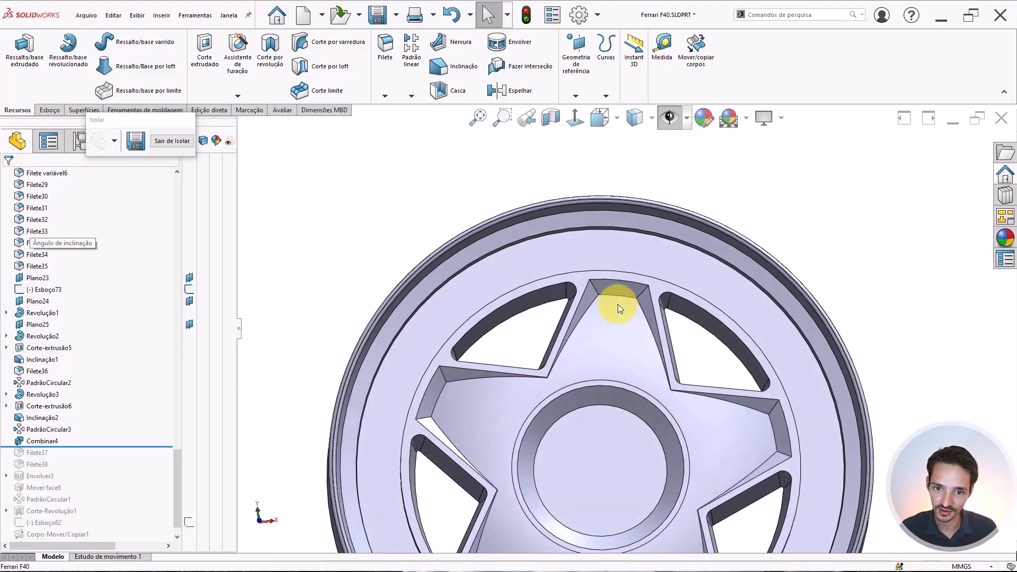
scroll(618, 305, "down", 3)
scroll(662, 428, "up", 3)
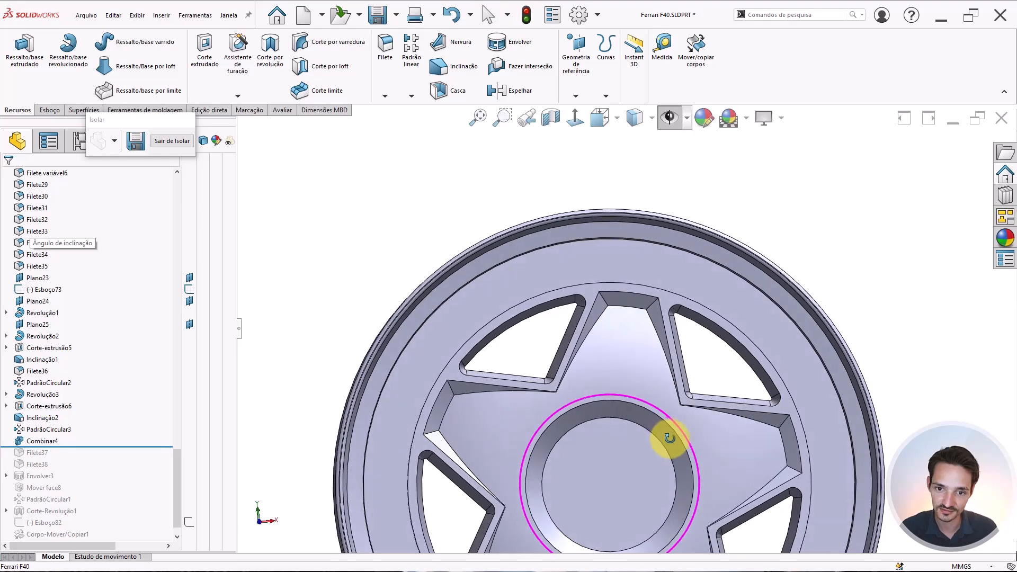
scroll(662, 427, "down", 2)
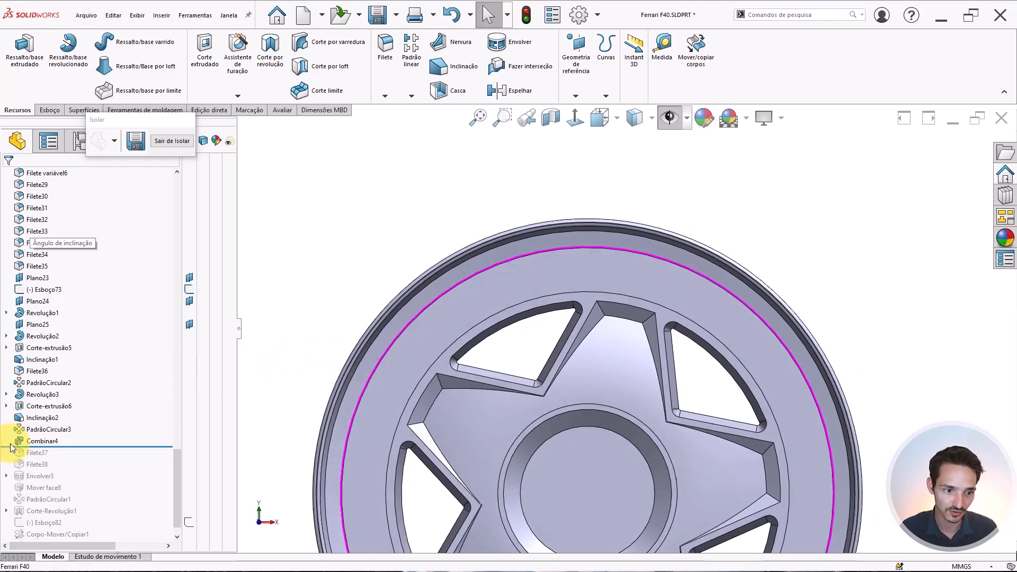
Roll the model forward to include Filete37 and set the radius of its star-tip corner fillets to 0.8 mm.
left_click_drag(76, 445, 41, 456)
left_click(38, 452)
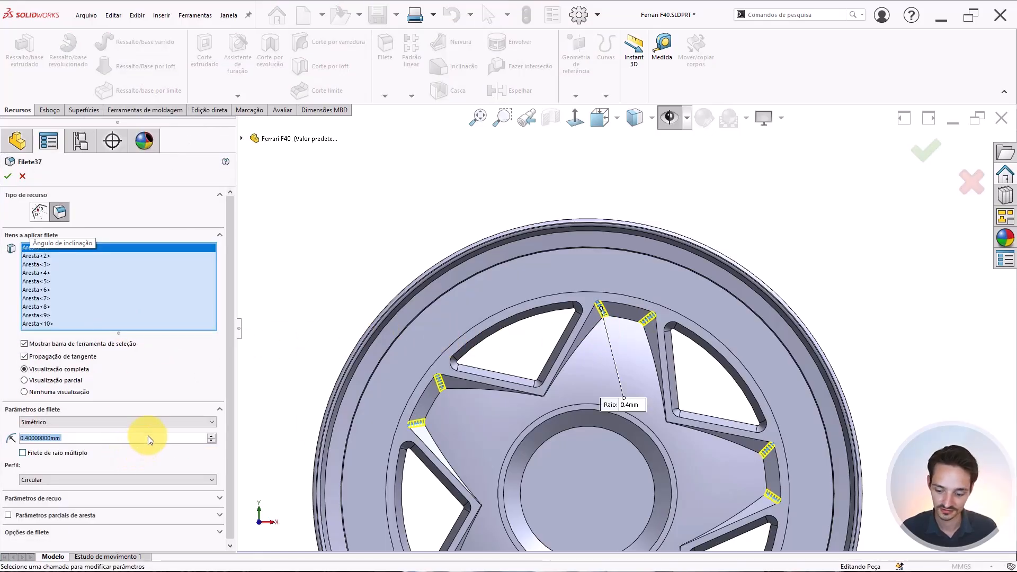
type("0.8")
key("Return")
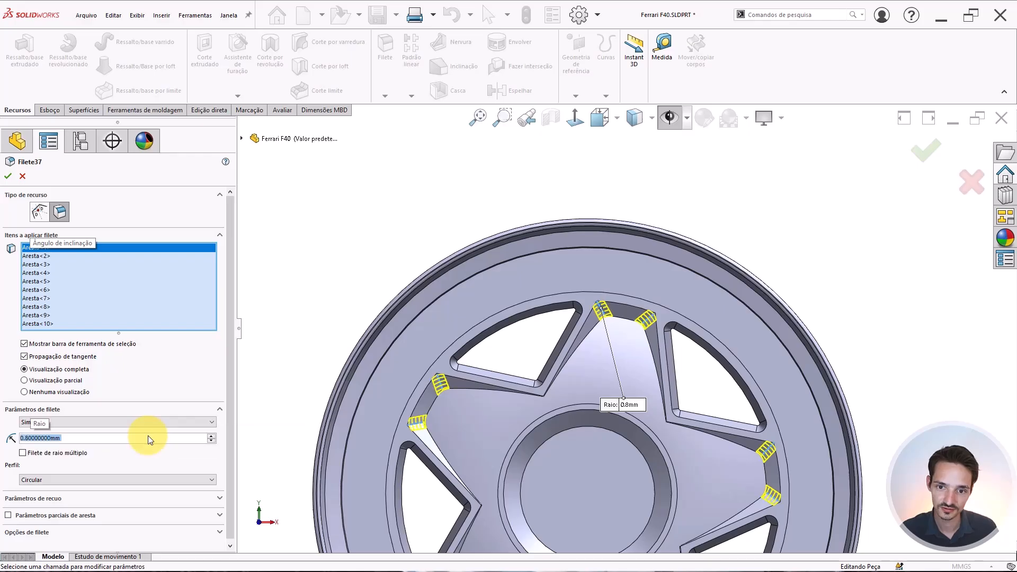
key("Return")
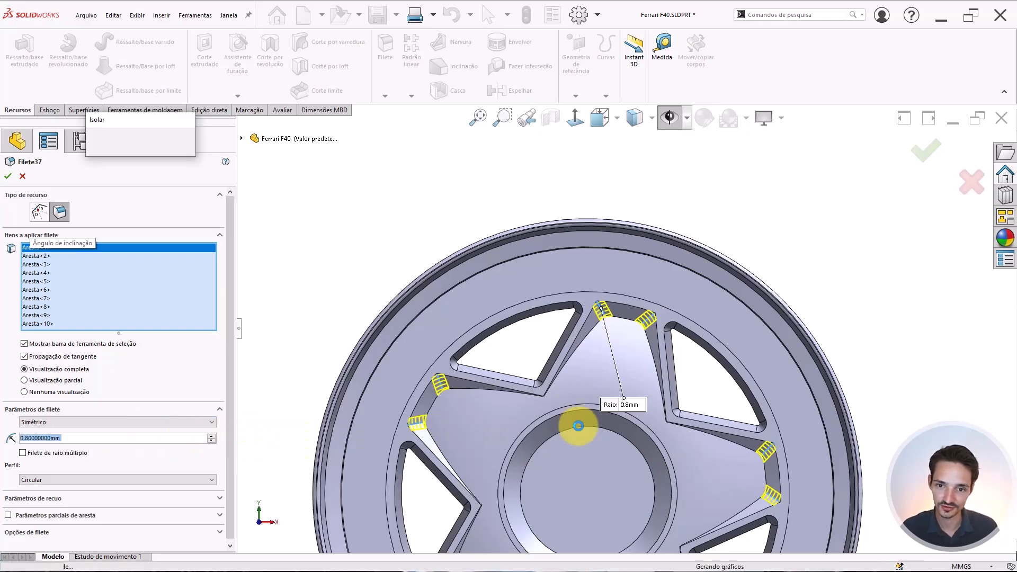
scroll(692, 414, "up", 2)
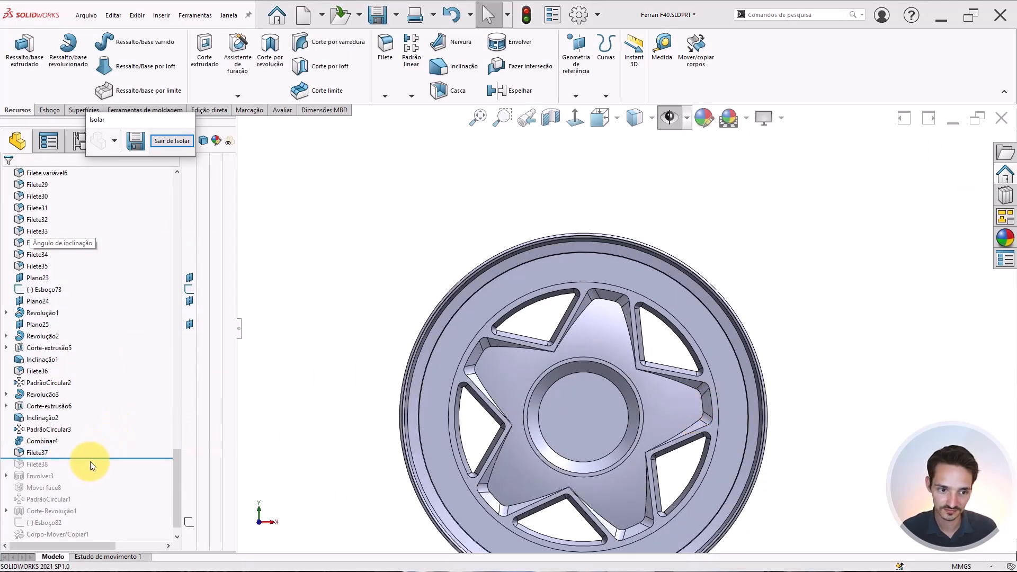
Roll the model forward to include Filete38 and set the radius of its five inner star corner fillets to 1 mm.
left_click_drag(91, 459, 87, 468)
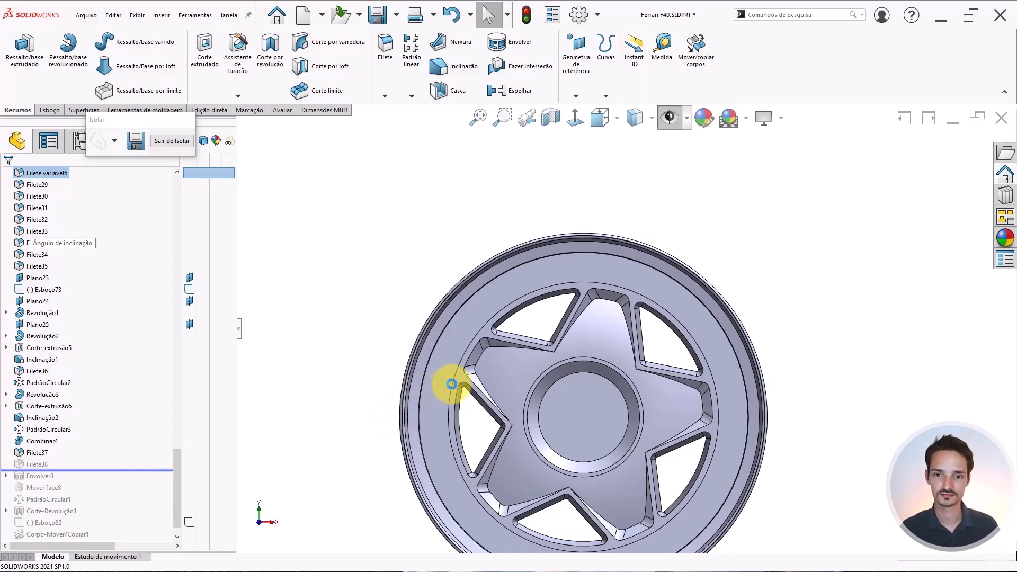
scroll(638, 393, "down", 3)
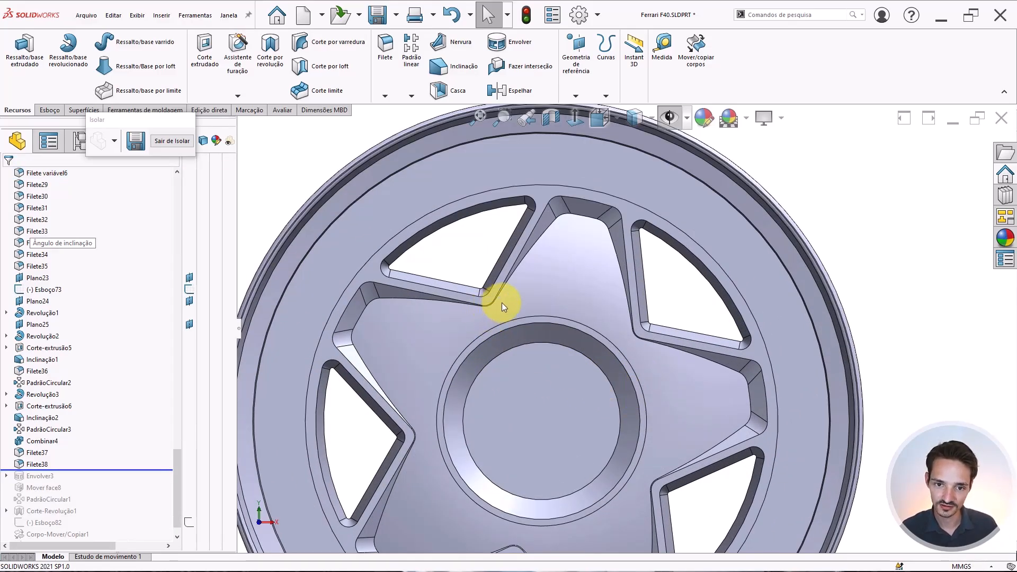
left_click(79, 461)
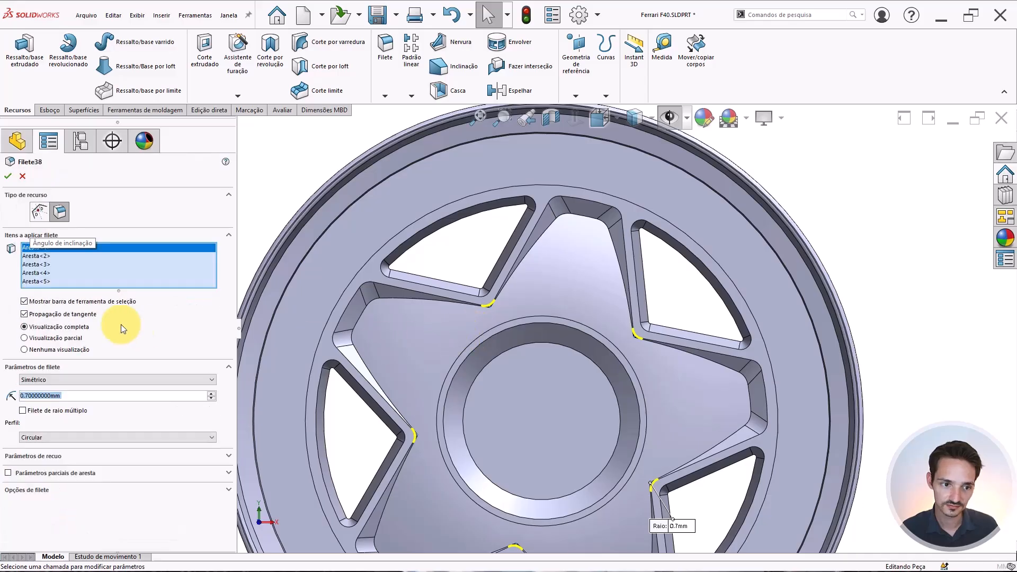
type("1")
key("Return")
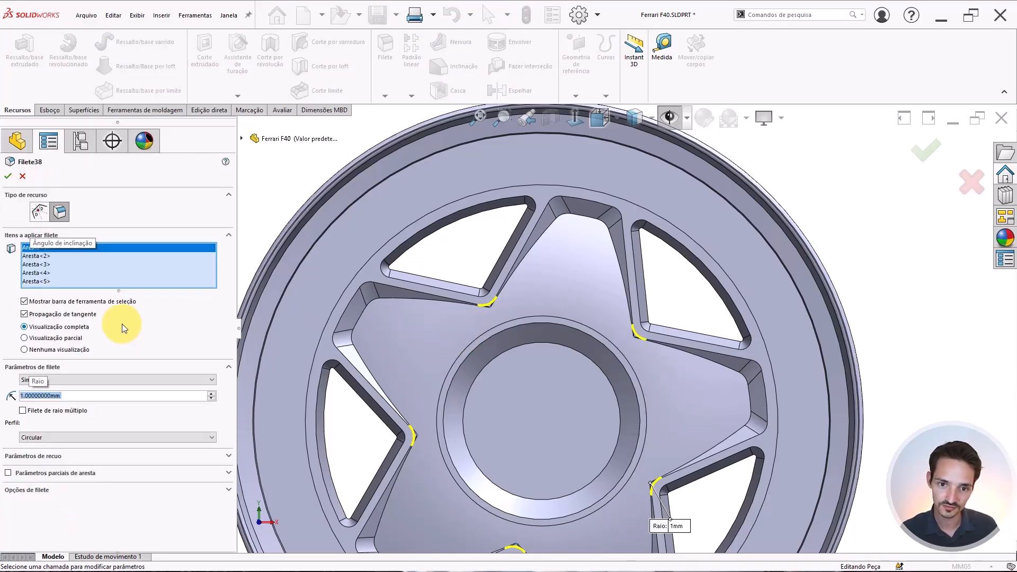
scroll(491, 298, "down", 10)
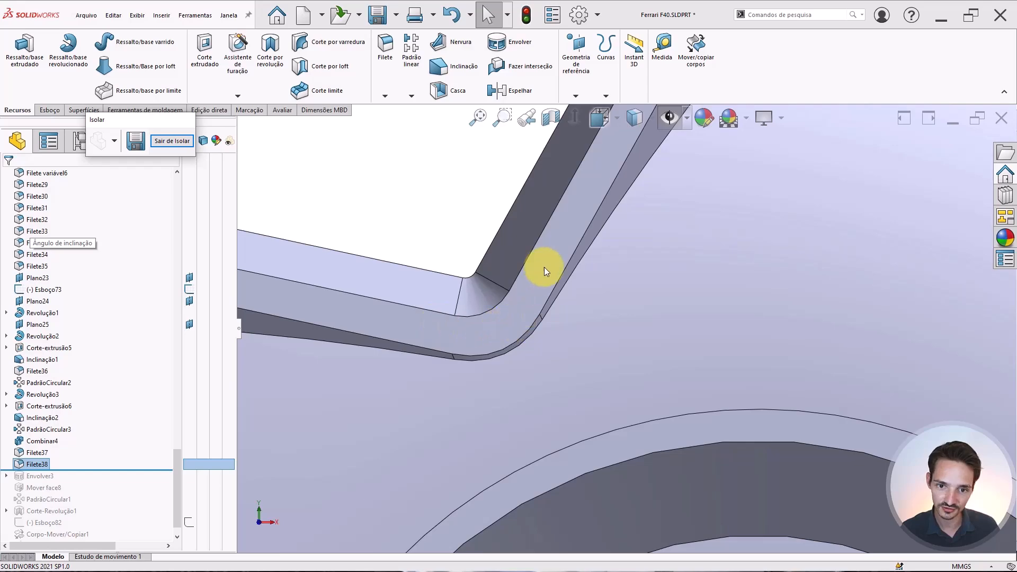
scroll(592, 303, "up", 10)
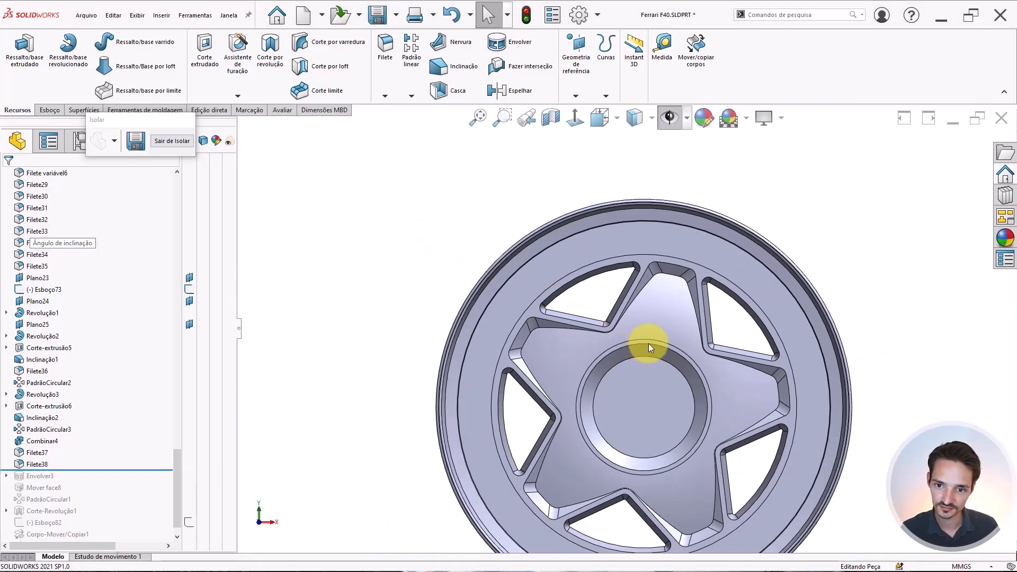
middle_click_drag(648, 343, 735, 326)
scroll(667, 392, "down", 1)
key("ctrl+8")
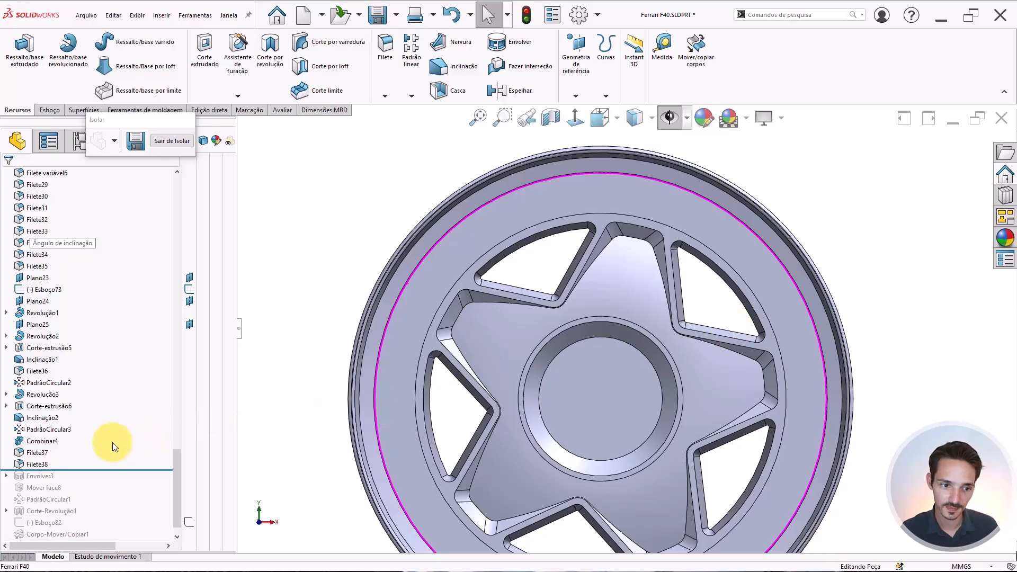
Try rolling the model forward to include Envolver3, and roll back to just below Filete38.
left_click_drag(81, 470, 84, 481)
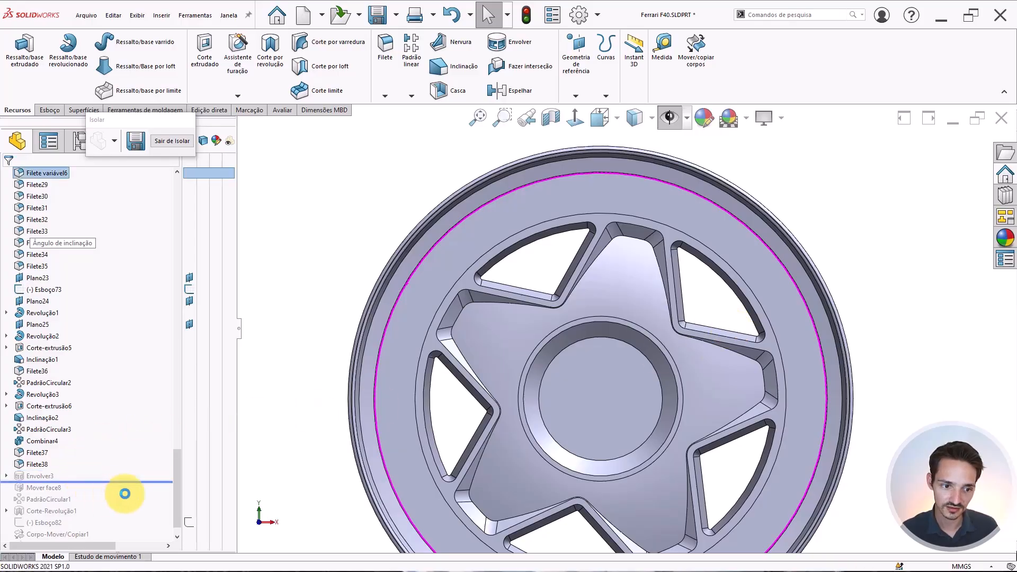
left_click(41, 474)
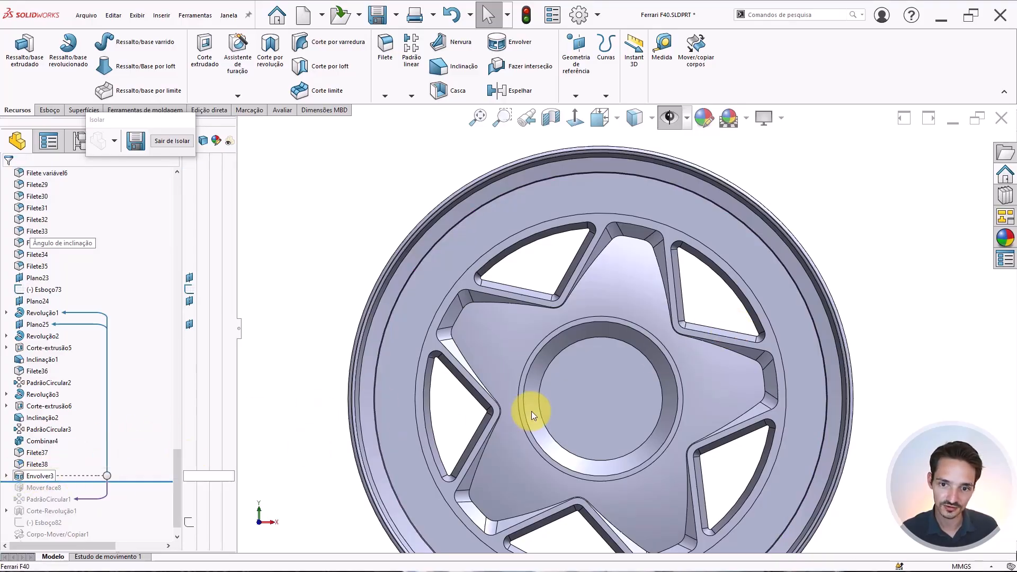
key("f")
left_click(458, 262)
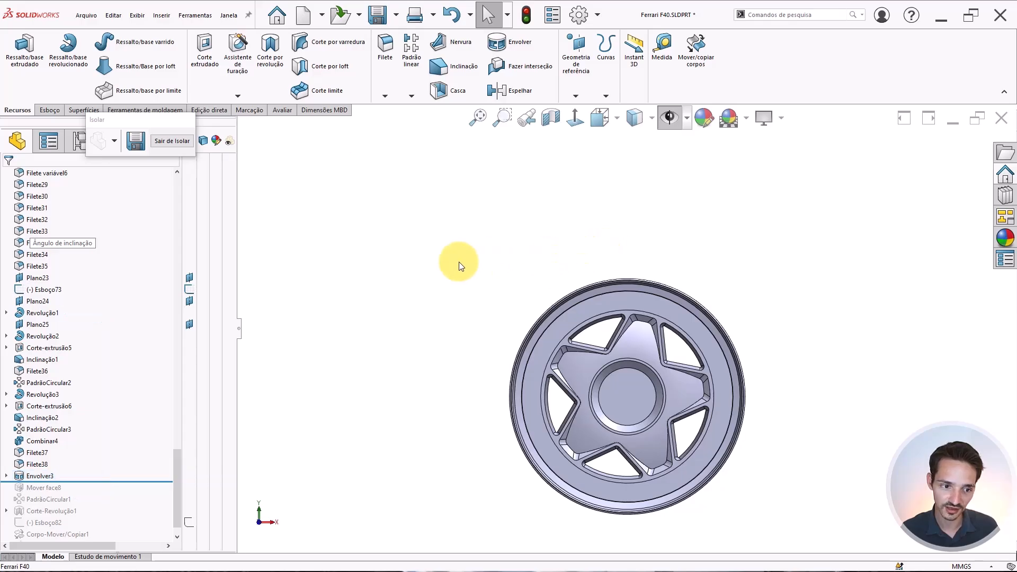
left_click_drag(90, 481, 91, 469)
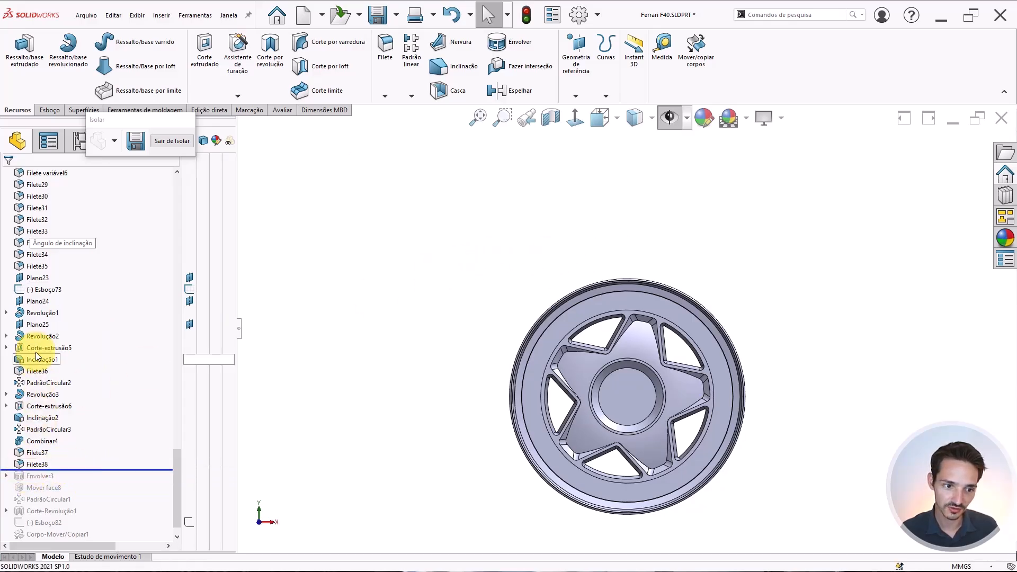
Start a new sketch on the flat circular face at the centre of the wheel hub.
scroll(709, 334, "down", 3)
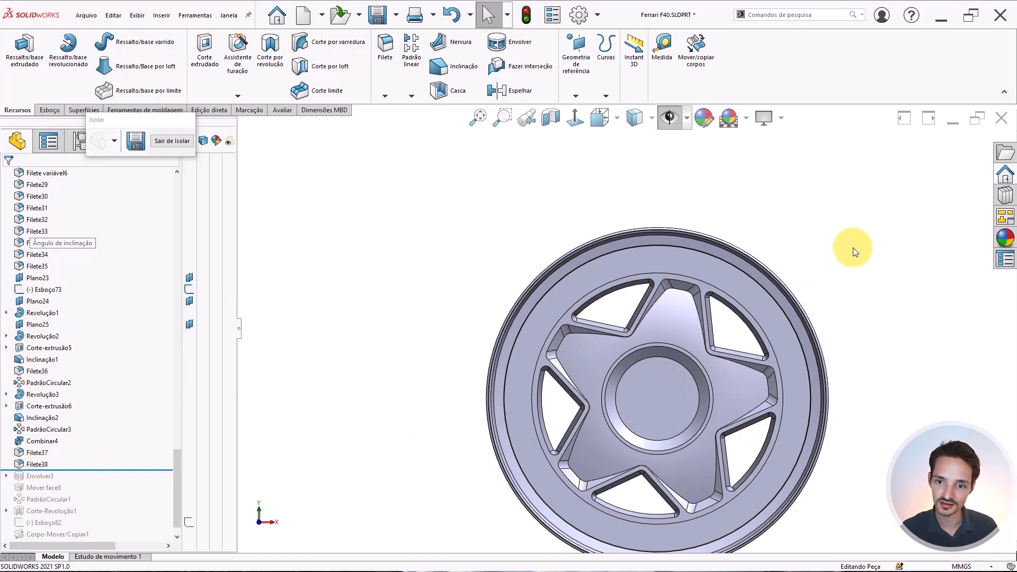
middle_click_drag(771, 336, 790, 359)
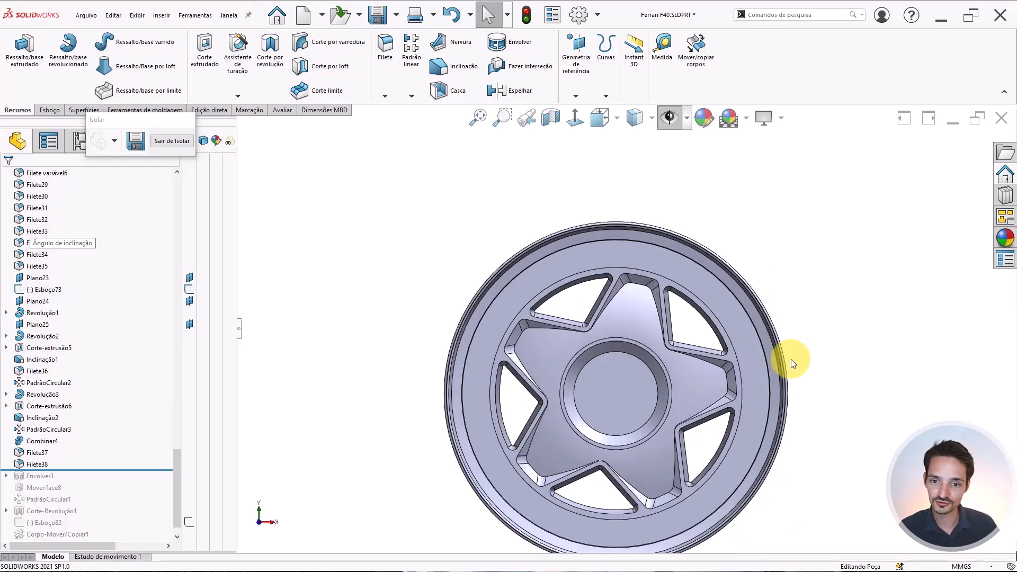
scroll(875, 336, "down", 2)
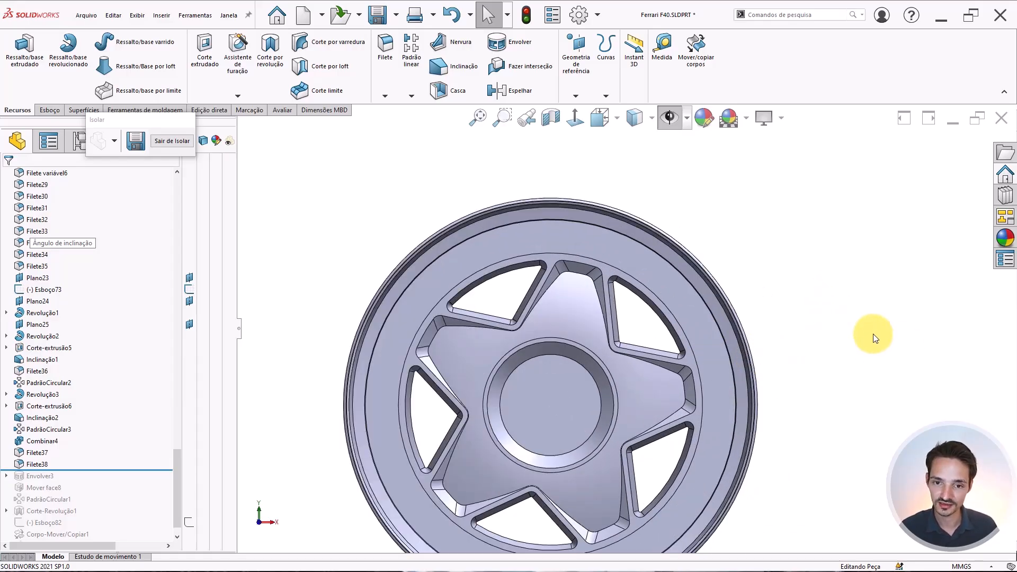
scroll(846, 376, "up", 2)
scroll(847, 376, "down", 2)
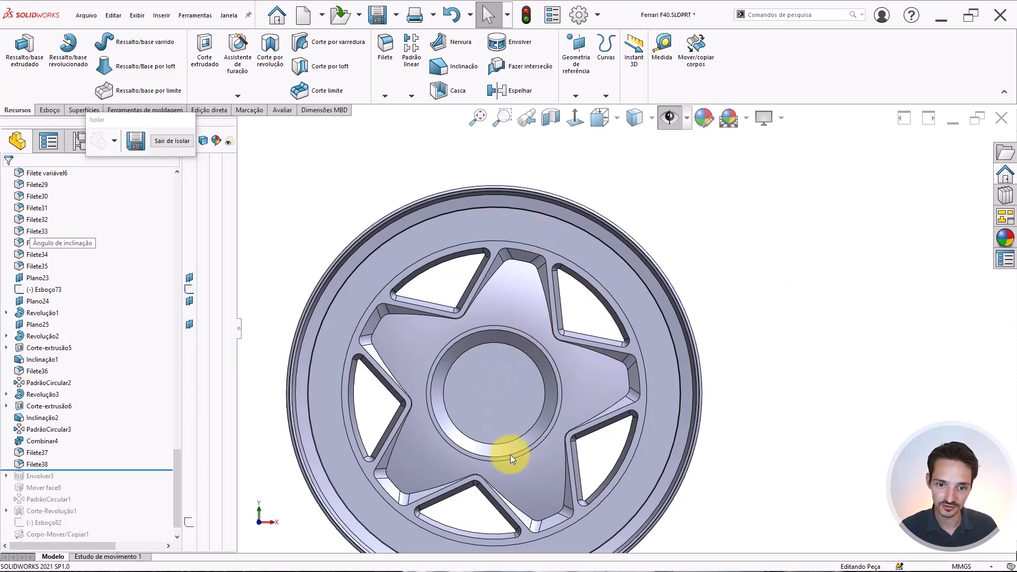
scroll(493, 390, "down", 2)
scroll(551, 345, "down", 2)
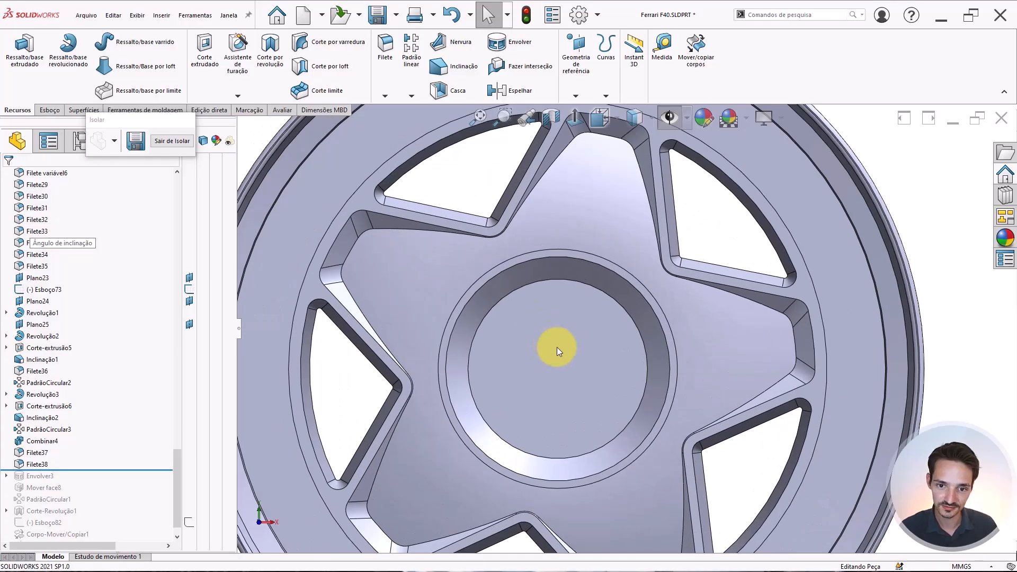
left_click(557, 348)
left_click(605, 315)
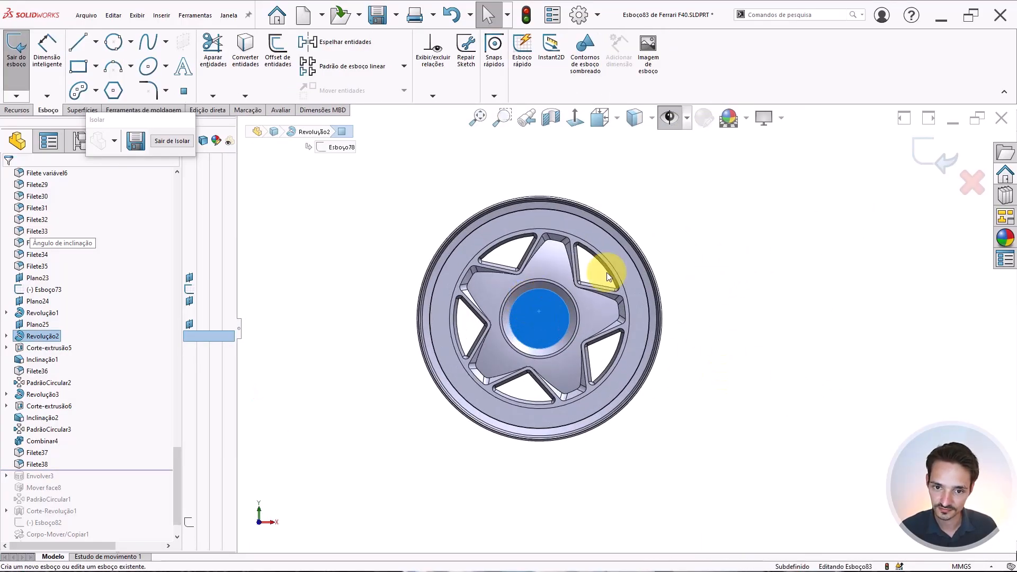
Sketch a circle about 2.5 mm in diameter at the centre of the wheel hub face.
key("c")
scroll(557, 297, "down", 4)
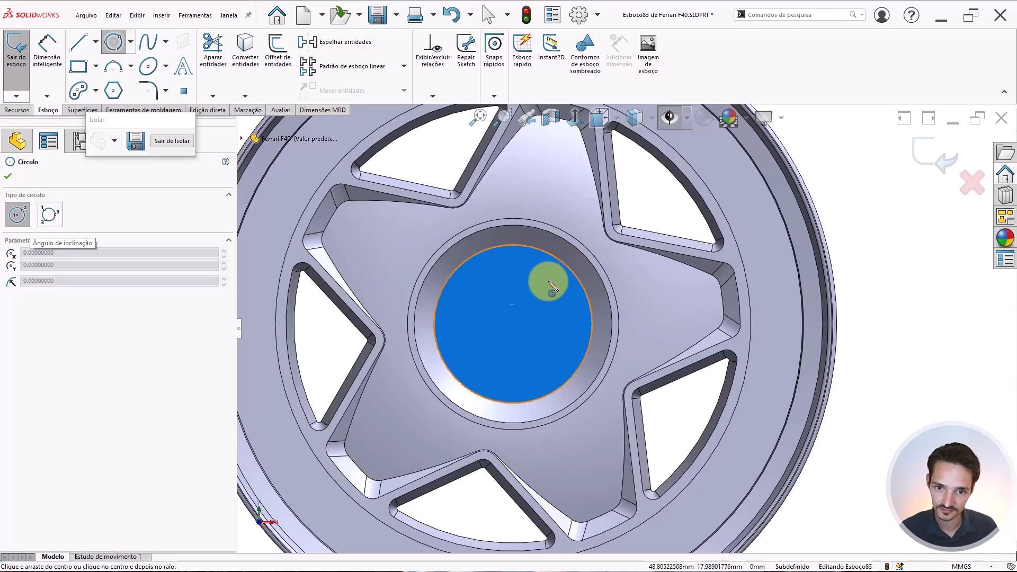
left_click_drag(513, 324, 529, 295)
key("Escape")
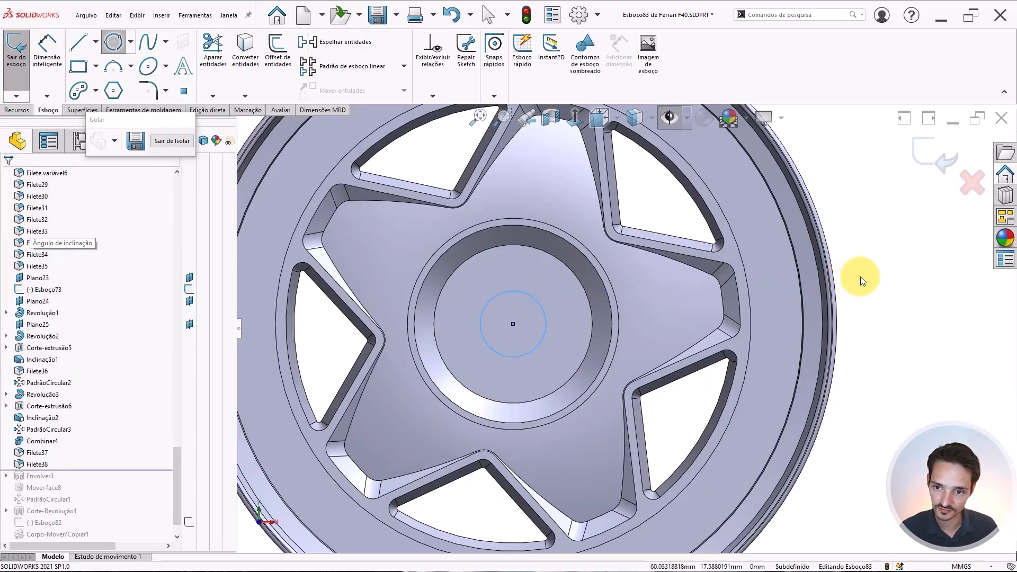
right_click_drag(860, 276, 861, 267)
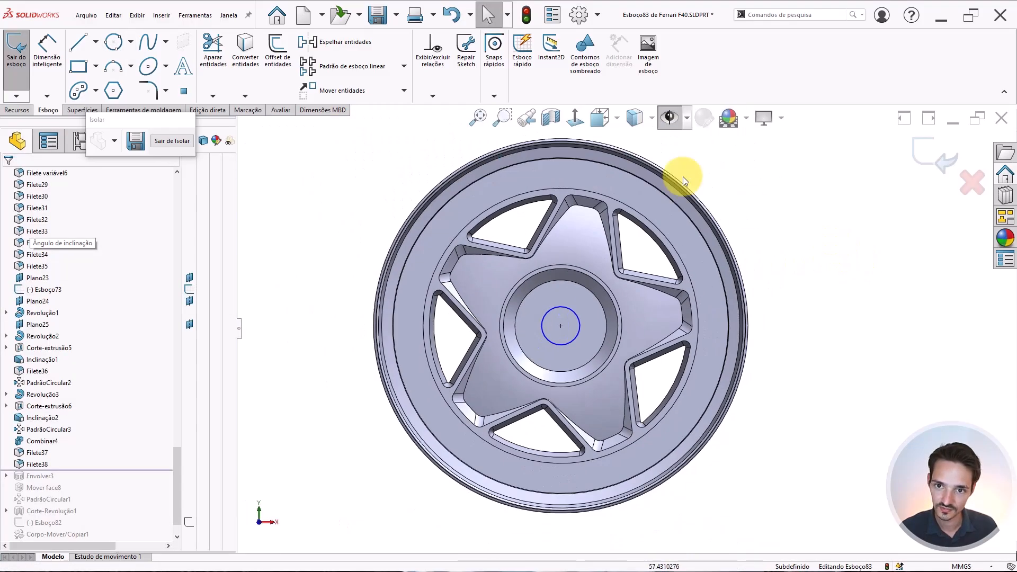
Show the hidden reference photo and switch the model to an unshaded line display to compare the hub with it.
left_click(669, 121)
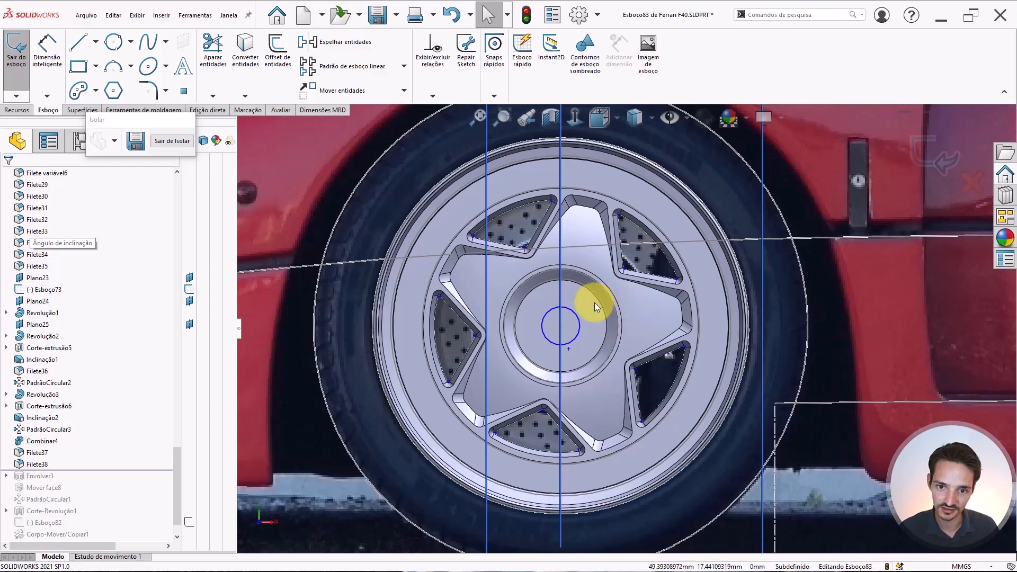
left_click(635, 118)
left_click(636, 245)
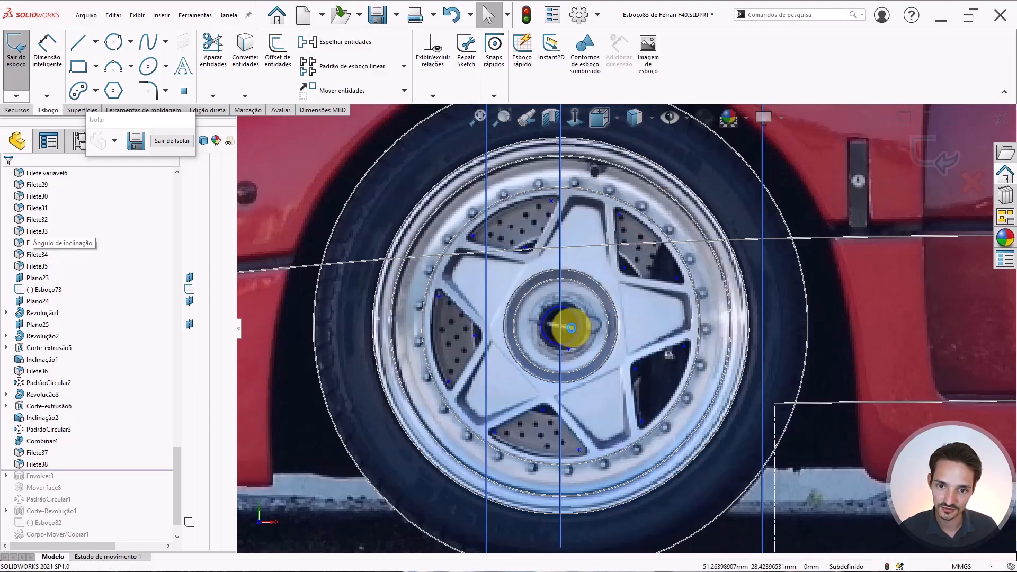
left_click(574, 298)
scroll(574, 297, "down", 3)
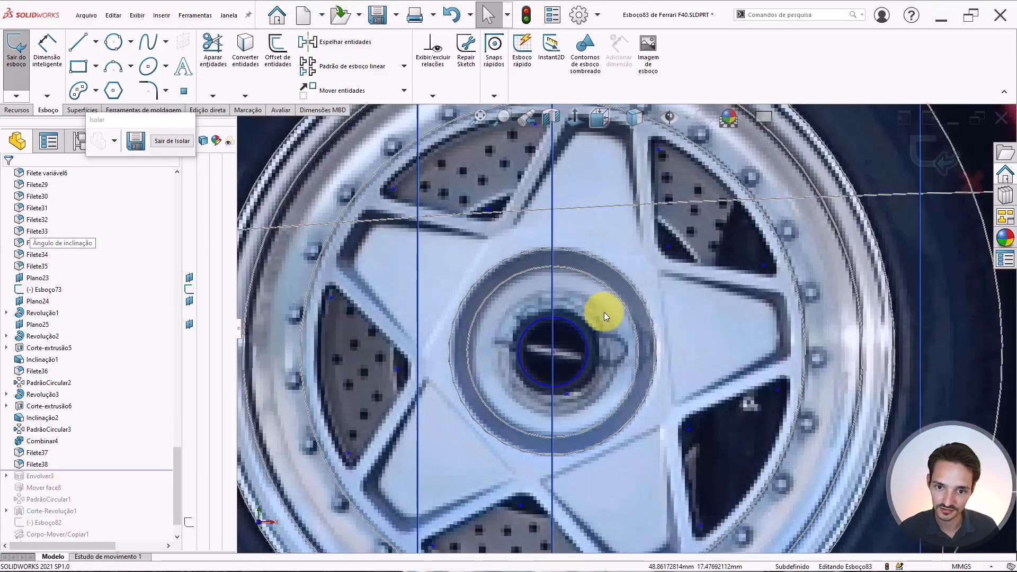
Dimension the hub circle's diameter and set it to 4 mm.
right_click_drag(612, 317, 609, 271)
scroll(584, 320, "down", 4)
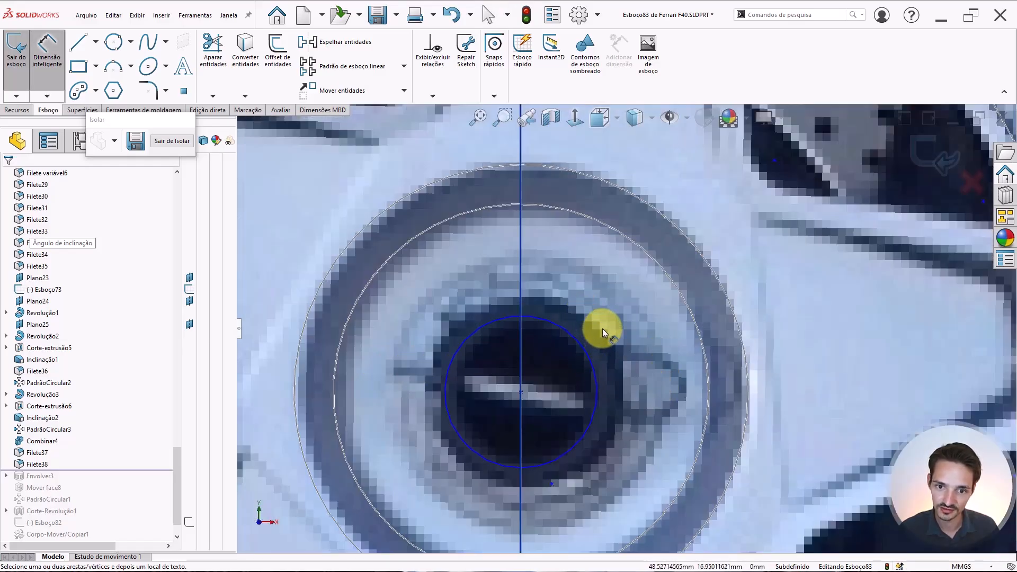
left_click(570, 332)
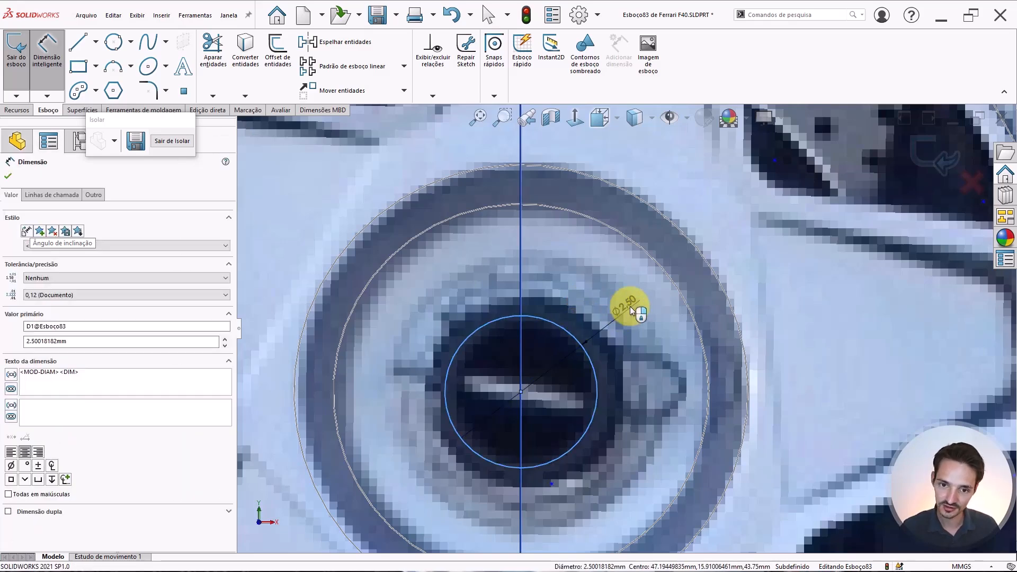
left_click(632, 310)
type("4")
key("Return")
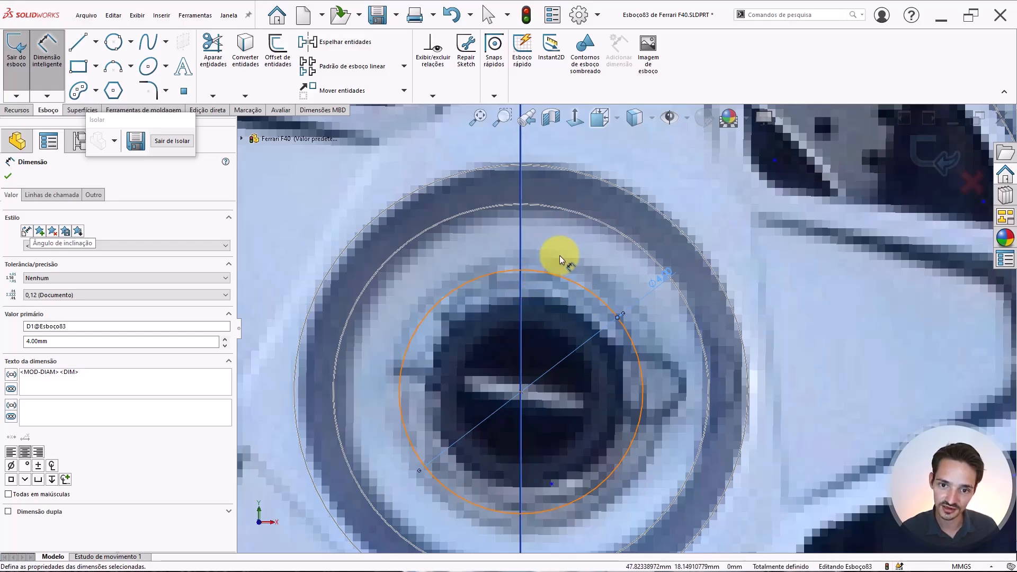
Enlarge the hub circle's diameter to 4.5 mm and readjust it to 4.8 mm against the reference photo.
left_click(654, 278)
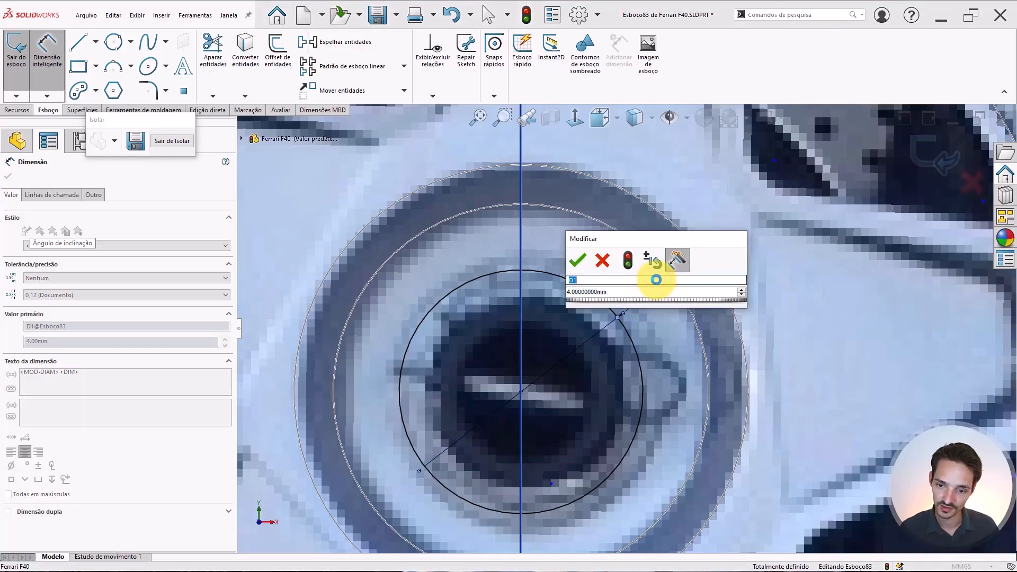
type("4.5@Esboço83")
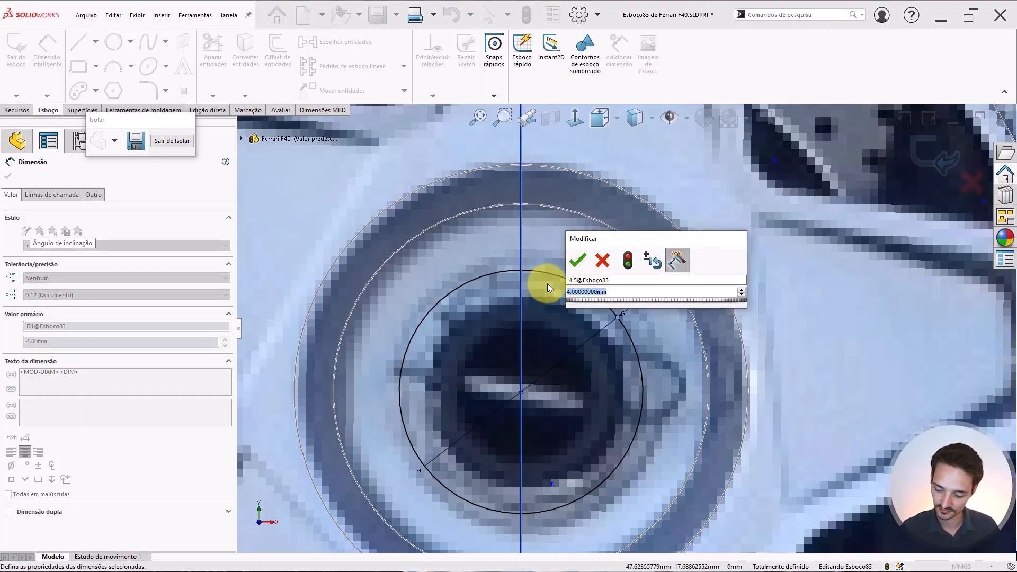
key("Return")
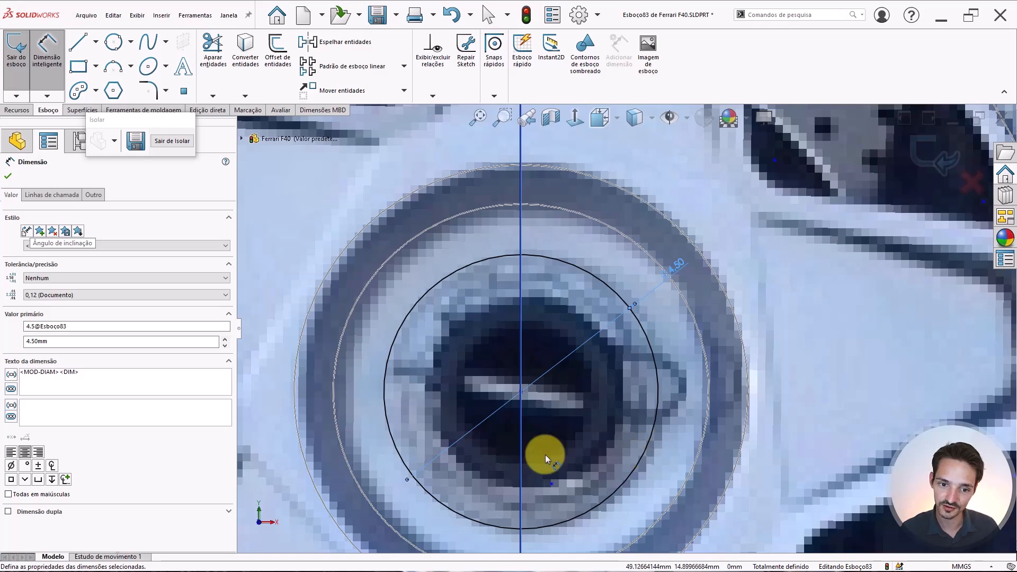
double_click(674, 273)
key("Return")
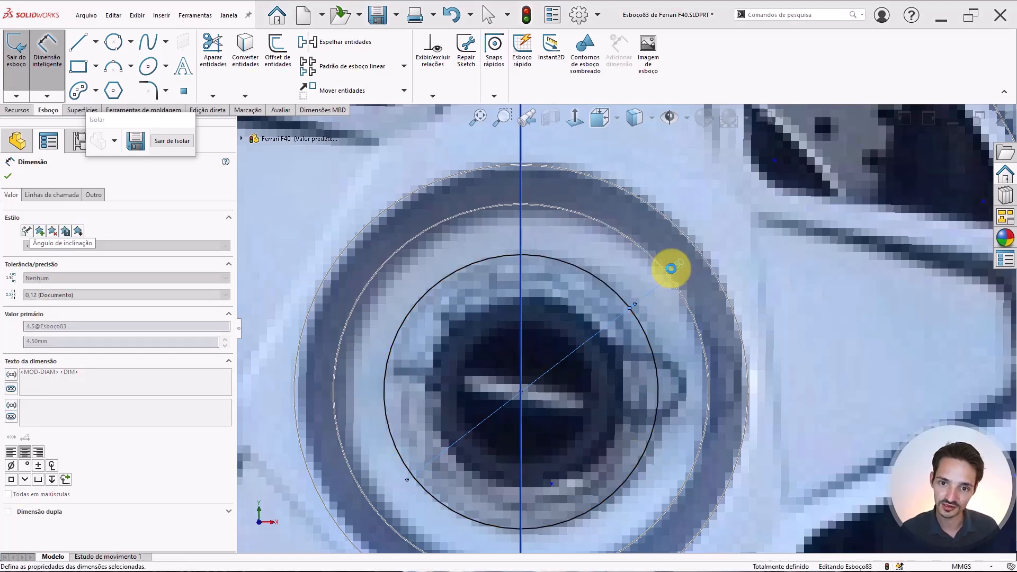
key("Escape")
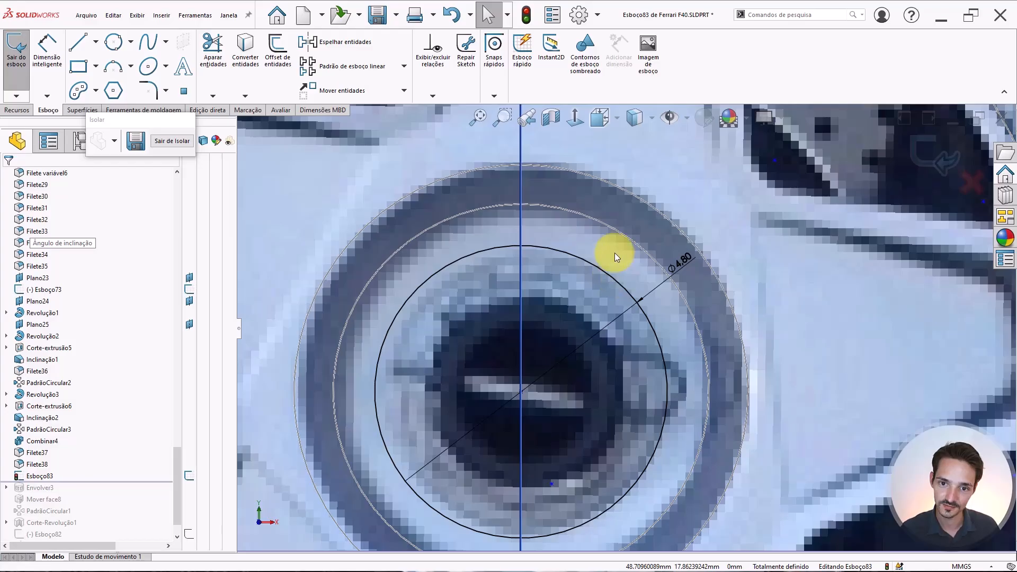
Hide the reference photo and return the wheel to shaded display with edges.
key("z")
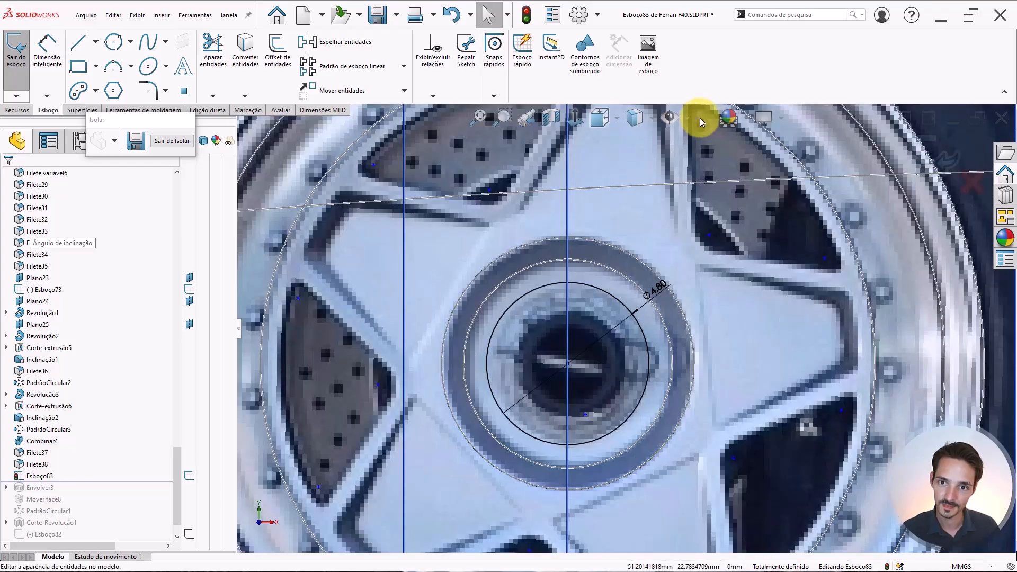
key("z")
left_click(671, 118)
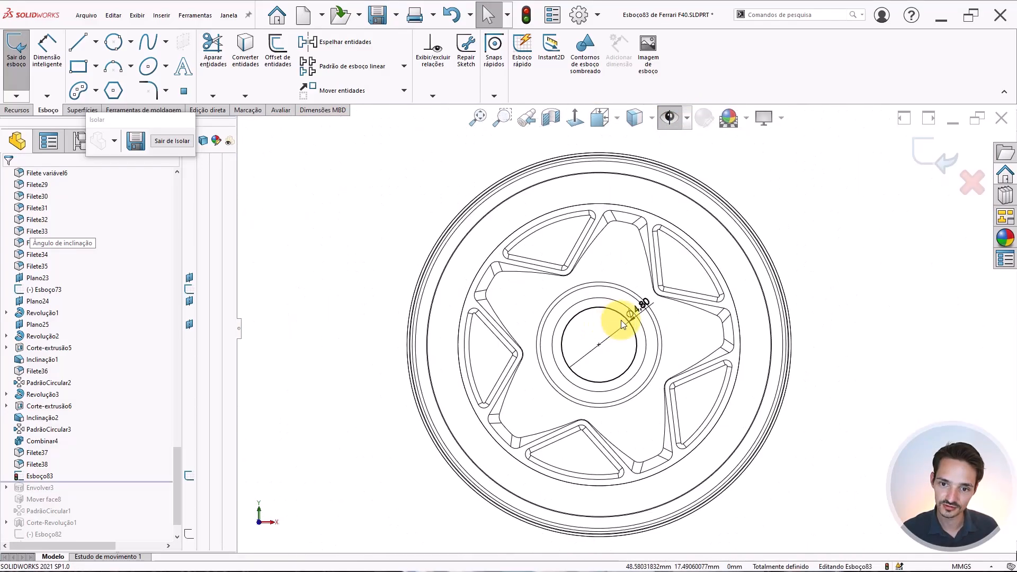
scroll(598, 341, "down", 5)
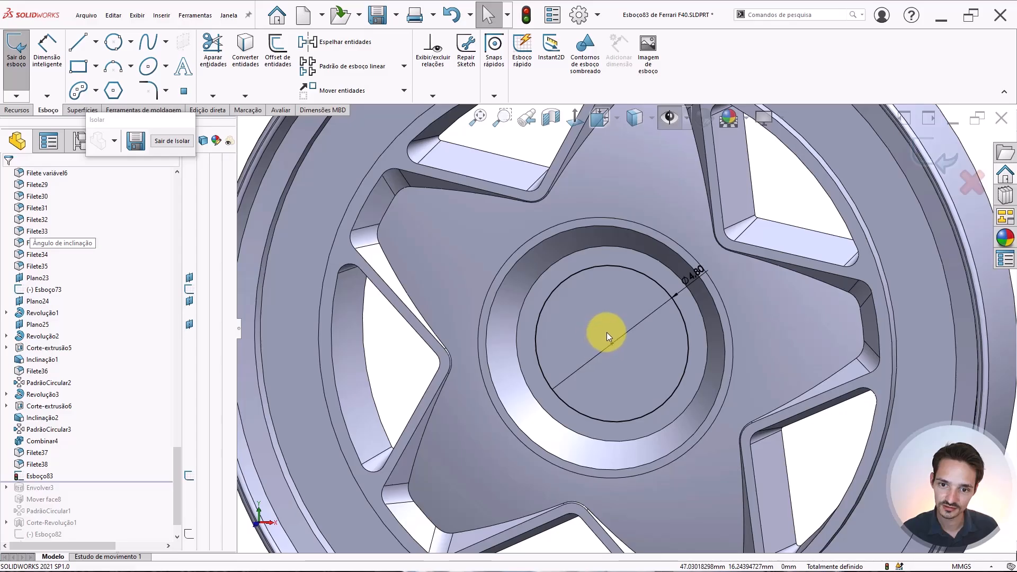
Set the hub circle's diameter to 4.5 mm and check its fit inside the hub recess.
middle_click_drag(614, 321, 636, 307)
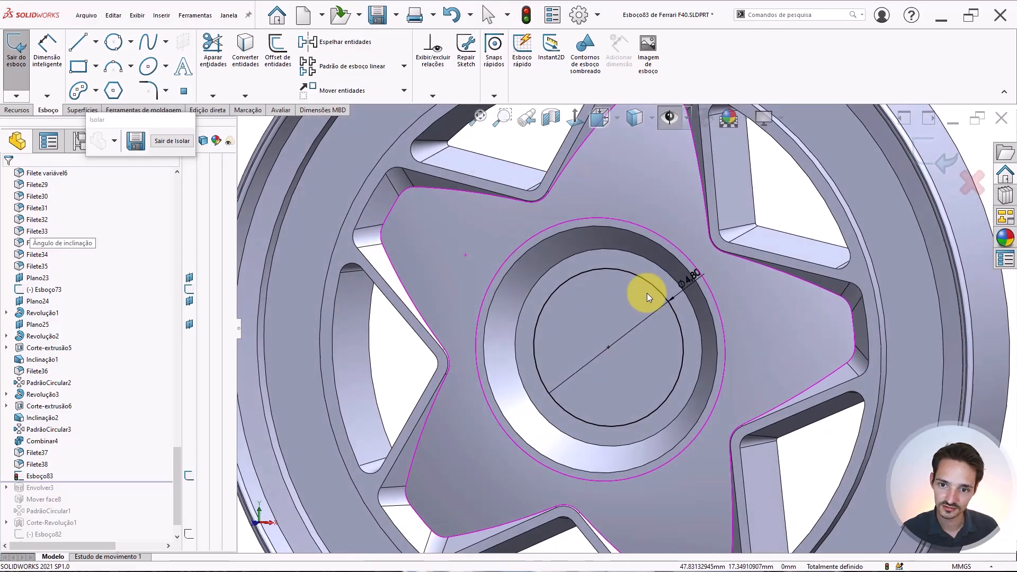
double_click(690, 273)
type("4.5")
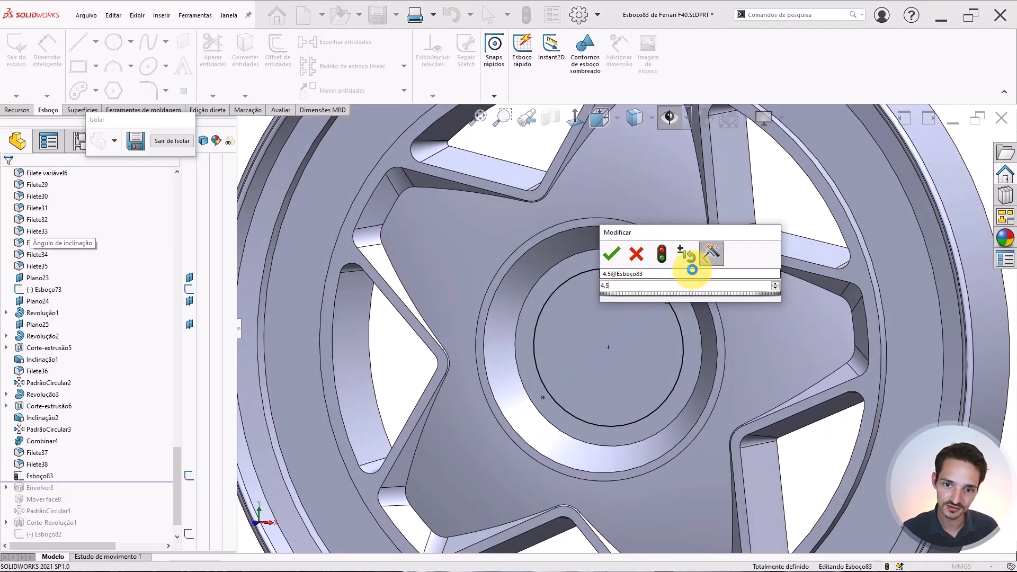
key("Return")
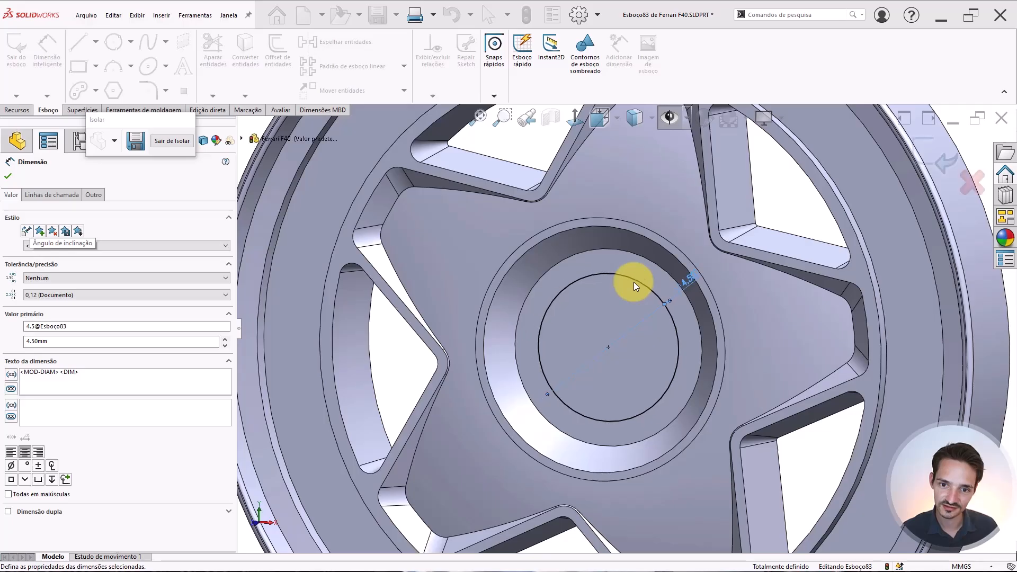
scroll(574, 324, "up", 5)
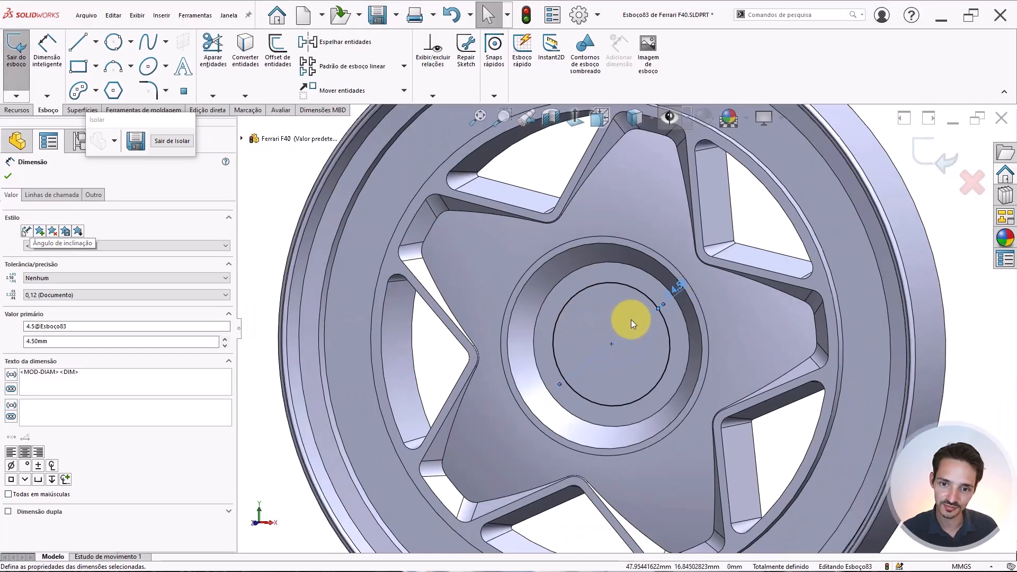
middle_click_drag(631, 320, 597, 332)
scroll(651, 329, "down", 4)
middle_click_drag(598, 286, 628, 296)
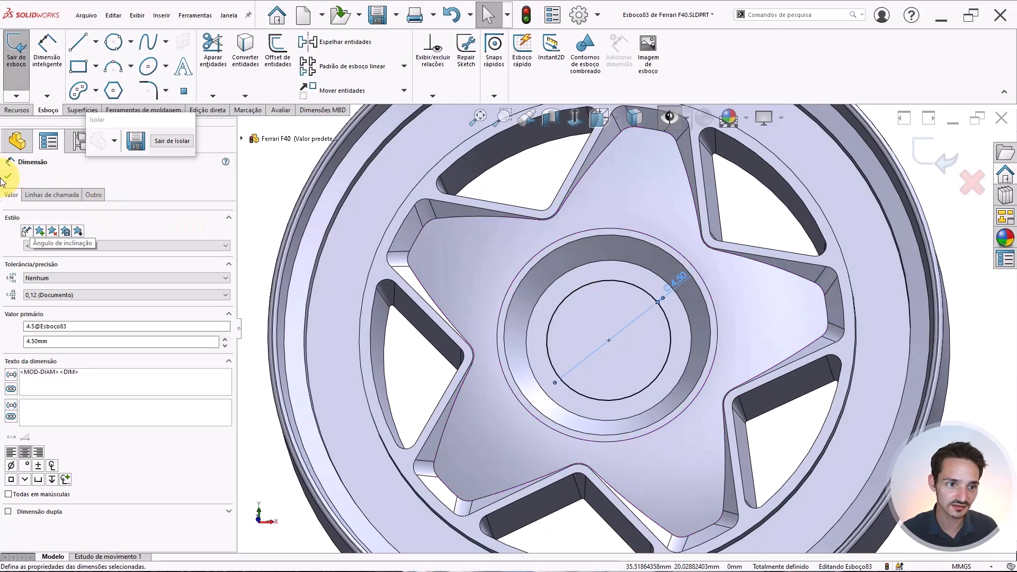
left_click(8, 175)
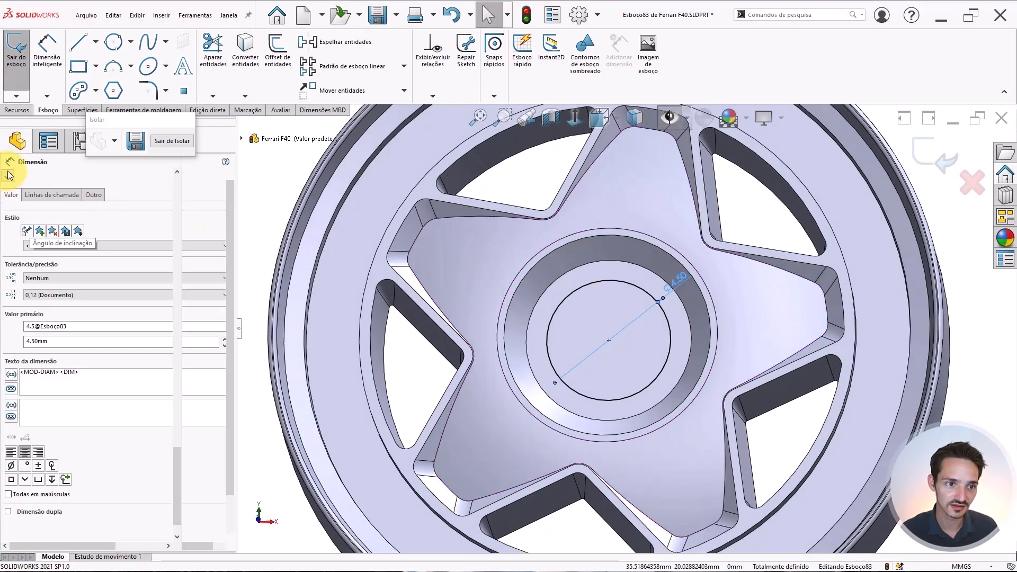
Set up a boss extrusion of the hub circle with a 1 mm depth and result merging turned off.
left_click(14, 109)
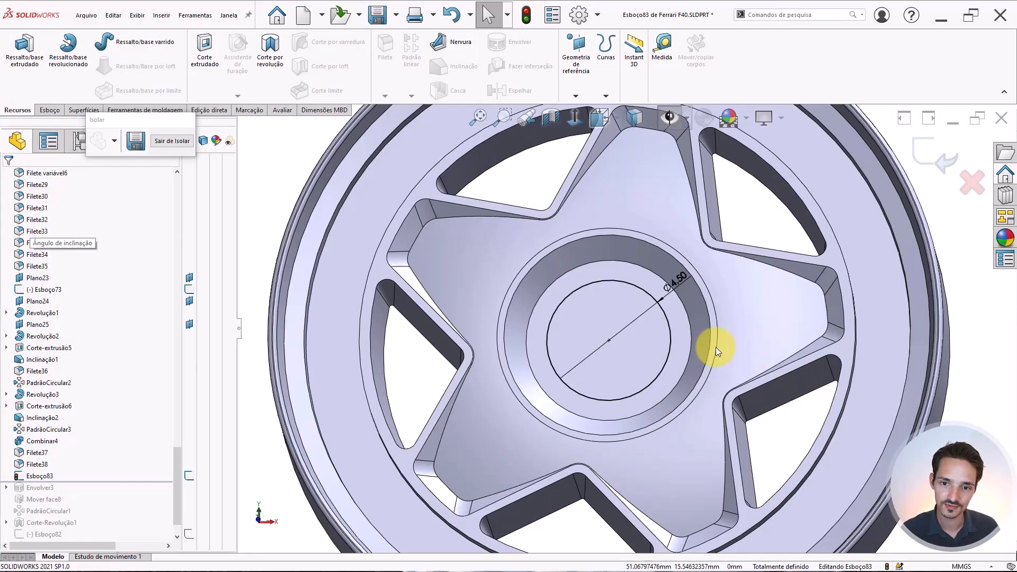
left_click(24, 48)
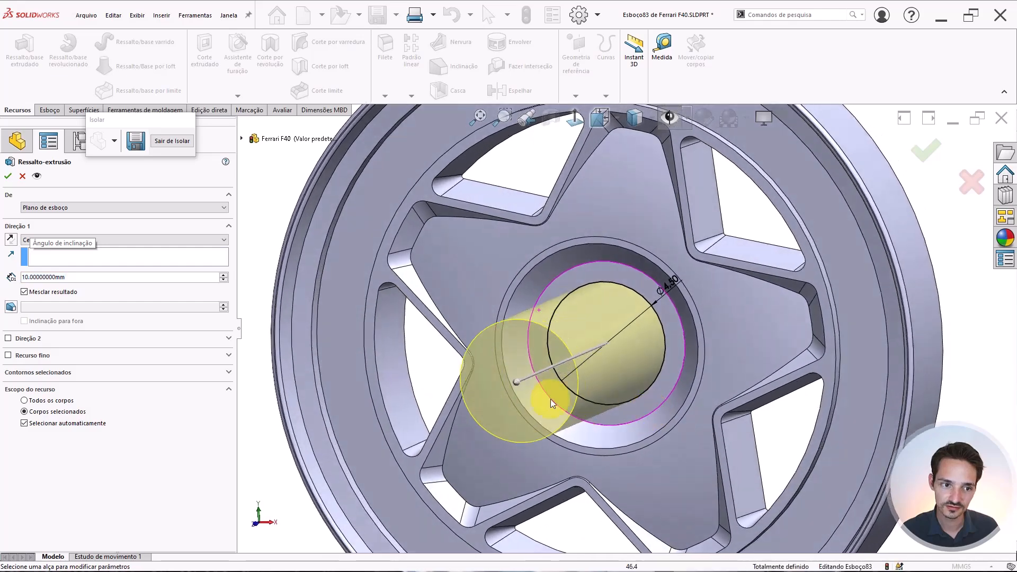
left_click(127, 278)
type("1")
key("Return")
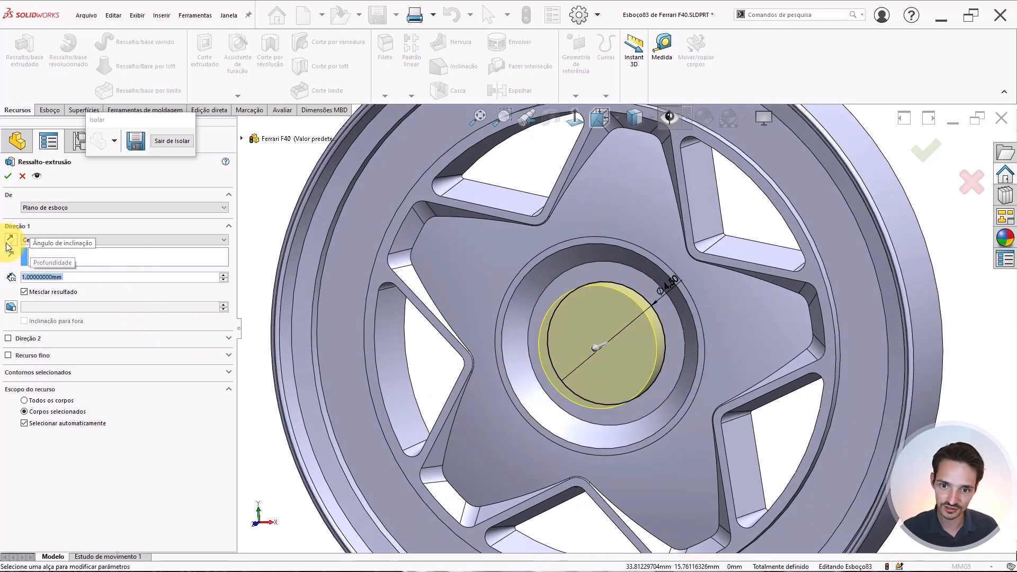
left_click(26, 293)
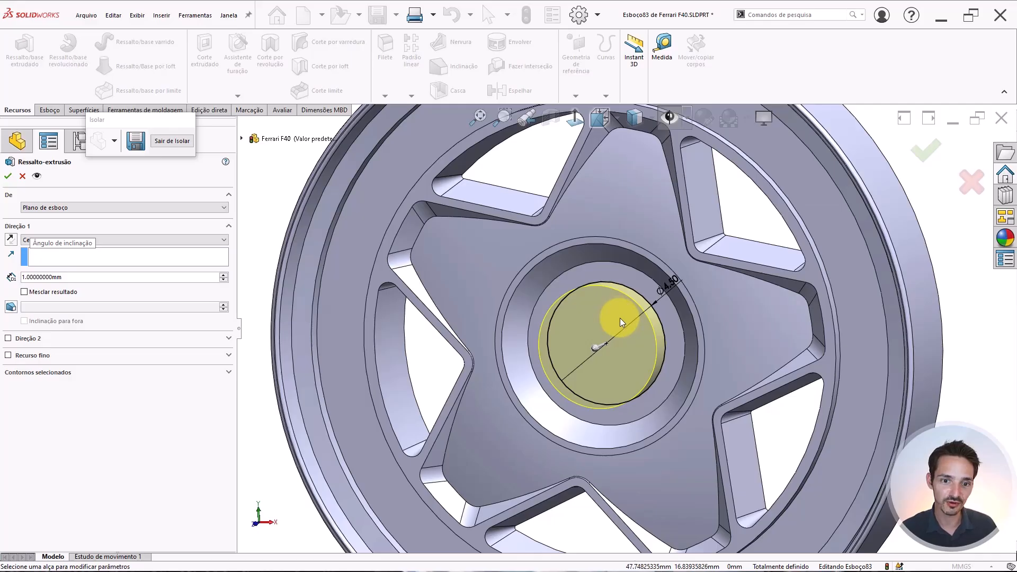
Reduce the hub boss extrusion depth to 0.5 mm and create the separate body.
scroll(643, 323, "down", 3)
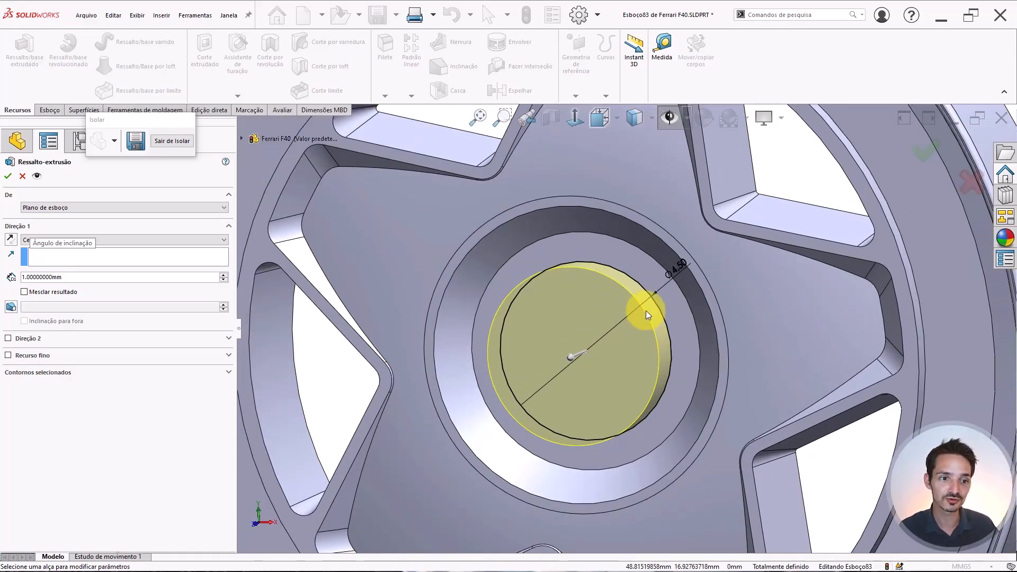
mouse_move(596, 328)
middle_mouse_down()
mouse_move(621, 300)
mouse_move(600, 316)
middle_mouse_up()
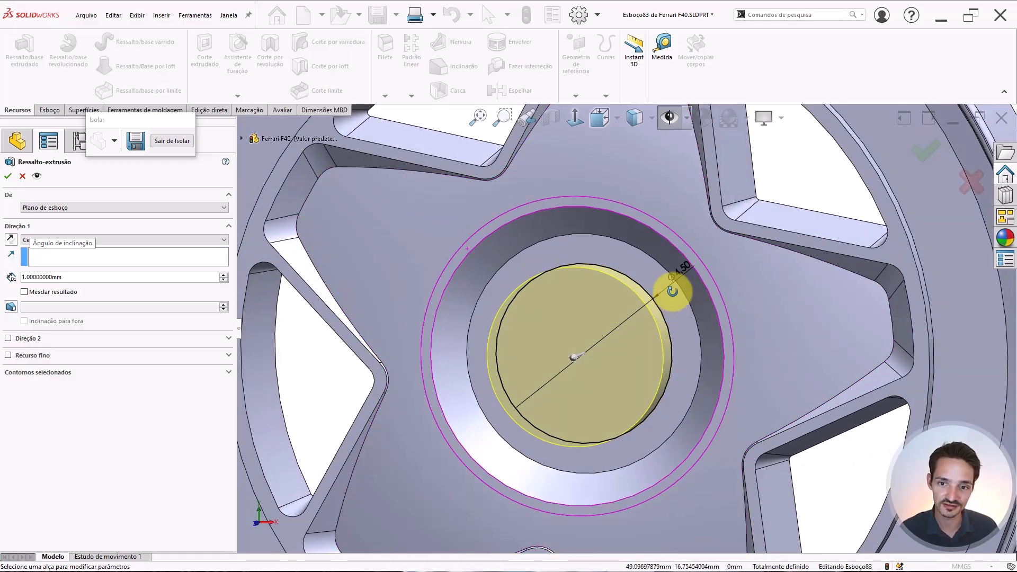
middle_click_drag(676, 288, 642, 140)
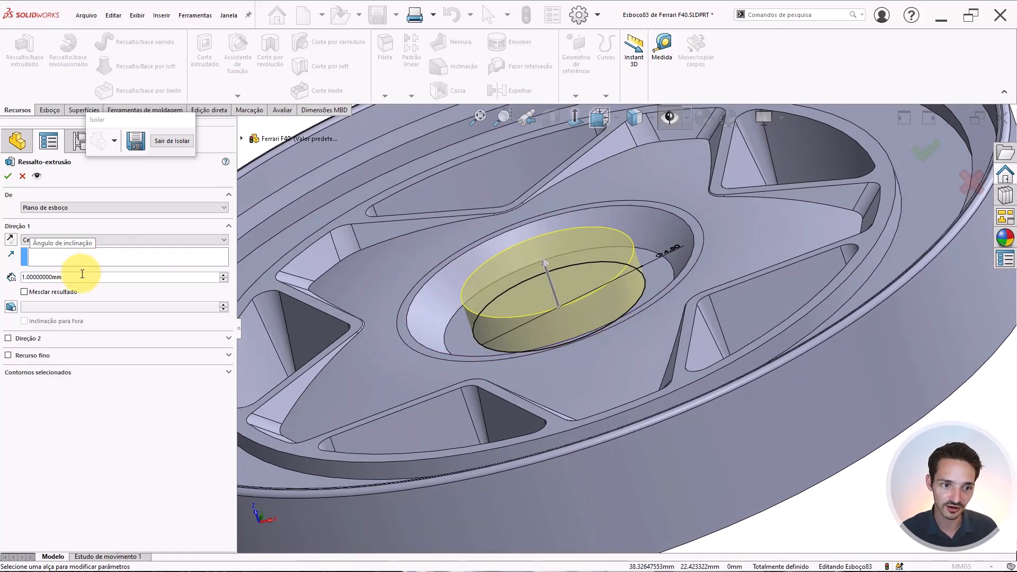
double_click(29, 276)
type("5")
key("Return")
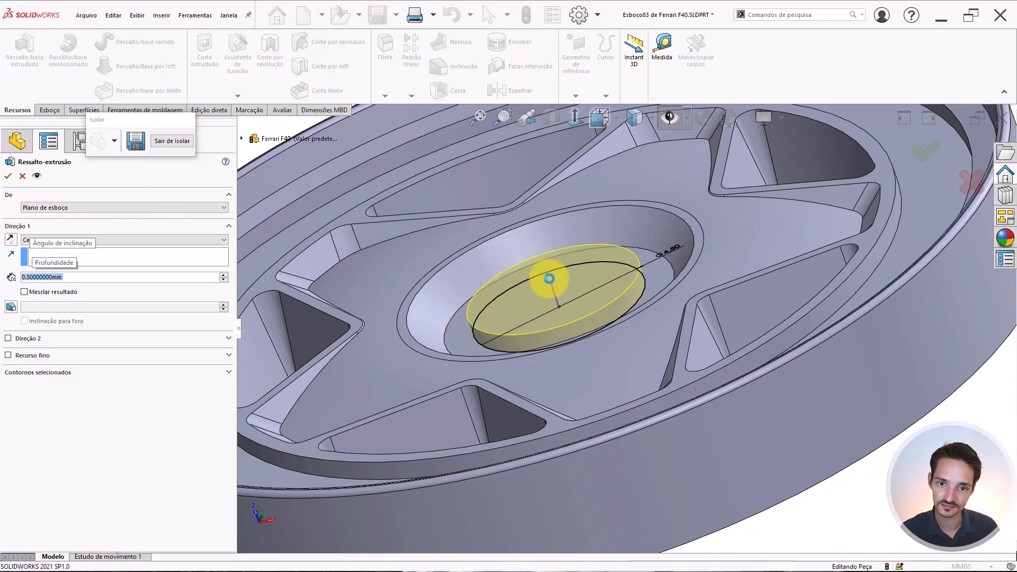
key("Return")
Start a new sketch on the flat circular front face of the extruded hub boss.
key("ctrl+1")
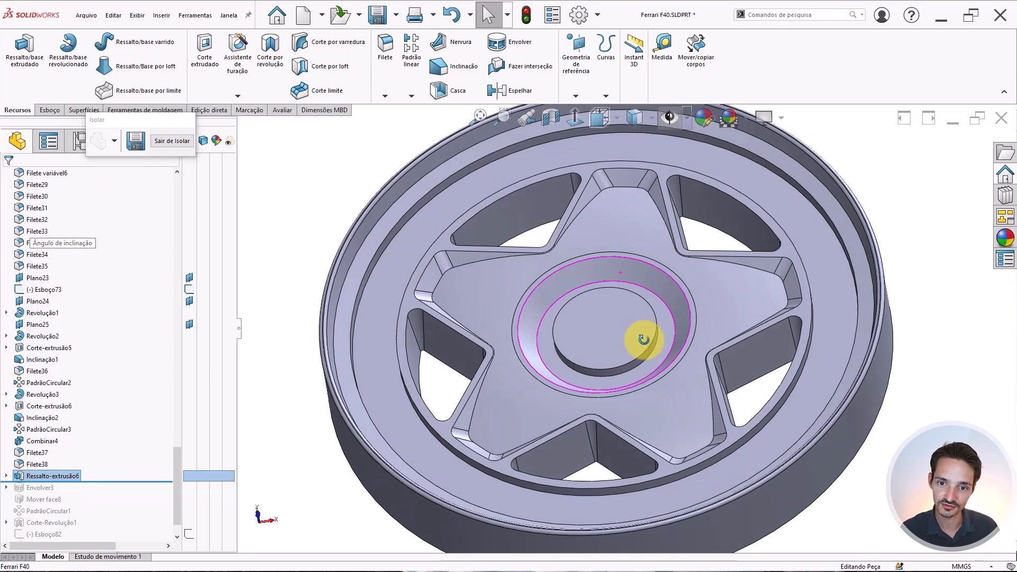
scroll(638, 313, "down", 5)
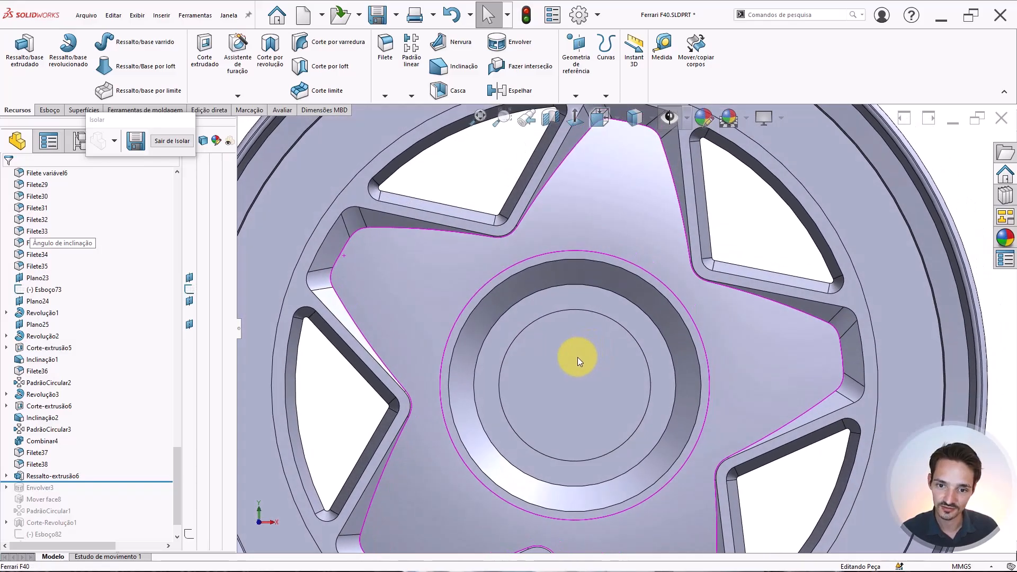
left_click(578, 357)
left_click(593, 339)
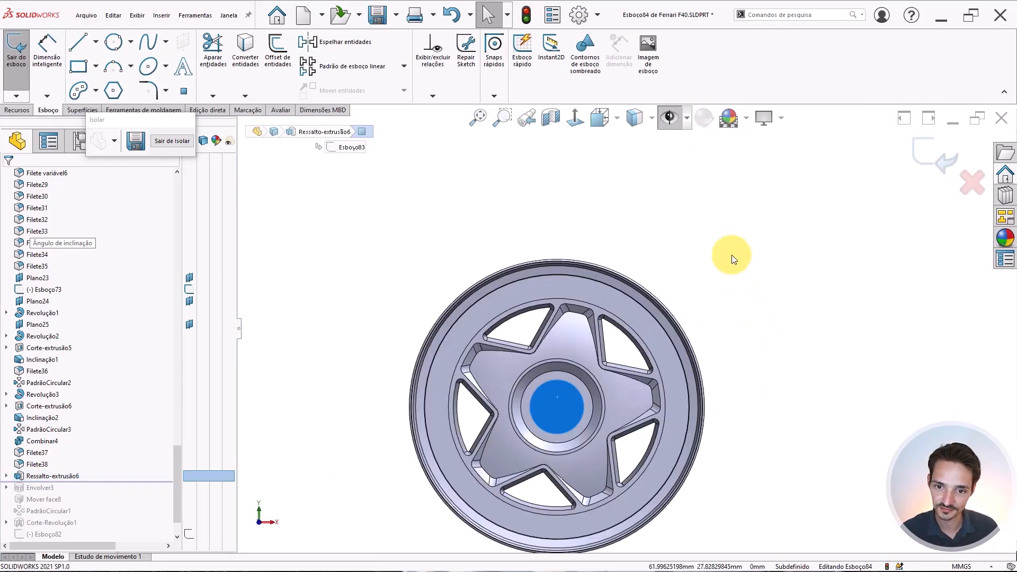
right_click_drag(727, 256, 733, 274)
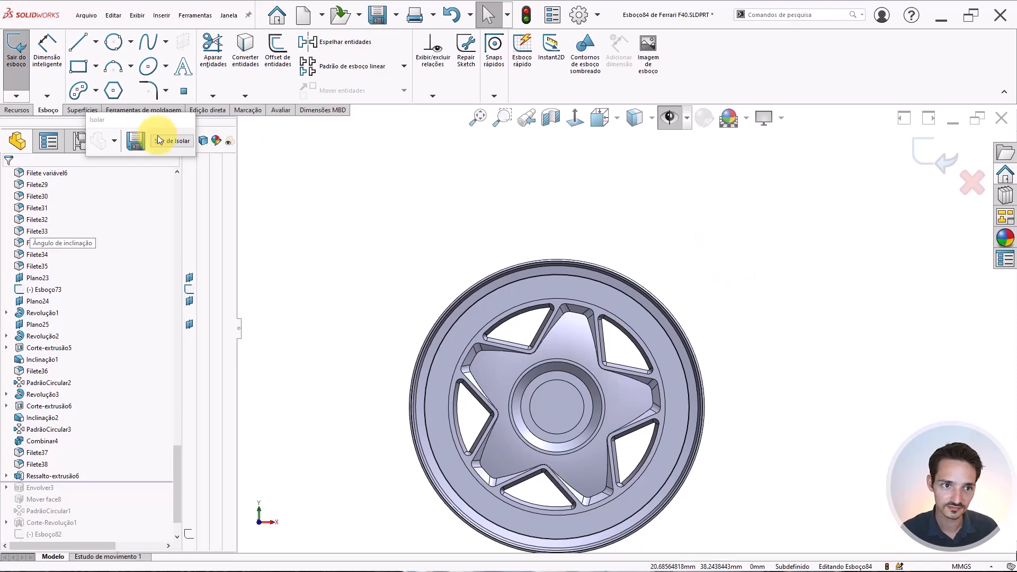
Sketch a six-sided polygon centred on the hub boss's front face, and turn it slightly about its centre.
left_click(123, 90)
scroll(567, 408, "down", 5)
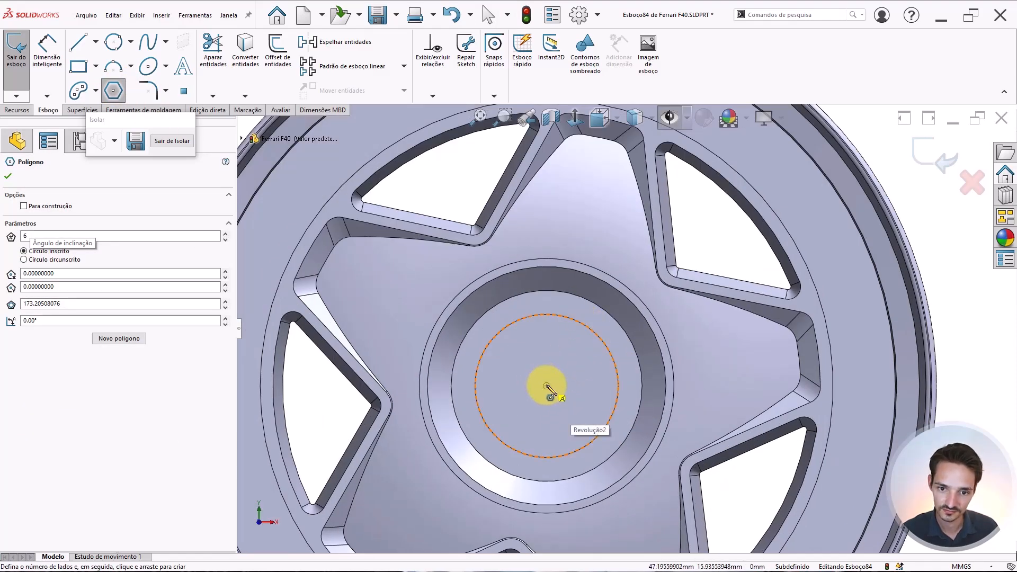
left_click_drag(547, 386, 584, 353)
key("Escape")
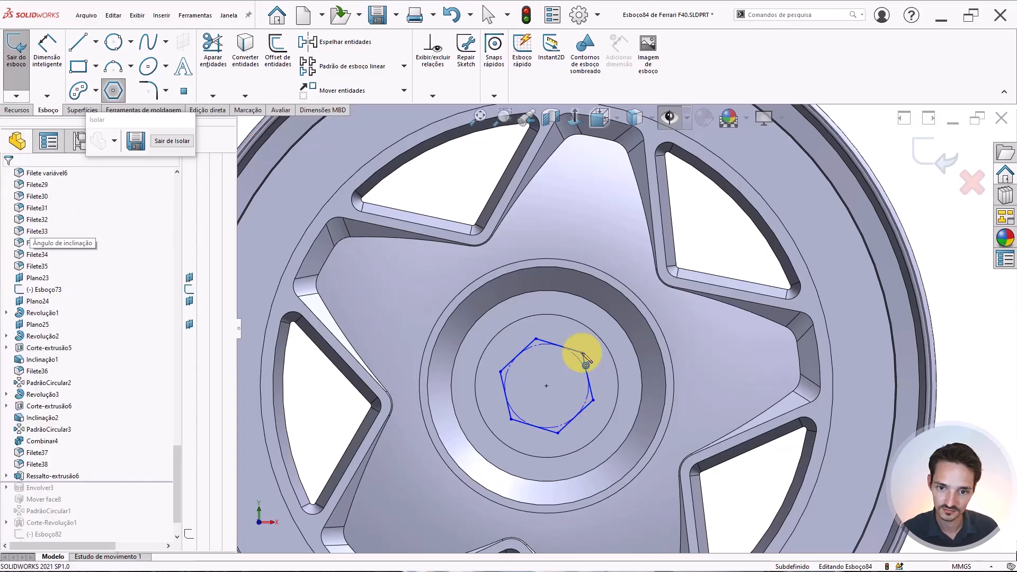
key("f")
scroll(629, 312, "down", 4)
scroll(618, 317, "up", 2)
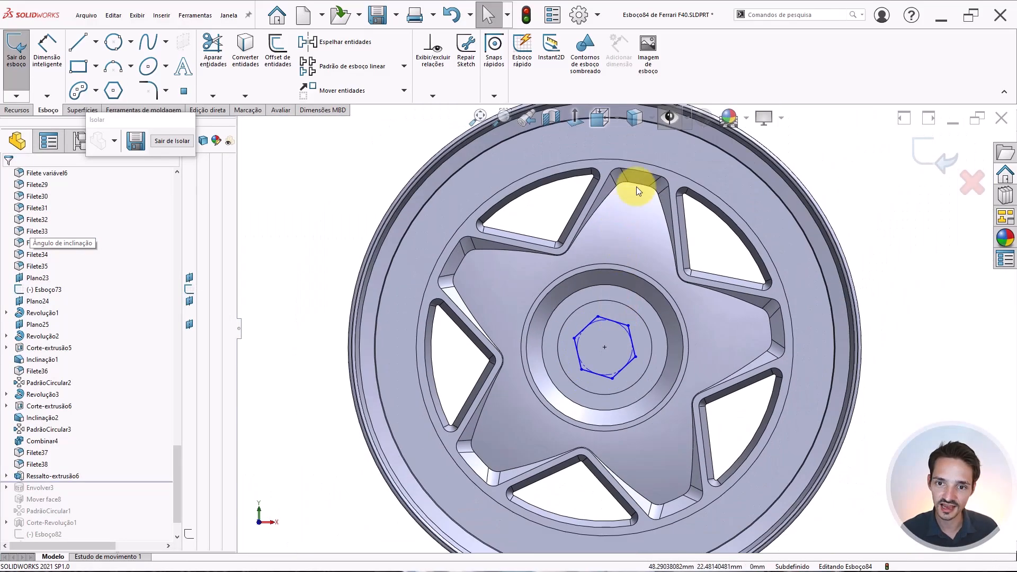
scroll(623, 318, "down", 2)
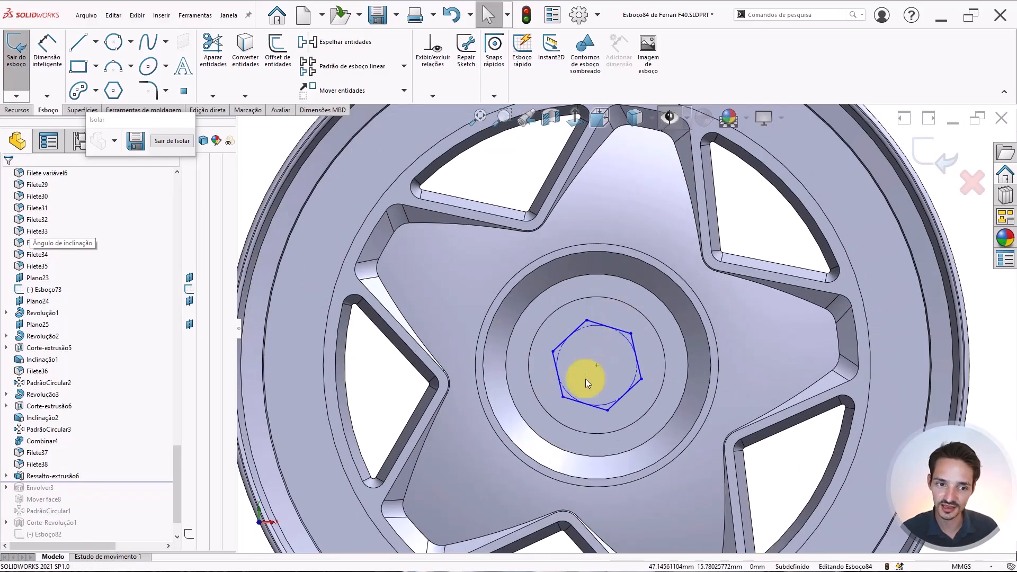
scroll(613, 329, "down", 2)
left_click_drag(639, 335, 615, 324)
scroll(628, 329, "up", 3)
left_click(913, 202)
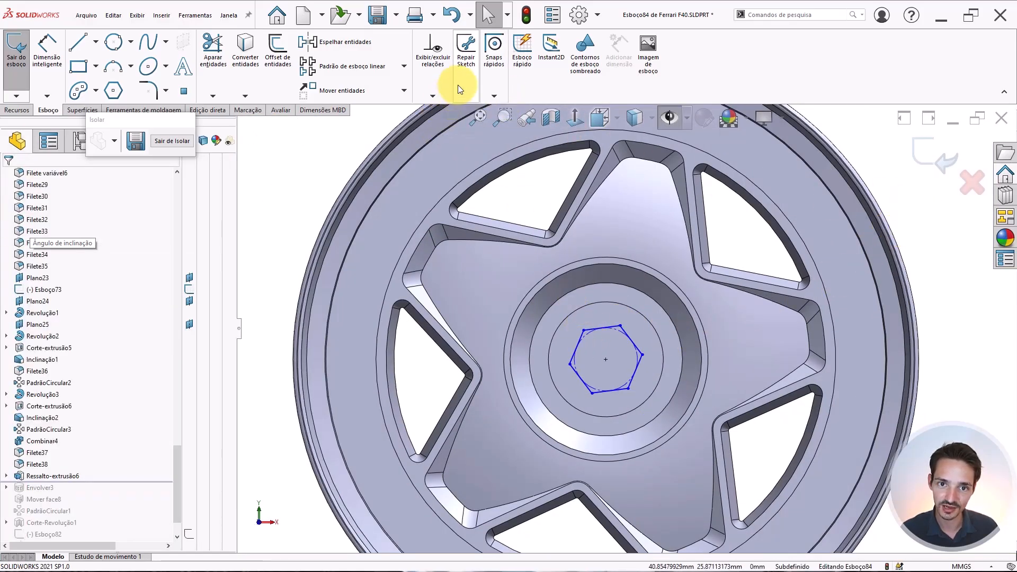
Show the hidden reference image and sketches, and switch the model display to wireframe.
left_click(672, 116)
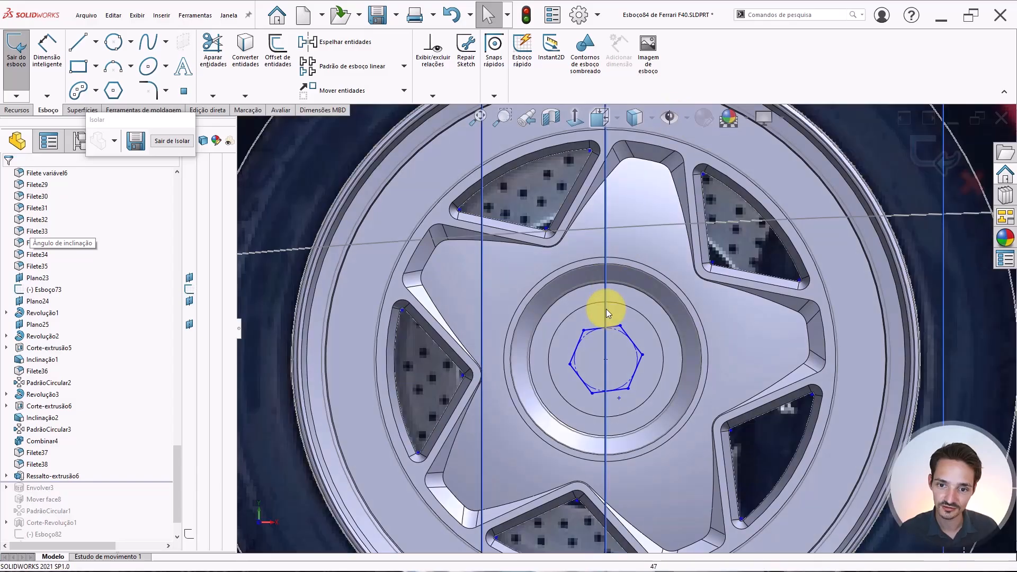
scroll(609, 321, "down", 5)
left_click(638, 126)
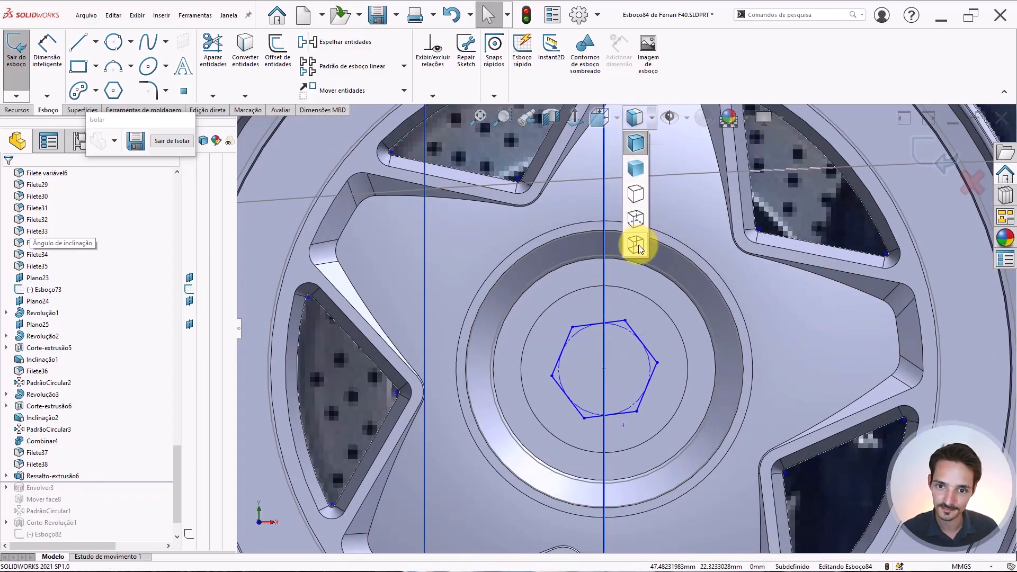
left_click(640, 243)
scroll(625, 322, "up", 6)
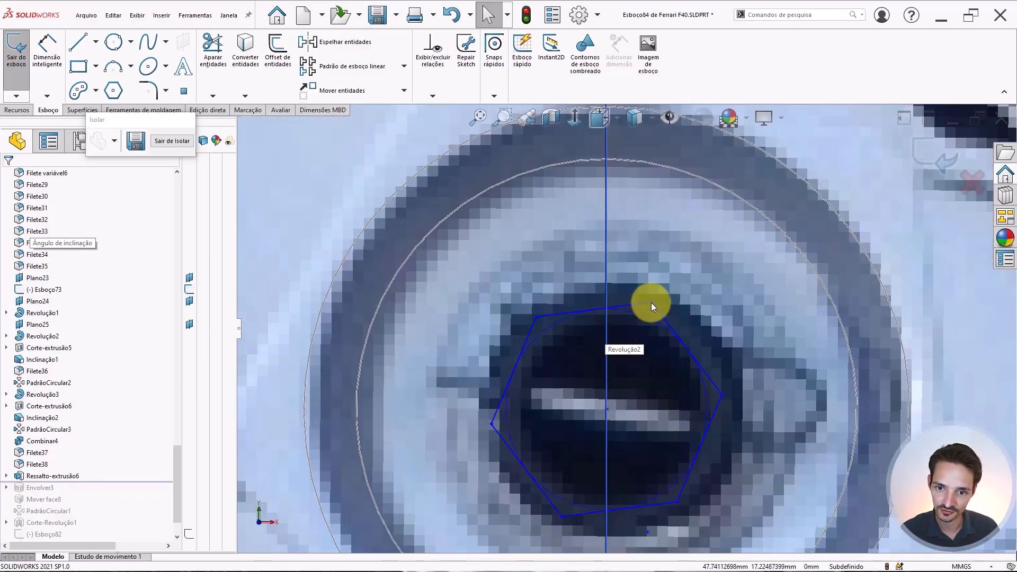
Enlarge and rotate the hexagon by repositioning its vertices to match the centre nut in the reference image.
left_click_drag(650, 303, 631, 260)
scroll(682, 305, "up", 5)
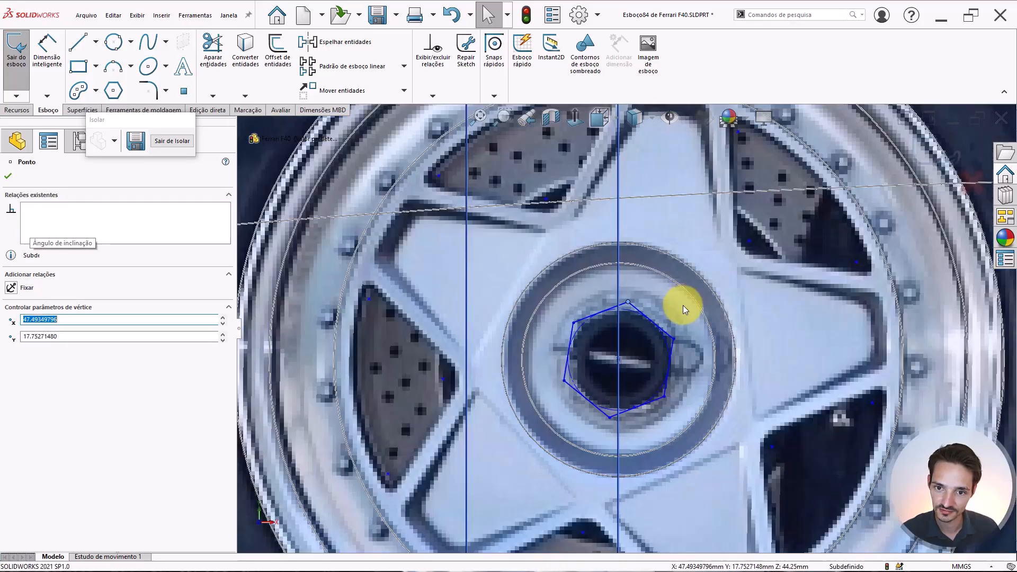
left_click(683, 305)
scroll(669, 327, "down", 1)
scroll(669, 326, "down", 2)
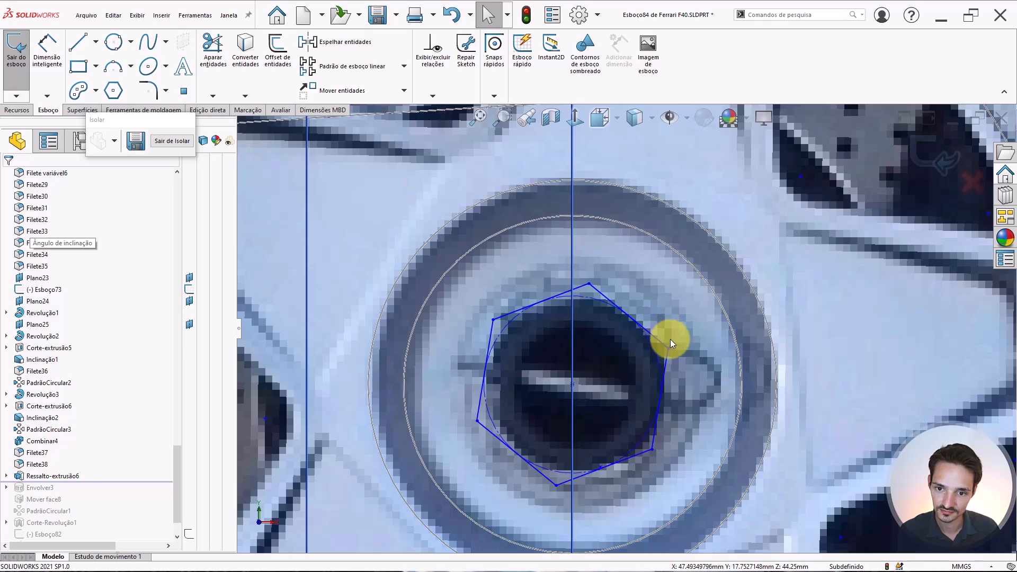
left_click(668, 342)
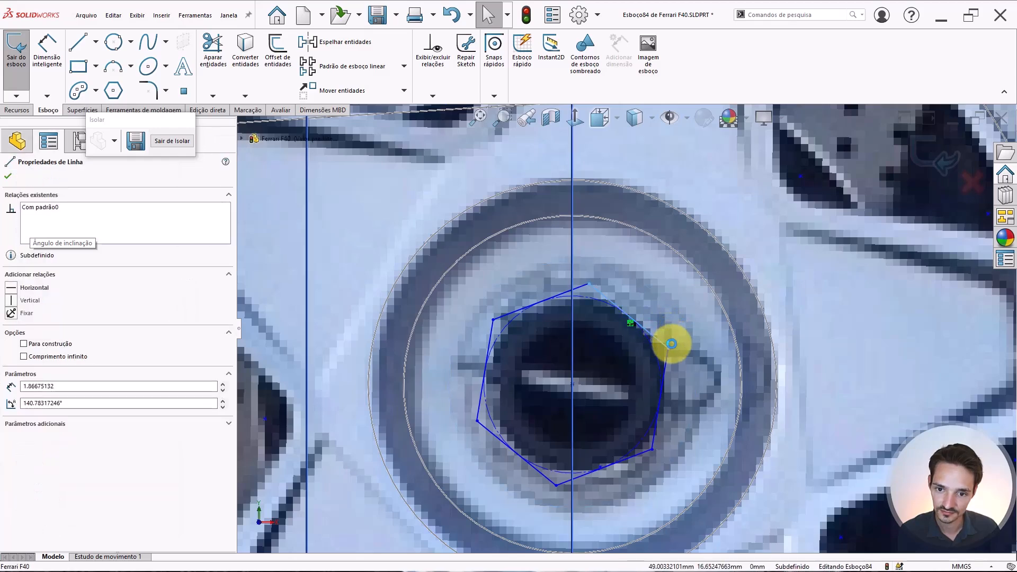
mouse_move(669, 348)
left_mouse_down()
mouse_move(663, 332)
mouse_move(671, 338)
left_mouse_up()
Dimension the distance between two opposite sides of the hexagon and set it to 3.5 mm.
right_click_drag(666, 320, 663, 280)
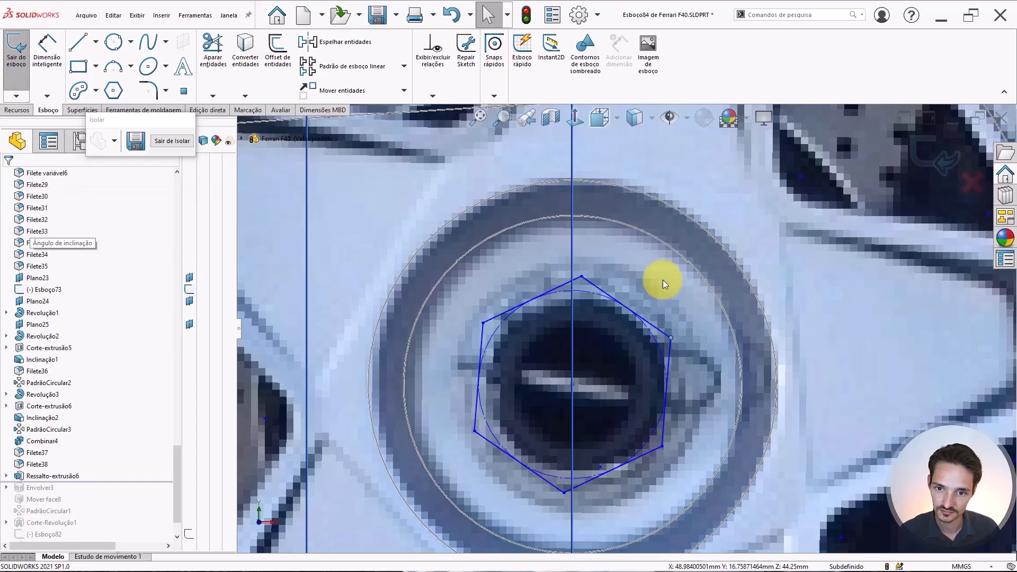
left_click(481, 342)
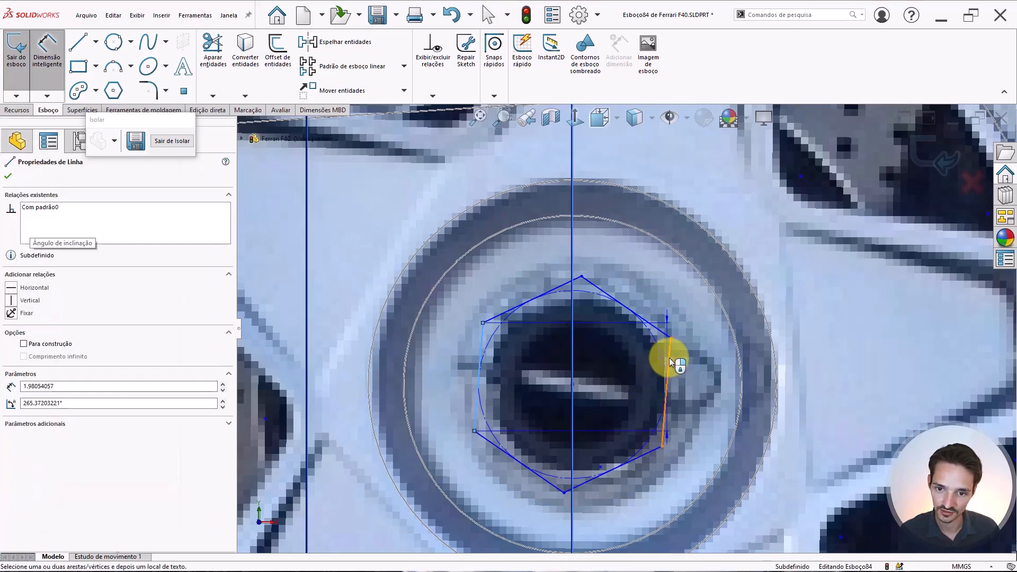
left_click(670, 358)
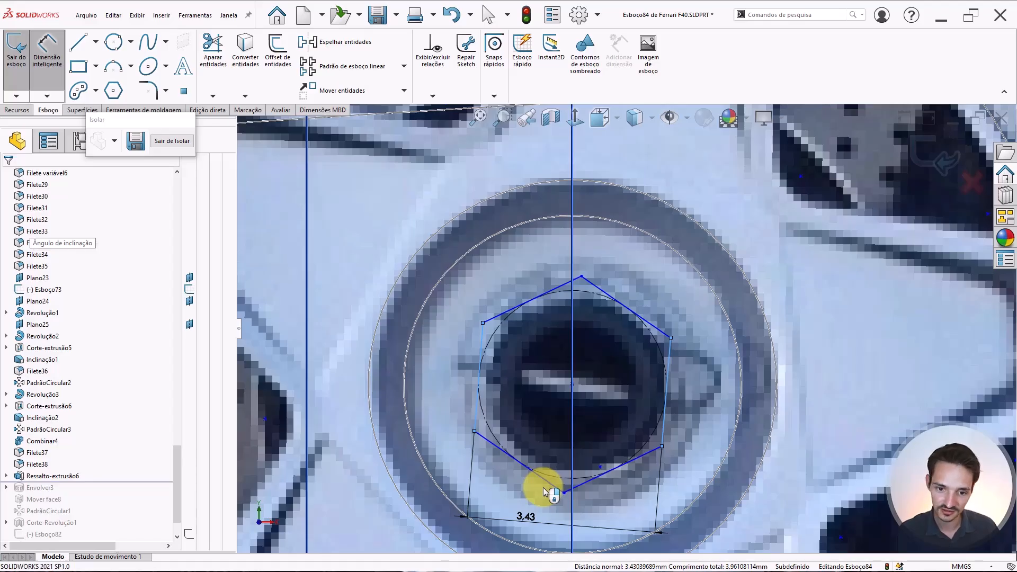
left_click(543, 487)
type("3.5")
key("Return")
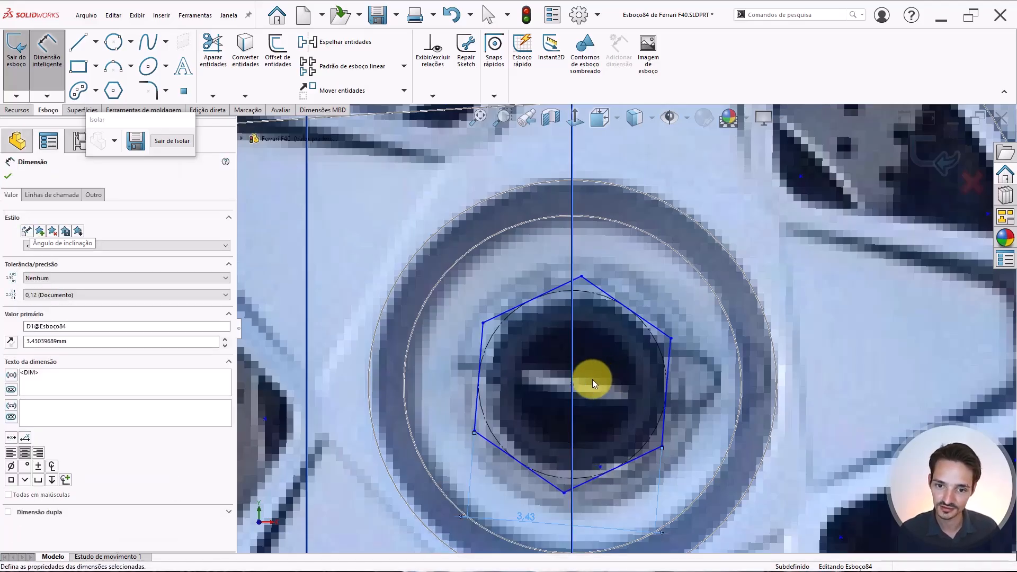
key("Escape")
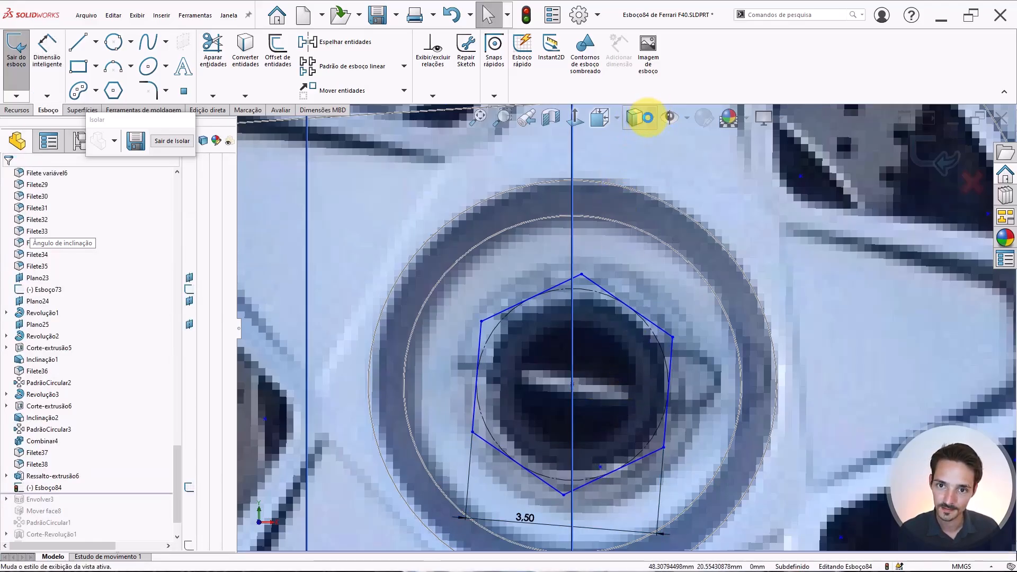
Return the model display to shaded with edges.
left_click(641, 117)
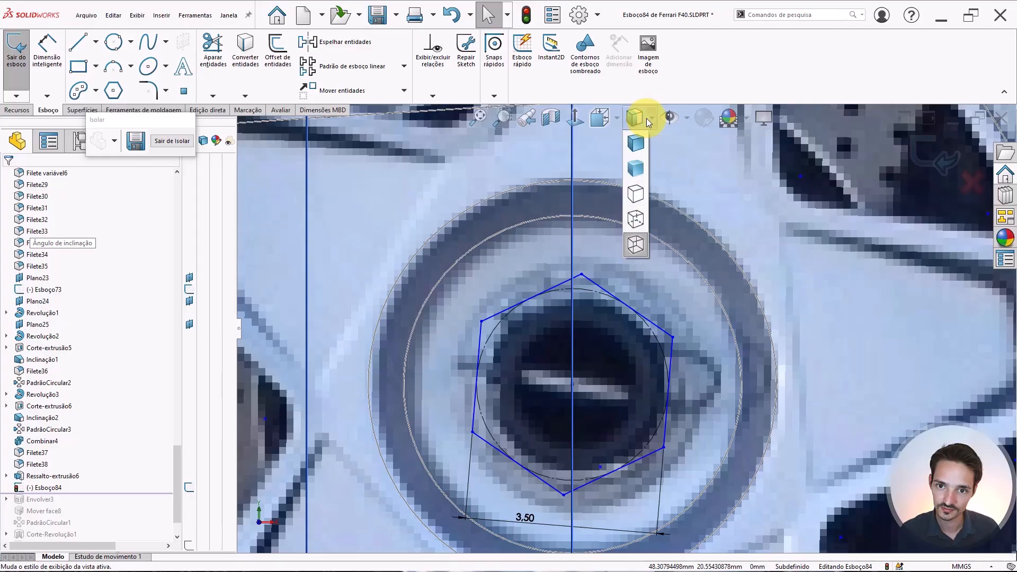
left_click(635, 141)
scroll(662, 265, "up", 5)
middle_click_drag(662, 308, 613, 351)
scroll(615, 344, "down", 2)
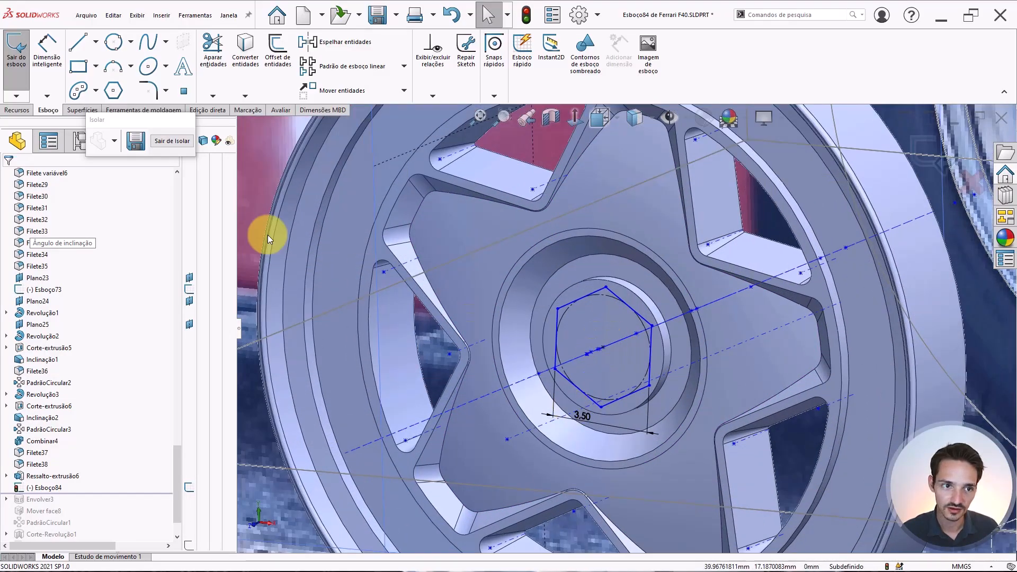
Set up a boss extrusion of the hexagon sketch with a depth of 1 mm.
left_click(16, 110)
left_click(24, 50)
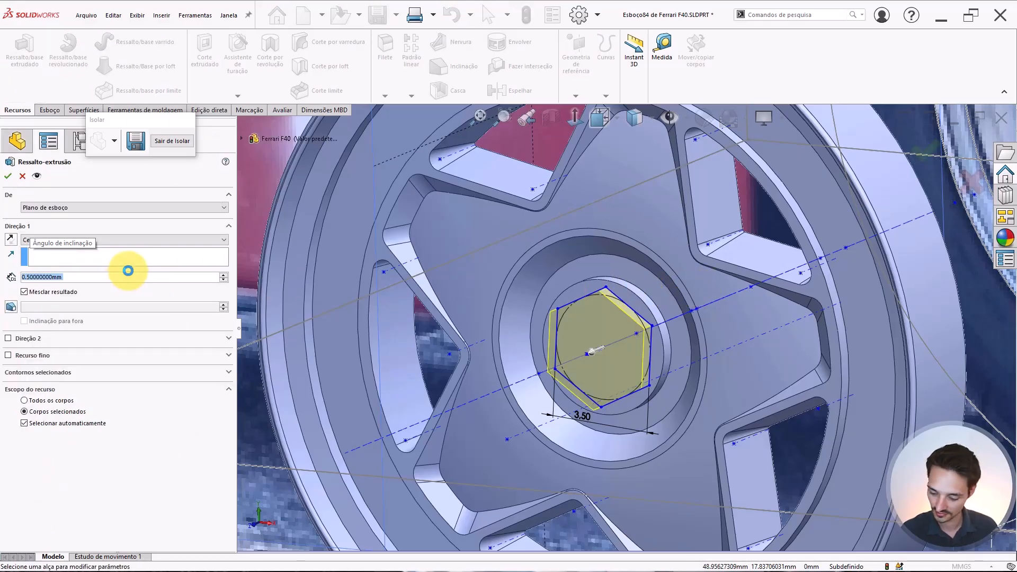
type("1")
key("Return")
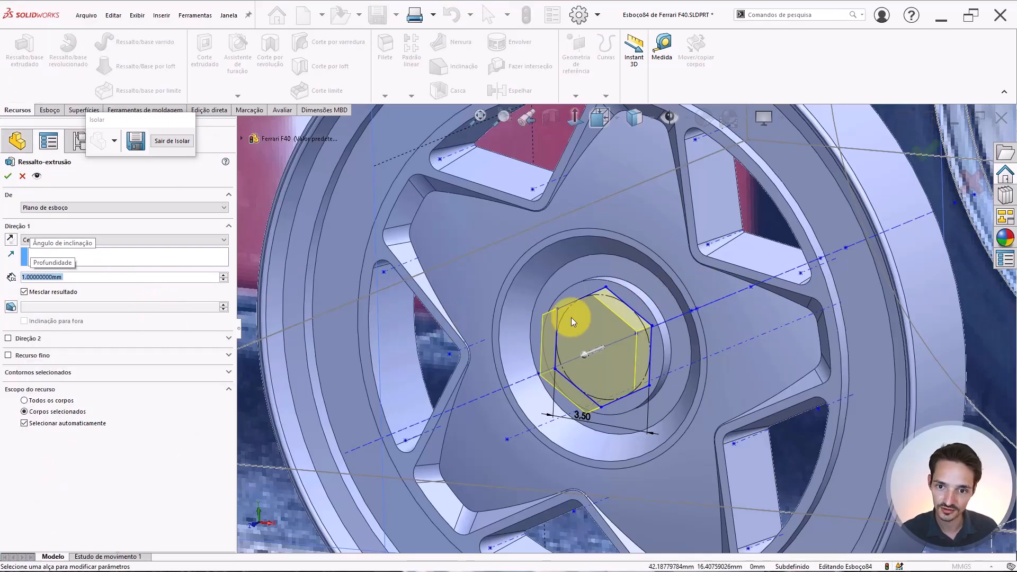
Extrude the hexagon at the wheel hub 1 mm with results merged, and leave the isolated view.
middle_click_drag(571, 317, 556, 342)
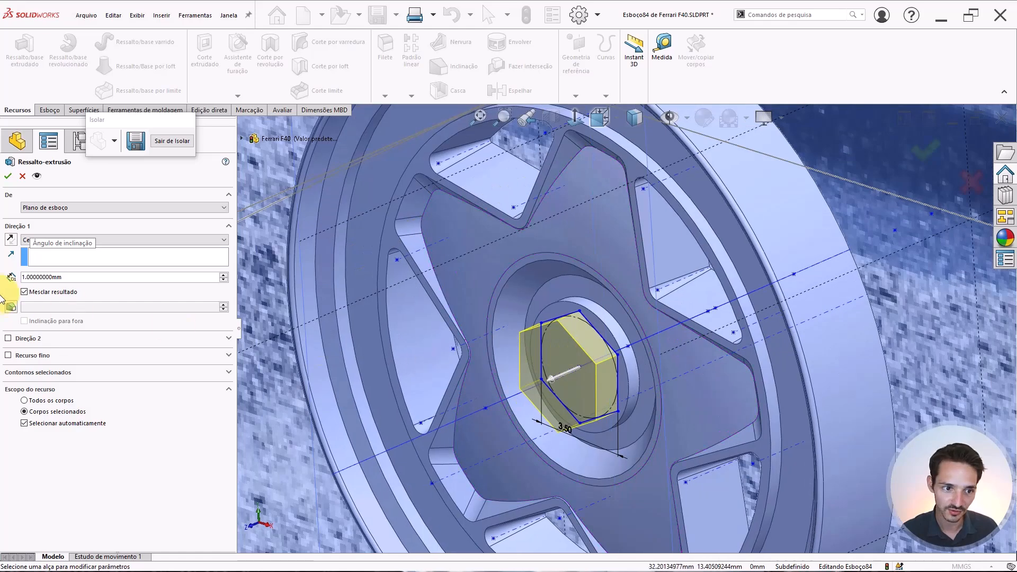
right_click(602, 410)
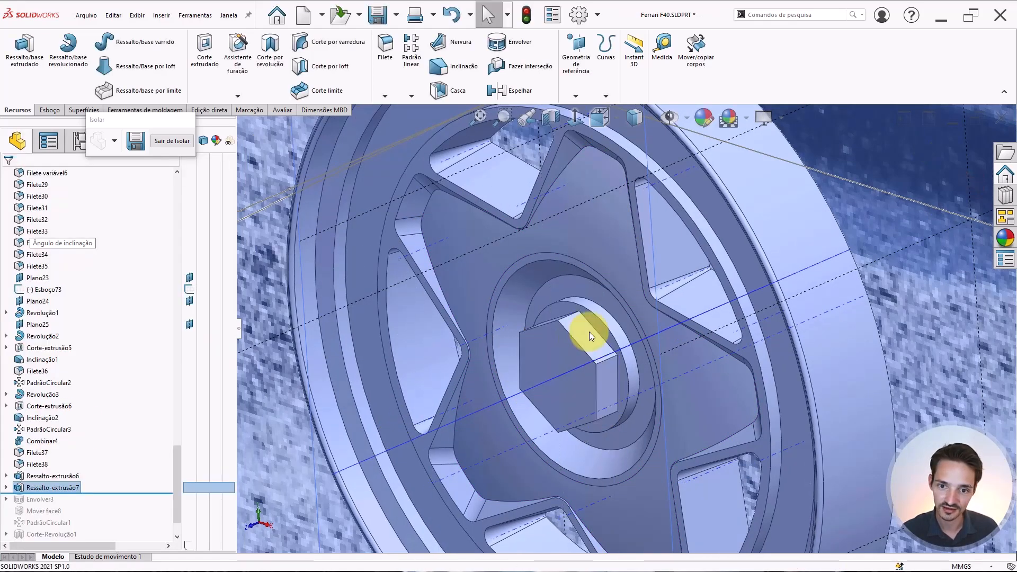
scroll(598, 327, "down", 3)
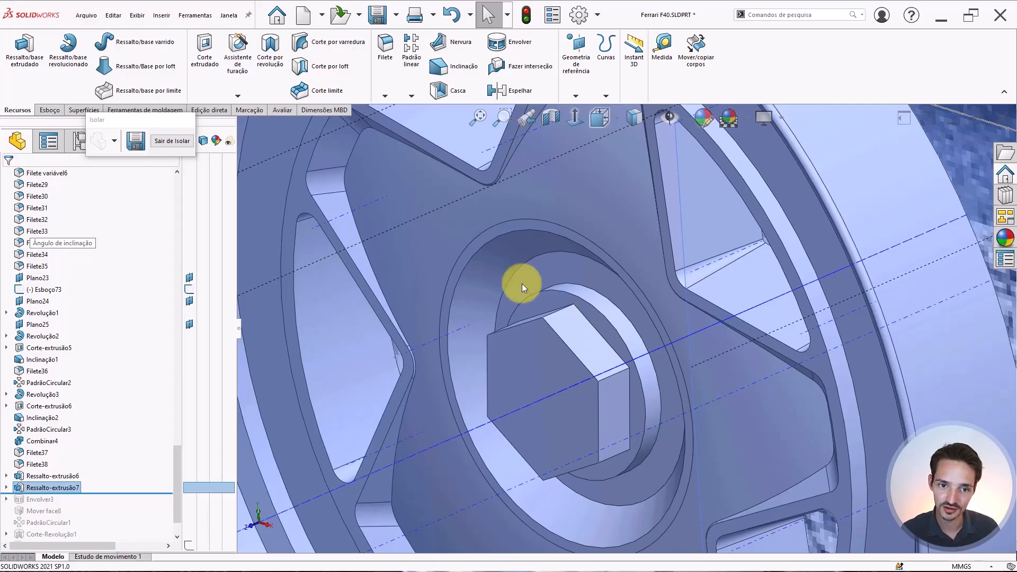
left_click(171, 142)
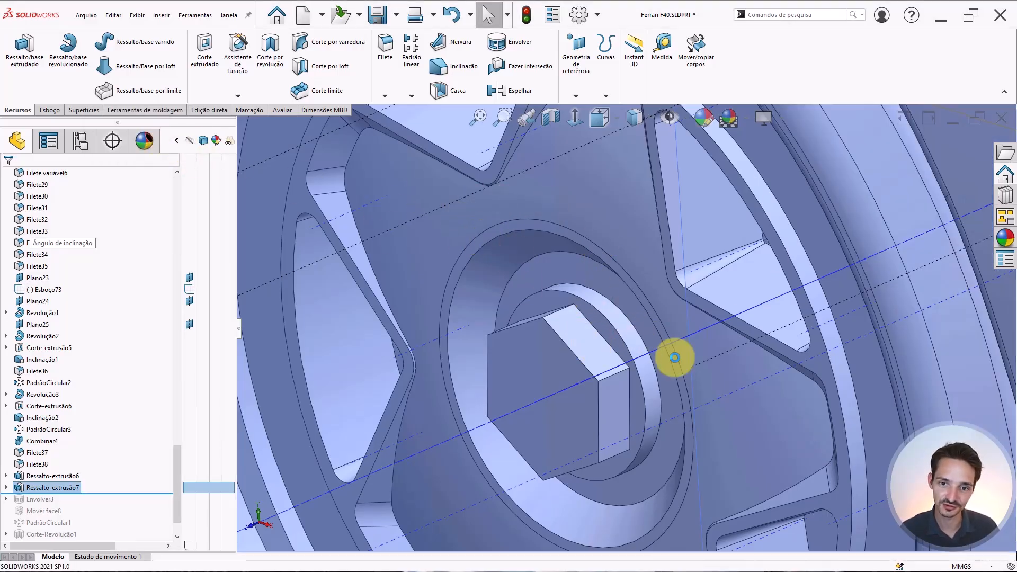
Isolate the body of the hexagonal boss and examine whether it is merged with the wheel.
scroll(628, 345, "down", 1)
scroll(627, 344, "up", 1)
right_click(534, 326)
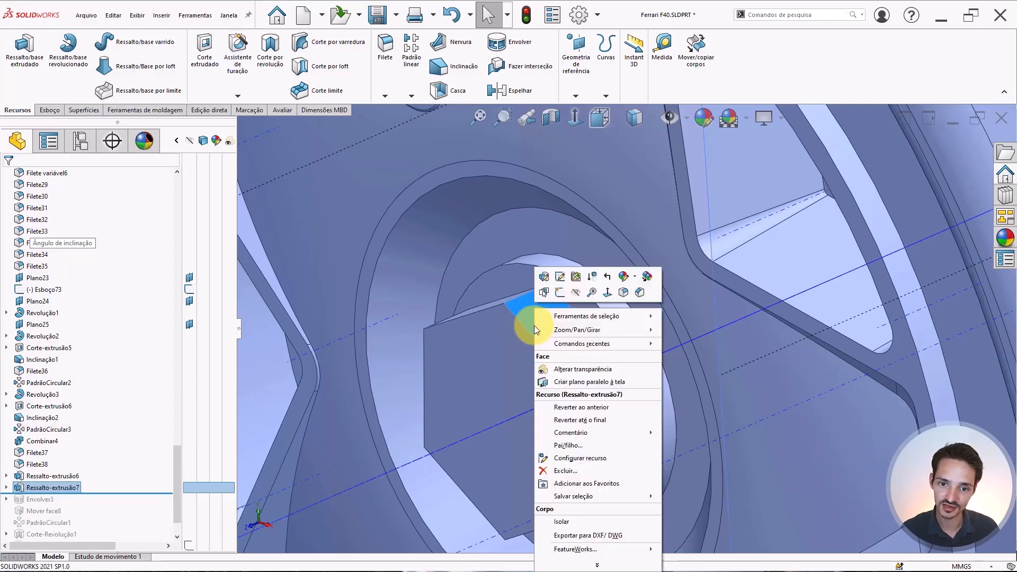
left_click(571, 521)
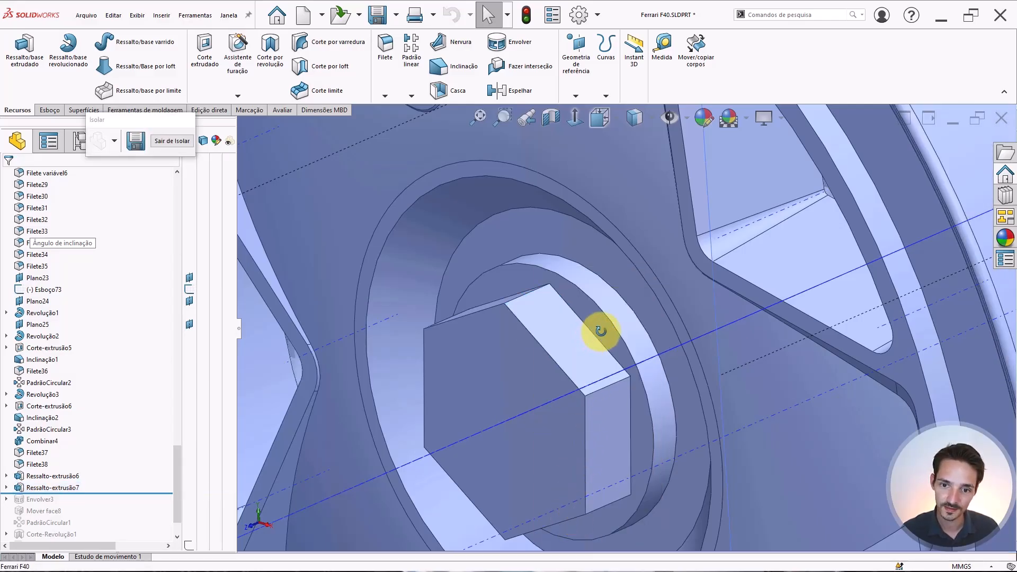
mouse_move(599, 329)
middle_mouse_down()
mouse_move(613, 297)
mouse_move(605, 345)
middle_mouse_up()
scroll(608, 338, "up", 5)
scroll(472, 370, "down", 4)
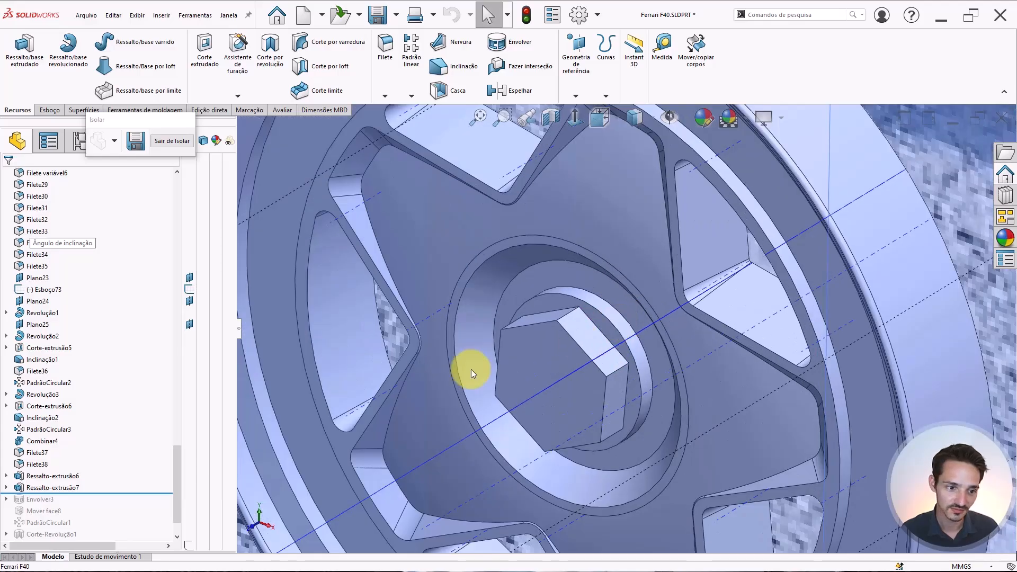
left_click(45, 487)
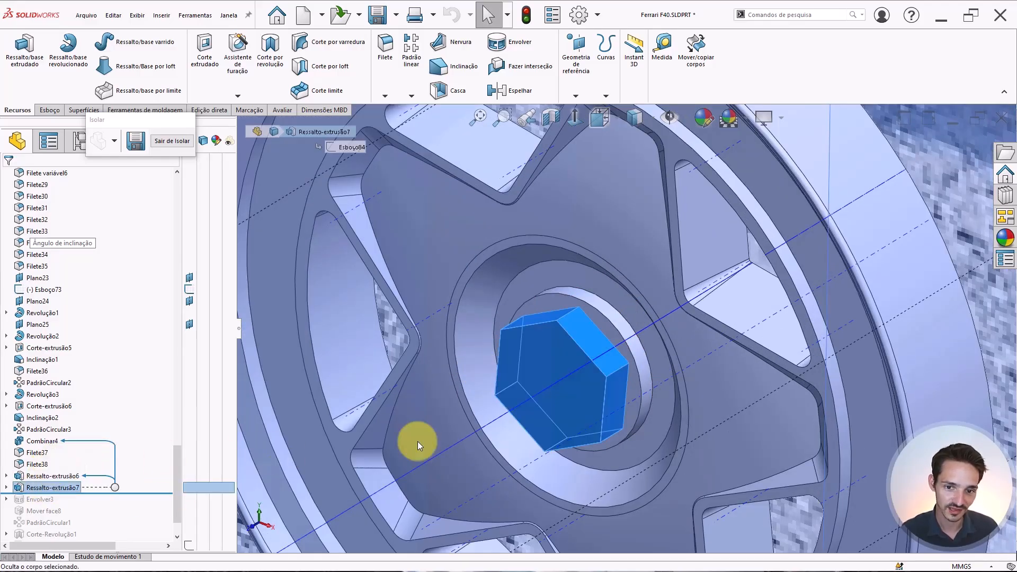
key("Escape")
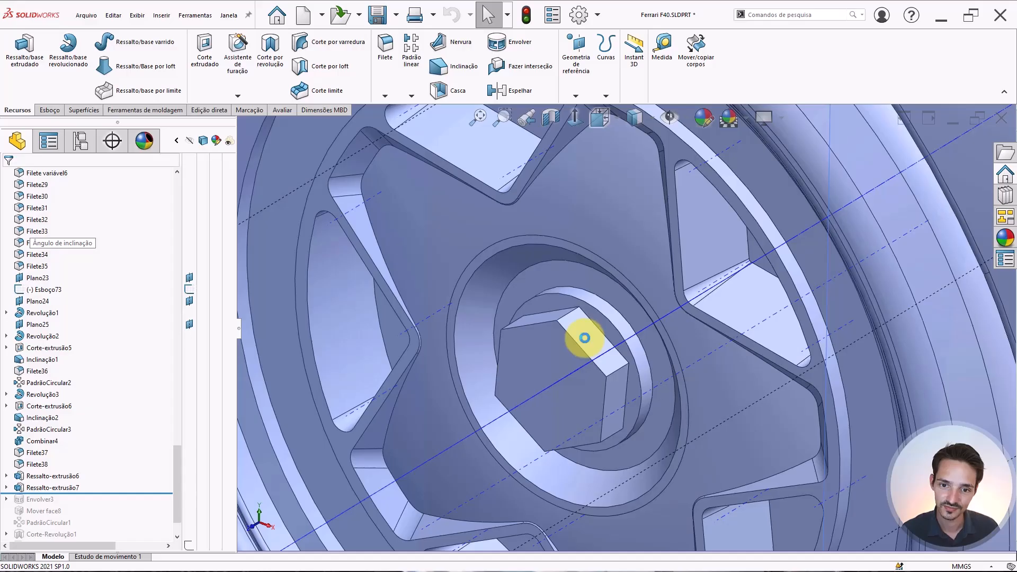
scroll(585, 338, "down", 3)
right_click(585, 338)
left_click(598, 522)
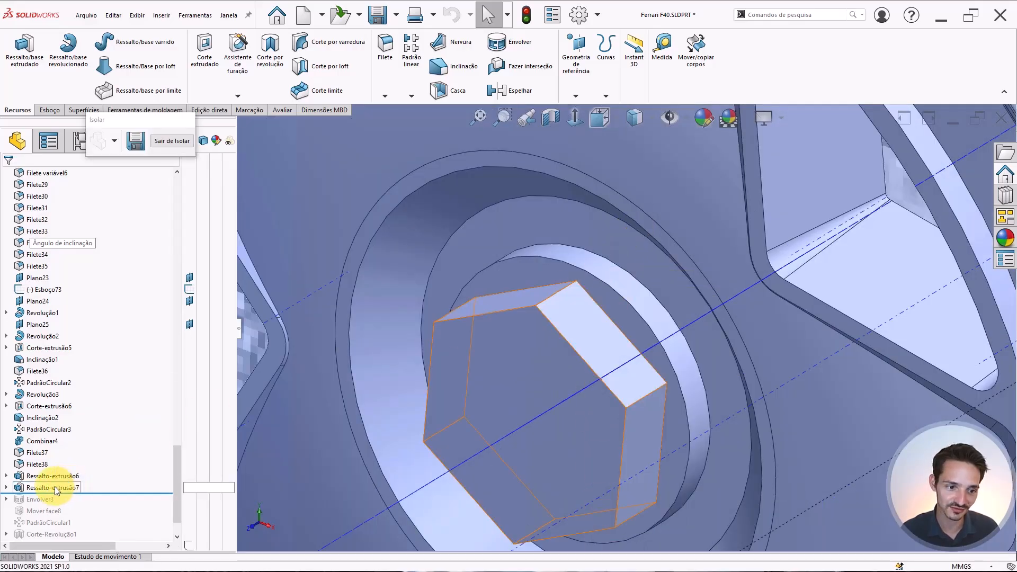
scroll(762, 290, "up", 5)
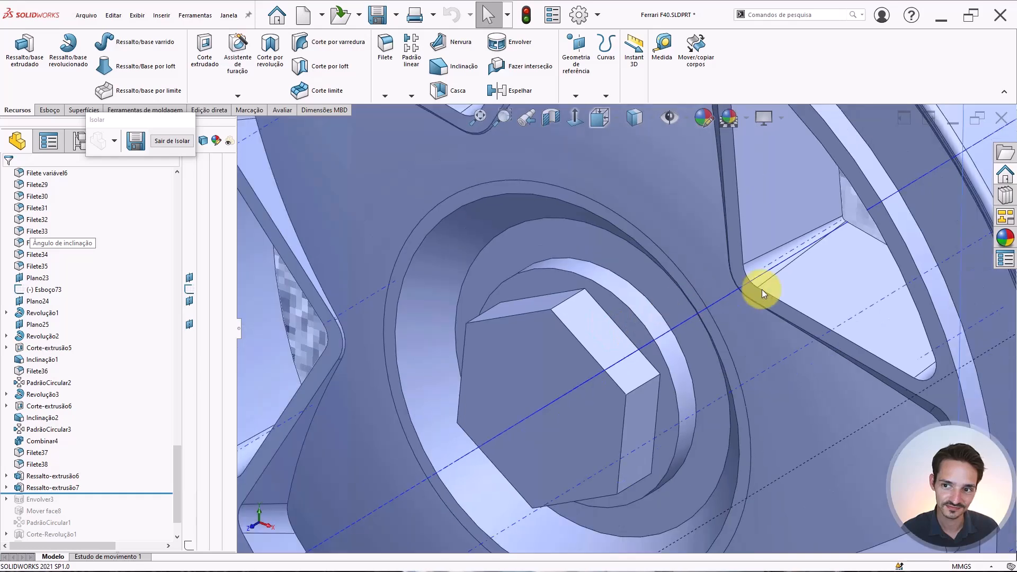
Edit the hexagonal boss so its feature scope includes only the round disc body behind it, Ressalto-extrusão6.
left_click(40, 486)
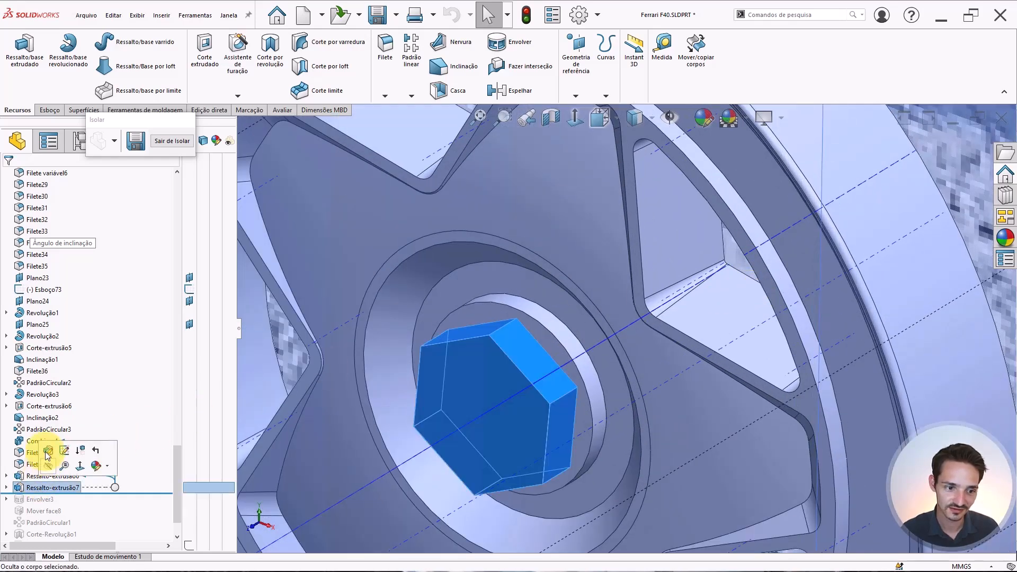
left_click(74, 451)
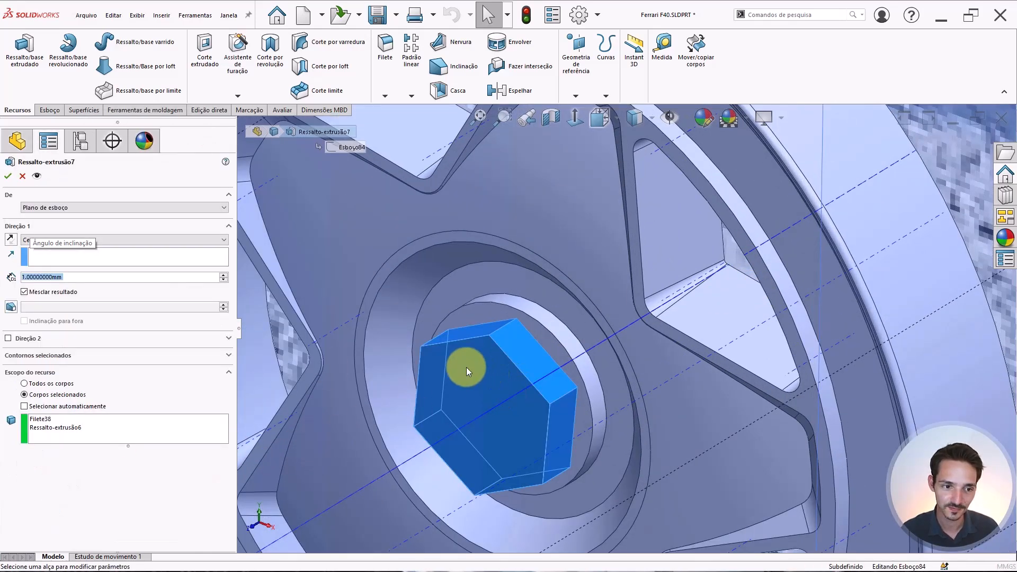
left_click(43, 419)
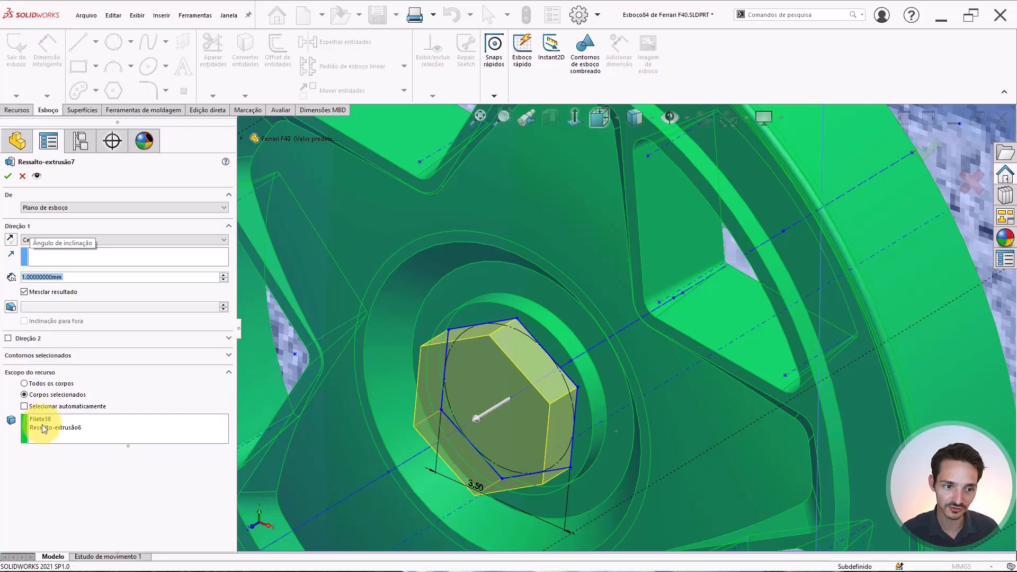
left_click(64, 428)
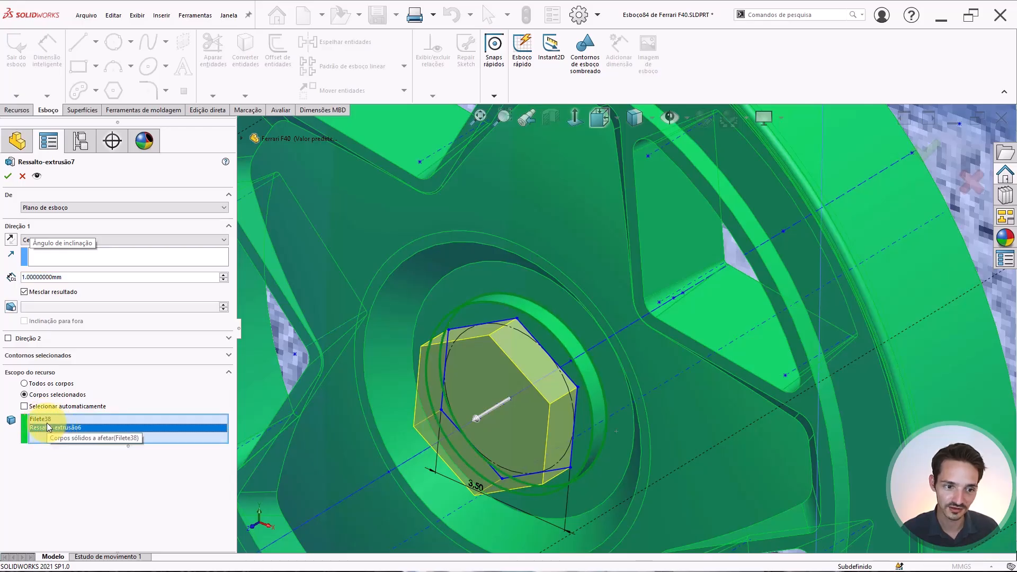
key("Delete")
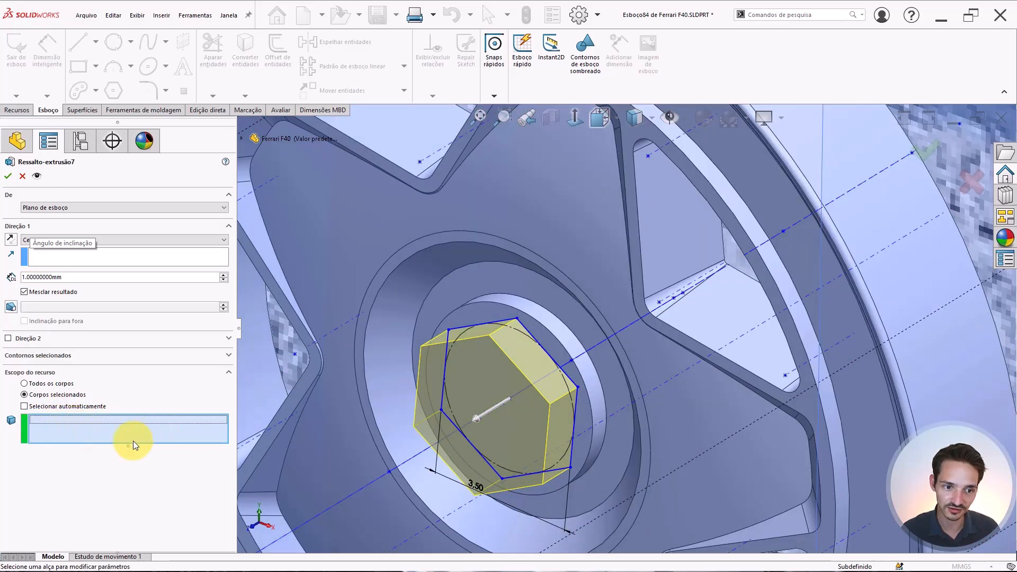
left_click(483, 316)
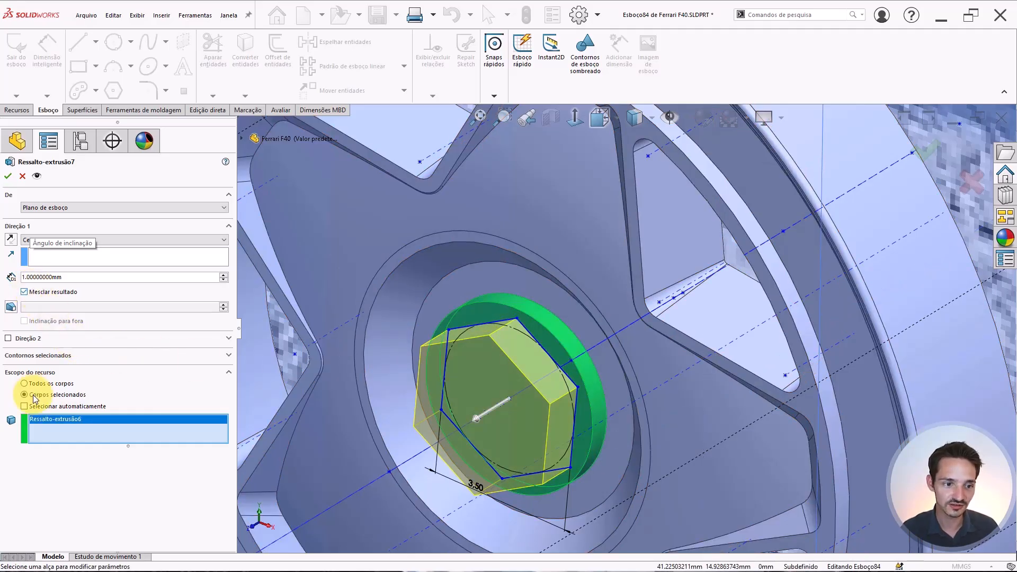
left_click(34, 429)
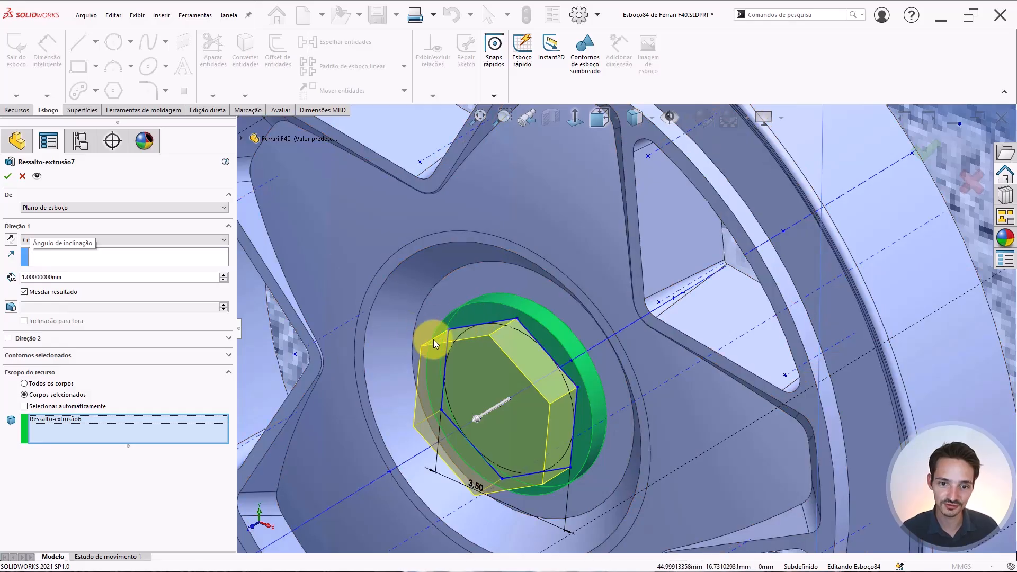
key("Return")
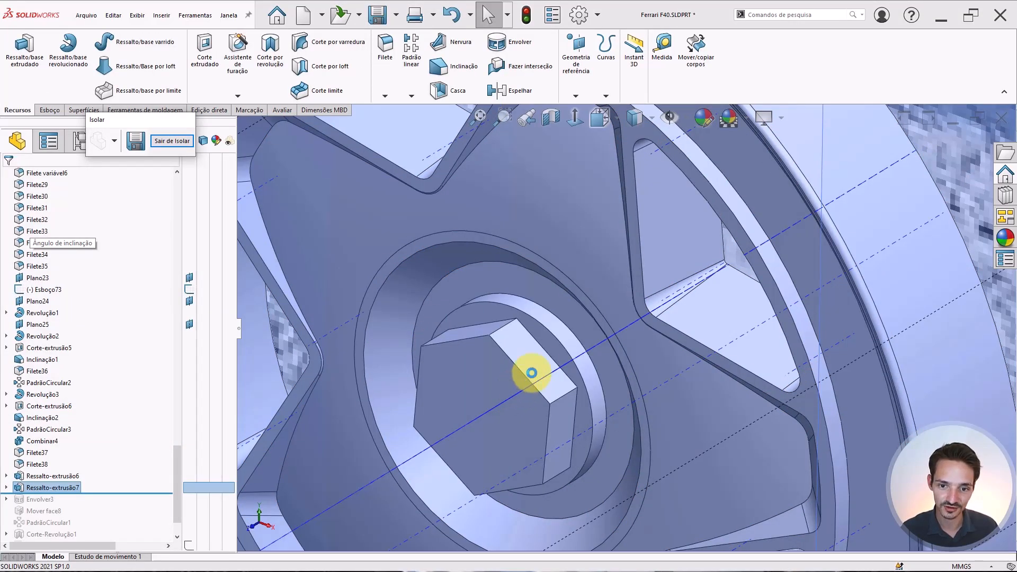
Isolate the hexagonal boss's body to check which geometry it is merged with, and leave the isolated view.
scroll(546, 360, "up", 5)
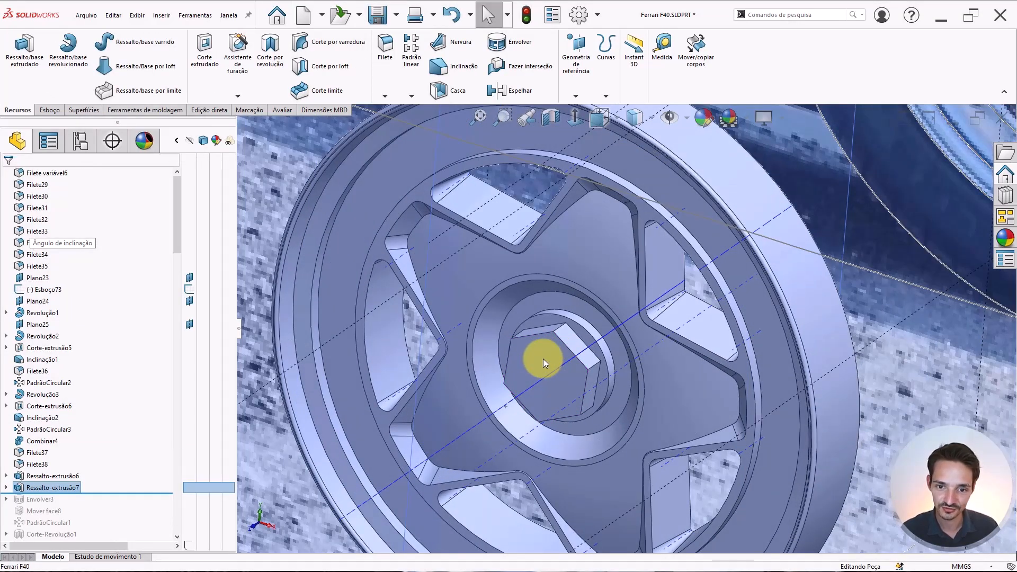
right_click(543, 358)
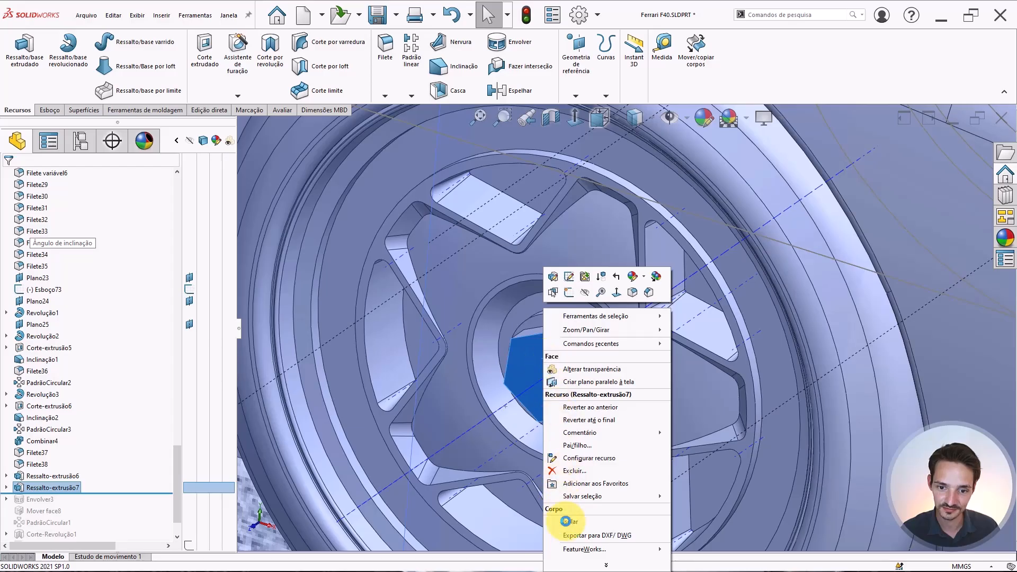
left_click(565, 520)
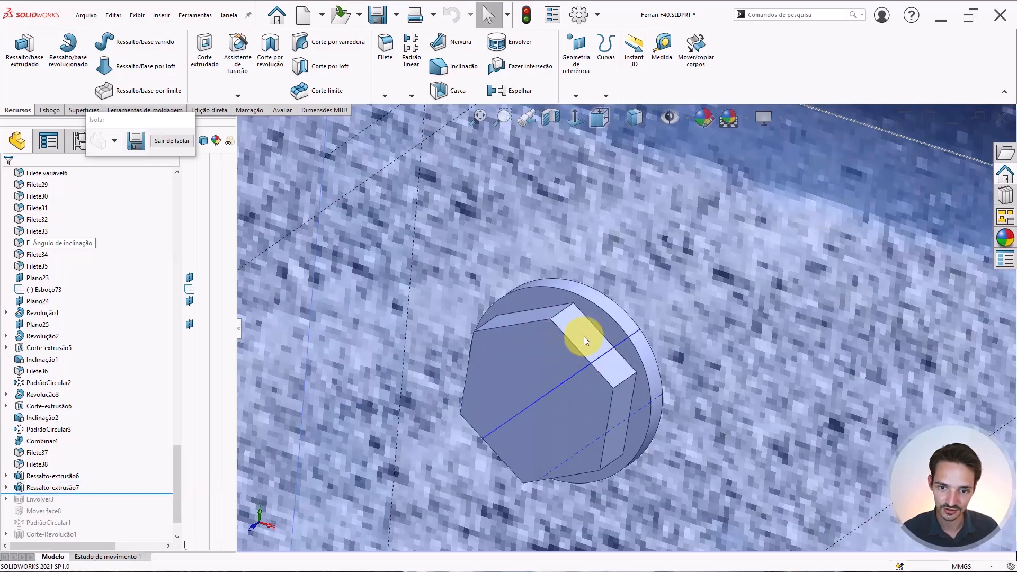
middle_click_drag(584, 336, 589, 333)
scroll(589, 333, "up", 10)
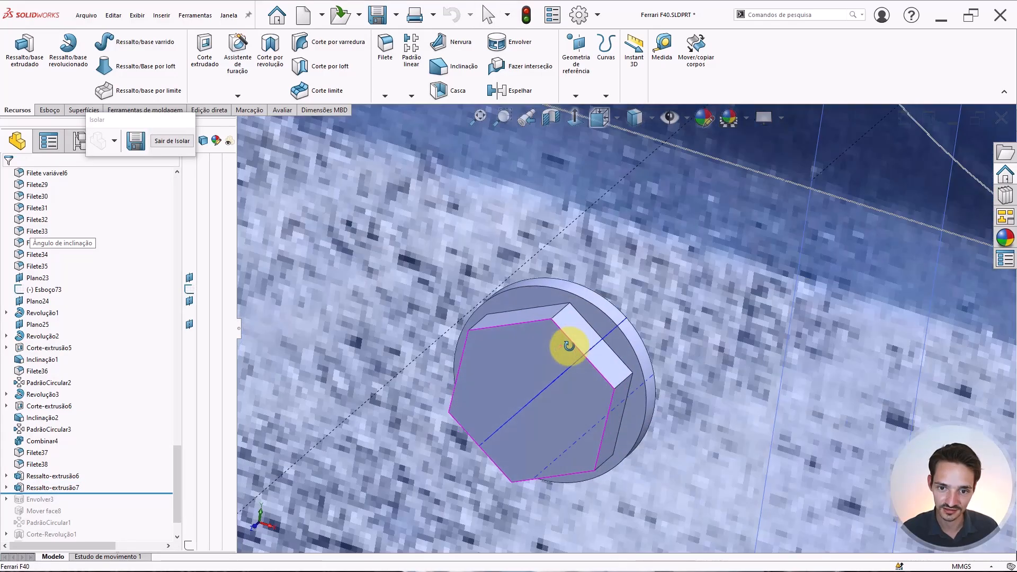
scroll(573, 257, "down", 2)
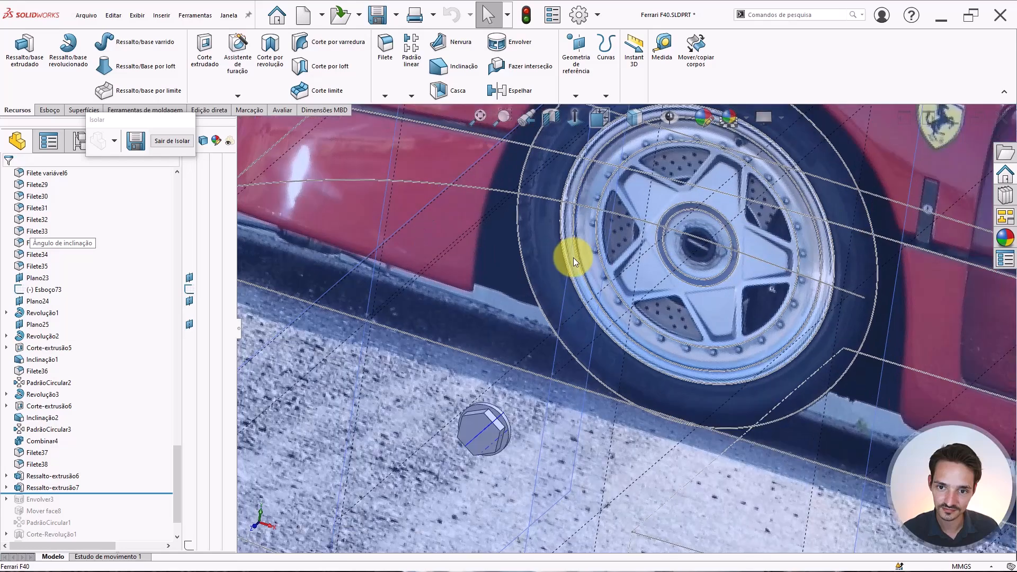
left_click(171, 141)
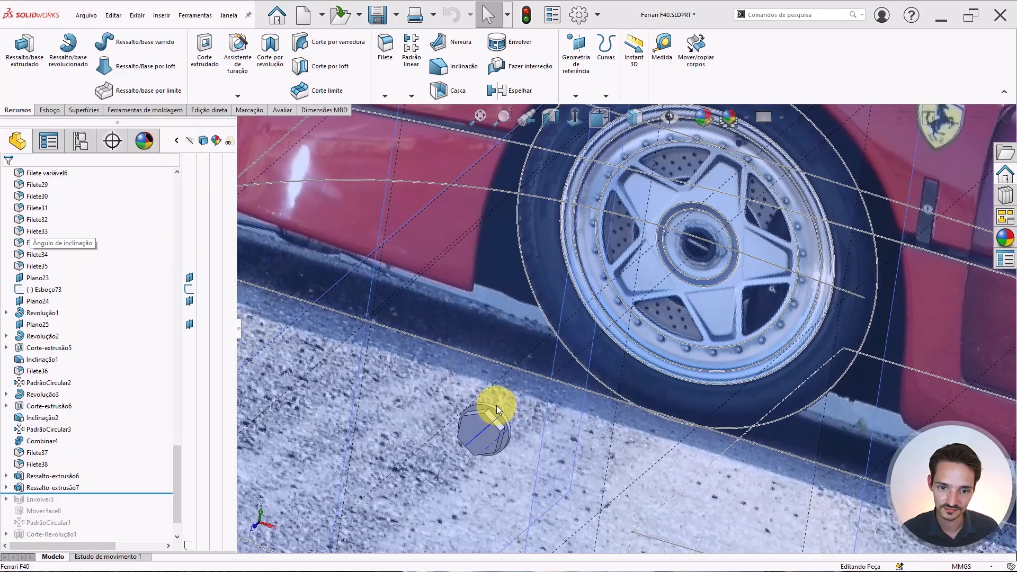
Start a sketch on the front face of the hexagonal boss and draw a circle centred on the hub inside the hexagon.
scroll(473, 433, "down", 8)
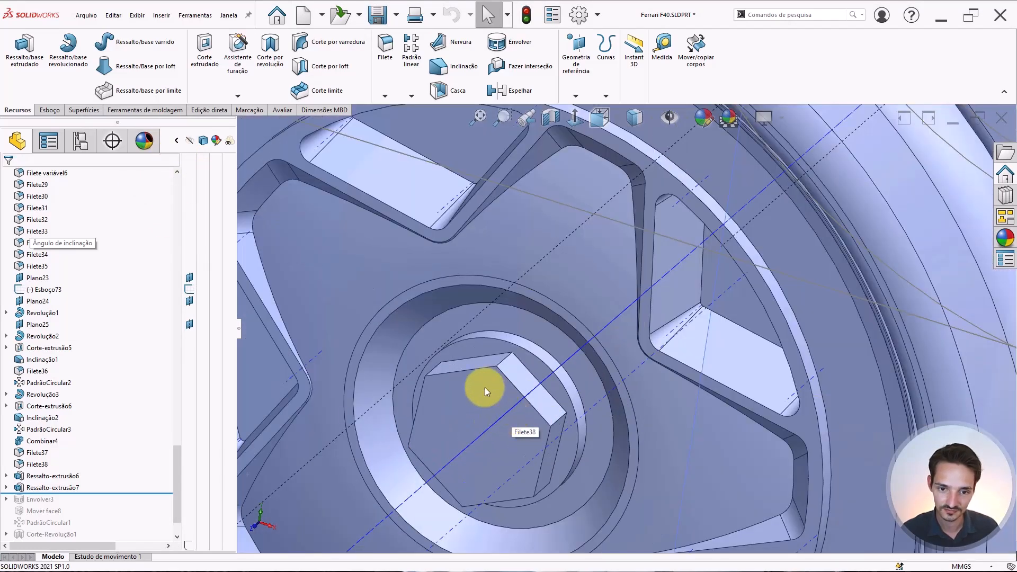
middle_click_drag(485, 389, 476, 413)
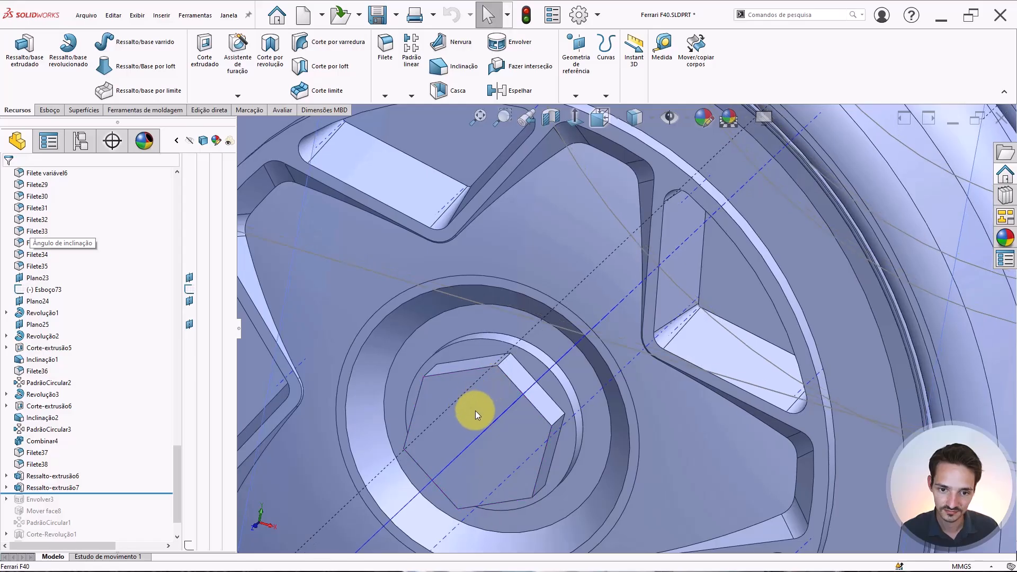
left_click(477, 411)
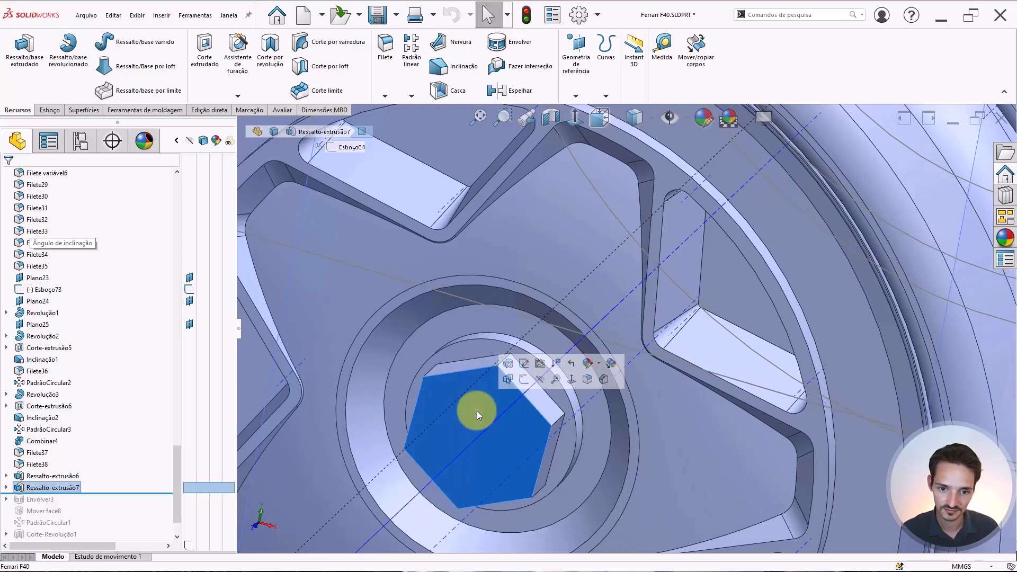
left_click(524, 378)
scroll(764, 385, "up", 8)
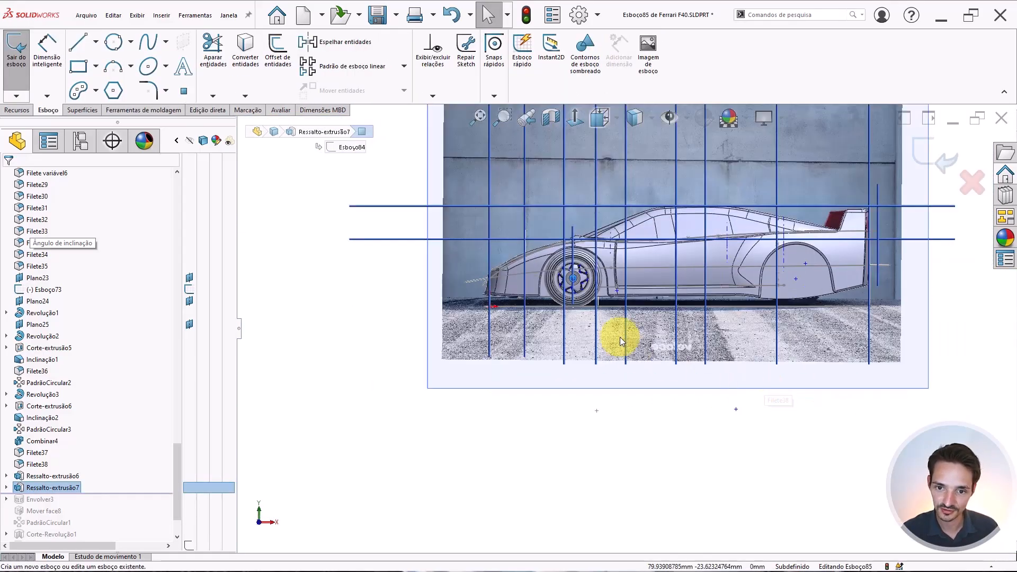
scroll(580, 279, "down", 5)
scroll(579, 279, "up", 2)
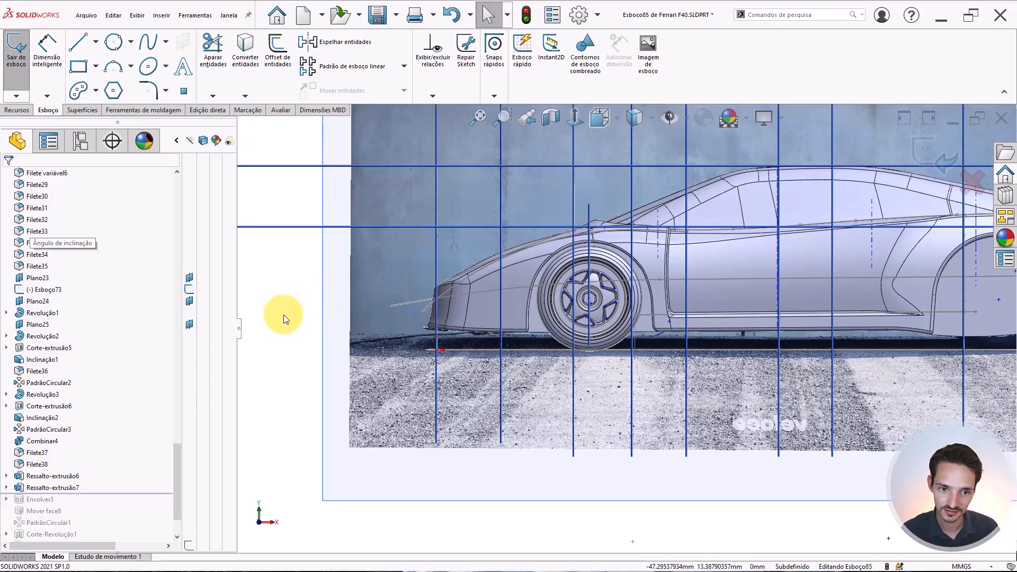
key("c")
scroll(579, 295, "down", 6)
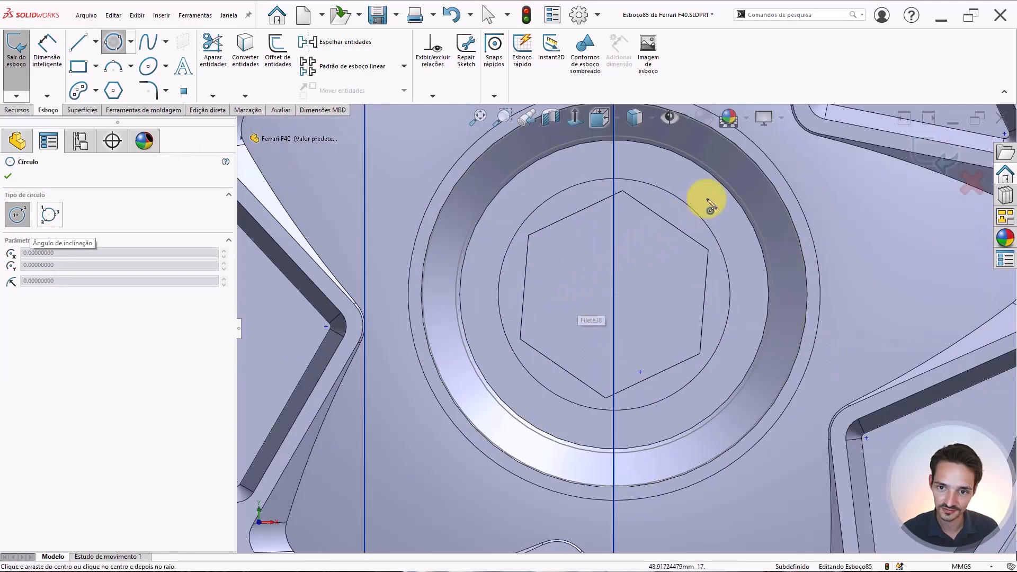
left_click(614, 295)
left_click(662, 237)
key("Escape")
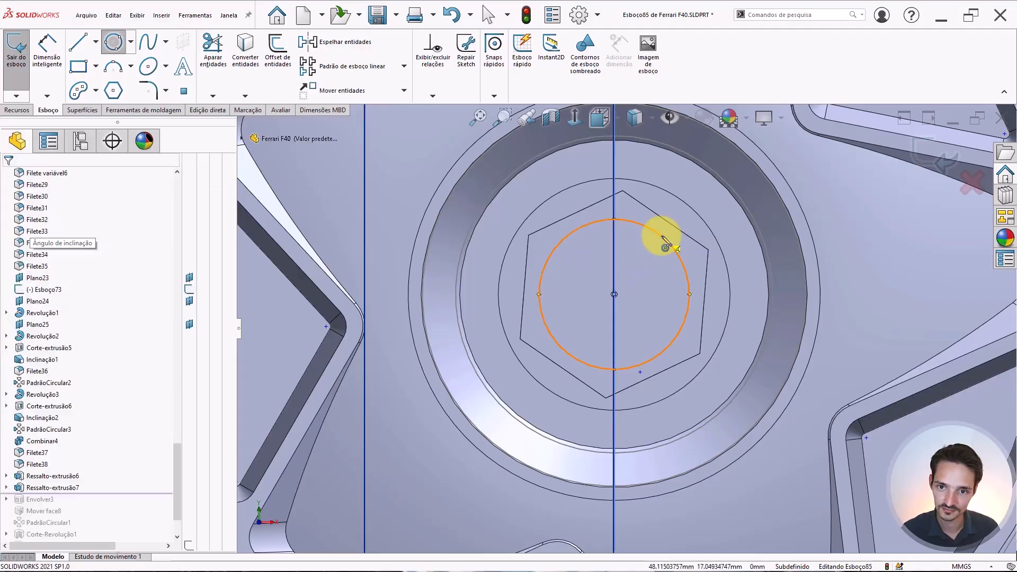
Switch the display to wireframe and resize the circle to about 3.16 mm diameter, matching the dark hub centre in the reference photo.
left_click(636, 121)
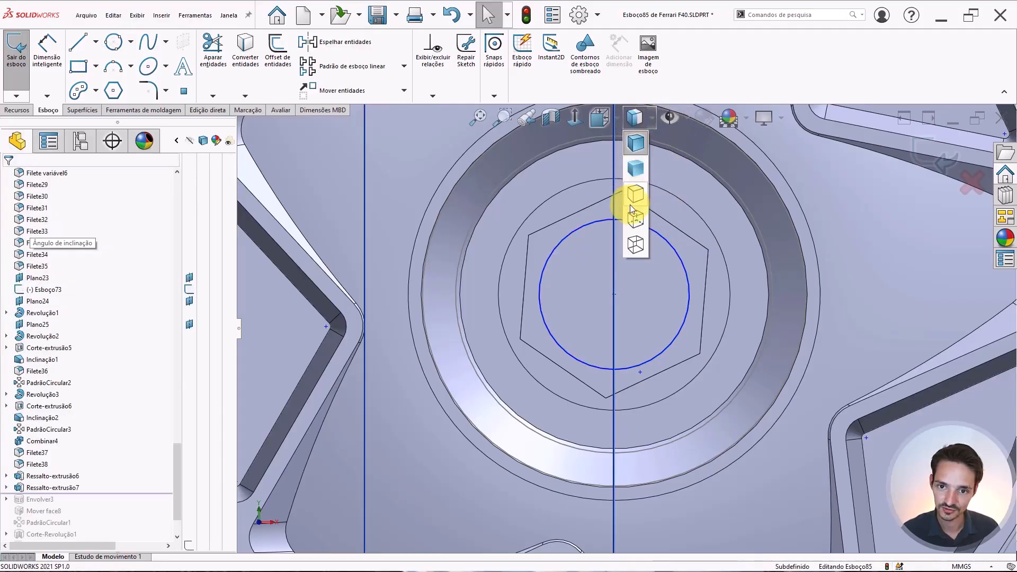
left_click(634, 246)
scroll(688, 257, "down", 3)
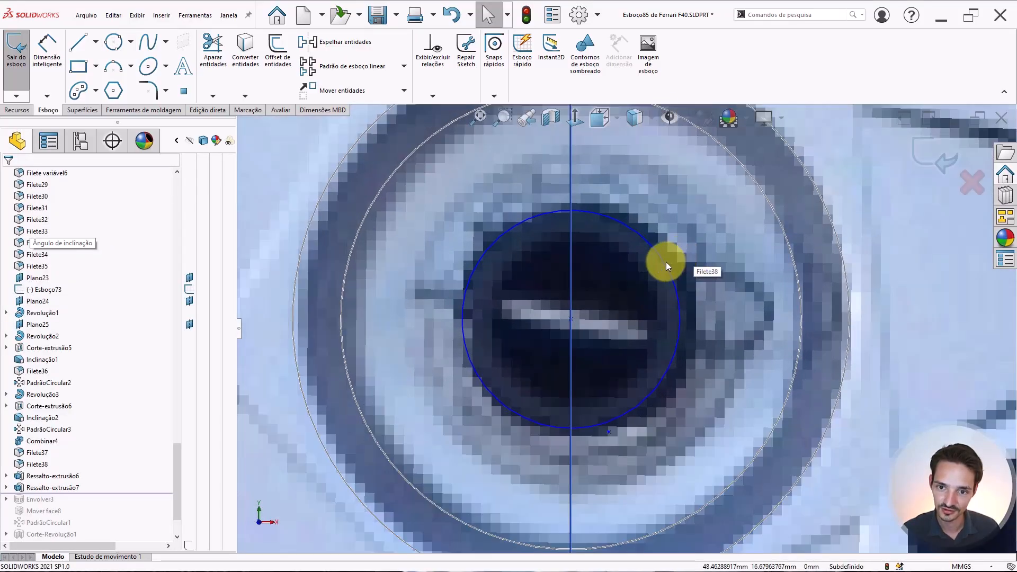
left_click(672, 249)
left_click_drag(673, 246, 665, 248)
Dimension the diameter of the circle inside the hexagon and set it to 3.2 mm.
left_click(648, 267)
right_click_drag(649, 267, 648, 233)
left_click(460, 282)
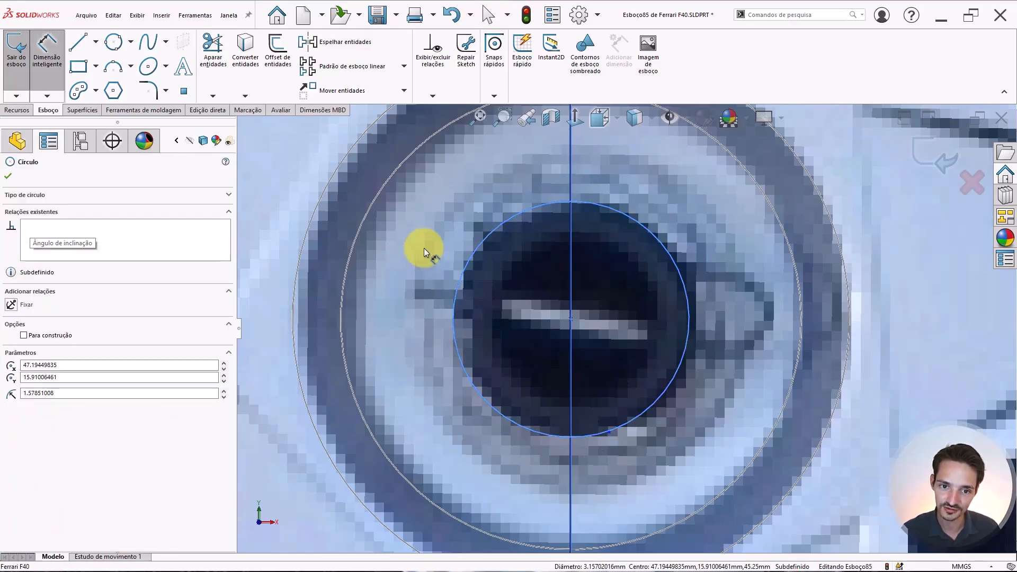
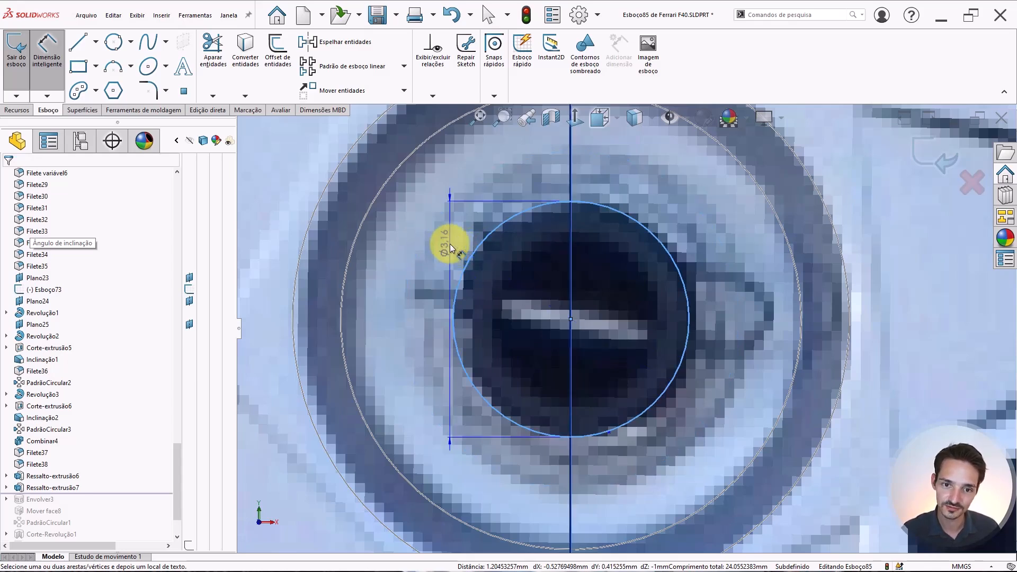
left_click(446, 246)
key("Return")
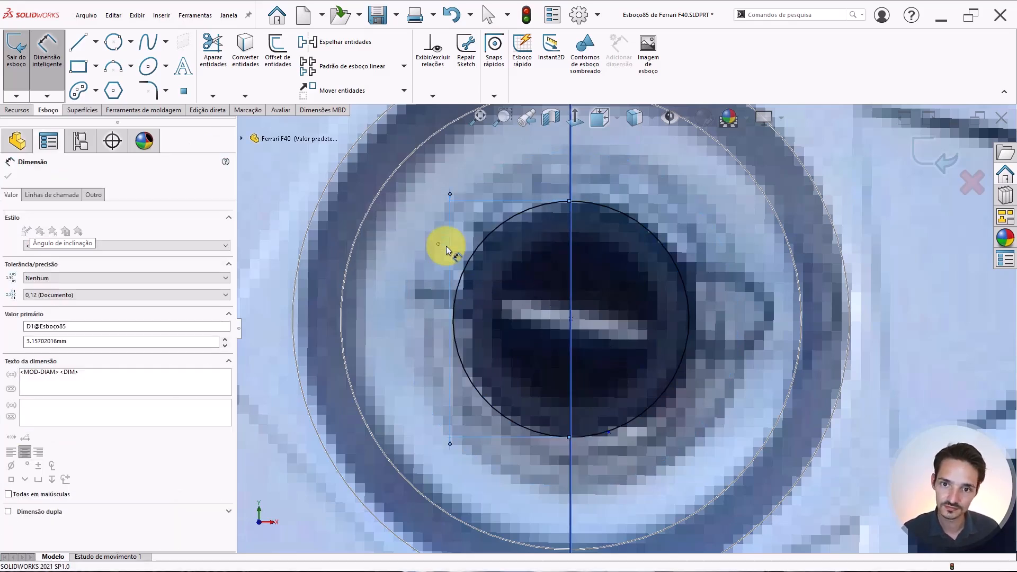
key("Escape")
Return the display to shaded with edges and change the circle's diameter to 3 mm.
left_click(635, 118)
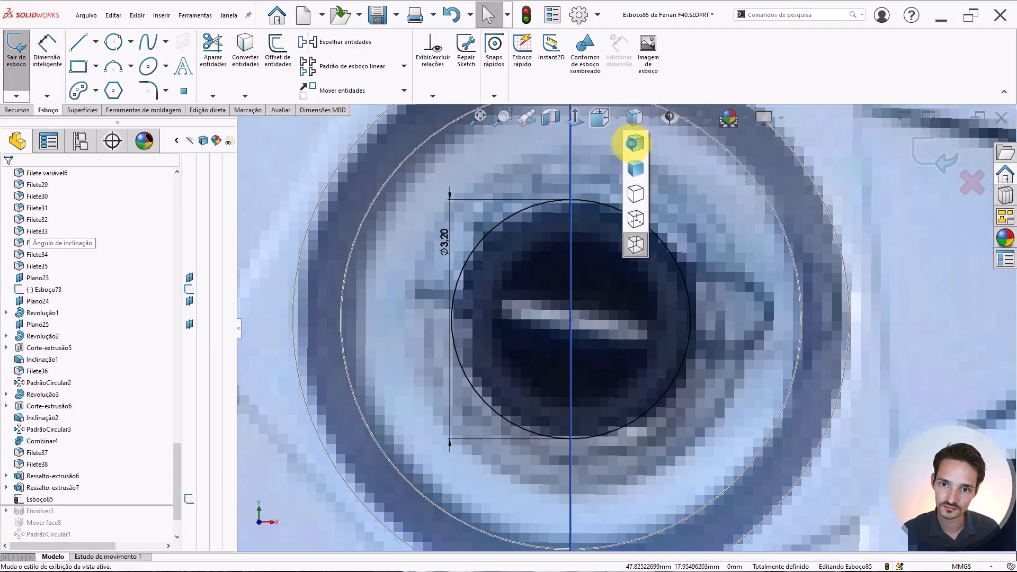
left_click(635, 143)
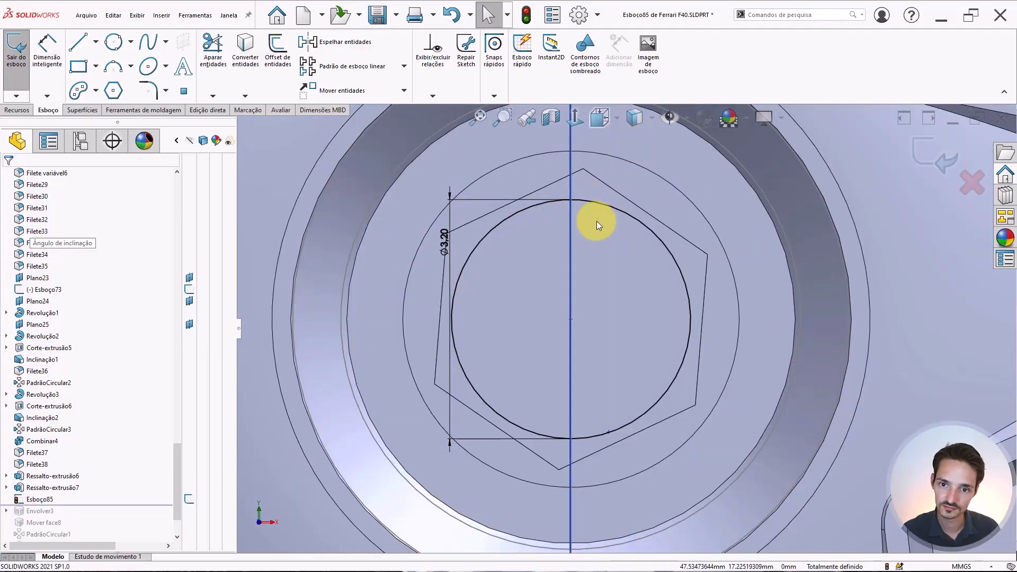
scroll(596, 221, "up", 1)
double_click(474, 256)
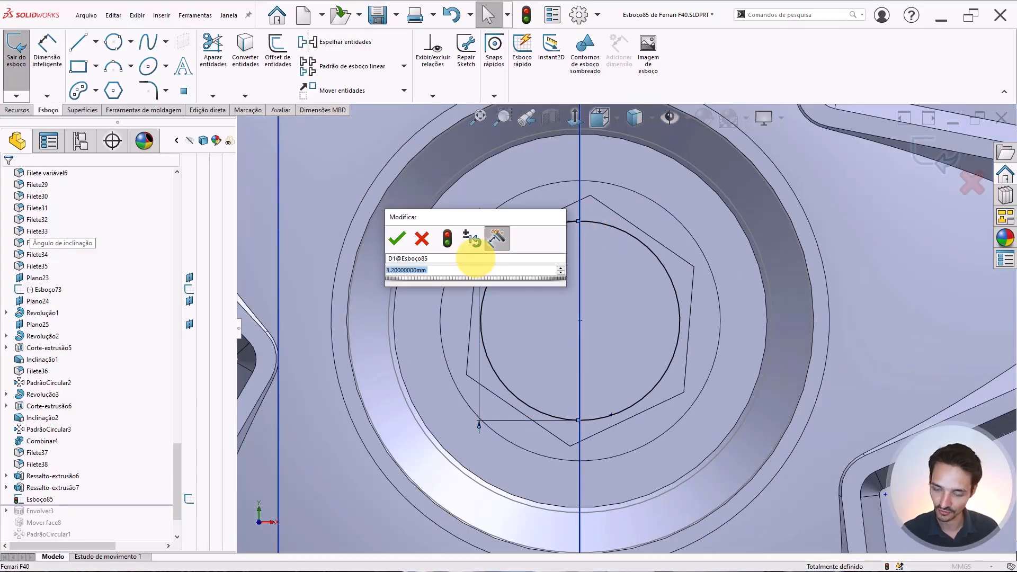
type("3")
key("Return")
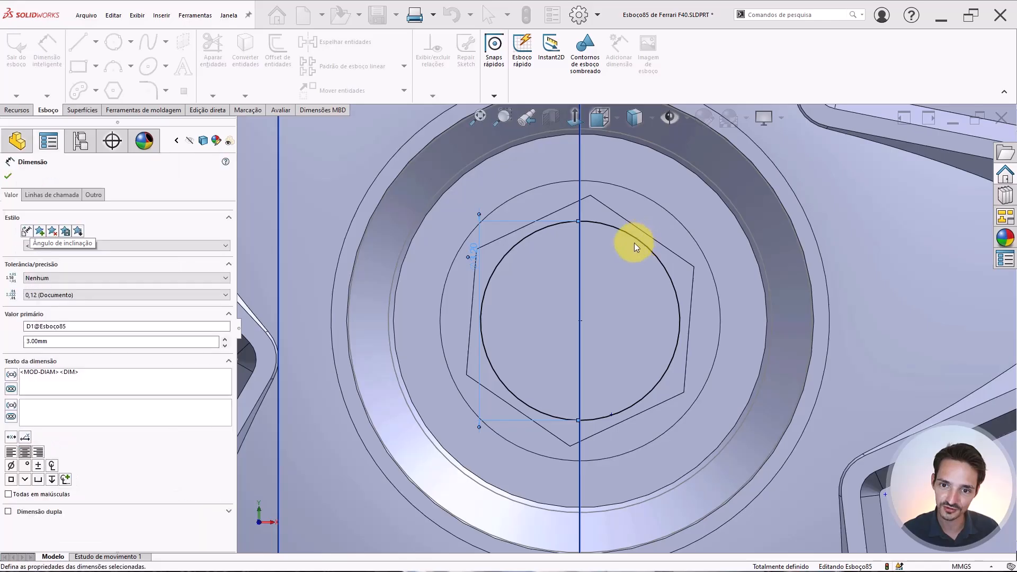
left_click(641, 239)
Extrude-cut the 3 mm circle with the Through All end condition, limiting the feature scope to the hexagonal nut body.
scroll(611, 261, "up", 3)
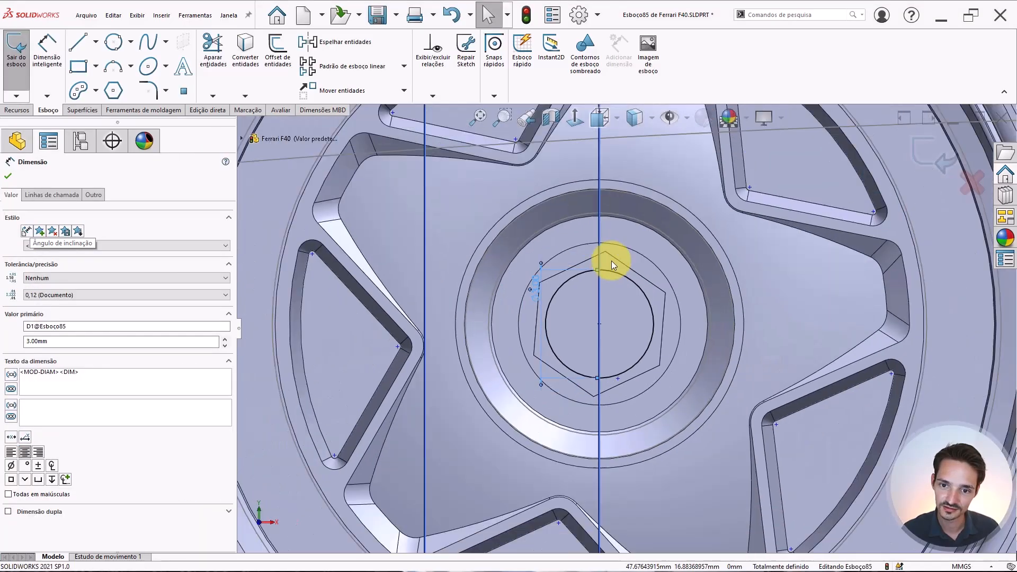
mouse_move(622, 295)
middle_mouse_down()
mouse_move(588, 320)
mouse_move(577, 268)
middle_mouse_up()
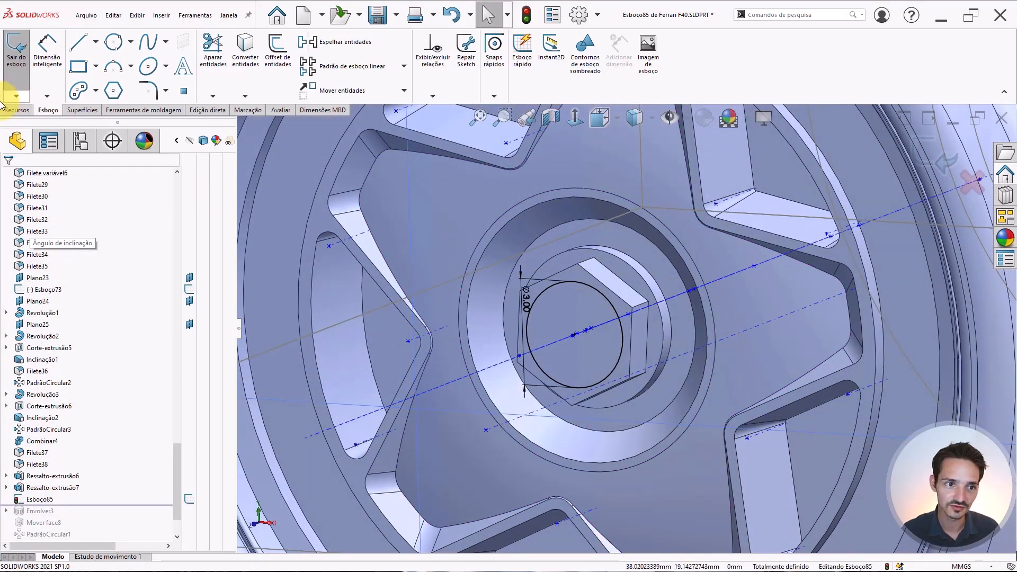
left_click(10, 114)
left_click(205, 51)
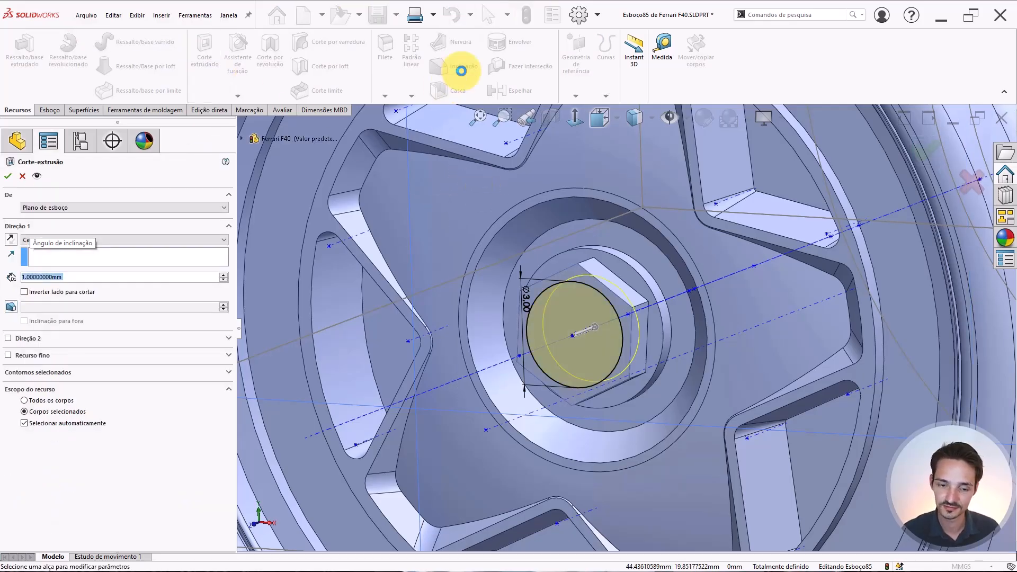
left_click(64, 241)
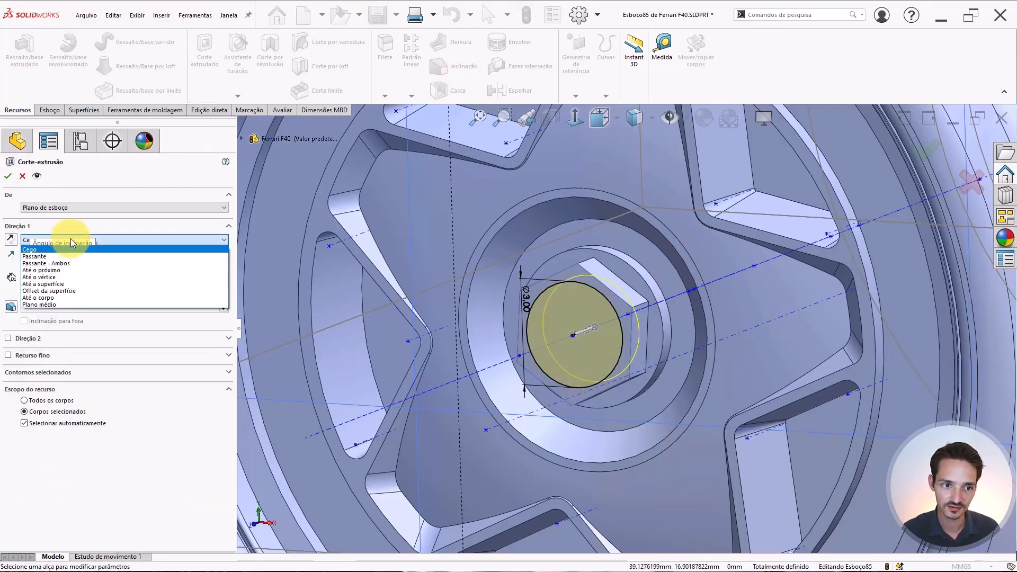
left_click(66, 256)
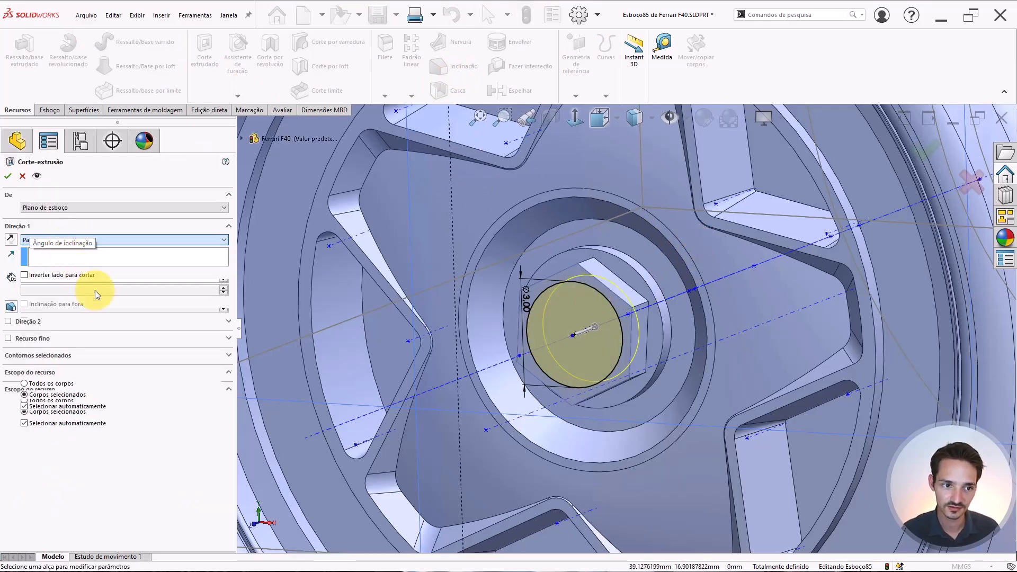
left_click(43, 407)
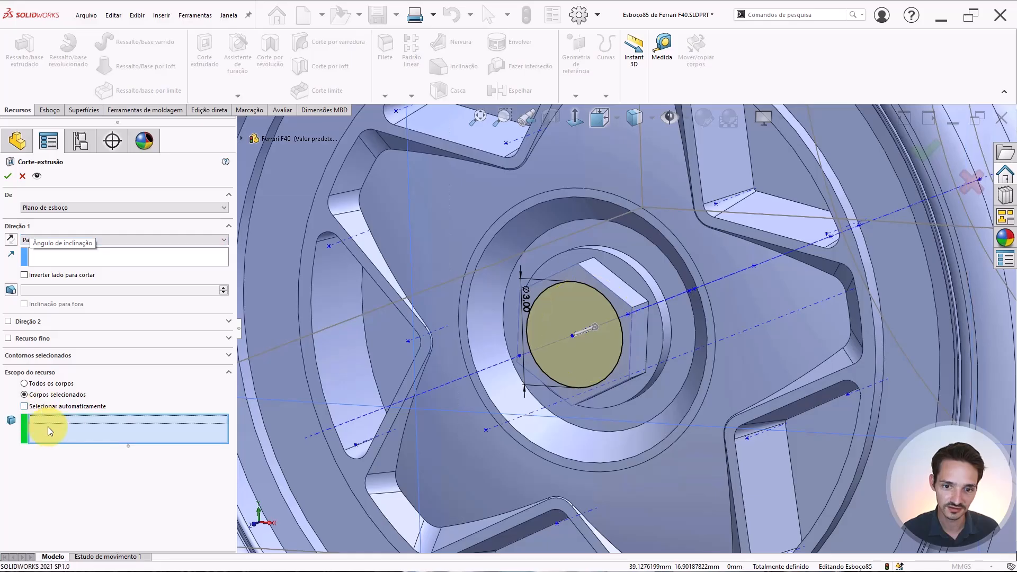
left_click(598, 290)
key("Return")
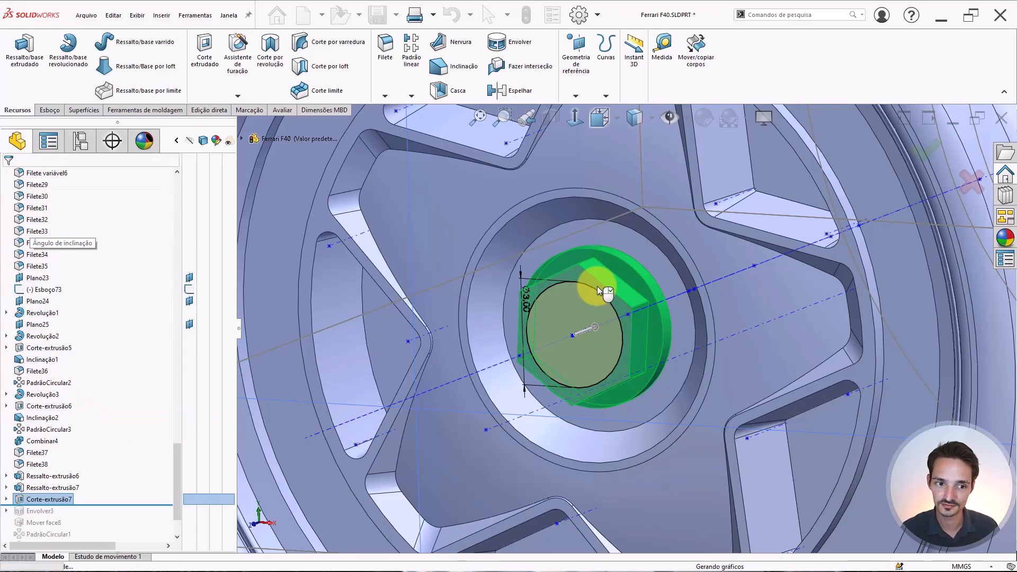
Start a sketch on the flat hub face behind the nut and convert the edge of the nut's round hole into it.
scroll(609, 303, "up", 5)
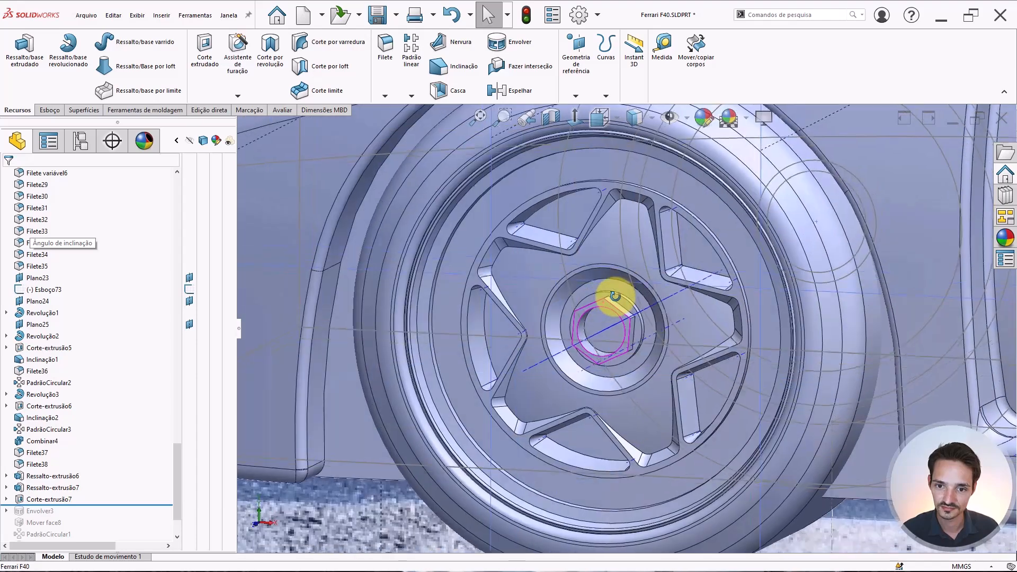
scroll(608, 307, "down", 5)
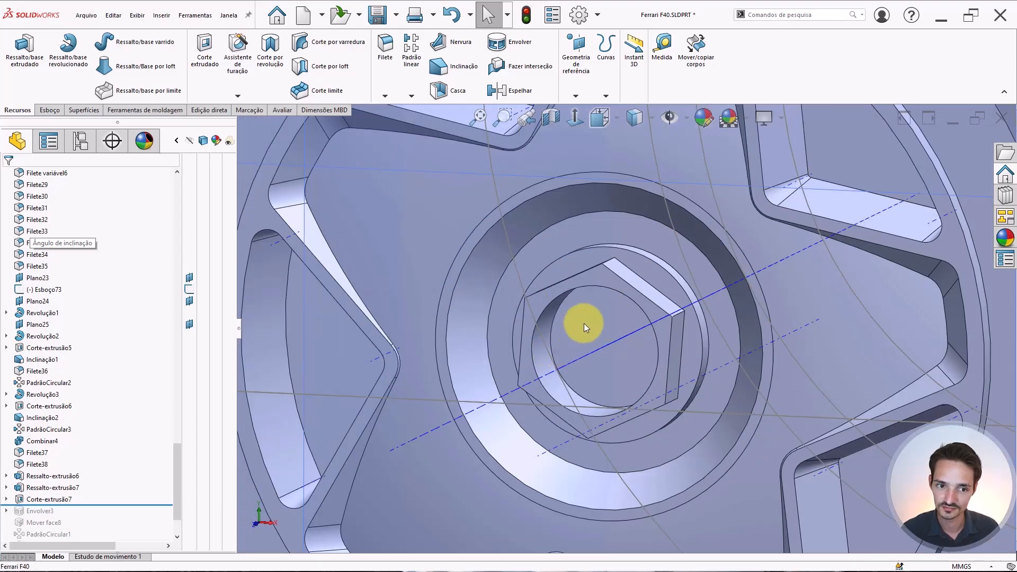
mouse_move(583, 323)
middle_mouse_down()
mouse_move(577, 365)
mouse_move(581, 325)
middle_mouse_up()
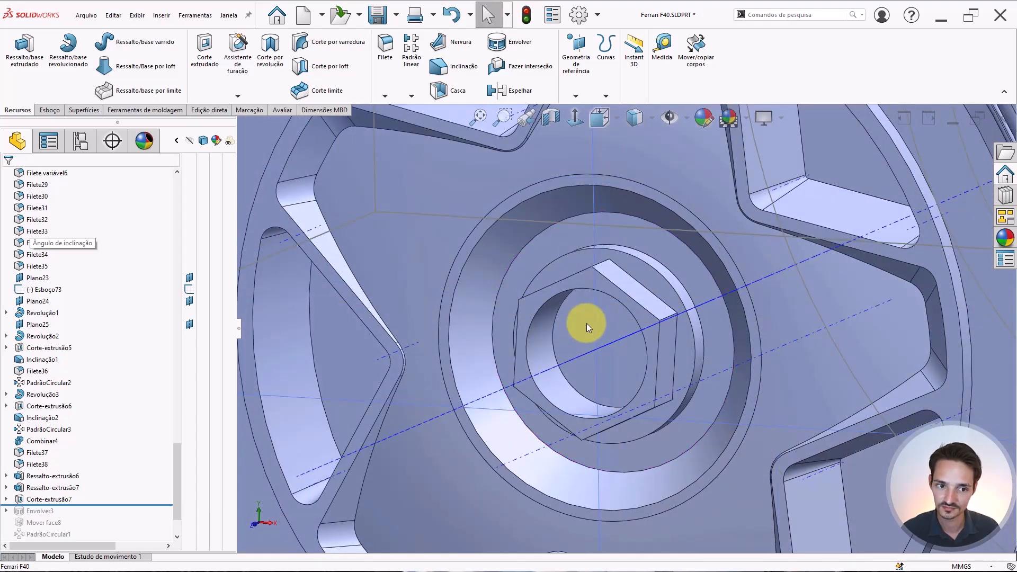
left_click(587, 323)
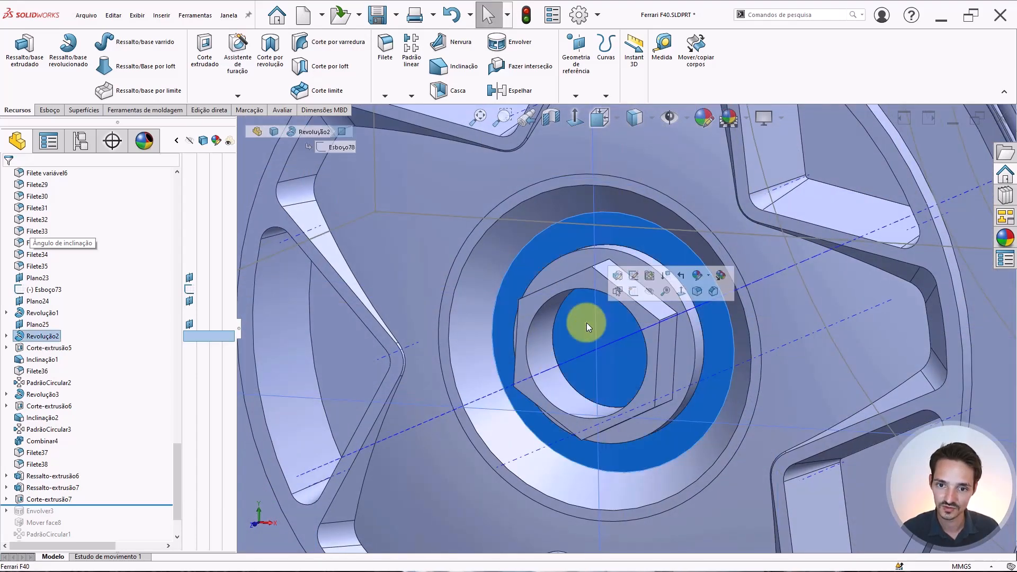
left_click(635, 294)
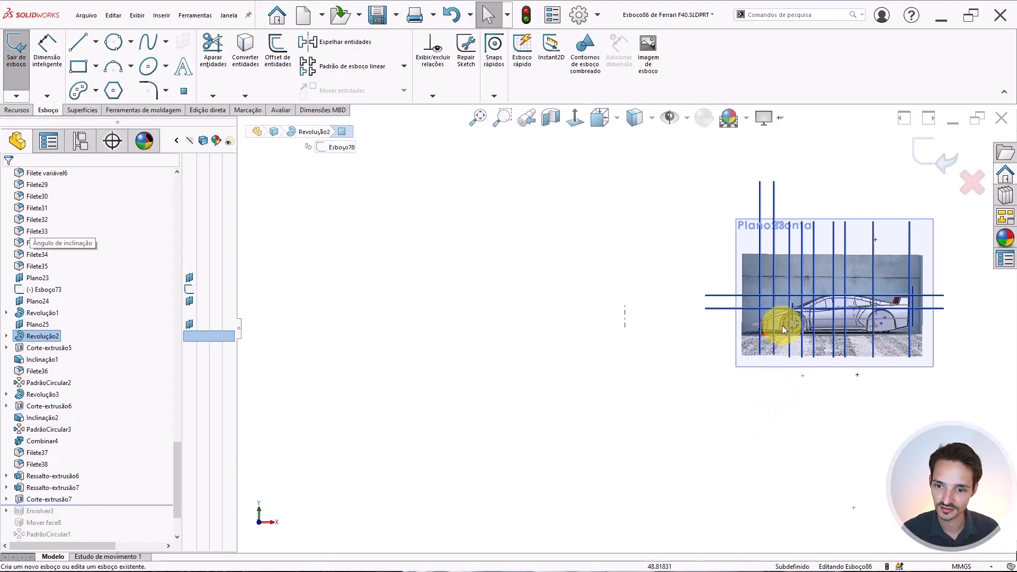
scroll(782, 325, "down", 10)
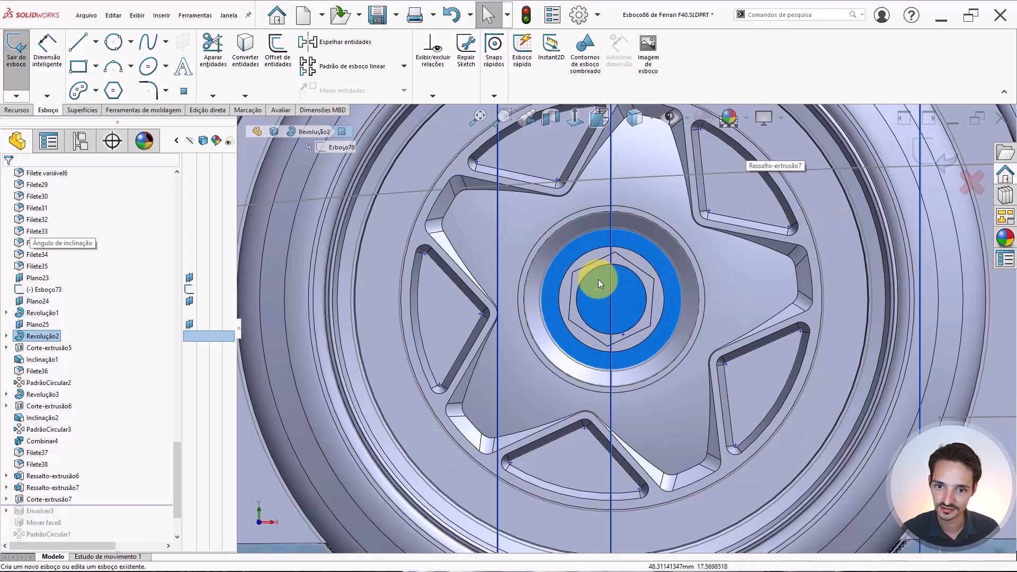
scroll(599, 279, "down", 5)
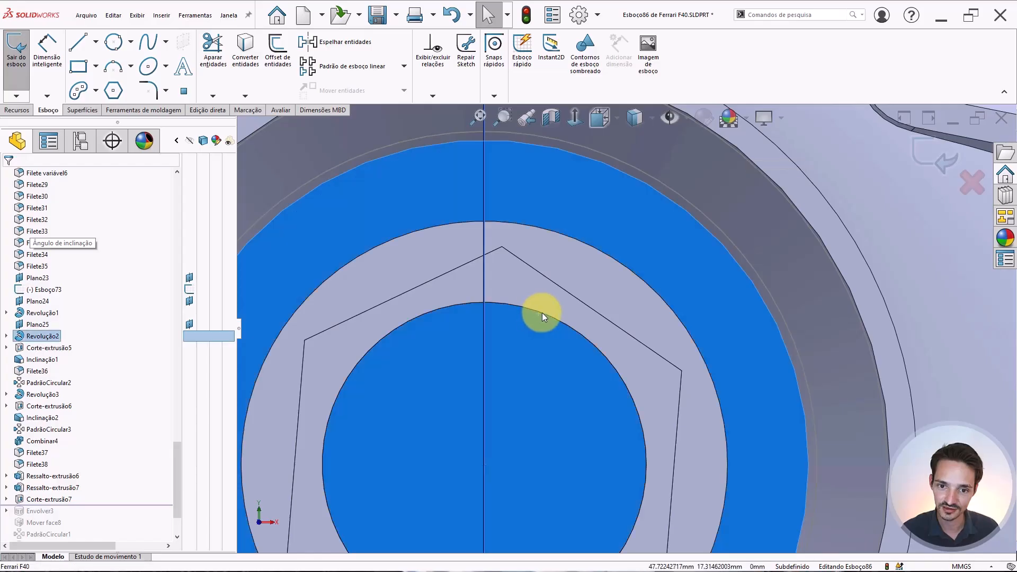
left_click(542, 315)
left_click(243, 44)
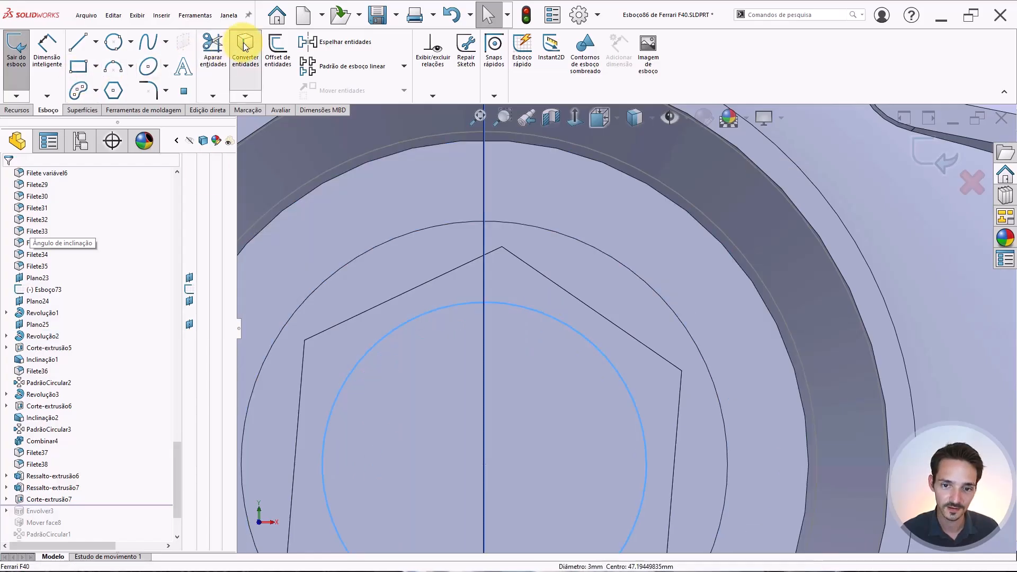
Draw a second circle about 2.2 mm in diameter, concentric with and inside the converted hole edge.
scroll(596, 283, "up", 4)
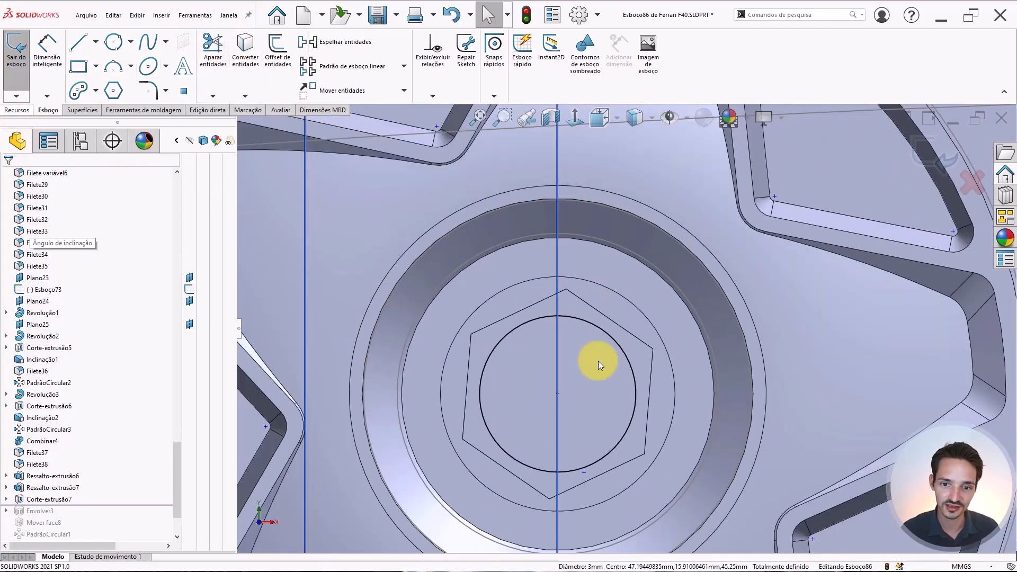
scroll(592, 367, "down", 2)
right_click_drag(587, 346, 582, 397)
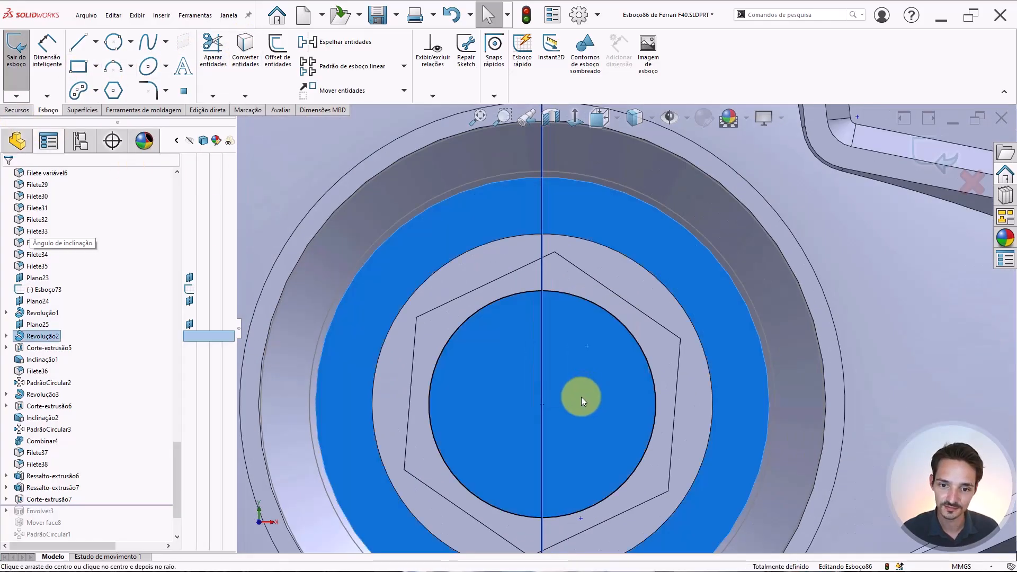
left_click(542, 403)
left_click(600, 345)
key("Escape")
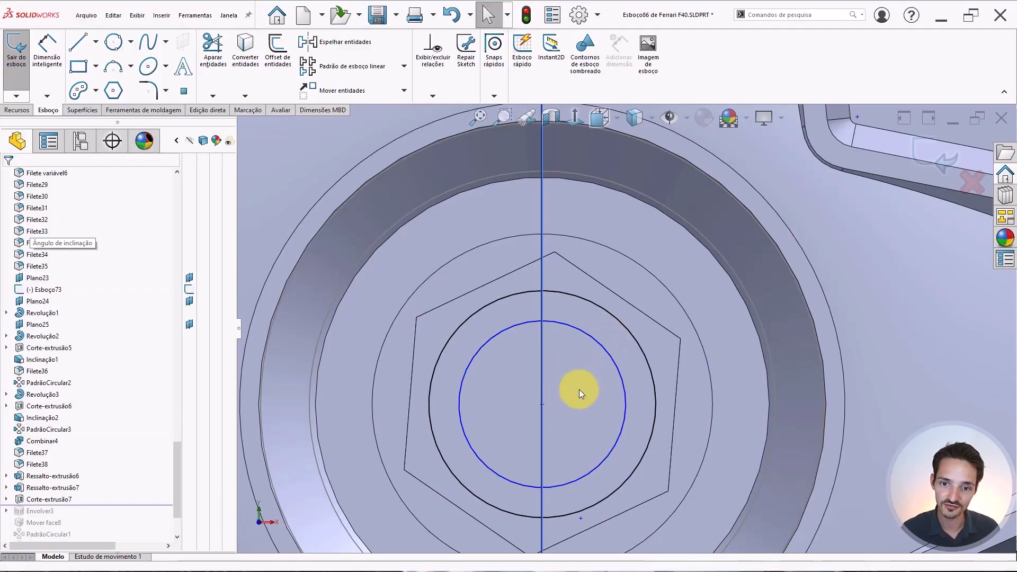
Compare the inner circle with the reference photo in wireframe, return to the shaded display and dimension its diameter as 2.2 mm.
right_click_drag(579, 390, 577, 319)
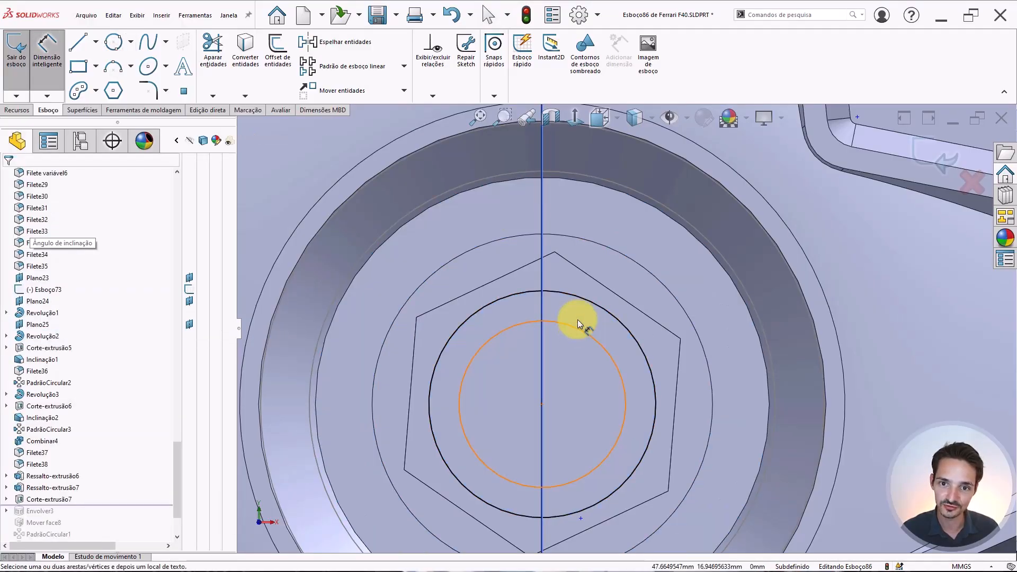
left_click(649, 117)
left_click(636, 245)
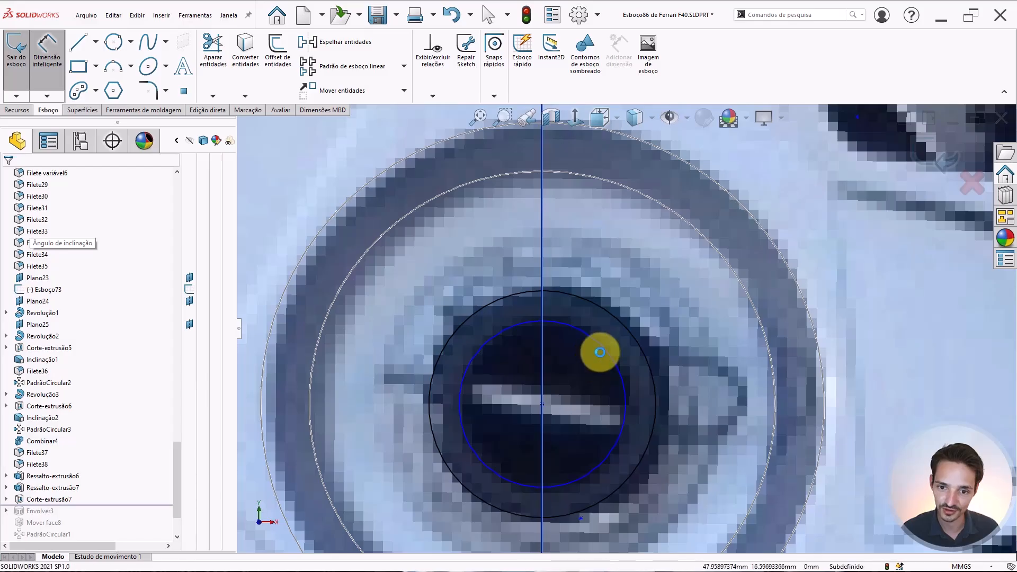
key("Escape")
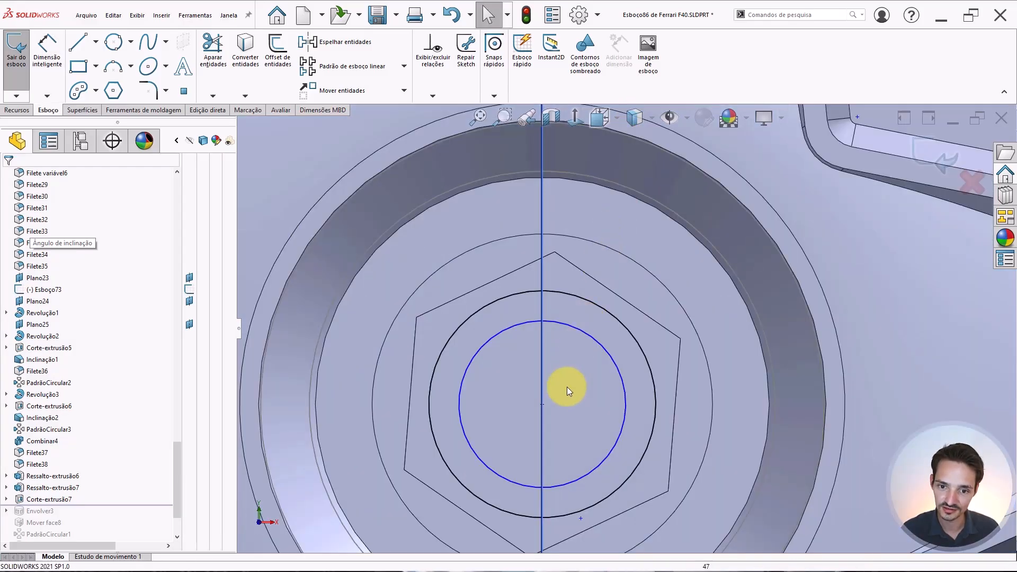
right_click_drag(570, 371, 573, 335)
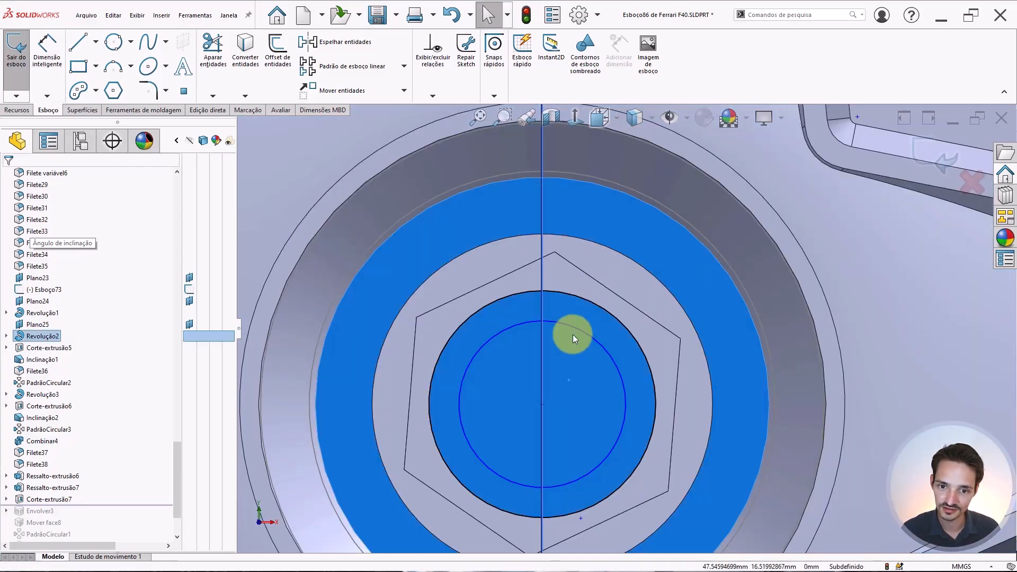
left_click(582, 331)
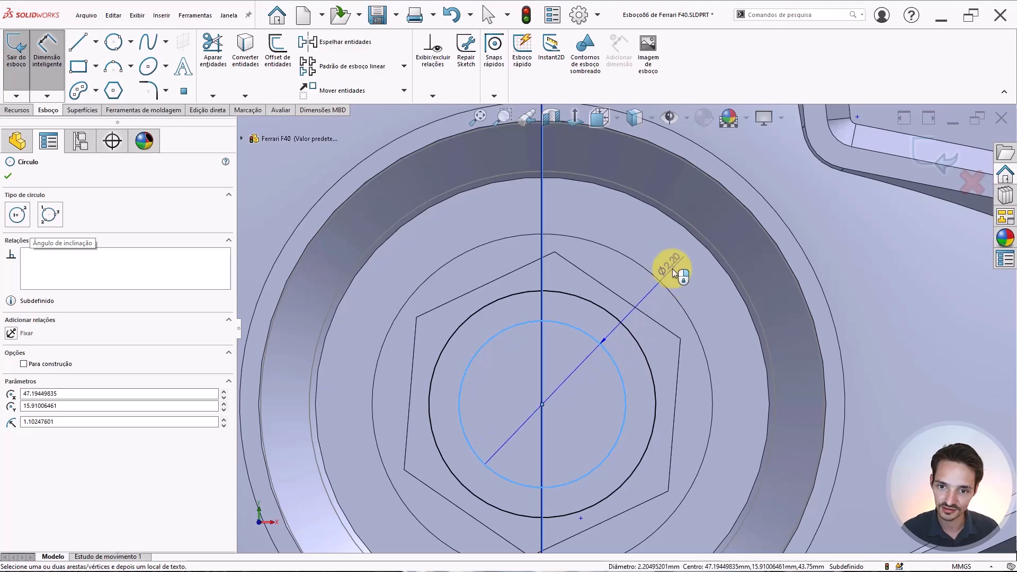
left_click(676, 266)
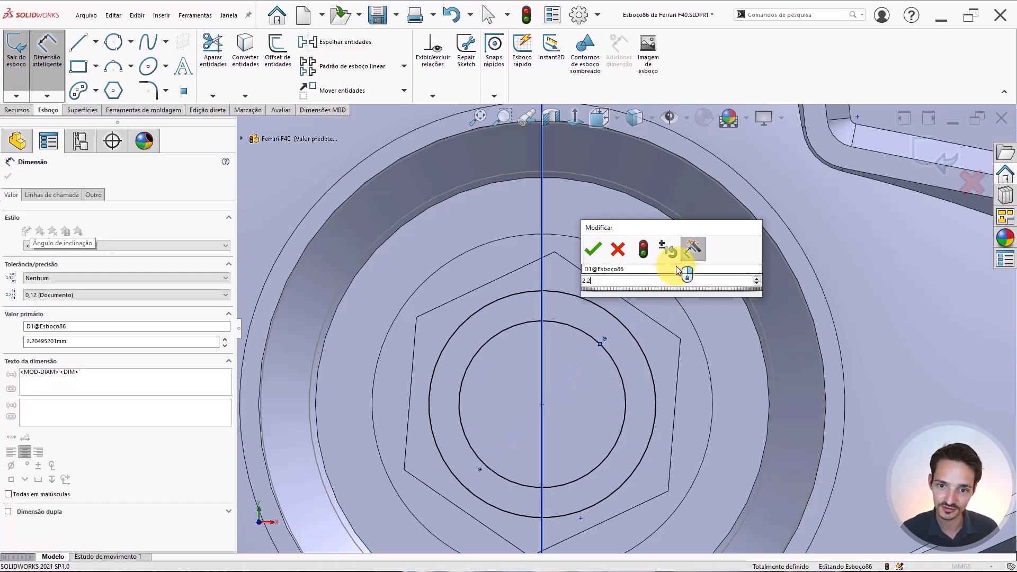
key("Return")
key("Escape")
Finish dimensioning the inner circle and hide all sketches, planes and other reference items around the wheel.
scroll(596, 319, "up", 5)
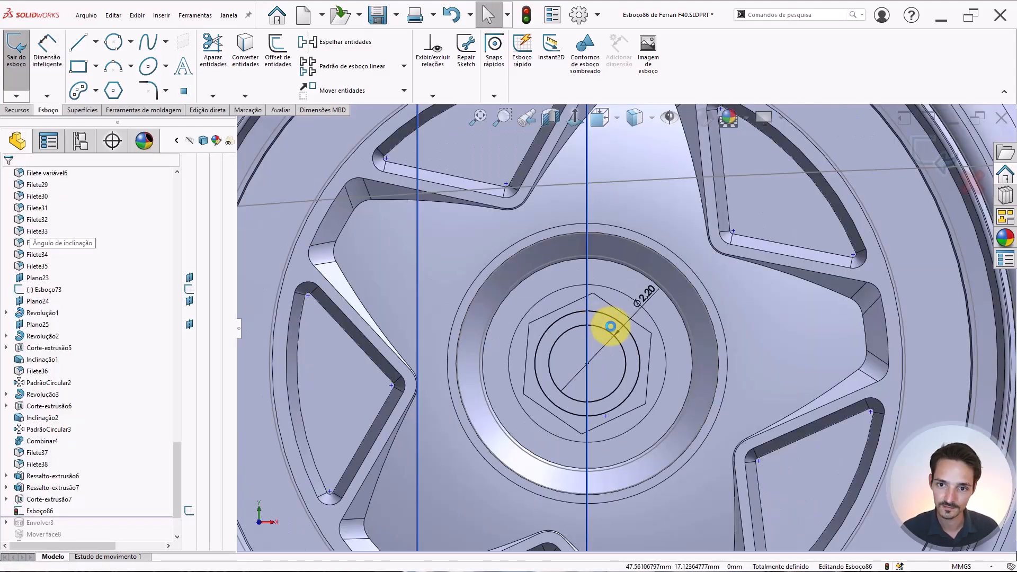
middle_click_drag(622, 330, 604, 350)
scroll(604, 350, "down", 5)
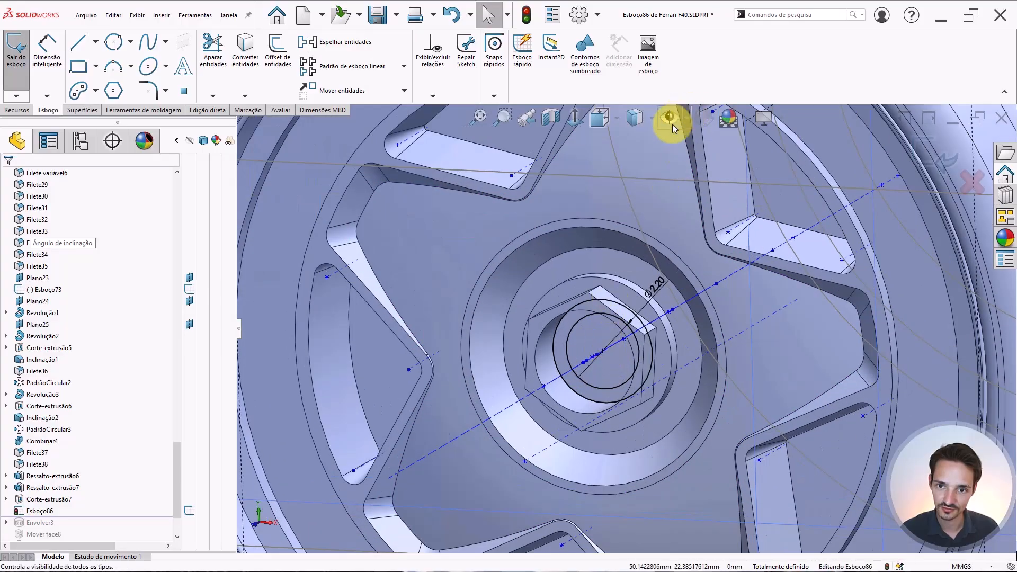
left_click(669, 122)
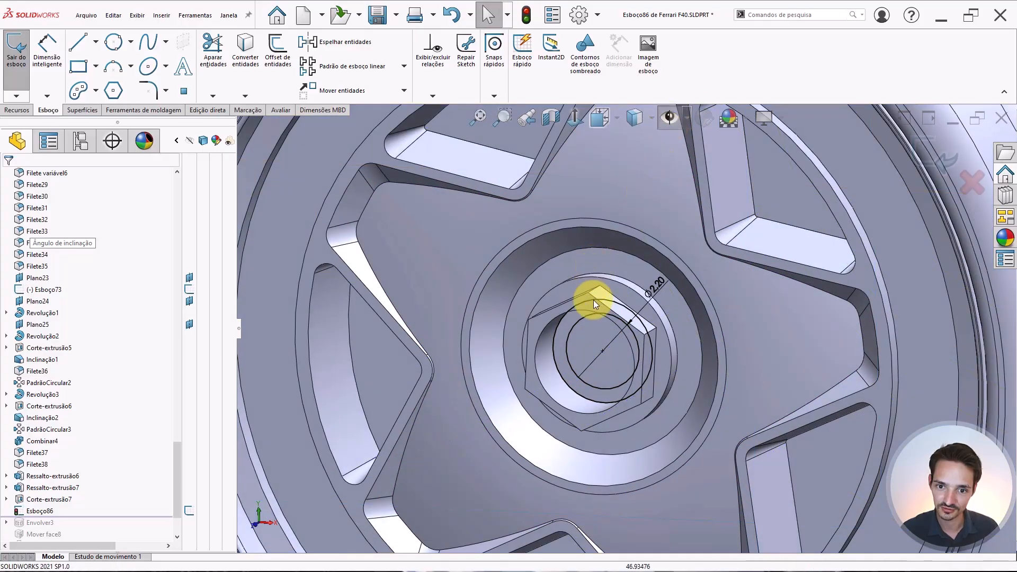
Start a boss extrusion of the ring profile between the two circles with a blind depth of 3 mm.
left_click(11, 110)
left_click(24, 50)
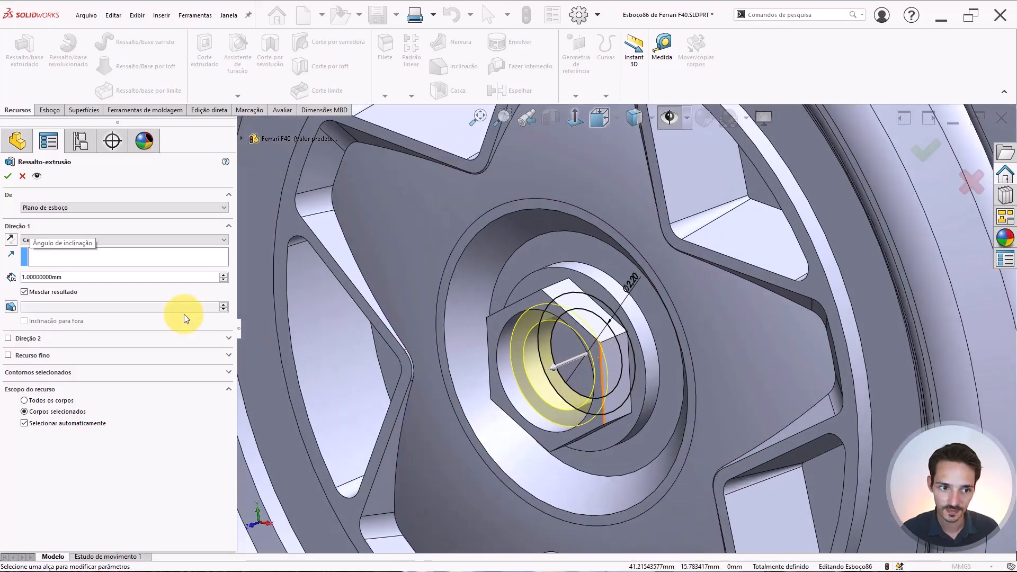
double_click(93, 277)
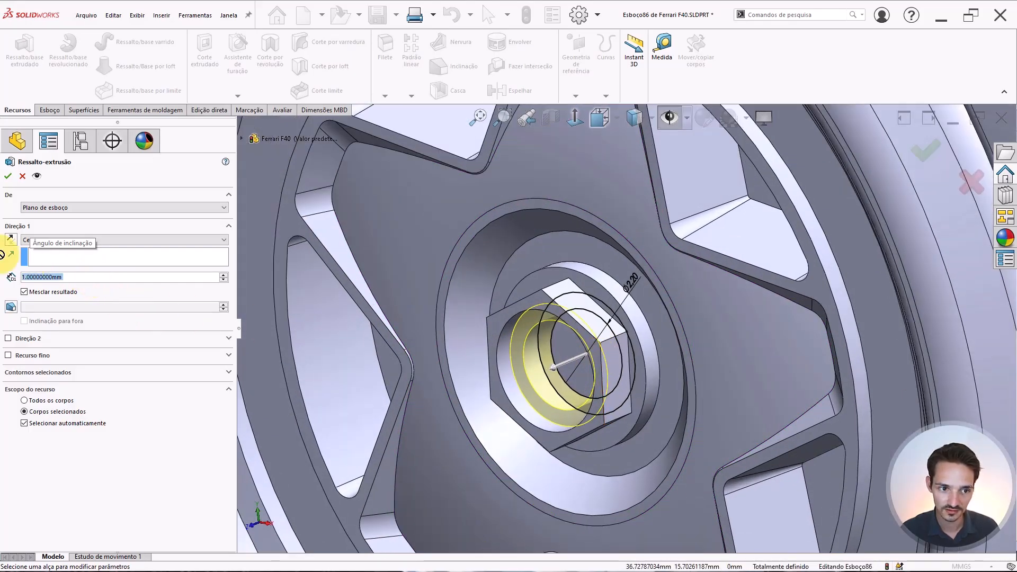
type("3")
key("Return")
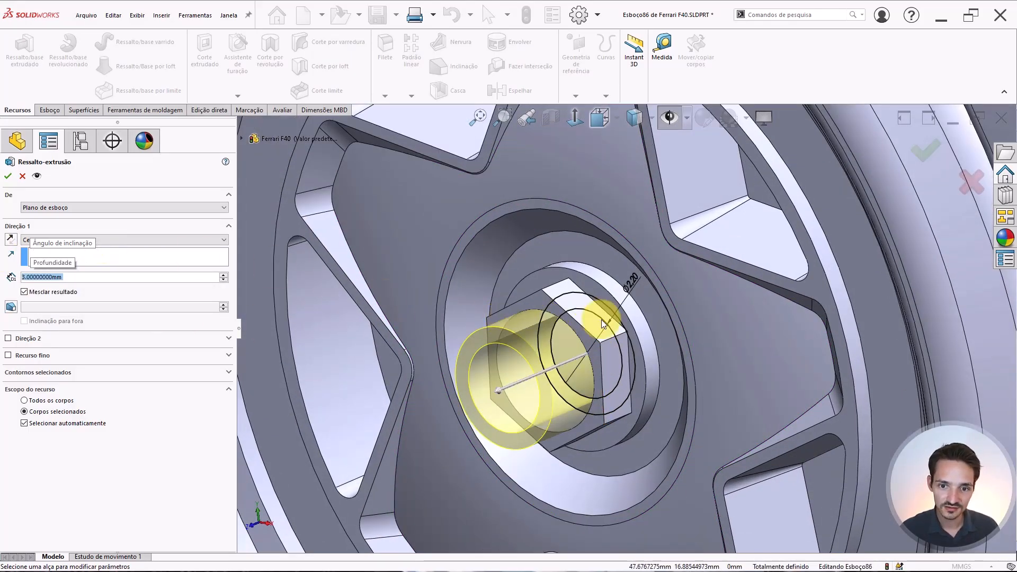
Set the ring extrusion's depth to 2.5 mm, turn off merging the result and create it as a separate body.
middle_click_drag(602, 320, 511, 380)
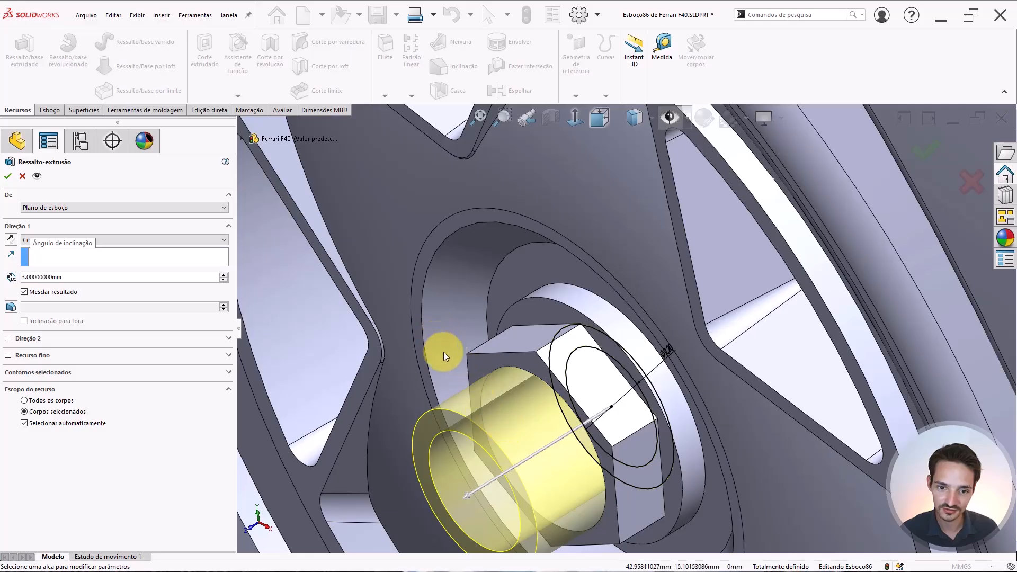
middle_click_drag(550, 484, 572, 470)
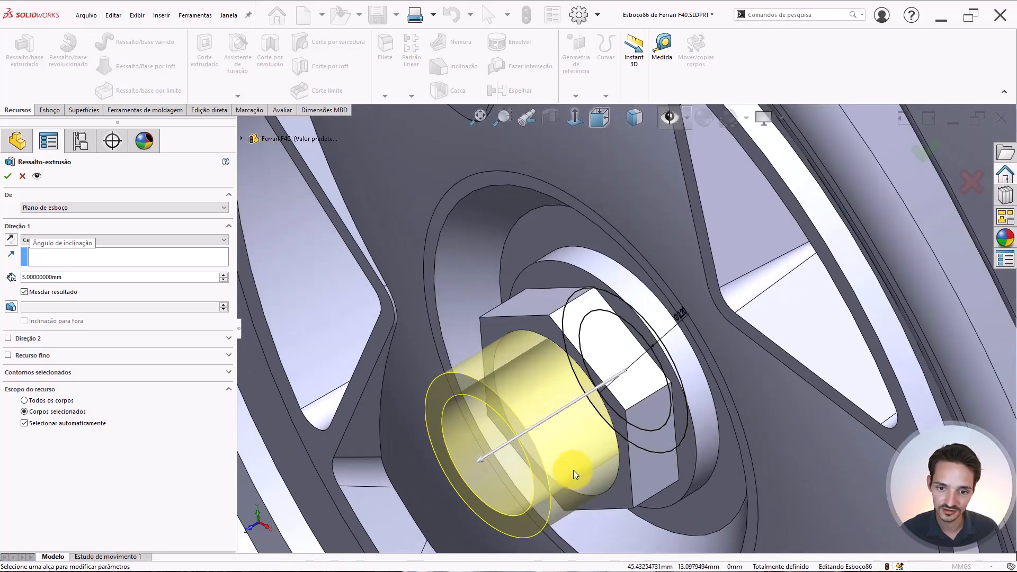
middle_click_drag(545, 319, 545, 295)
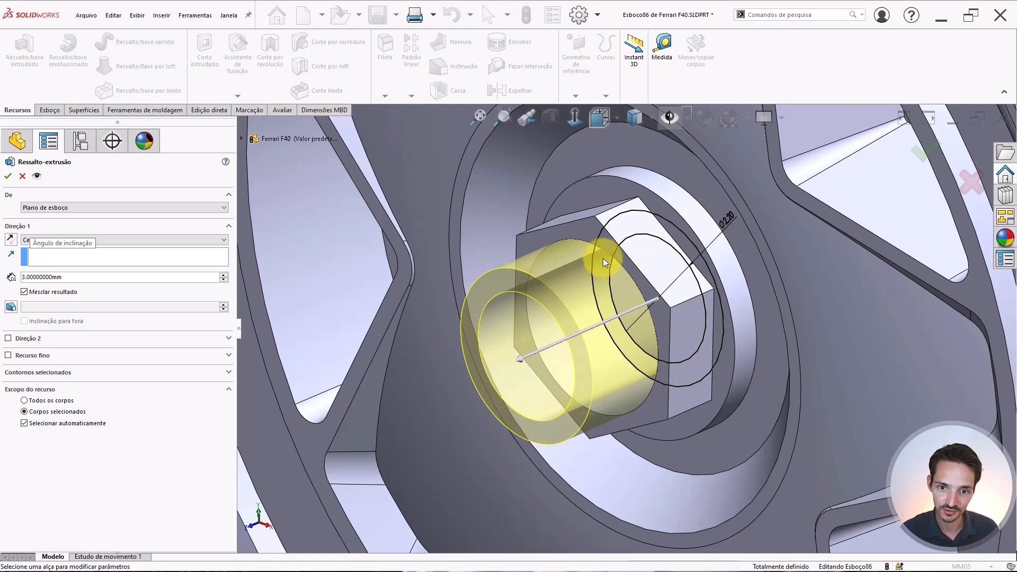
middle_click_drag(603, 258, 530, 297)
left_click_drag(89, 278, 1, 277)
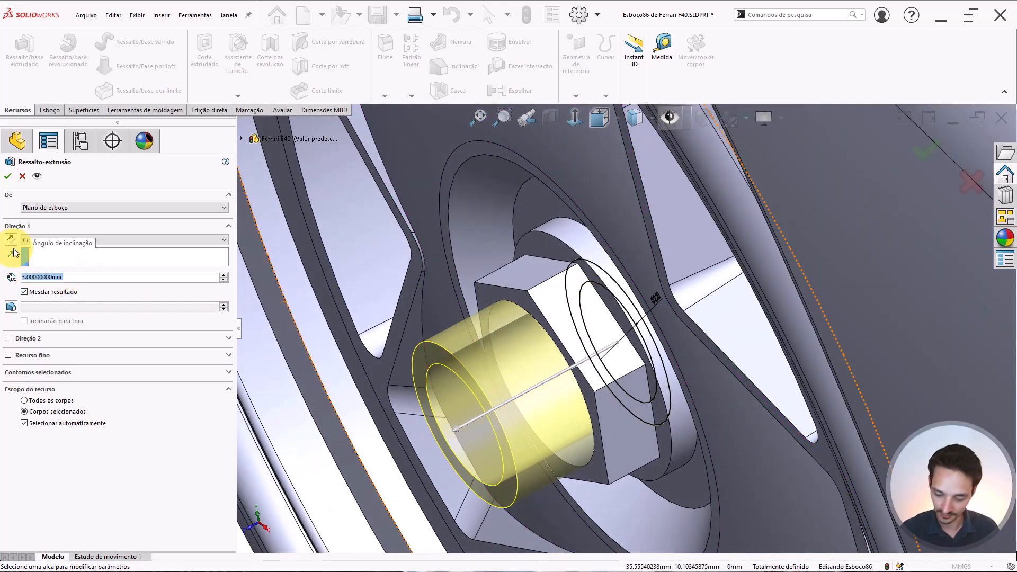
type("2.5")
key("Return")
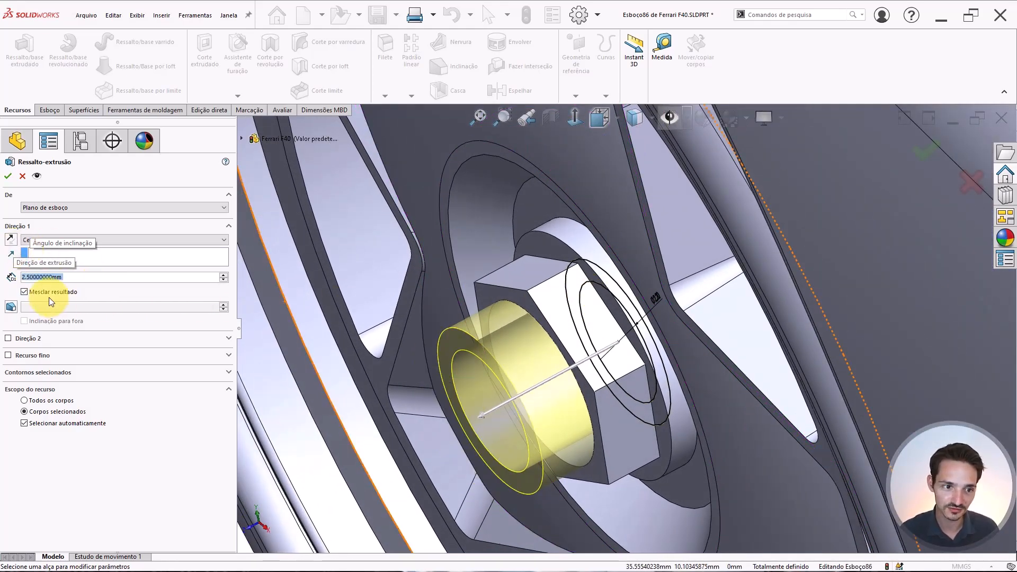
left_click(33, 292)
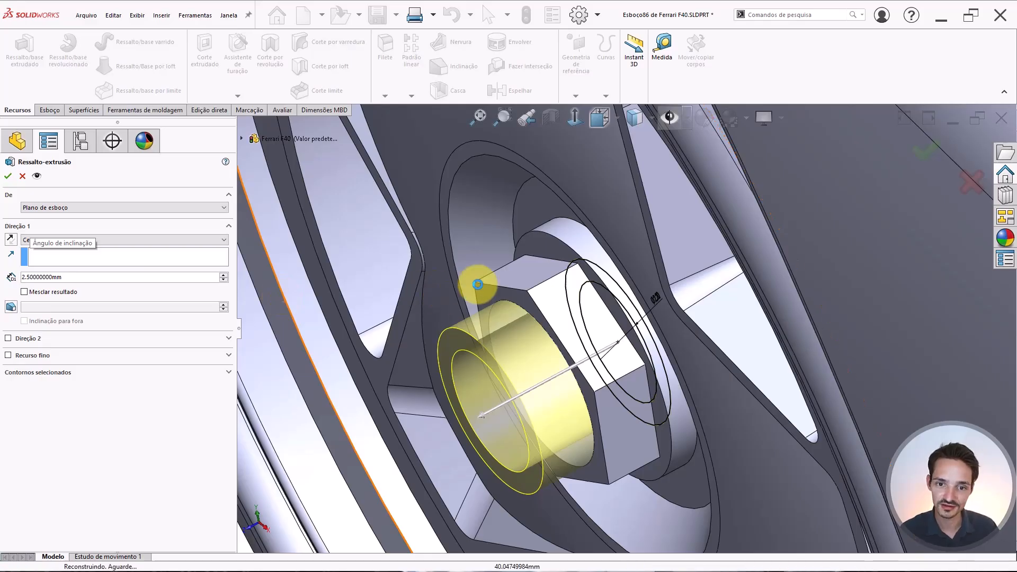
key("Return")
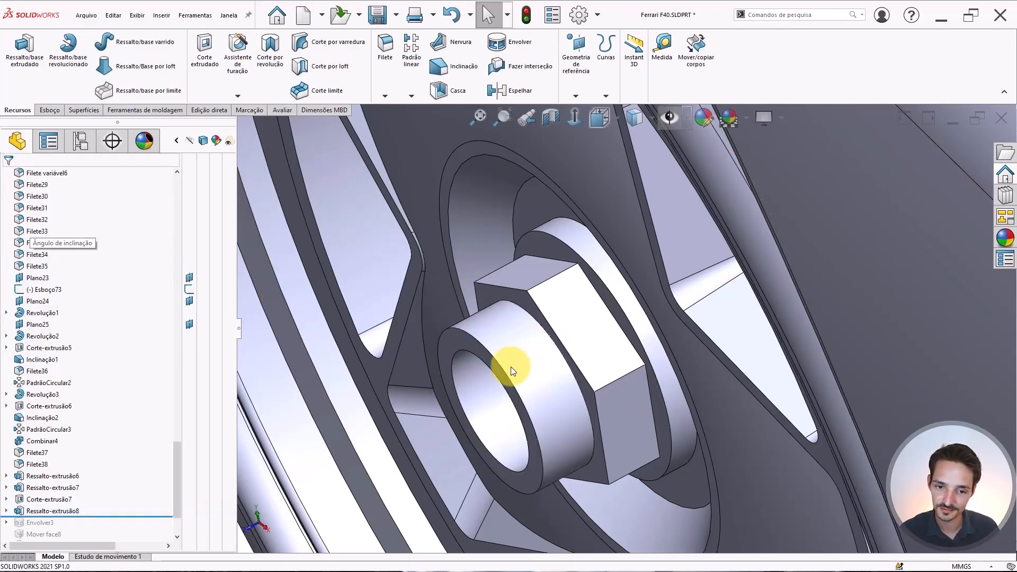
Start a sketch on the ring's front end face and convert the face's outer edge into it.
middle_click_drag(509, 367, 497, 346)
double_click(456, 340)
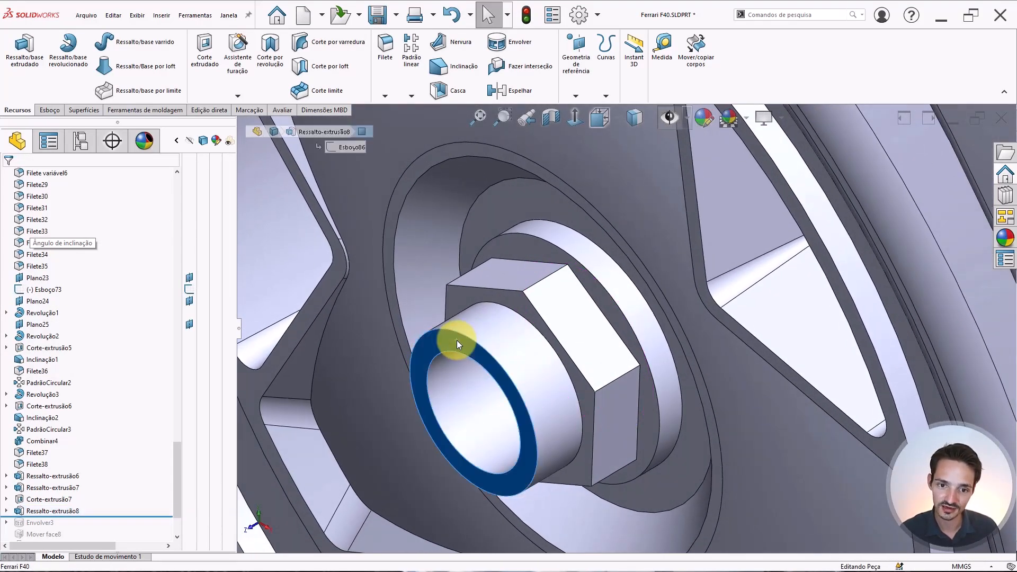
key("Escape")
left_click(456, 343)
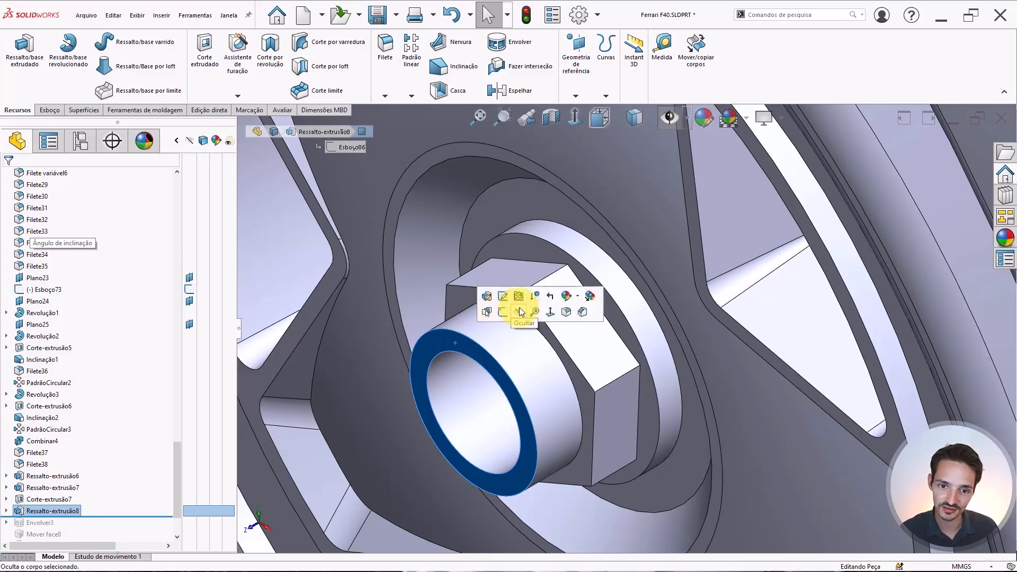
left_click(503, 311)
scroll(790, 384, "down", 15)
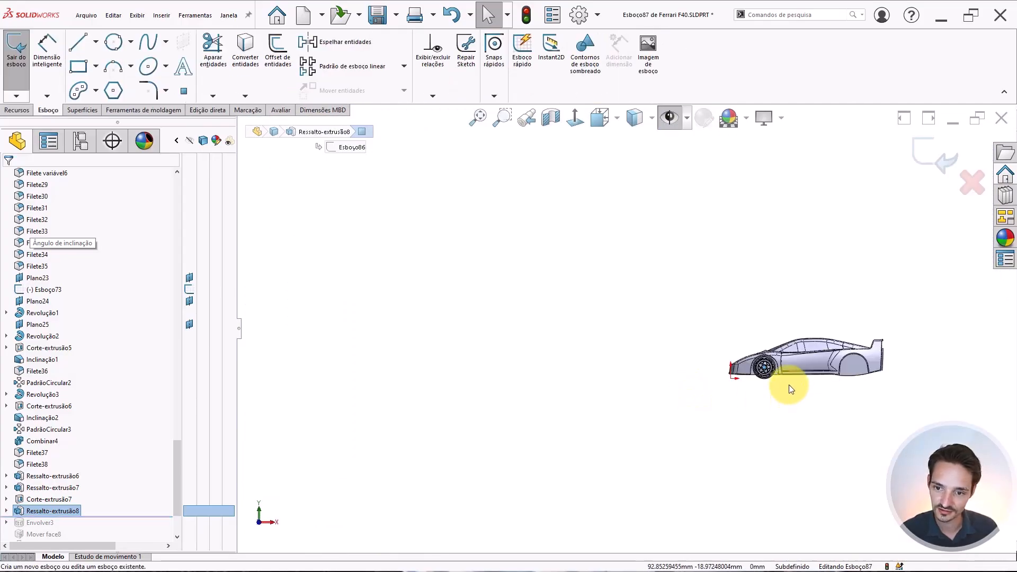
scroll(662, 303, "down", 3)
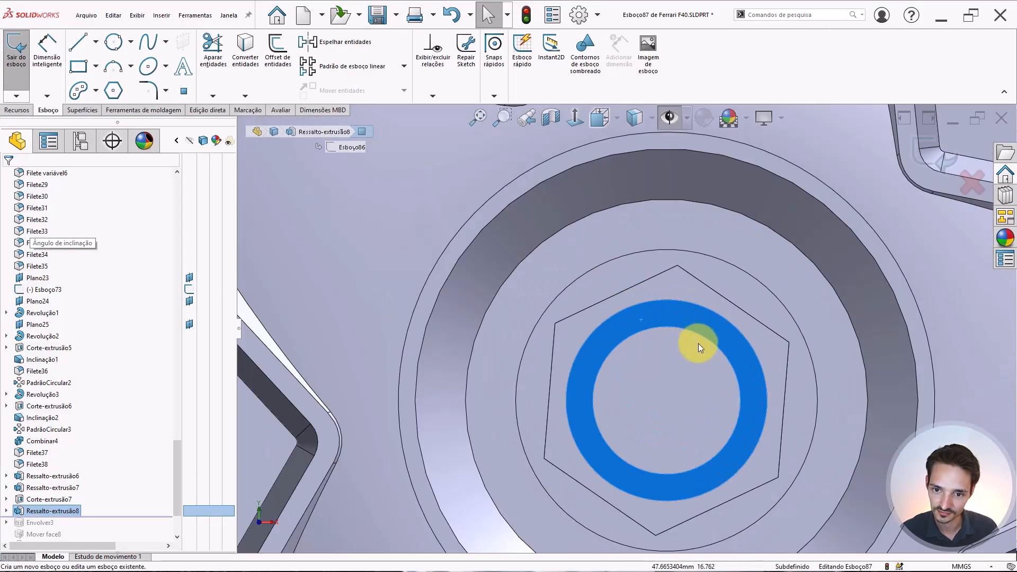
key("Escape")
left_click(714, 313)
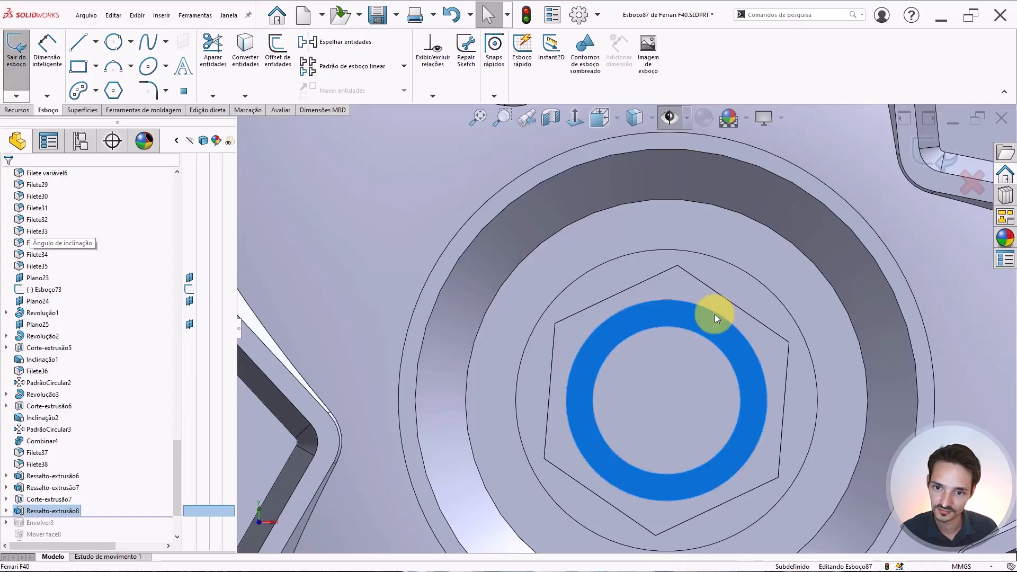
left_click(259, 63)
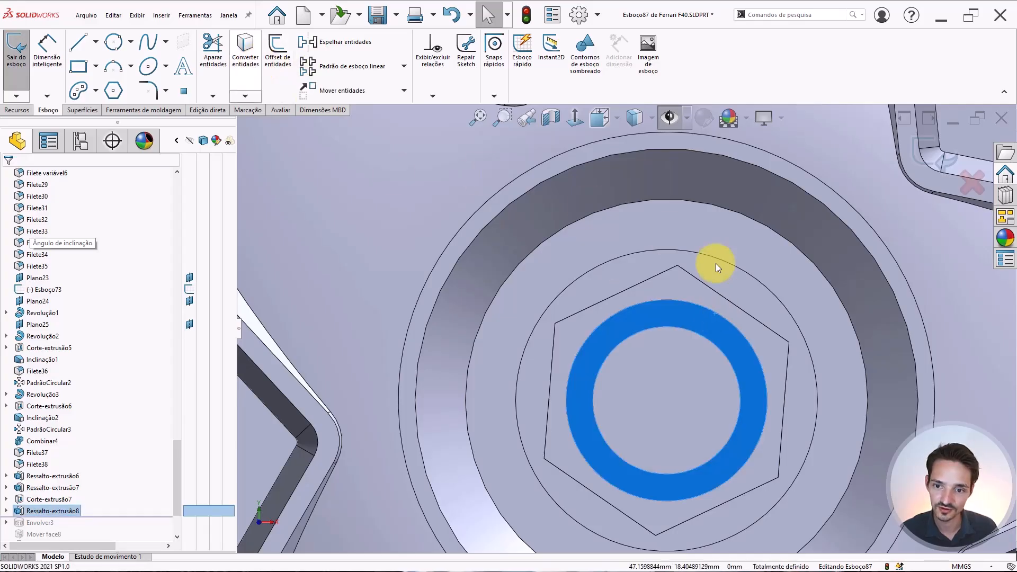
Start an offset of the converted 3 mm circle at a distance of 0.3 mm, reversed toward the inside.
scroll(715, 325, "down", 4)
left_click(708, 310)
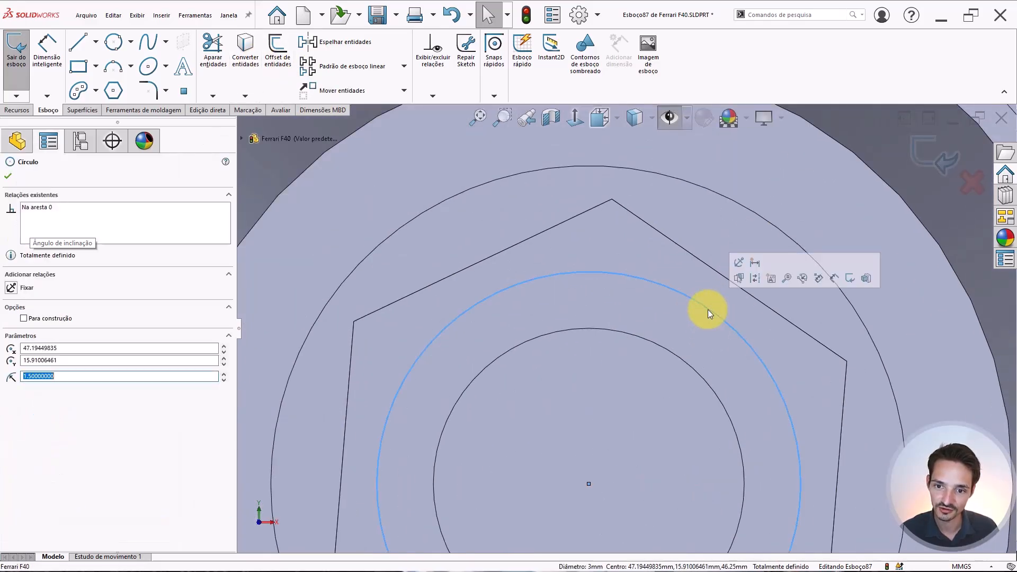
scroll(707, 310, "up", 2)
left_click(277, 50)
scroll(711, 359, "down", 3)
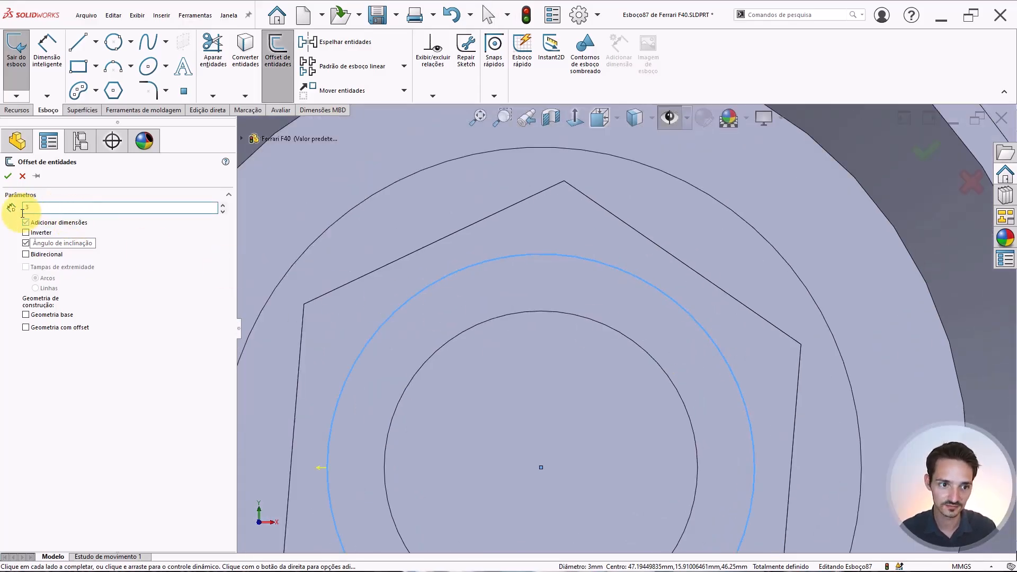
left_click(71, 209)
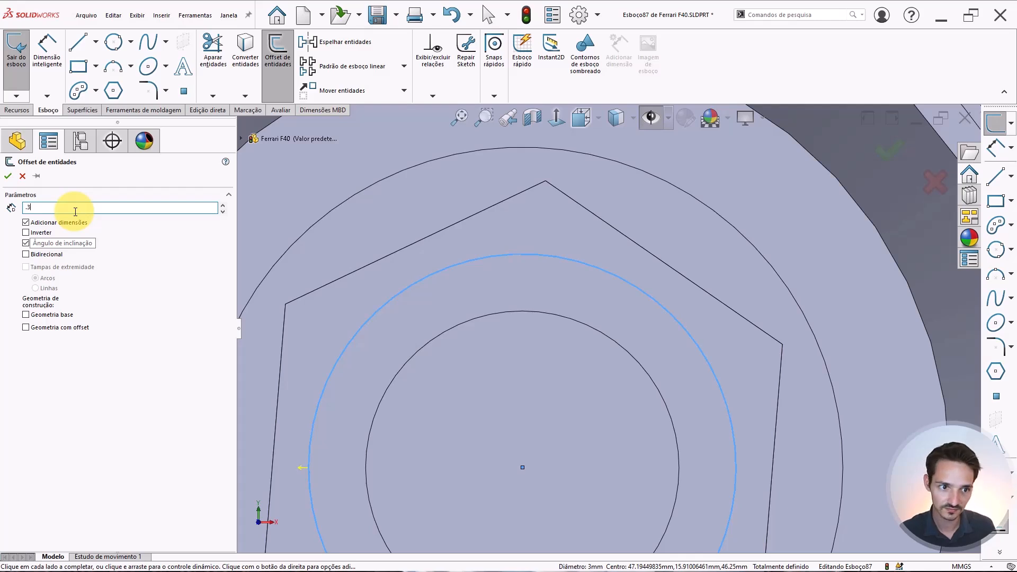
key("Return")
left_click(26, 232)
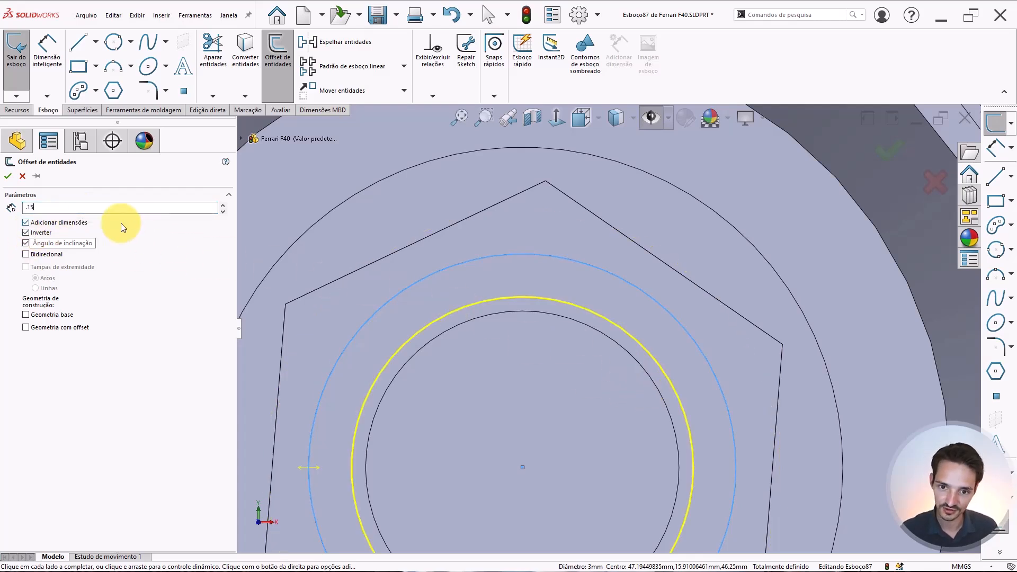
Set the inward offset distance to 0.15 mm and create the offset circle.
type(".15")
key("Return")
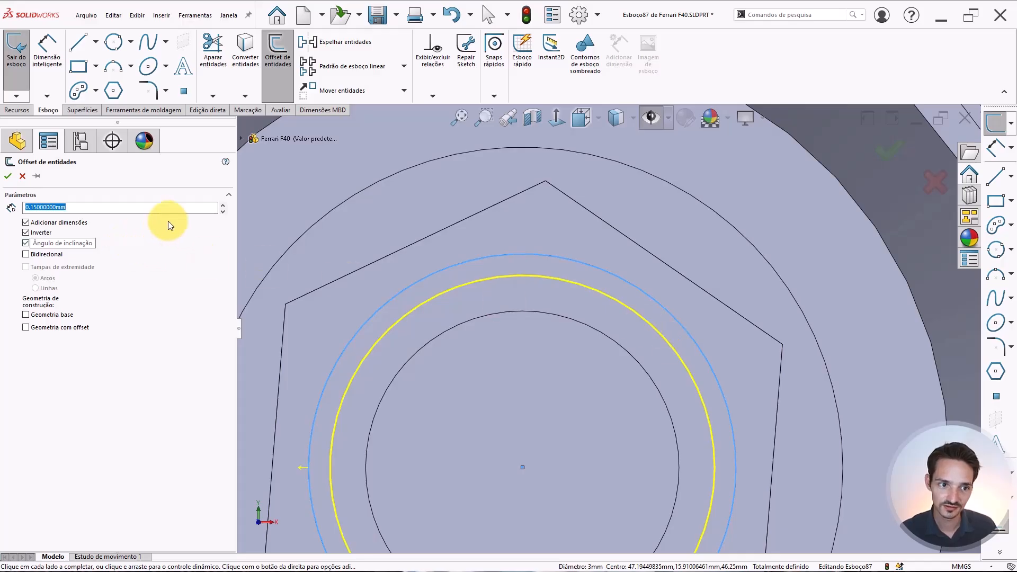
left_click(609, 311)
scroll(632, 312, "up", 3)
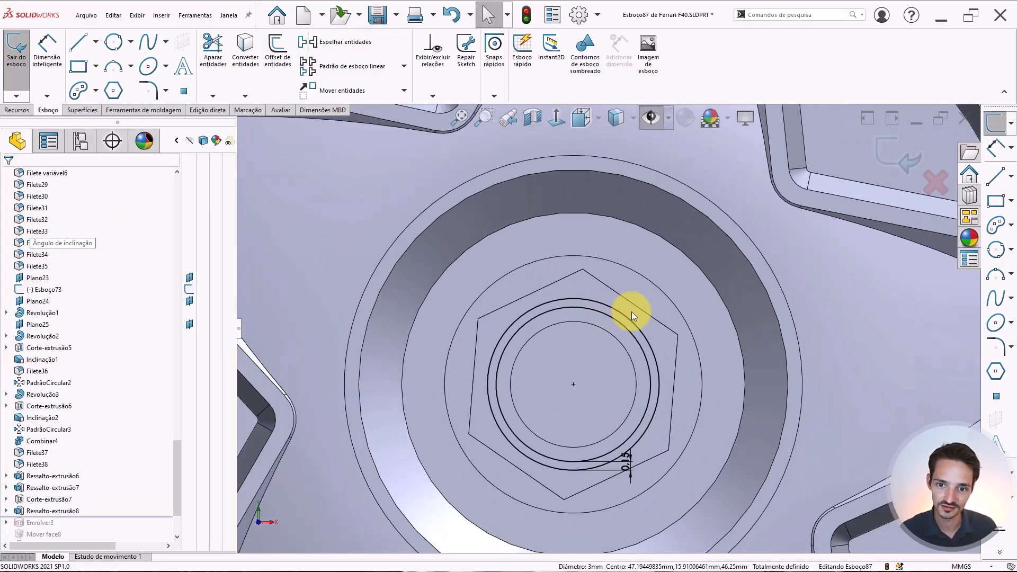
Start an extruded cut of the thin ring profile, beginning at an offset of 0.5 mm from the sketch plane into the ring body.
middle_click_drag(634, 321, 665, 355)
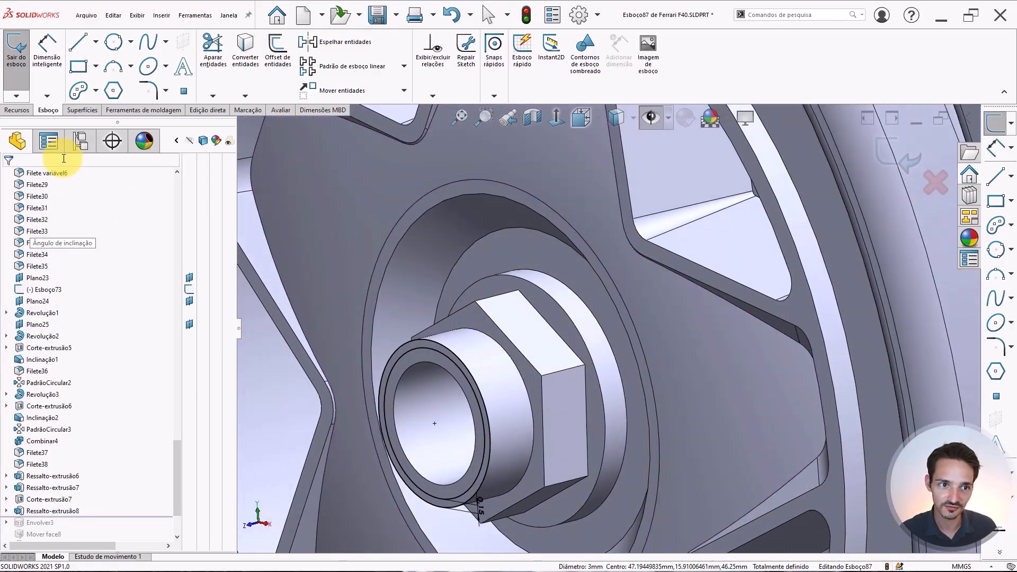
left_click(9, 110)
left_click(196, 49)
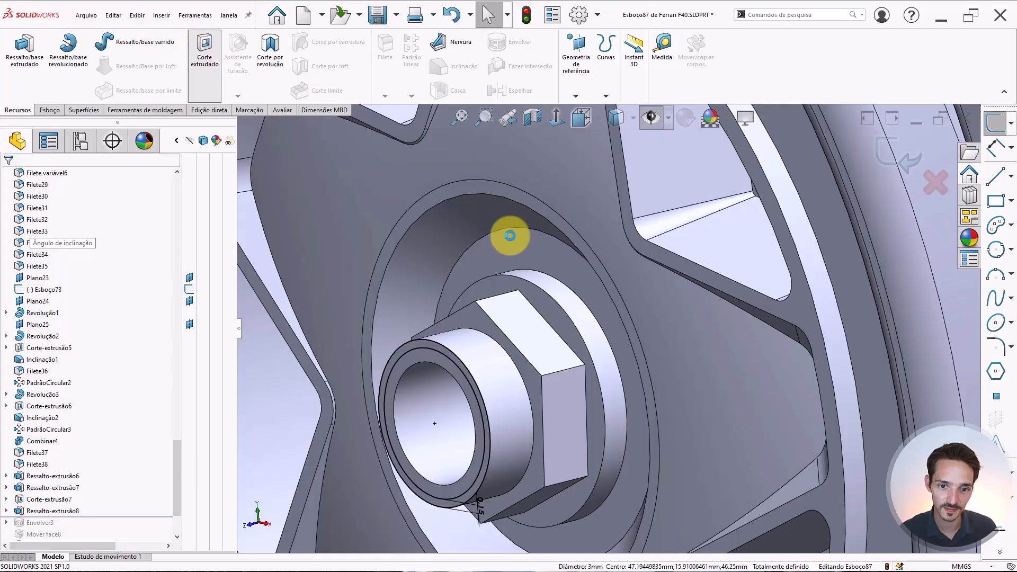
middle_click_drag(491, 376, 427, 386)
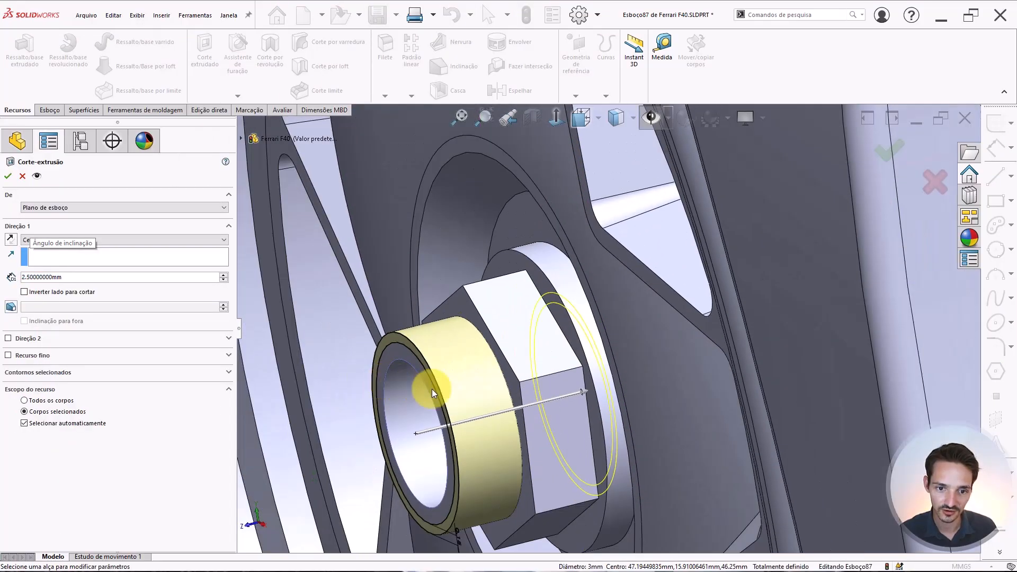
left_click(47, 208)
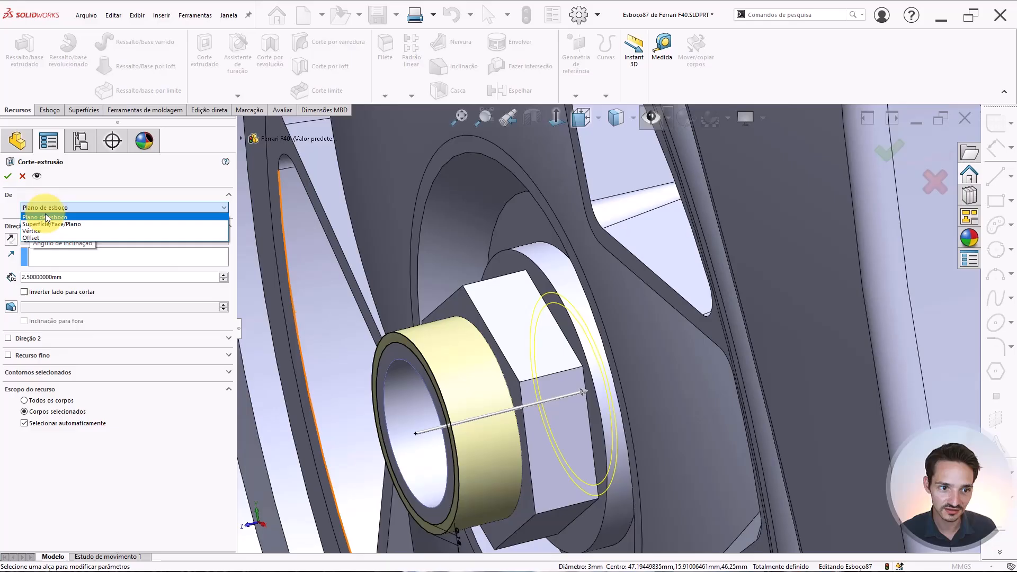
left_click(30, 237)
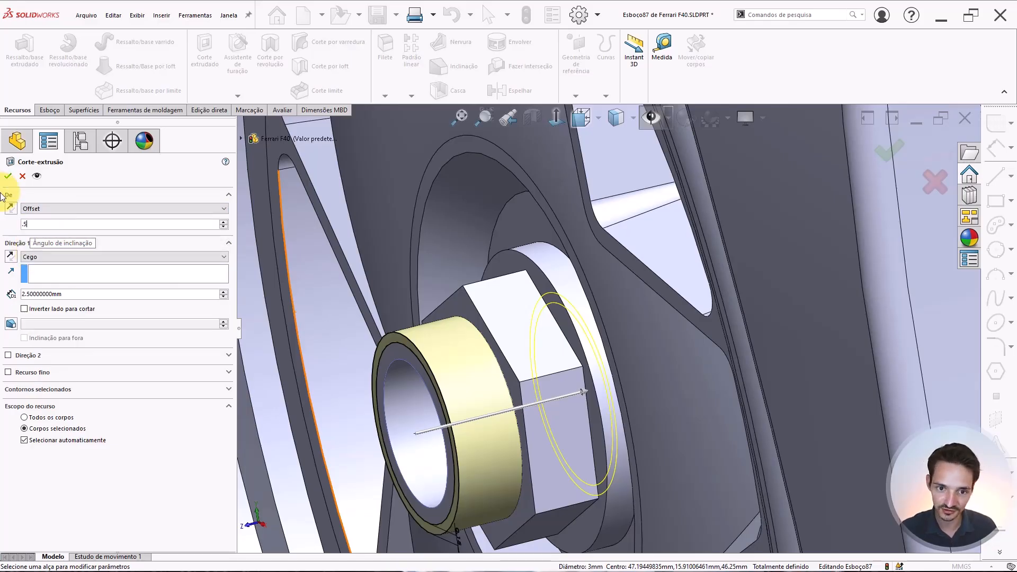
type(".5")
key("Return")
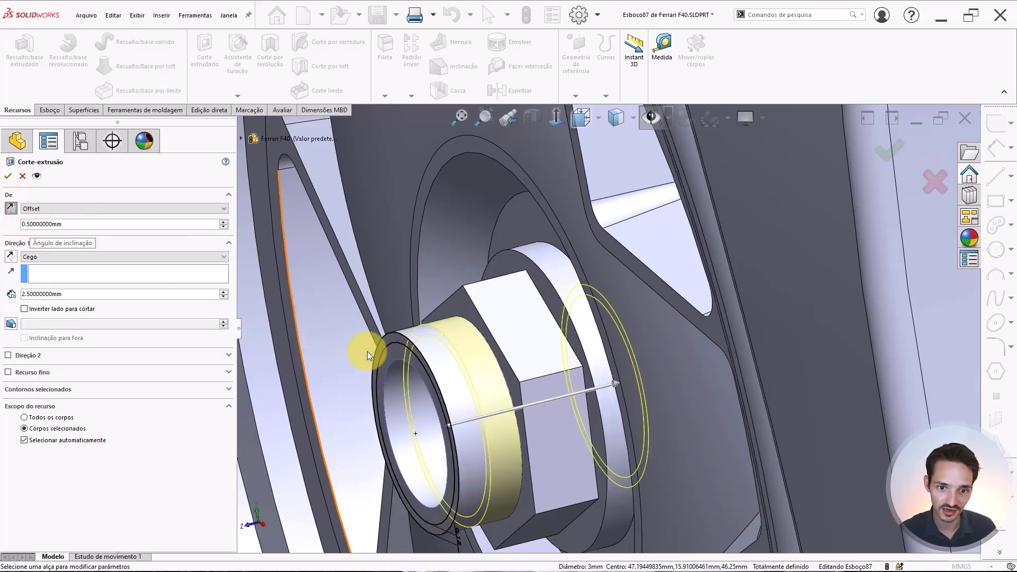
Set the extruded cut's start offset from the sketch plane to 0.4 mm.
scroll(452, 361, "down", 5)
scroll(421, 373, "up", 2)
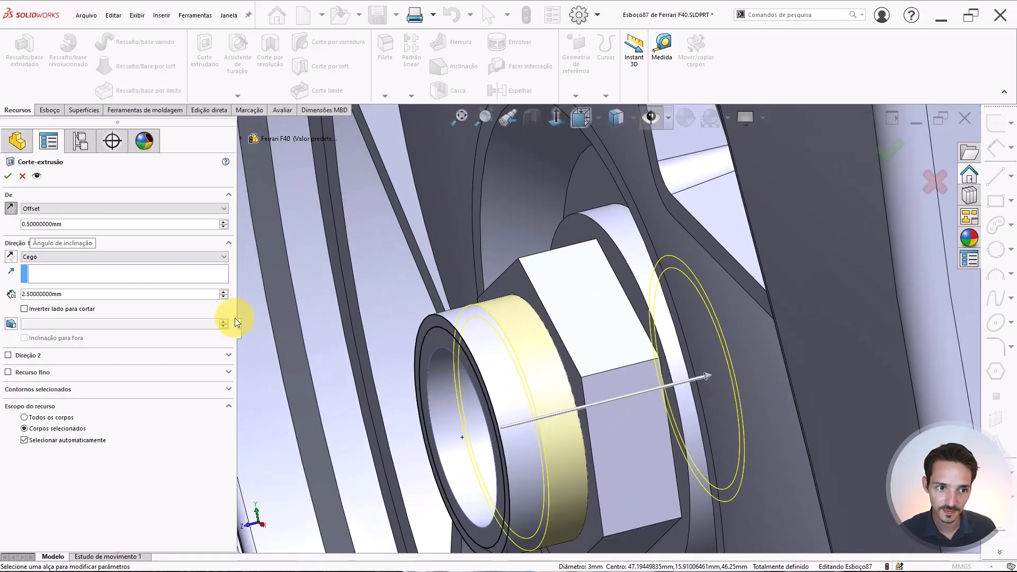
type(".4")
key("Return")
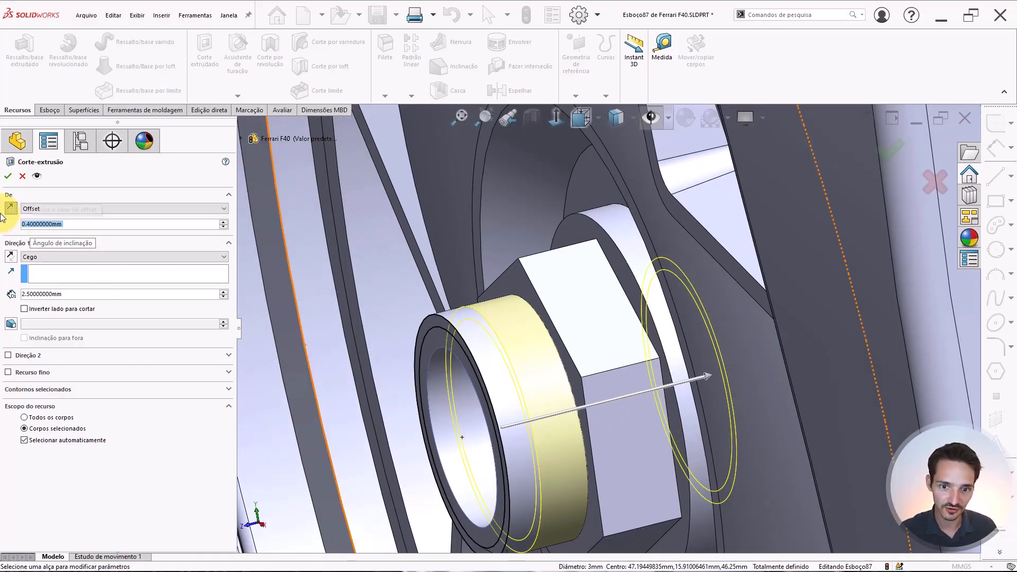
Set the cut's blind depth to 0.4 mm and complete the groove around the ring's outside.
double_click(90, 293)
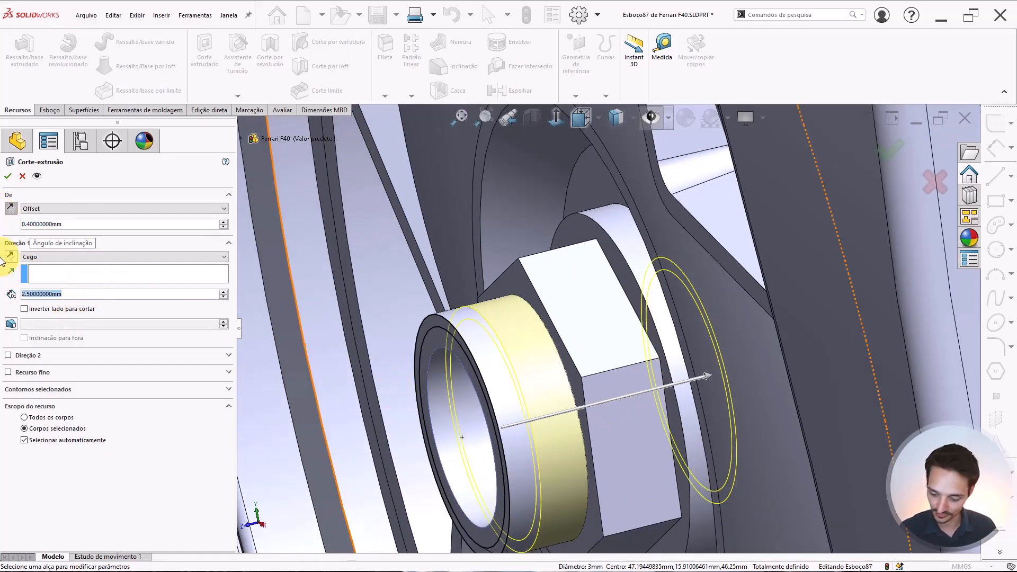
type("0.4")
key("Return")
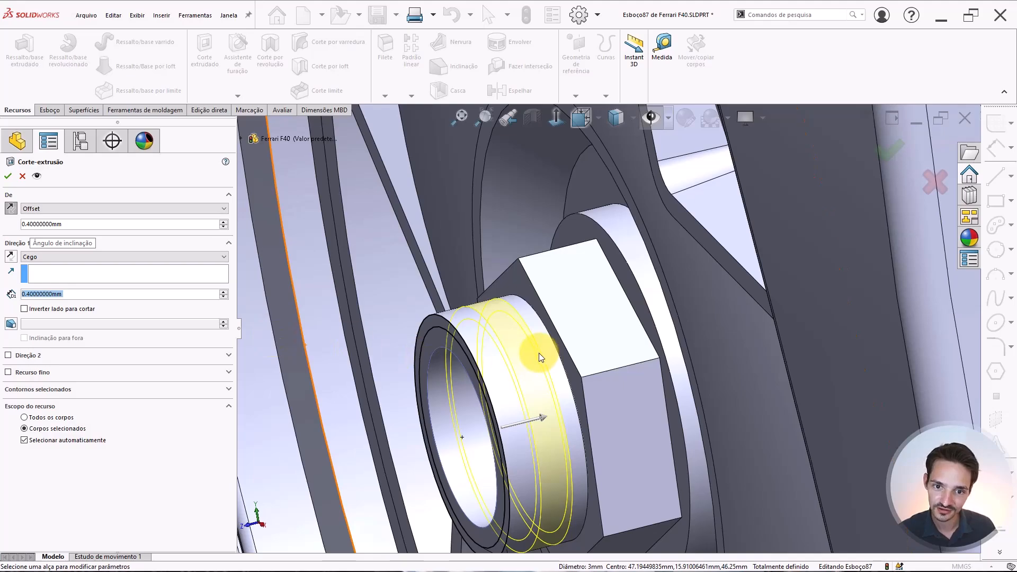
scroll(539, 353, "down", 5)
scroll(527, 375, "up", 5)
scroll(519, 402, "down", 3)
scroll(540, 416, "up", 3)
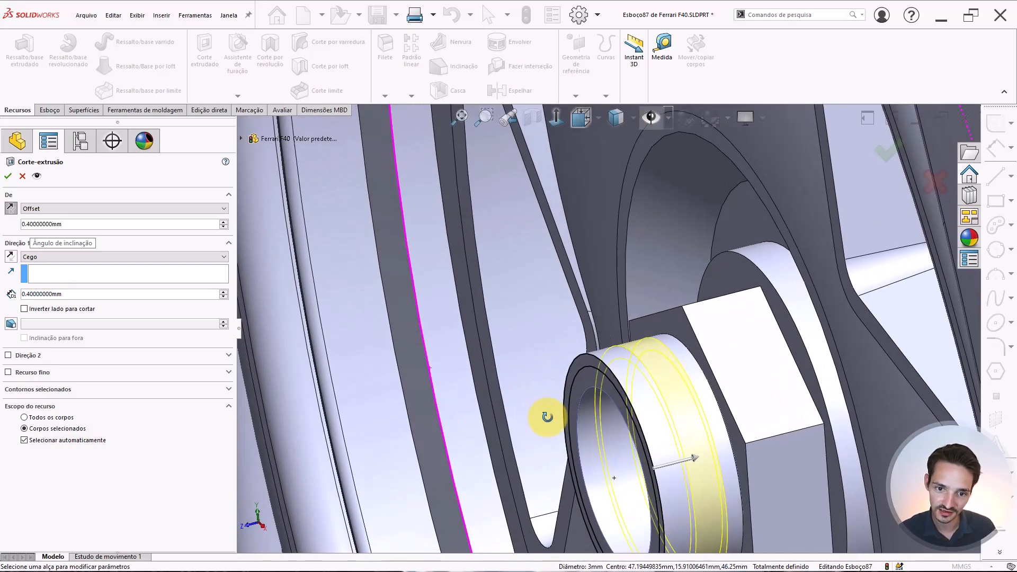
scroll(772, 401, "down", 3)
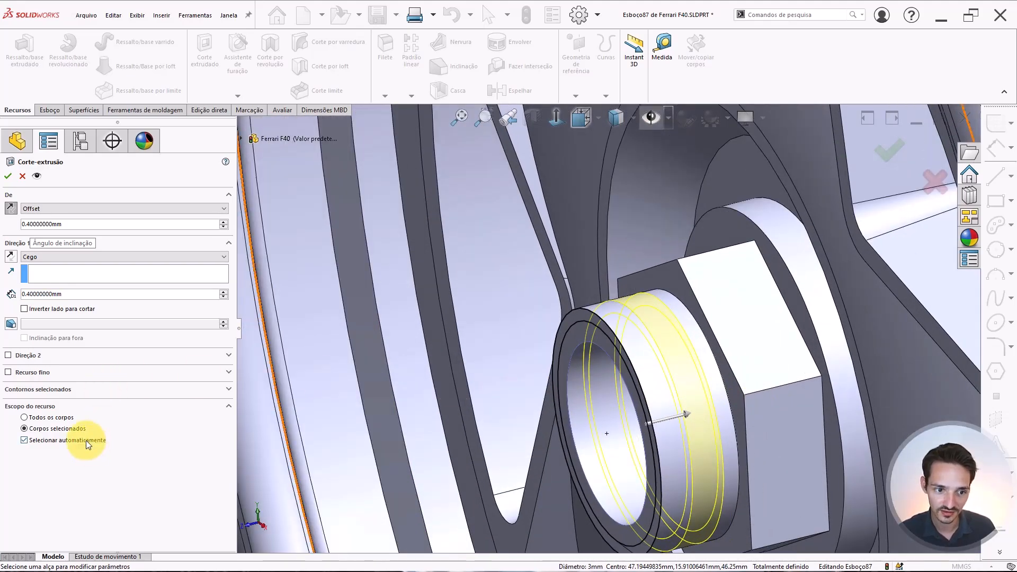
key("Return")
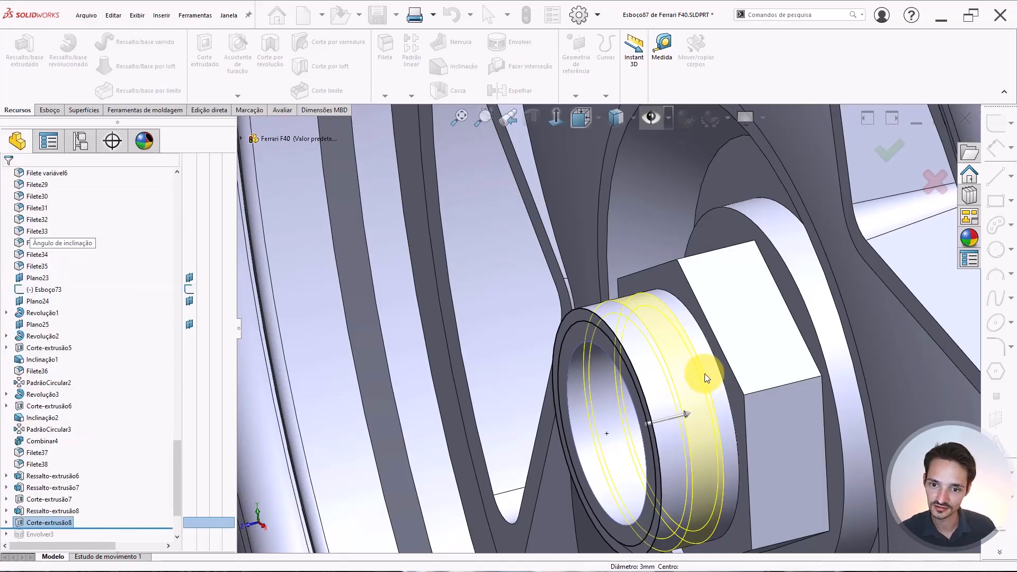
Isolate the grooved inner ring body so that the rest of the car model is hidden.
scroll(659, 348, "up", 2)
scroll(681, 359, "up", 2)
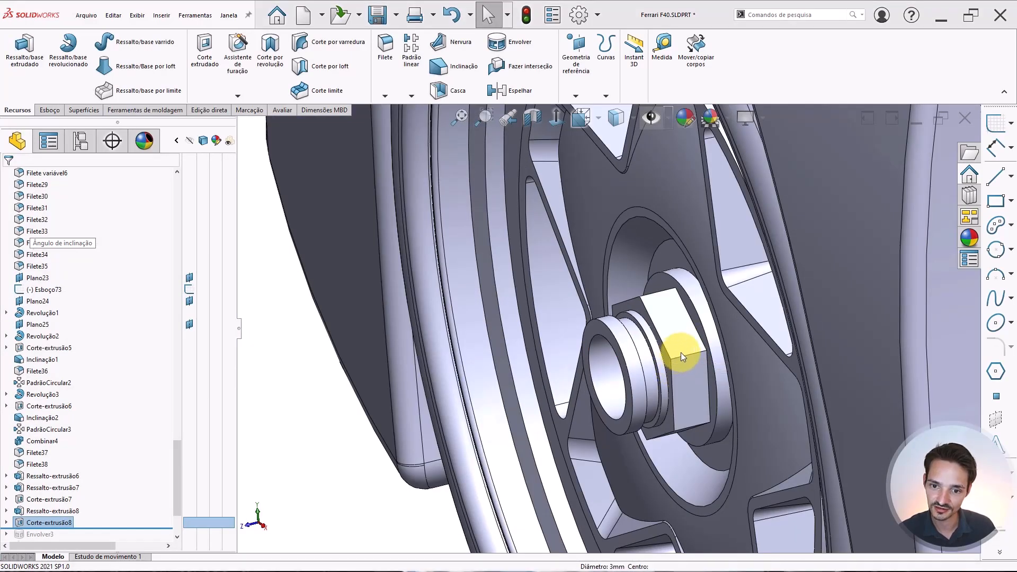
scroll(699, 347, "up", 4)
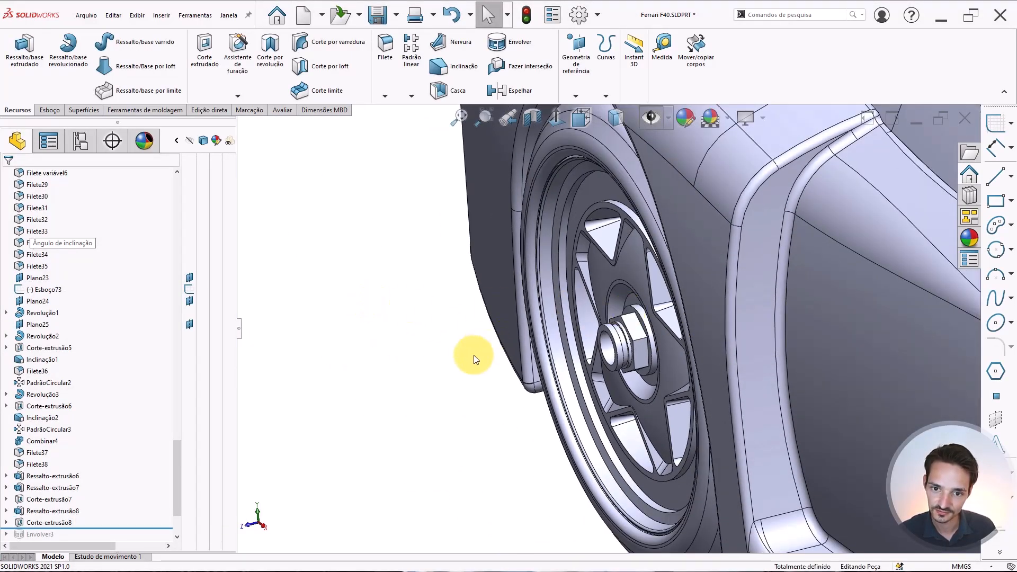
middle_click_drag(612, 325, 585, 390)
scroll(641, 336, "down", 3)
middle_click_drag(640, 336, 570, 287)
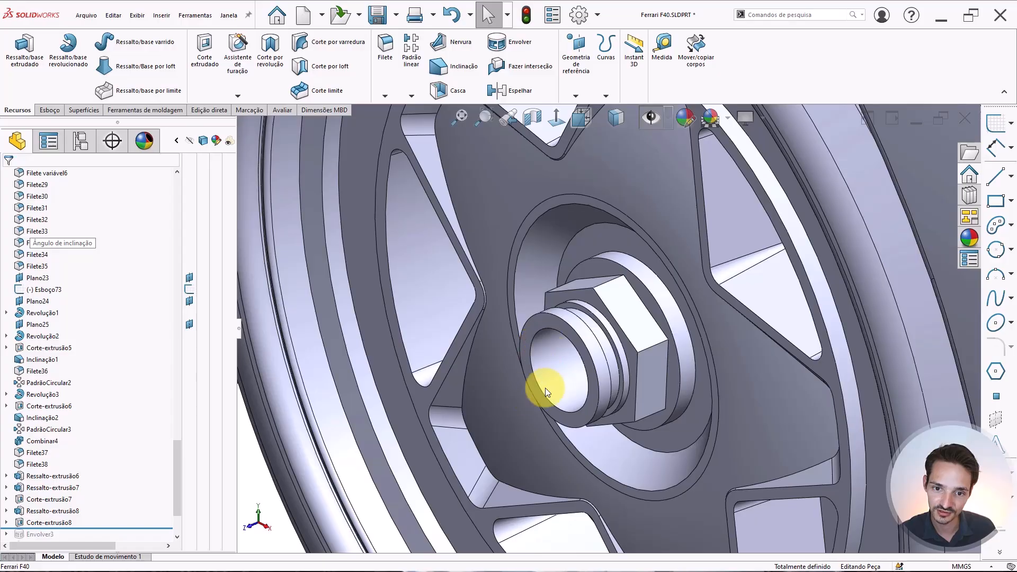
middle_click_drag(583, 373, 600, 341)
scroll(600, 329, "down", 3)
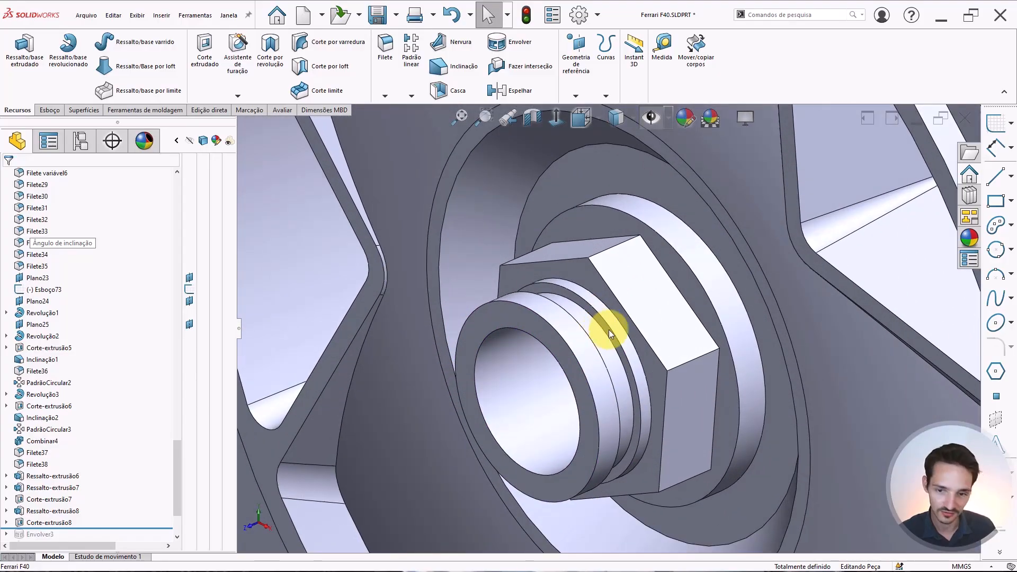
right_click(601, 310)
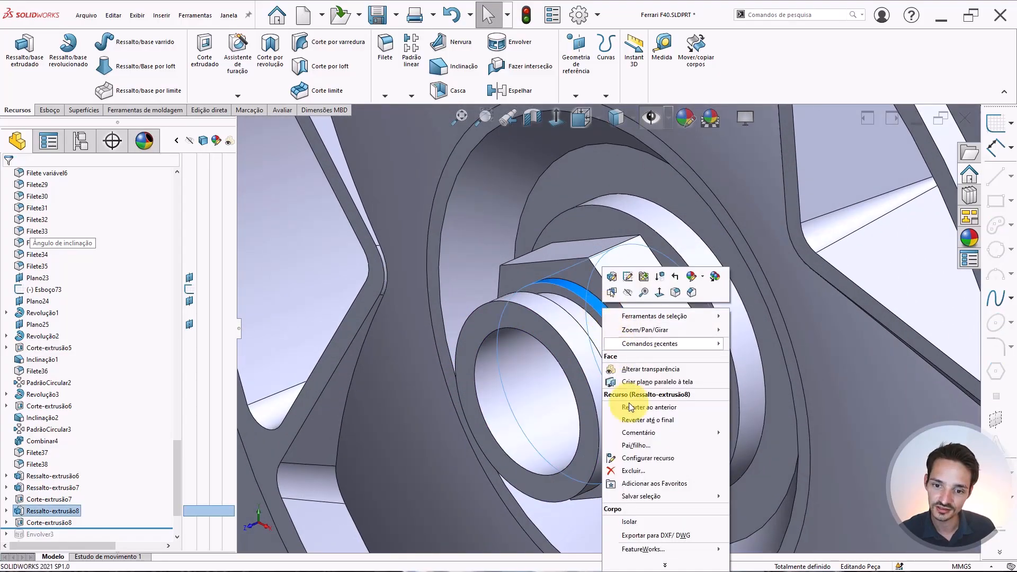
left_click(629, 524)
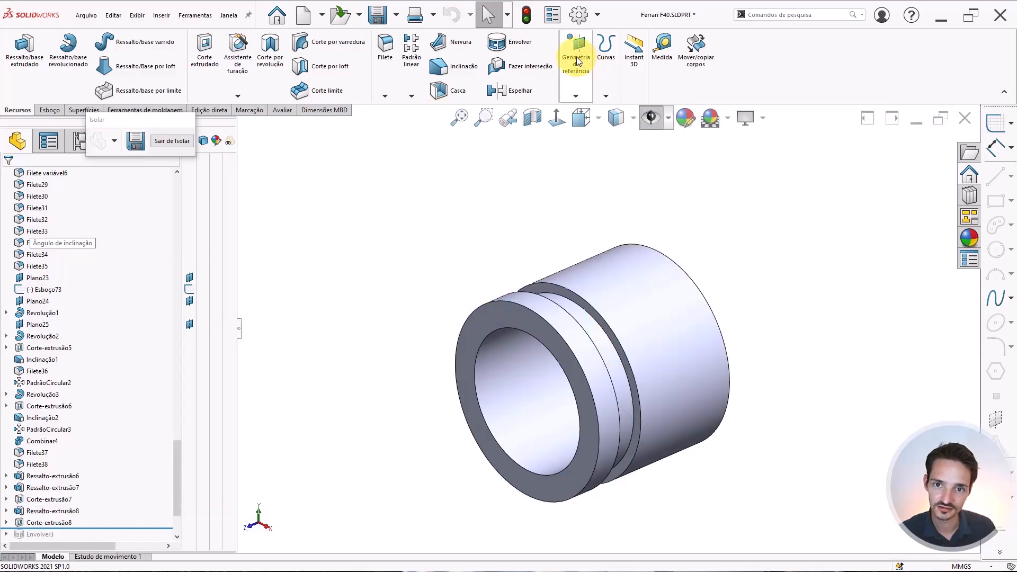
Create a reference plane midway between the two side faces of the ring's groove.
left_click(576, 62)
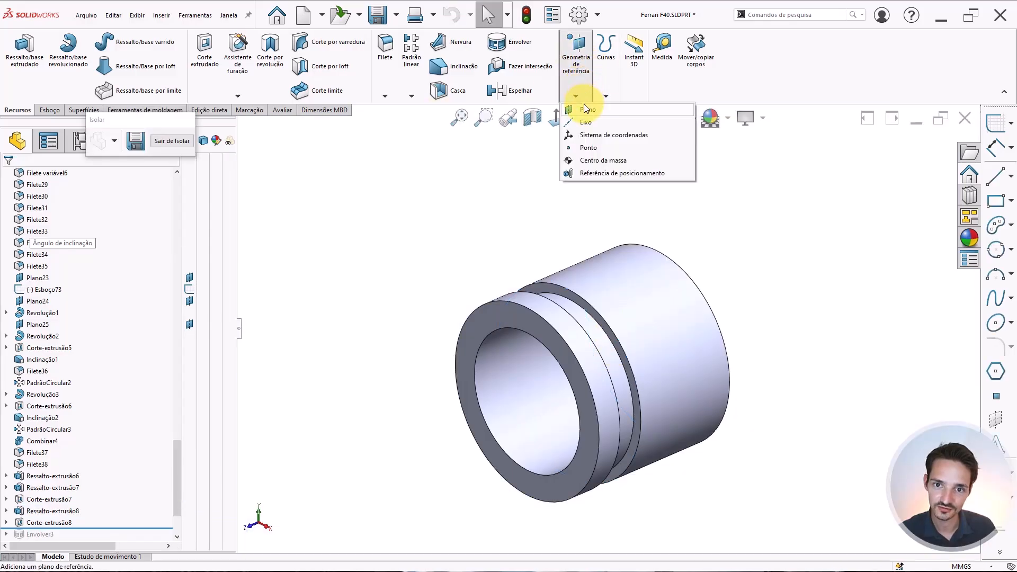
left_click(584, 104)
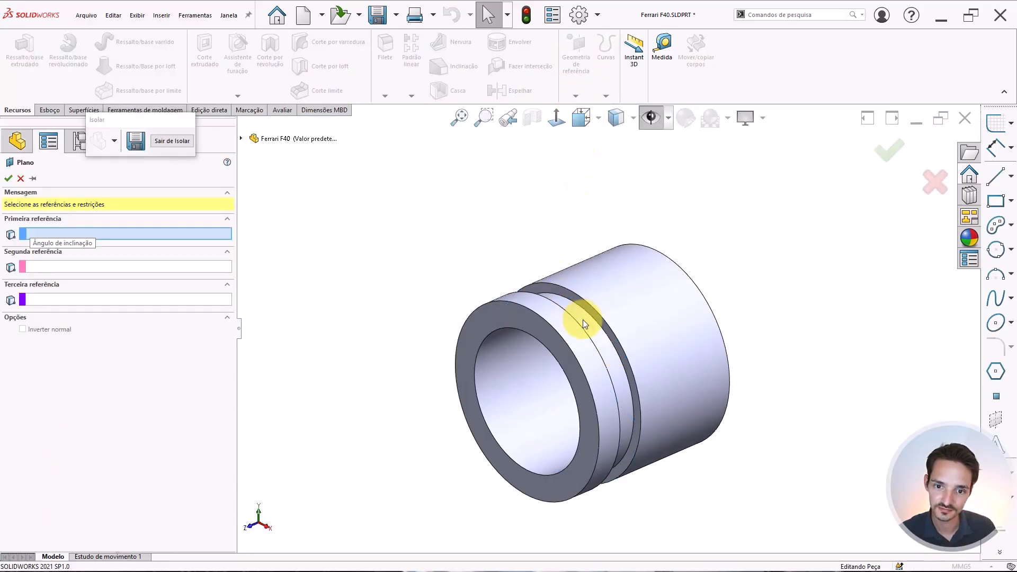
scroll(581, 307, "down", 3)
left_click(580, 297)
middle_click_drag(583, 300, 526, 339)
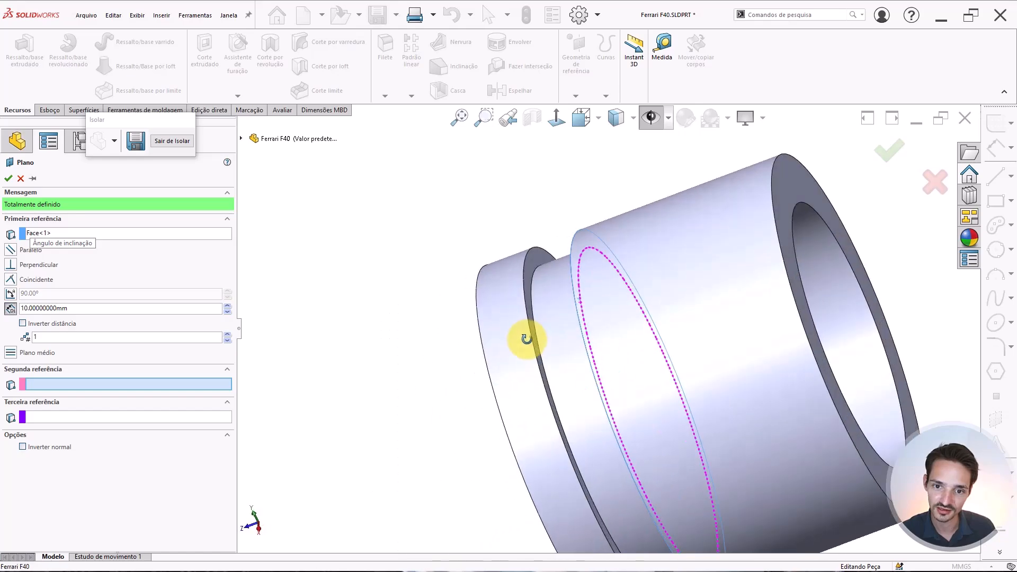
left_click(530, 285)
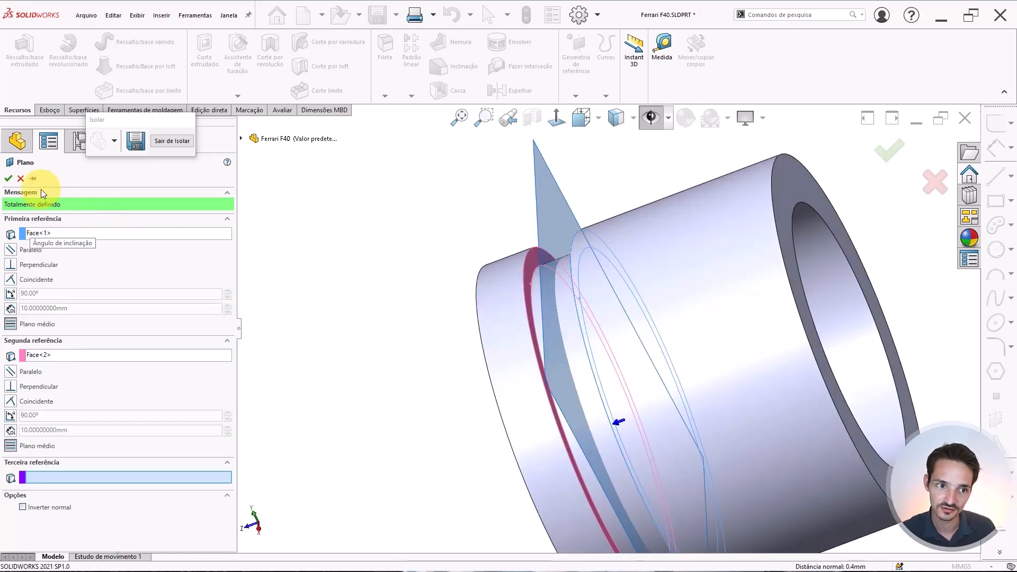
left_click(8, 178)
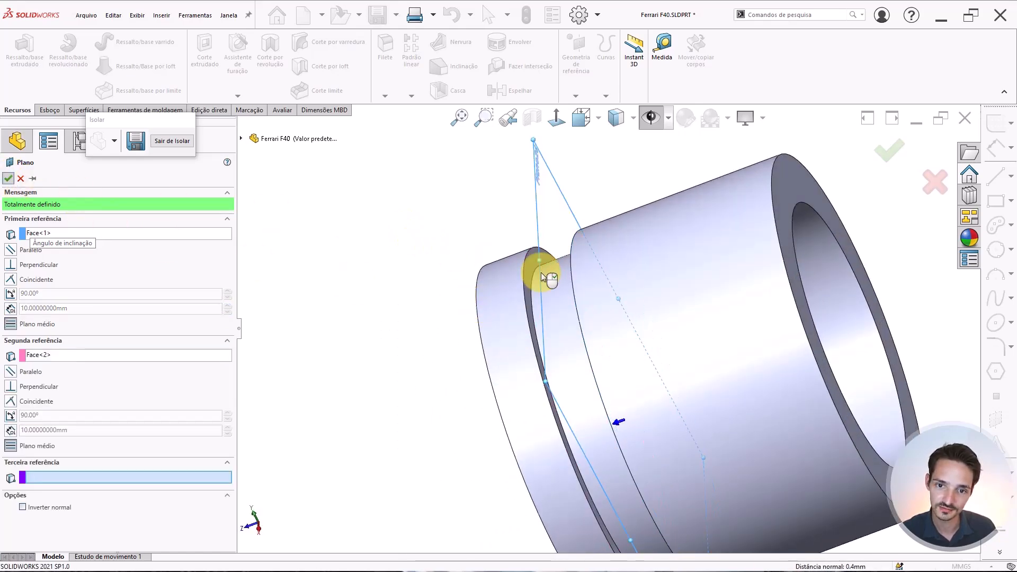
Start a sketch on the new mid-plane of the ring's groove.
scroll(555, 284, "up", 5)
left_click(610, 256)
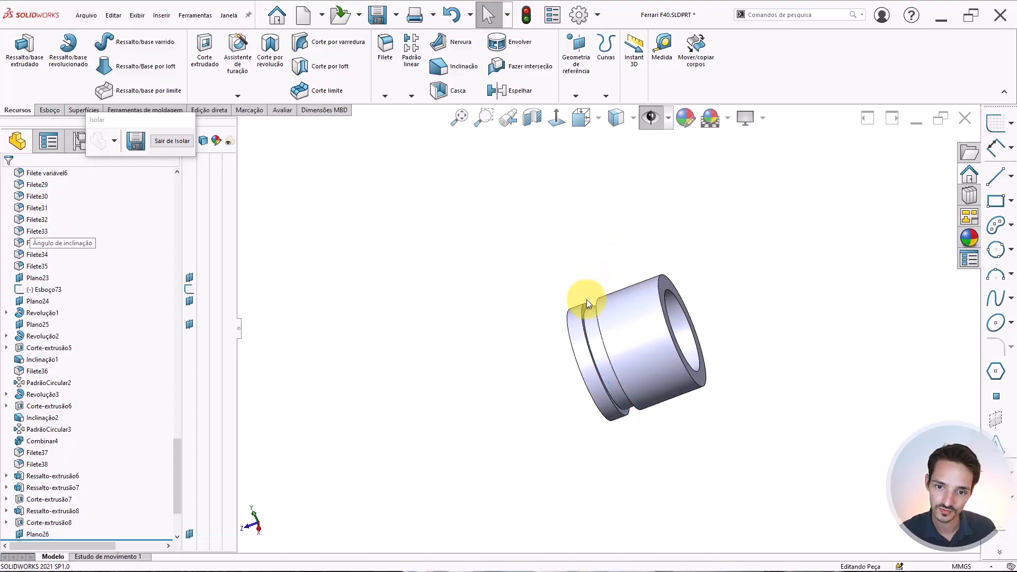
middle_click_drag(602, 266, 621, 256)
scroll(77, 398, "down", 3)
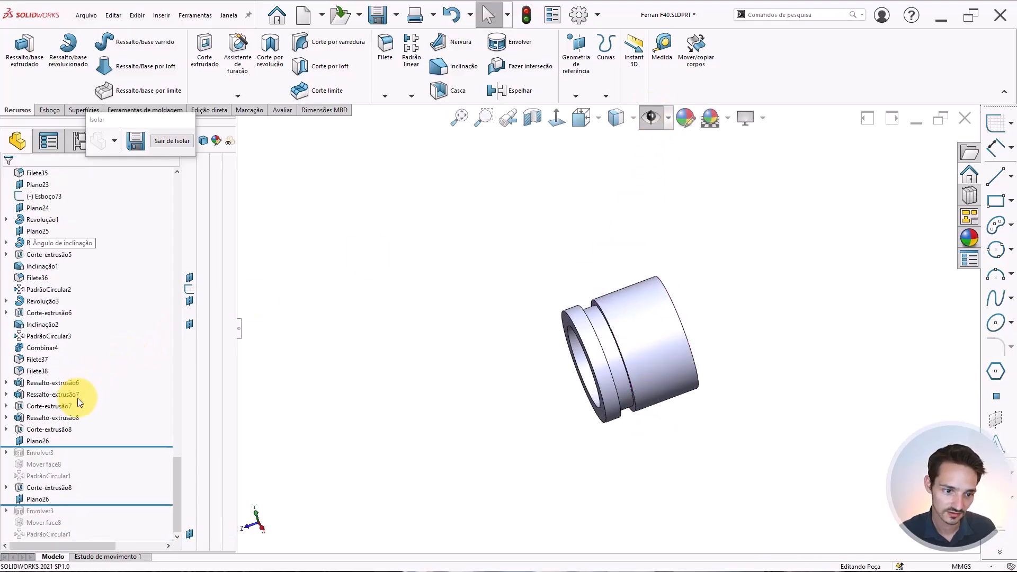
left_click(42, 441)
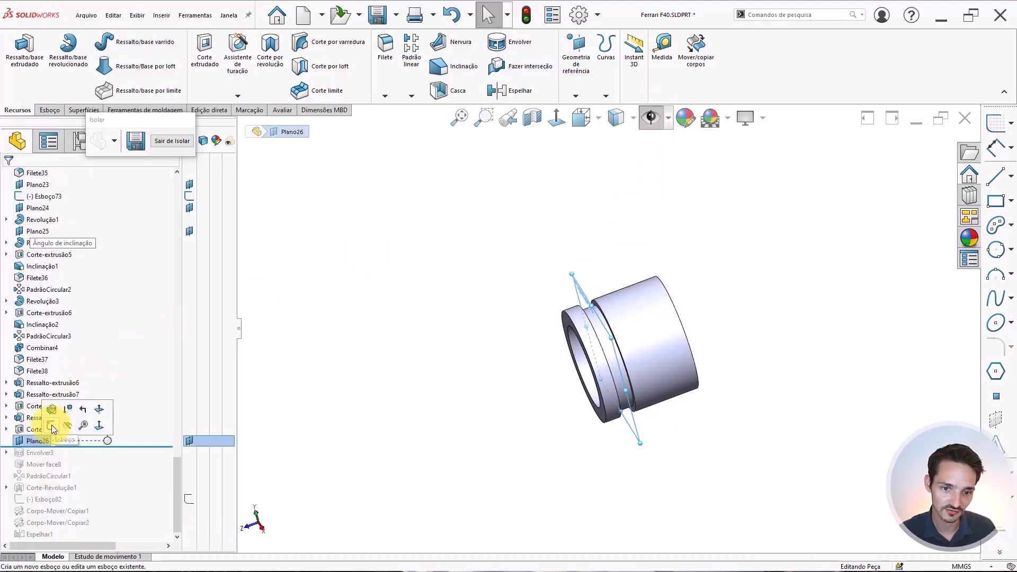
left_click(51, 425)
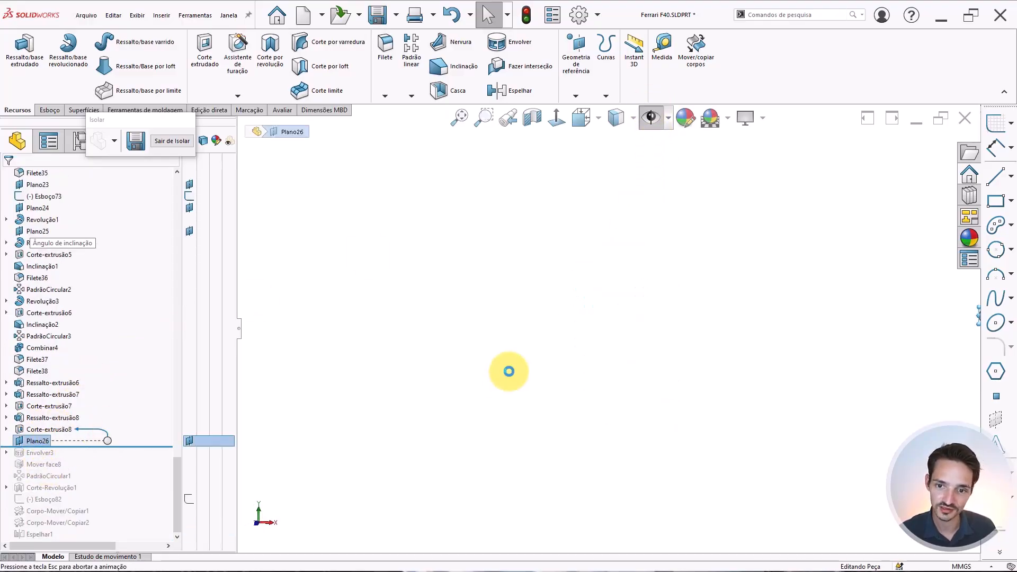
left_click(738, 386)
scroll(755, 387, "up", 4)
scroll(794, 416, "down", 14)
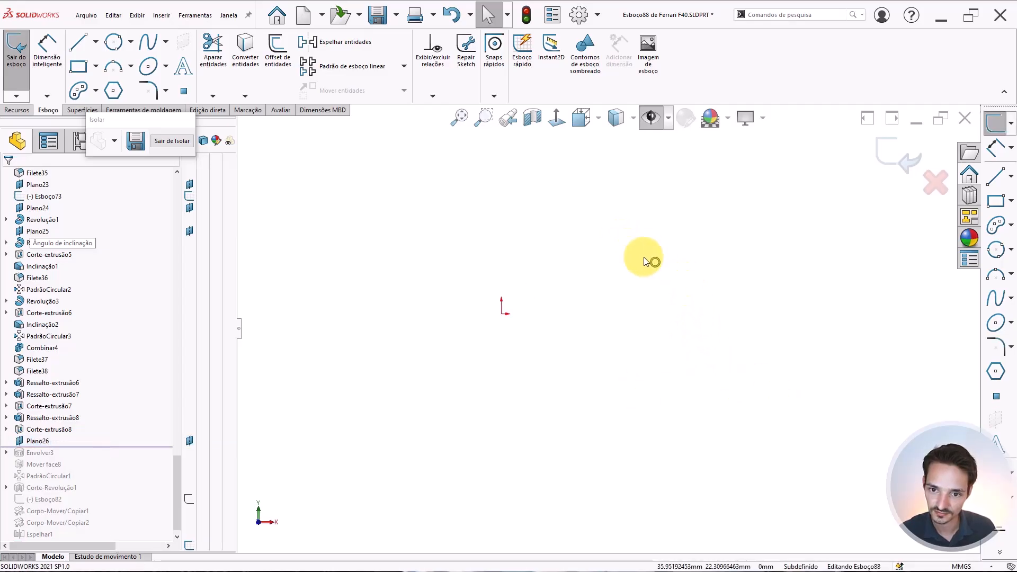
scroll(662, 272, "down", 5)
Sketch a vertical line through the ring's centre, extending beyond its outer edge above and below.
right_click_drag(759, 271, 729, 271)
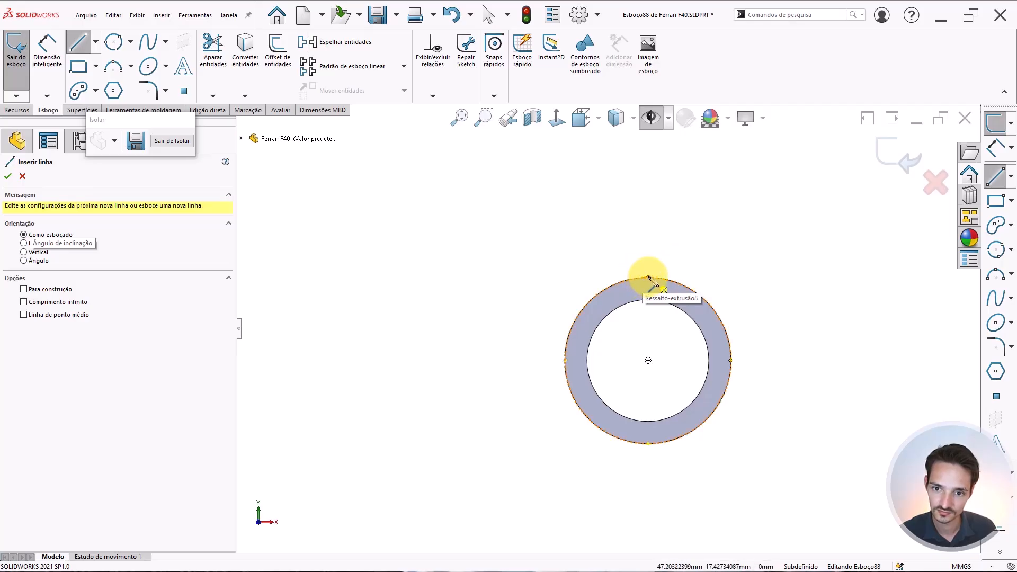
left_click(648, 248)
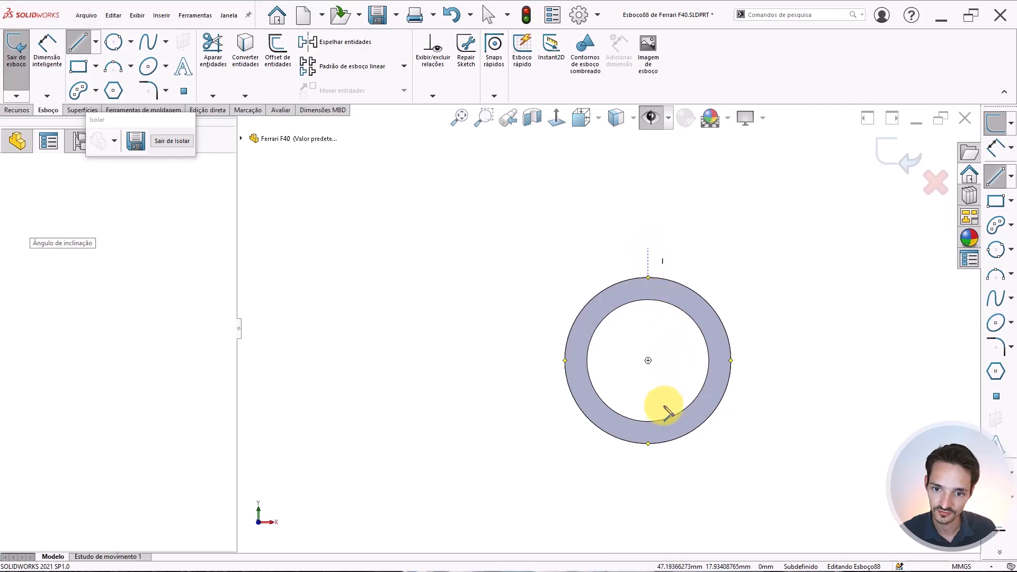
scroll(649, 456, "down", 3)
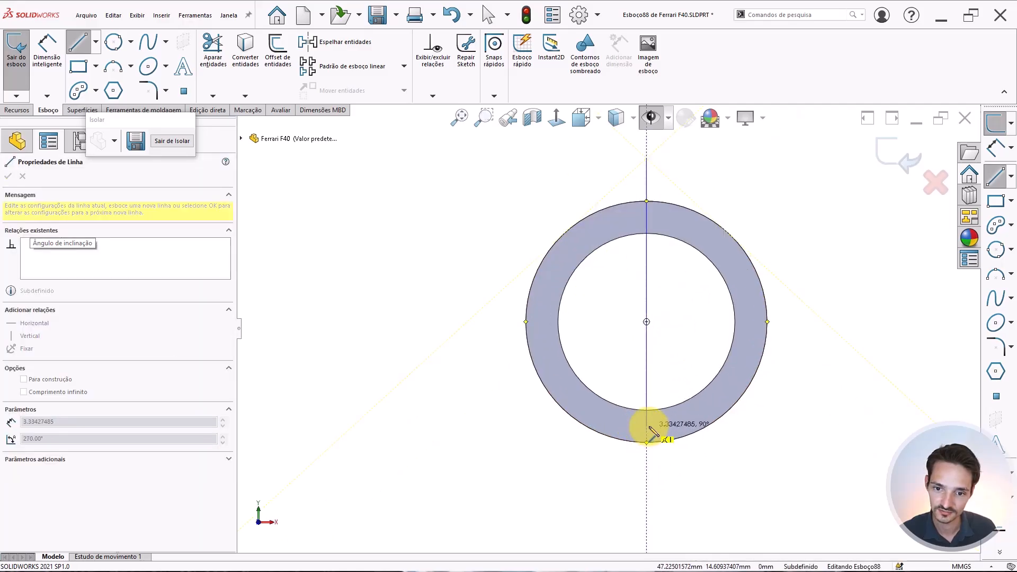
left_click(646, 459)
key("Escape")
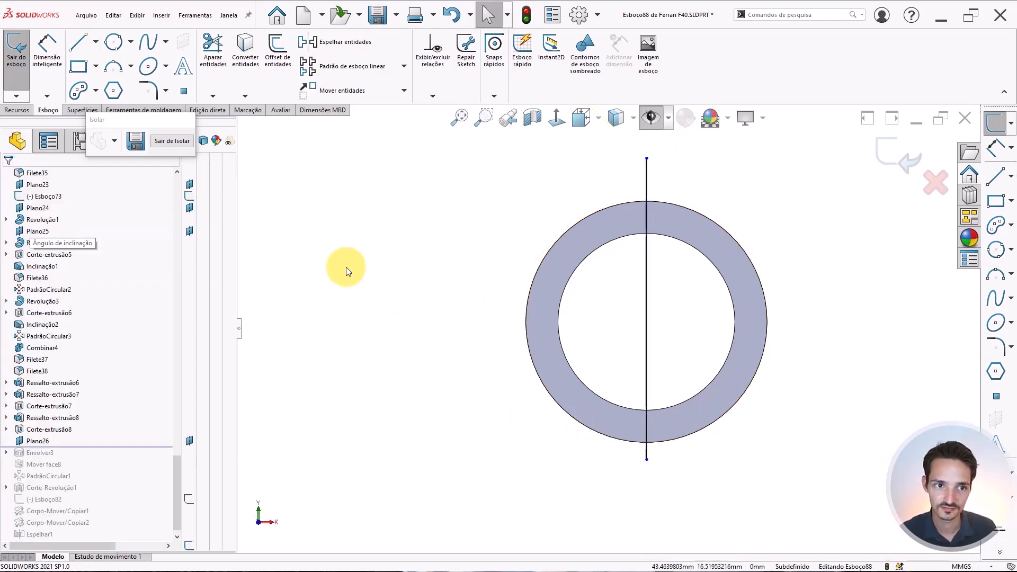
Switch the display style to wireframe to show the ring's hidden circular edges.
left_click(553, 243)
left_click(390, 186)
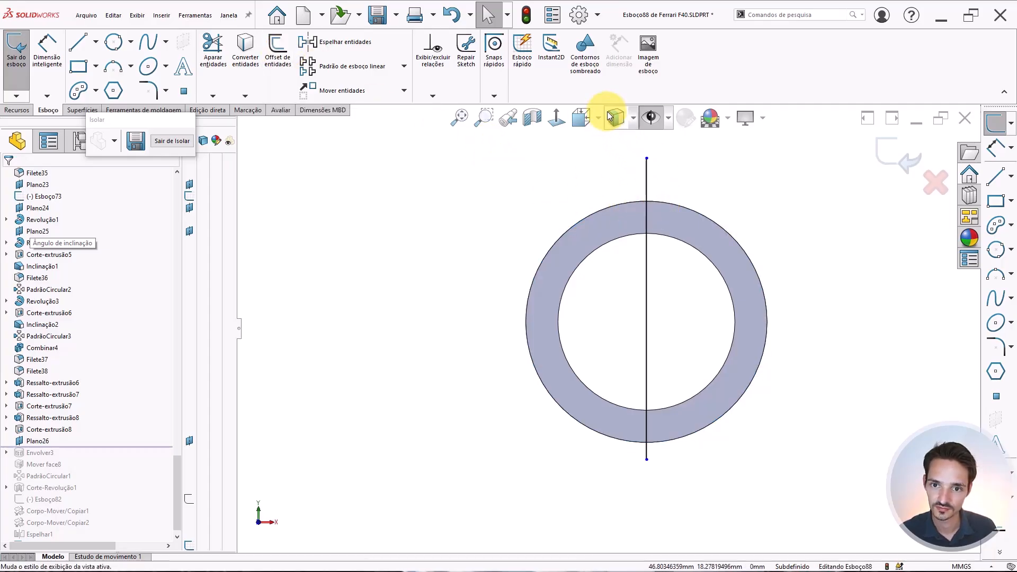
left_click(633, 117)
left_click(621, 236)
scroll(551, 176, "down", 3)
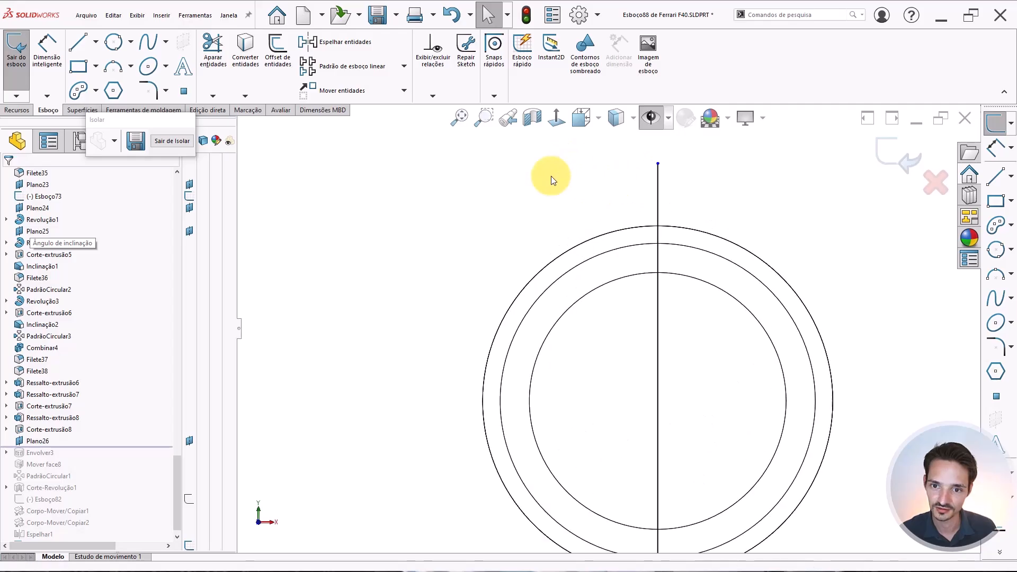
key("l")
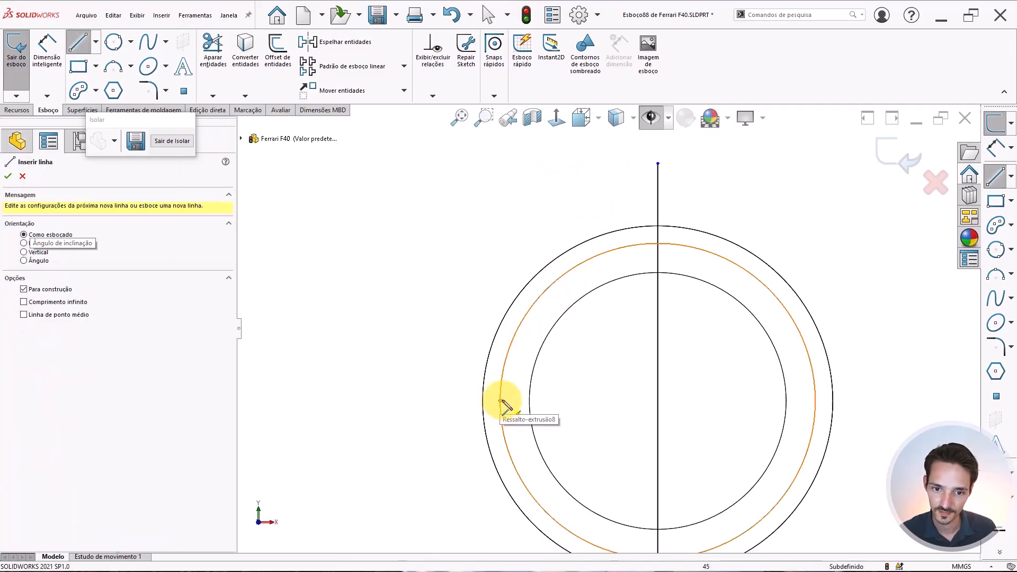
left_click(504, 403)
key("Escape")
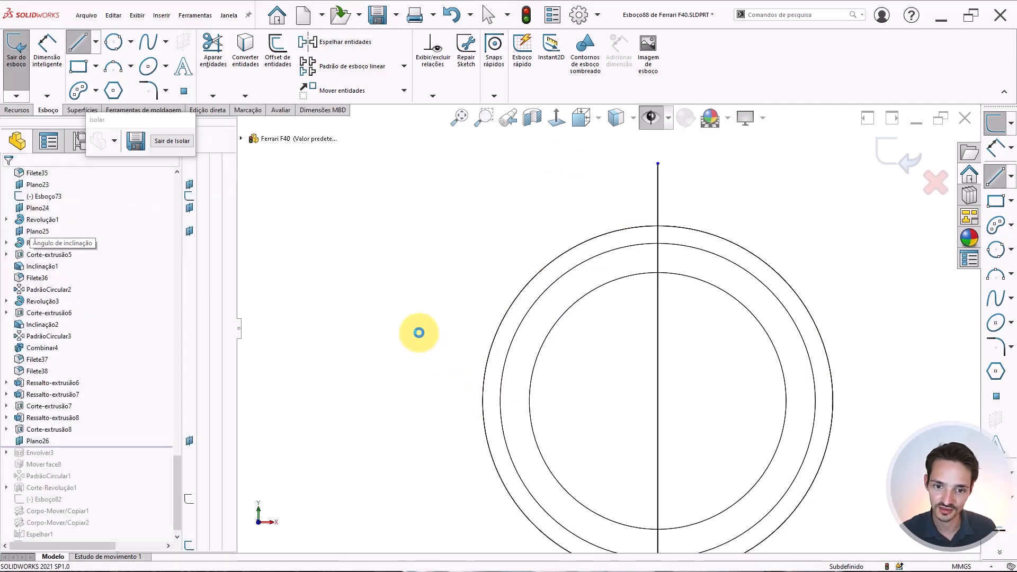
Convert the ring's outermost circular edge into a sketch circle.
scroll(657, 354, "up", 4)
scroll(594, 366, "down", 2)
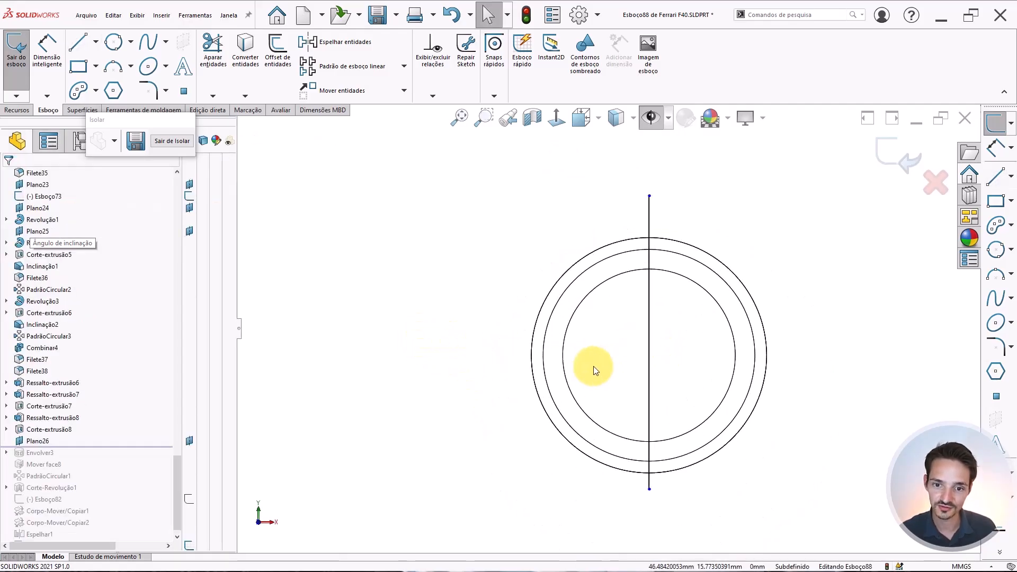
left_click(533, 380)
left_click(254, 65)
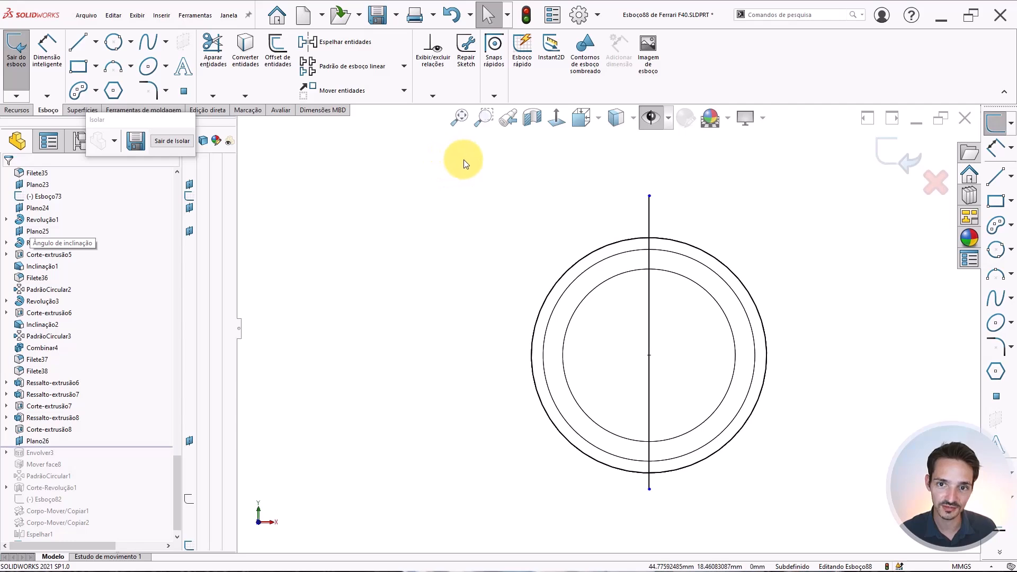
Set the display style back to shaded with edges.
left_click(619, 123)
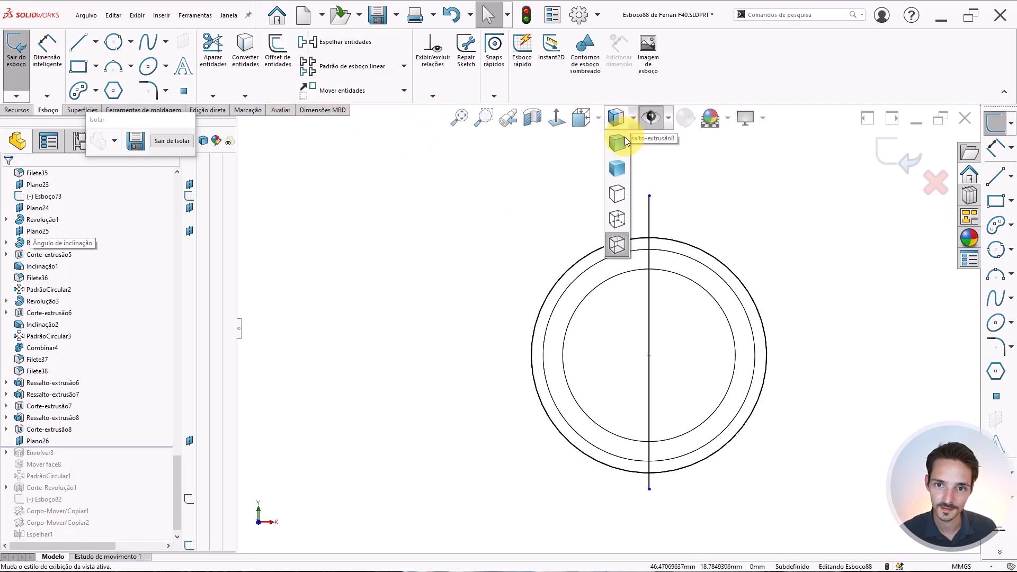
left_click(624, 138)
scroll(662, 317, "down", 1)
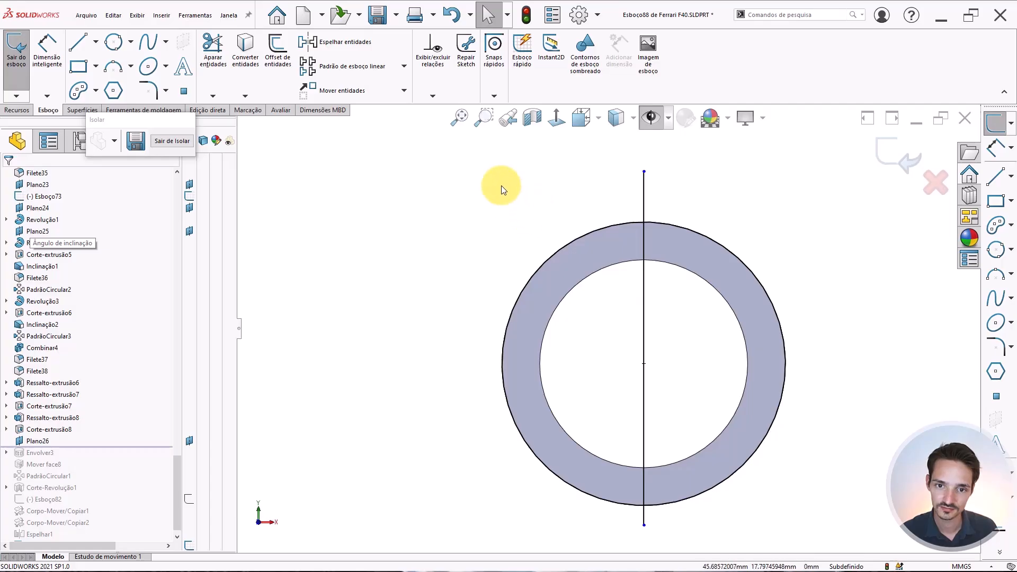
Sketch a slanted line about 1.1 mm long from outside the ring's upper-left edge into its band, crossing the outer circle.
right_click_drag(498, 187, 450, 189)
left_click(501, 211)
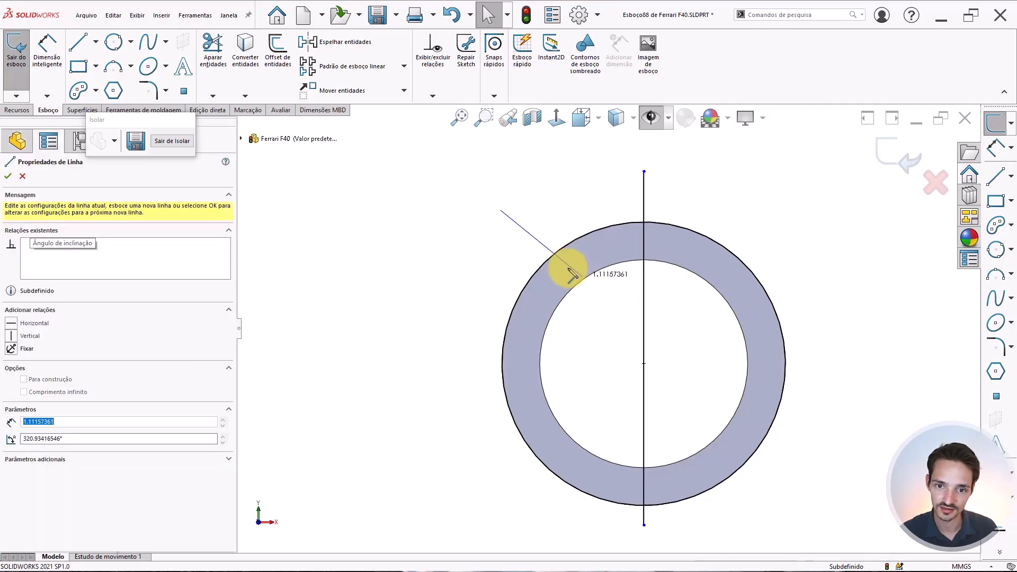
left_click(582, 276)
Trim the slanted line inside the circle, the circle from that line clockwise to the bottom, and the vertical line's lower overhang.
left_click(213, 48)
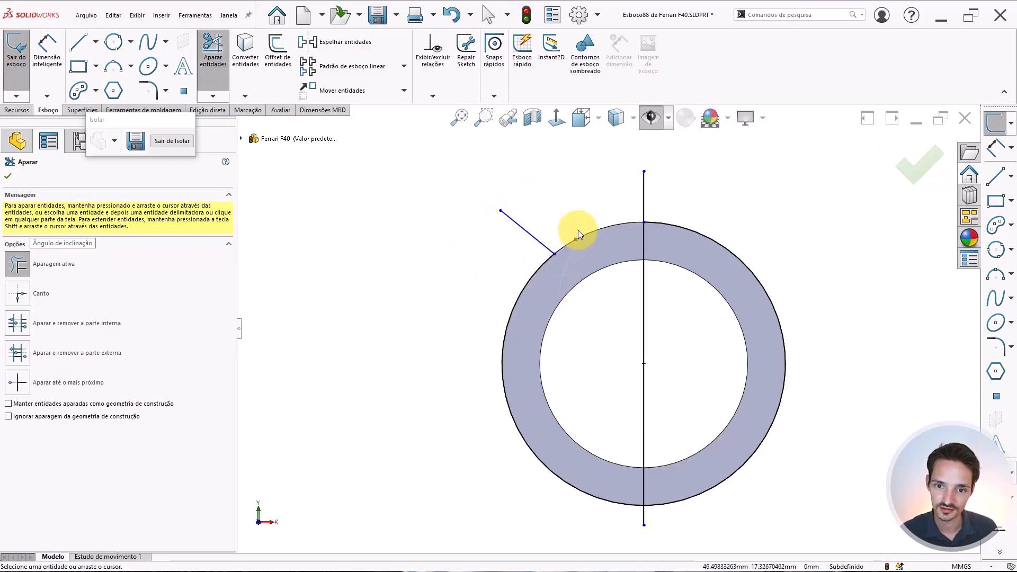
left_click_drag(578, 231, 584, 222)
left_click_drag(704, 204, 710, 300)
scroll(670, 393, "up", 2)
scroll(665, 408, "down", 2)
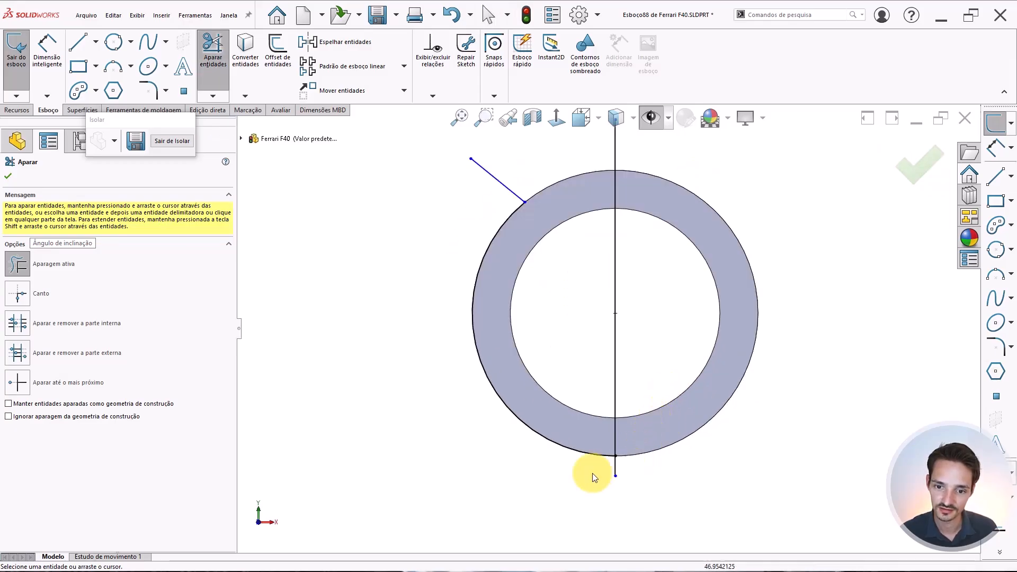
left_click_drag(593, 477, 625, 473)
key("Escape")
Add a 0.3 mm sketch fillet at the lower corner between the vertical line and the outer arc.
scroll(618, 453, "down", 3)
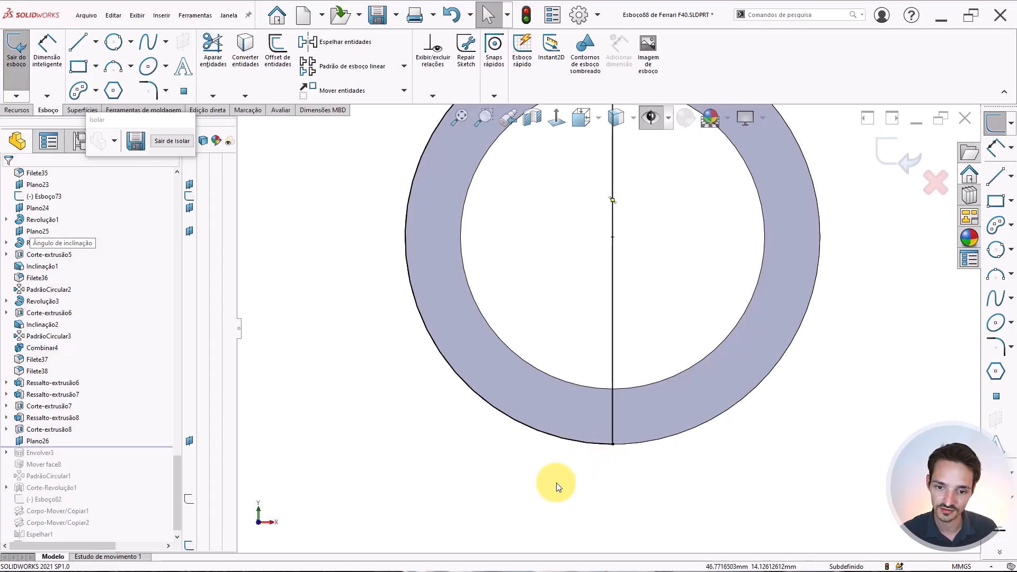
left_click(535, 479)
right_click_drag(551, 480, 608, 448)
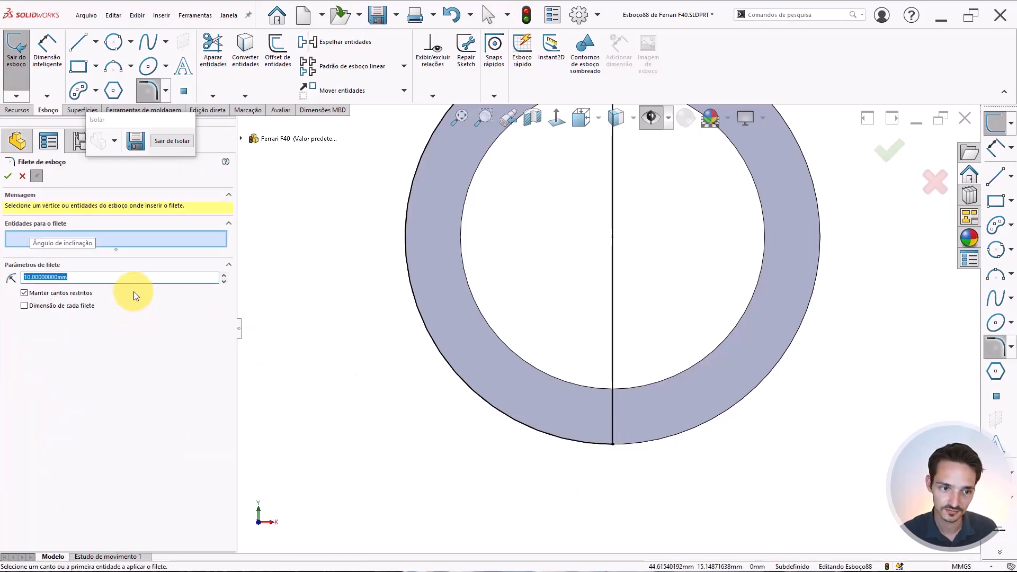
type("0.3")
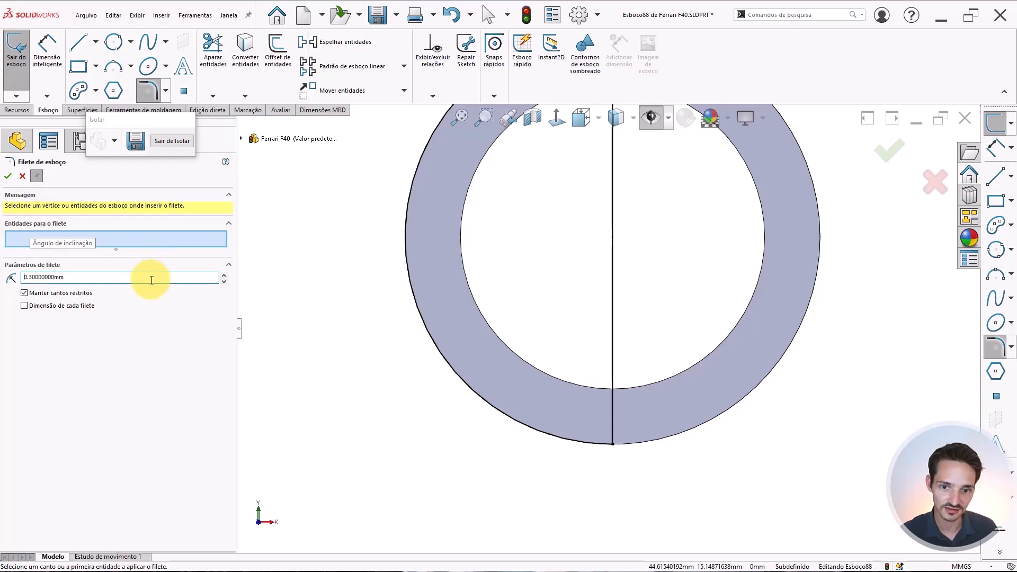
left_click(615, 443)
key("Return")
Try to make the slanted line tangent to the outer arc.
scroll(604, 302, "up", 4)
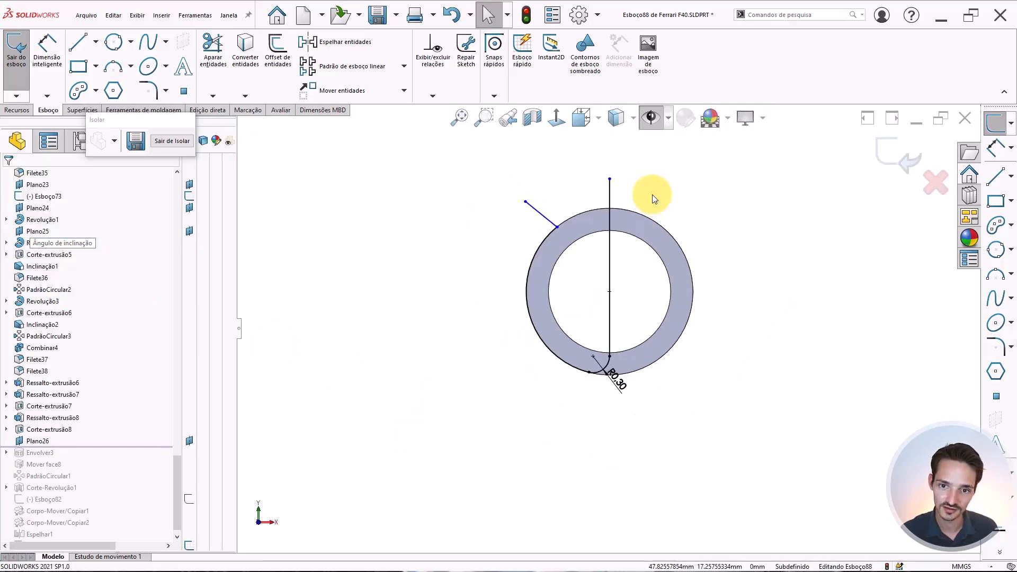
scroll(485, 212, "down", 1)
scroll(556, 212, "down", 1)
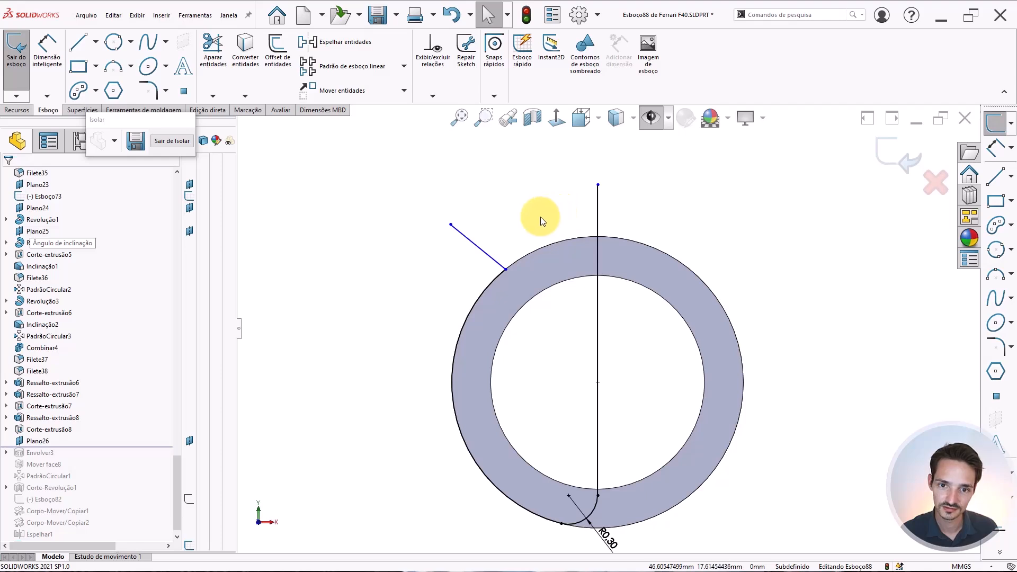
left_click(490, 289)
left_click(501, 264, "ctrl")
left_click(540, 244)
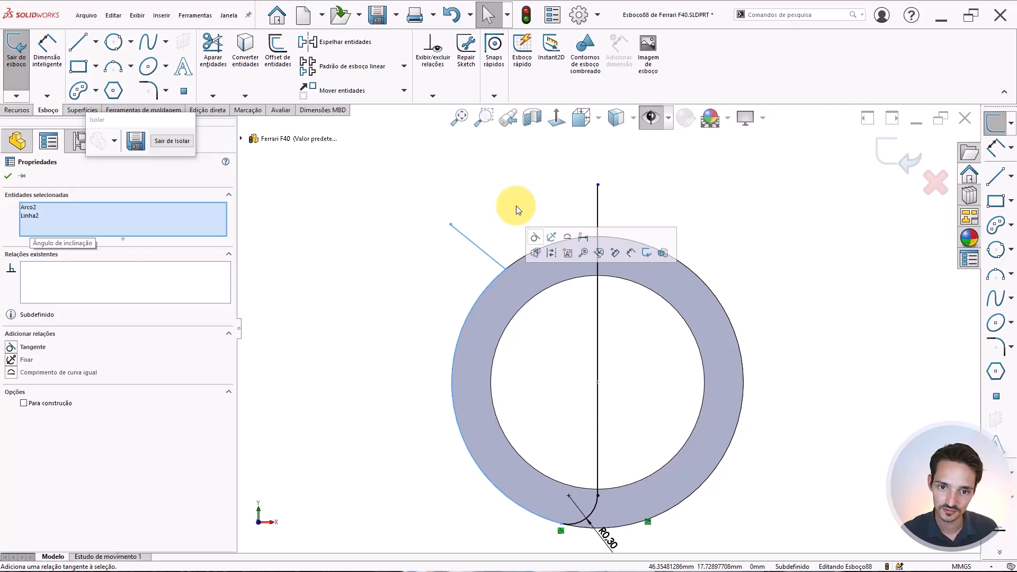
left_click(495, 277)
left_click(488, 258, "ctrl")
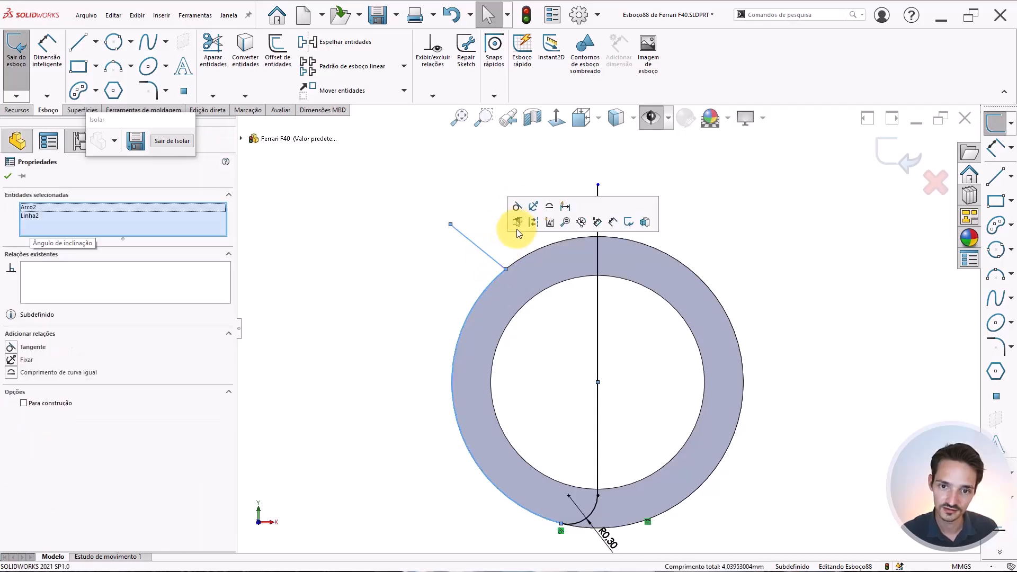
left_click(527, 239)
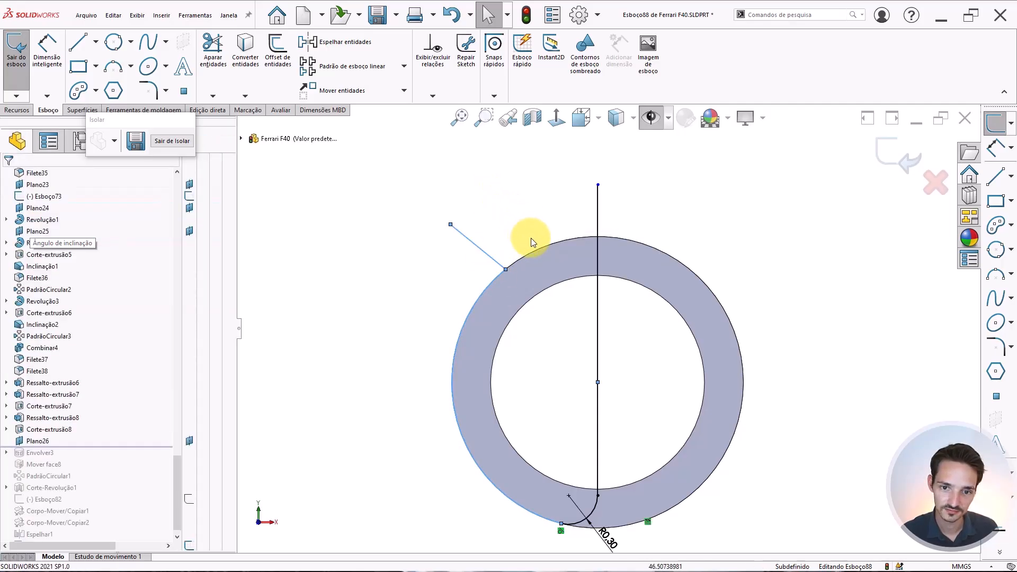
Make the slanted line coincident with the ring's centre and move it along the outer arc closer to the vertical line.
scroll(522, 241, "down", 2)
left_click(461, 244)
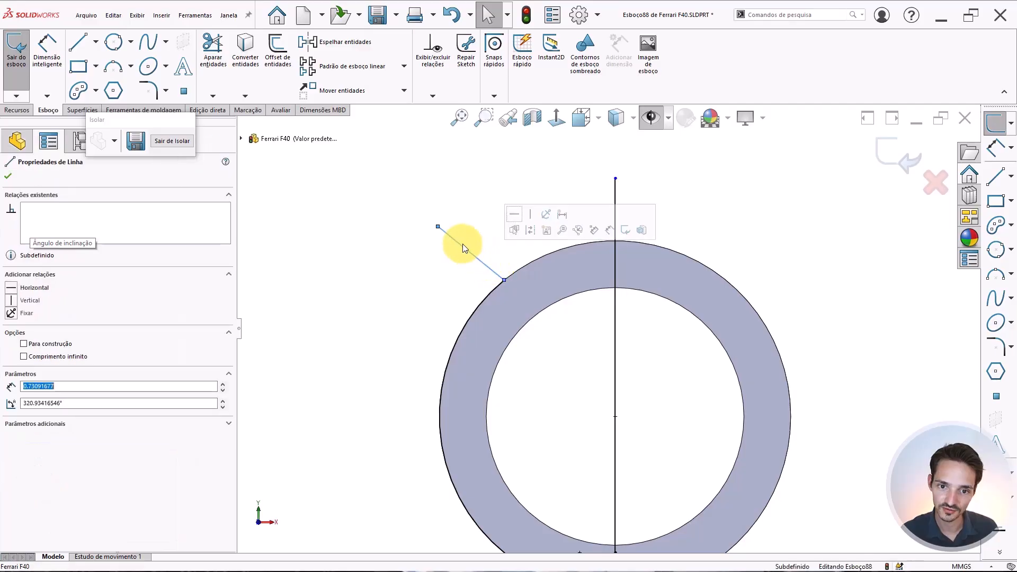
left_click(615, 417, "ctrl")
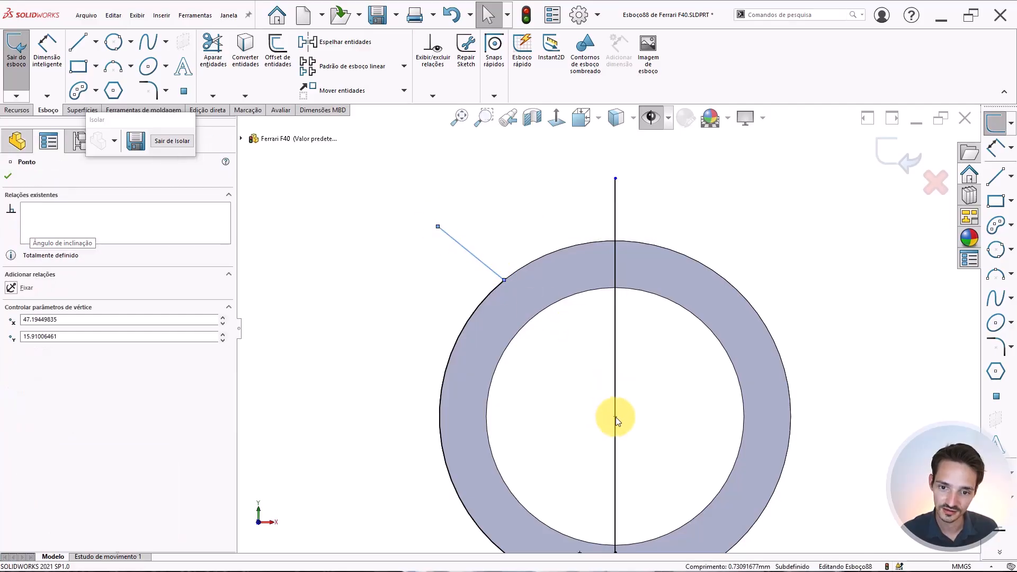
left_click(670, 373)
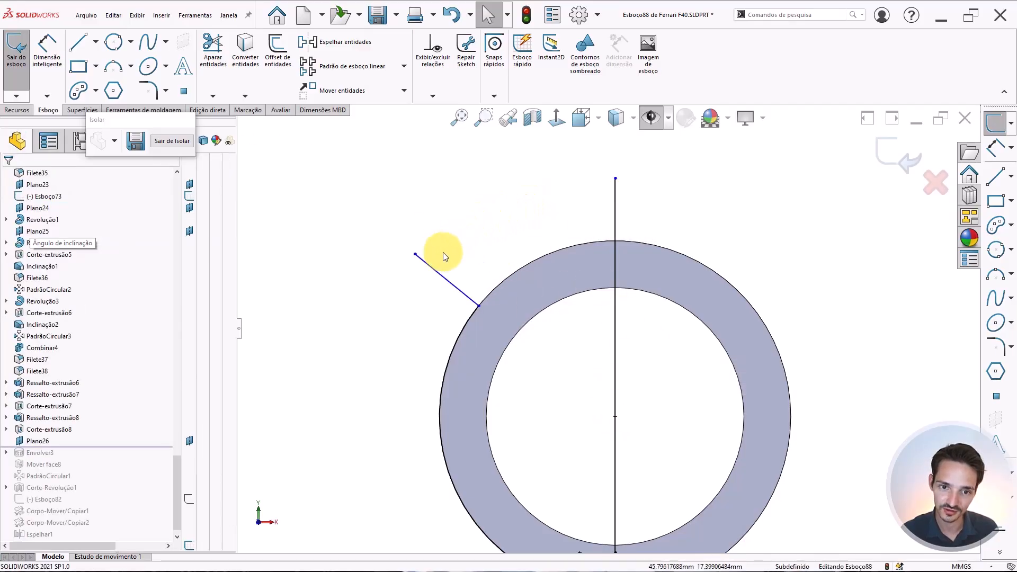
left_click_drag(415, 256, 521, 226)
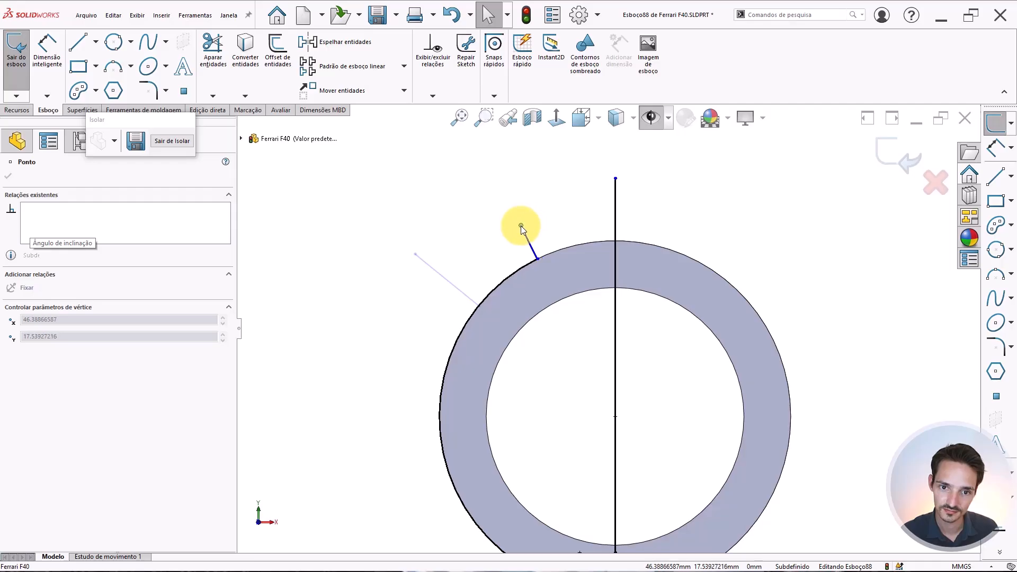
left_click_drag(520, 226, 520, 226)
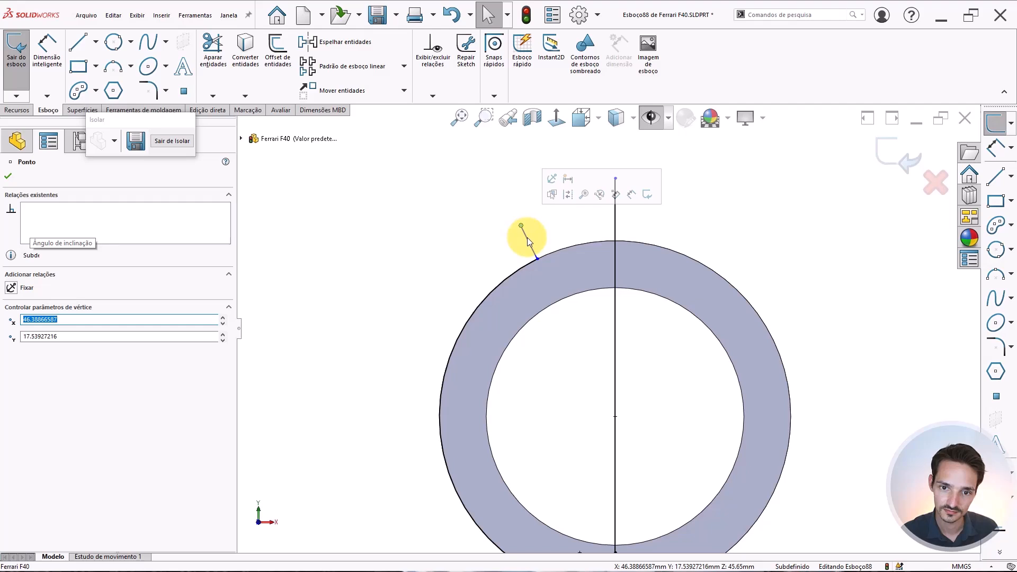
Delete the short line's coincident relation with the ring's centre and make the line vertical.
left_click(526, 237)
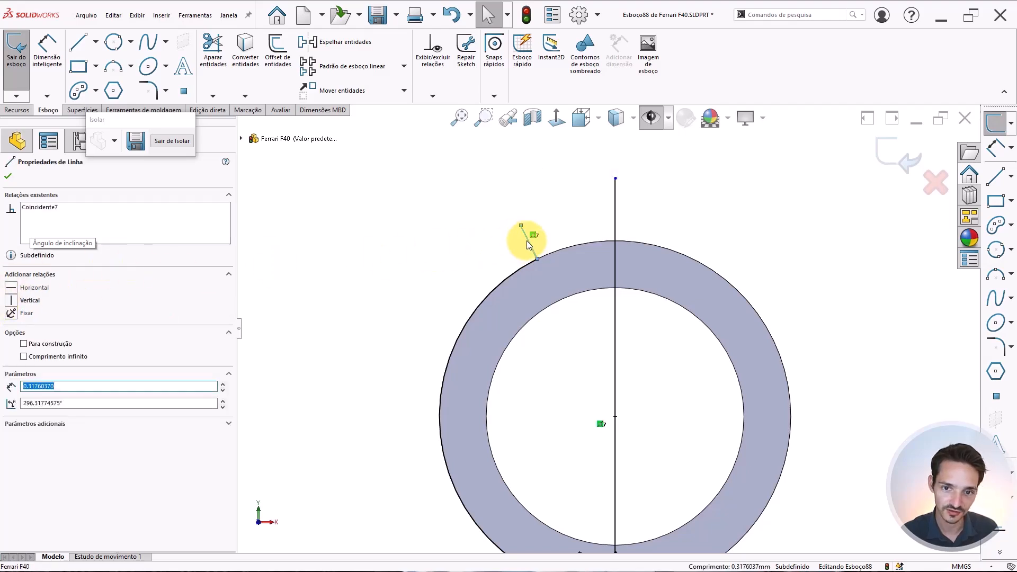
key("Escape")
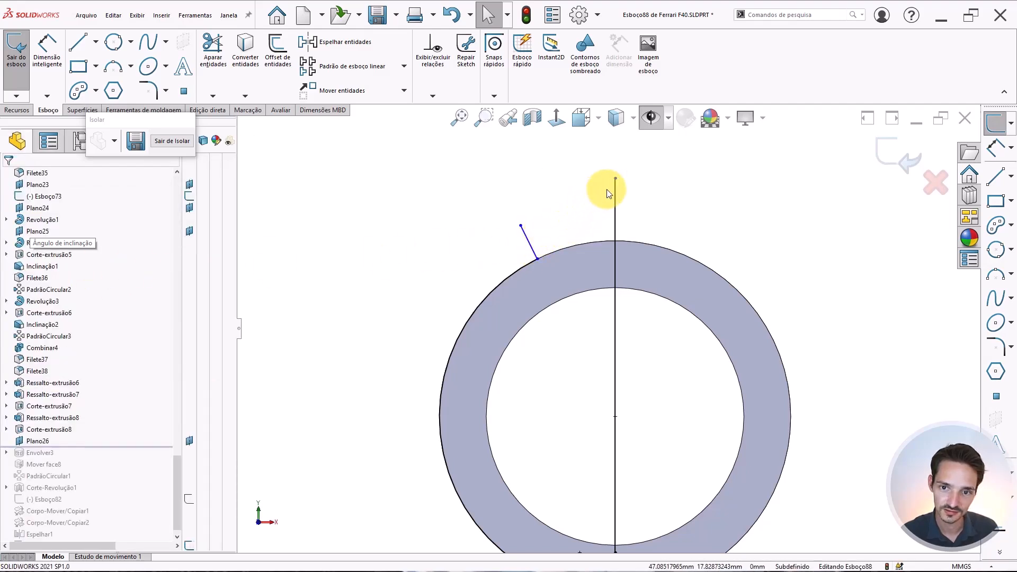
left_click(526, 236)
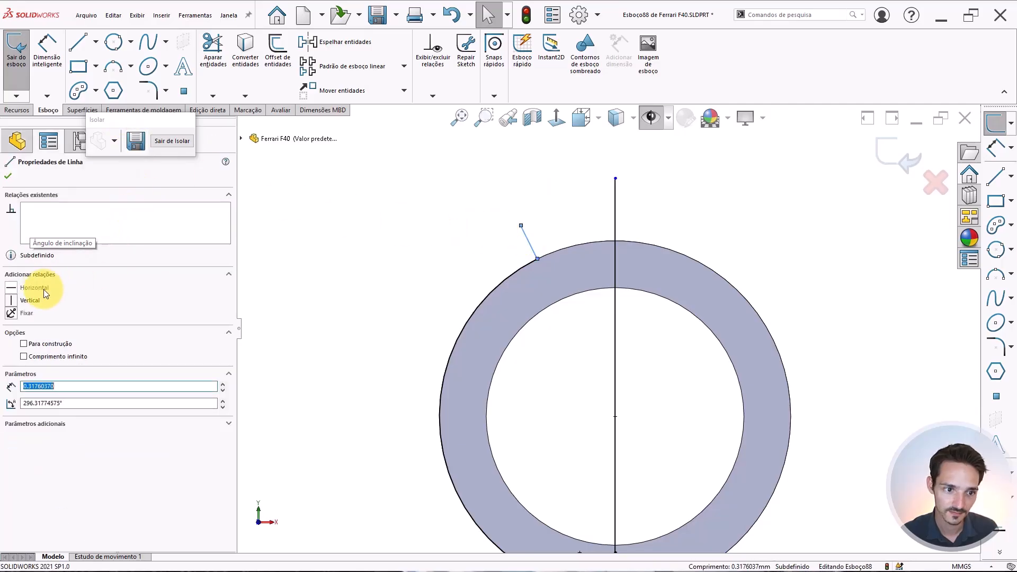
left_click(31, 299)
key("Escape")
Shorten the short vertical line above the ring by moving its upper endpoint slightly down.
scroll(511, 233, "down", 2)
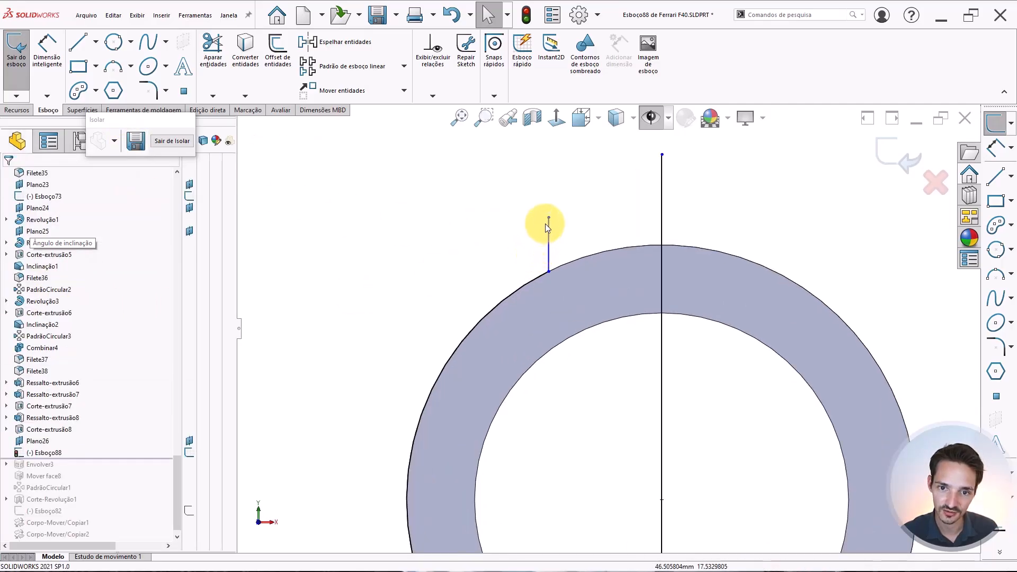
left_click(548, 230)
left_click_drag(548, 220, 546, 230)
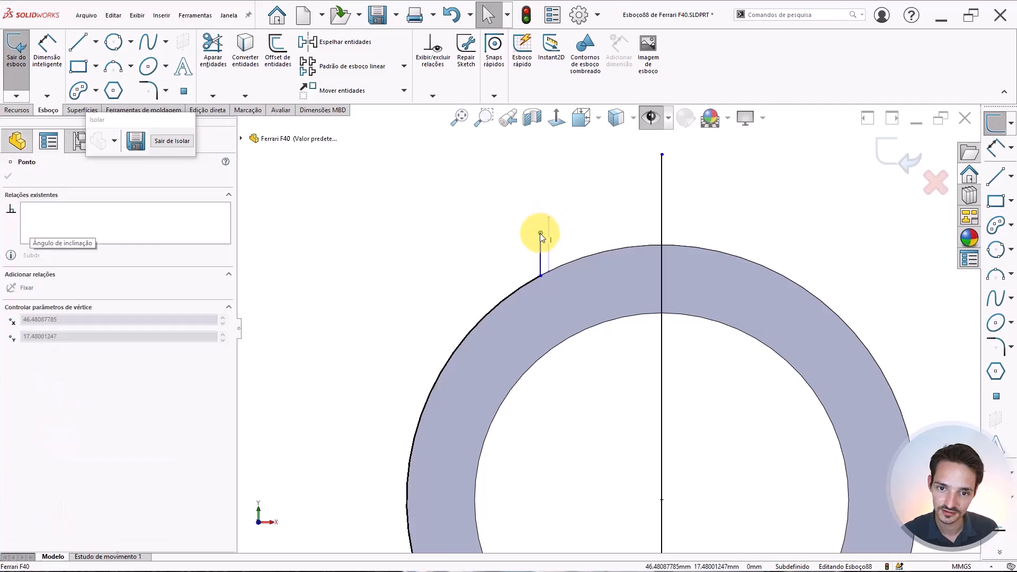
left_click(521, 230)
Add a 0.3 mm sketch fillet between the short vertical line and the outer arc.
key("f")
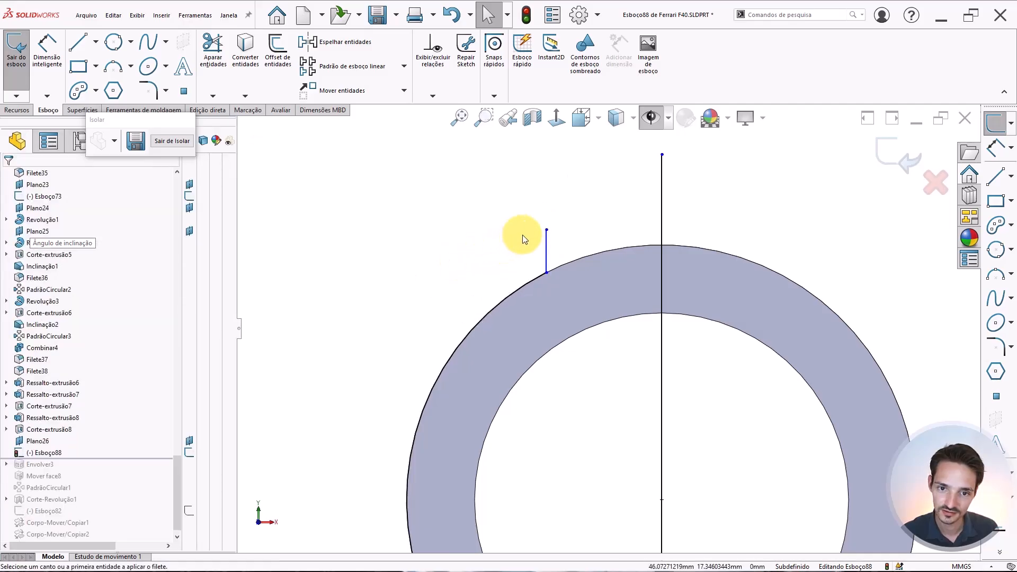
left_click(547, 274)
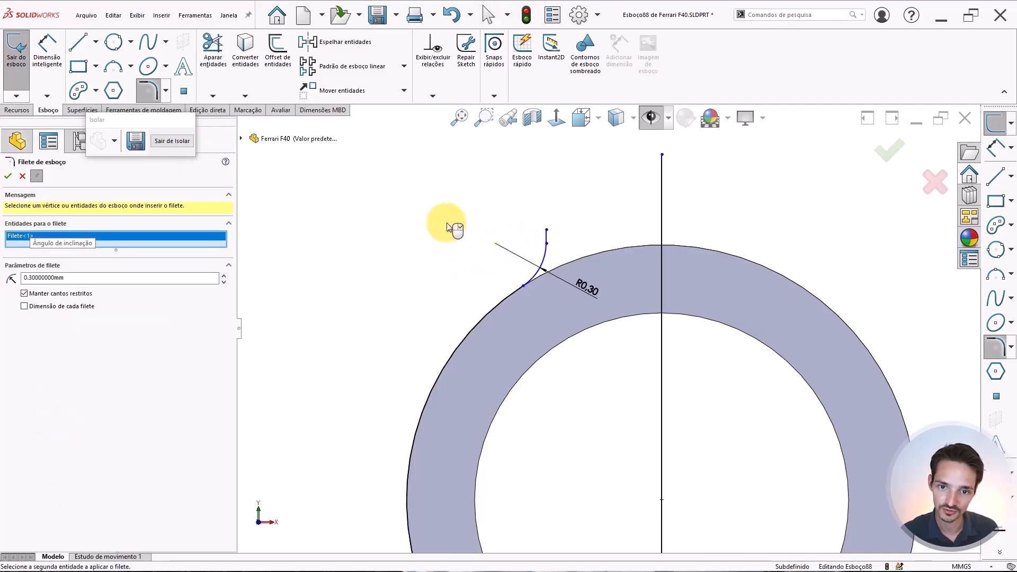
key("Escape")
scroll(571, 243, "up", 2)
scroll(602, 304, "up", 2)
scroll(593, 364, "down", 2)
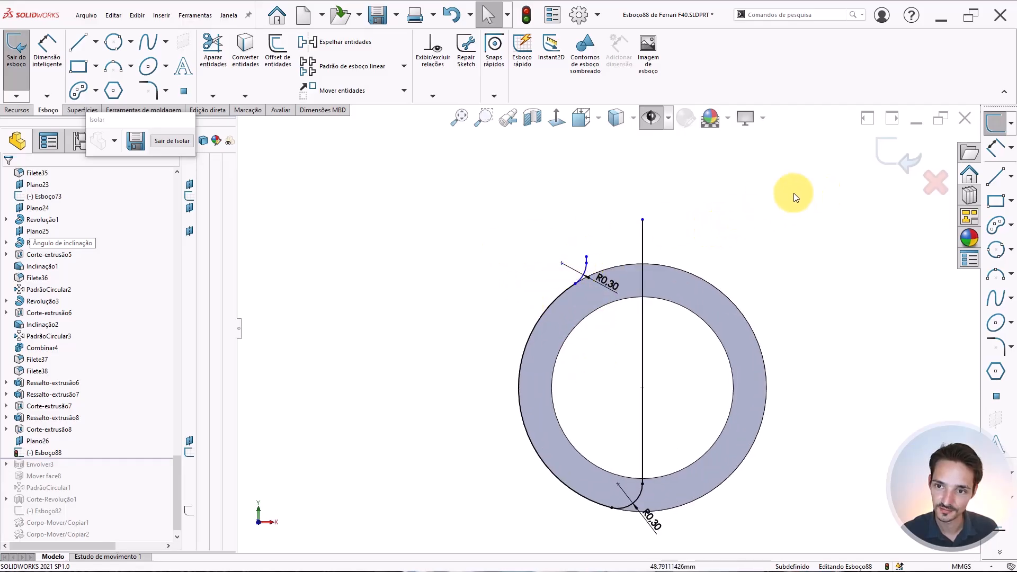
Extend the long vertical line farther above the ring and exit the sketch.
left_click_drag(642, 219, 644, 196)
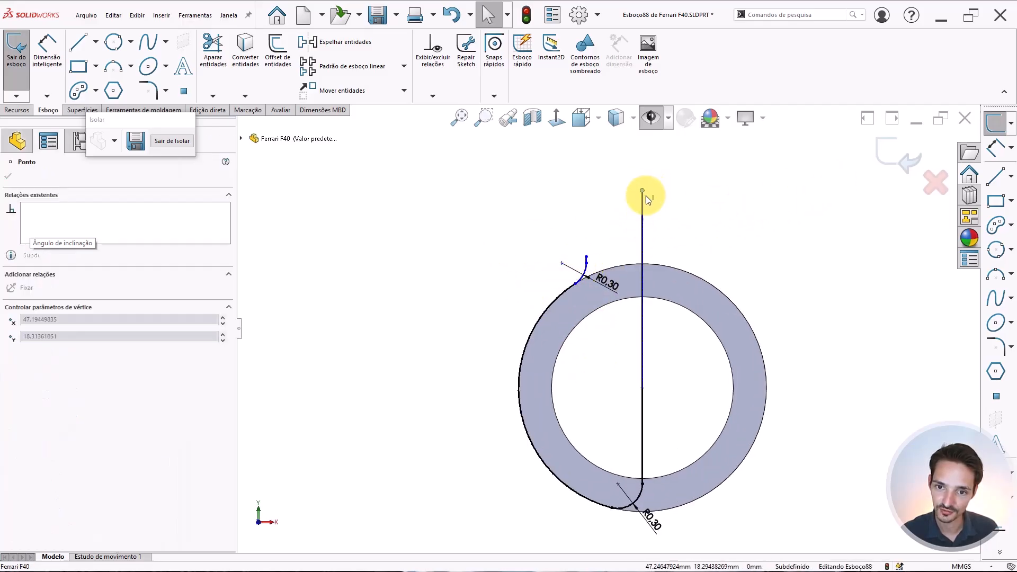
left_click(885, 189)
left_click(900, 160)
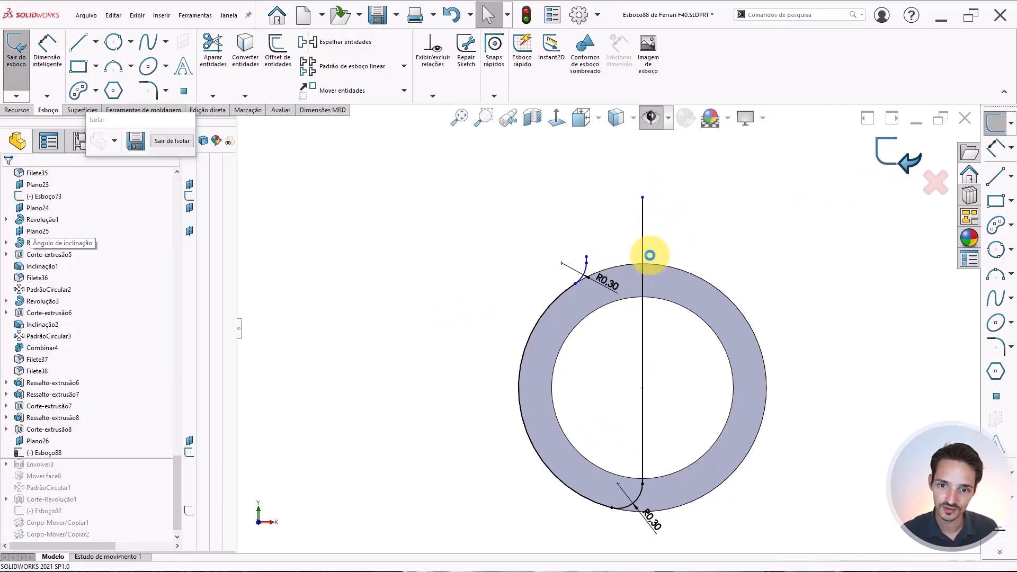
Start a swept boss and show the hidden sketches and planes around the ring to make the clip sketch selectable.
left_click(443, 230)
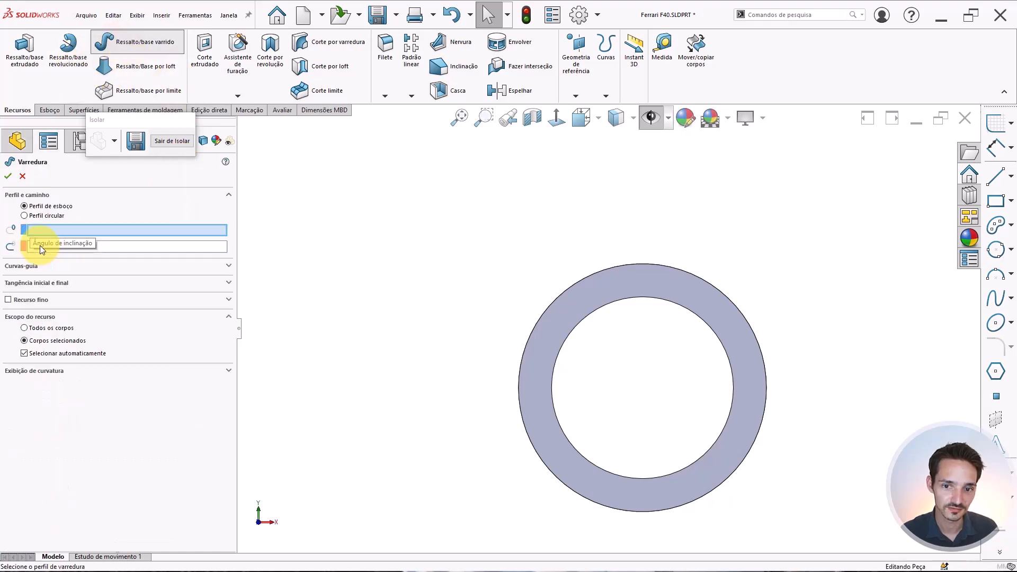
left_click(641, 116)
scroll(649, 150, "down", 10)
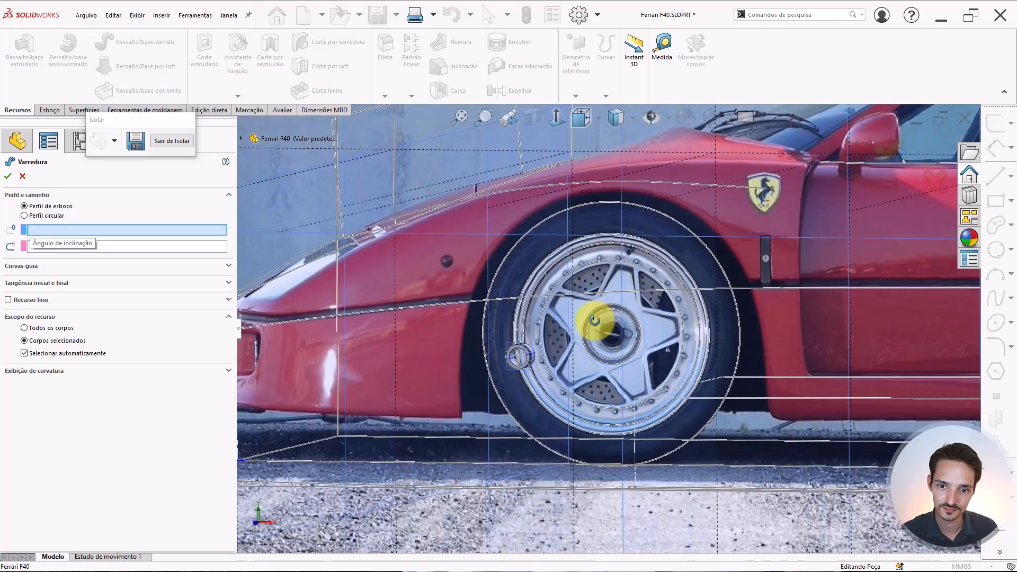
scroll(594, 321, "down", 3)
scroll(567, 357, "up", 12)
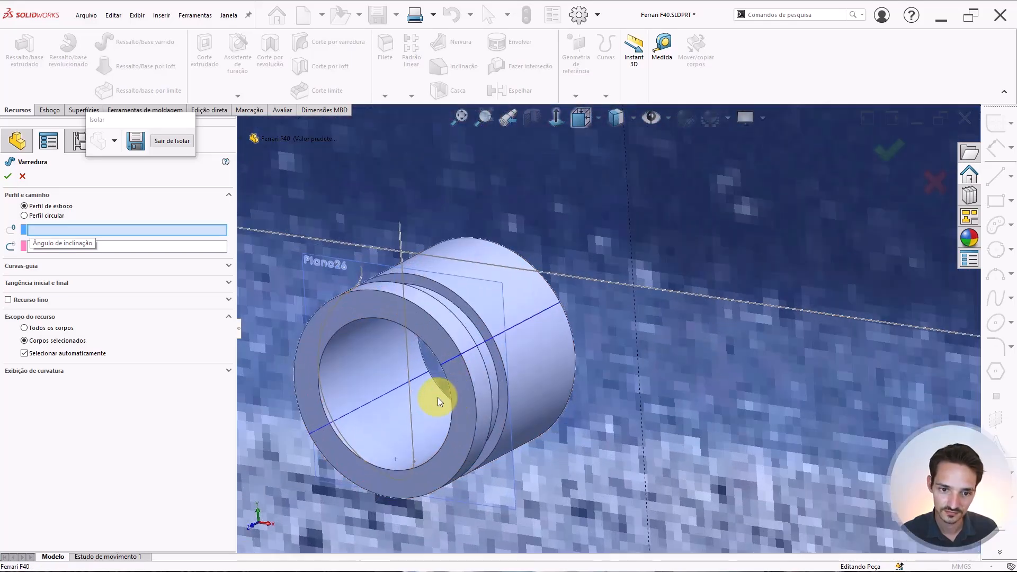
left_click(438, 397)
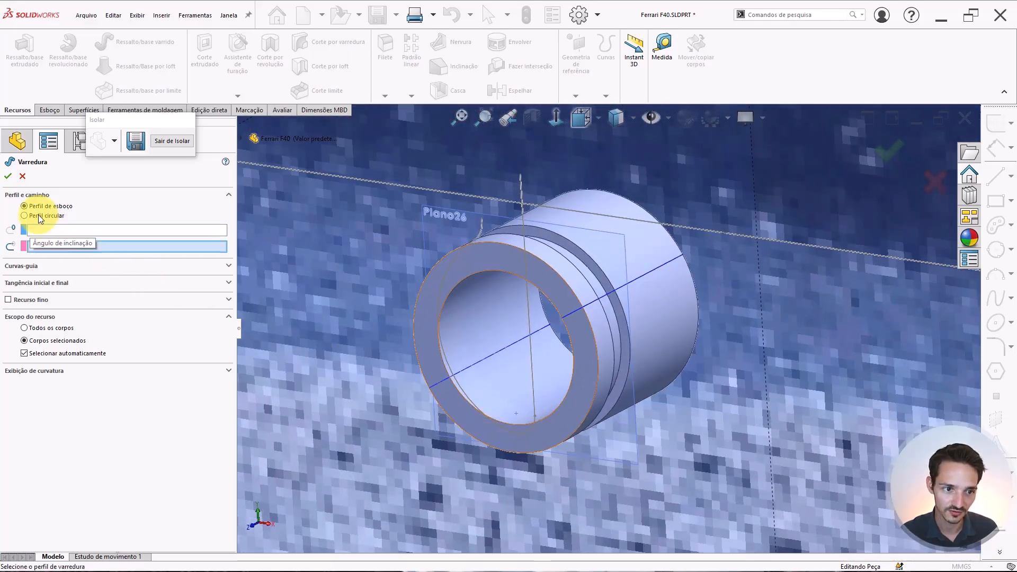
Sweep a 0.3 mm circular profile along the clip sketch on the groove's mid-plane, with result merging turned off.
left_click(38, 214)
left_click(524, 256)
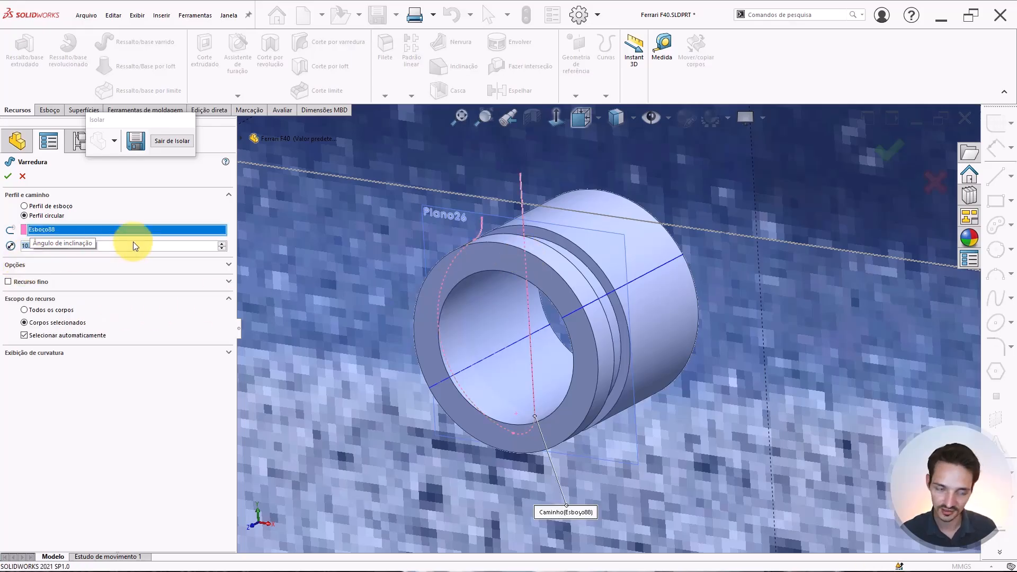
type("0.3")
key("Return")
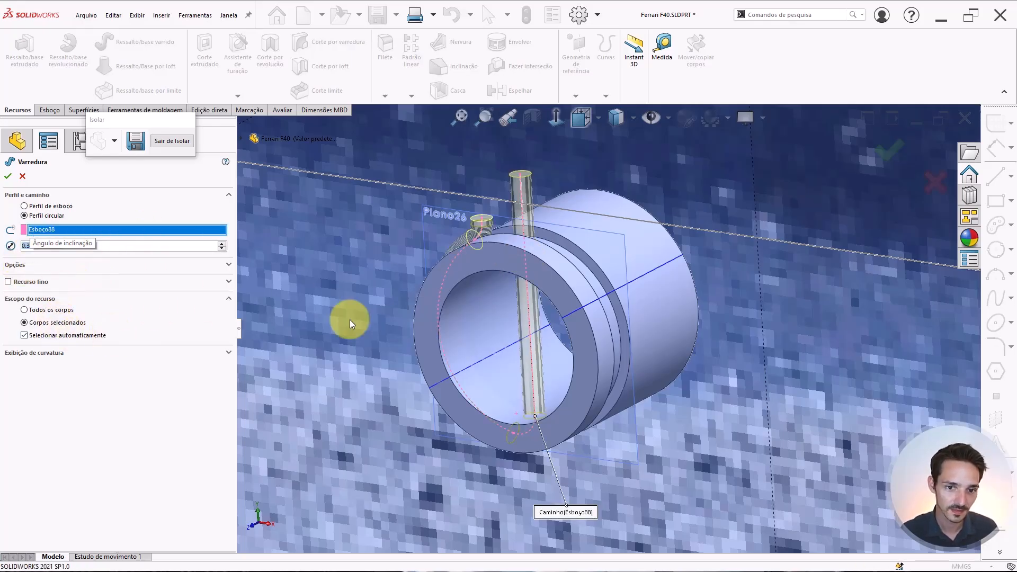
left_click(39, 265)
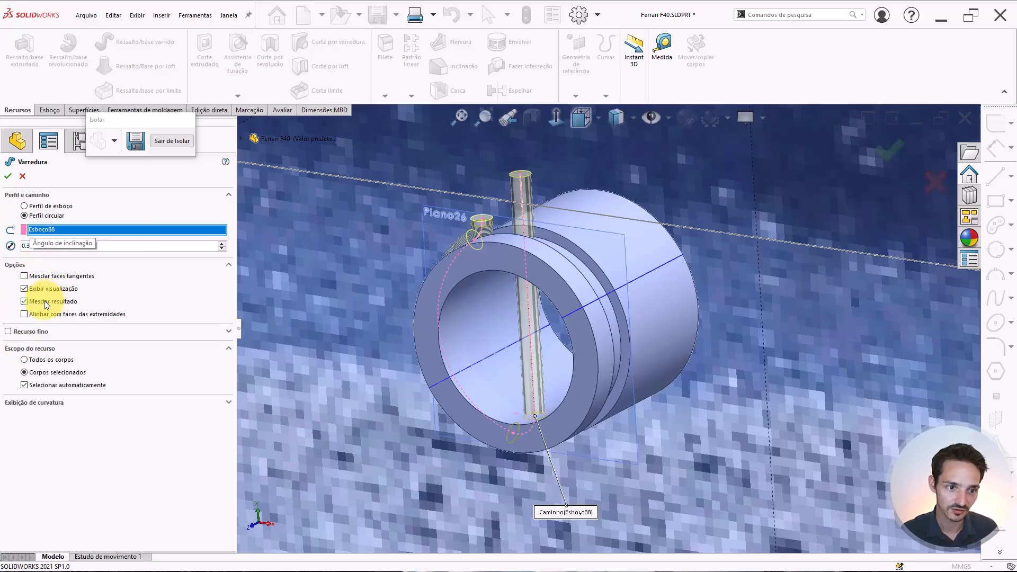
left_click(43, 300)
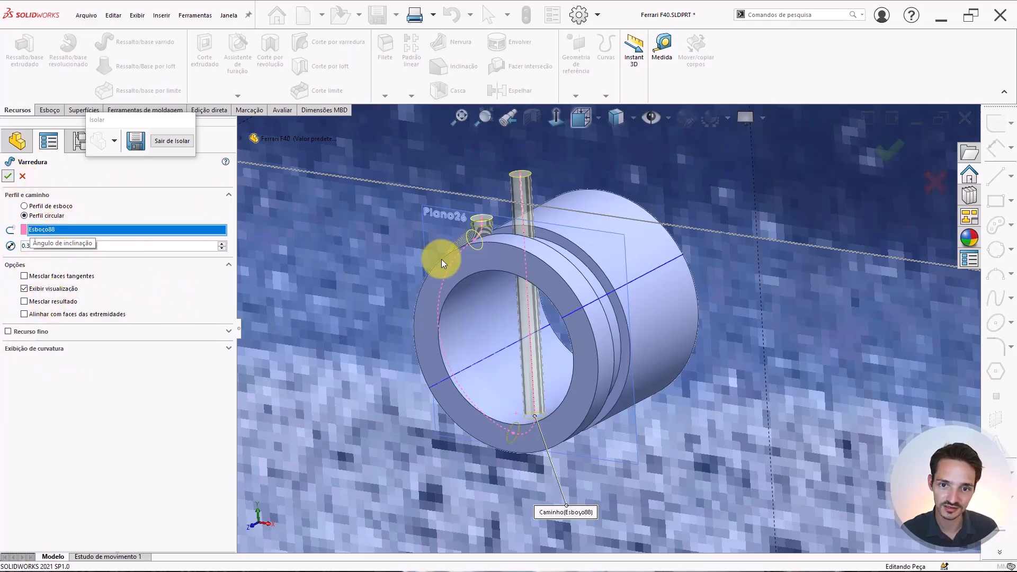
key("Return")
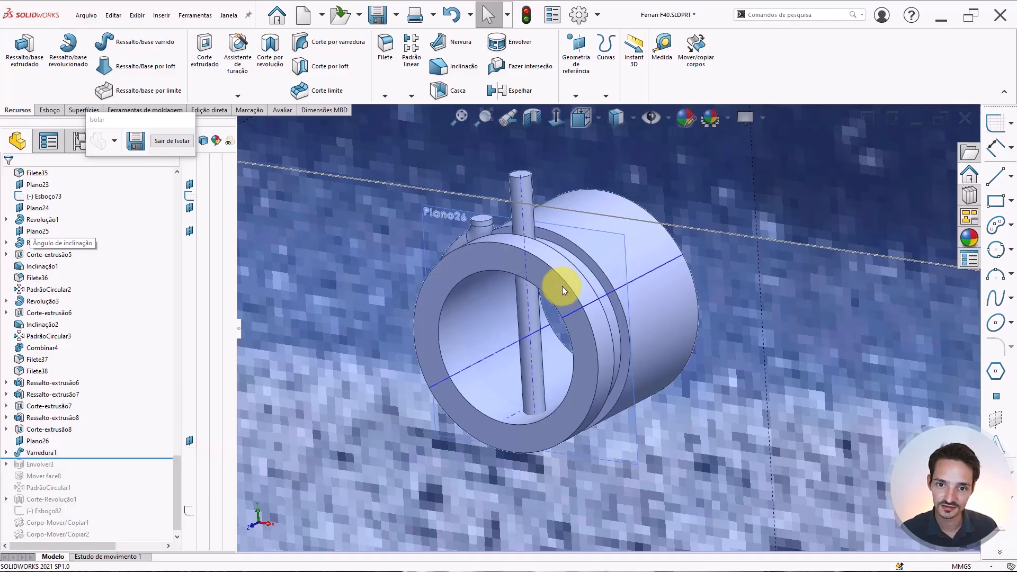
Check the clip ring against the wheel photo and hide all planes, sketches and reference images.
middle_click_drag(563, 287, 590, 259)
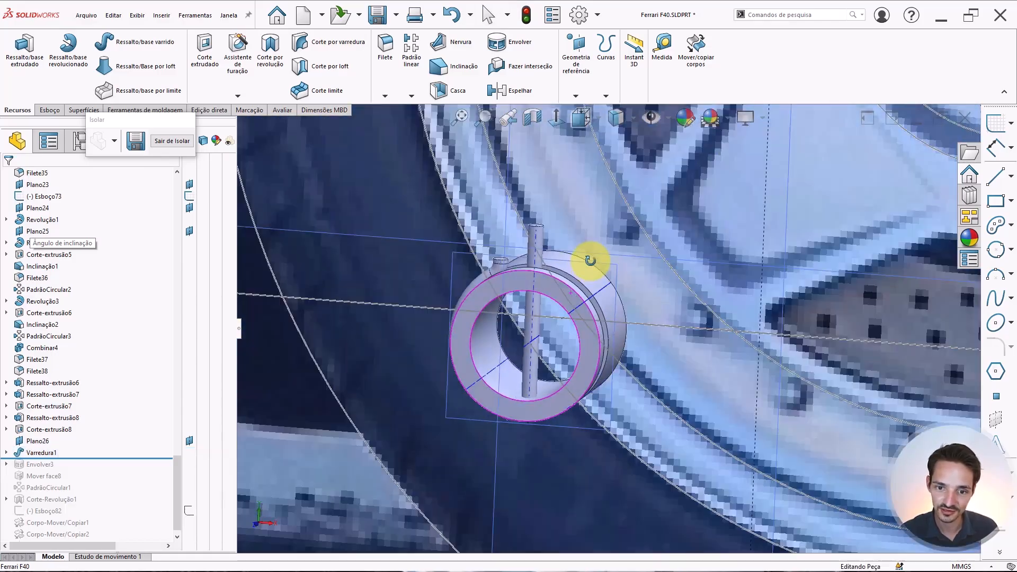
scroll(590, 260, "up", 5)
scroll(809, 176, "down", 3)
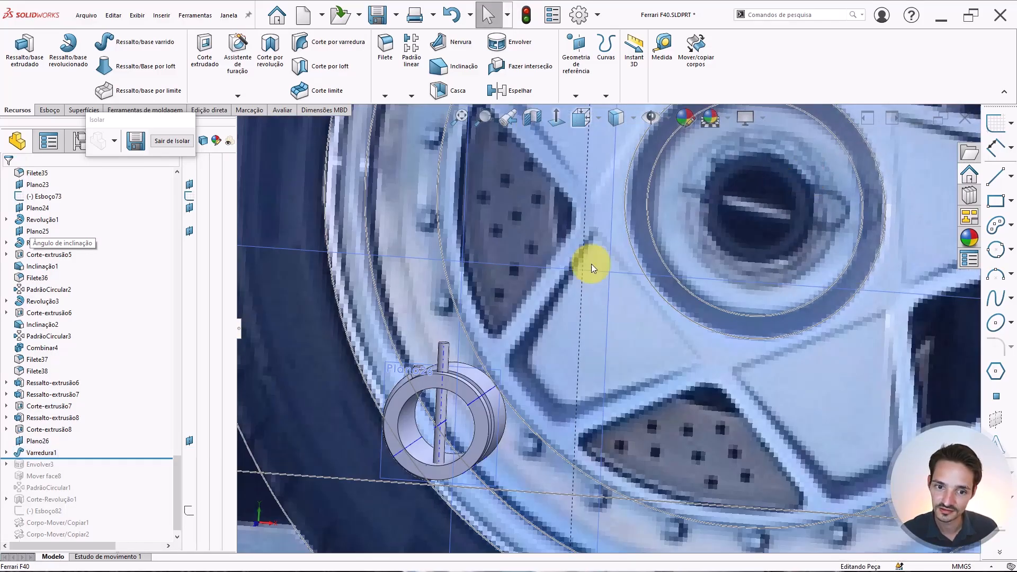
scroll(536, 313, "up", 2)
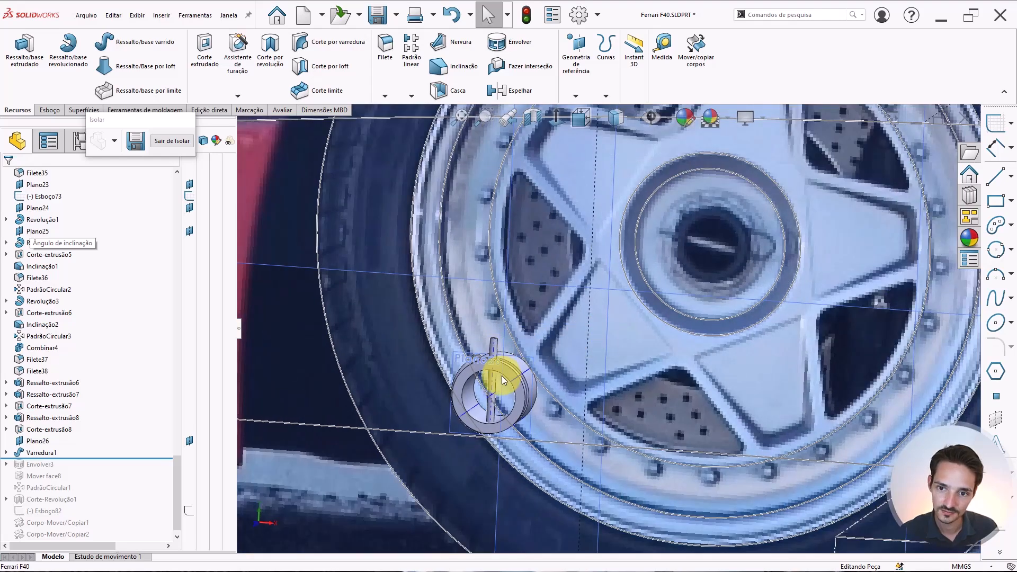
scroll(500, 376, "down", 3)
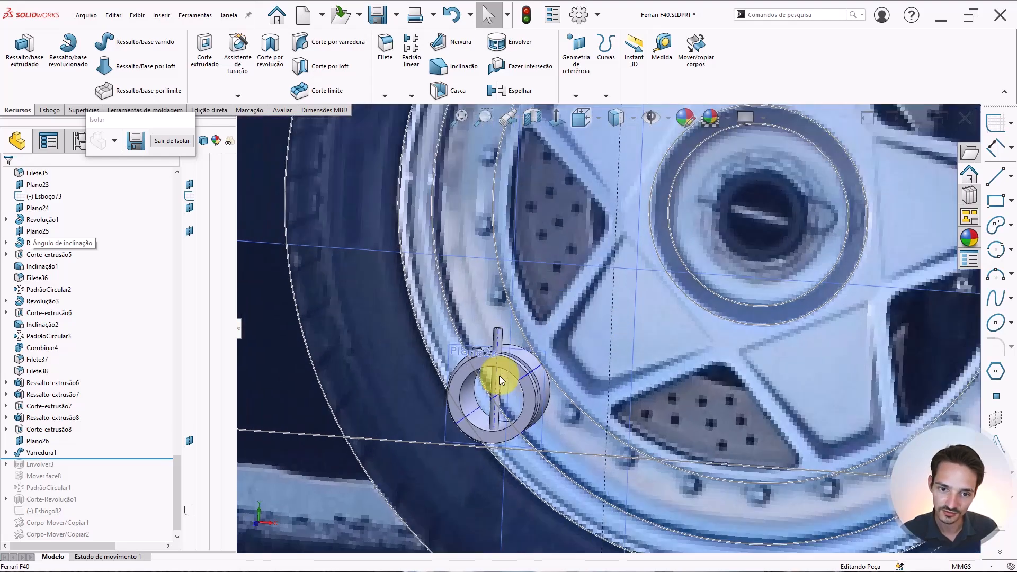
scroll(488, 358, "down", 2)
middle_click_drag(488, 358, 495, 324)
scroll(577, 392, "down", 2)
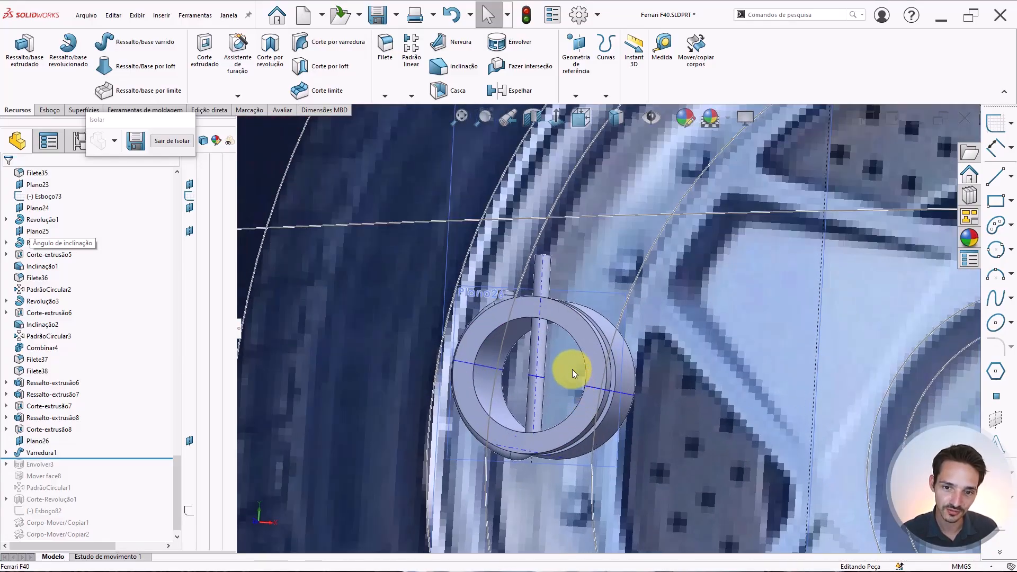
left_click(653, 117)
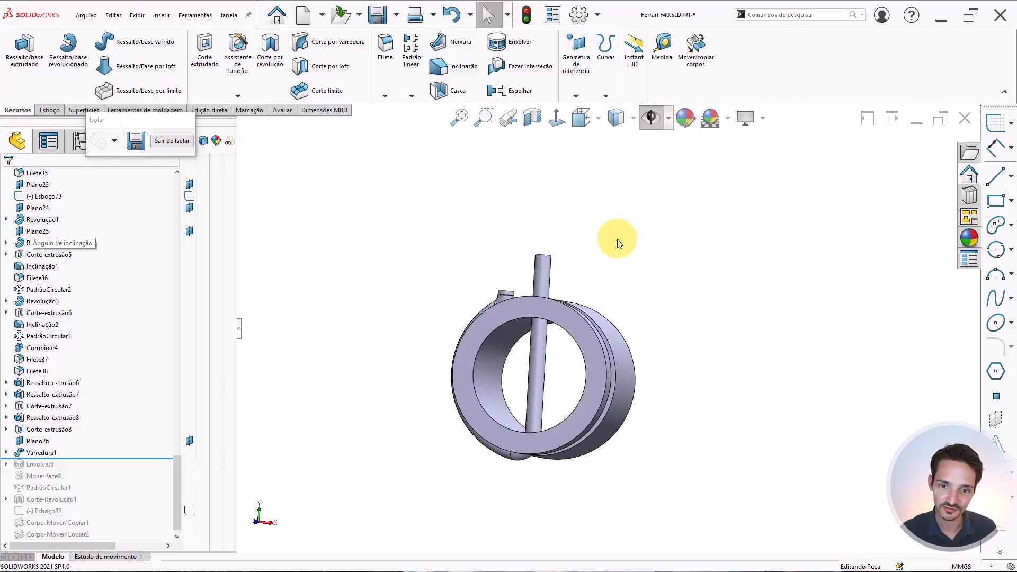
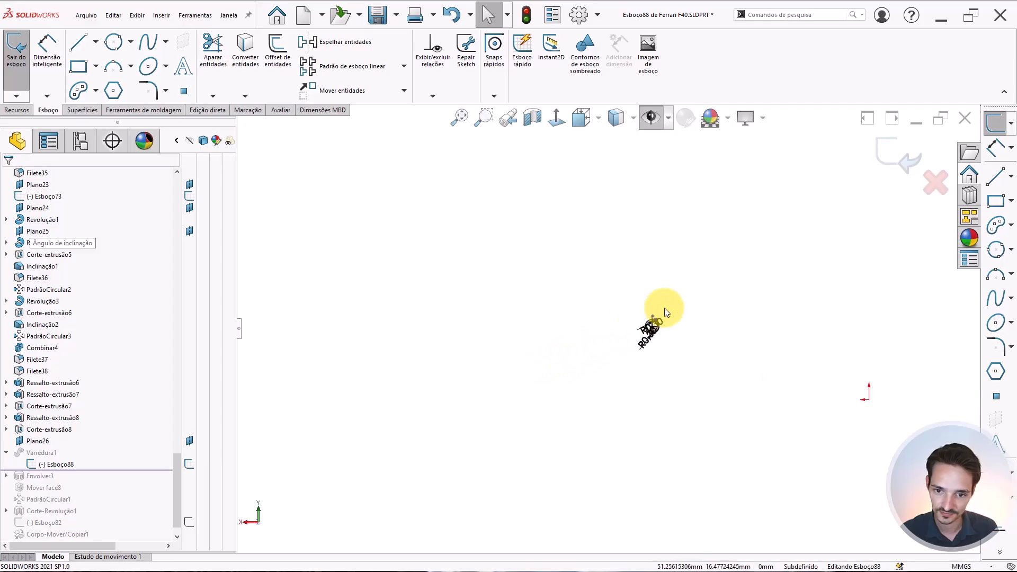
Delete the 0.3 mm fillet arc at the lower end of the long vertical line in the clip sketch.
scroll(742, 339, "down", 5)
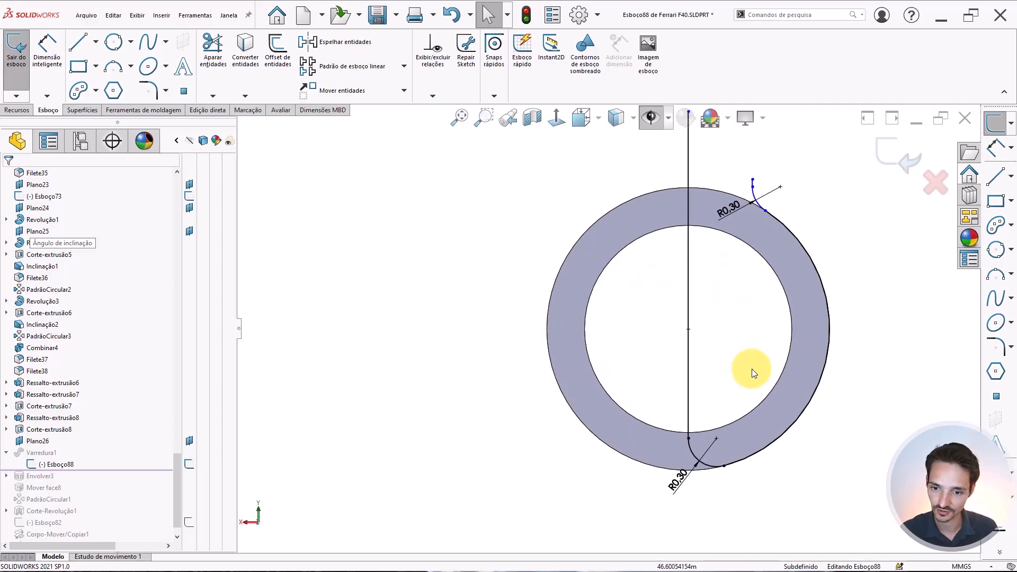
key("f")
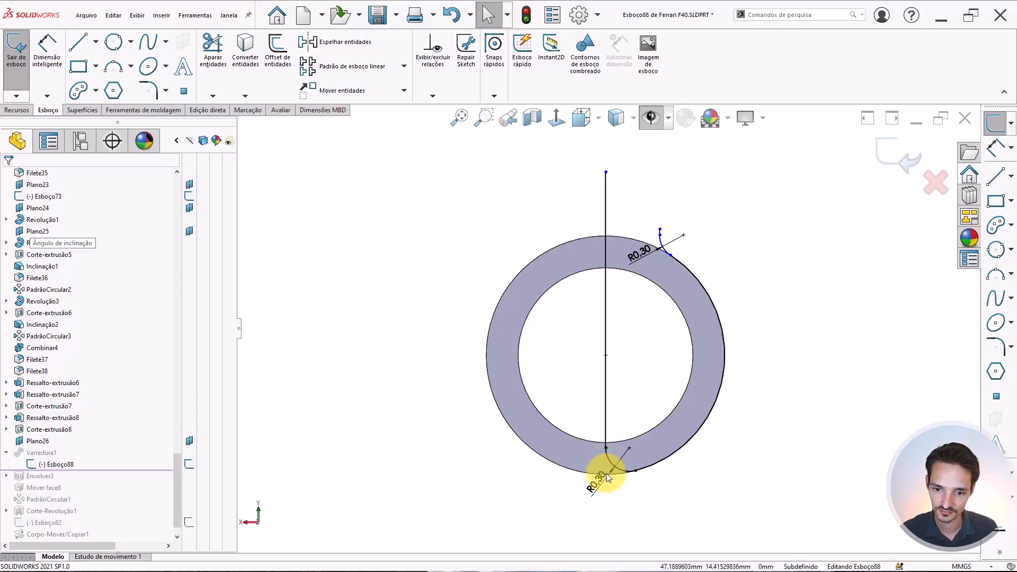
scroll(606, 473, "down", 2)
left_click(633, 422)
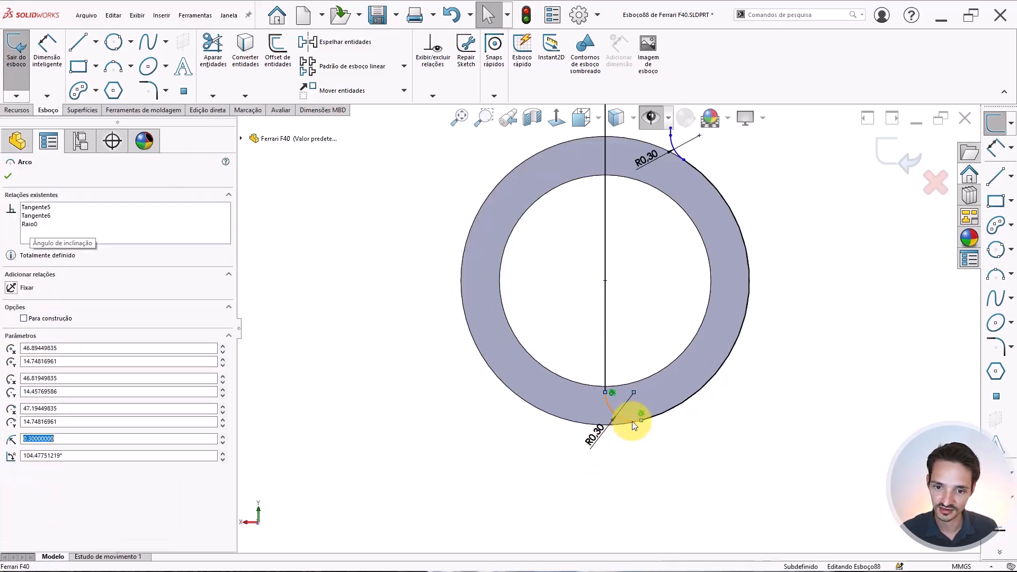
key("Delete")
key("Return")
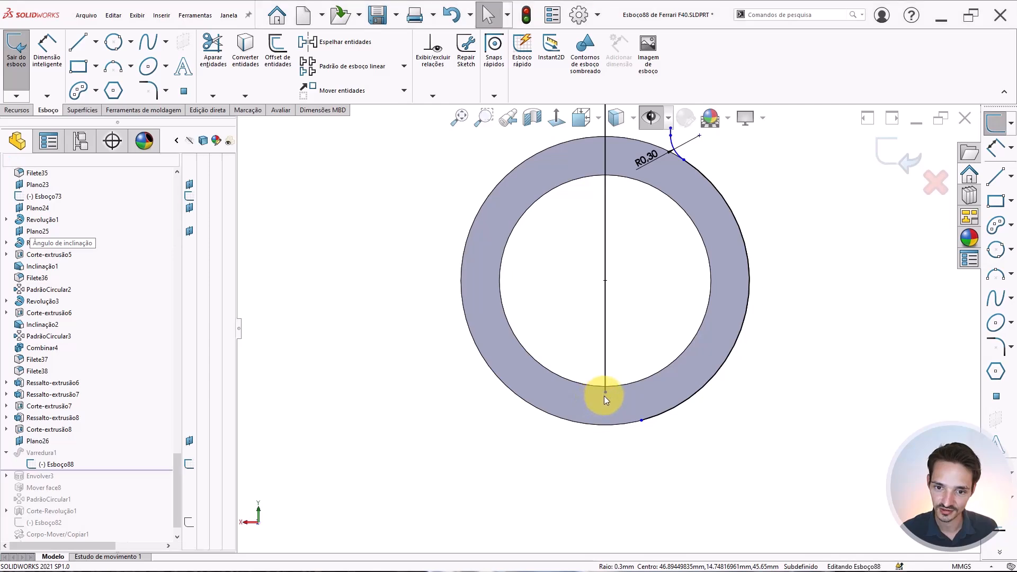
Extend the lower end of the long vertical line to below the ring's outer edge.
left_click_drag(604, 396, 592, 485)
key("Escape")
scroll(660, 360, "up", 2)
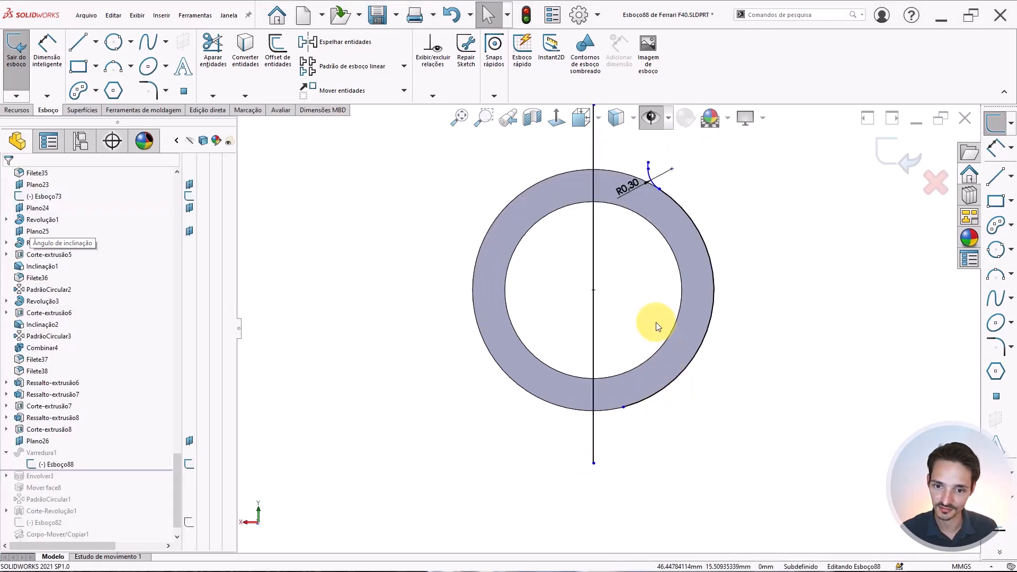
scroll(620, 424, "down", 2)
scroll(585, 341, "up", 4)
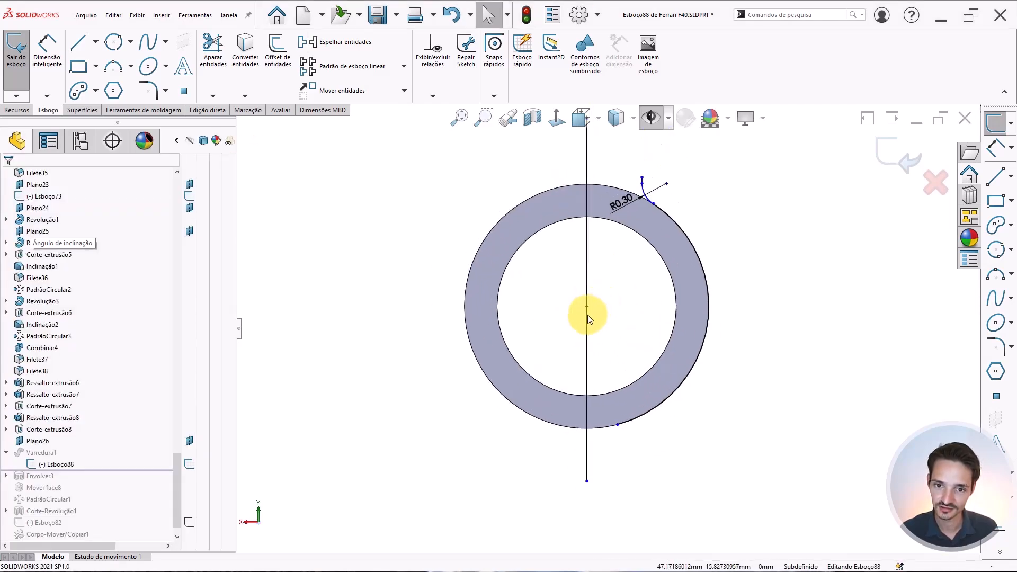
Remove the long vertical line's coincidence with the ring's centre and move the line off-centre, away from the outer arc.
left_click(591, 337)
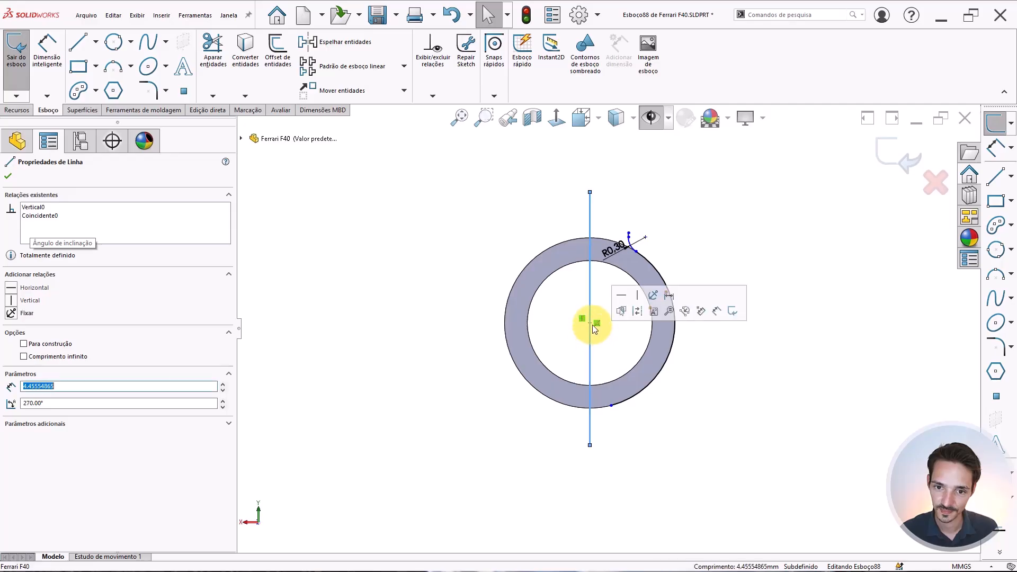
left_click(590, 323)
left_click(590, 336)
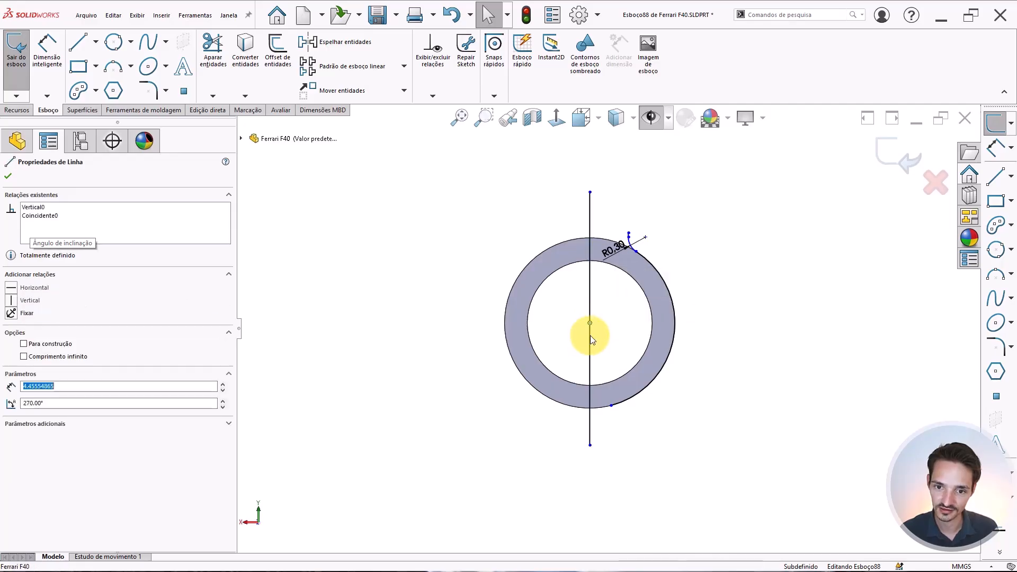
key("Escape")
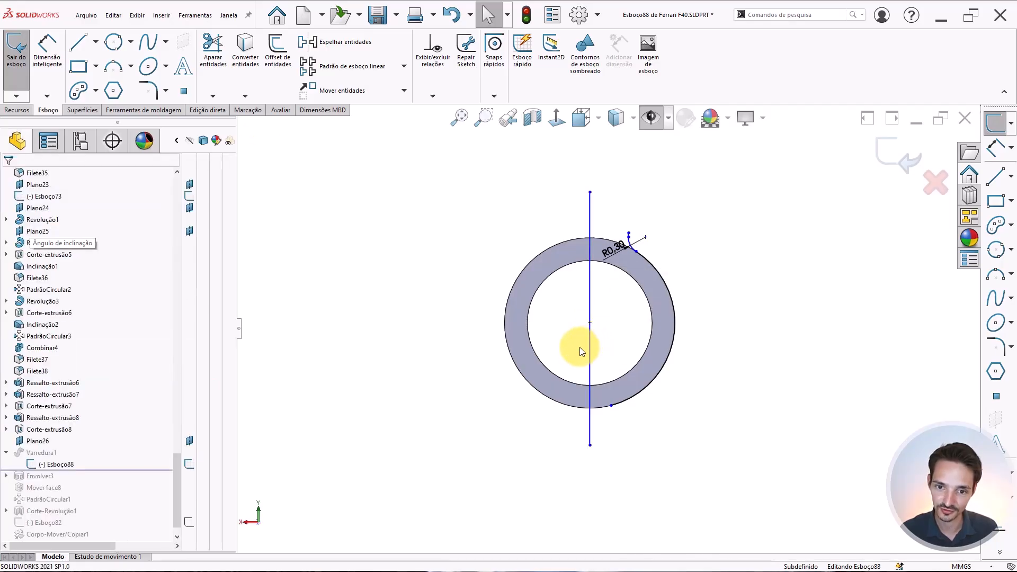
mouse_move(589, 344)
left_mouse_down()
mouse_move(563, 355)
mouse_move(576, 354)
left_mouse_up()
scroll(628, 453, "down", 3)
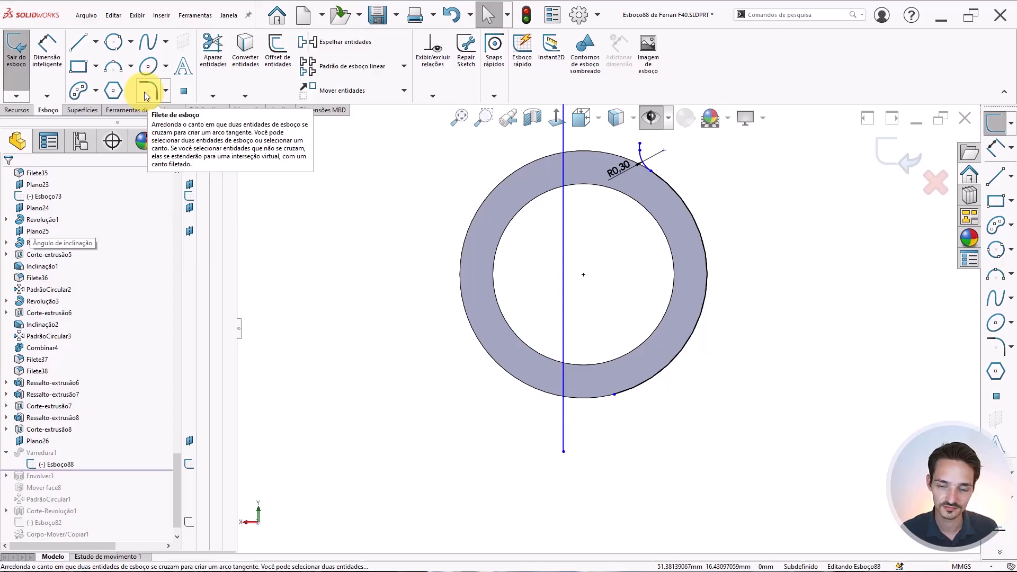
Dimension the long vertical line 0.4 mm from the ring's centre point.
scroll(733, 153, "up", 2)
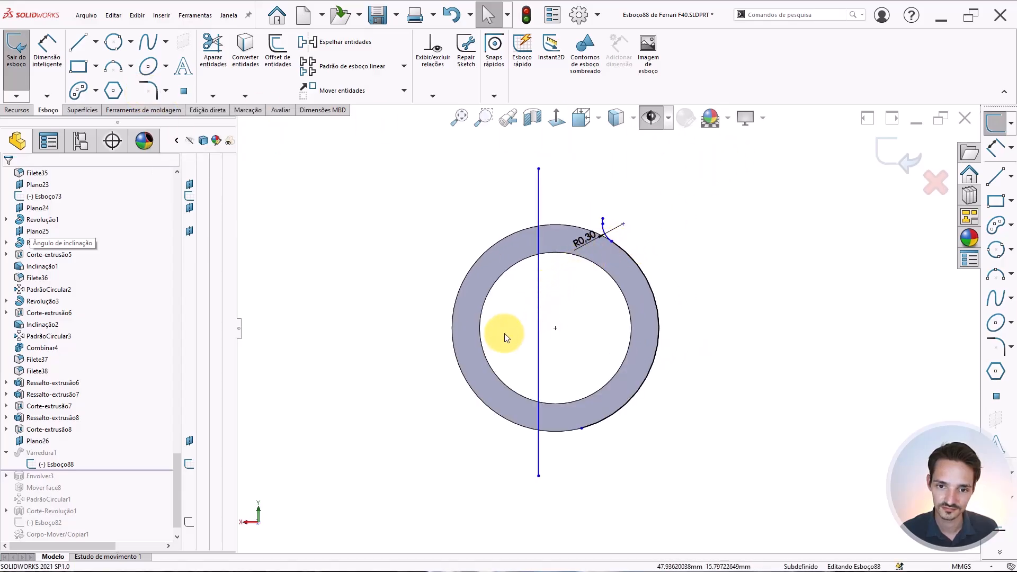
key("d")
left_click(555, 328)
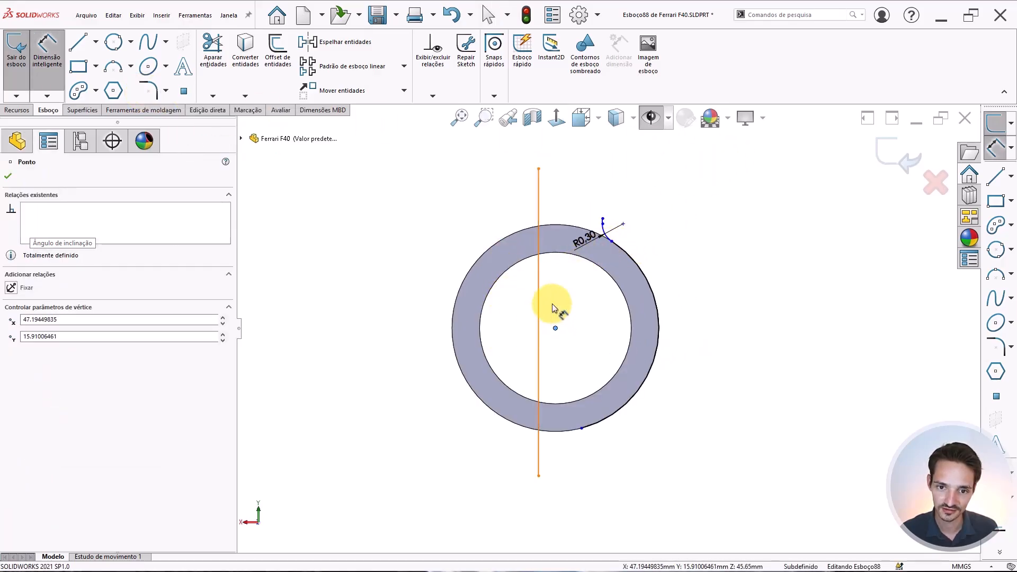
left_click(553, 308)
left_click(549, 301)
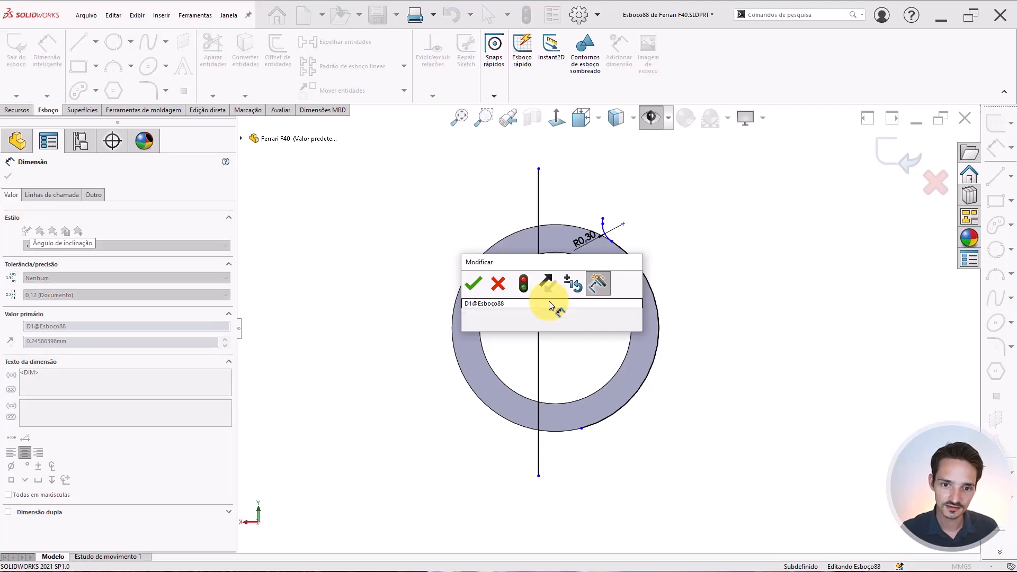
type("0,4")
key("Return")
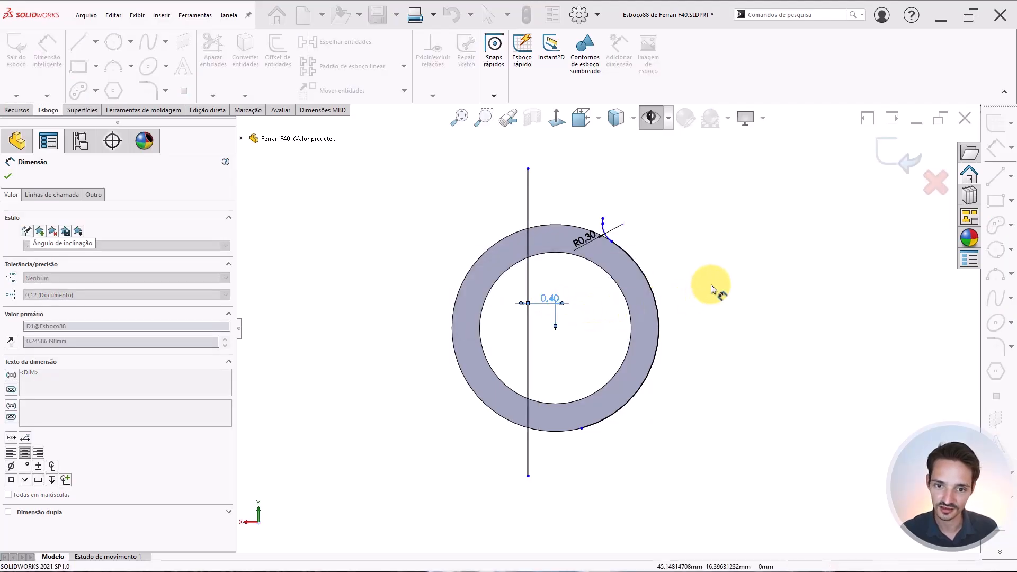
key("Escape")
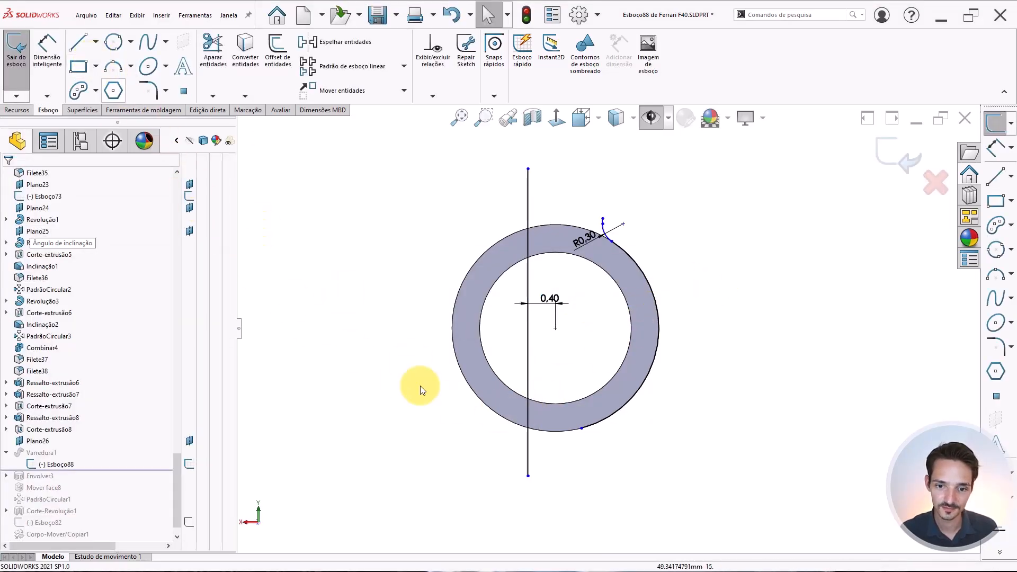
Draw a short horizontal line from the lower end of the long vertical line toward the arc side.
right_click_drag(420, 389, 380, 419)
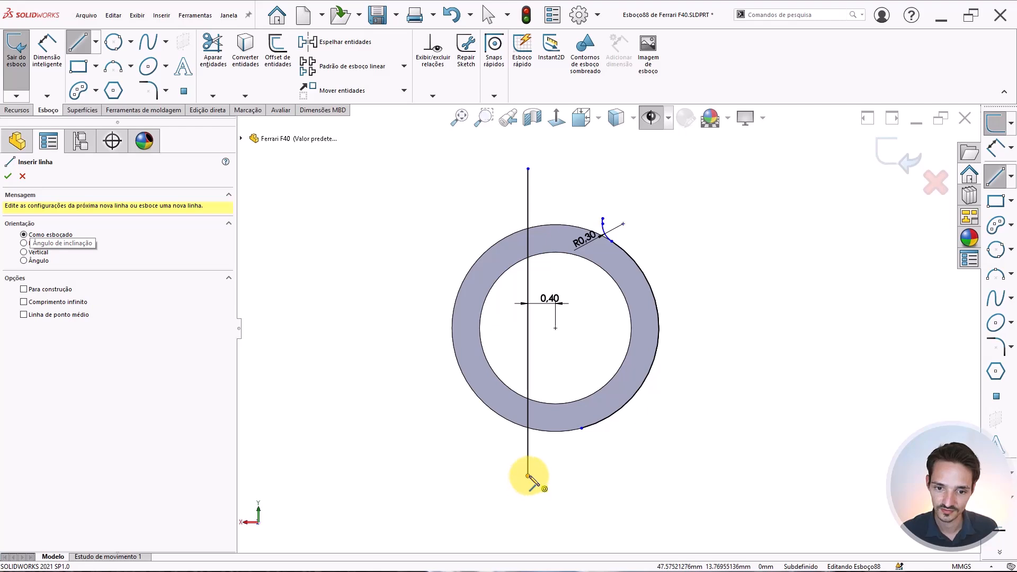
left_click(528, 476)
left_click(565, 476)
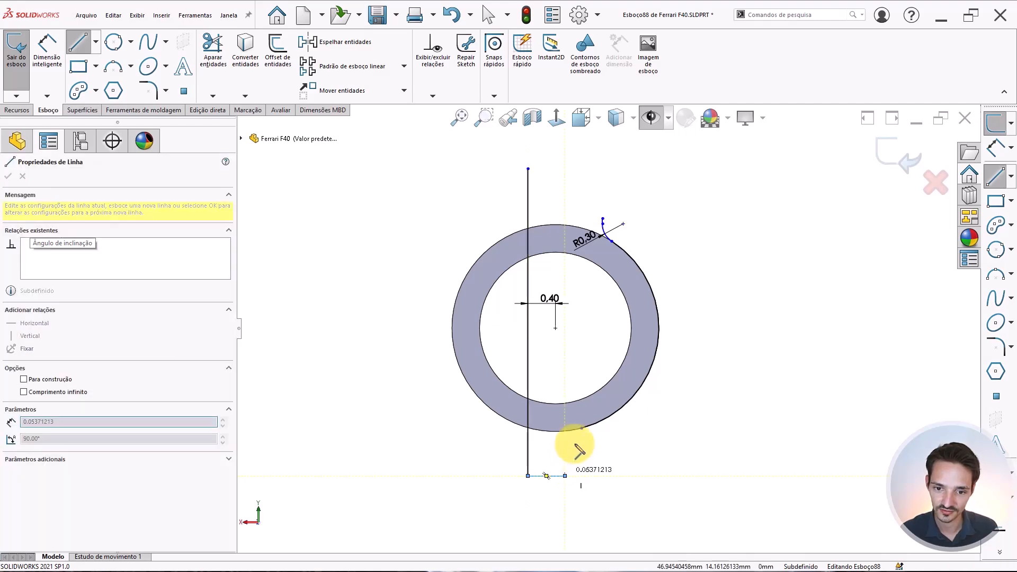
key("Escape")
Try a slanted line joining the horizontal line's free end to the ring's outer edge, and delete it.
left_click_drag(622, 434, 591, 416)
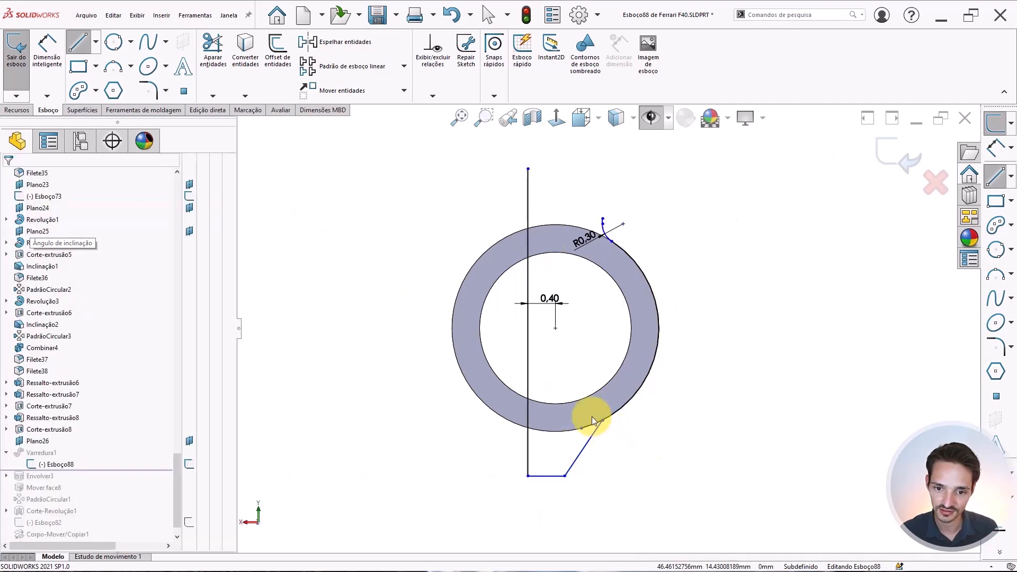
left_click(624, 368)
key("Escape")
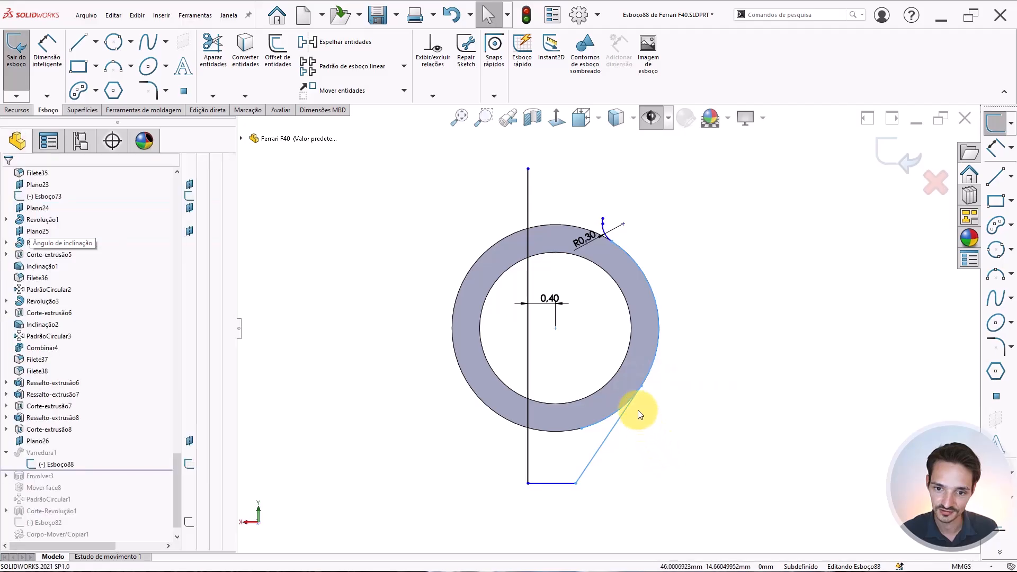
mouse_move(638, 389)
left_mouse_down()
mouse_move(608, 414)
mouse_move(637, 385)
left_mouse_up()
key("Escape")
scroll(586, 428, "down", 2)
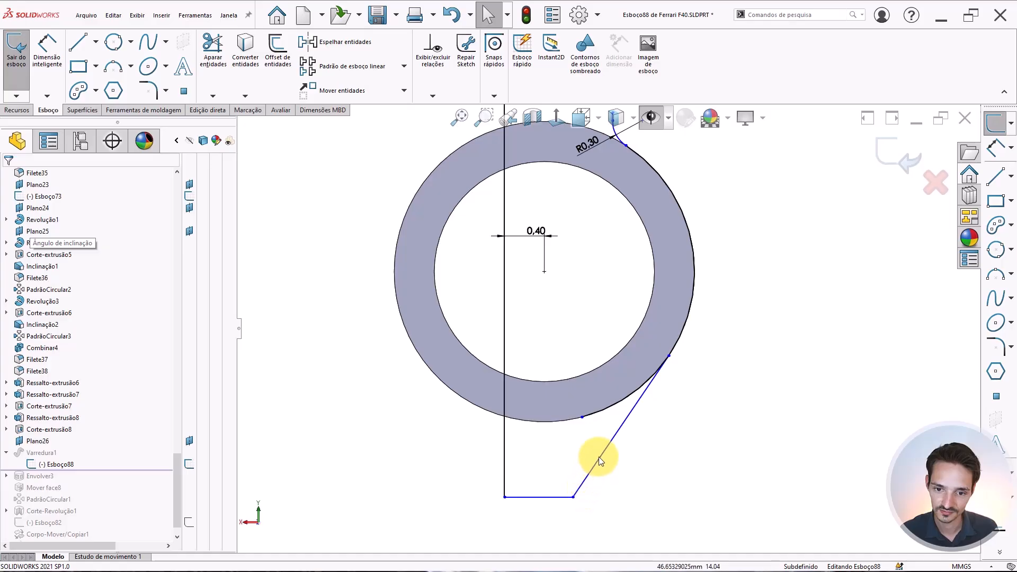
left_click(615, 434)
key("Delete")
Draw a vertical line about 0.78 mm long from the horizontal line's free end up to the ring's outer edge.
key("l")
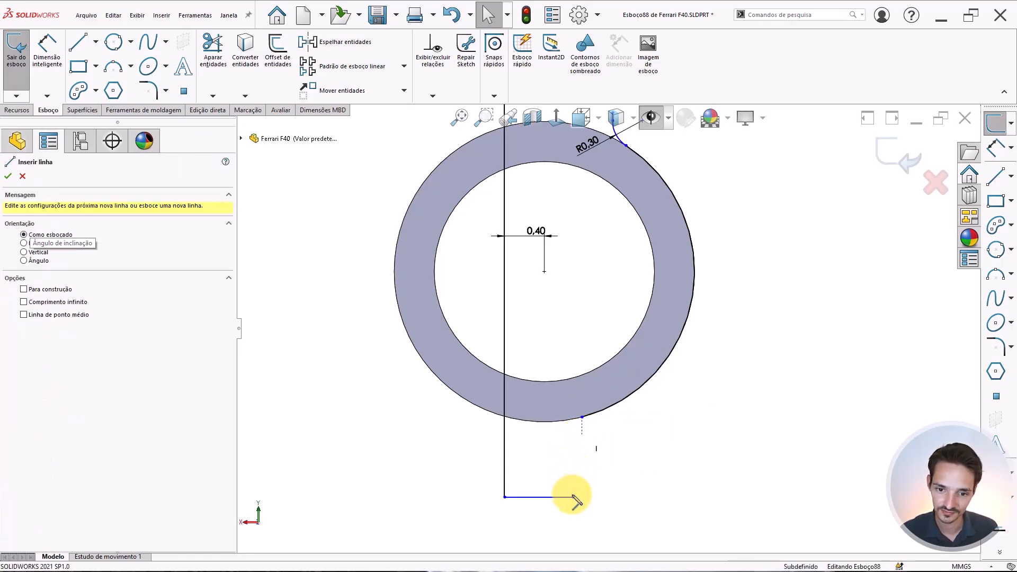
left_click(573, 497)
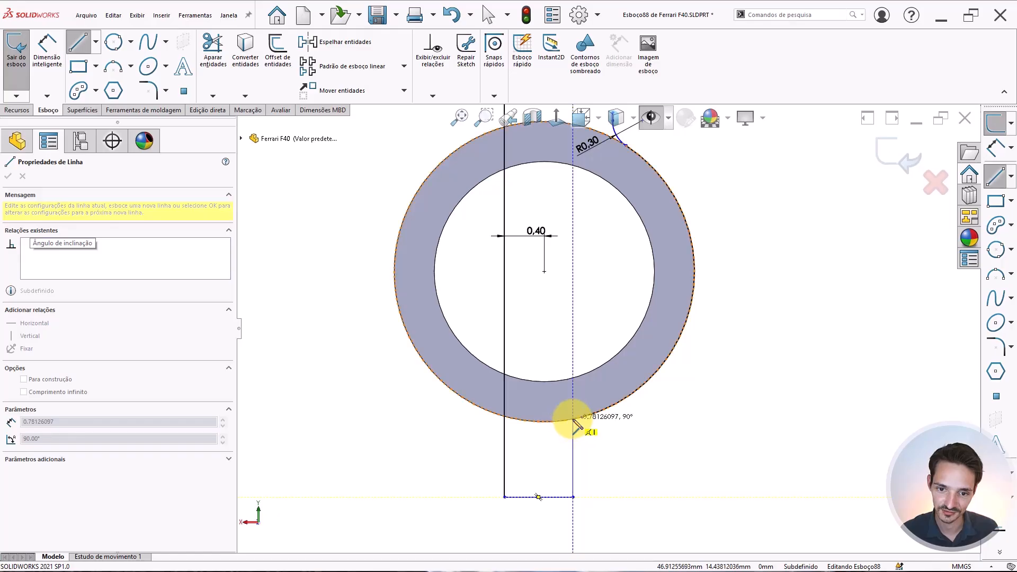
key("Escape")
key("Escape")
Merge the lower endpoint of the outer arc with the upper endpoint of the short vertical line.
left_click(581, 418)
left_click(573, 420, "ctrl")
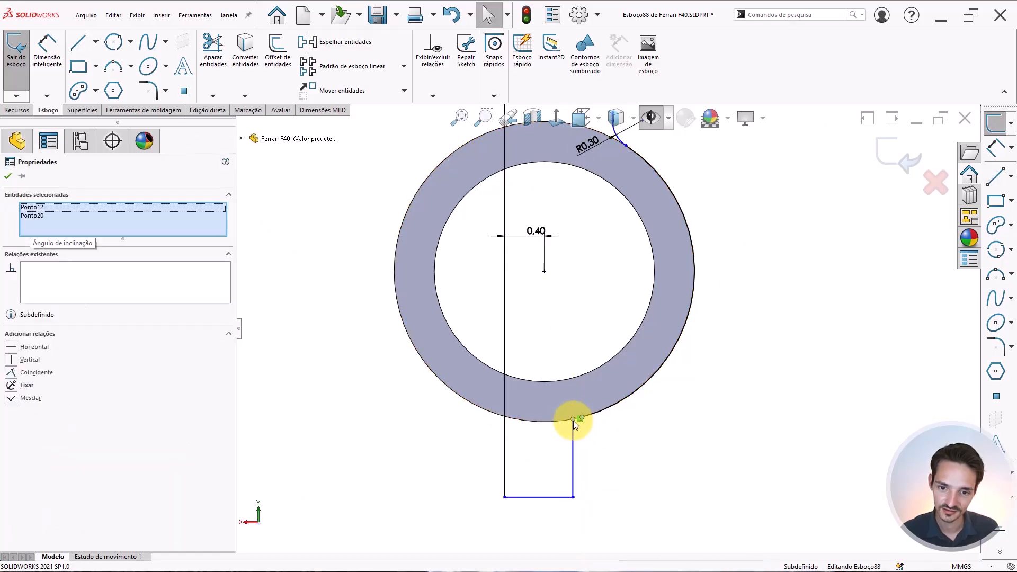
left_click(668, 374)
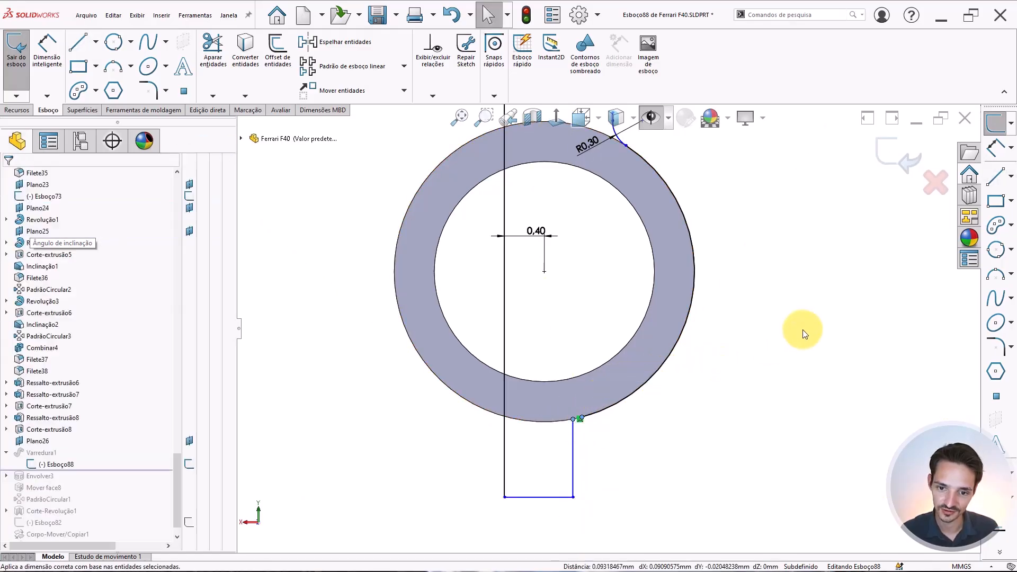
Dimension the horizontal distance from the ring's centre to the short lower vertical line as 0.4 mm.
scroll(570, 370, "up", 3)
scroll(572, 336, "down", 3)
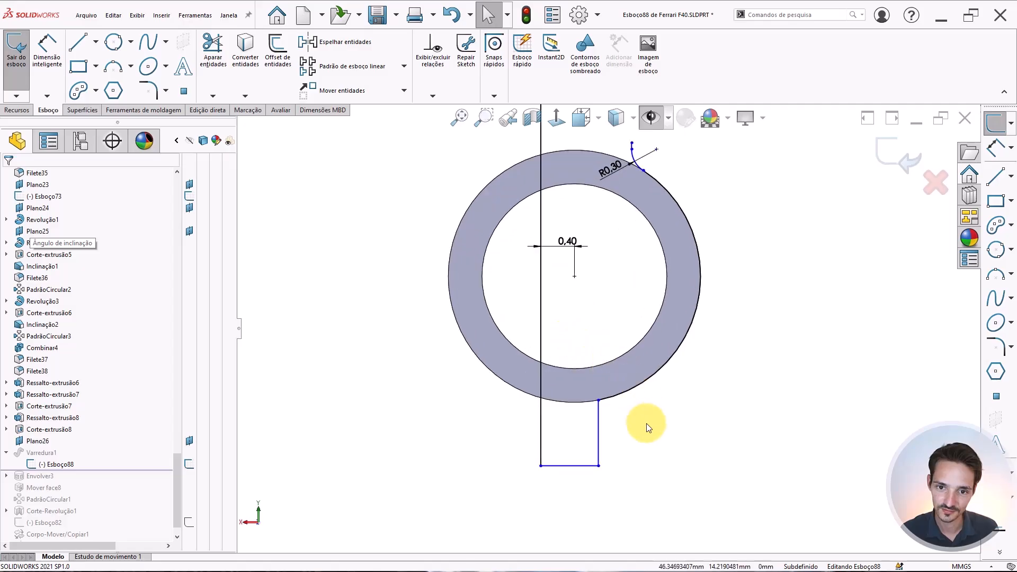
right_click_drag(664, 430, 663, 387)
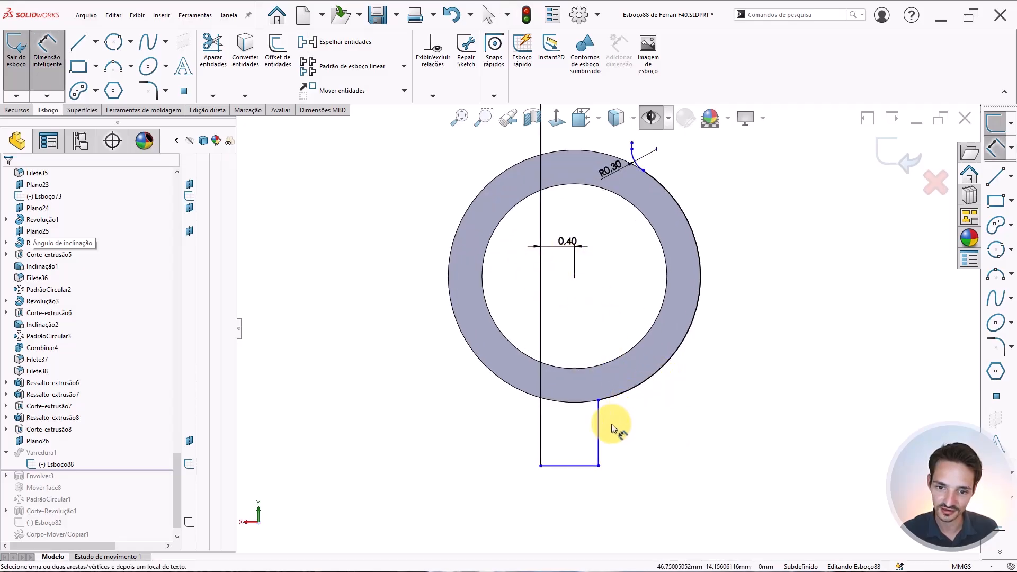
left_click(599, 433)
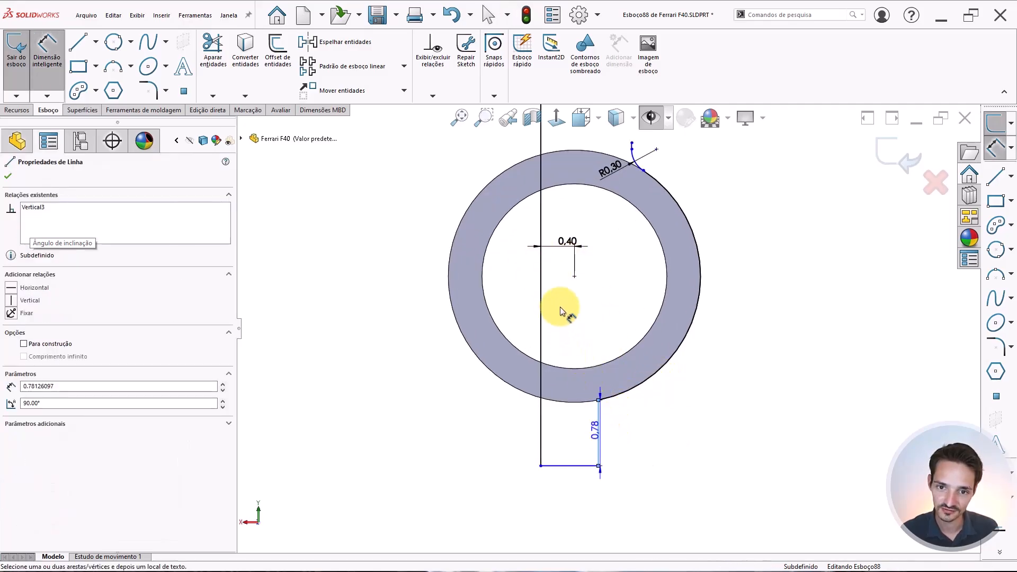
left_click(574, 276)
left_click(586, 301)
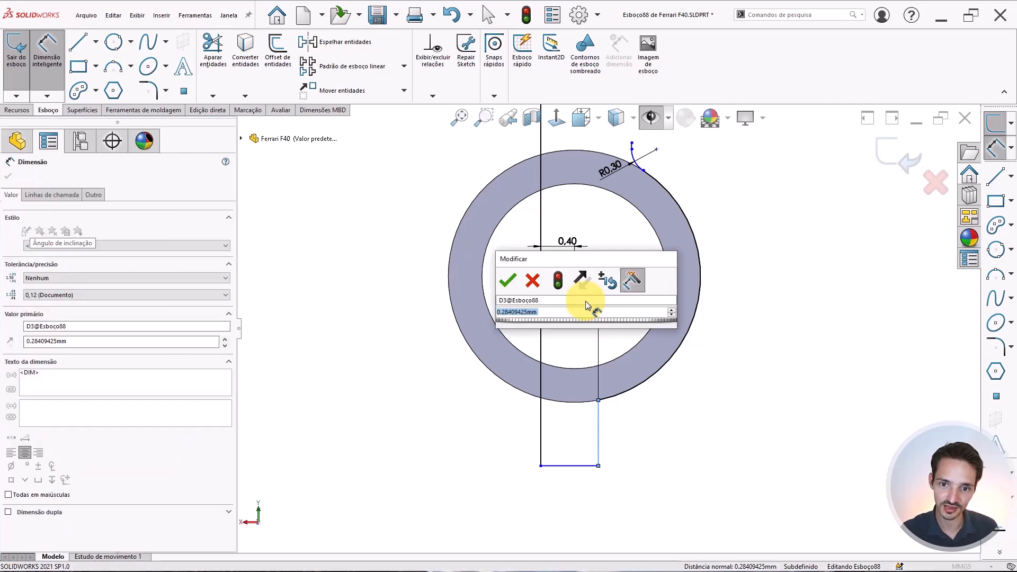
type(".4")
key("Return")
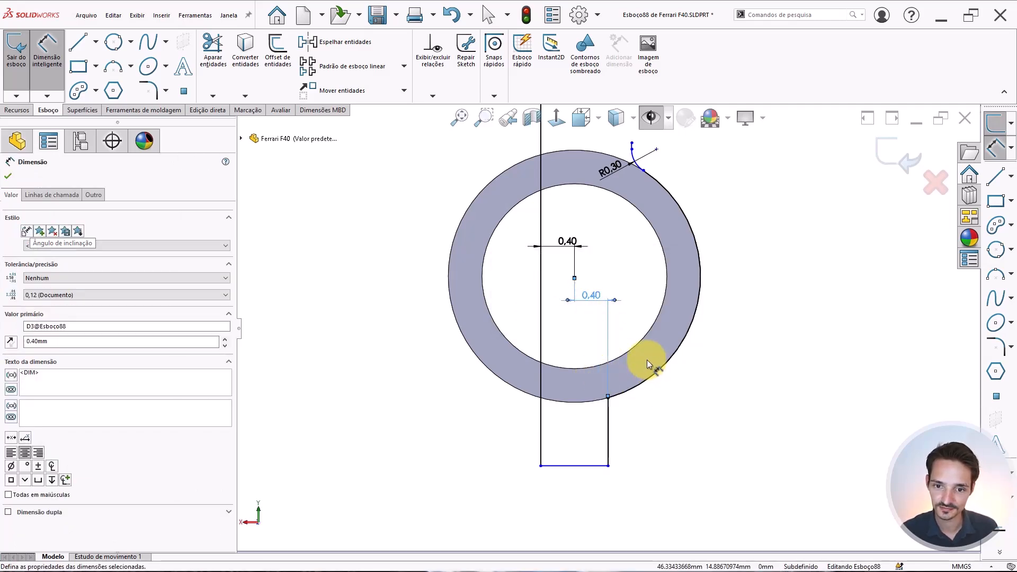
key("Escape")
Set the horizontal distances from the ring's centre to the long and short vertical lines to 0.5 mm each.
scroll(605, 250, "up", 4)
scroll(609, 332, "down", 2)
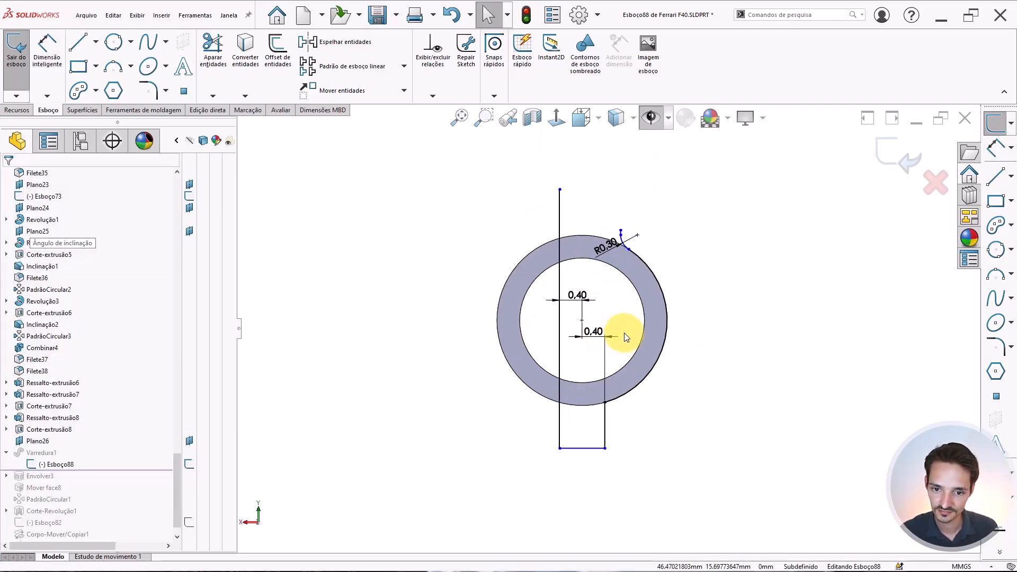
double_click(578, 295)
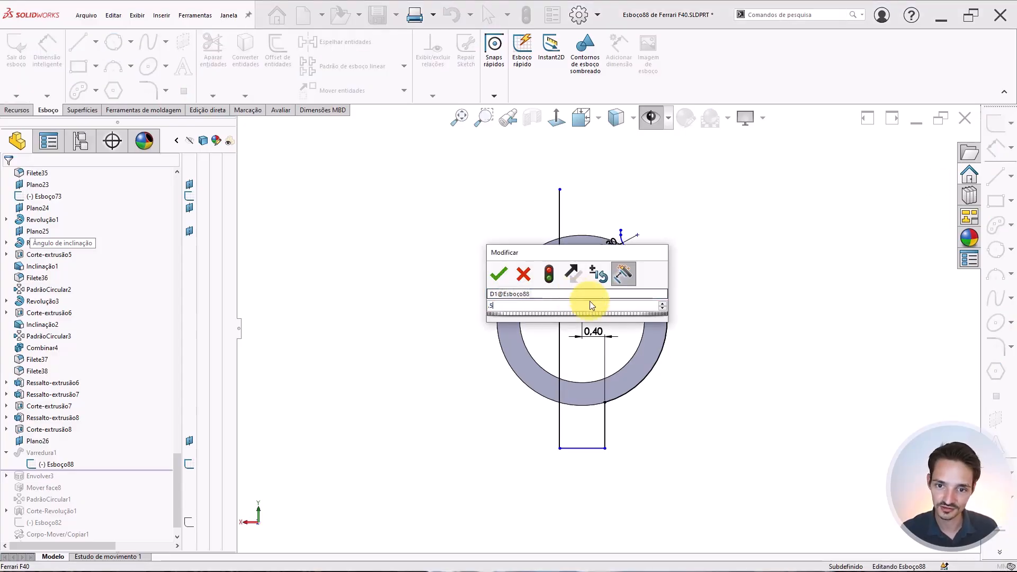
key("Return")
left_click(599, 334)
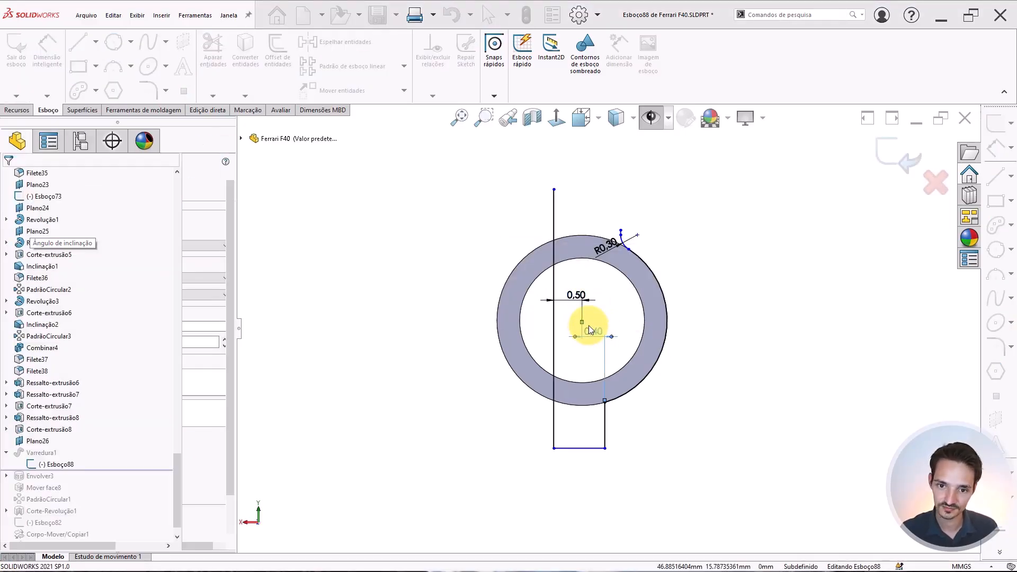
double_click(593, 331)
type(".5")
key("Return")
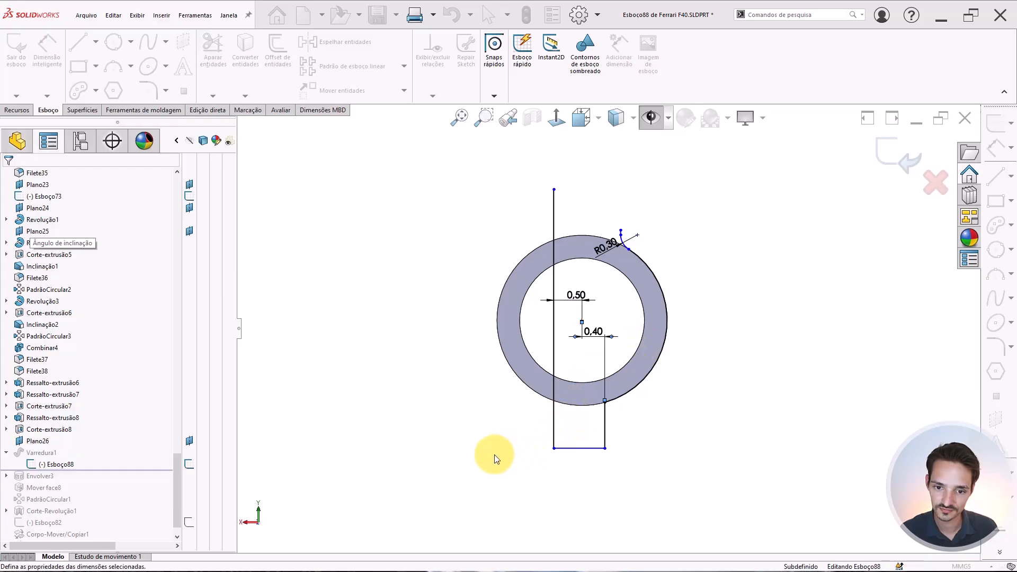
right_click_drag(495, 455, 493, 422)
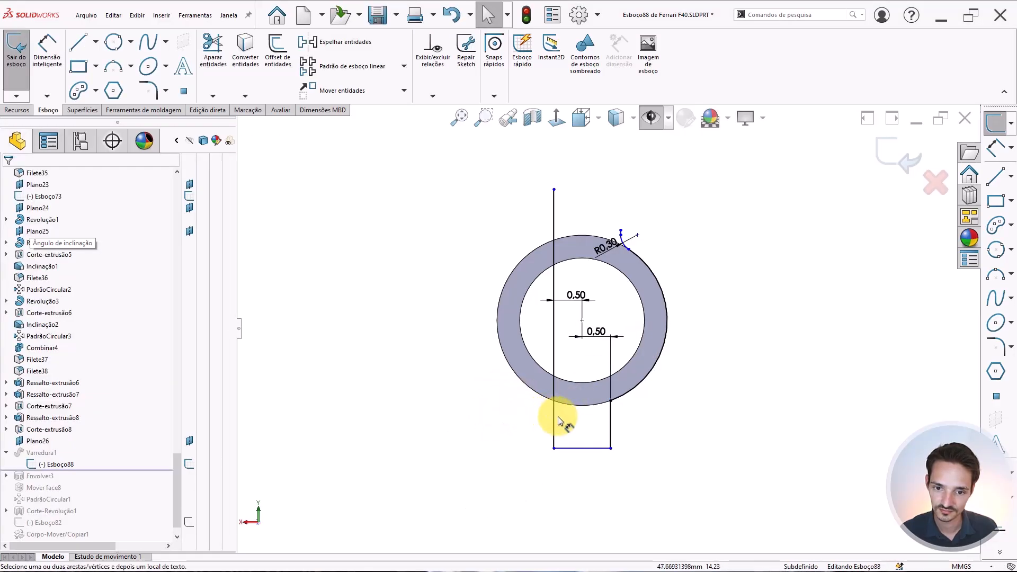
key("Escape")
Add 0.4 mm sketch fillets at the loop's two lower corners and where the short vertical line meets the outer arc.
left_click(148, 90)
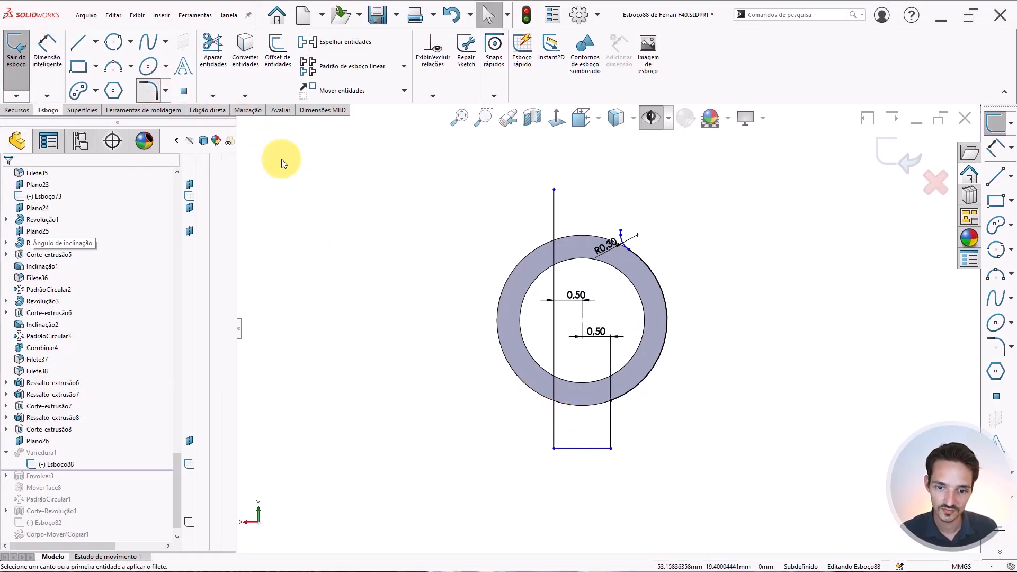
type(".6")
key("Return")
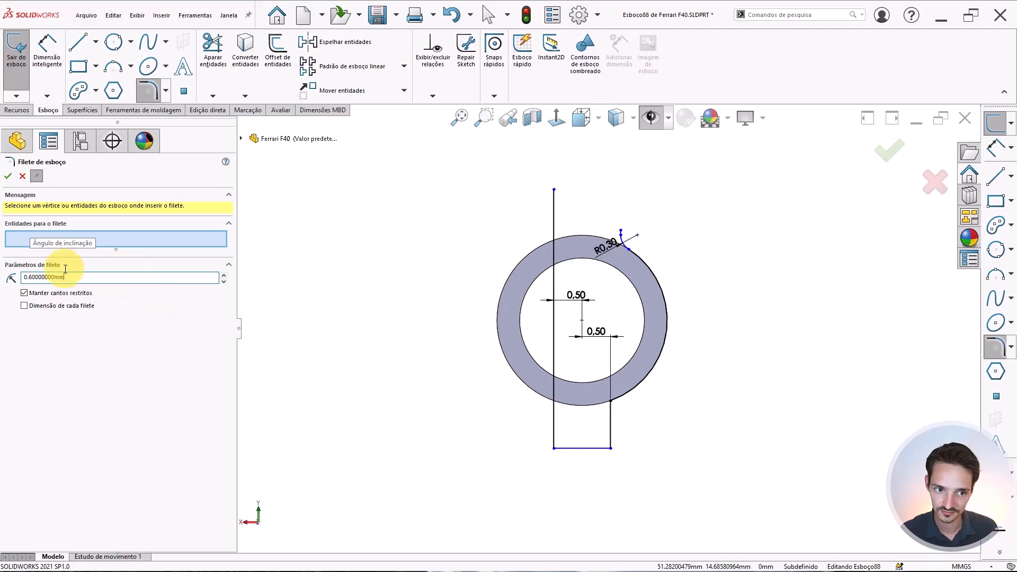
left_click_drag(65, 278, 1, 258)
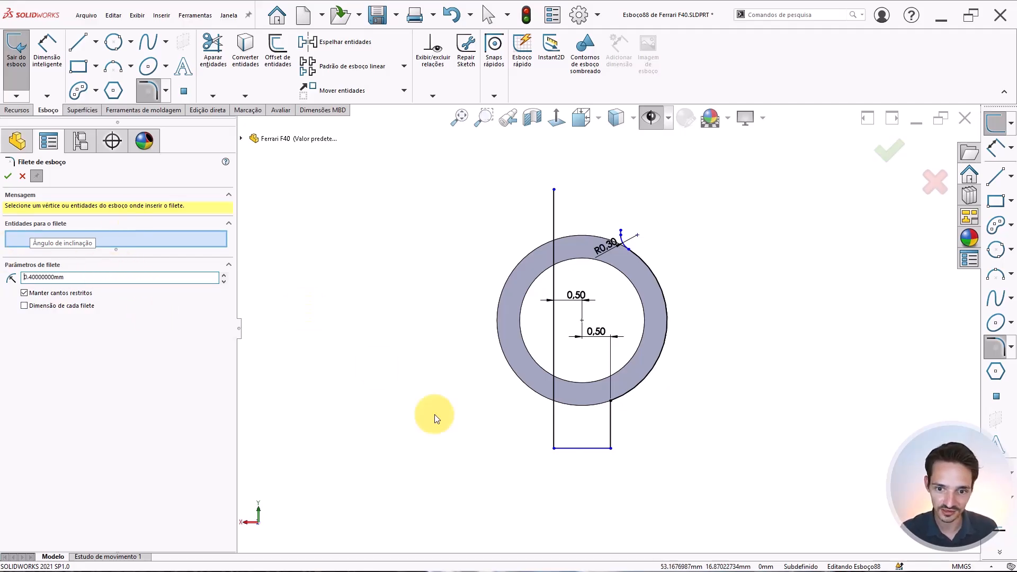
left_click(554, 449)
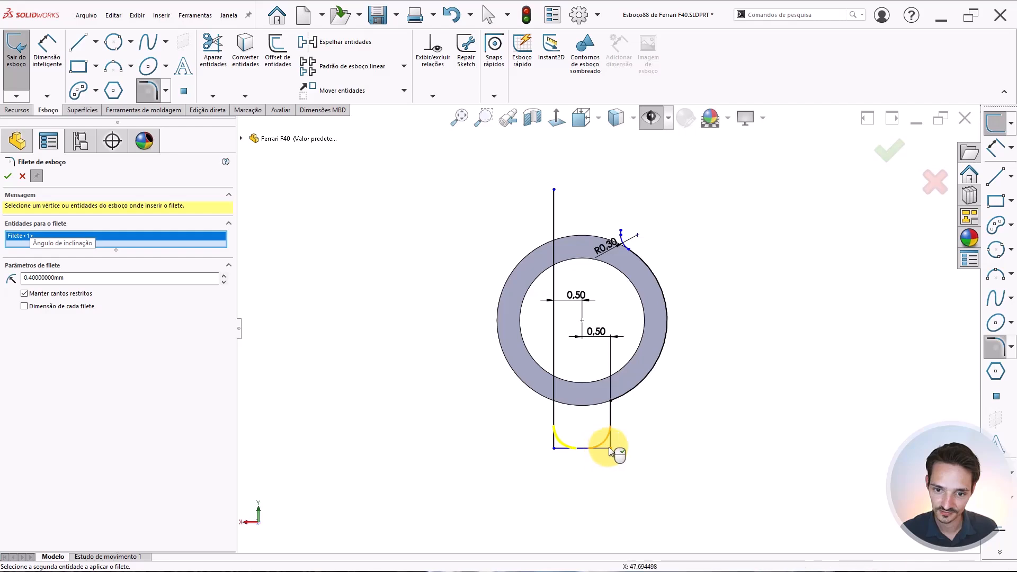
left_click(610, 447)
left_click(634, 407)
key("Return")
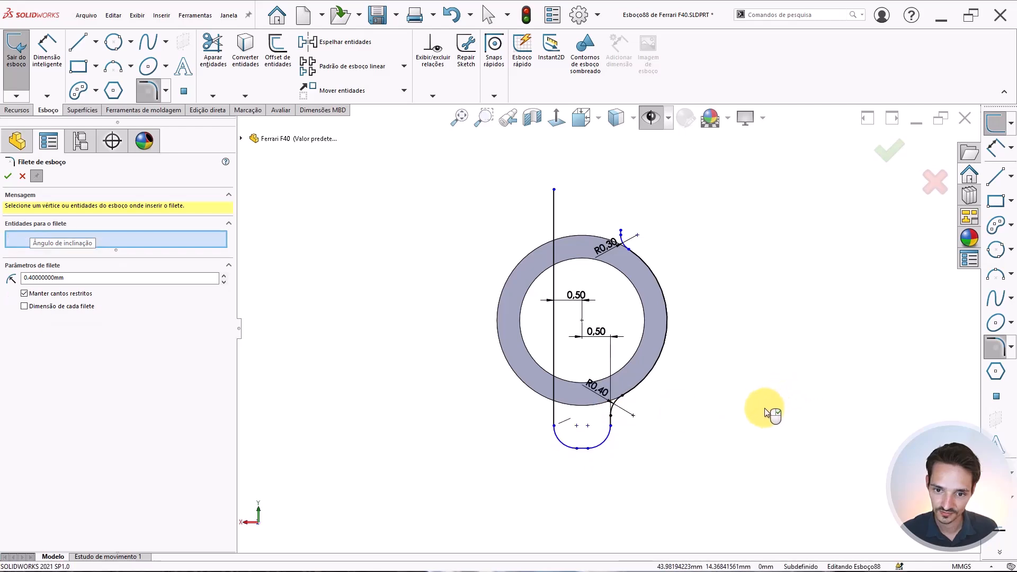
key("Escape")
Lengthen the clip's lower loop by moving its short horizontal bottom line slightly downward.
scroll(656, 375, "down", 2)
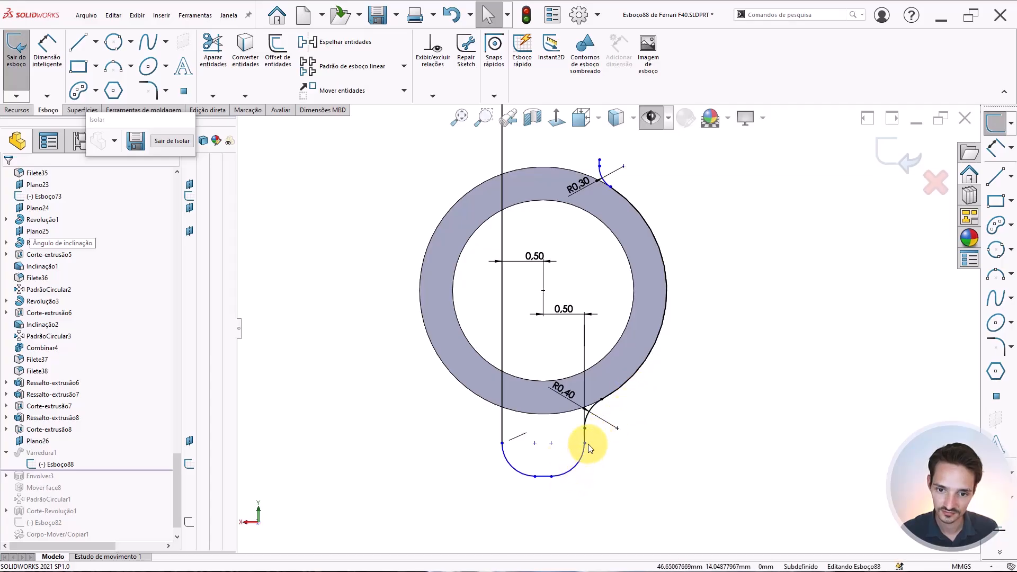
left_click_drag(541, 478, 542, 495)
left_click(364, 447)
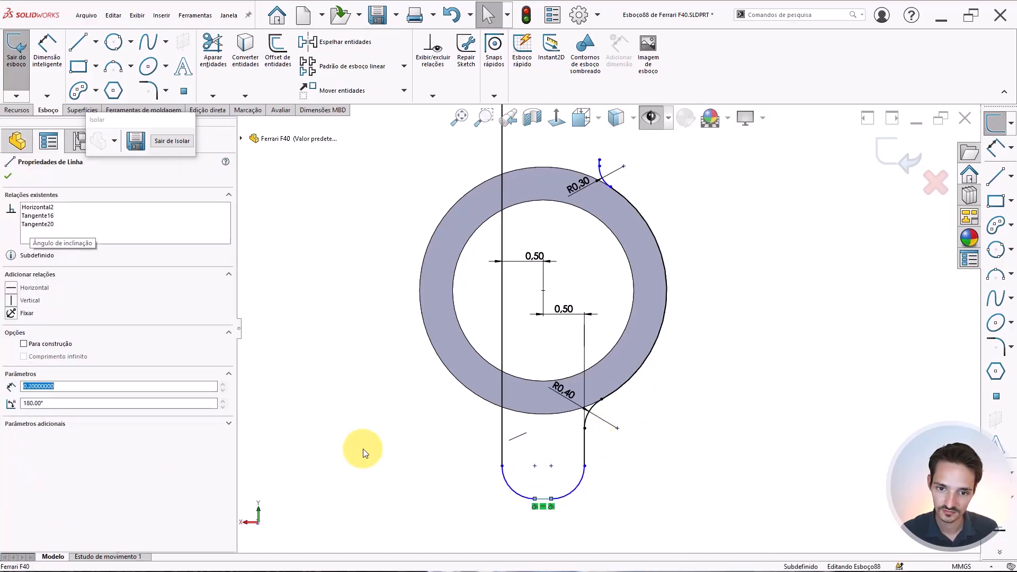
scroll(583, 373, "up", 2)
scroll(622, 327, "up", 2)
scroll(655, 283, "down", 2)
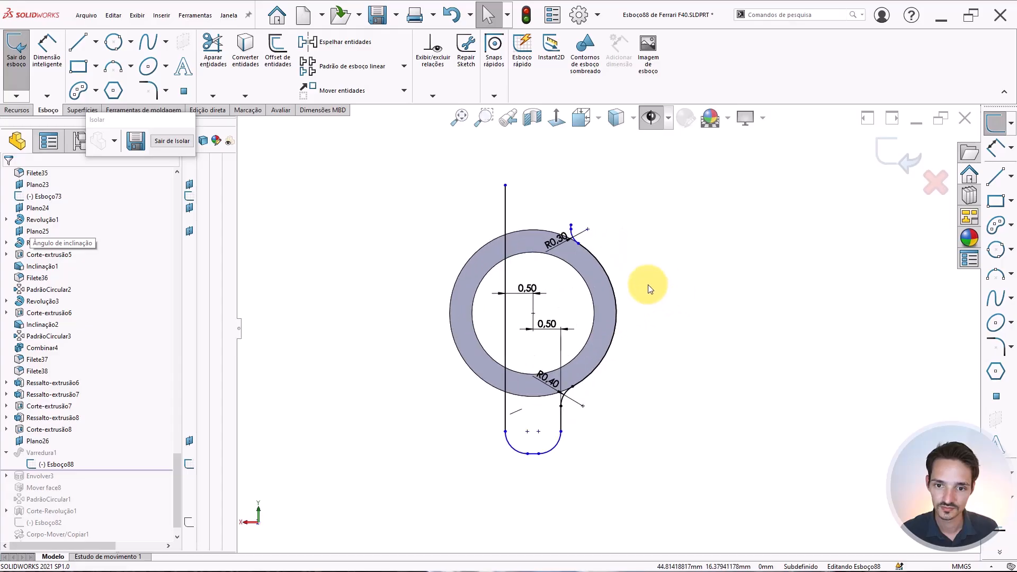
Lengthen the short line above the R0.30 arc, tilt it outward, and slide the arc along the ring toward the long vertical line.
scroll(583, 233, "down", 3)
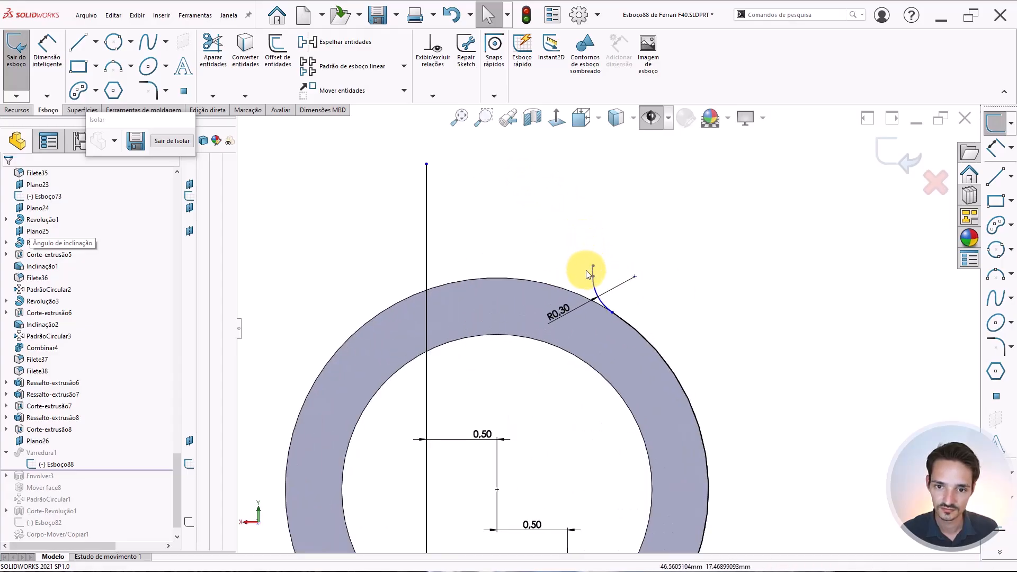
left_click_drag(594, 279, 586, 218)
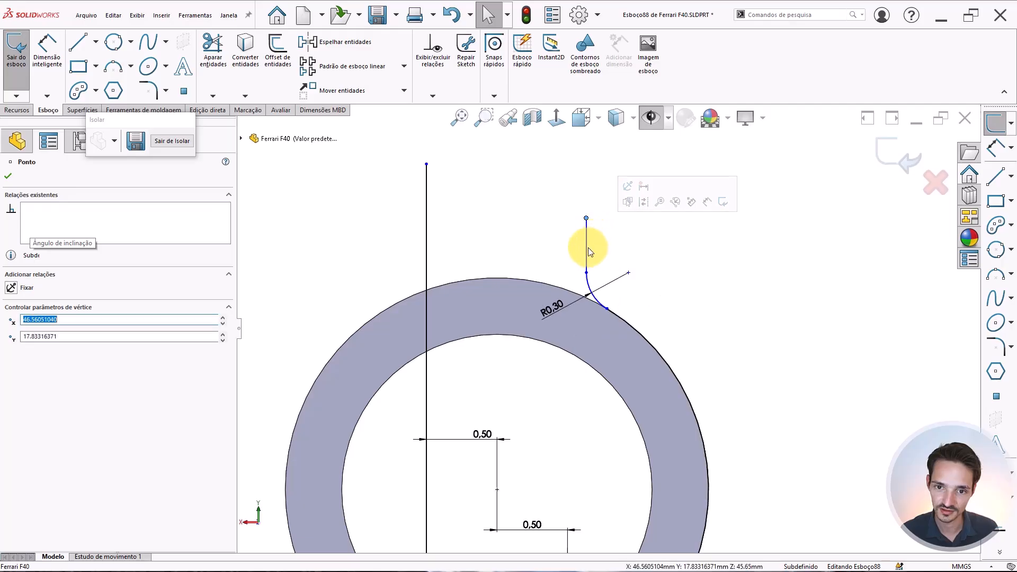
left_click(587, 250)
key("Escape")
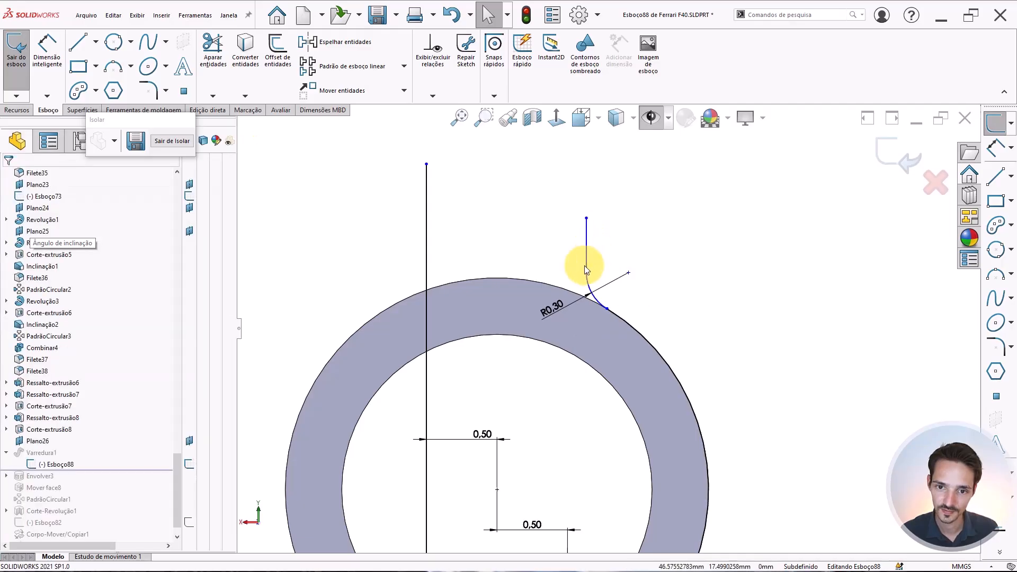
left_click_drag(587, 218, 625, 205)
mouse_move(595, 256)
left_mouse_down()
mouse_move(543, 252)
mouse_move(558, 253)
left_mouse_up()
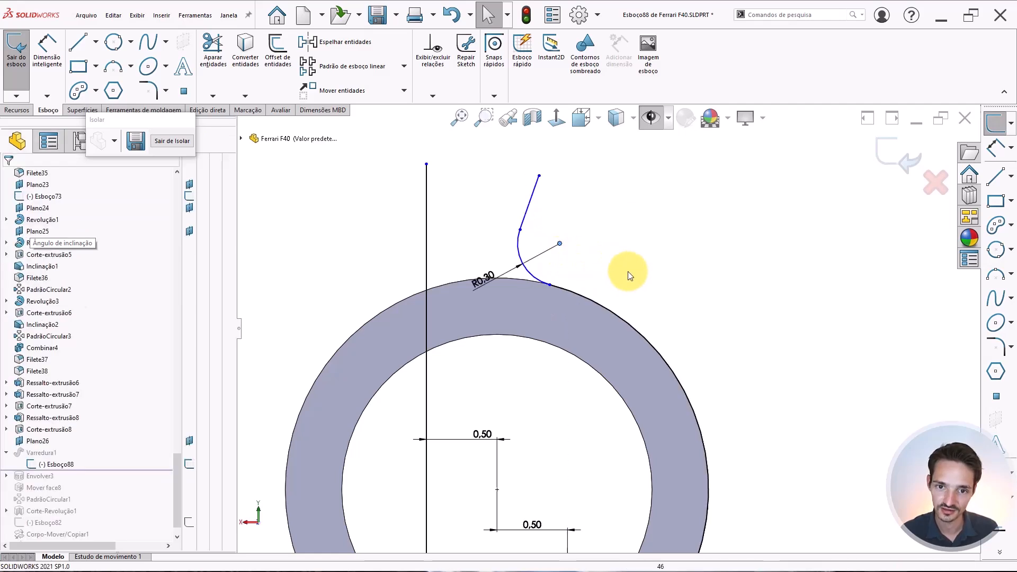
Shorten the long vertical line slightly at its upper end and exit the sketch to rebuild the swept clip.
scroll(614, 339, "up", 7)
scroll(612, 361, "down", 1)
scroll(557, 271, "down", 1)
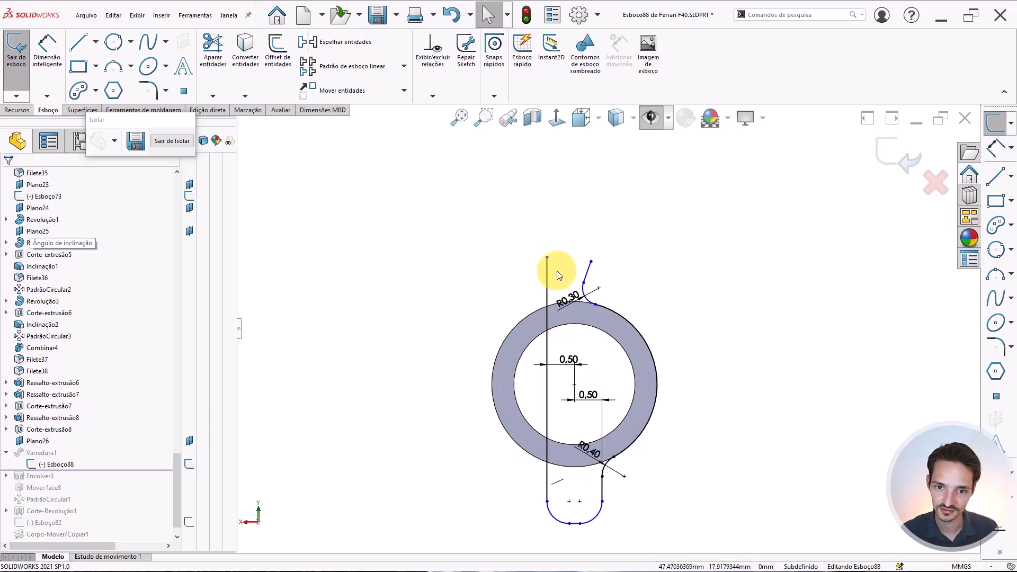
mouse_move(548, 259)
left_mouse_down()
mouse_move(531, 268)
mouse_move(517, 315)
mouse_move(633, 399)
left_mouse_up()
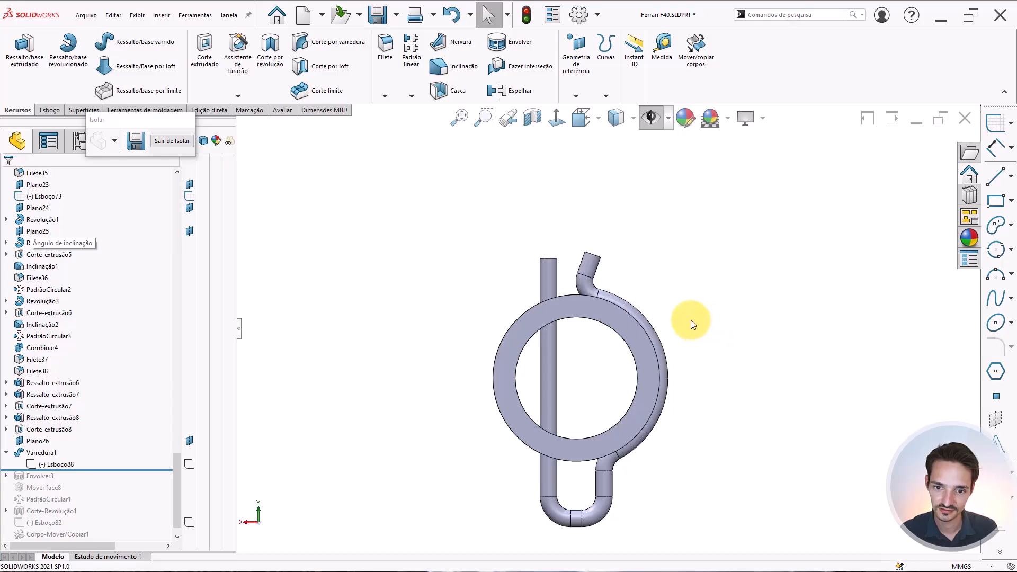
Exit the isolated display of the ring and clip so the whole car is shown again.
scroll(688, 321, "up", 1)
scroll(568, 330, "down", 1)
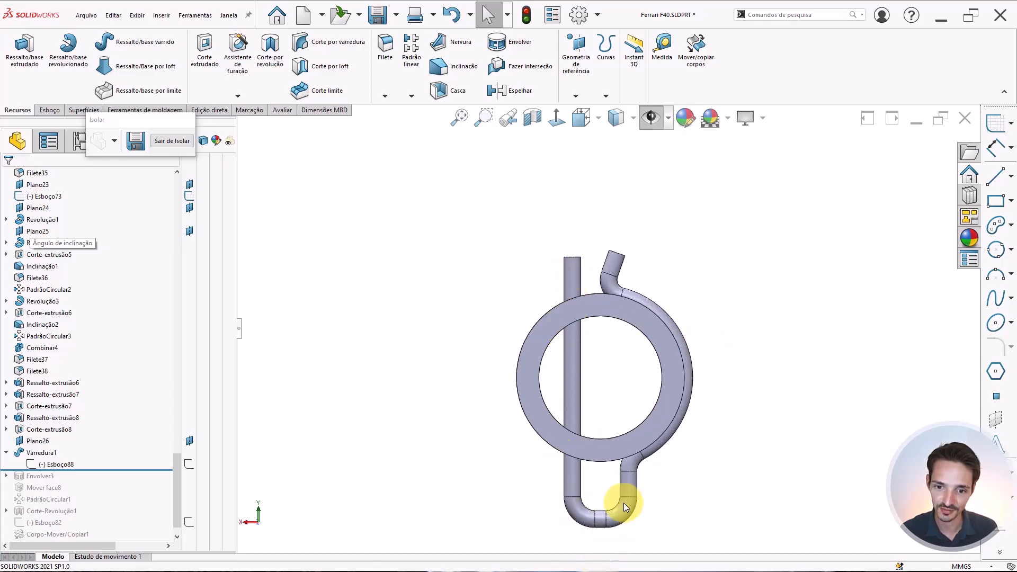
scroll(659, 350, "up", 1)
scroll(642, 337, "down", 1)
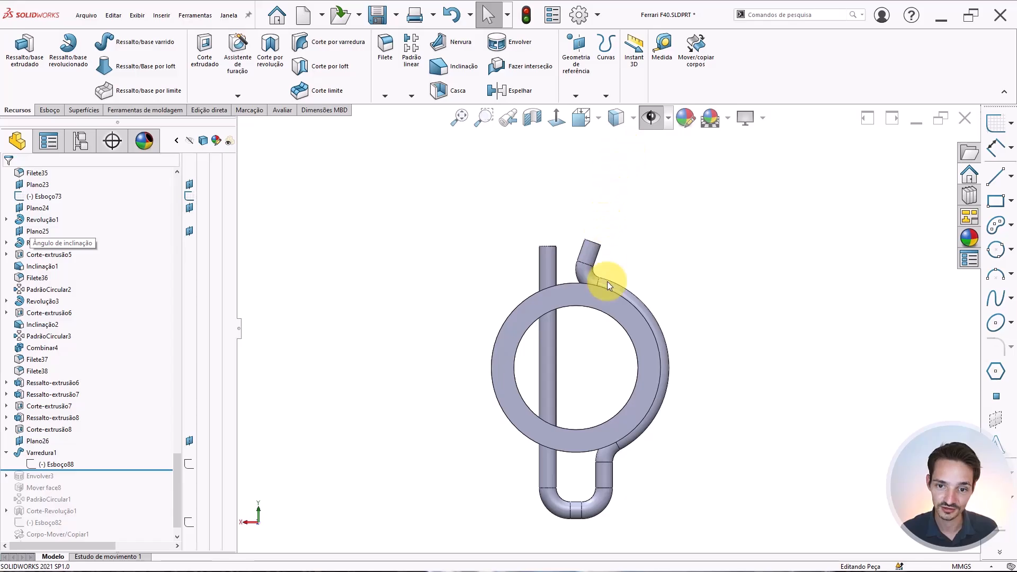
scroll(607, 281, "down", 5)
scroll(601, 295, "up", 3)
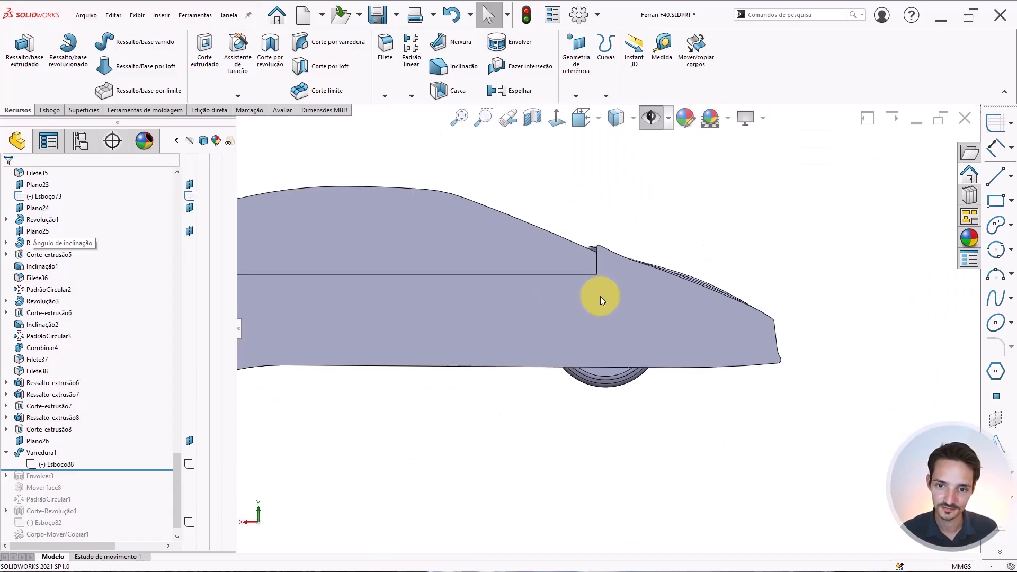
Examine the retaining clip's fit on the hexagonal centre nut and its overall look within the wheel.
scroll(602, 316, "up", 4)
scroll(633, 339, "down", 10)
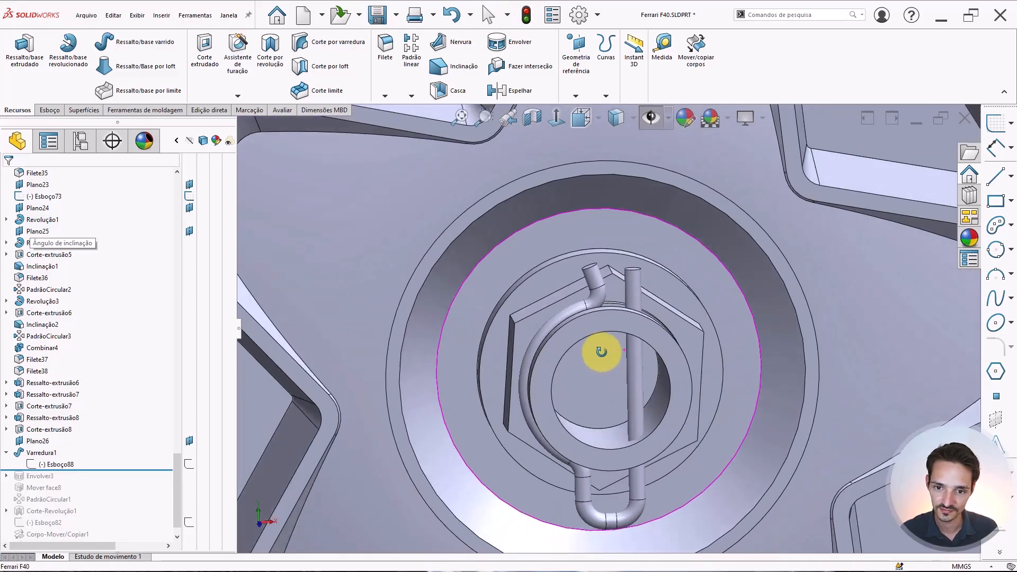
middle_click_drag(599, 413, 571, 370)
scroll(584, 360, "up", 4)
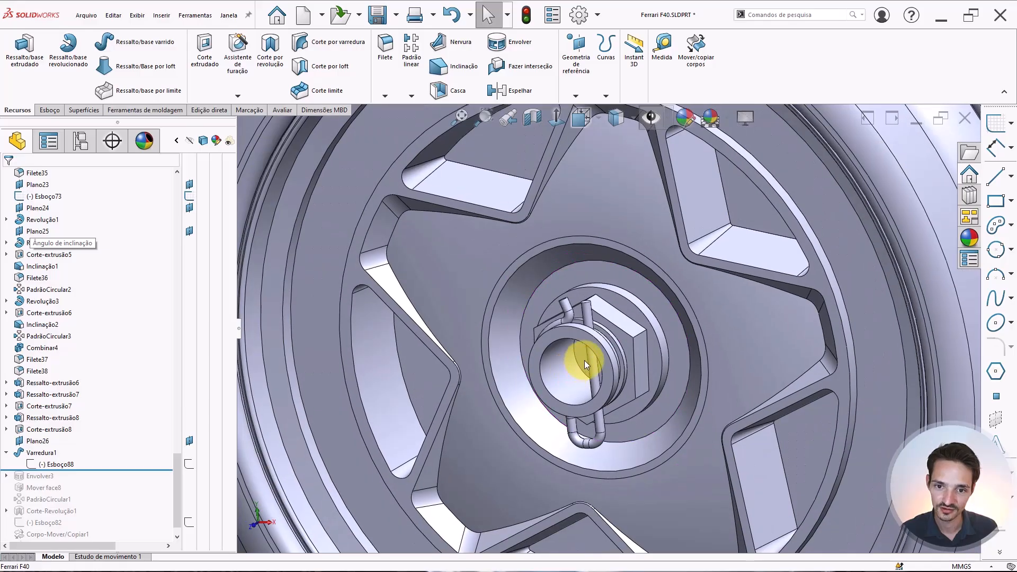
scroll(618, 343, "down", 4)
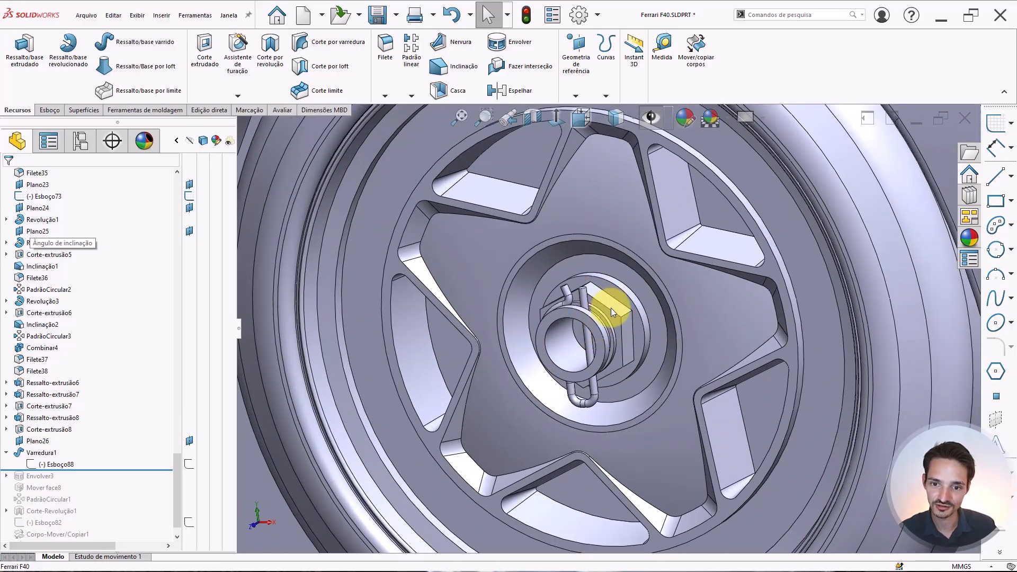
scroll(613, 313, "down", 3)
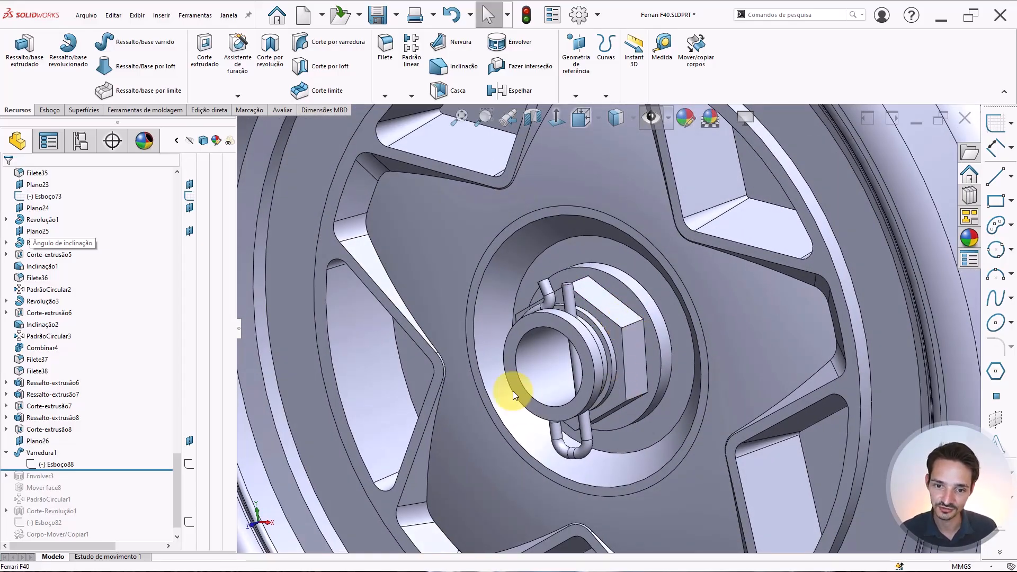
scroll(614, 302, "up", 6)
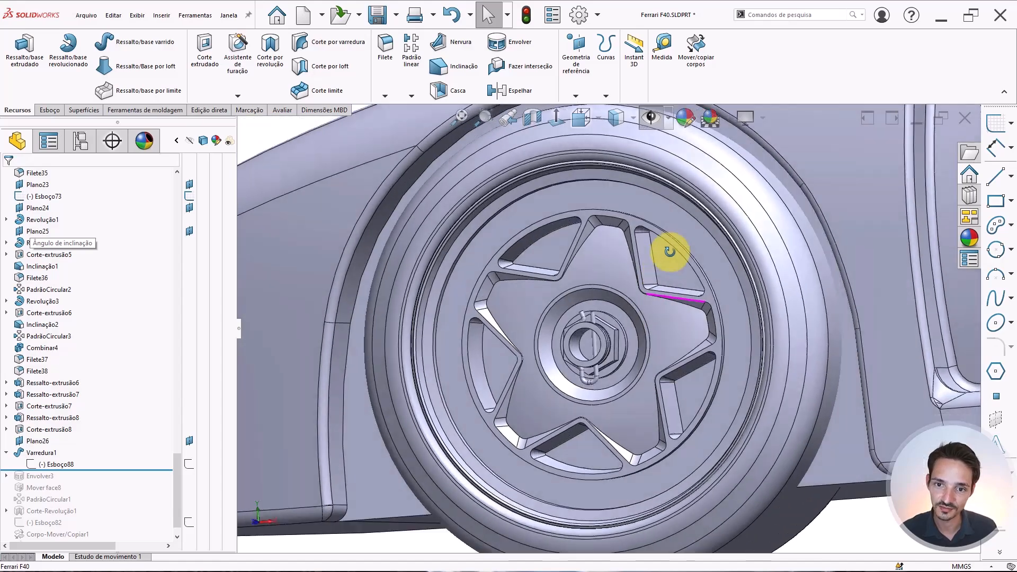
scroll(682, 250, "down", 2)
middle_click_drag(683, 250, 602, 294)
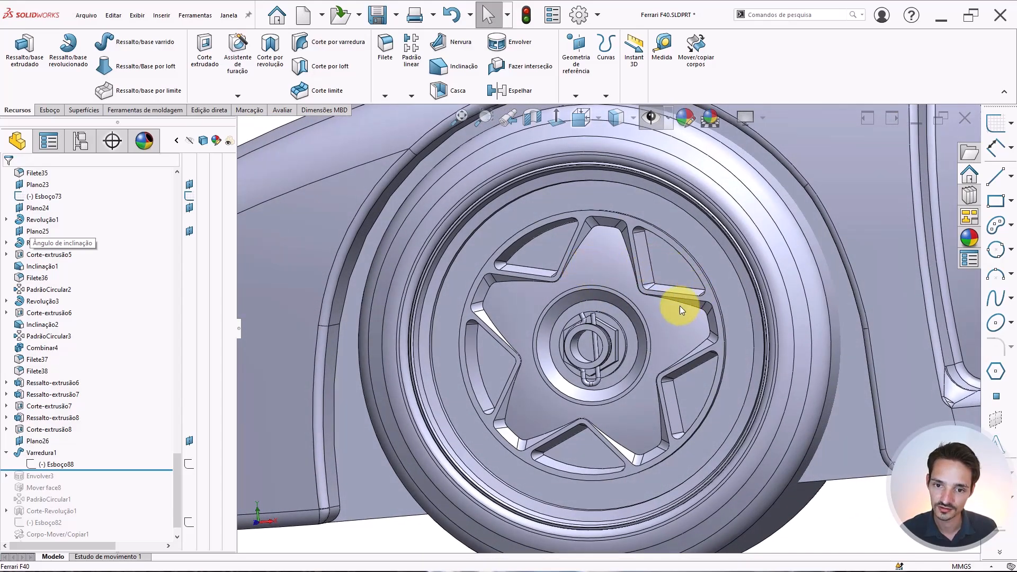
scroll(680, 291, "down", 2)
scroll(603, 214, "down", 2)
scroll(580, 211, "down", 2)
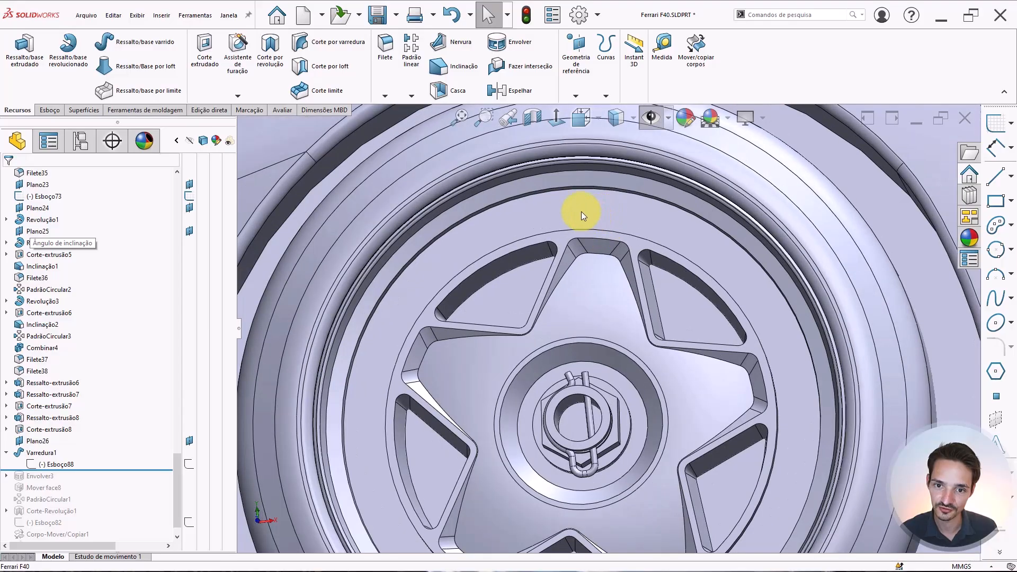
scroll(635, 272, "up", 3)
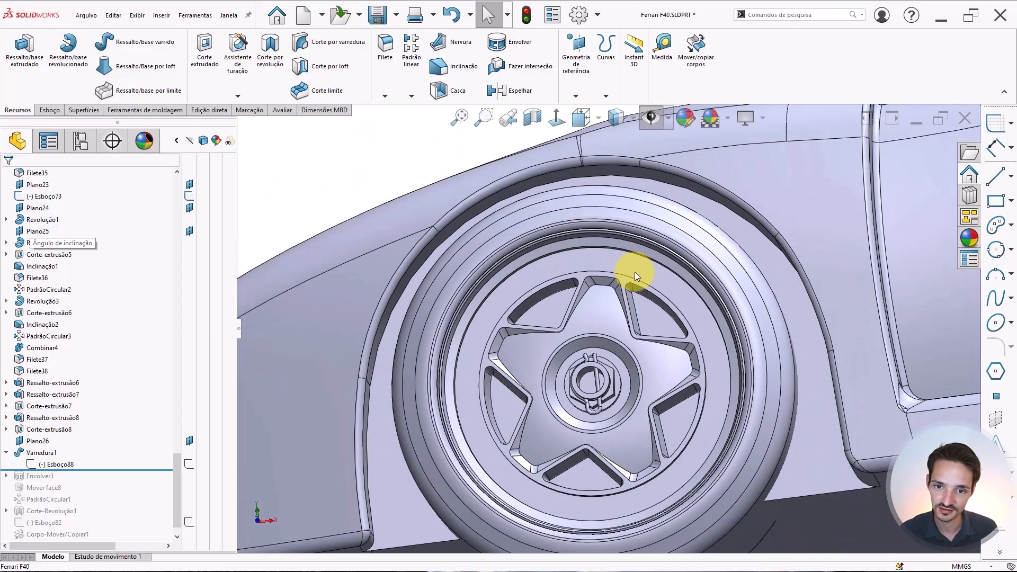
Start a sketch on the rim's flat outer ring face and draw a circle about 0.6 mm in diameter near its top.
scroll(634, 272, "down", 4)
left_click(600, 262)
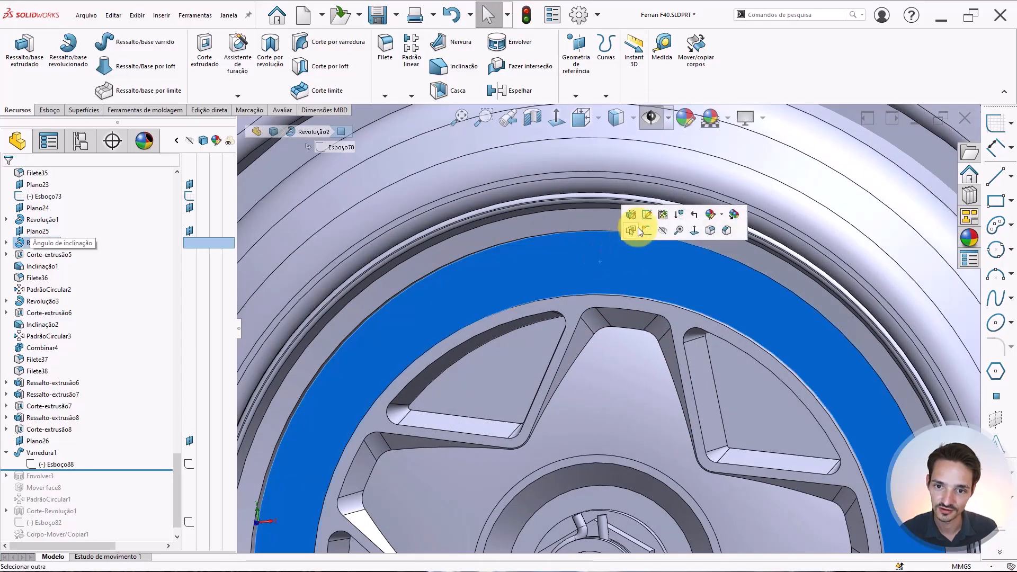
left_click(643, 228)
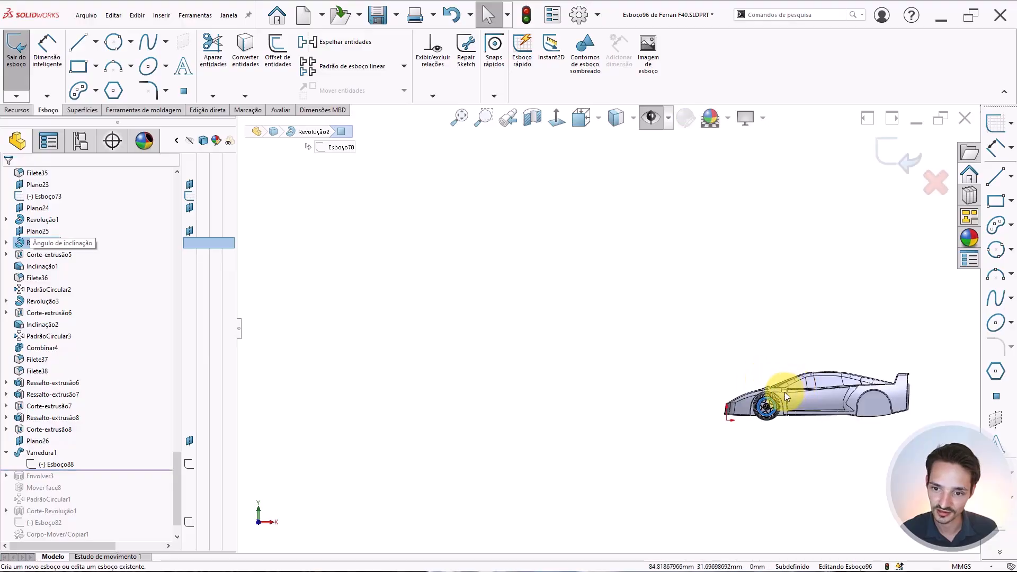
scroll(727, 373, "up", 3)
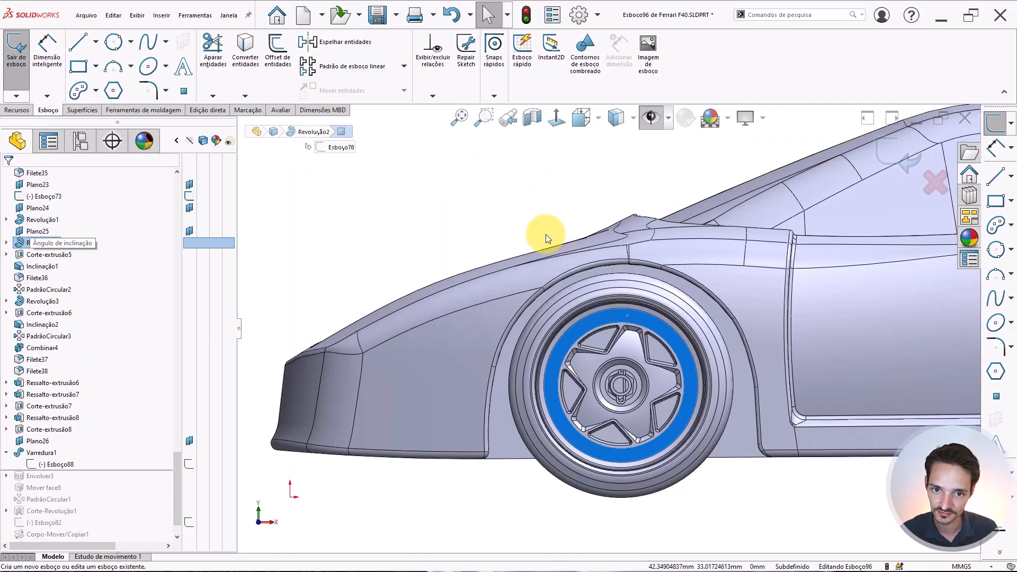
left_click(510, 217)
key("c")
scroll(652, 348, "down", 6)
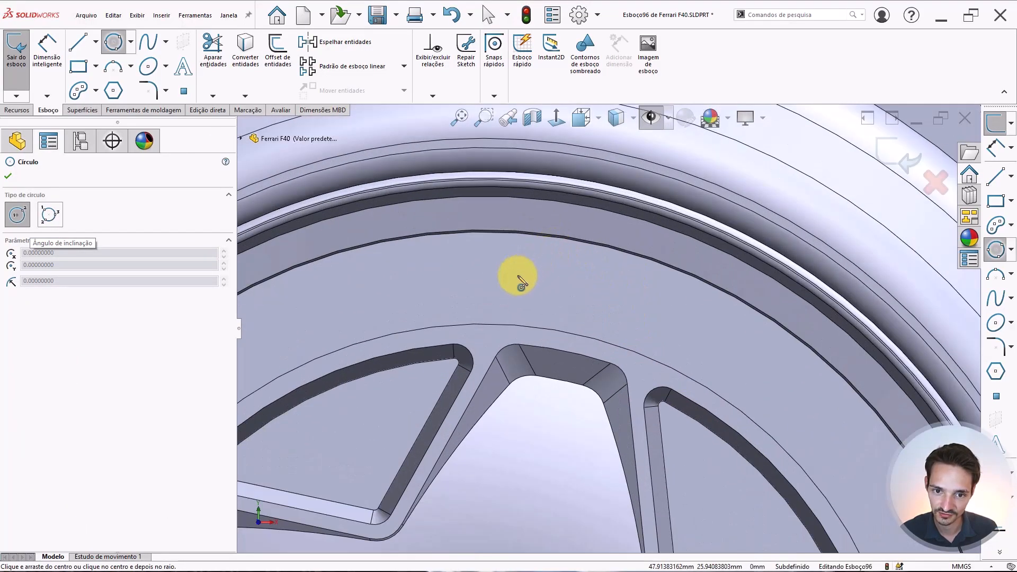
left_click(517, 276)
left_click(526, 264)
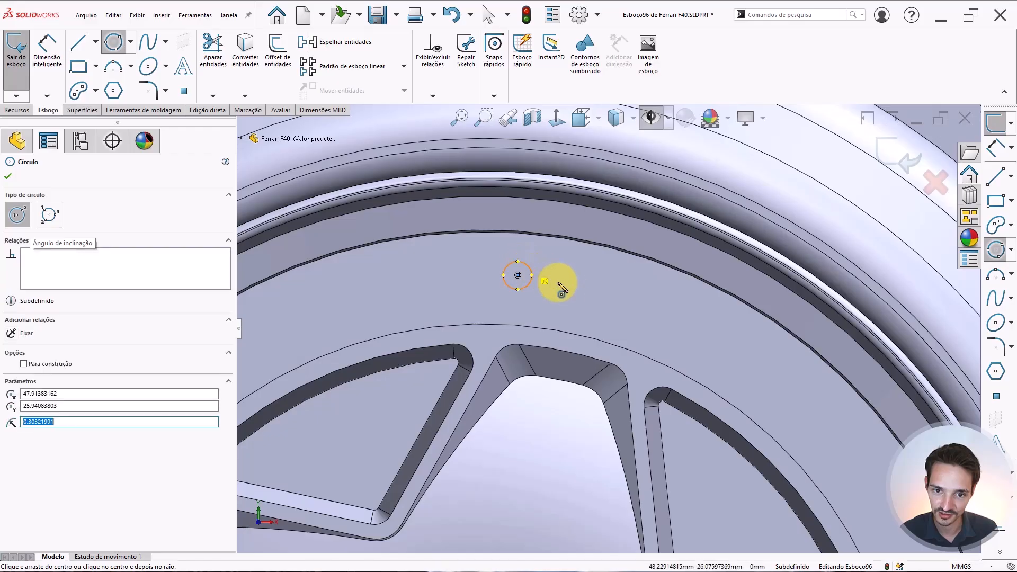
key("Escape")
Draw a large circle about 20.11 mm in diameter from the wheel's centre through the centre of the small circle.
scroll(565, 286, "up", 10)
key("c")
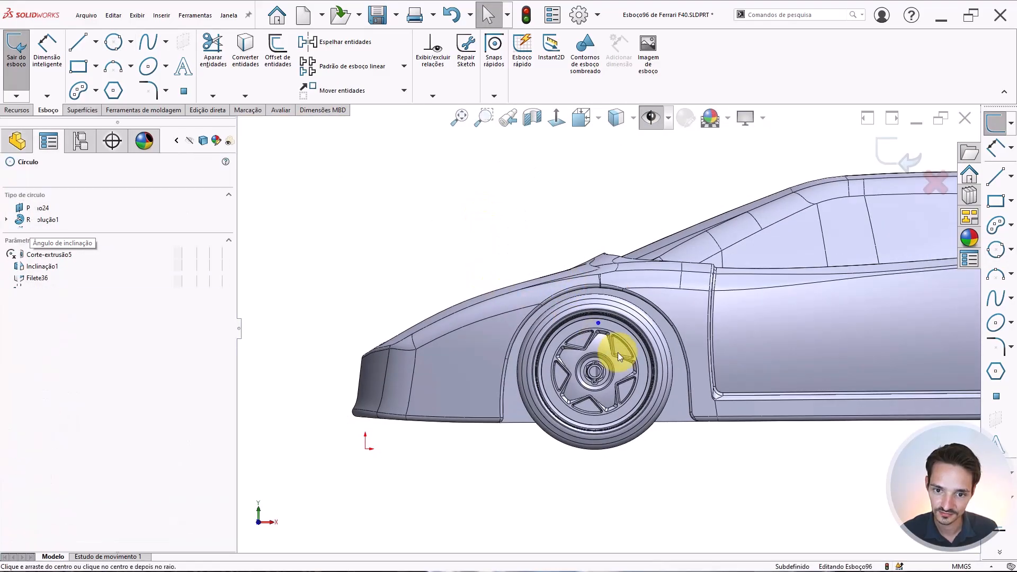
scroll(617, 352, "down", 8)
left_click(521, 392)
left_click(564, 345)
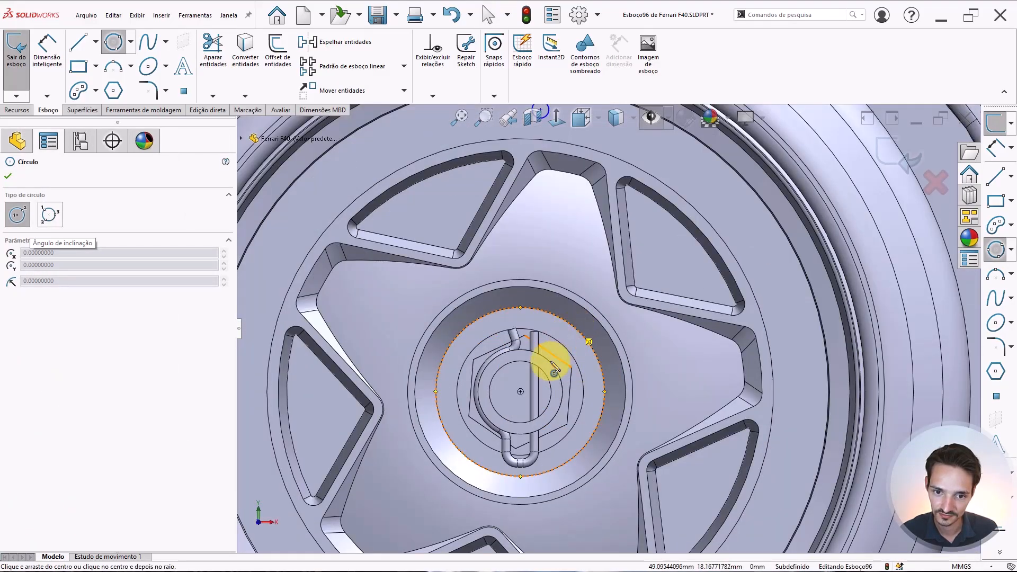
left_click(519, 391)
scroll(588, 318, "up", 4)
scroll(593, 241, "down", 3)
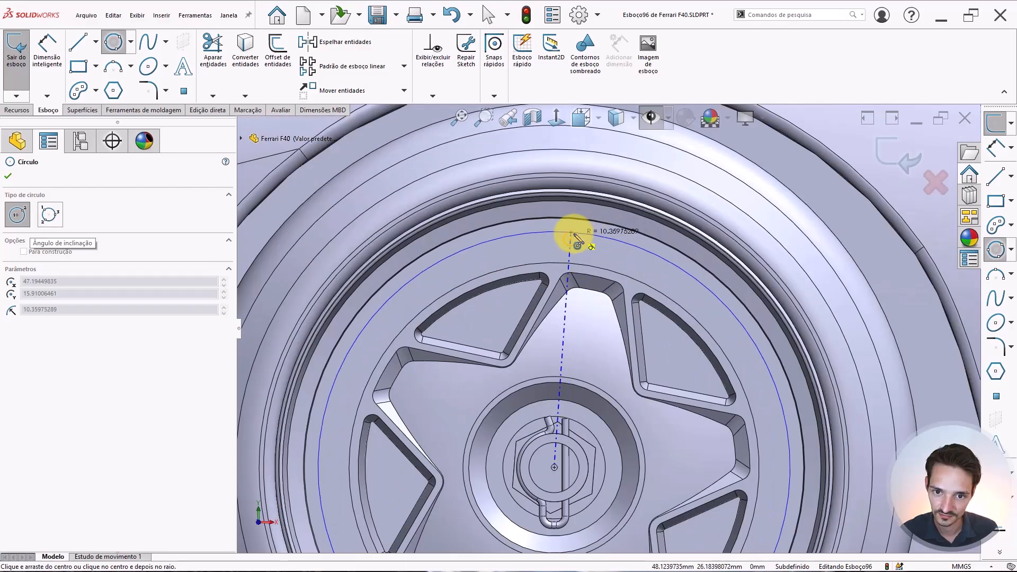
left_click(565, 236)
scroll(588, 265, "up", 4)
key("Escape")
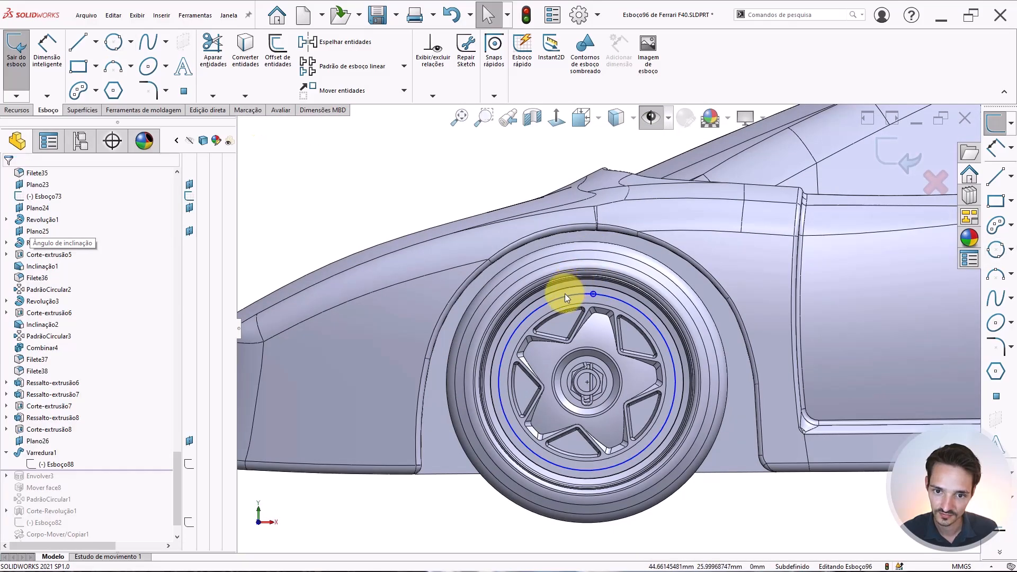
Convert the large circle to construction geometry and dimension its diameter as 20 mm.
left_click(562, 295)
left_click(610, 264)
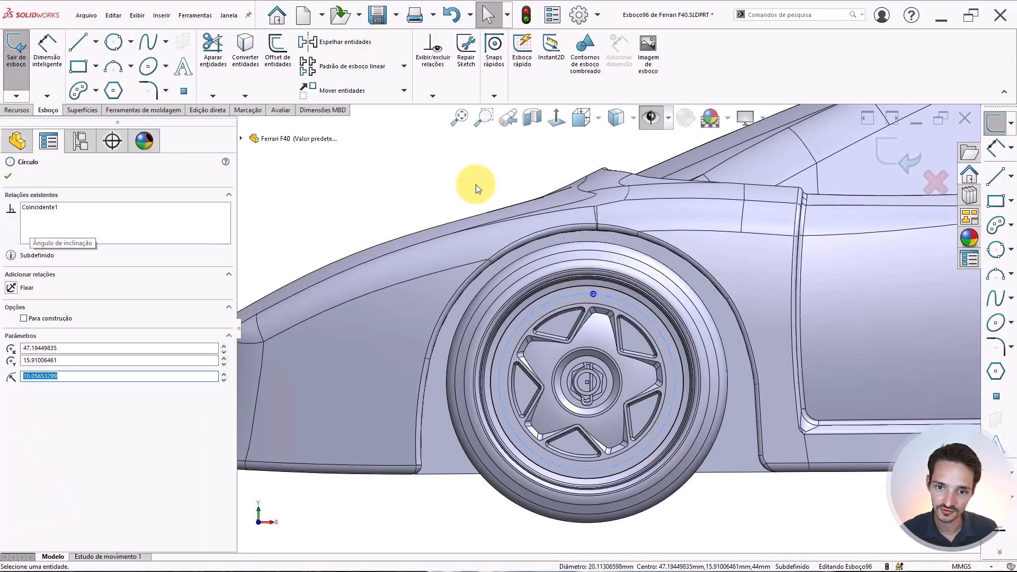
key("Escape")
right_click_drag(436, 196, 436, 159)
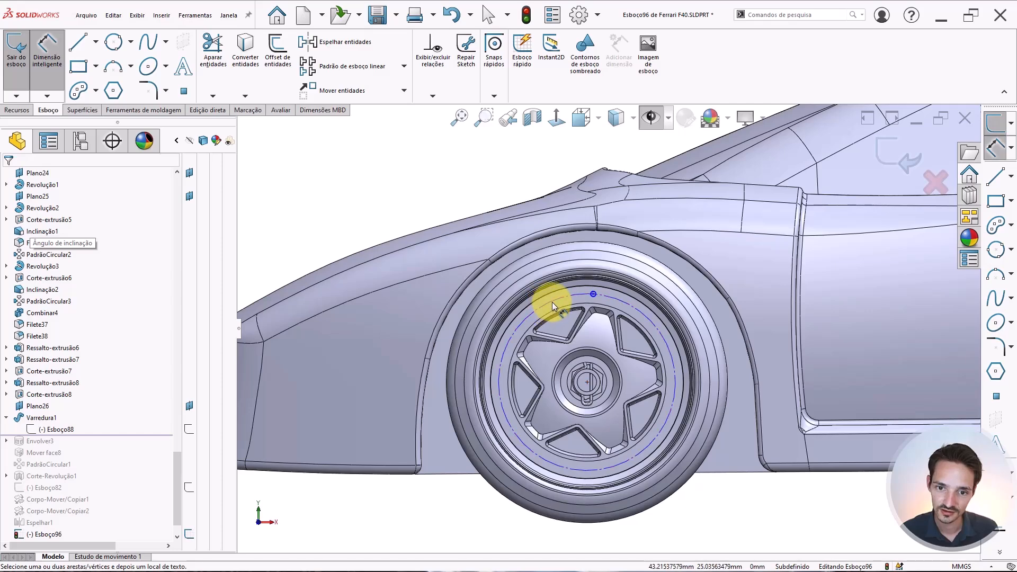
left_click(552, 301)
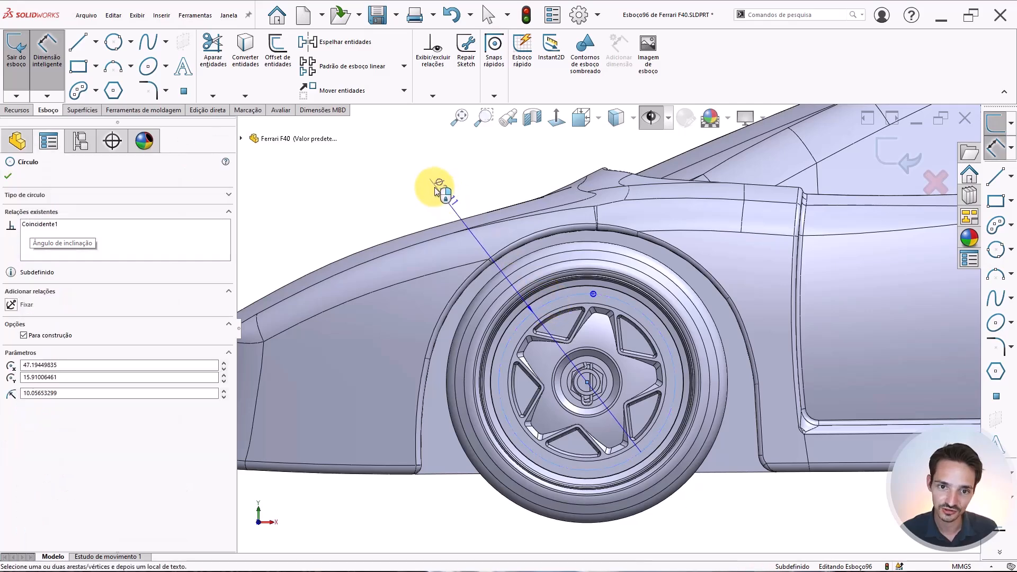
left_click(523, 208)
key("Return")
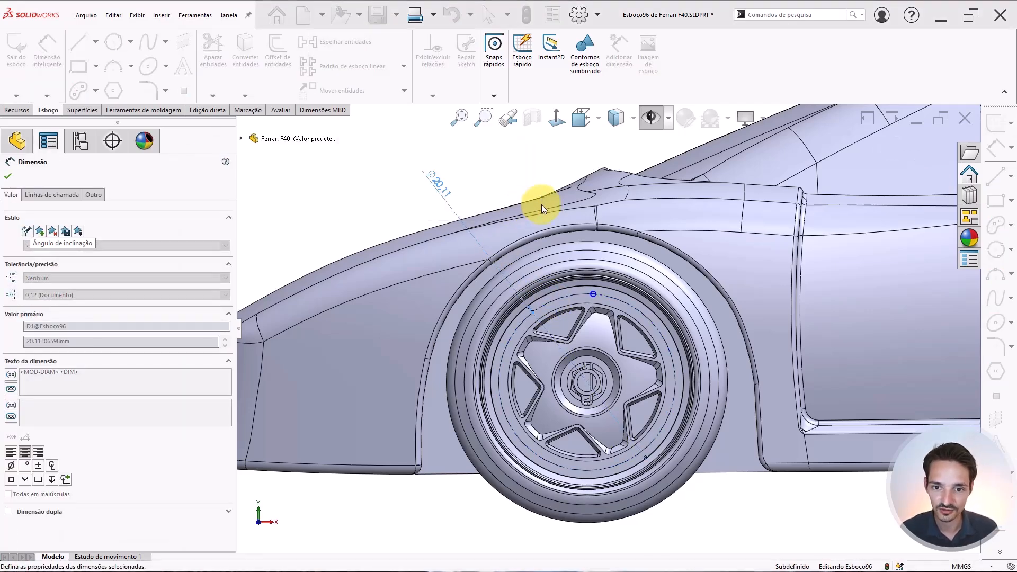
key("Escape")
Switch the model to an unshaded line display and show the reference photo behind the wheel sketch.
scroll(590, 298, "down", 4)
scroll(620, 304, "down", 3)
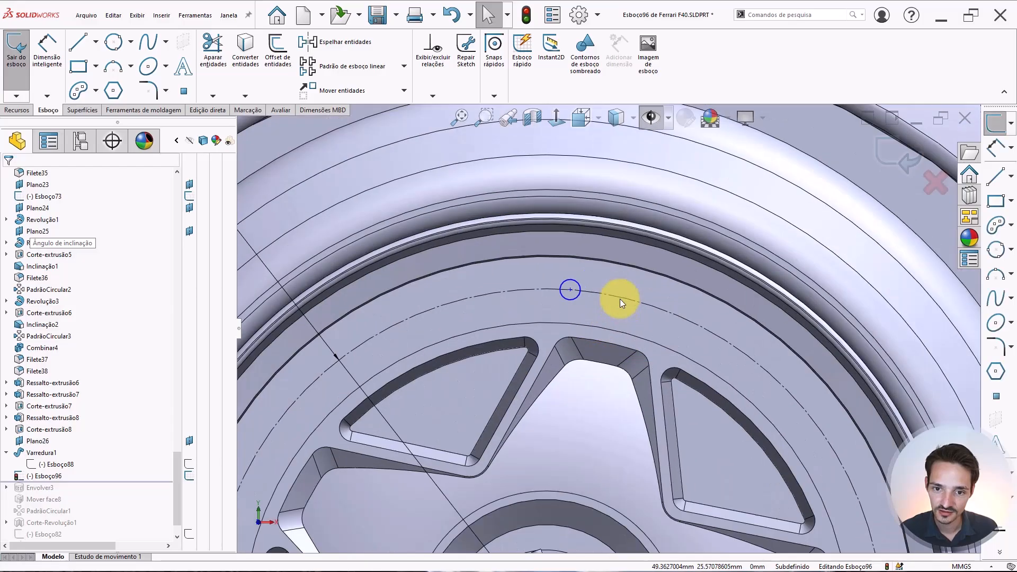
left_click(616, 118)
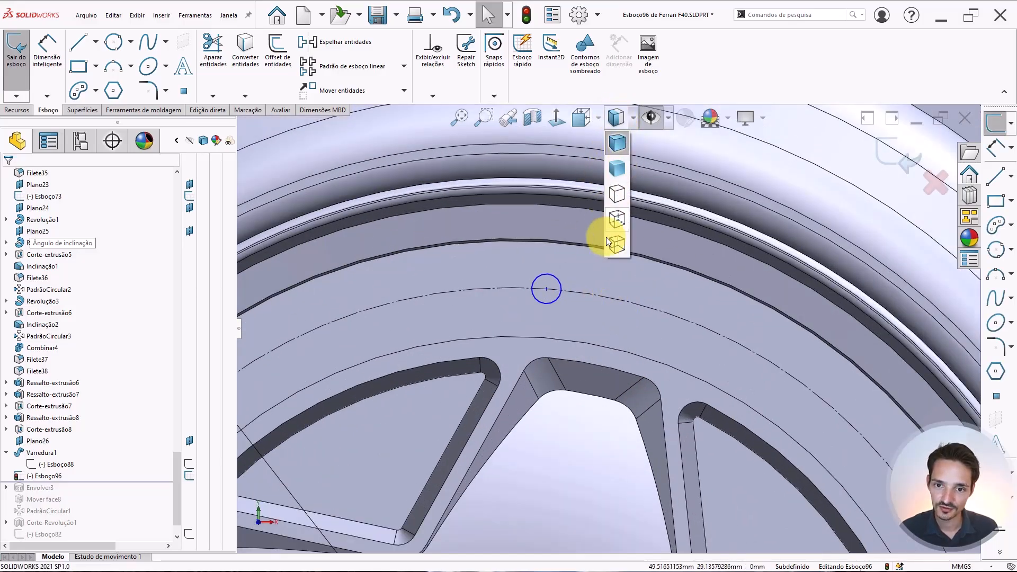
left_click(609, 234)
left_click(649, 118)
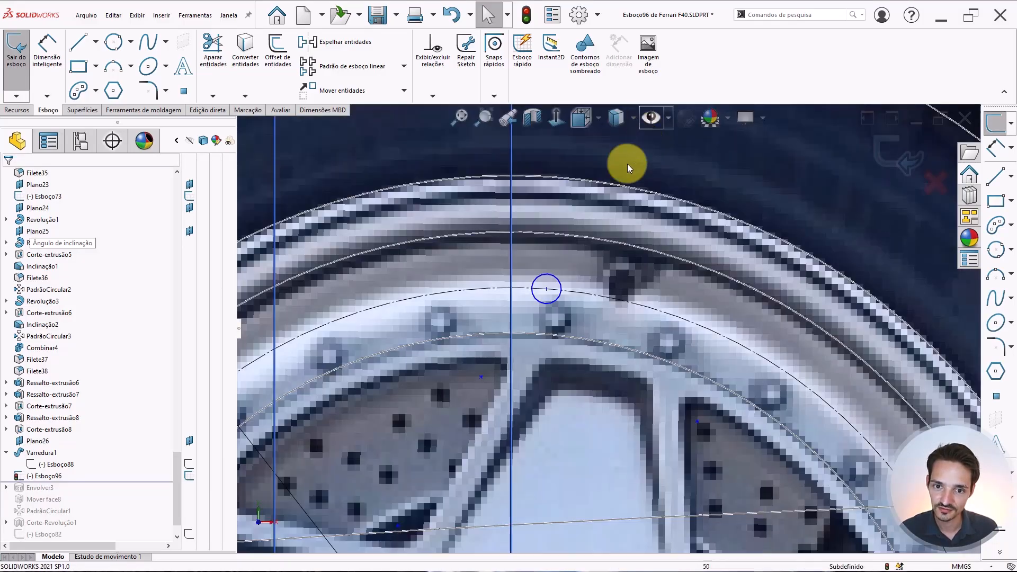
Slide the small circle slightly along the construction circle to line up with the rim bolt near the top of the photographed wheel.
scroll(567, 312, "up", 2)
scroll(586, 327, "down", 1)
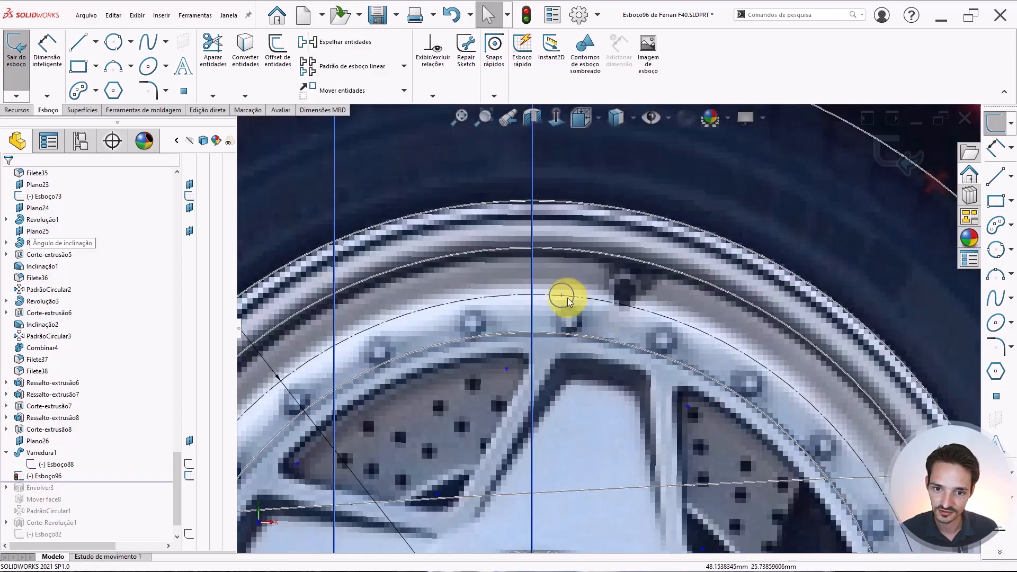
scroll(564, 299, "down", 1)
left_click(574, 303)
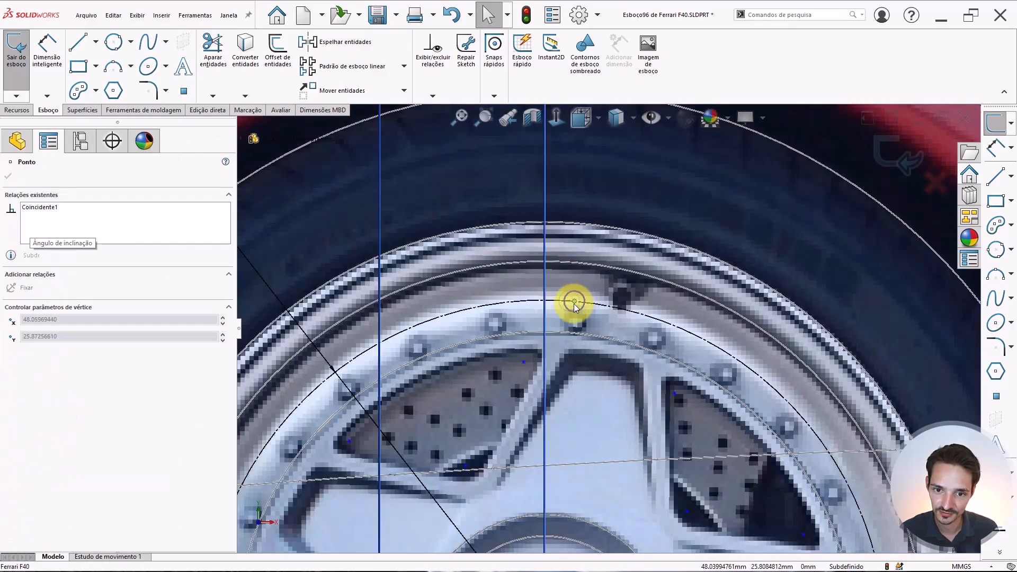
left_click_drag(576, 303, 576, 303)
Try diameters of 16, 17 and 18 mm for the construction circle against the ring of bolts in the photo.
scroll(577, 303, "up", 4)
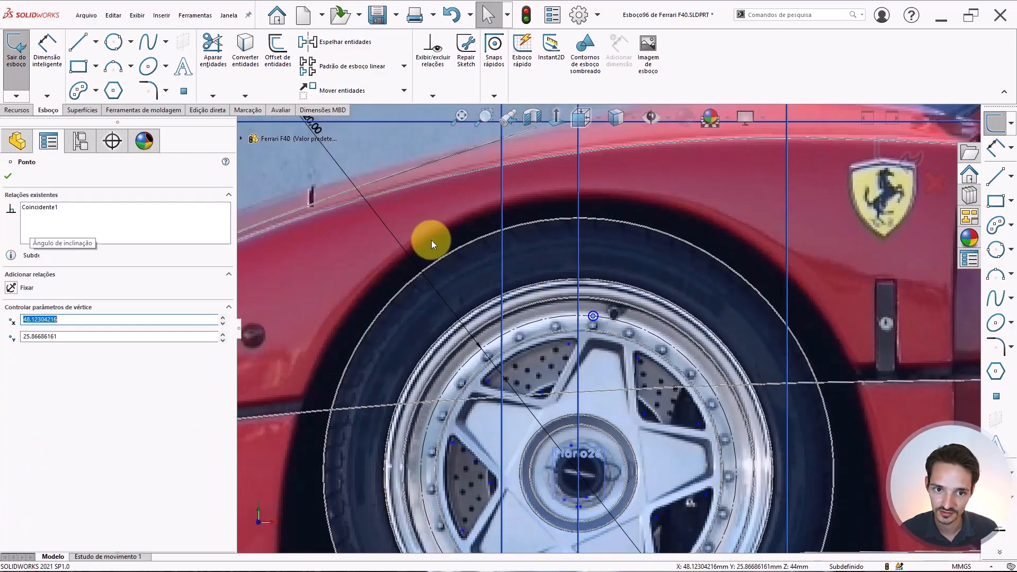
scroll(428, 234, "up", 2)
double_click(403, 185)
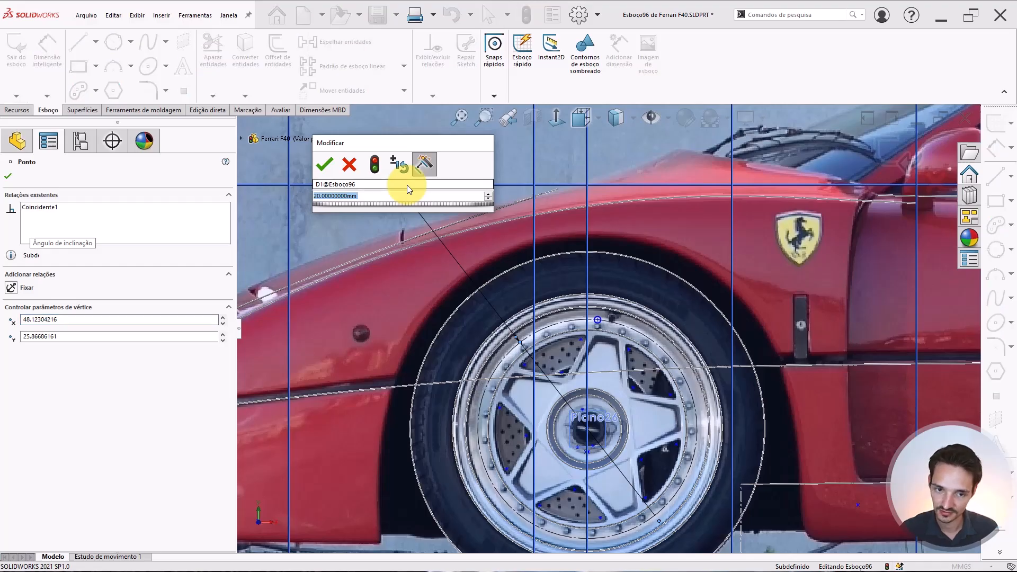
type("16")
key("Return")
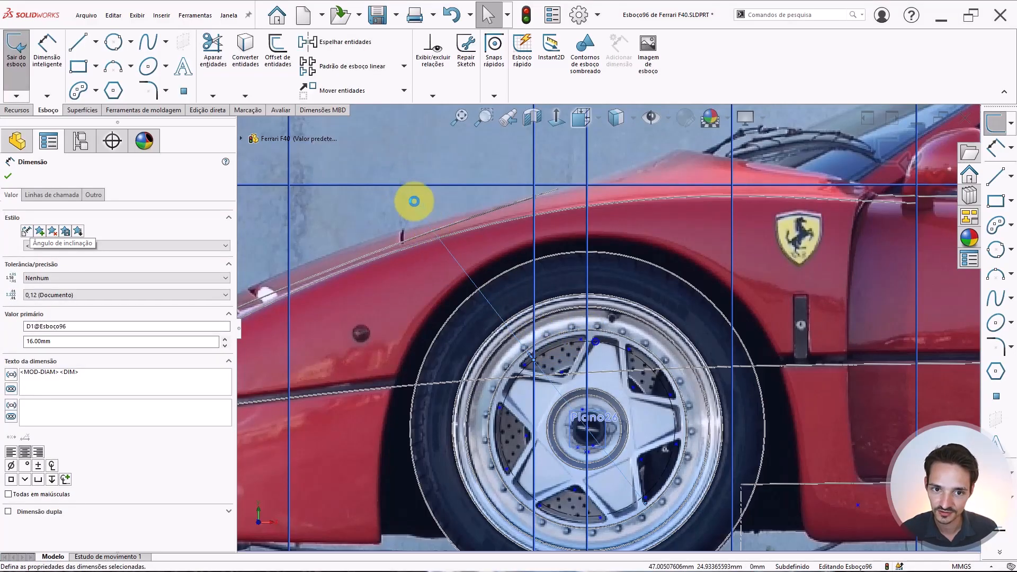
double_click(412, 202)
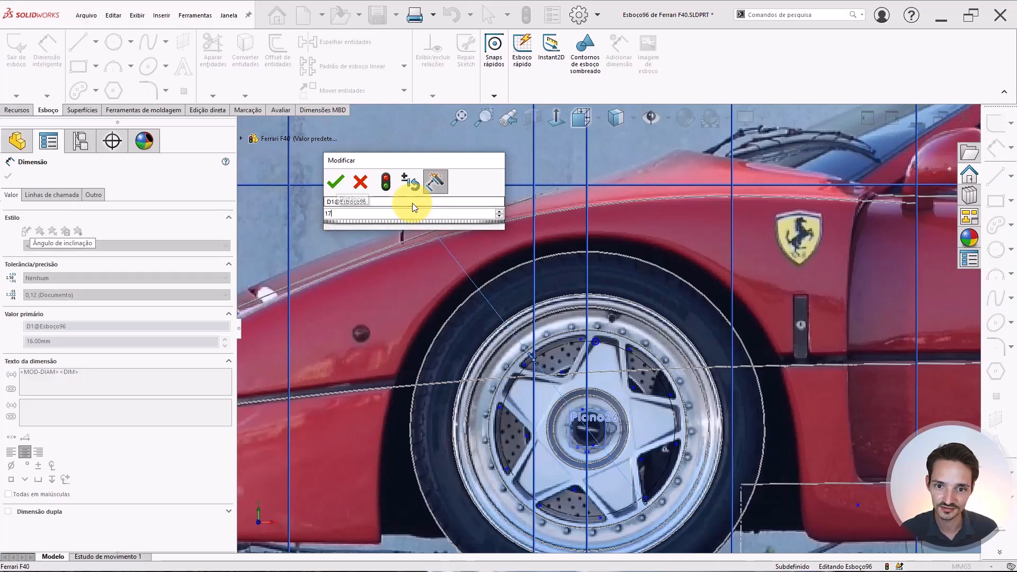
key("Return")
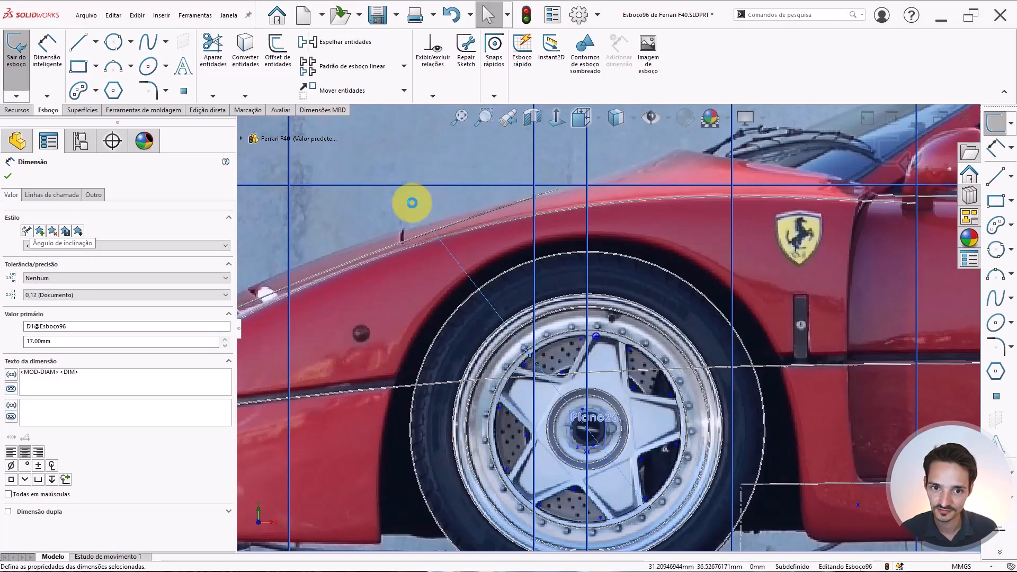
double_click(412, 202)
type("18")
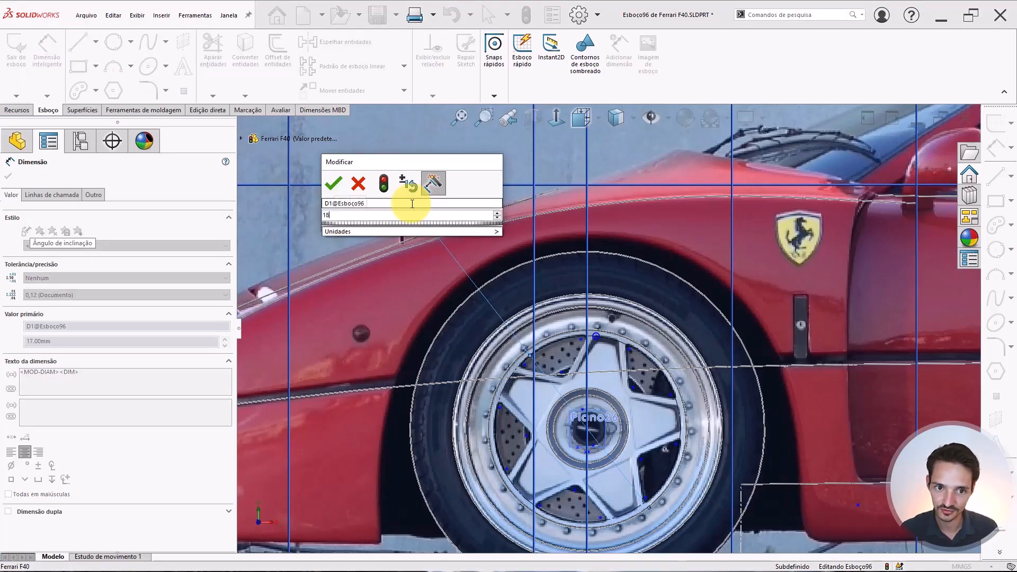
key("Return")
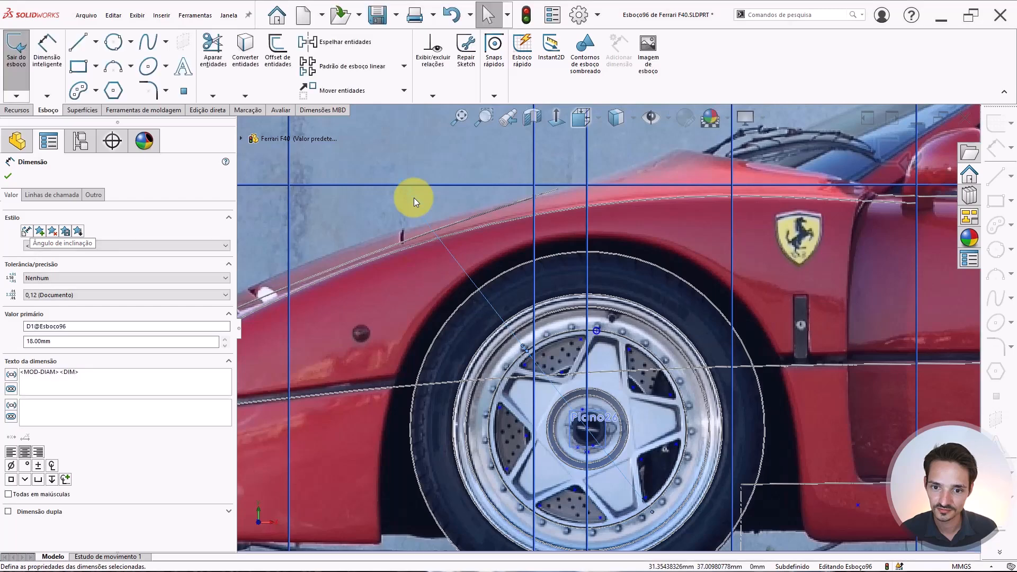
Set the construction circle's diameter to 19 mm and fine-tune the small circle's position over the bolt in the photo.
double_click(398, 200)
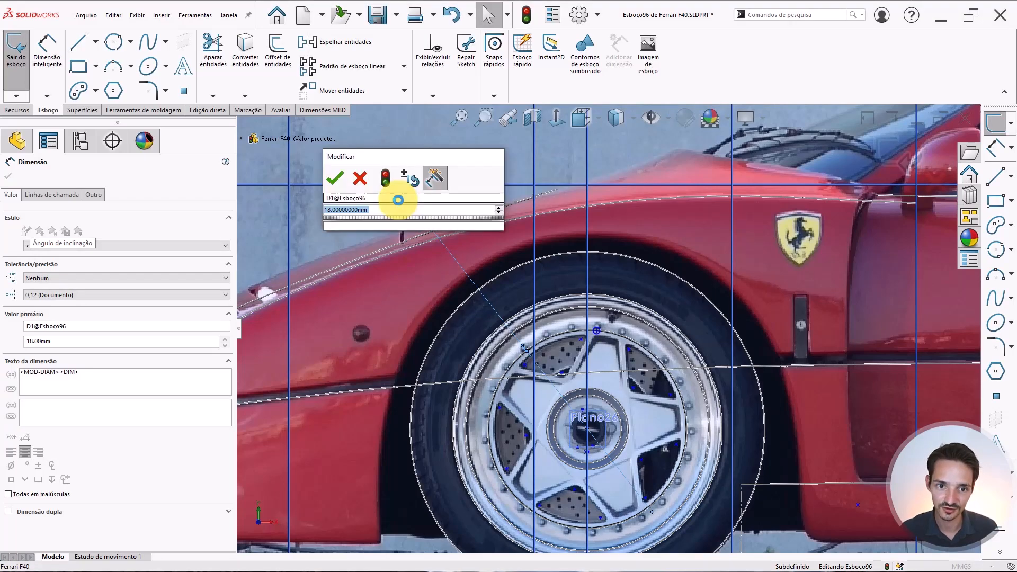
left_click(459, 258)
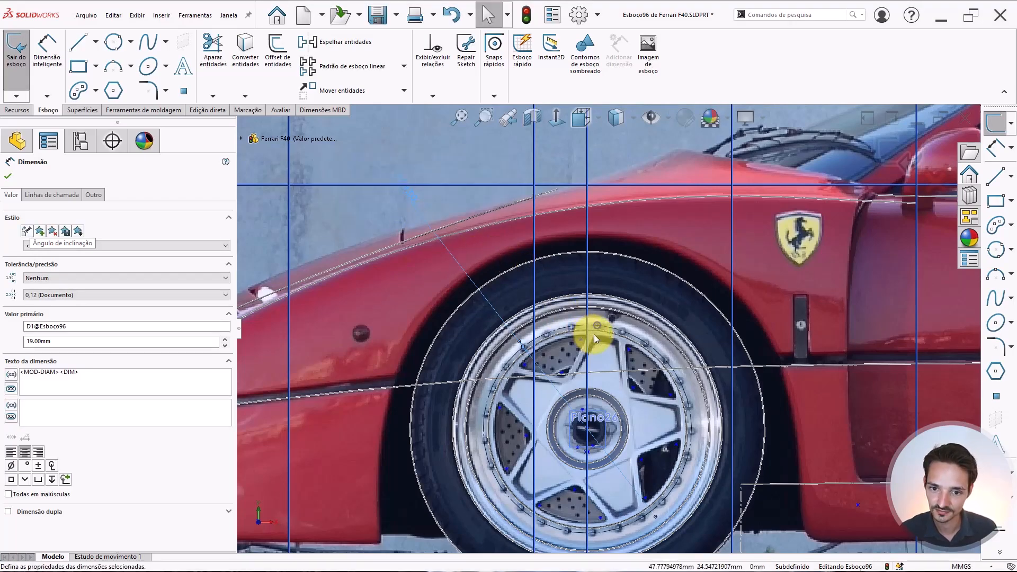
left_click_drag(596, 331, 601, 322)
scroll(602, 322, "down", 6)
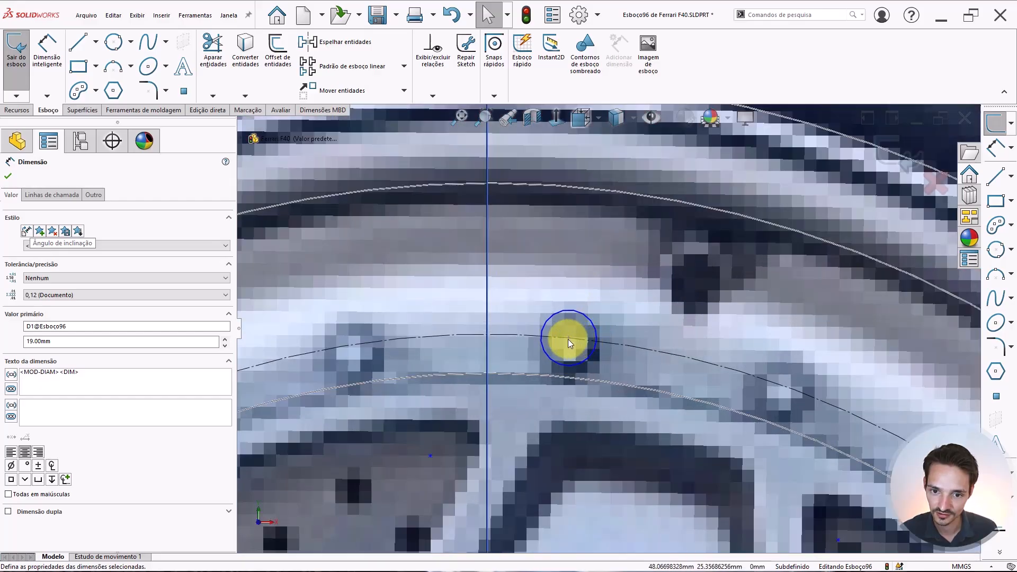
left_click(568, 339)
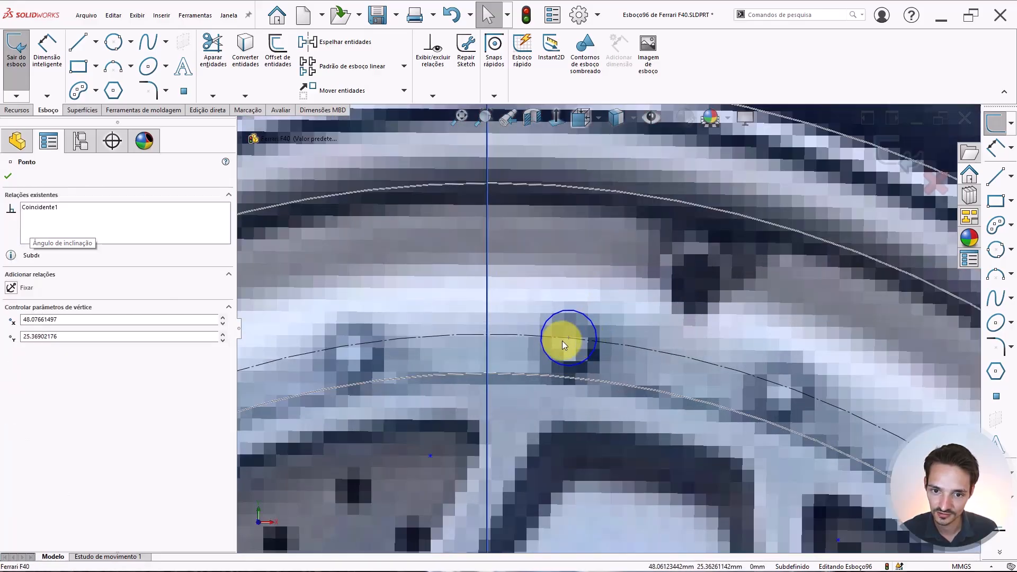
scroll(568, 337, "up", 5)
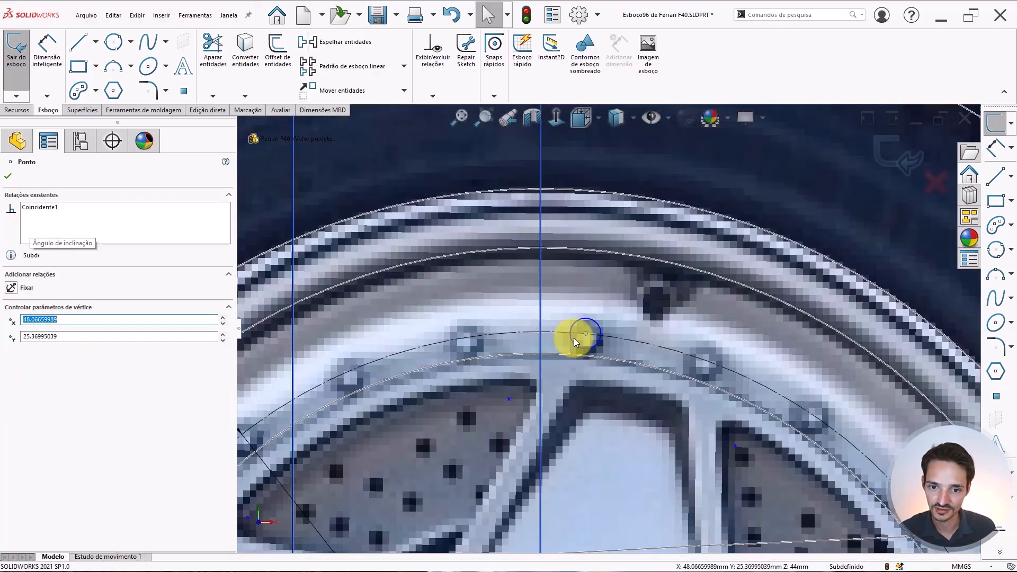
scroll(574, 338, "down", 6)
key("Escape")
Dimension the small bolt circle with a diameter of 0.60 mm.
key("d")
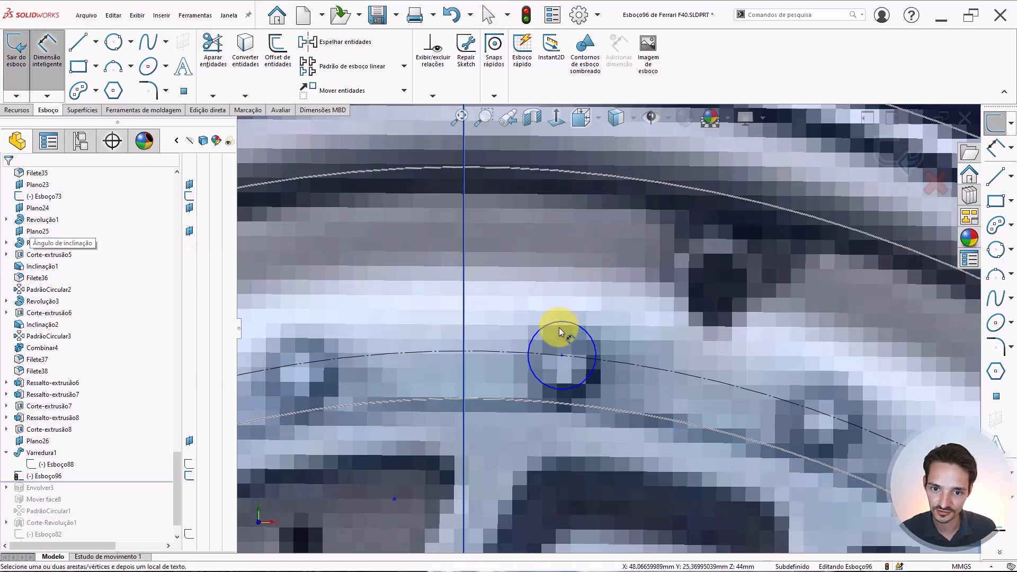
left_click(564, 321)
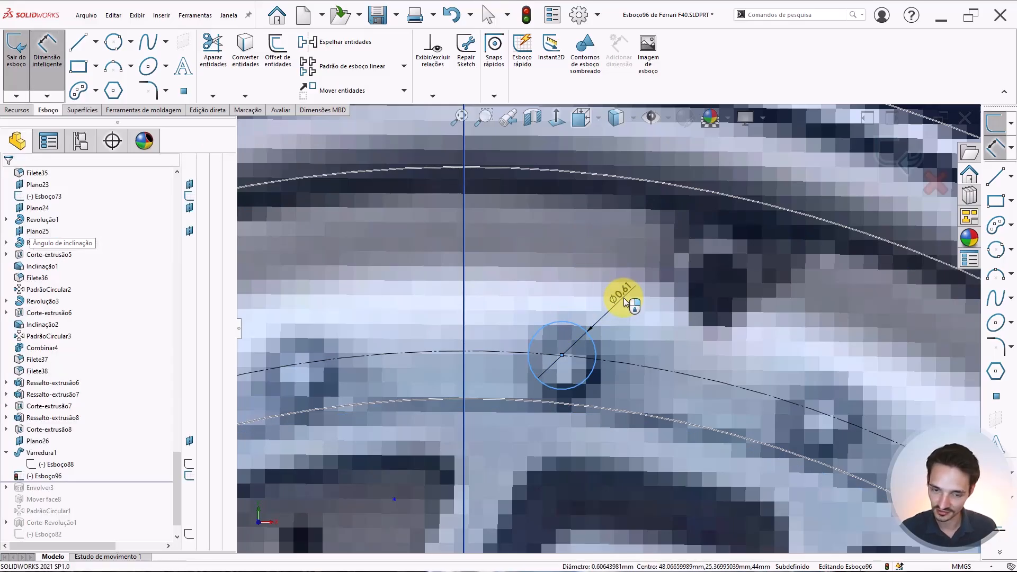
left_click(627, 303)
key("Return")
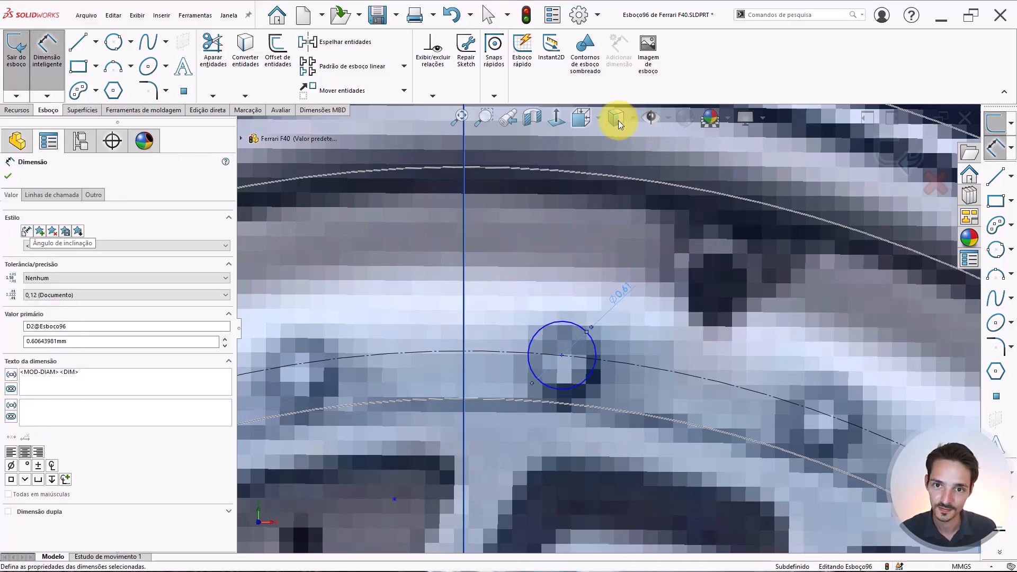
key("Escape")
Hide the reference photo and return to the shaded display to view the bolt circle on the rim.
left_click(651, 116)
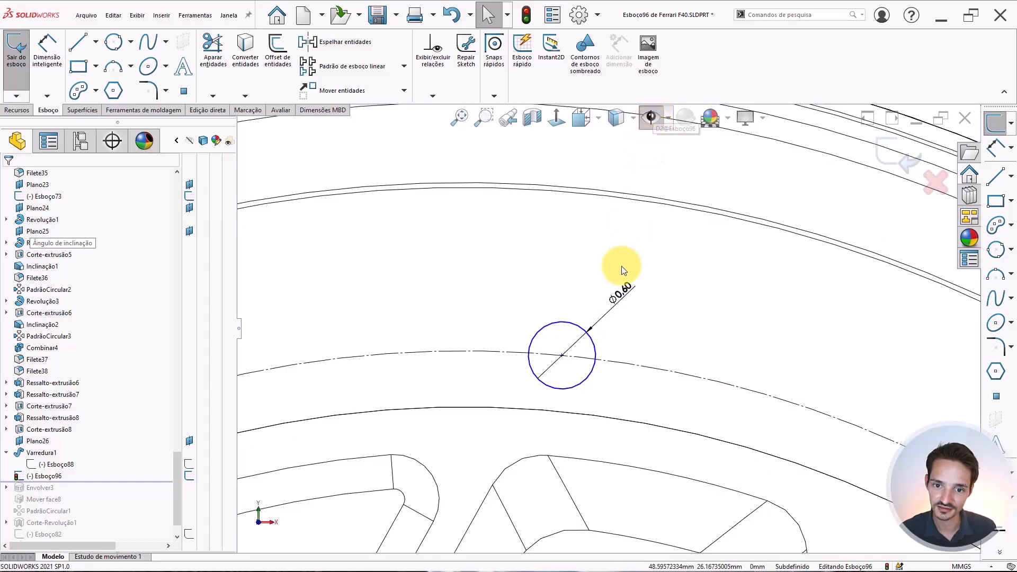
scroll(622, 266, "up", 3)
mouse_move(624, 148)
middle_mouse_down()
mouse_move(618, 288)
mouse_move(644, 336)
mouse_move(595, 333)
middle_mouse_up()
scroll(595, 332, "down", 2)
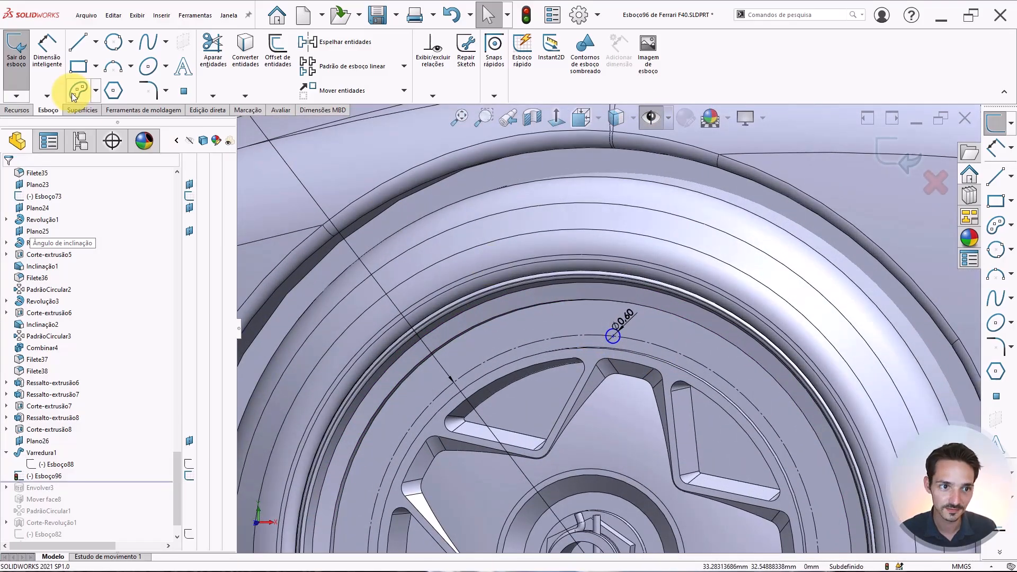
Start a boss extrusion of the 0.60 mm bolt circle and try a depth of 0.2 mm.
left_click(18, 110)
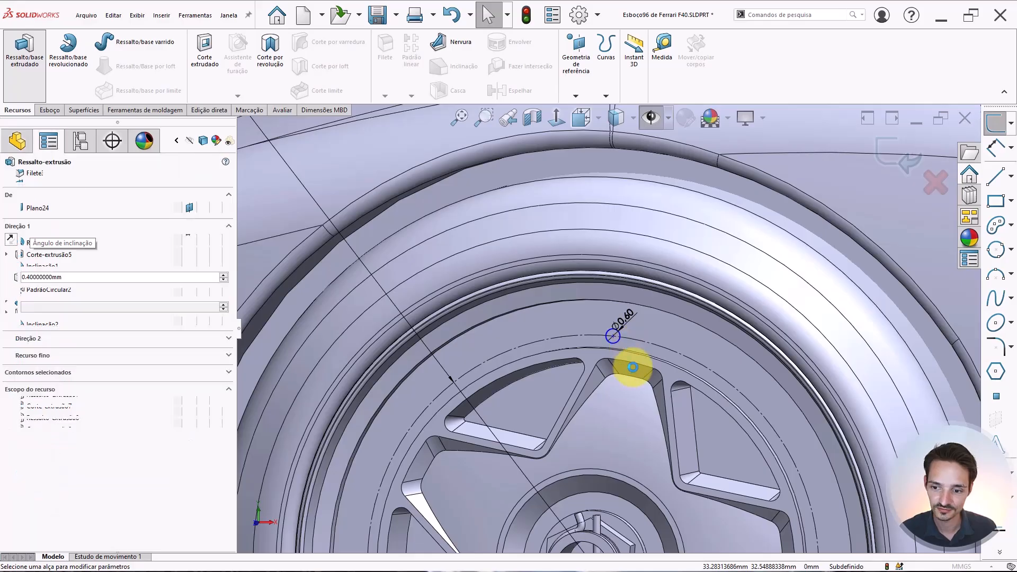
scroll(631, 363, "down", 2)
scroll(662, 344, "down", 2)
middle_click_drag(711, 331, 699, 332)
left_click(123, 278)
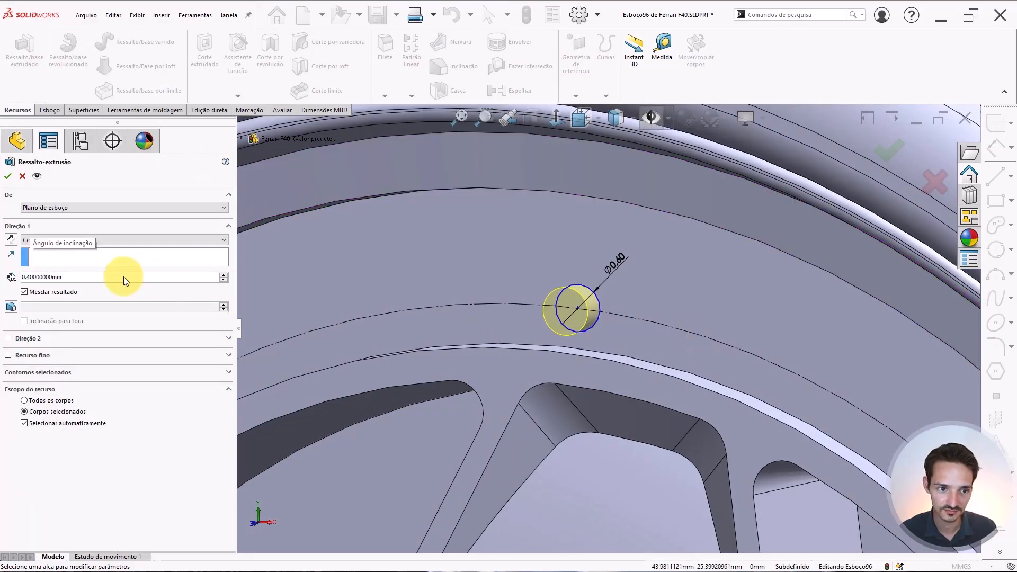
key("Return")
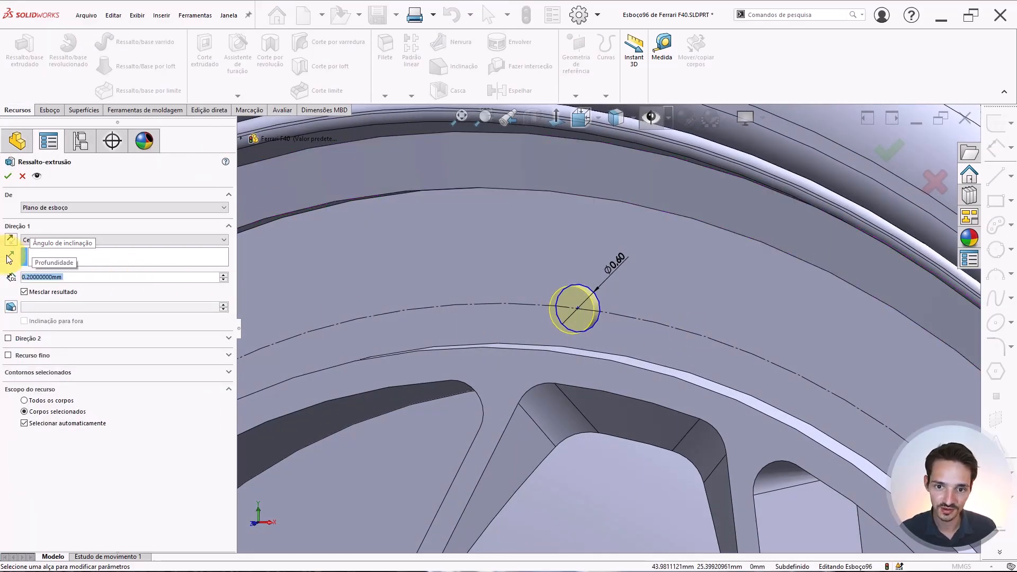
middle_click_drag(470, 297, 461, 332)
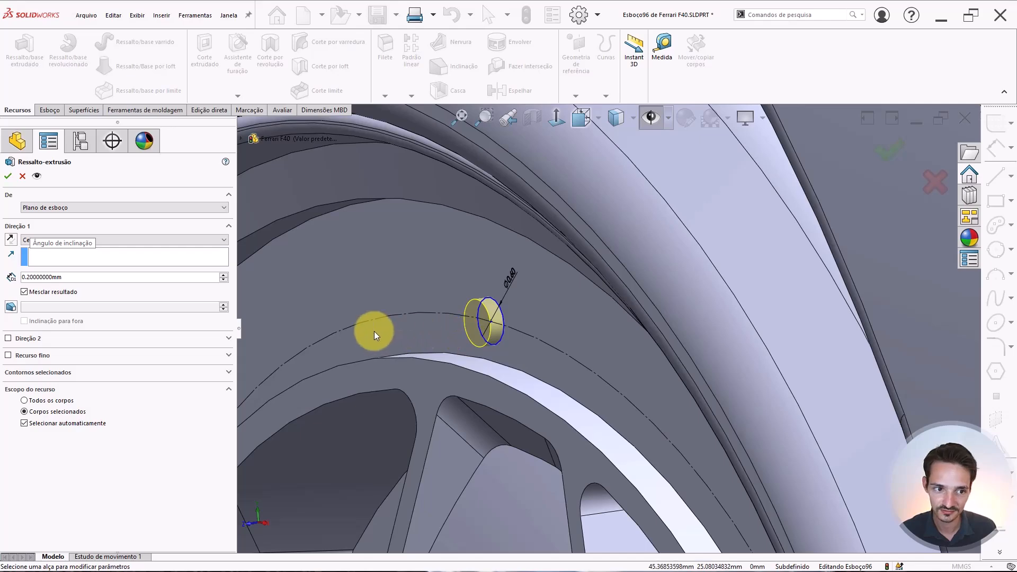
Turn off merging of the result and extrude the bolt circle 0.15 mm as a separate body.
left_click(49, 291)
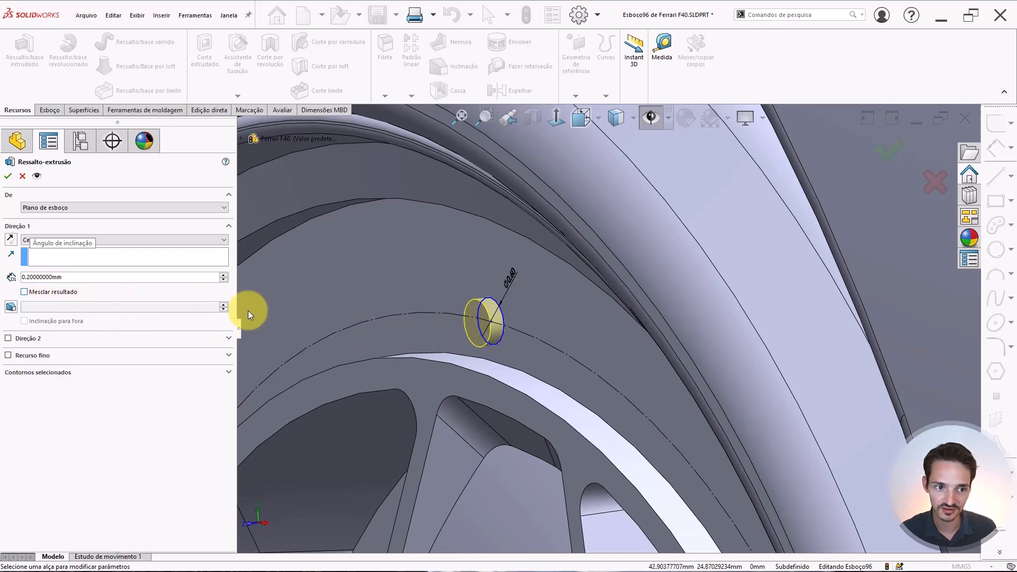
mouse_move(472, 334)
middle_mouse_down()
mouse_move(526, 318)
mouse_move(355, 301)
middle_mouse_up()
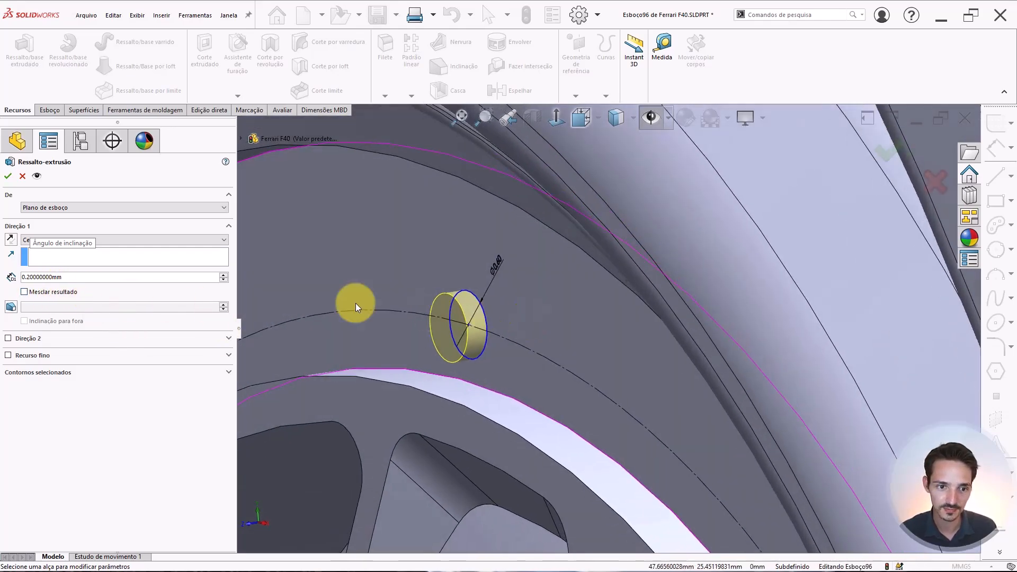
left_click(72, 279)
double_click(72, 277)
type(".15")
key("Return")
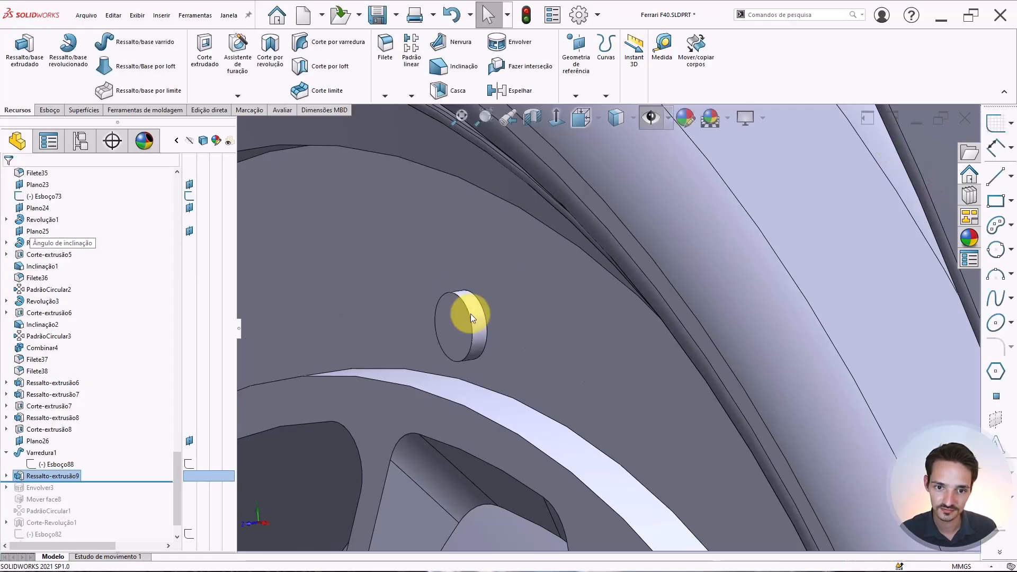
Open a new sketch on the front face of the extruded bolt disc.
scroll(471, 314, "down", 3)
left_click(447, 319)
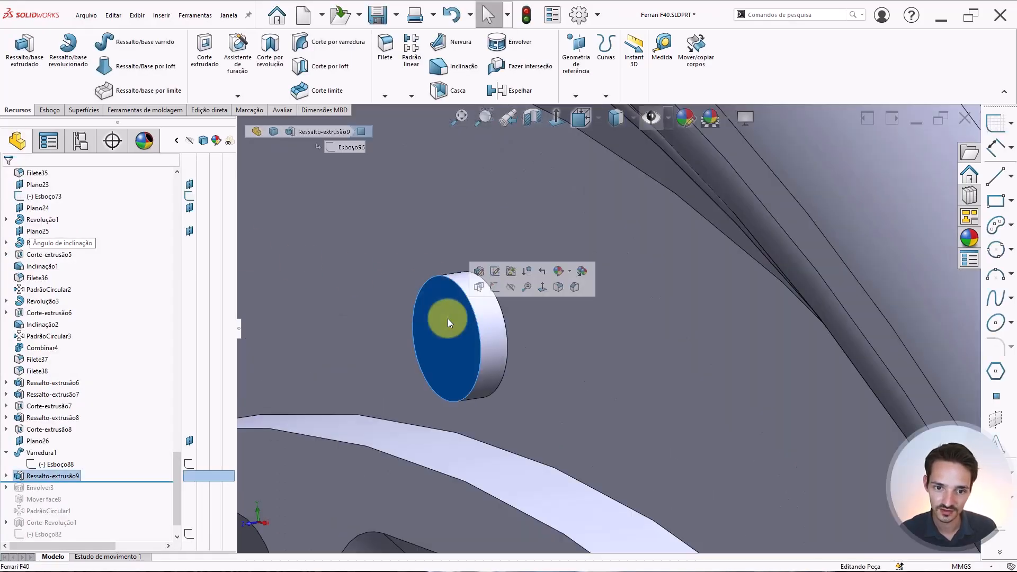
left_click(495, 286)
scroll(775, 395, "down", 10)
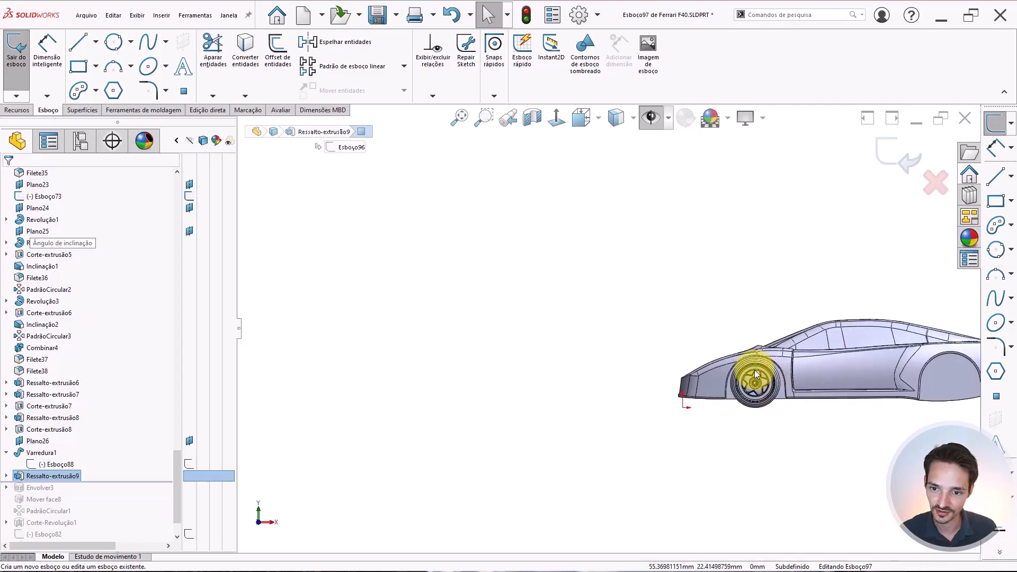
scroll(575, 221, "up", 3)
scroll(657, 339, "down", 12)
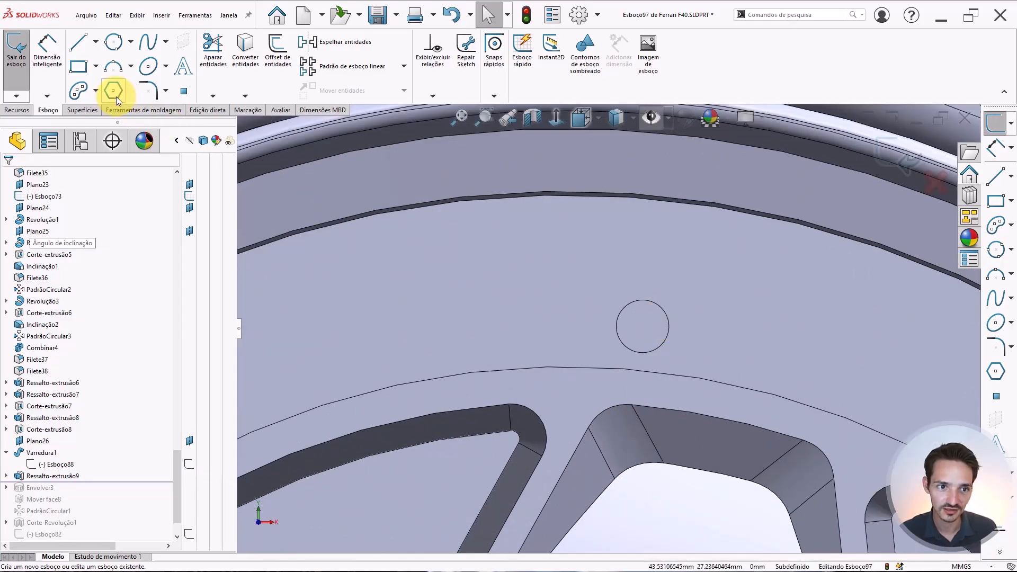
Draw a three-sided polygon centred on the bolt disc and enlarge it until its corners lie near the disc's edge.
left_click(113, 91)
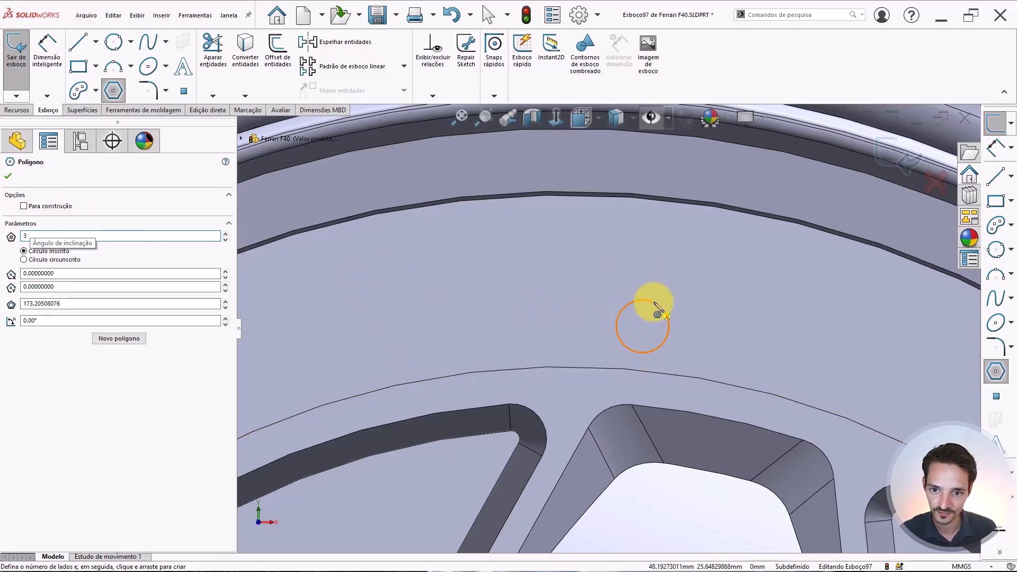
left_click(643, 326)
scroll(660, 335, "down", 2)
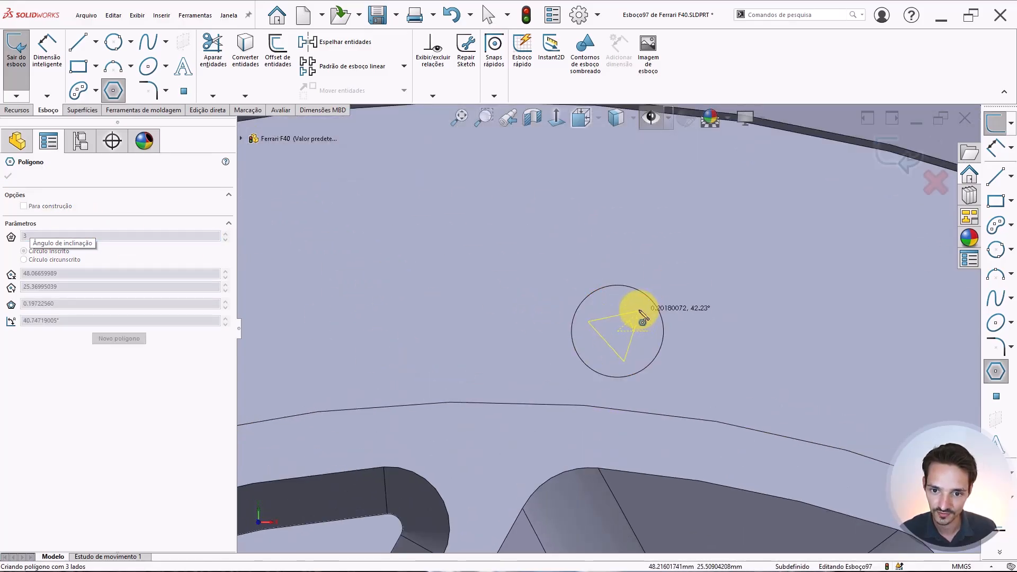
left_click(642, 318)
key("Escape")
scroll(637, 313, "down", 1)
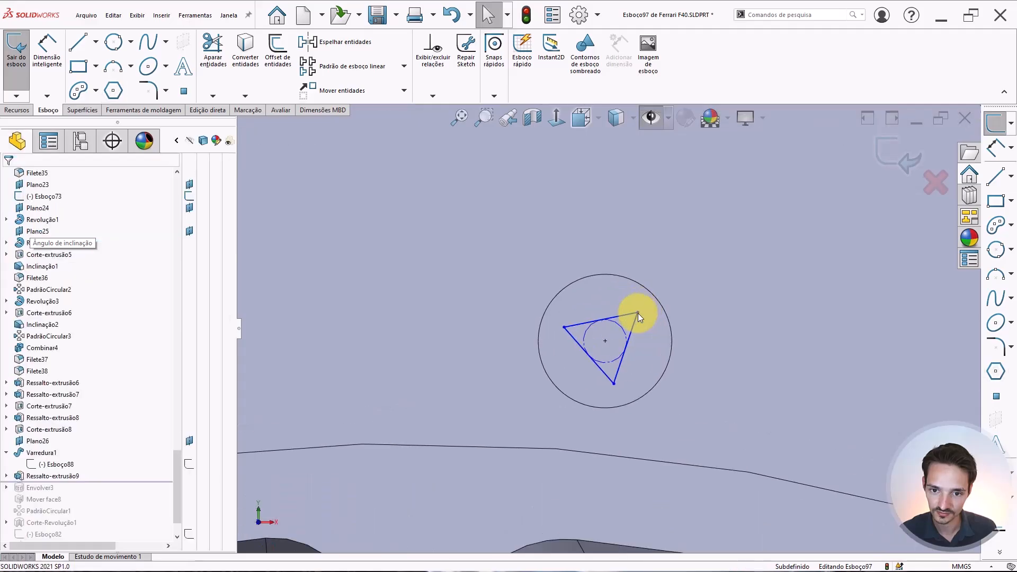
left_click_drag(640, 313, 644, 298)
left_click(685, 315)
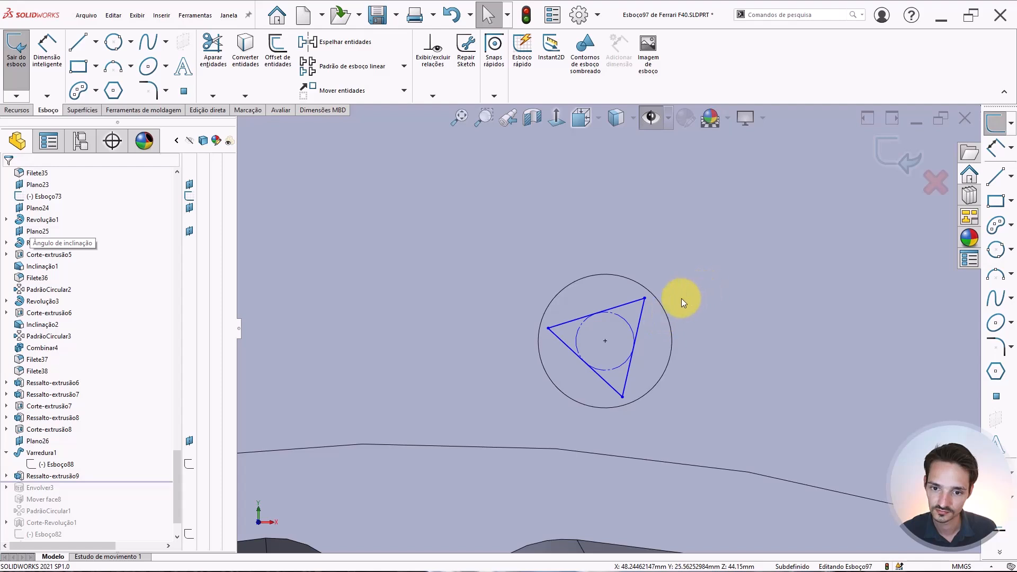
Start a boss extrusion of the triangle outward from the bolt disc and set its depth to 0.4 mm.
key("e")
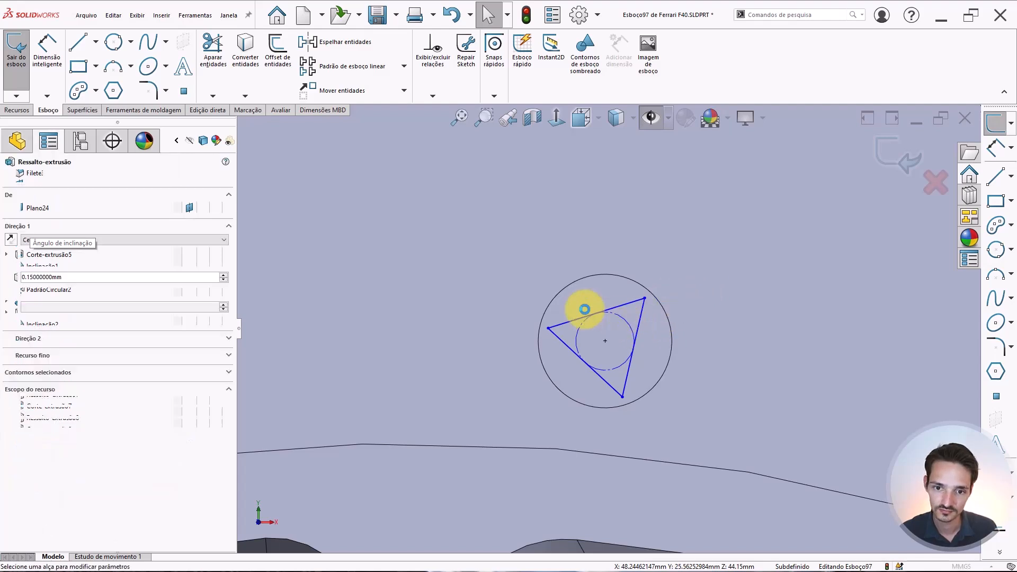
middle_click_drag(536, 279, 516, 291)
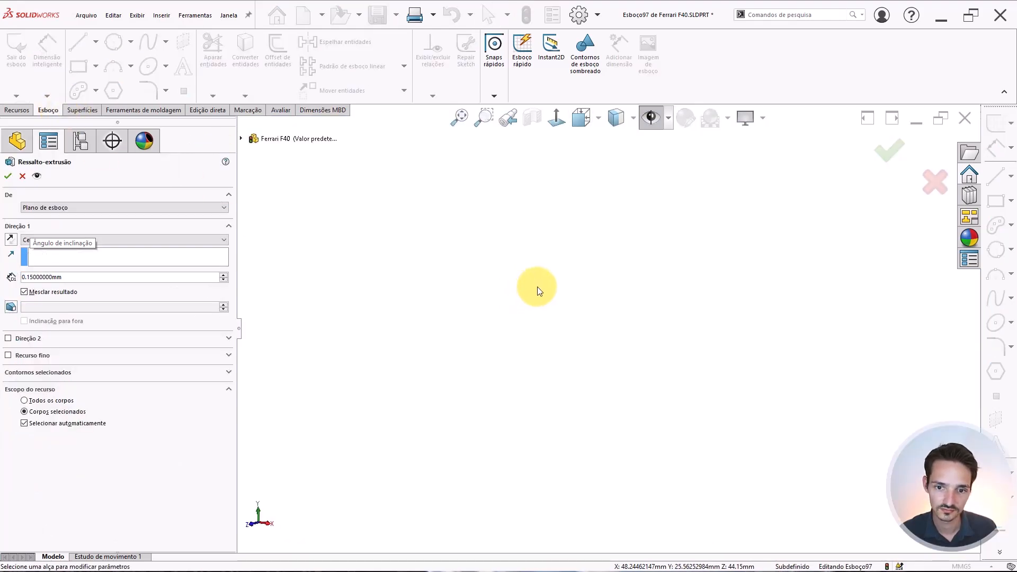
scroll(524, 306, "up", 10)
scroll(767, 421, "down", 12)
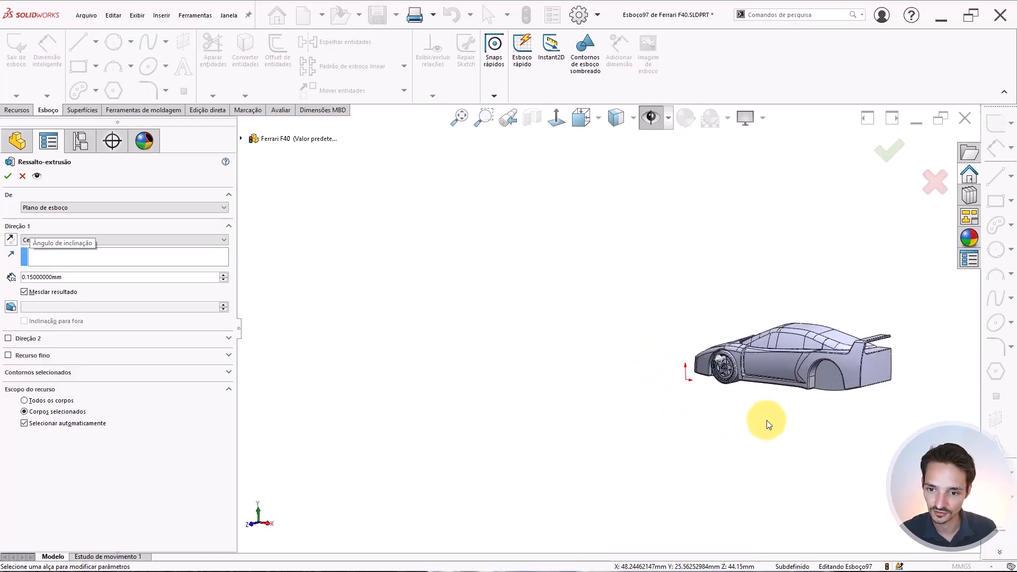
scroll(681, 356, "down", 10)
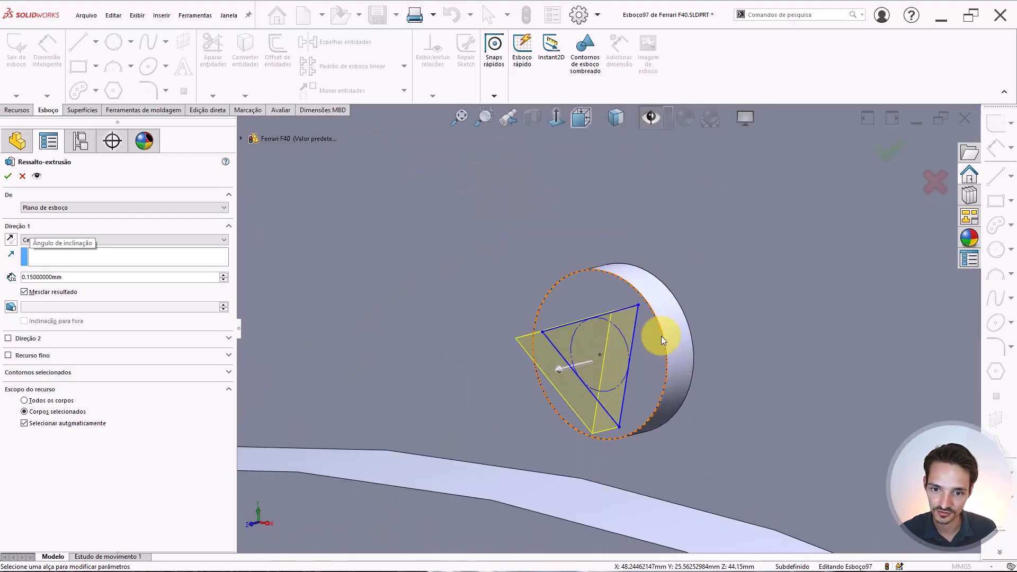
middle_click_drag(660, 334, 642, 362)
scroll(642, 363, "up", 12)
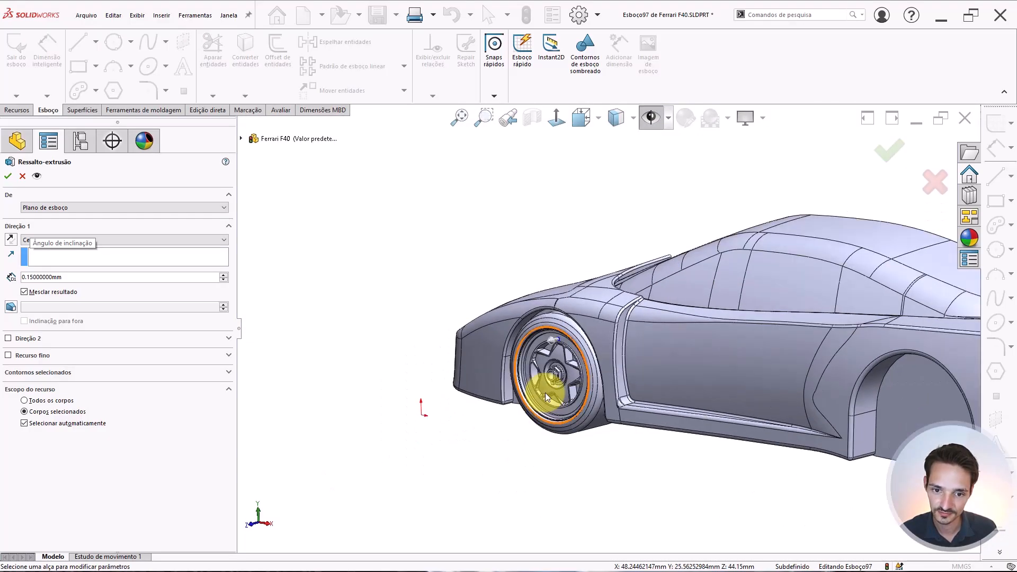
scroll(545, 393, "down", 6)
scroll(580, 211, "down", 6)
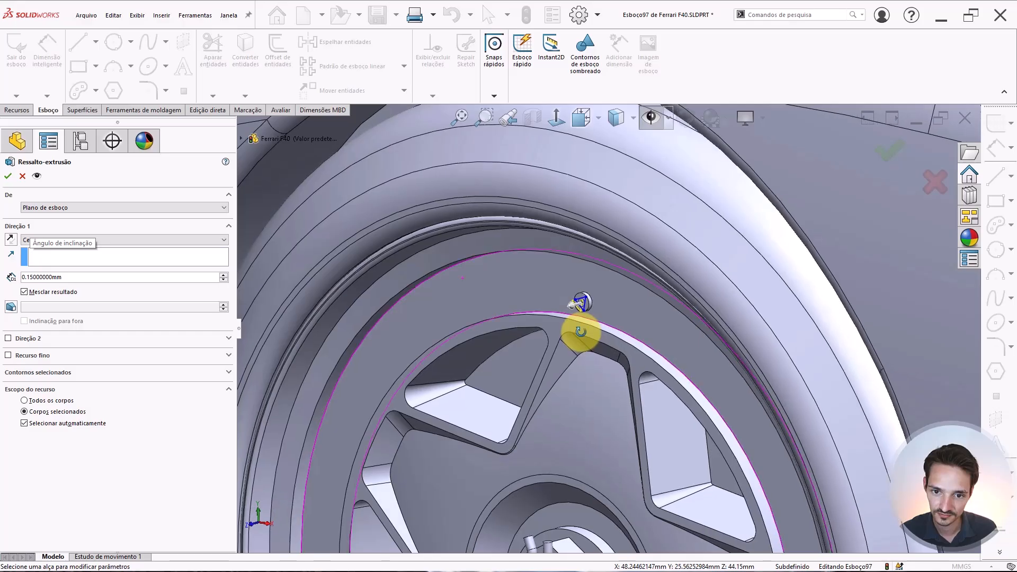
scroll(590, 317, "down", 3)
middle_click_drag(545, 320, 604, 305)
left_click(91, 276)
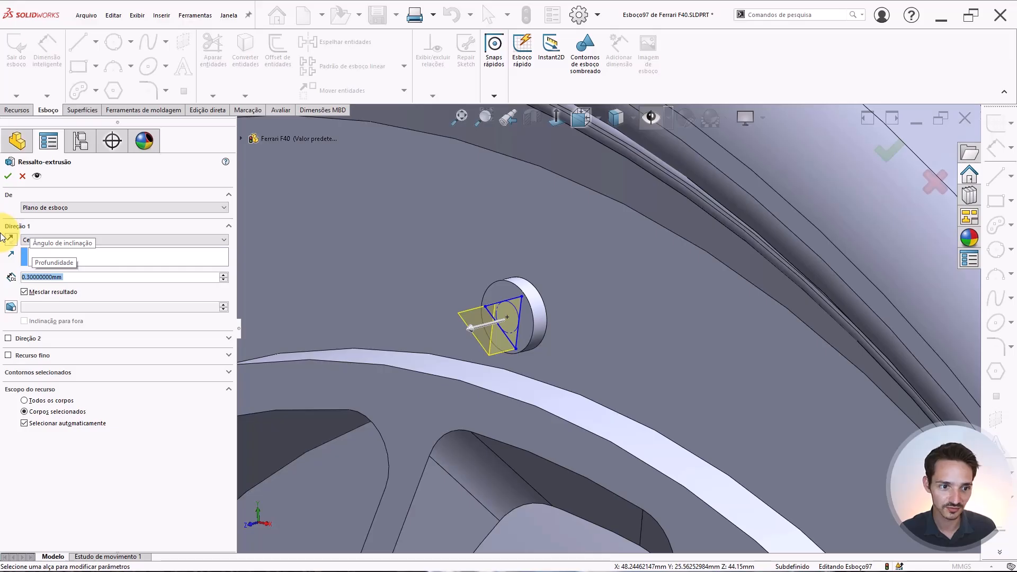
type("0.4")
key("Return")
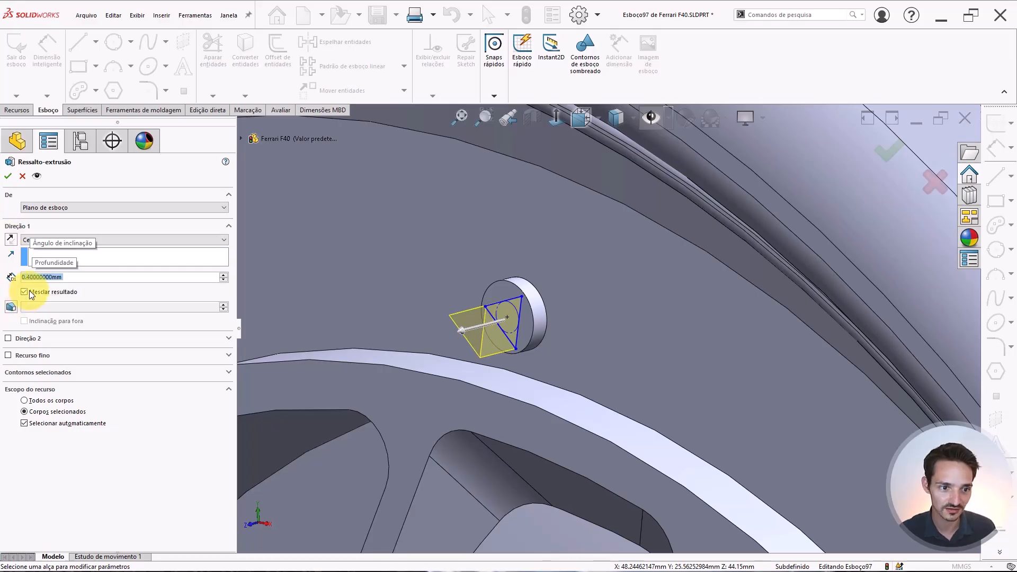
Limit the feature scope to the bolt disc body instead of automatic selection and finish the triangle extrusion.
left_click(50, 421)
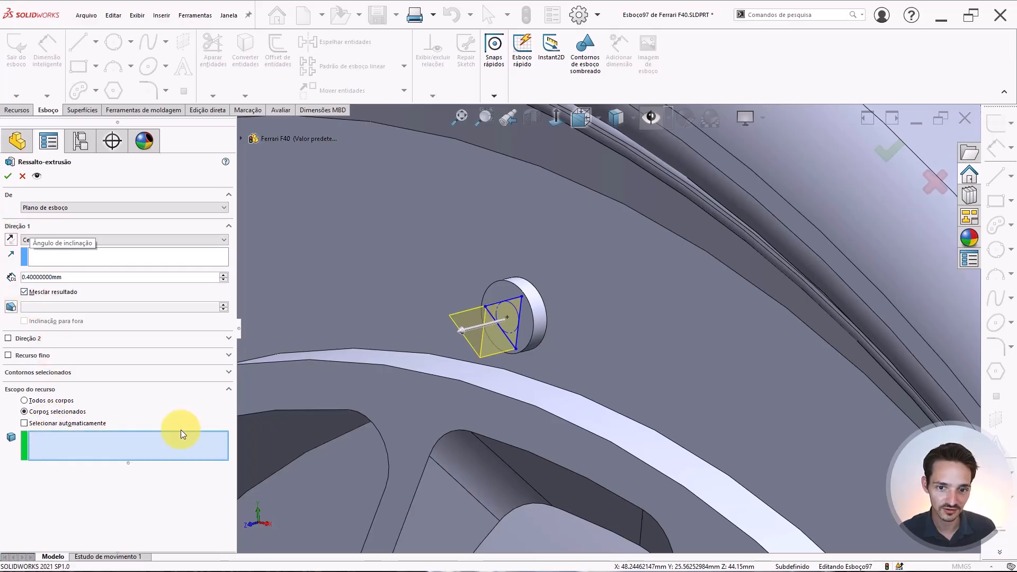
left_click(531, 320)
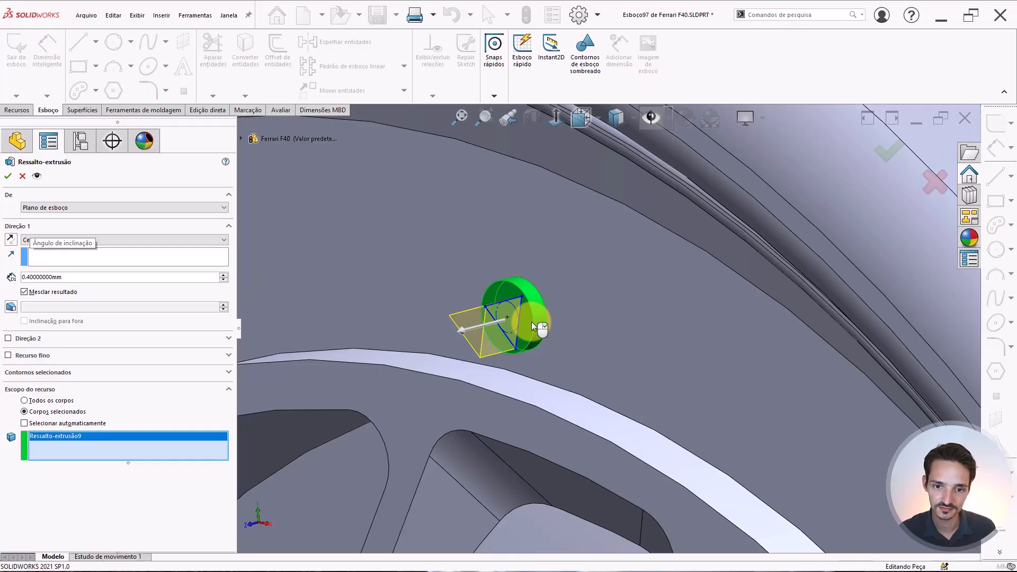
right_click(533, 325)
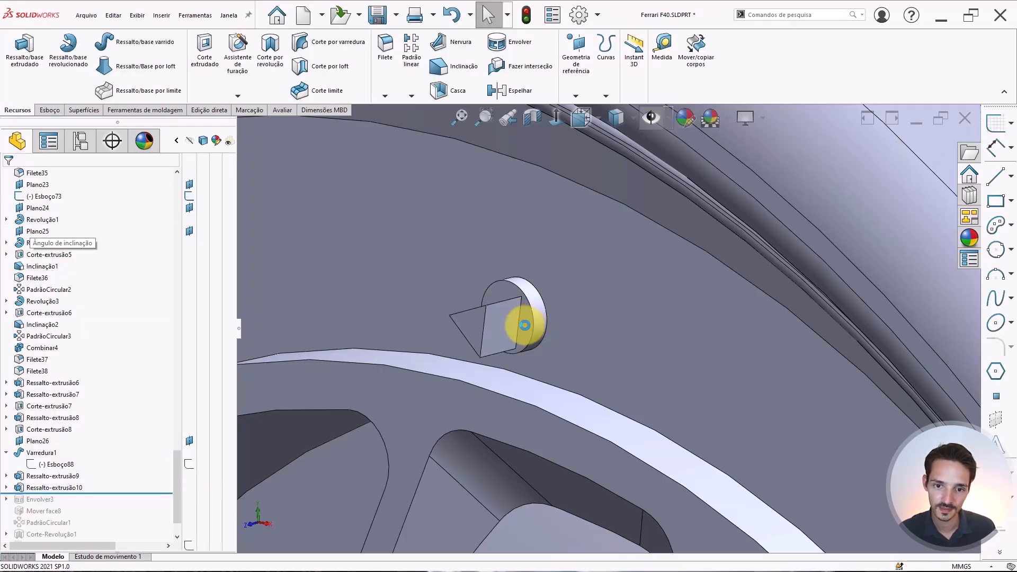
Open a sketch on the bolt disc's front face and draw a second centred three-sided polygon pointing opposite to the extruded triangle.
left_click(525, 325)
left_click(566, 286)
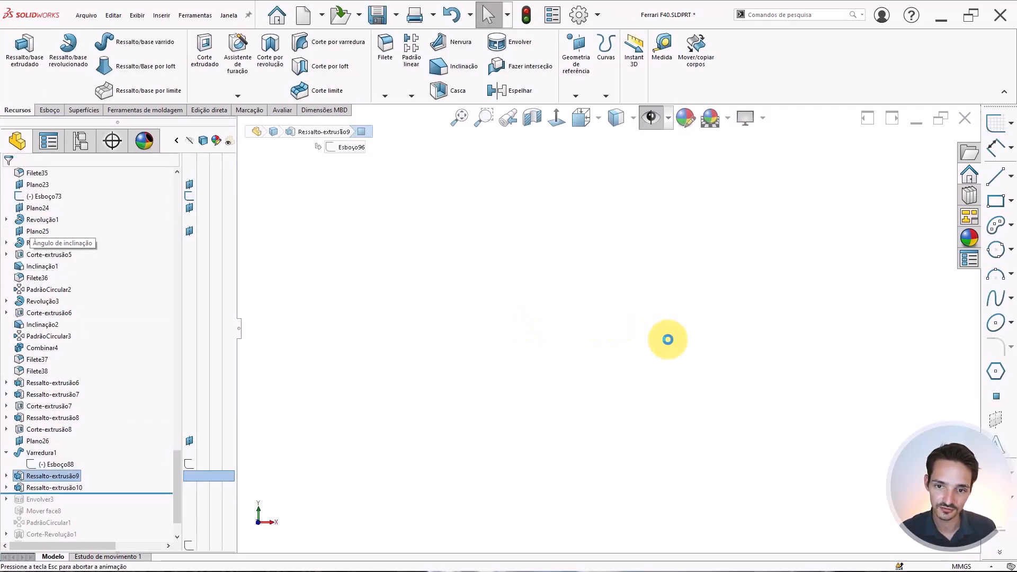
scroll(667, 405, "down", 15)
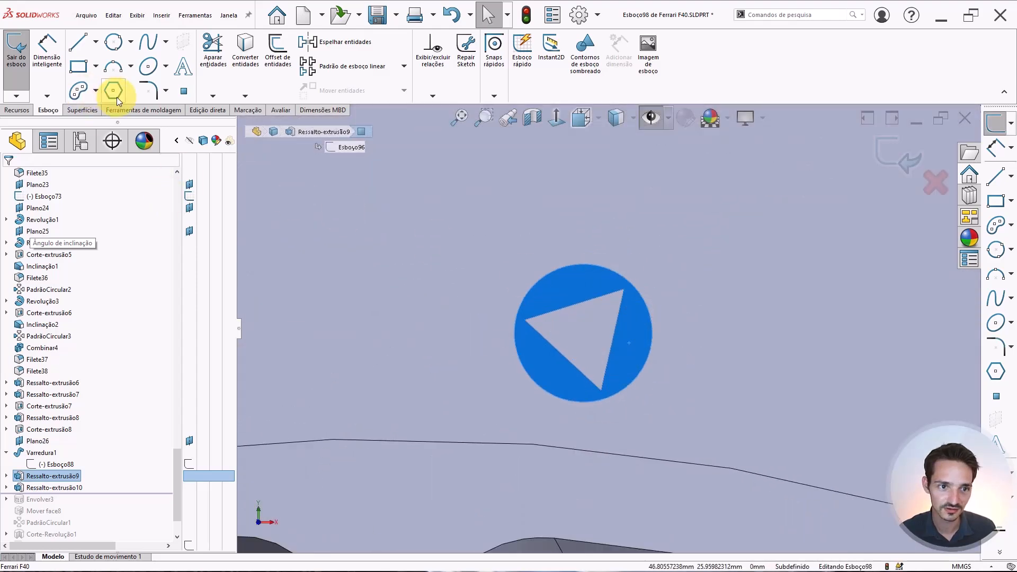
left_click(114, 91)
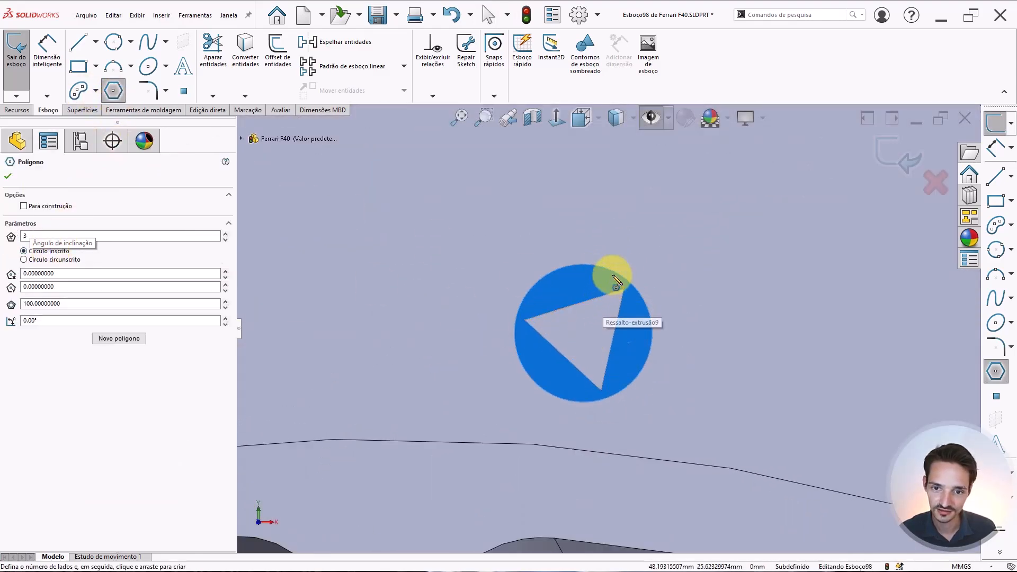
mouse_move(584, 334)
left_mouse_down()
mouse_move(568, 284)
mouse_move(604, 362)
left_mouse_up()
key("Escape")
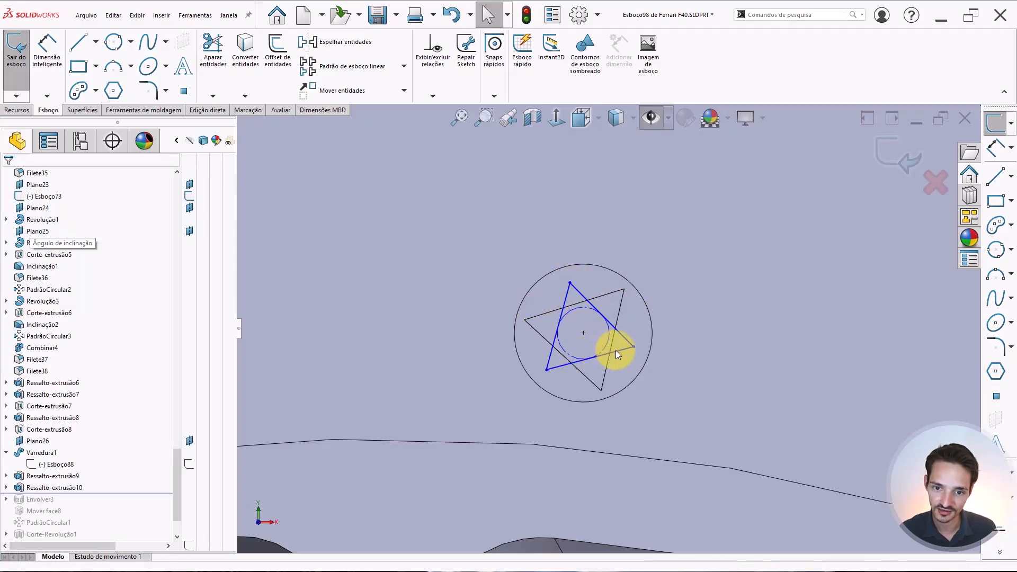
Make the second triangle's lower edge parallel and equal in length to the extruded triangle's upper edge.
left_click(615, 350)
left_click(608, 294, "ctrl")
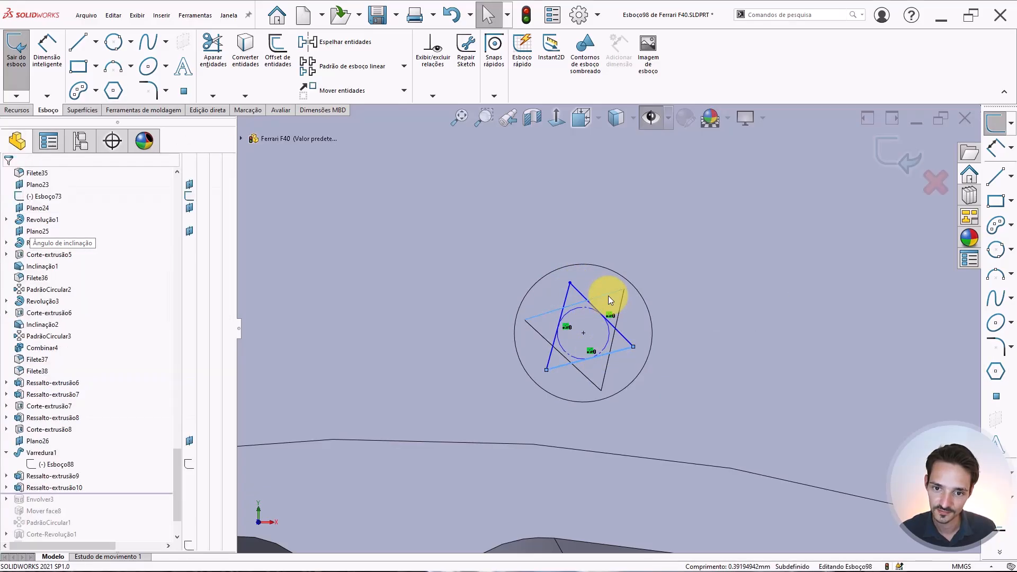
left_click(664, 250)
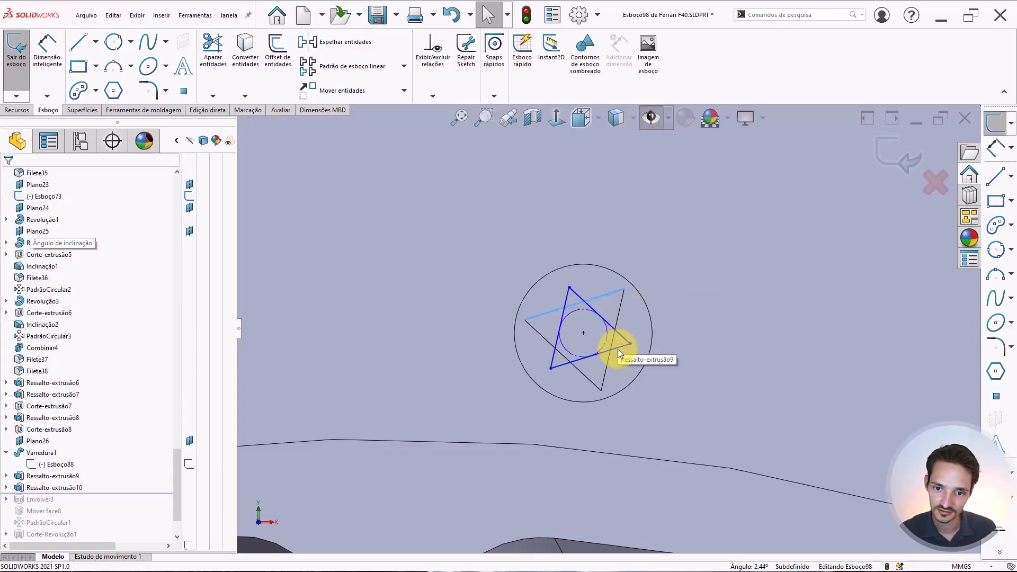
left_click(618, 349)
left_click(604, 300, "ctrl")
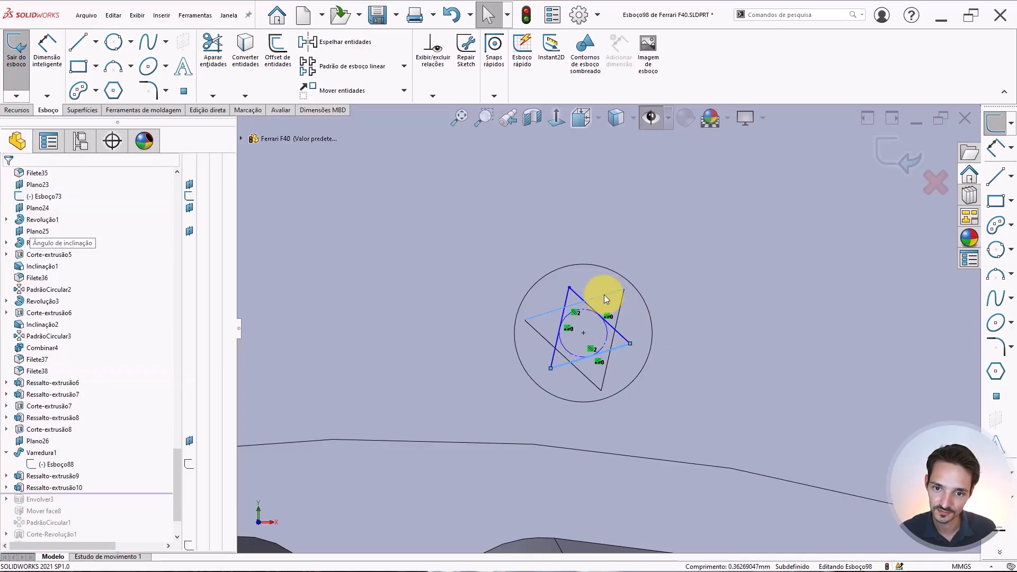
left_click(679, 249)
key("Escape")
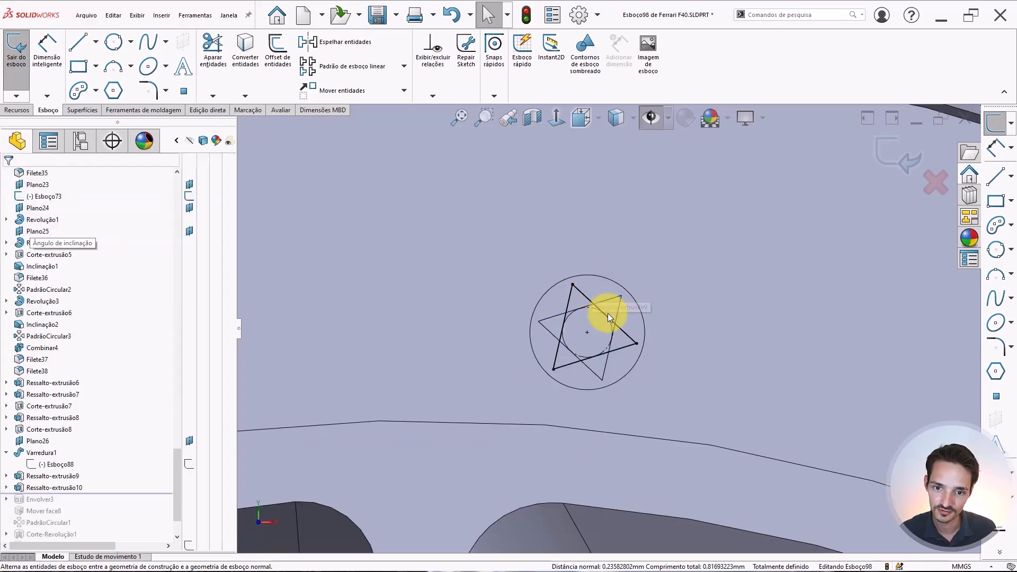
scroll(595, 318, "down", 10)
scroll(651, 336, "down", 15)
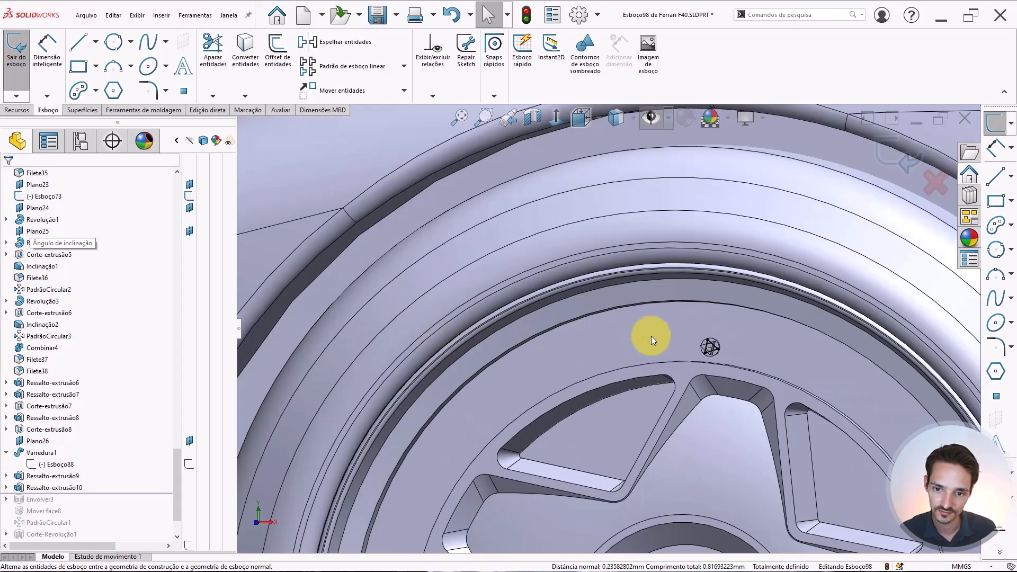
scroll(666, 308, "down", 2)
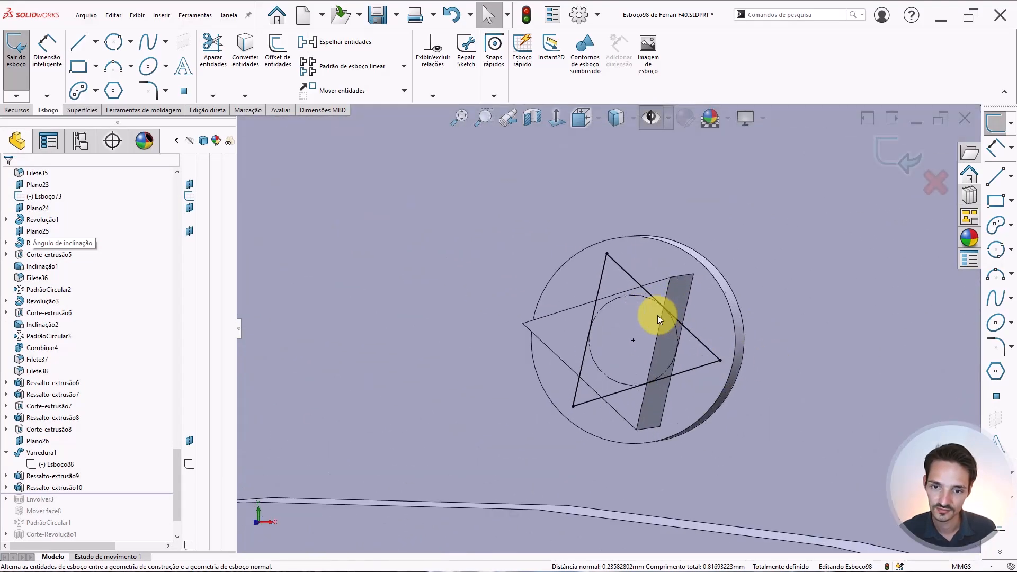
Extrude the second triangle 0.4 mm outward from the bolt disc, limiting the feature scope to the bolt disc body.
left_click(17, 110)
left_click(24, 51)
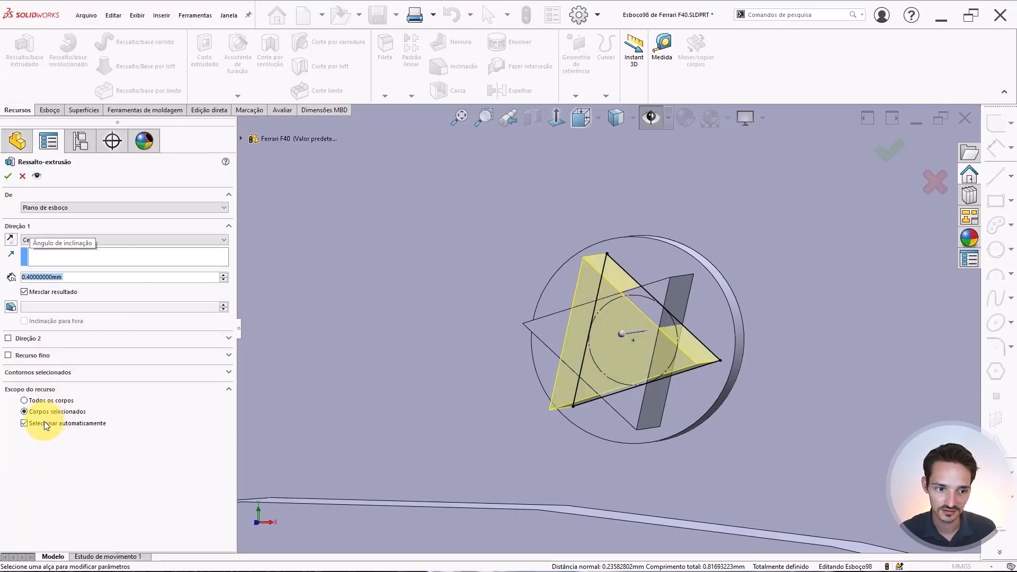
left_click(64, 445)
left_click(704, 313)
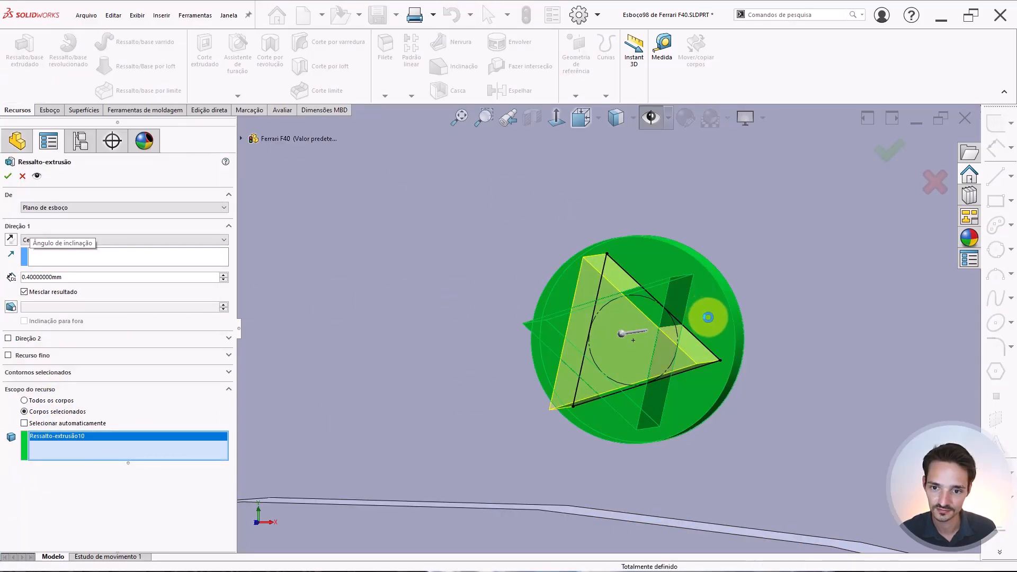
right_click(685, 322)
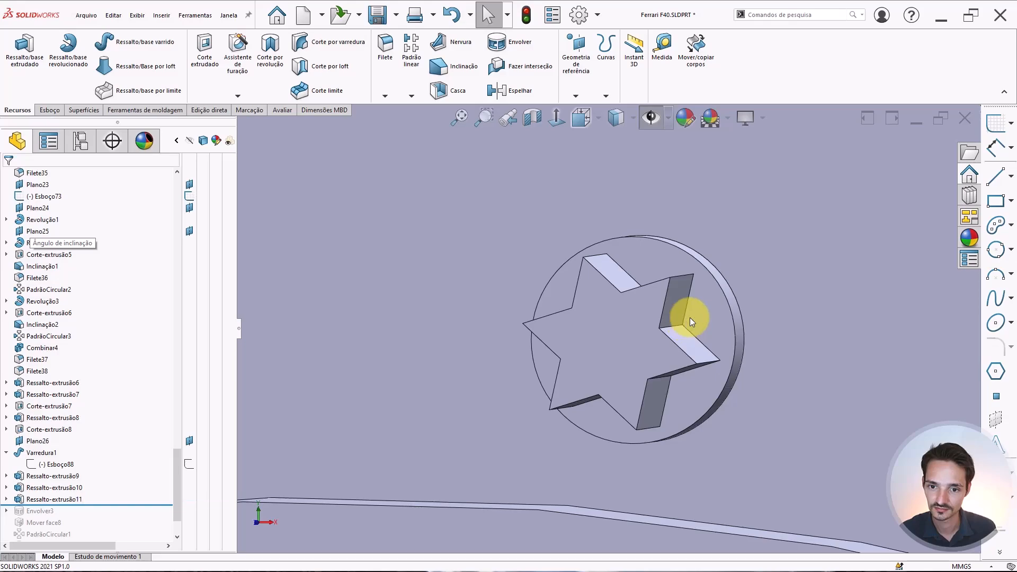
Start a constant-radius fillet and select the first two inner corner edges of the star-shaped bolt head.
mouse_move(688, 325)
middle_mouse_down()
mouse_move(700, 302)
mouse_move(684, 326)
middle_mouse_up()
scroll(673, 334, "up", 10)
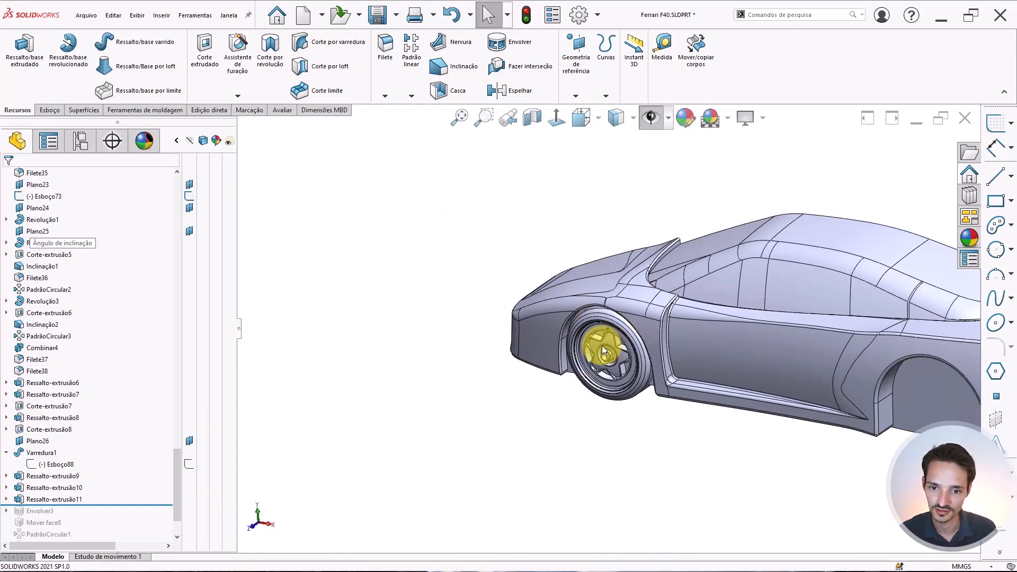
key("f")
scroll(616, 361, "down", 3)
scroll(599, 339, "down", 5)
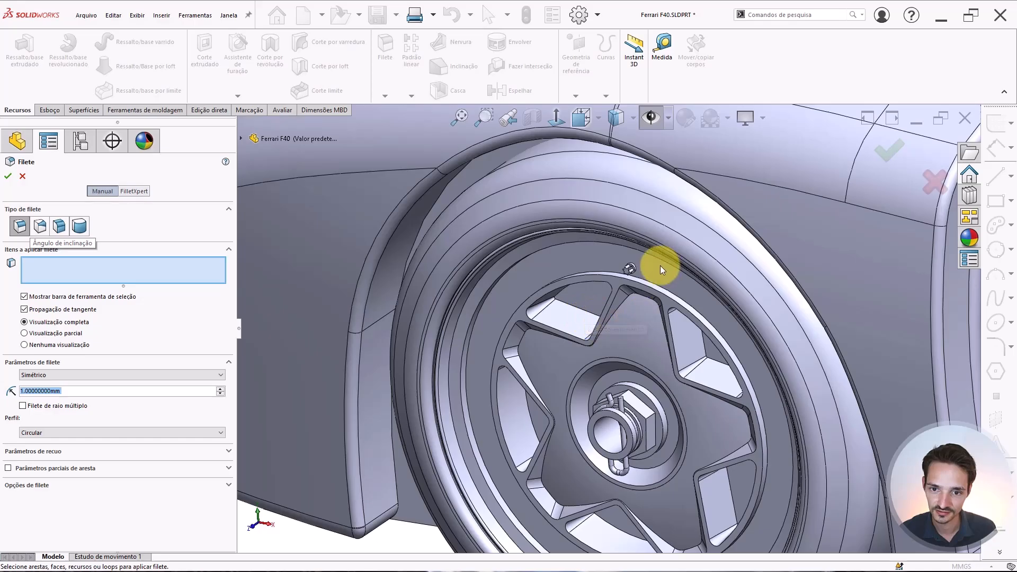
scroll(630, 270, "down", 8)
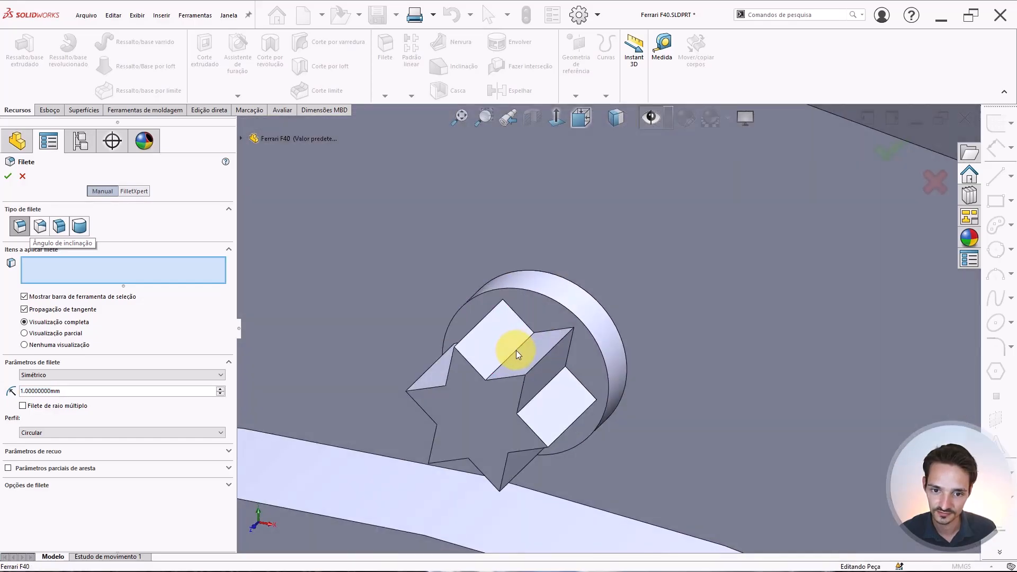
left_click(517, 350)
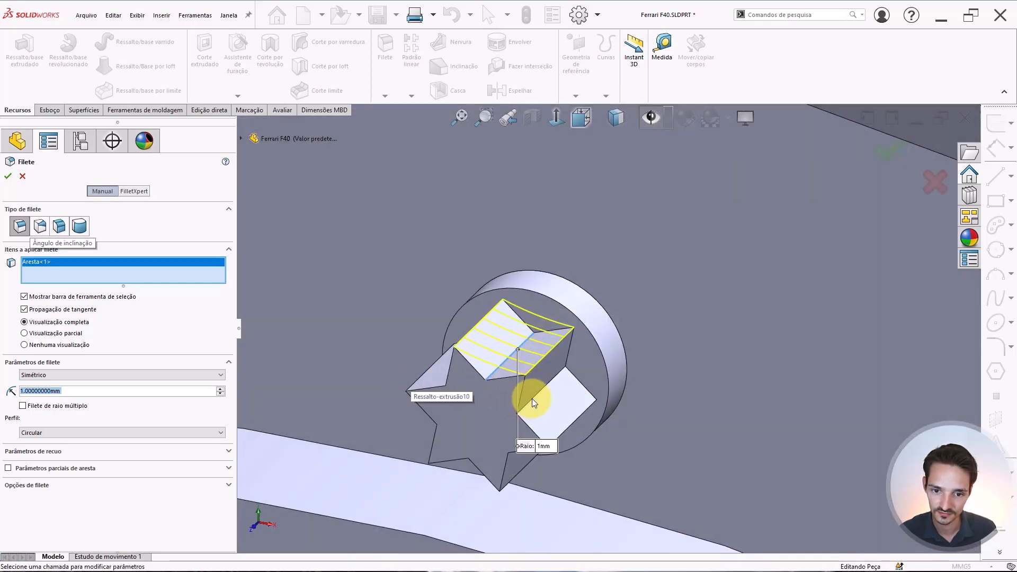
left_click(534, 397)
Add the remaining four inner corner edges of the star head to the fillet selection.
middle_click_drag(534, 398, 490, 456)
left_click(517, 434)
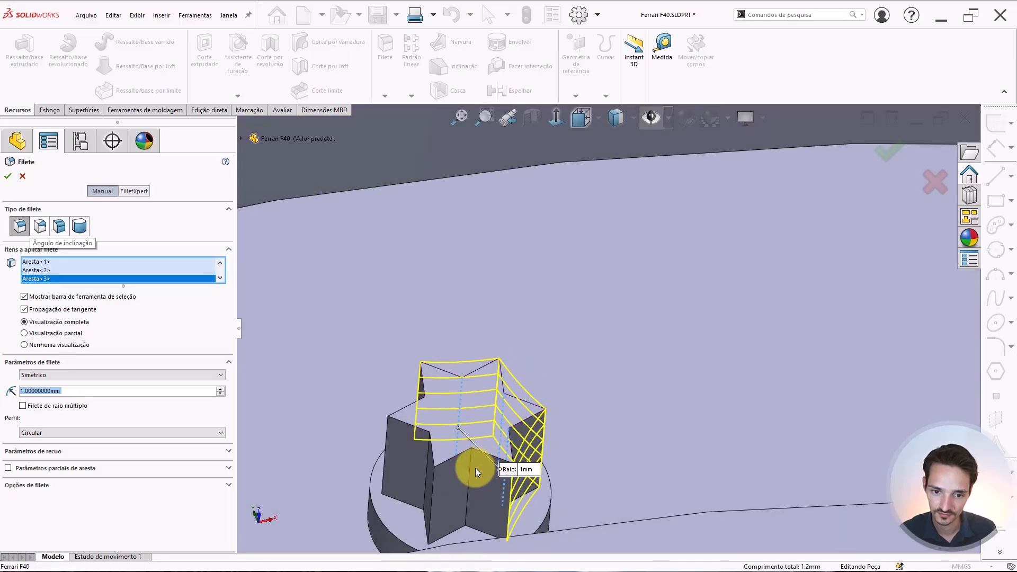
left_click(470, 469)
left_click(428, 465)
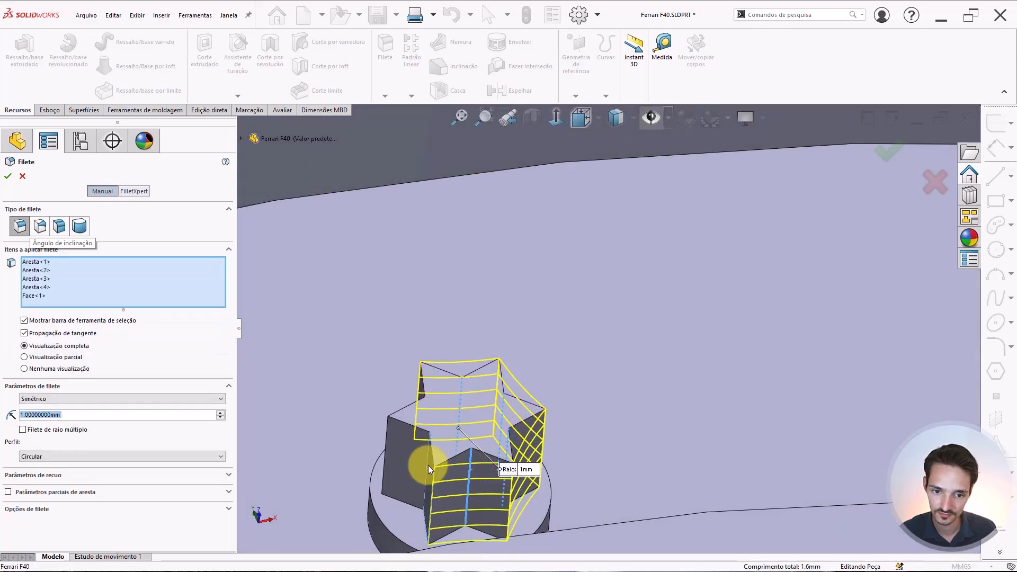
middle_click_drag(449, 409, 387, 403)
left_click(430, 455)
left_click(433, 449)
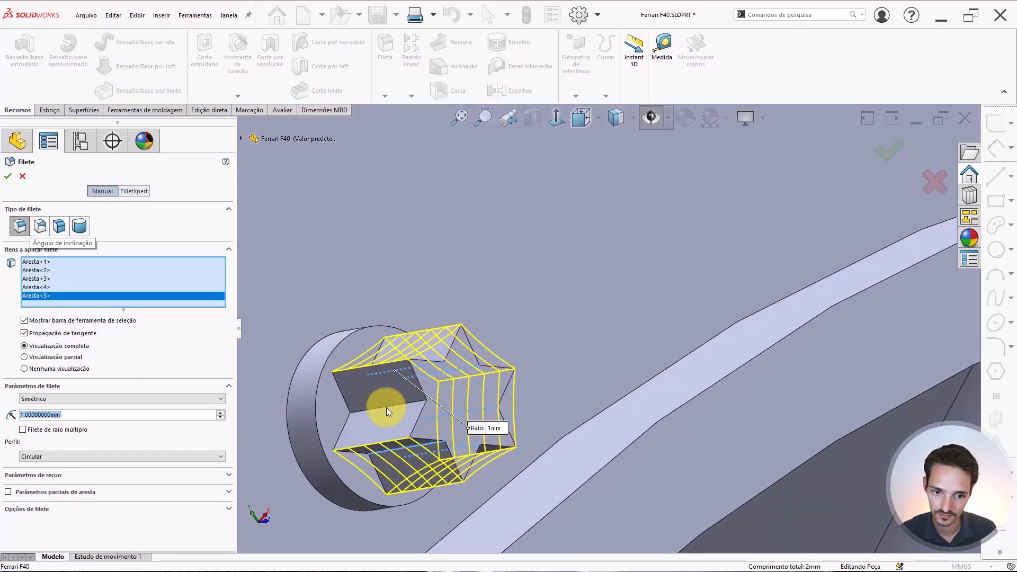
left_click(386, 408)
Try fillet radii of 0.3, 0.1, 0.15 and 0.2 mm on the star's inner corner edges.
type(".3")
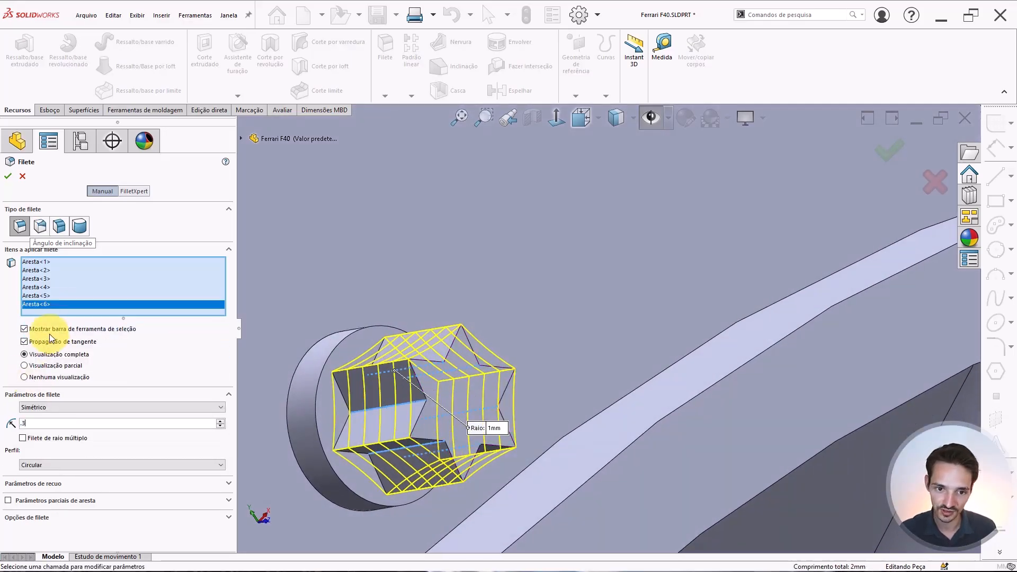
key("Return")
type(".1")
key("Return")
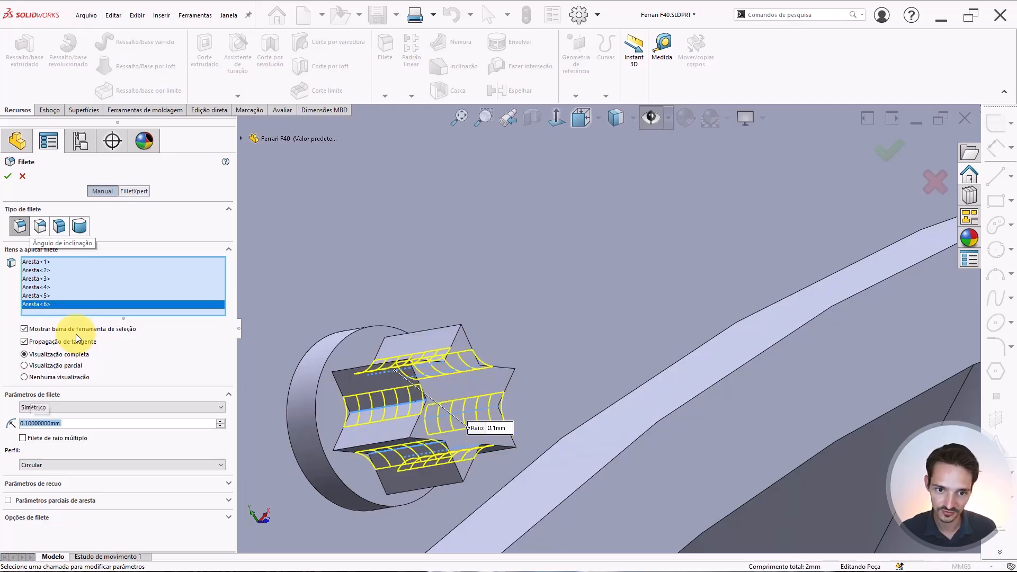
type(".15")
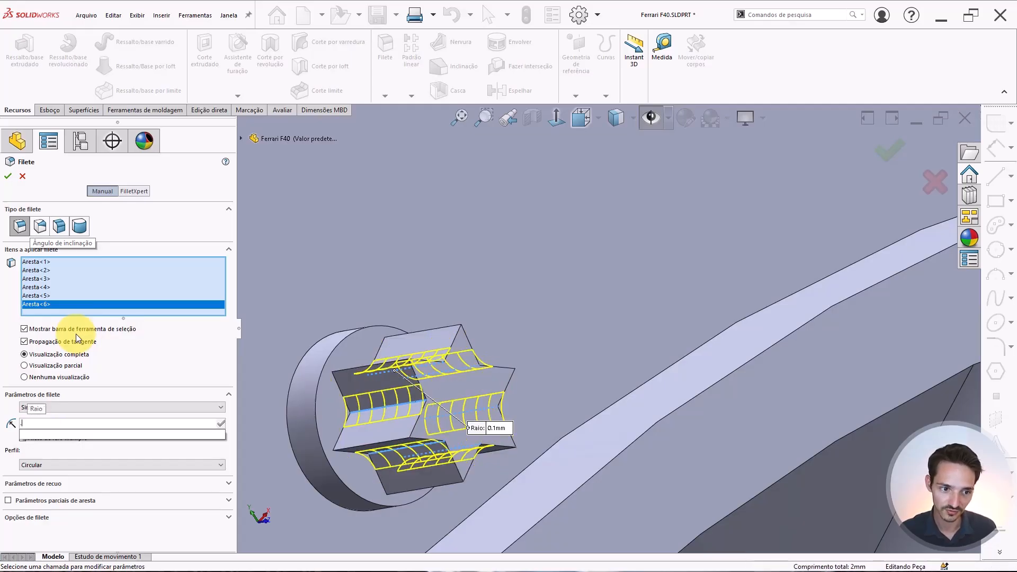
key("Return")
type(".2")
key("Return")
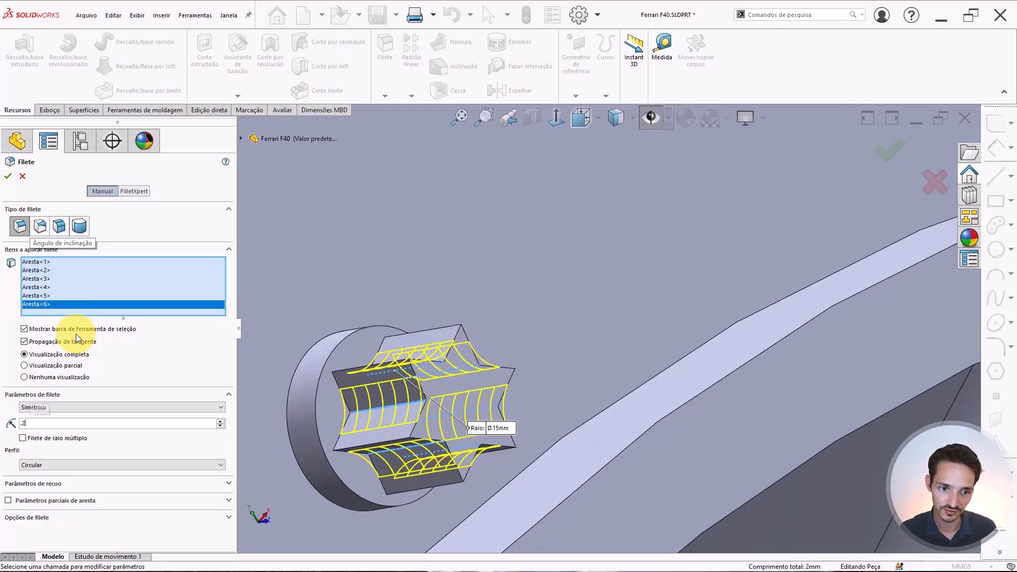
Set the star's inner edge fillet radius to 0.15 mm and finish the fillet.
type(".15")
key("Return")
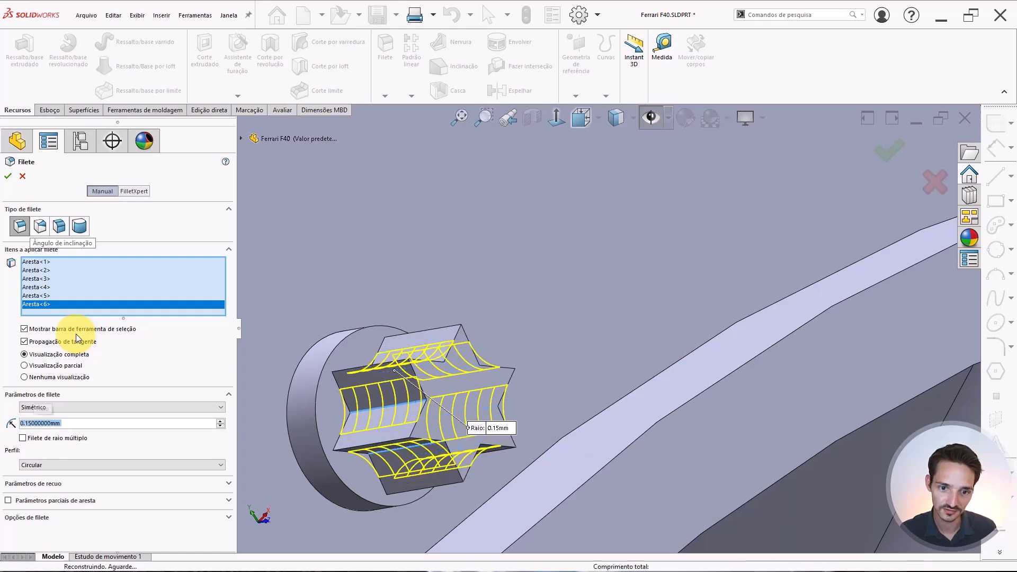
key("Return")
Sketch a circle about 0.47 mm in diameter on the bolt disc's front face, centred on the star head, and close the sketch.
scroll(455, 371, "up", 3)
middle_click(510, 370)
middle_click_drag(510, 369, 597, 331)
left_click(602, 331)
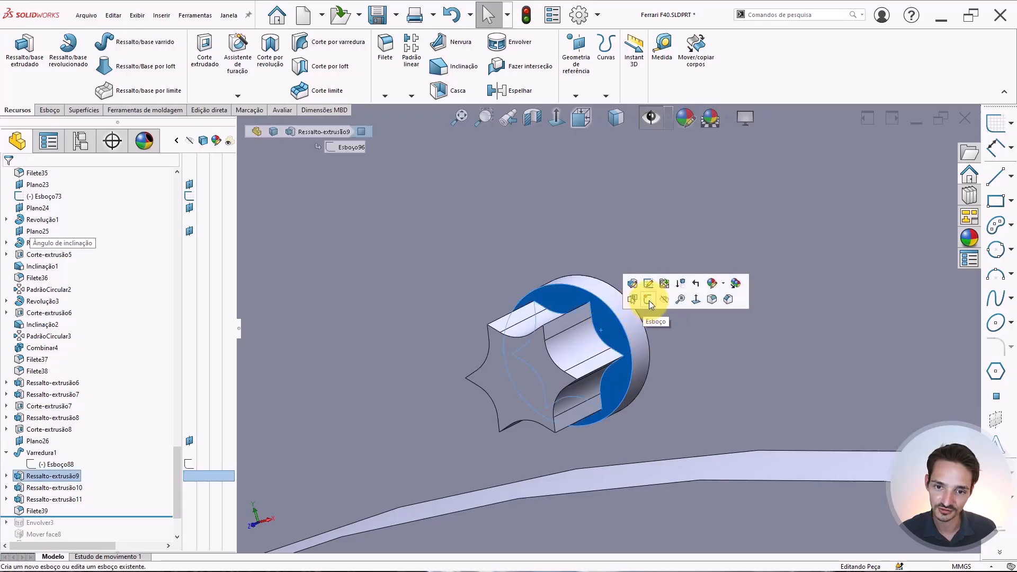
left_click(648, 300)
scroll(745, 421, "down", 2)
scroll(708, 399, "down", 5)
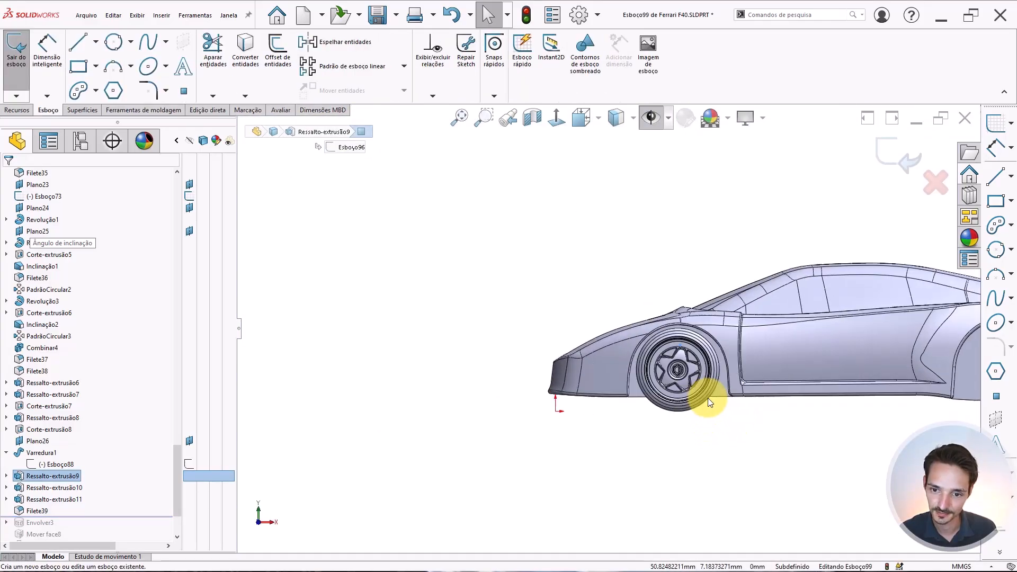
scroll(641, 332, "down", 10)
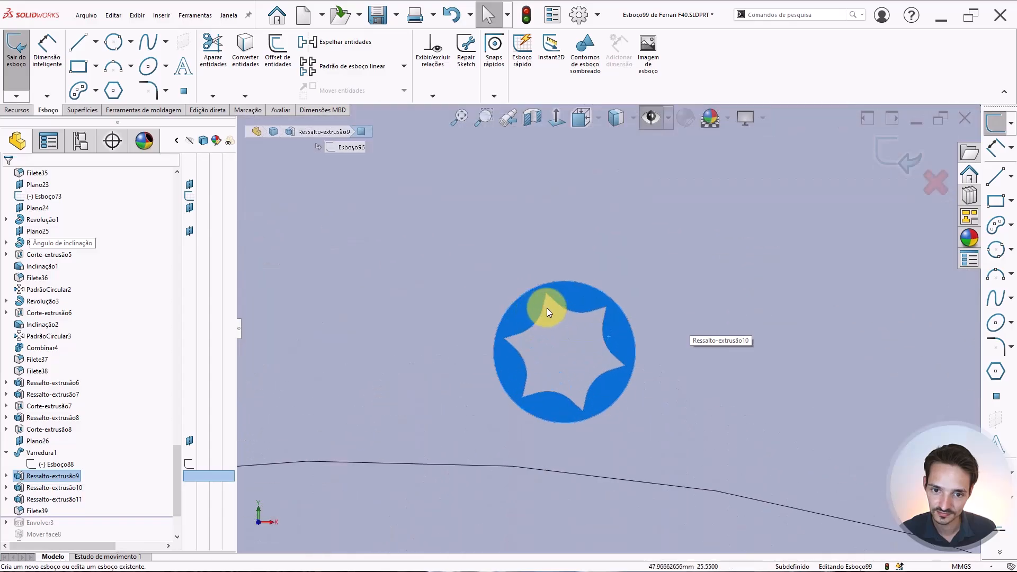
key("Escape")
right_click_drag(612, 293, 609, 357)
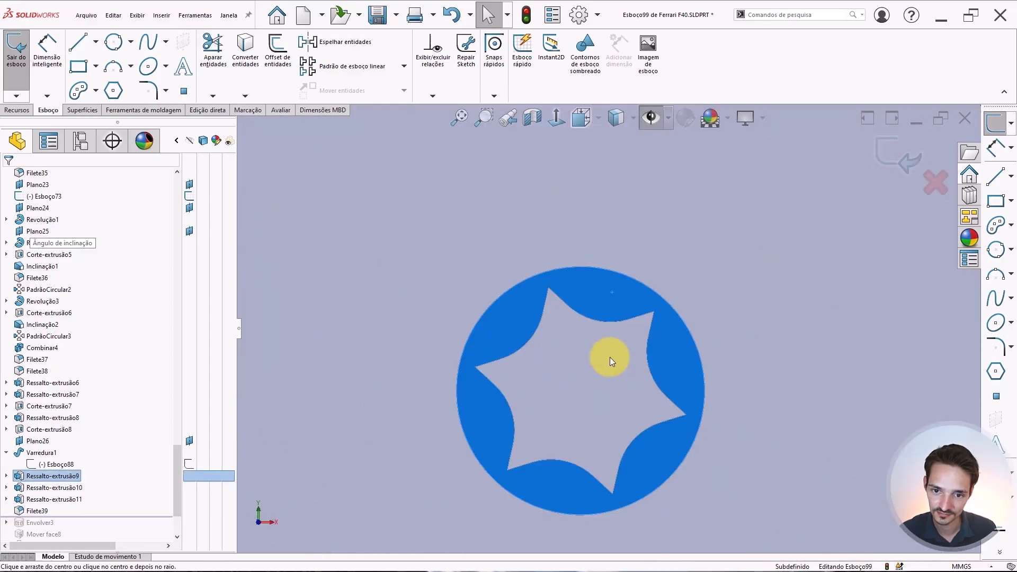
left_click(580, 390)
left_click(616, 304)
left_click(896, 151)
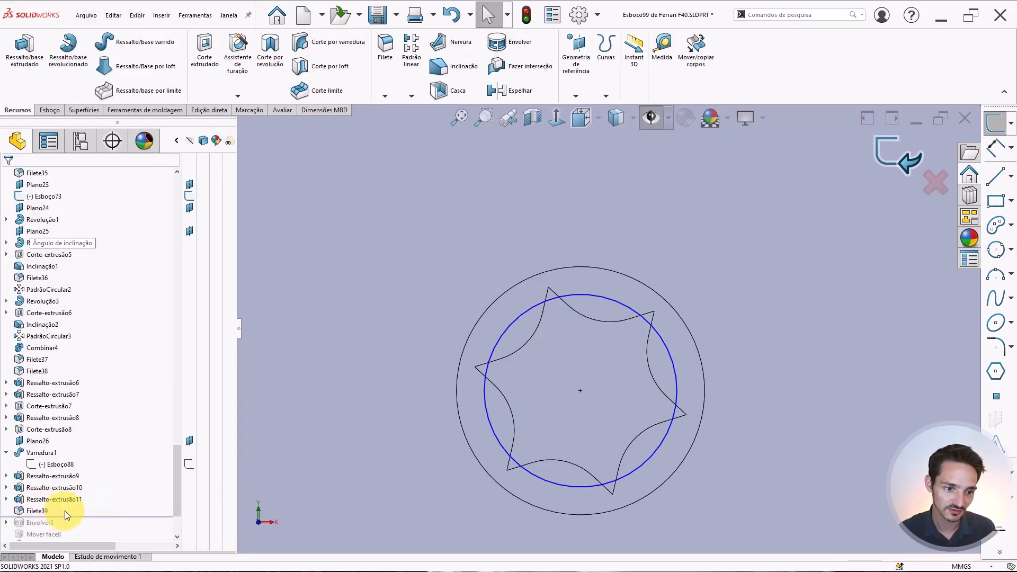
Reorder the circle sketch ahead of the two triangle extrusions, roll the model back to that point and reopen the sketch.
mouse_move(88, 492)
left_mouse_down()
mouse_move(100, 477)
mouse_move(83, 491)
left_mouse_up()
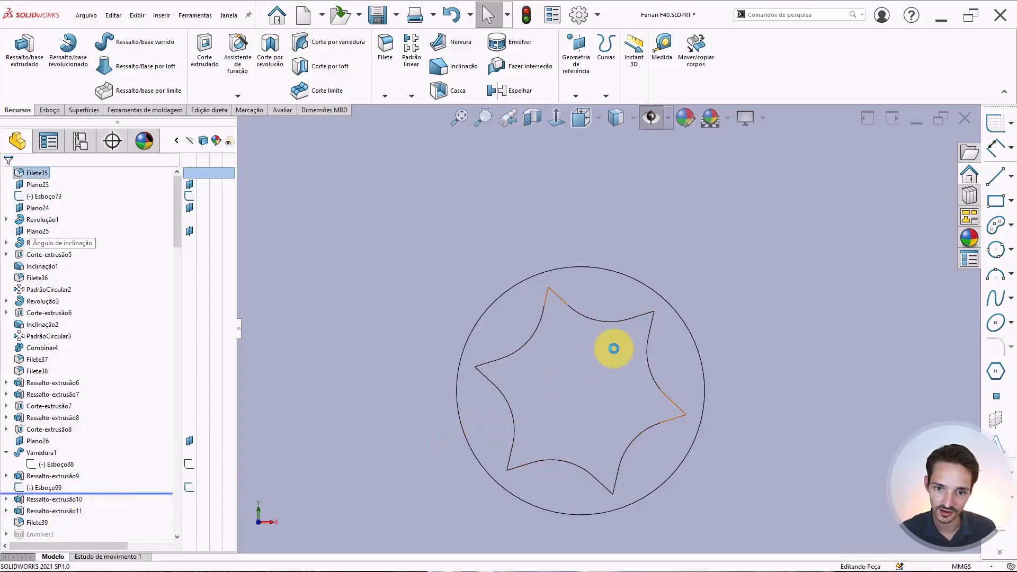
left_click(47, 487)
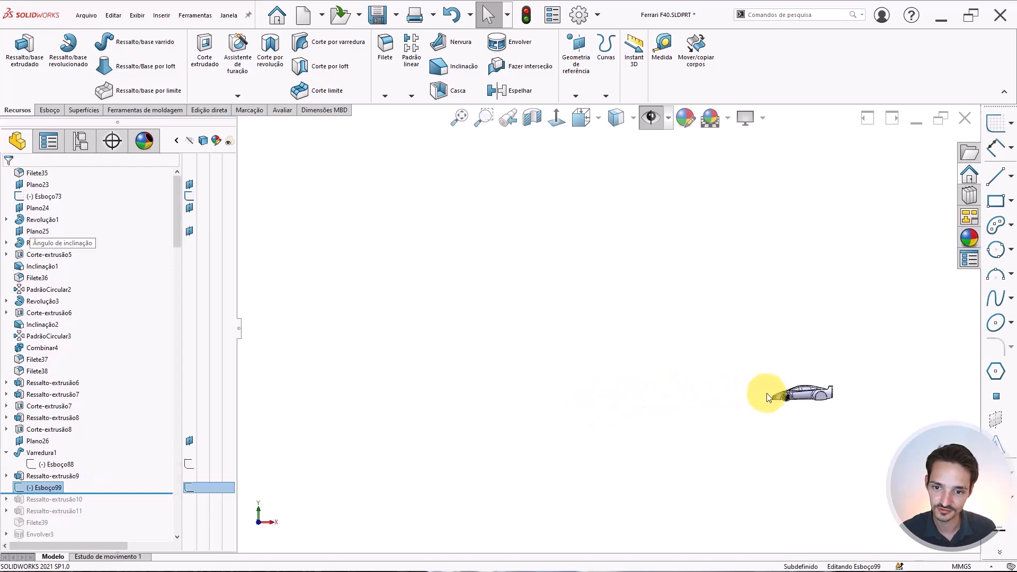
scroll(805, 365, "down", 3)
scroll(805, 366, "down", 10)
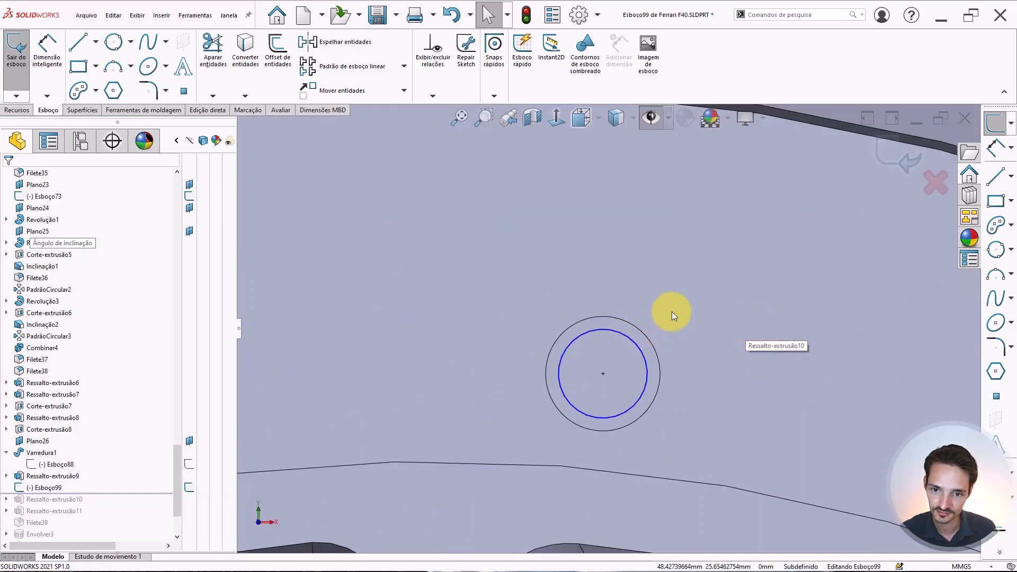
Dimension the sketched circle's diameter to 0.5 mm on the bolt disc face.
right_click_drag(672, 311, 666, 269)
left_click(628, 338)
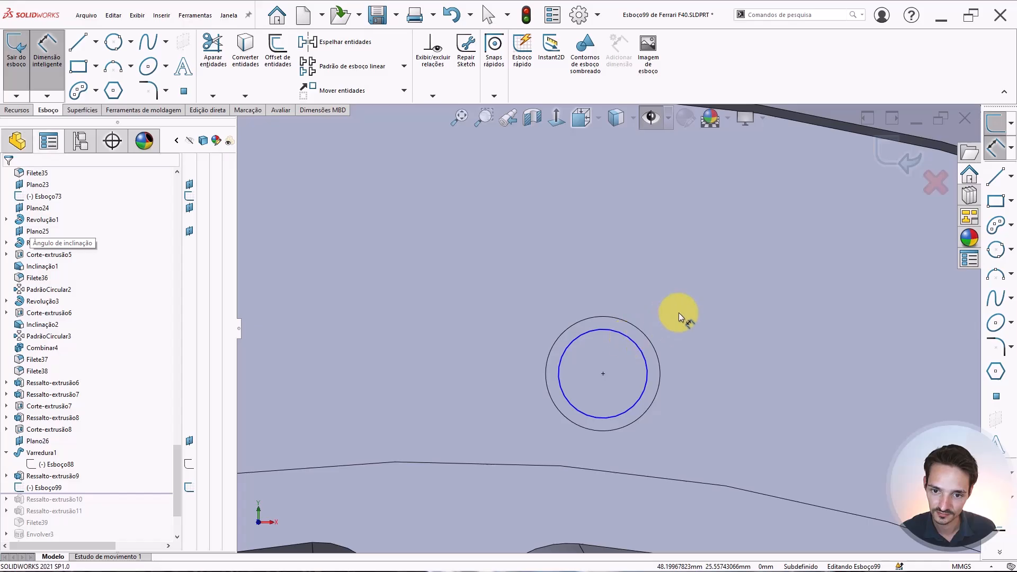
left_click(679, 314)
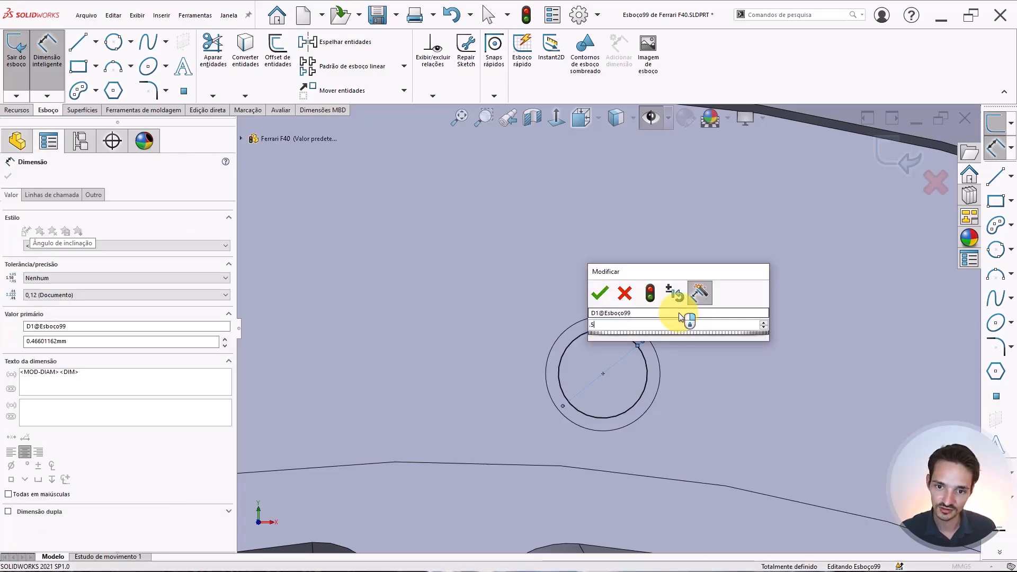
key("Return")
key("Escape")
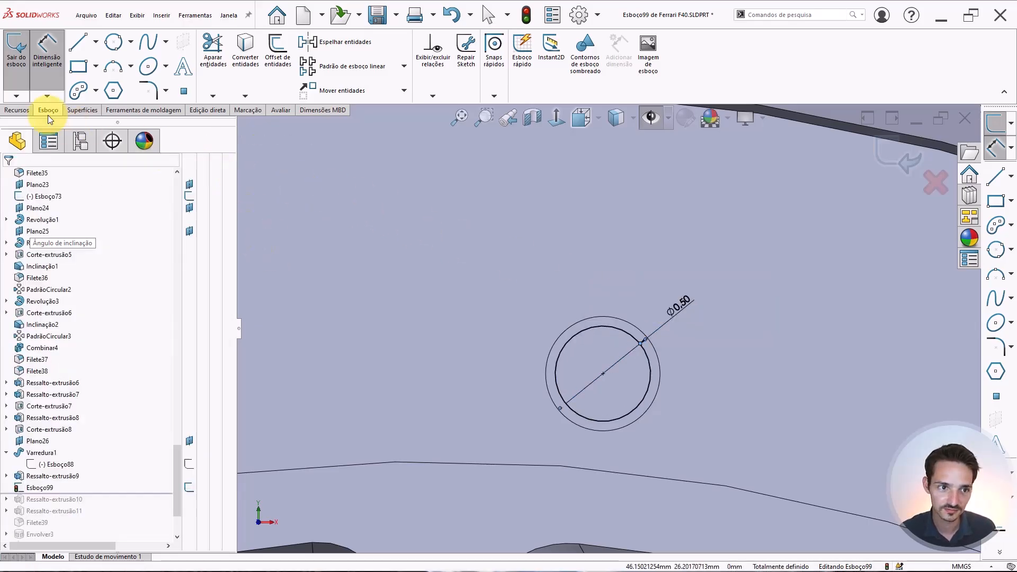
Change the sketched circle's diameter to 0.45 mm.
left_click(25, 110)
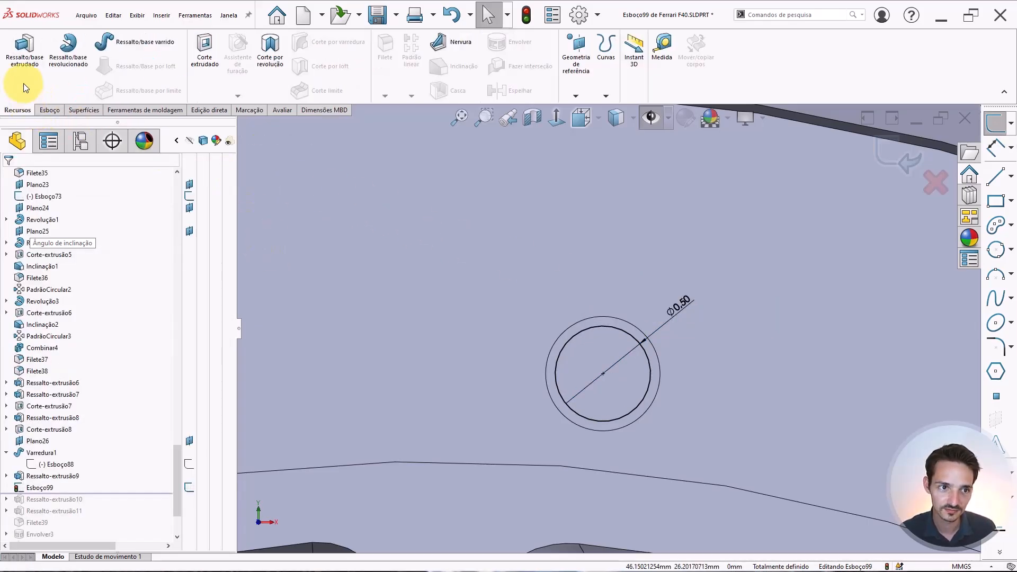
double_click(684, 310)
type("0.8")
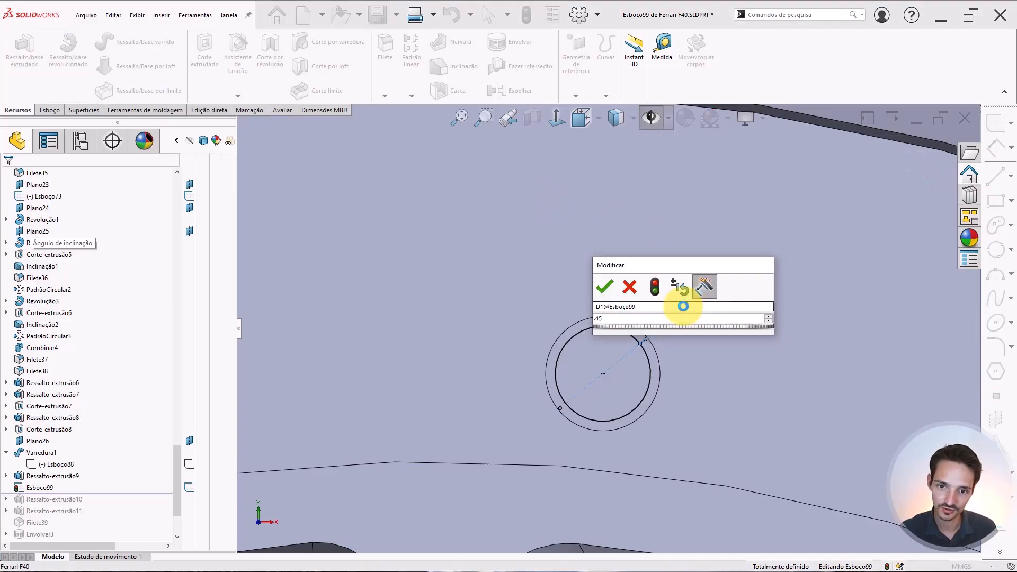
Set the diameter of the circle sketched on the small round boss of the wheel to 0.45 mm.
key("Return")
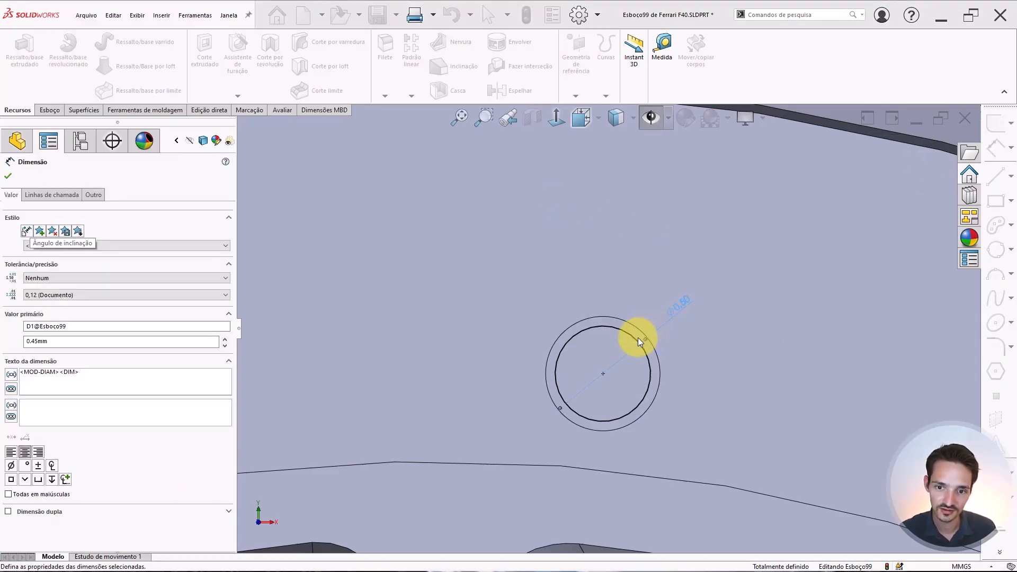
key("Escape")
Start a boss extrusion of the 0.45 mm circle outward from the wheel with a depth of 0.3 mm.
left_click(25, 45)
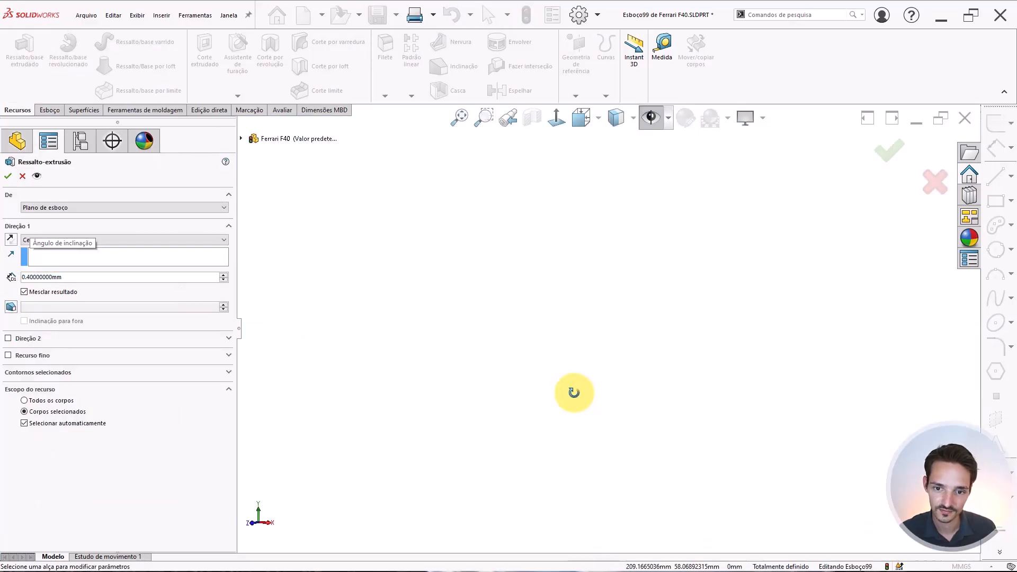
scroll(552, 419, "up", 10)
scroll(395, 376, "down", 5)
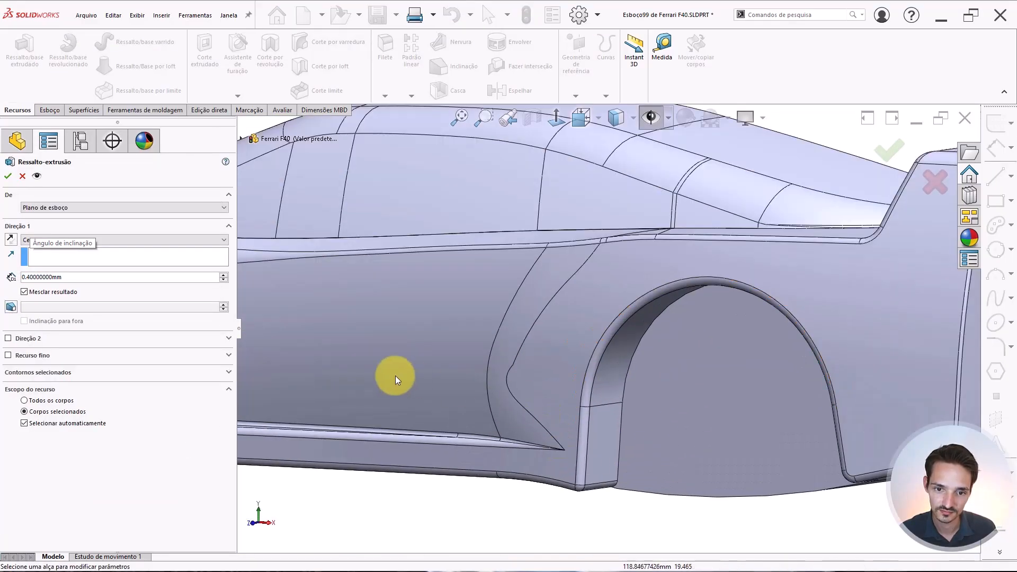
scroll(363, 352, "up", 3)
scroll(441, 259, "down", 5)
scroll(440, 259, "down", 8)
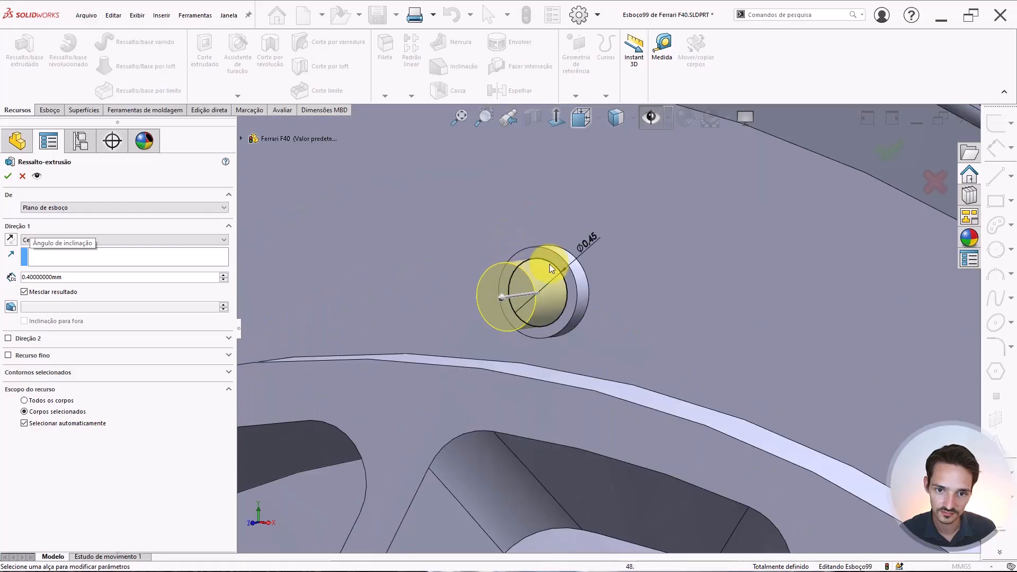
middle_click_drag(595, 318, 490, 445)
scroll(490, 445, "down", 5)
scroll(542, 271, "down", 6)
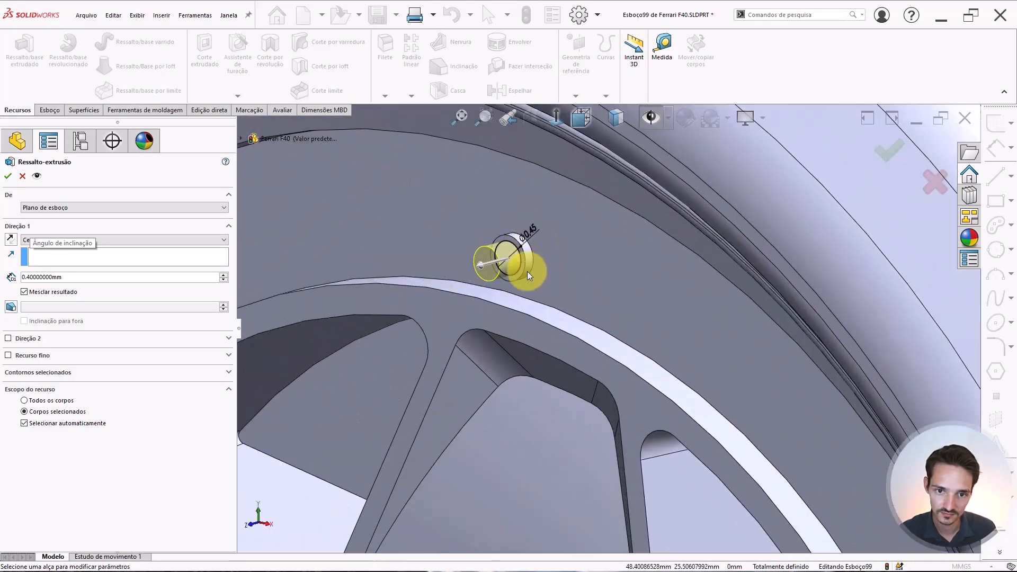
middle_click_drag(527, 271, 519, 333)
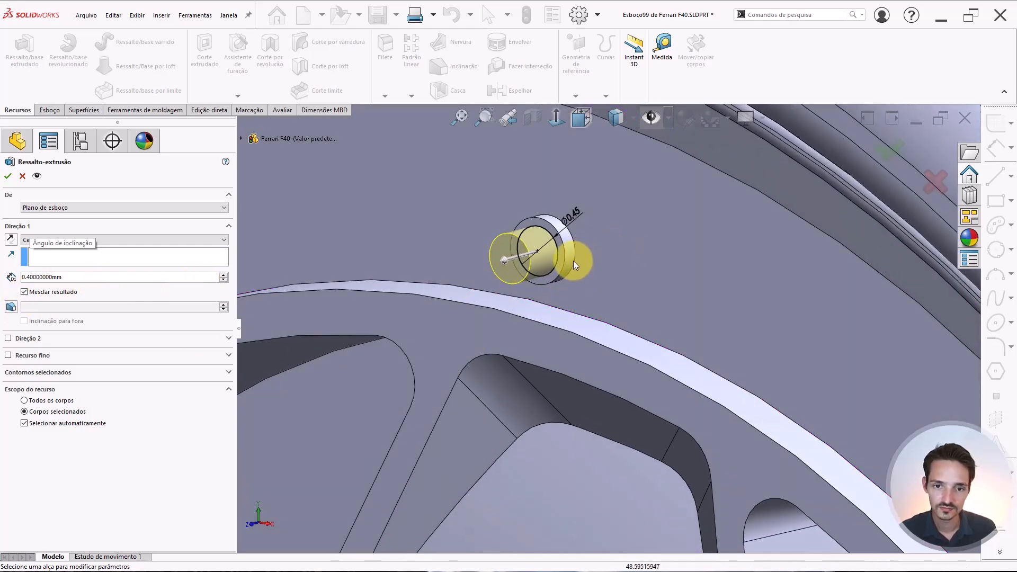
middle_click_drag(573, 261, 561, 265)
left_click_drag(63, 277, 2, 262)
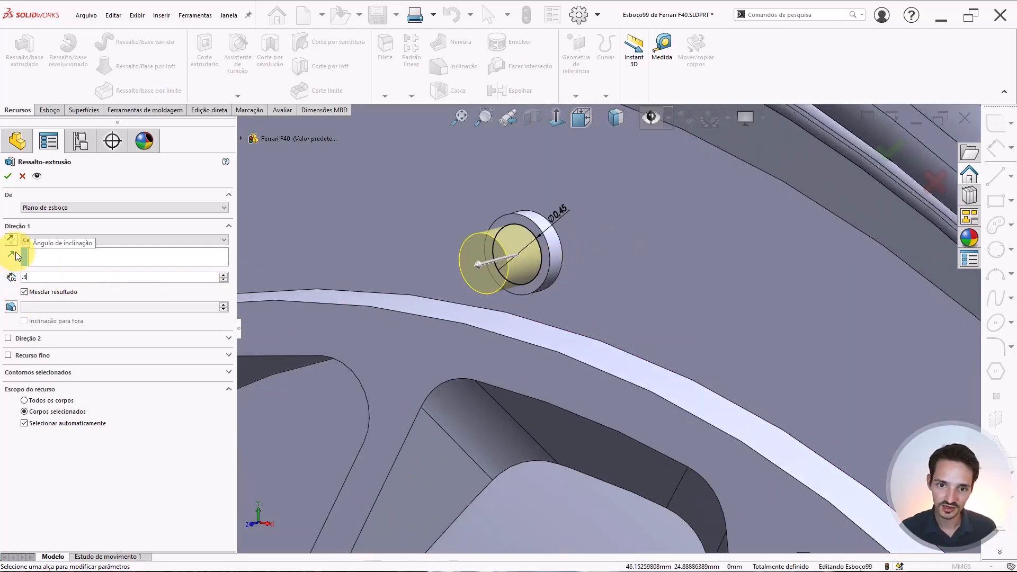
key("Return")
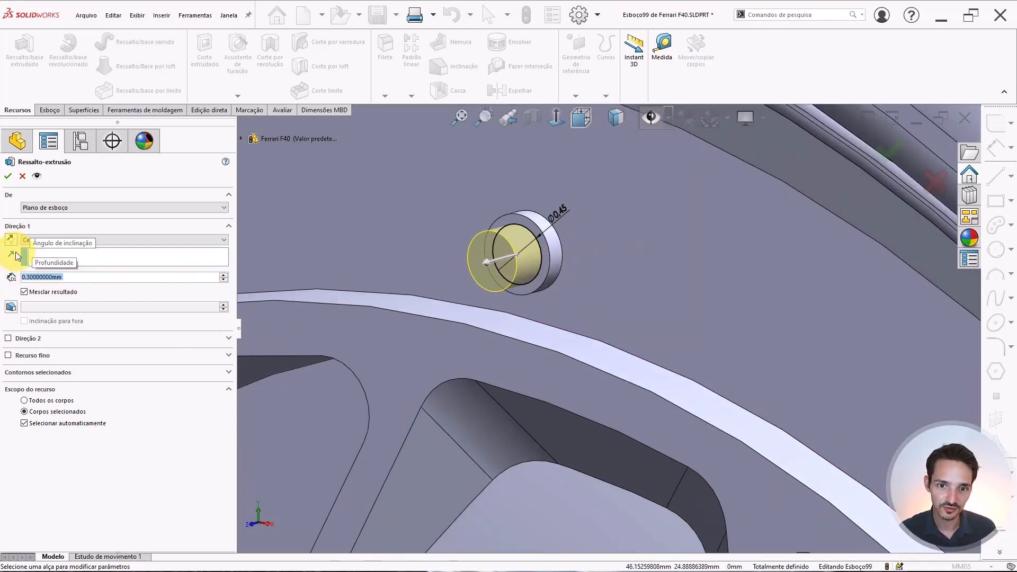
Turn off automatic body selection, restrict the merge to the small round boss body, and finish the extrusion.
left_click(46, 425)
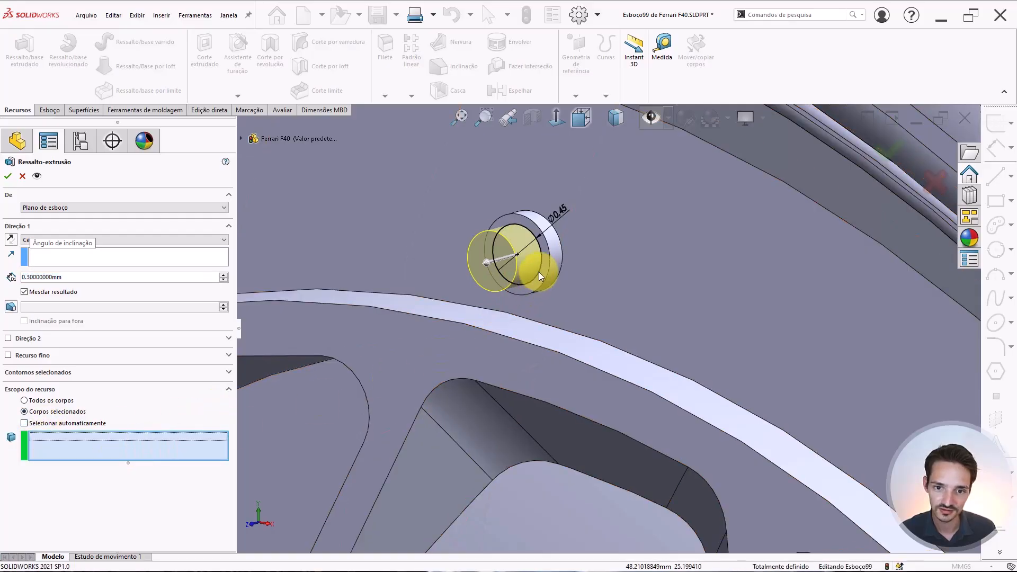
left_click(555, 262)
right_click(501, 283)
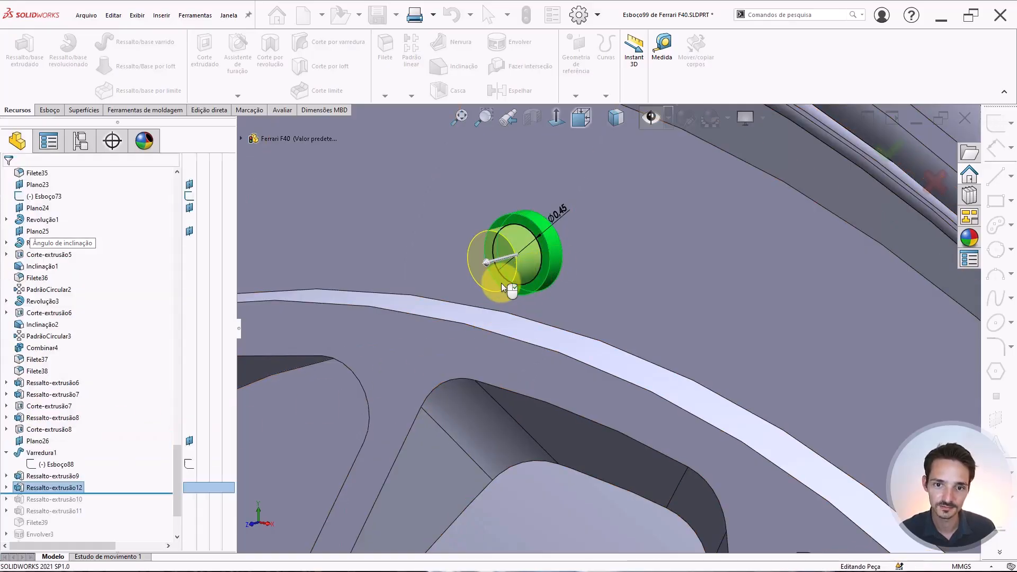
Fillet the outer circular edge of the new small cylinder with a radius of 0.22 mm.
scroll(501, 283, "down", 10)
scroll(501, 280, "down", 2)
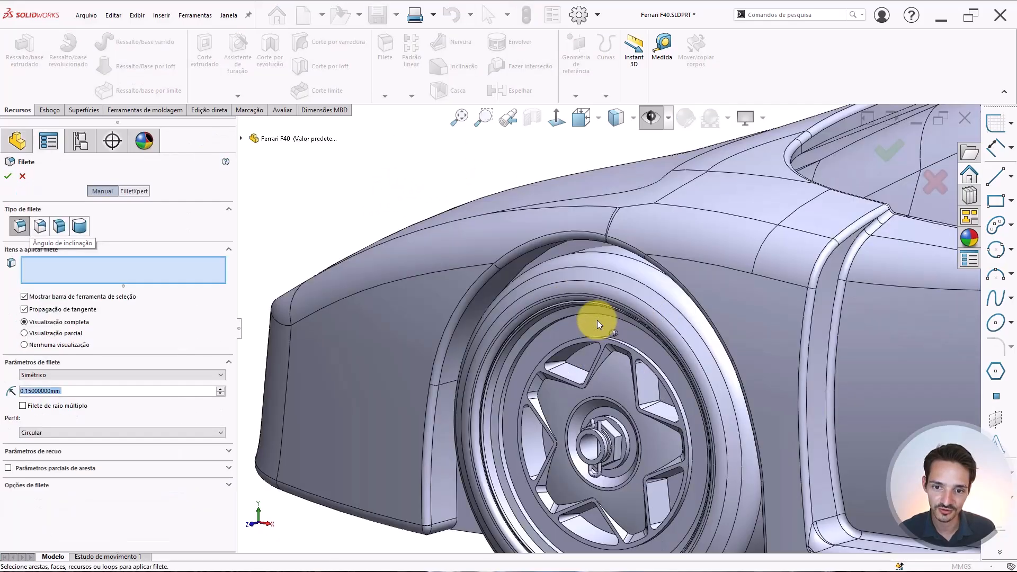
scroll(631, 341, "up", 8)
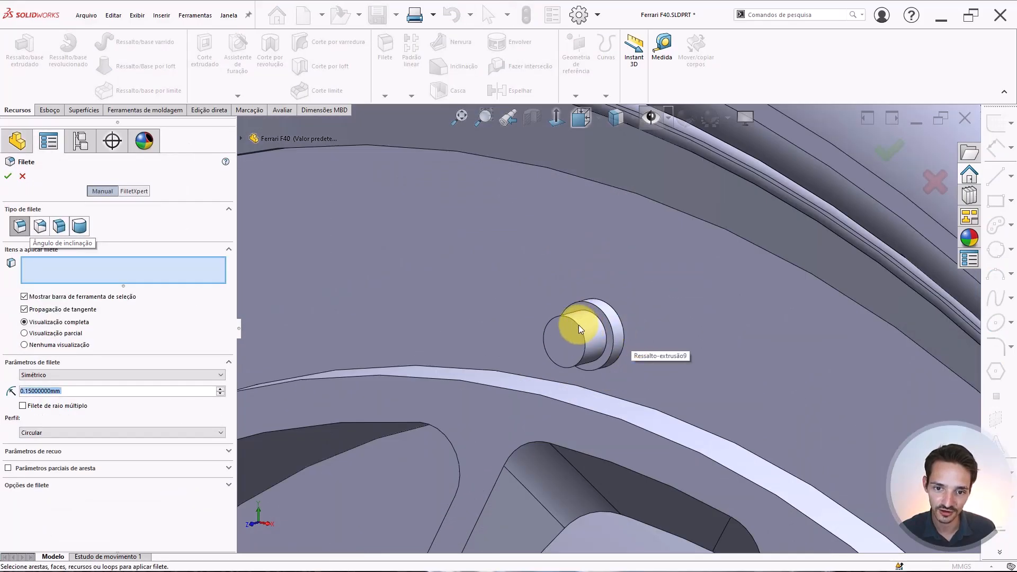
left_click(578, 325)
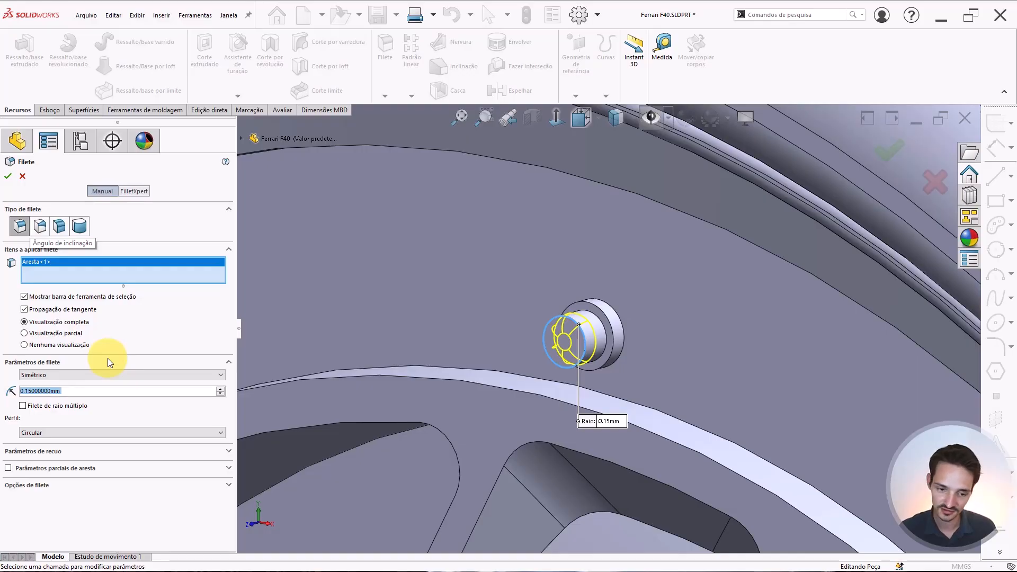
type("0.22")
key("Return")
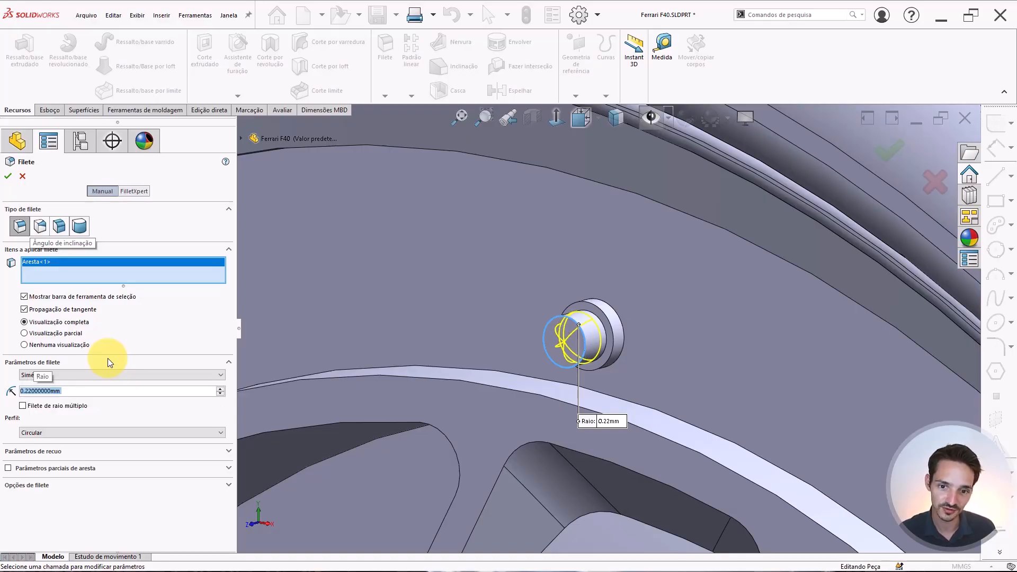
scroll(628, 320, "up", 3)
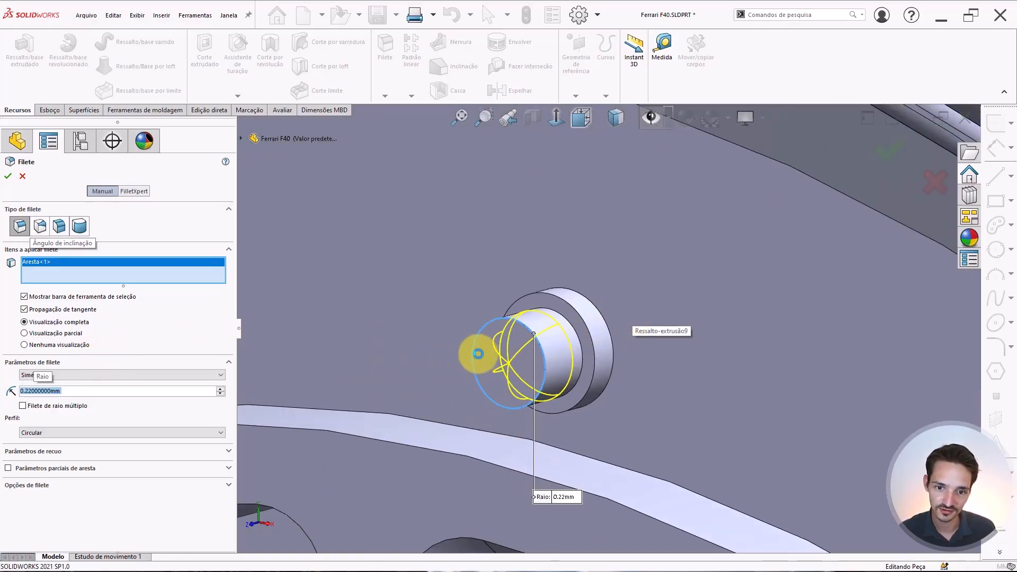
right_click(551, 348)
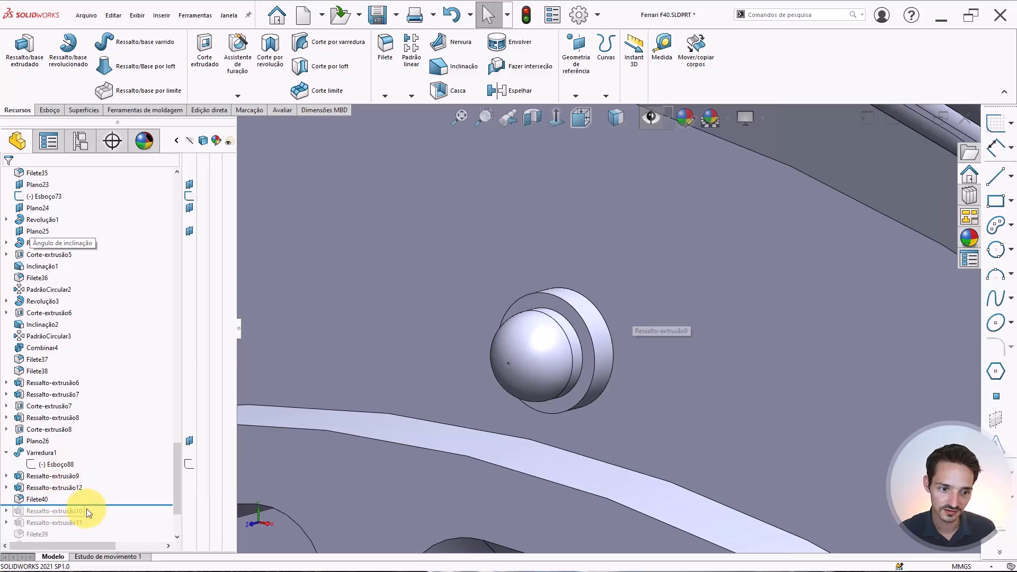
Roll the model forward to include Ressalto-extrusão10 and Ressalto-extrusão11, and reveal the sketch under Ressalto-extrusão11.
left_click_drag(105, 504, 97, 527)
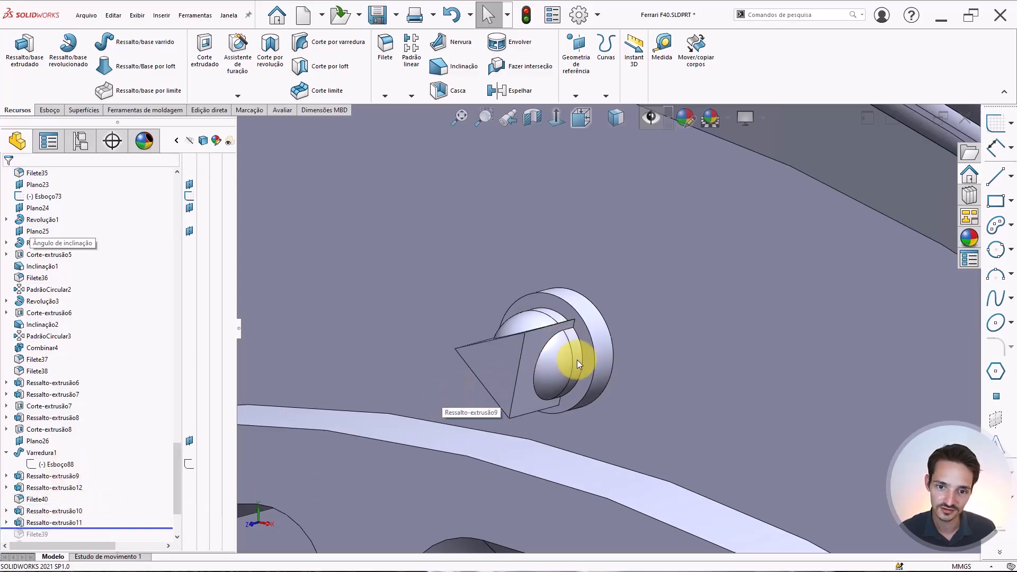
middle_click_drag(577, 360, 583, 355)
left_click(66, 522)
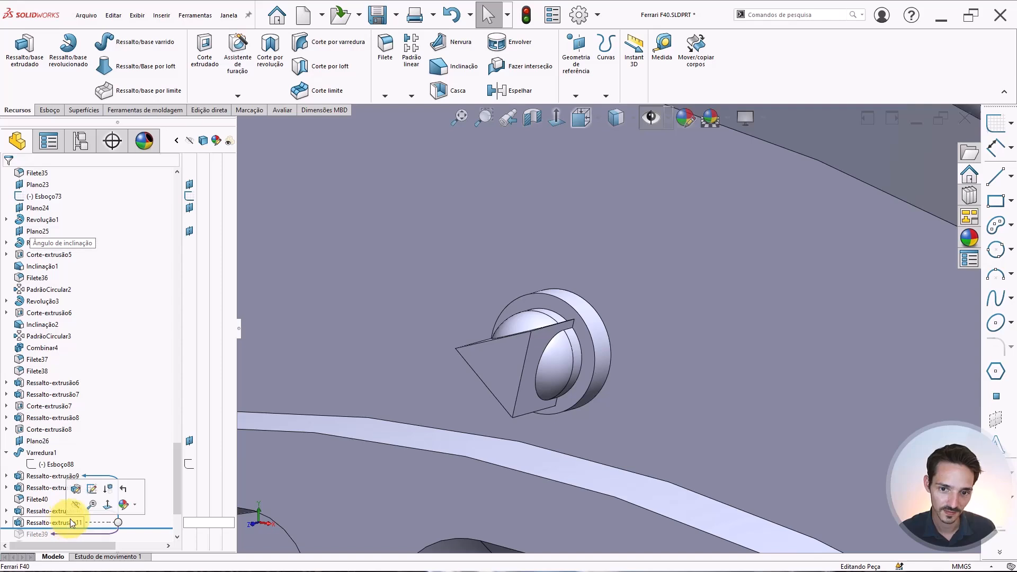
left_click(39, 510, "ctrl")
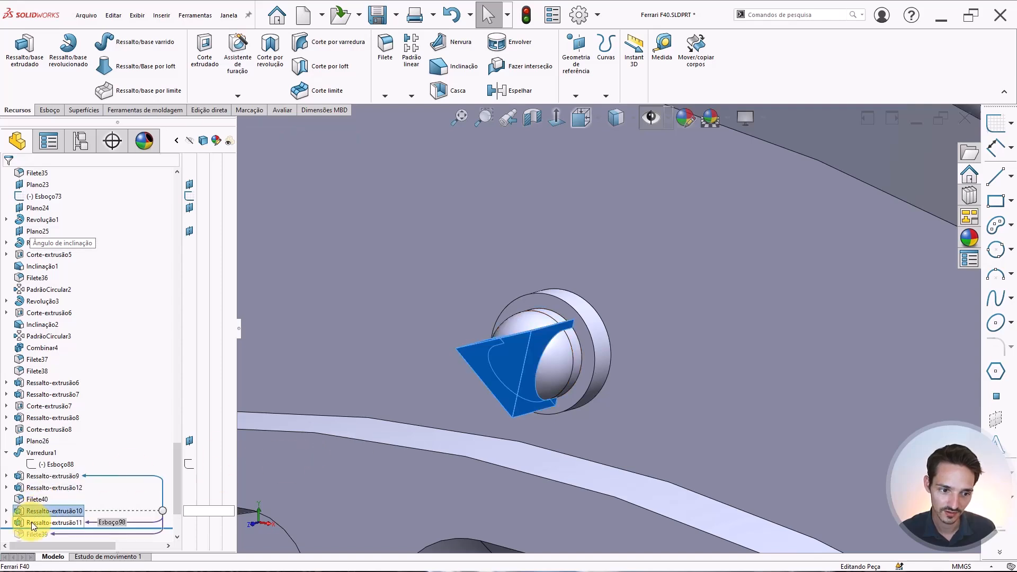
left_click(7, 524)
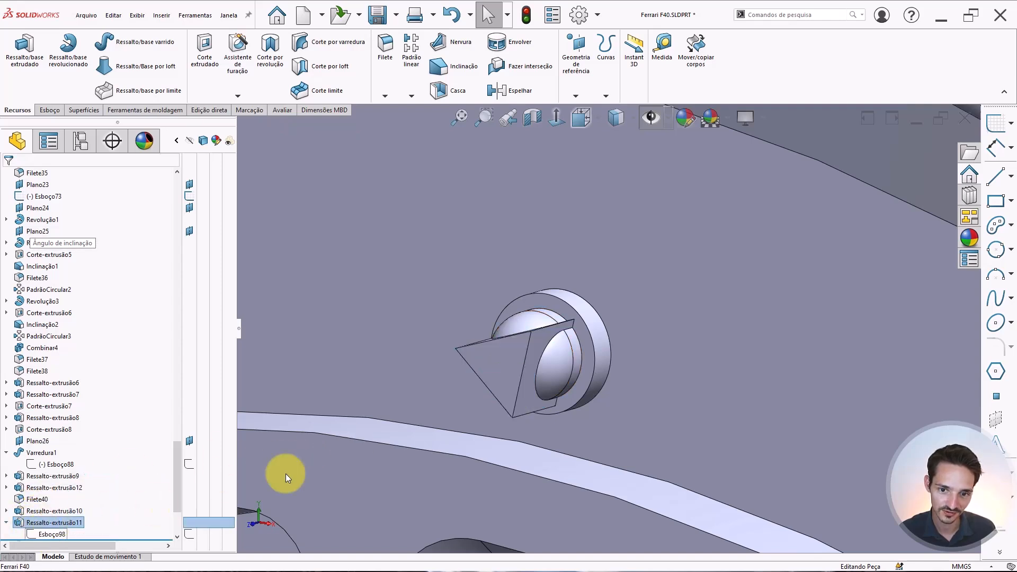
scroll(590, 344, "up", 10)
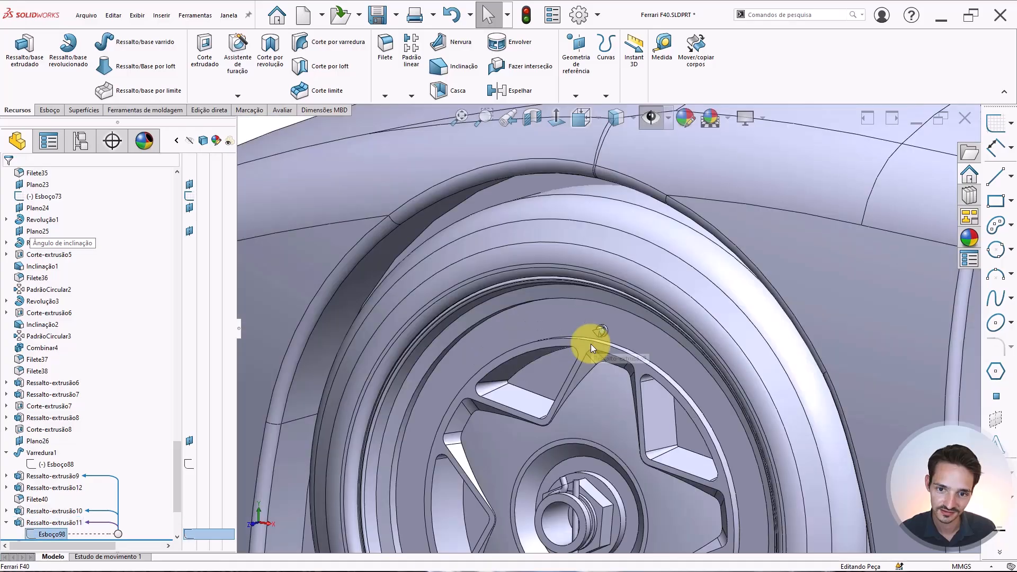
scroll(603, 296, "down", 10)
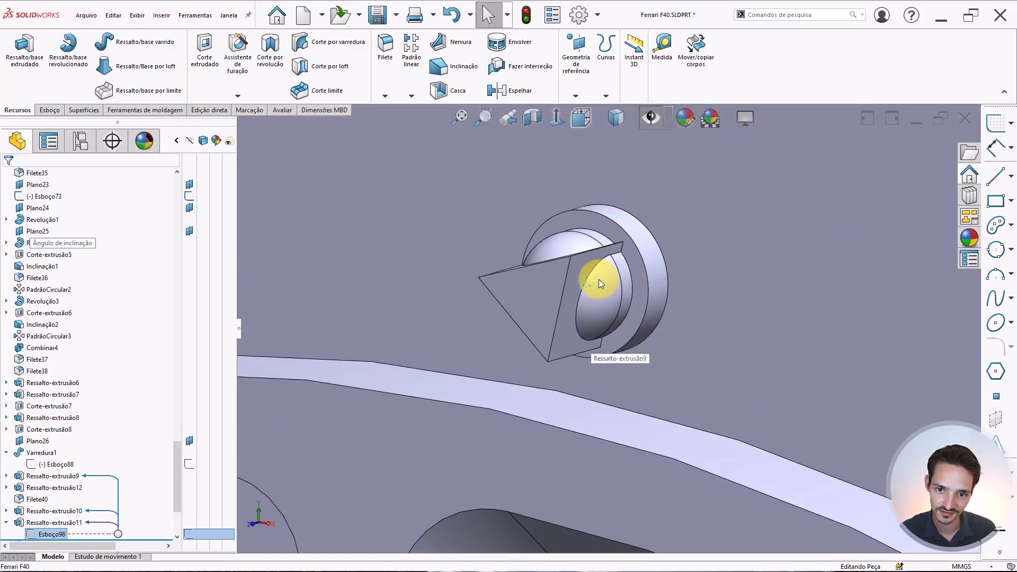
Open Esboço98 of Ressalto-extrusão11 for editing, viewed straight on at the small triangle.
left_click(53, 525)
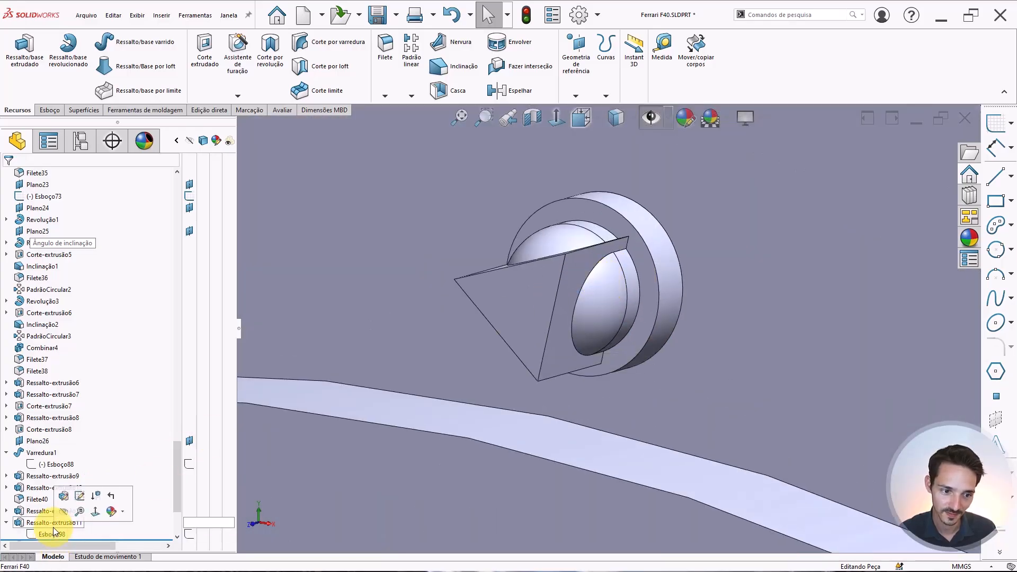
left_click(43, 533)
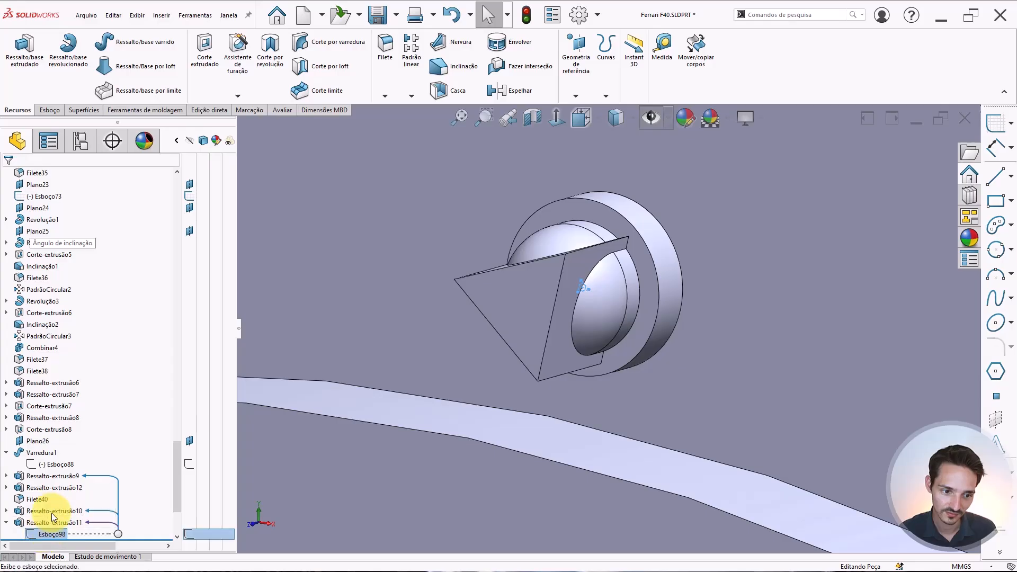
left_click(43, 535)
double_click(43, 523)
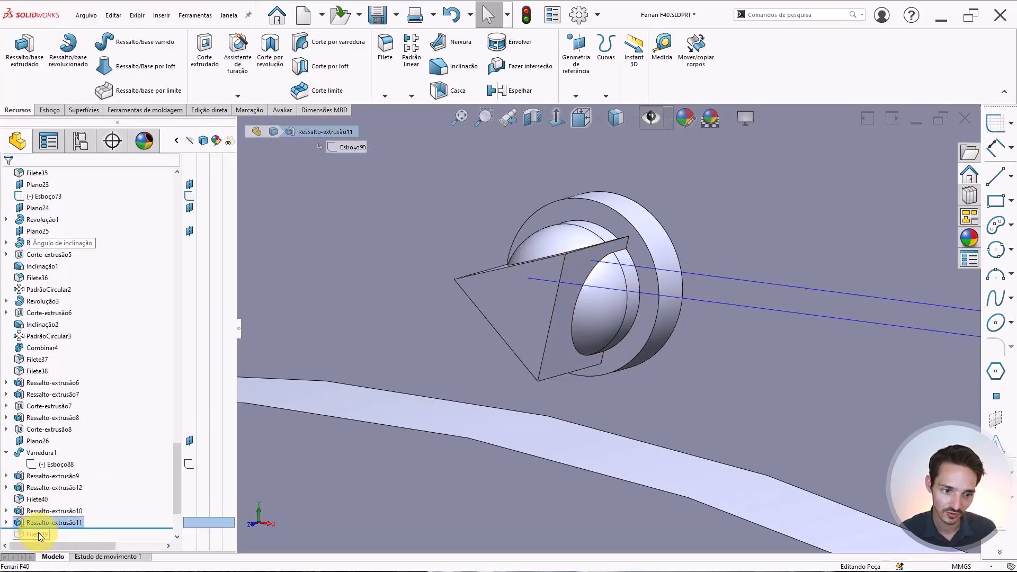
left_click(10, 523)
left_click(7, 524)
left_click(46, 534)
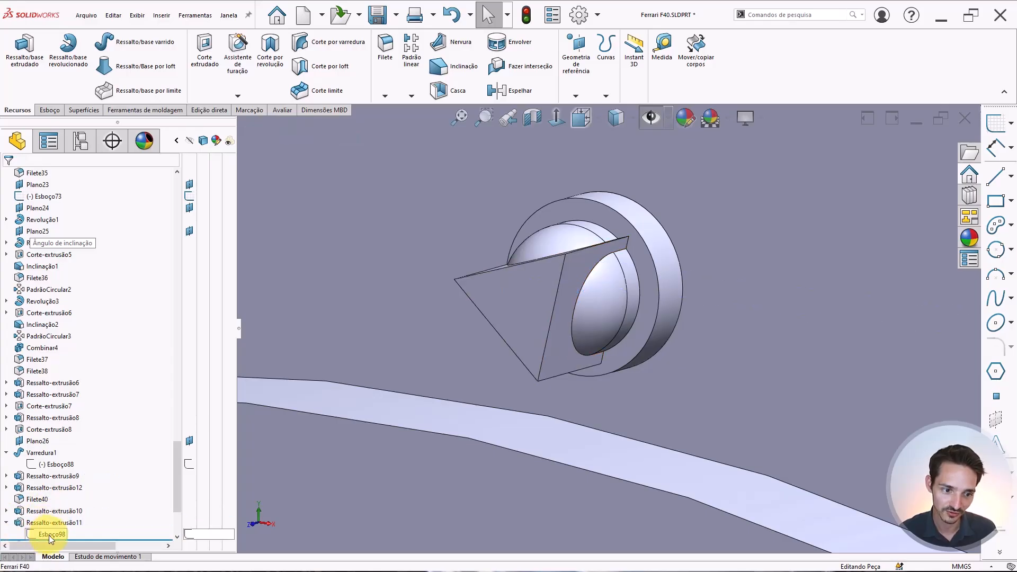
left_click(624, 238)
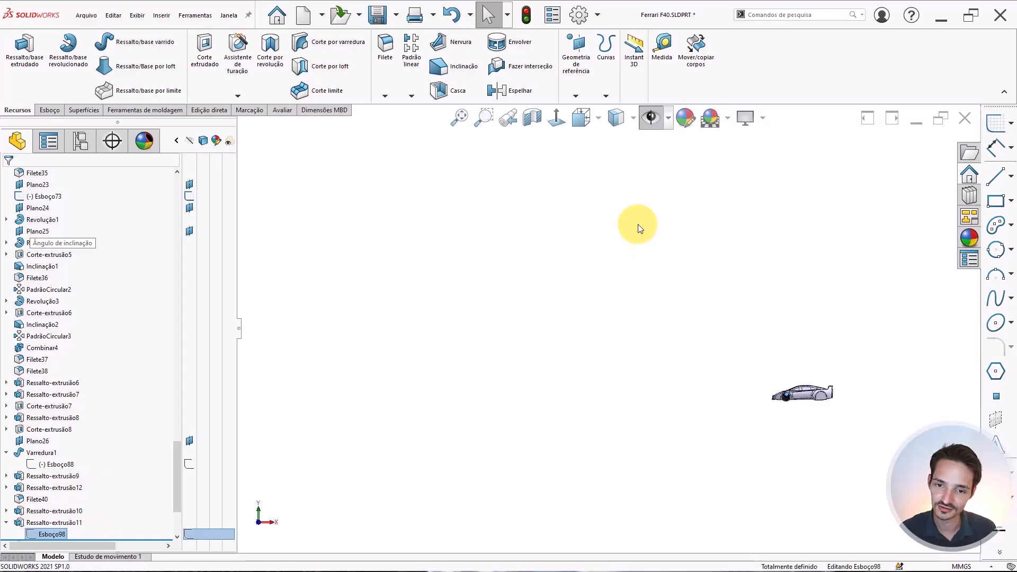
scroll(756, 377, "down", 15)
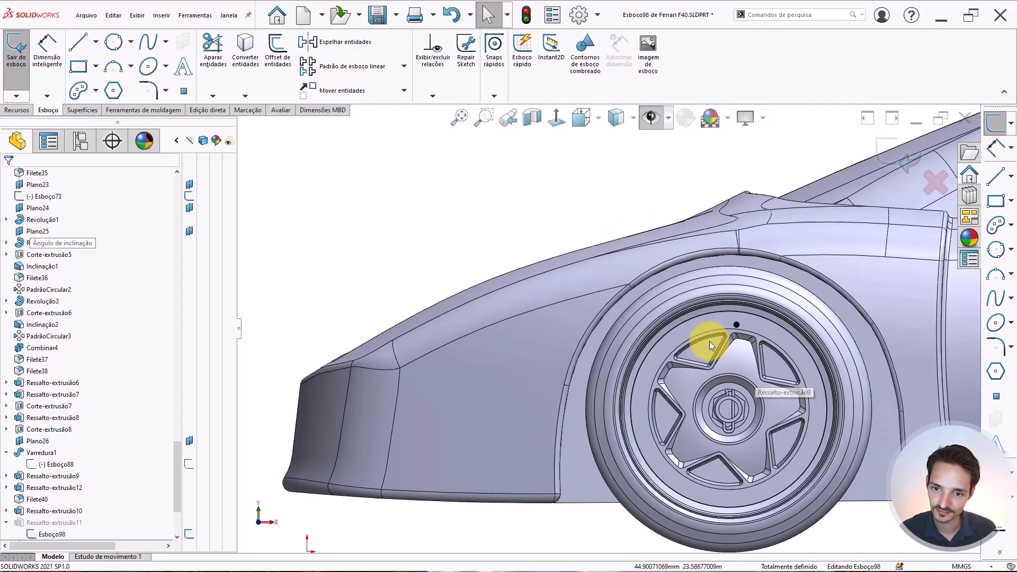
scroll(630, 339, "down", 8)
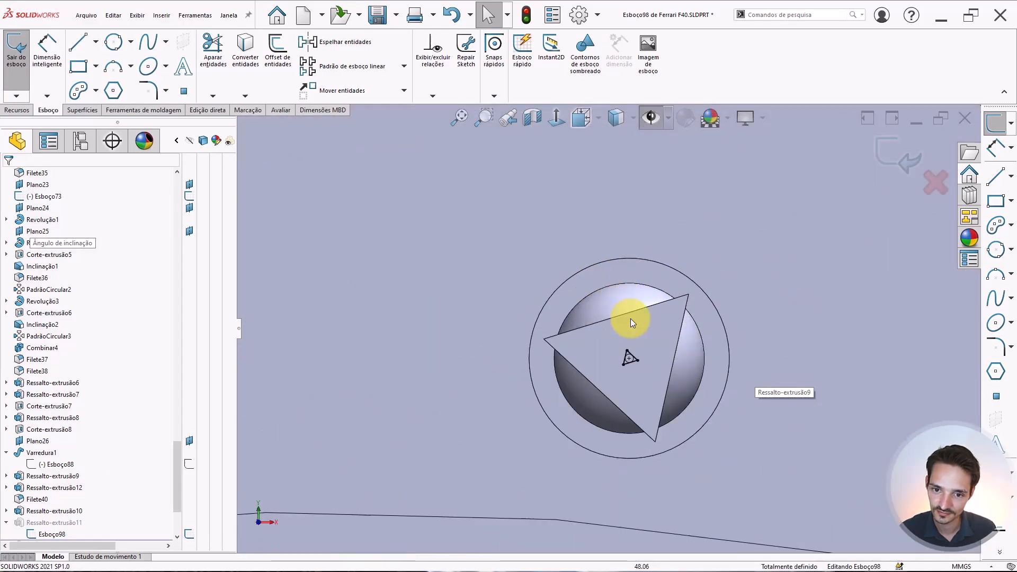
Delete the parallel and equal-length relations that tie the small triangle's lower side to the larger triangle's edge.
left_click(631, 353)
scroll(630, 357, "down", 5)
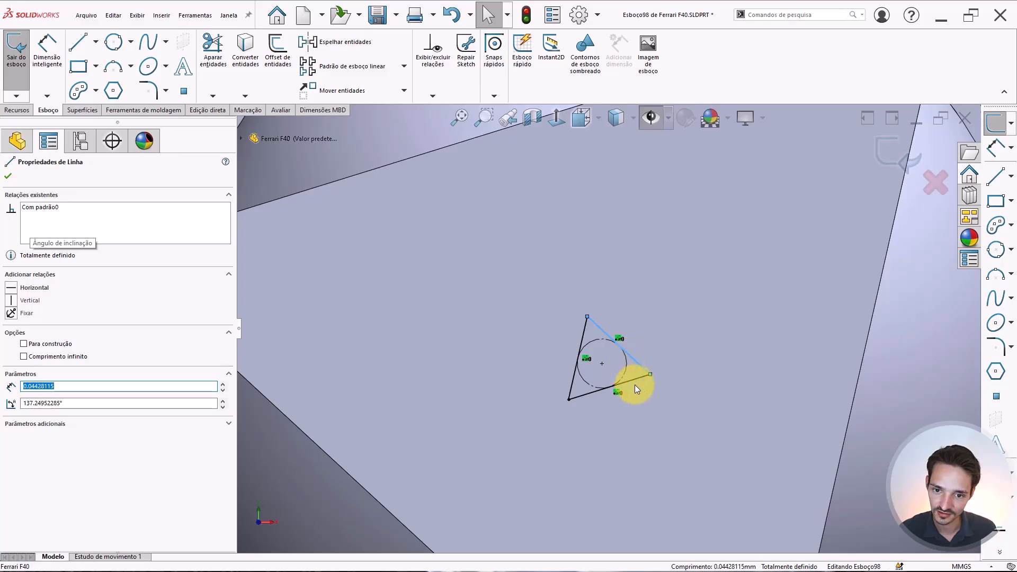
left_click(638, 382)
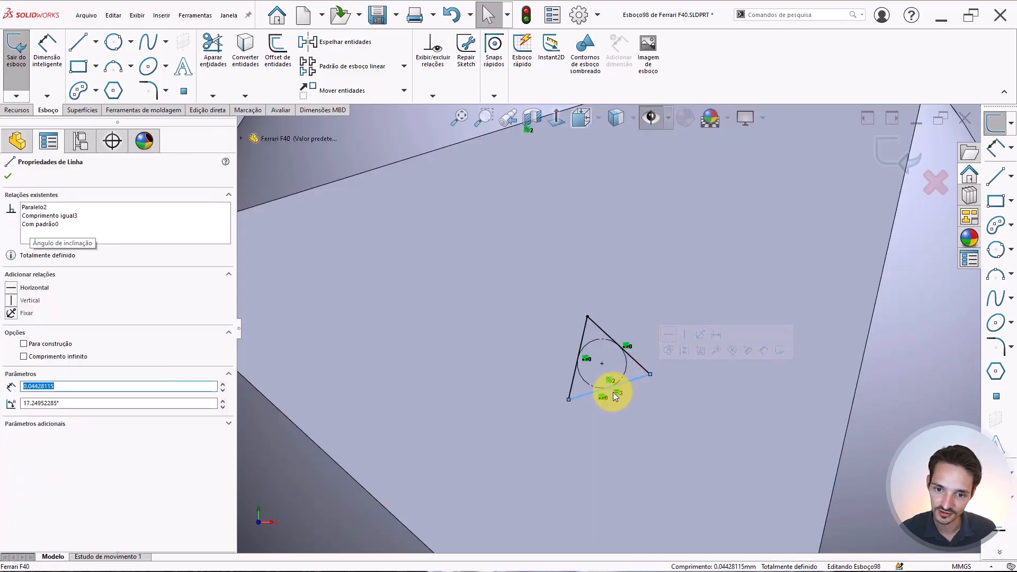
left_click(614, 397)
scroll(629, 388, "up", 8)
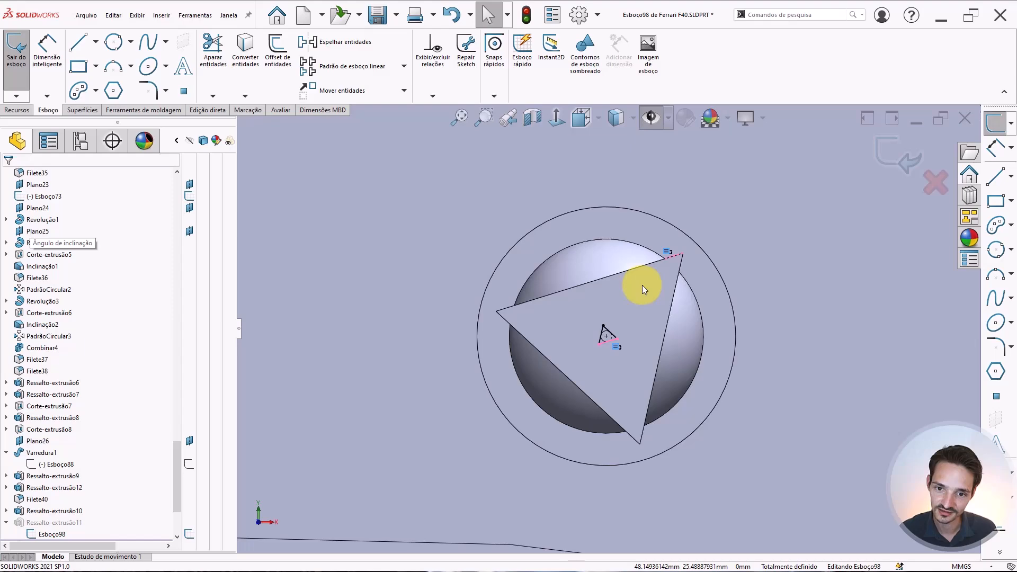
scroll(639, 294, "down", 10)
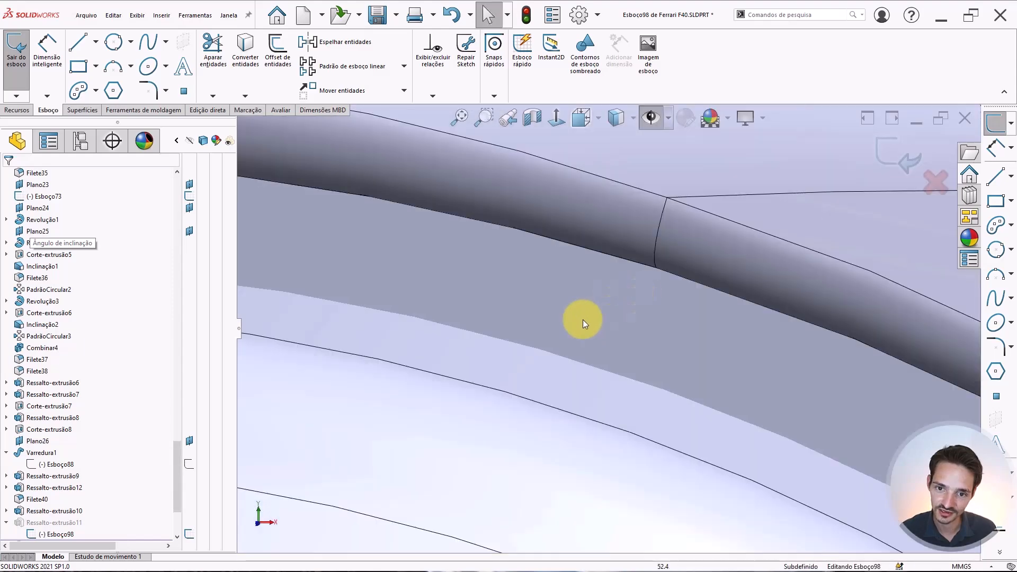
scroll(498, 392, "up", 10)
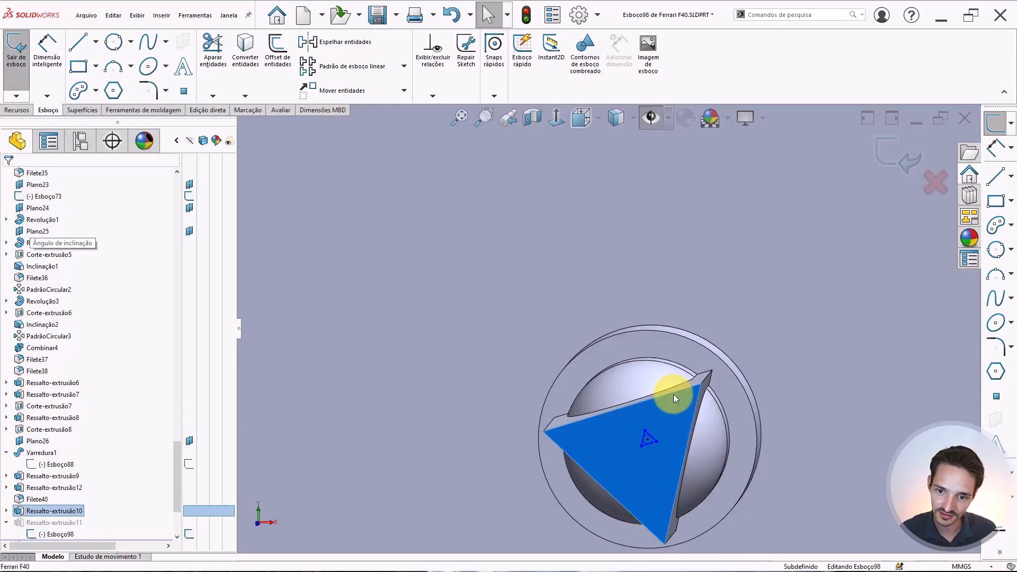
scroll(651, 432, "down", 4)
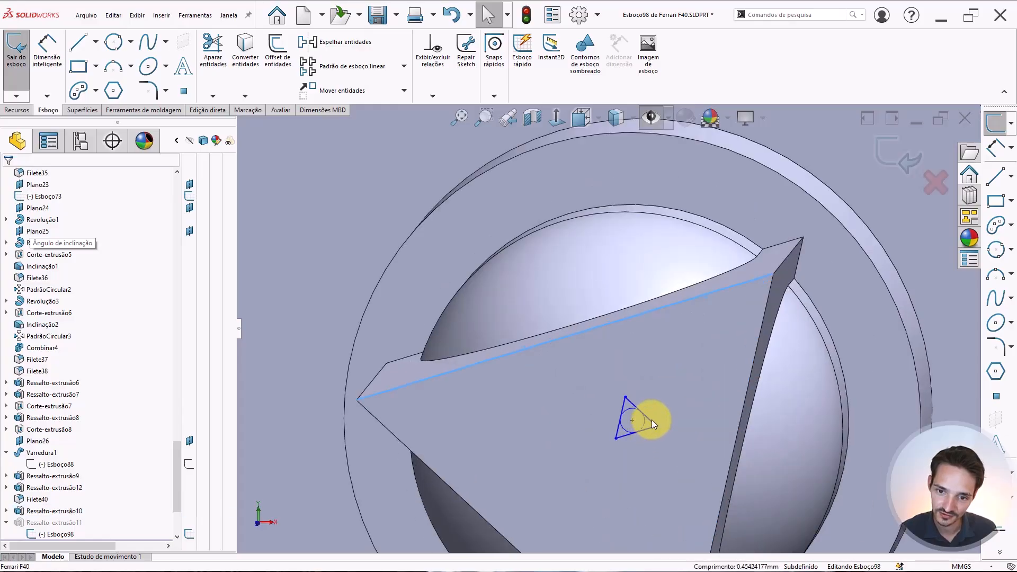
Make the small triangle's lower side parallel and equal in length to the larger triangle's upper edge, and close the sketch.
left_click(652, 420, "ctrl")
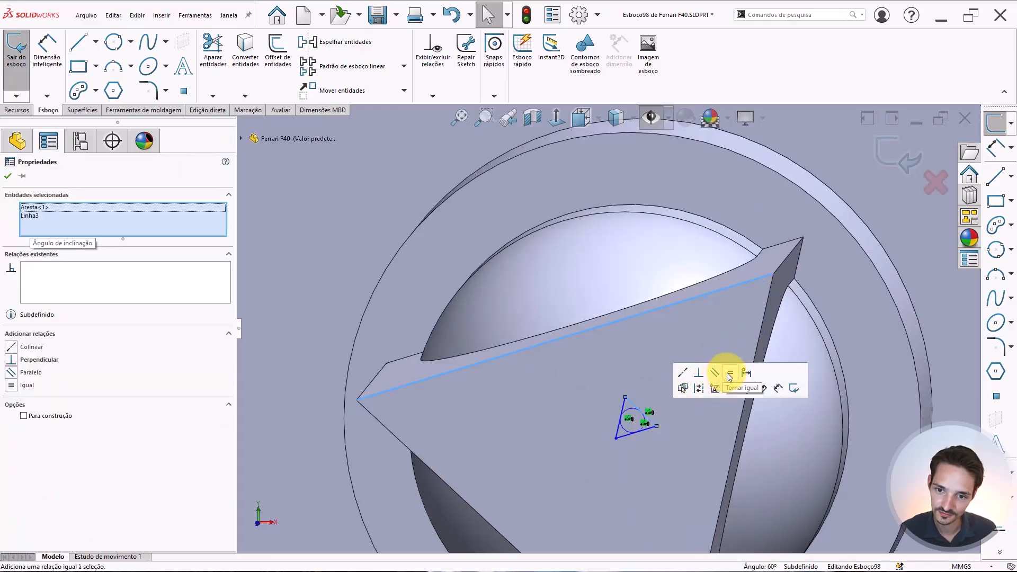
left_click(715, 372)
scroll(664, 308, "up", 5)
left_click(901, 147)
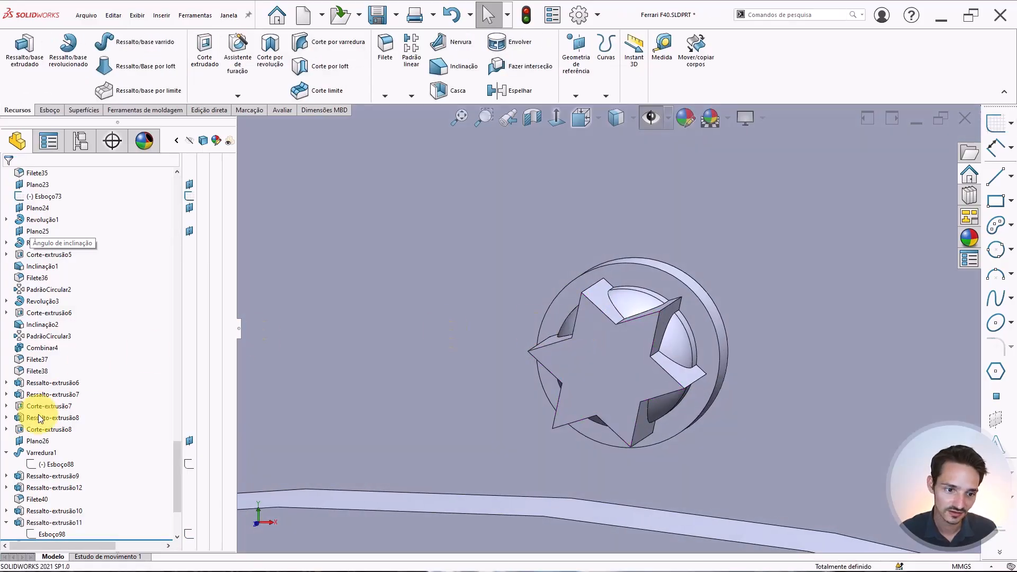
Roll the model forward to include Filete39.
scroll(58, 431, "down", 3)
left_click_drag(96, 440, 97, 447)
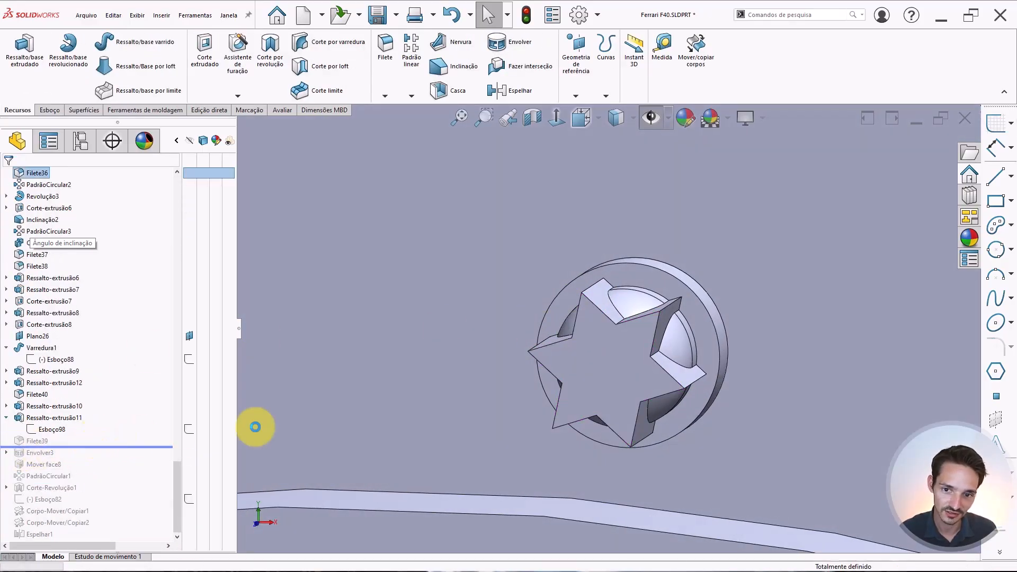
mouse_move(624, 342)
middle_mouse_down()
mouse_move(567, 413)
mouse_move(593, 363)
mouse_move(566, 320)
mouse_move(574, 345)
mouse_move(623, 345)
middle_mouse_up()
left_click(623, 344)
key("Escape")
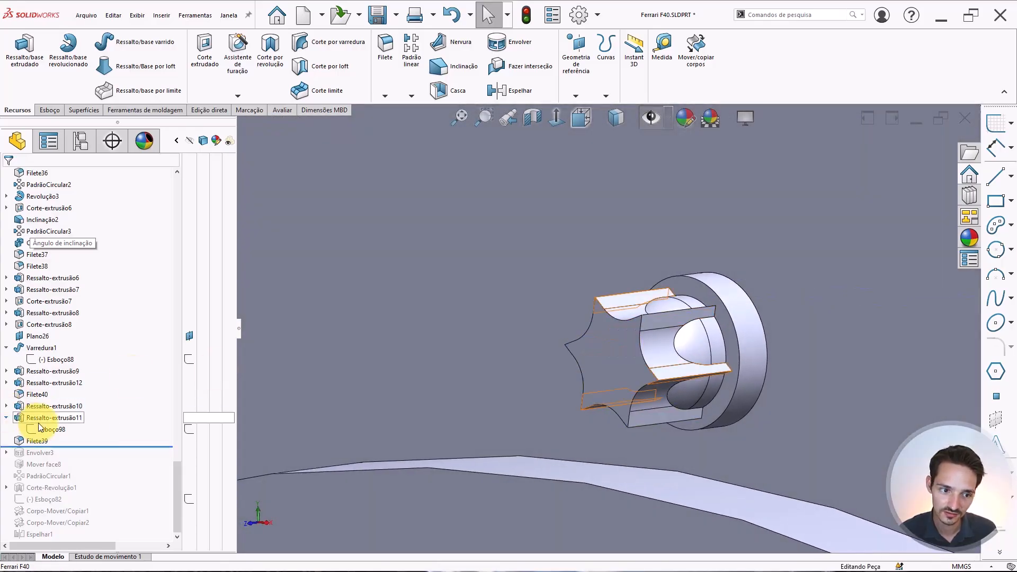
Set the extrusion depth of Ressalto-extrusão10 to 0.3 mm.
left_click(44, 406)
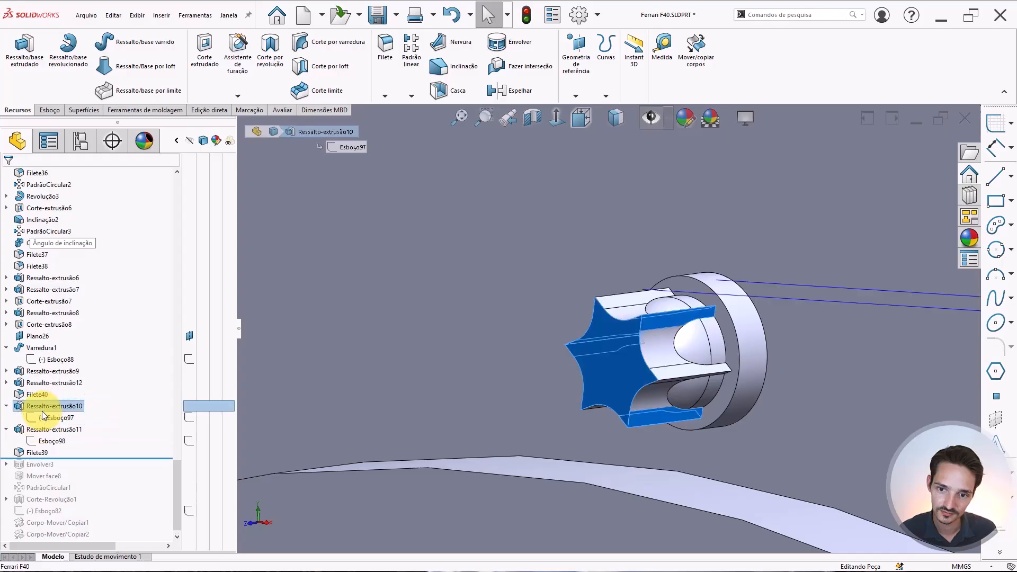
scroll(647, 349, "up", 8)
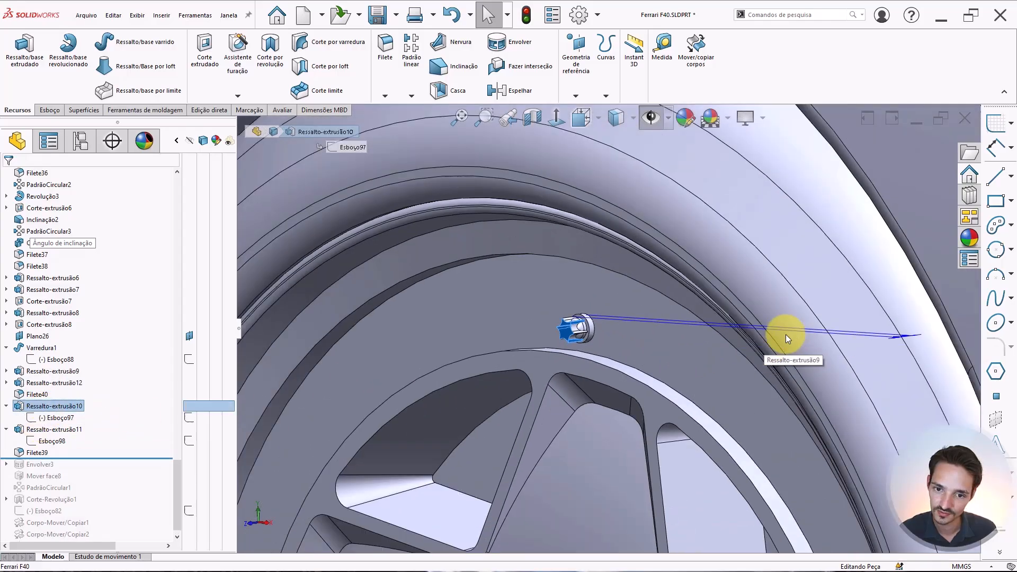
mouse_move(786, 335)
middle_mouse_down()
mouse_move(556, 336)
mouse_move(551, 368)
mouse_move(781, 427)
middle_mouse_up()
double_click(815, 449)
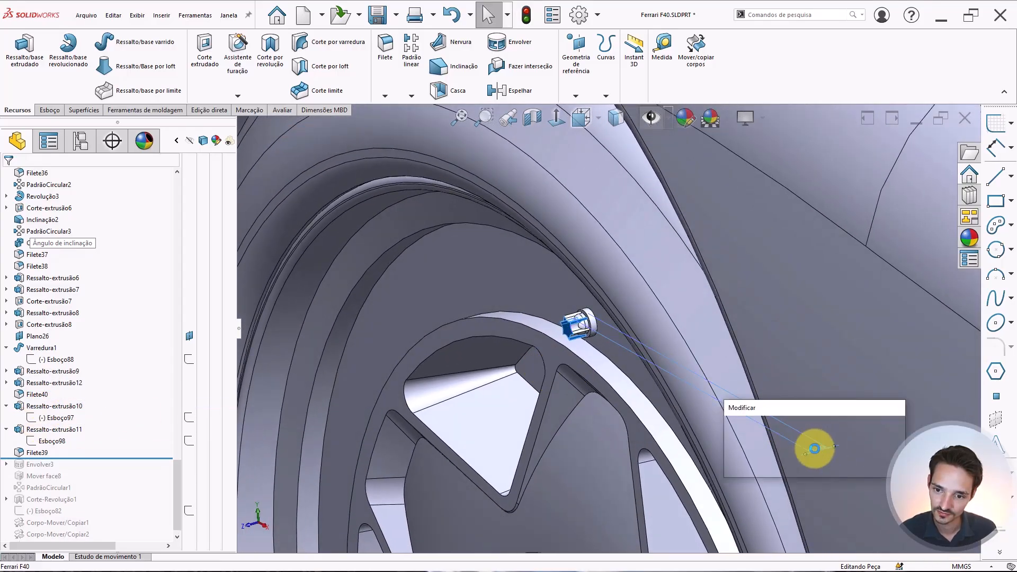
type(".3")
key("Return")
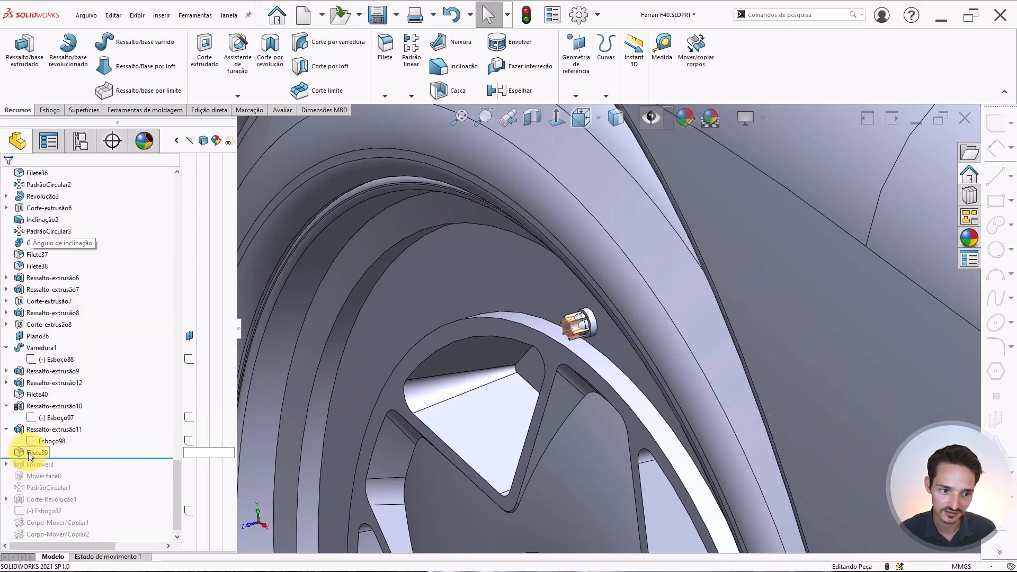
Set the extrusion depth of Ressalto-extrusão11 to 0.3 mm and rebuild the model.
left_click(53, 429)
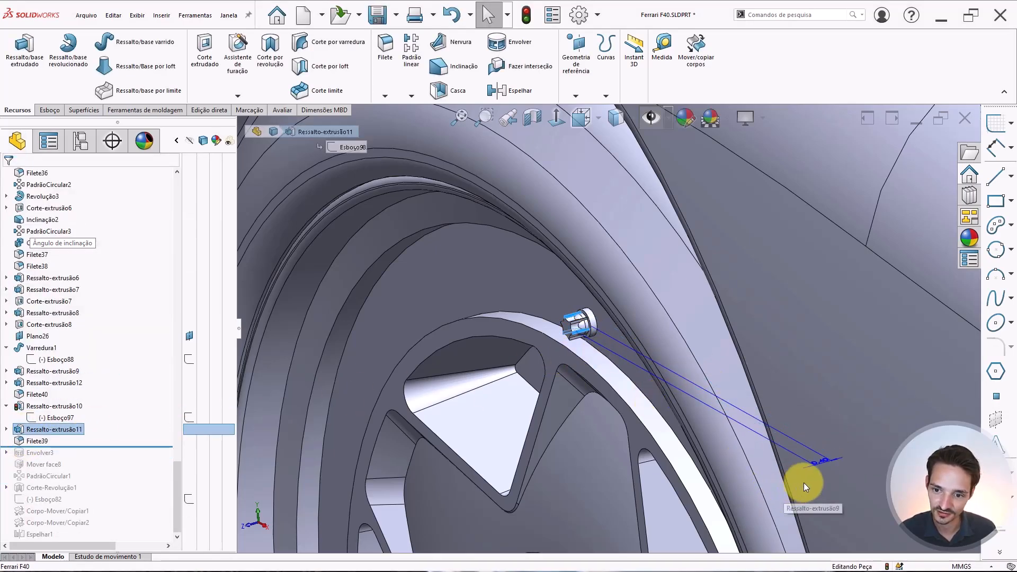
left_click(814, 469)
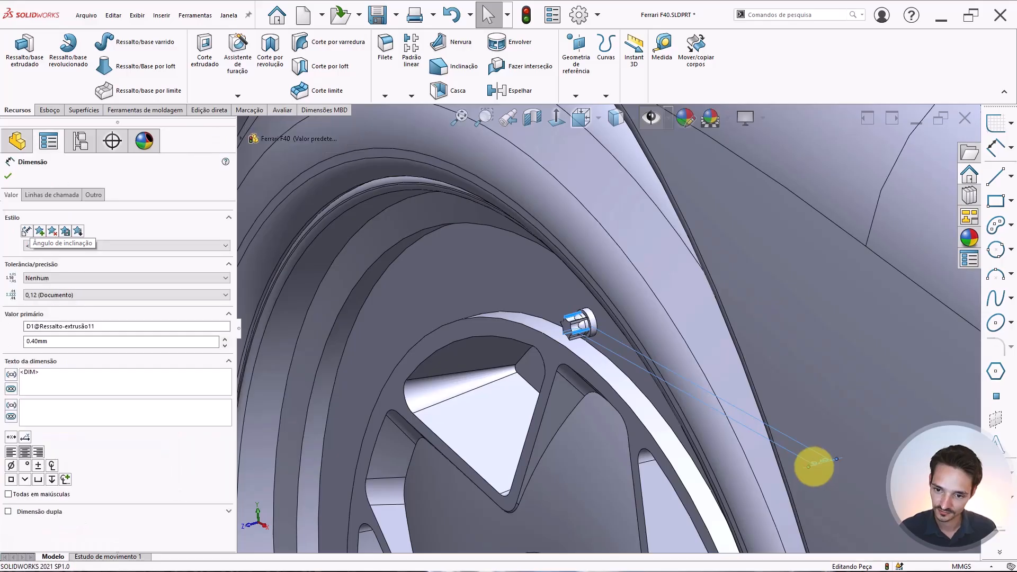
double_click(721, 405)
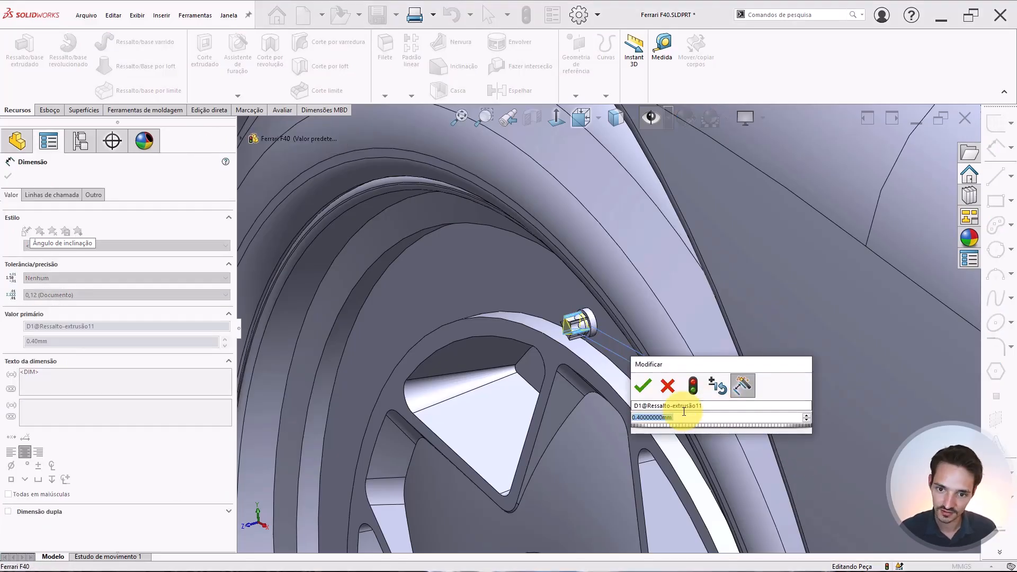
type(".3")
key("Return")
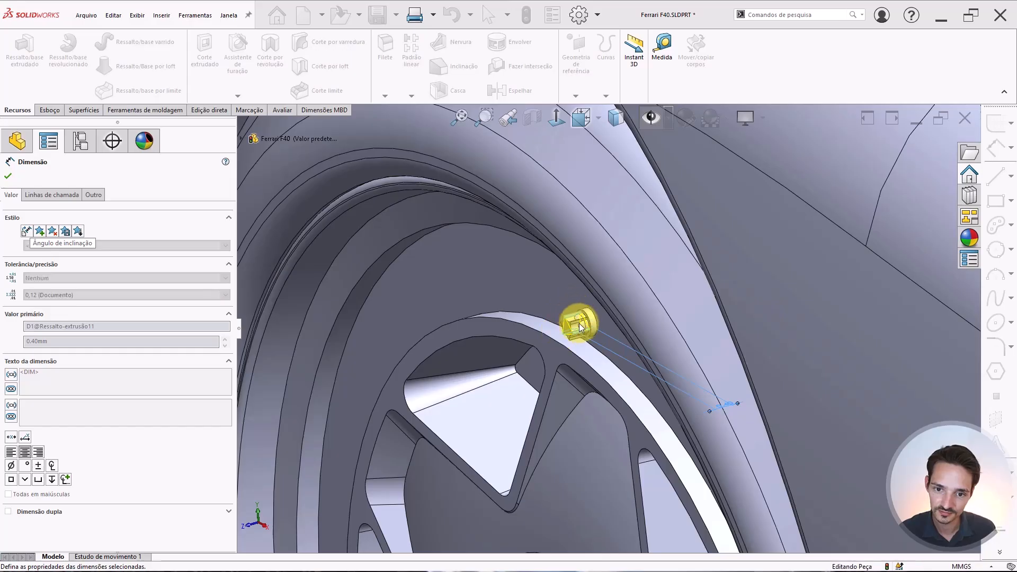
scroll(581, 327, "down", 5)
key("Escape")
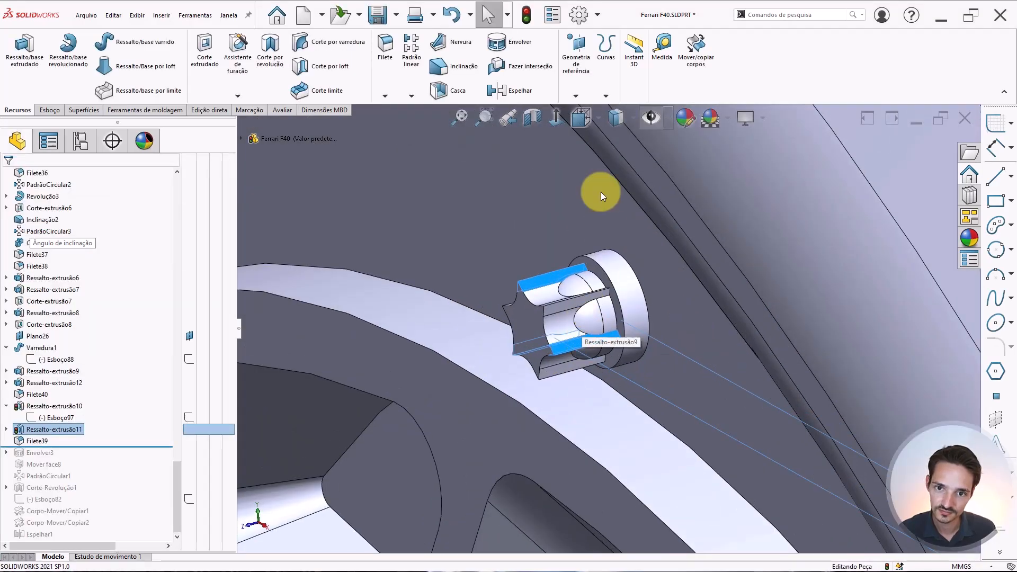
left_click(527, 16)
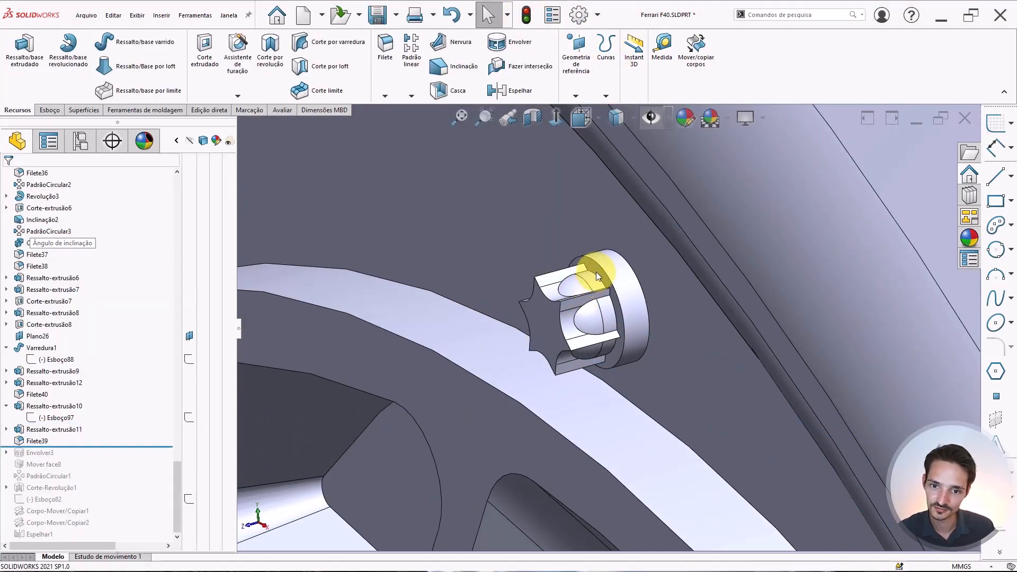
Open Esboço97, the triangle sketch of Ressalto-extrusão10, for editing in a straight-on view.
middle_click_drag(588, 320, 615, 308)
scroll(608, 304, "down", 6)
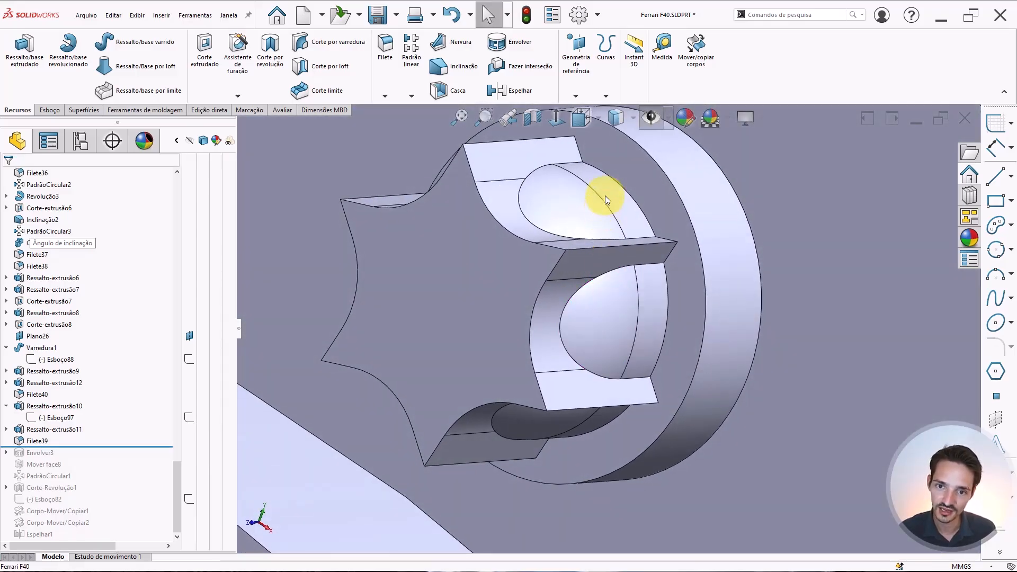
middle_click_drag(620, 256, 624, 250)
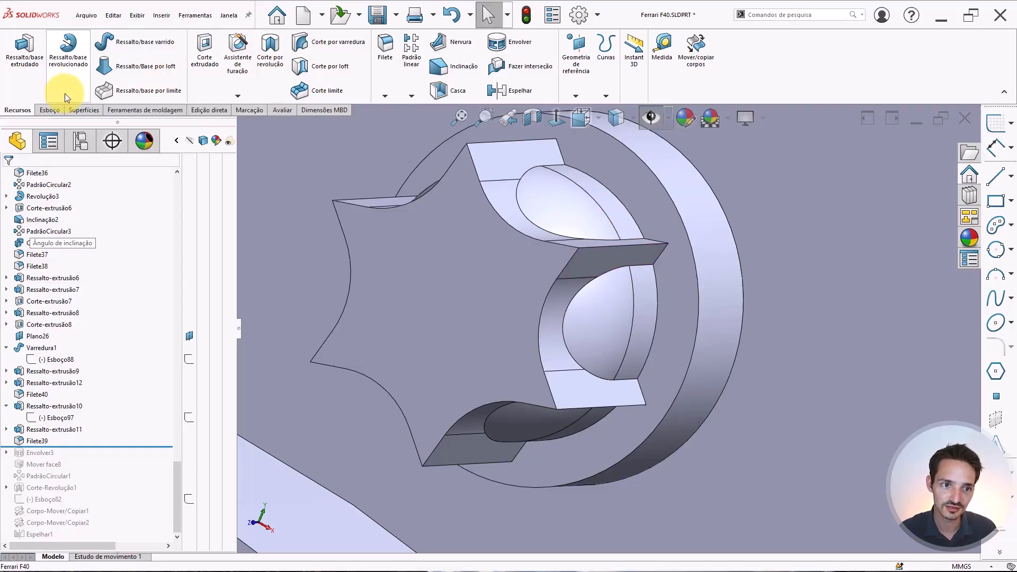
left_click(614, 203)
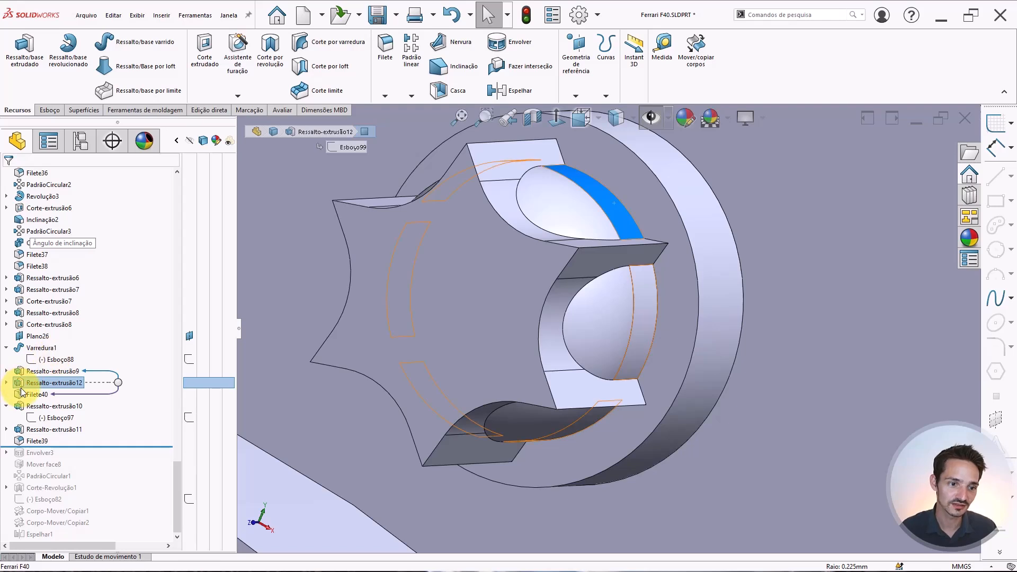
left_click(37, 408)
key("Escape")
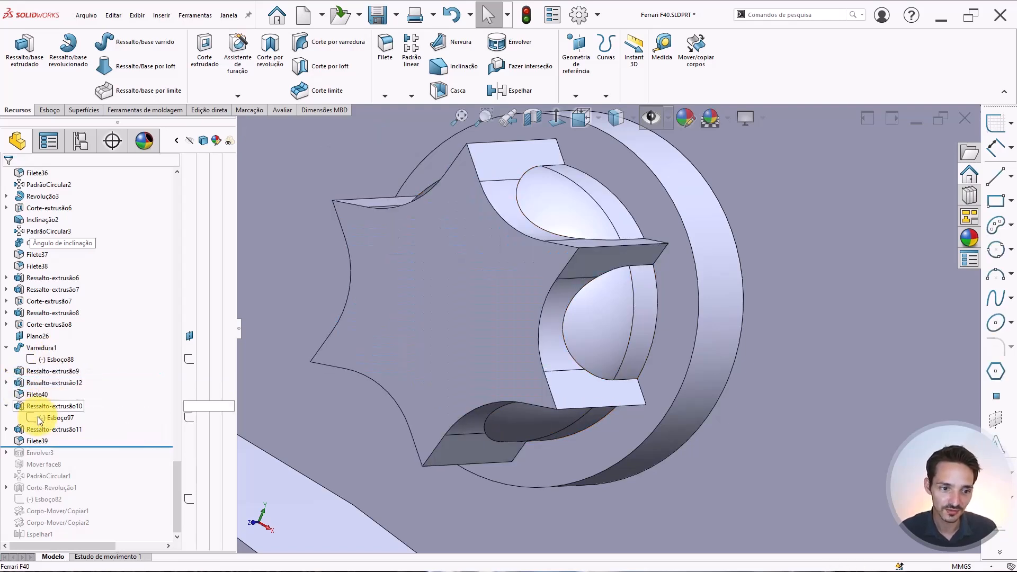
left_click(40, 419)
left_click(55, 391)
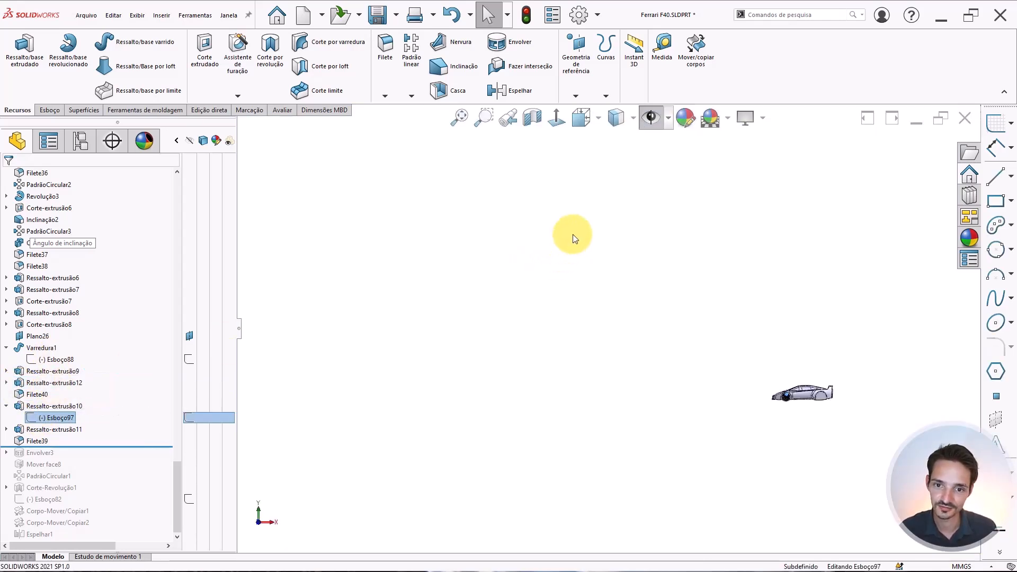
scroll(789, 378, "down", 10)
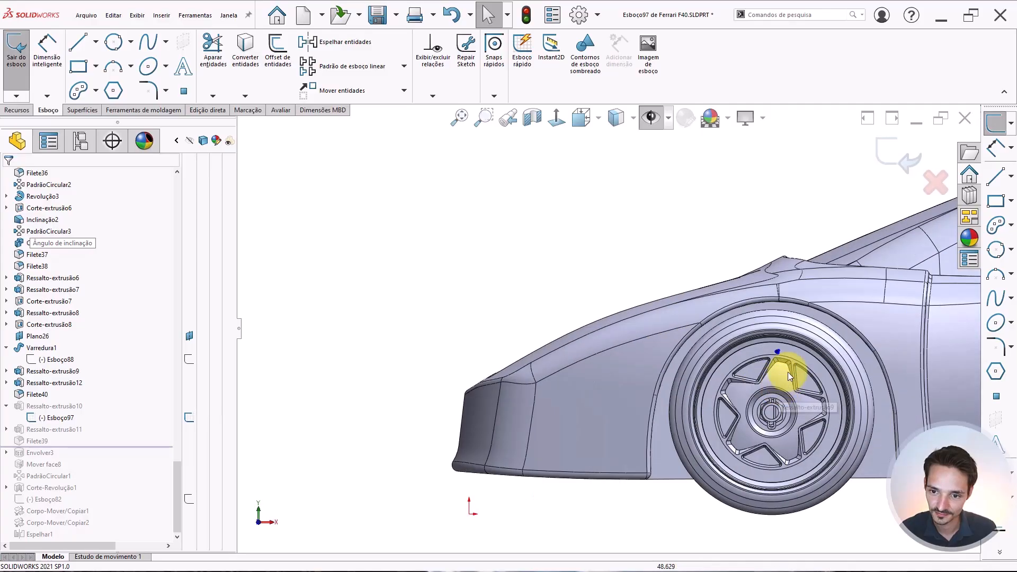
right_click_drag(709, 257, 710, 195)
scroll(806, 354, "down", 10)
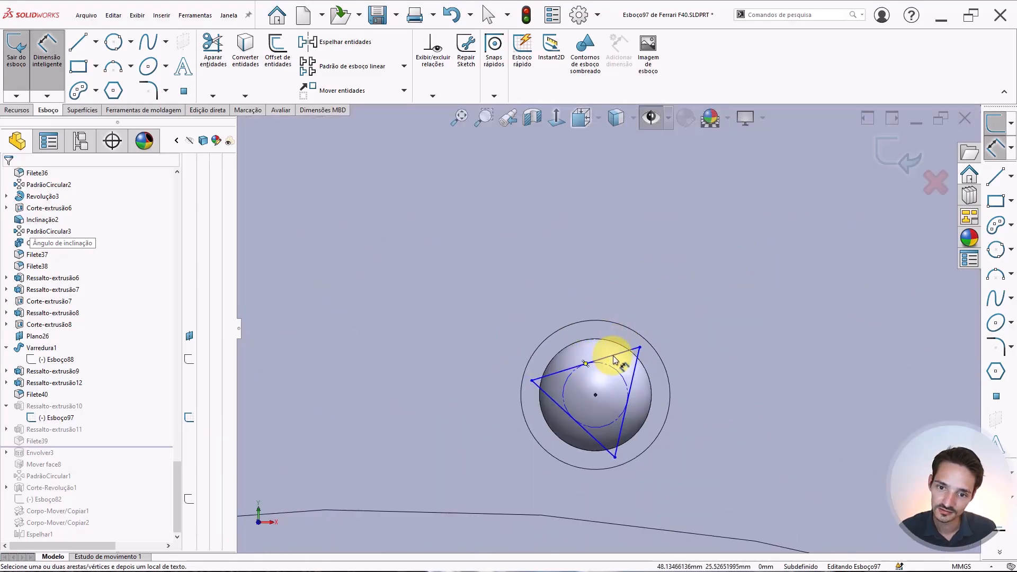
scroll(618, 358, "down", 3)
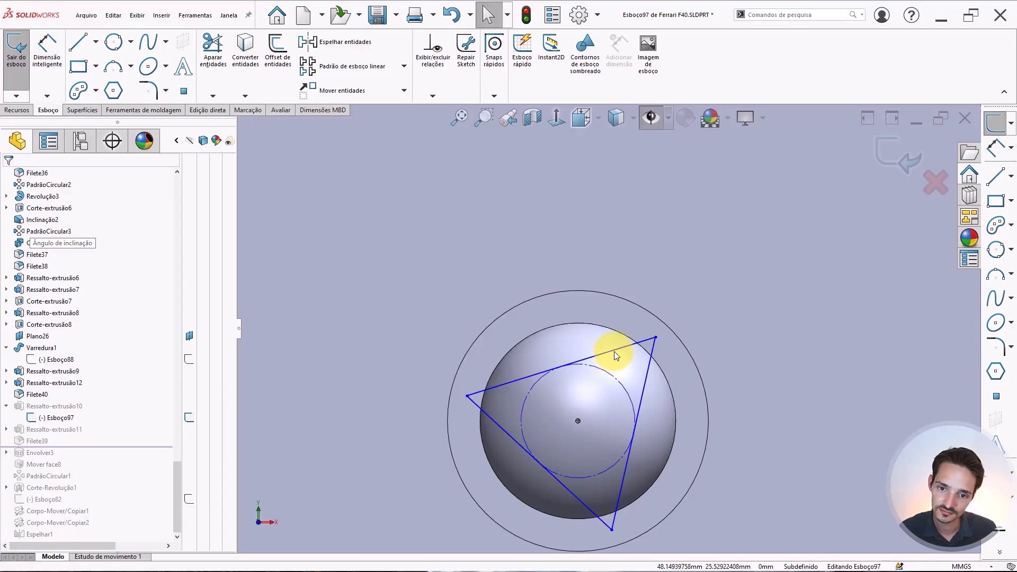
key("Escape")
left_click(614, 352)
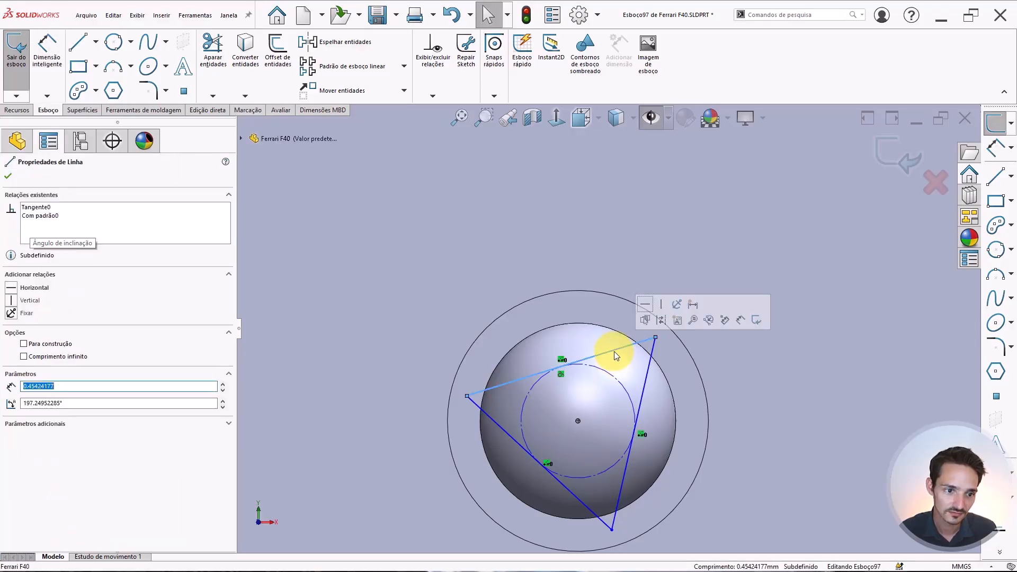
key("Escape")
scroll(620, 313, "up", 10)
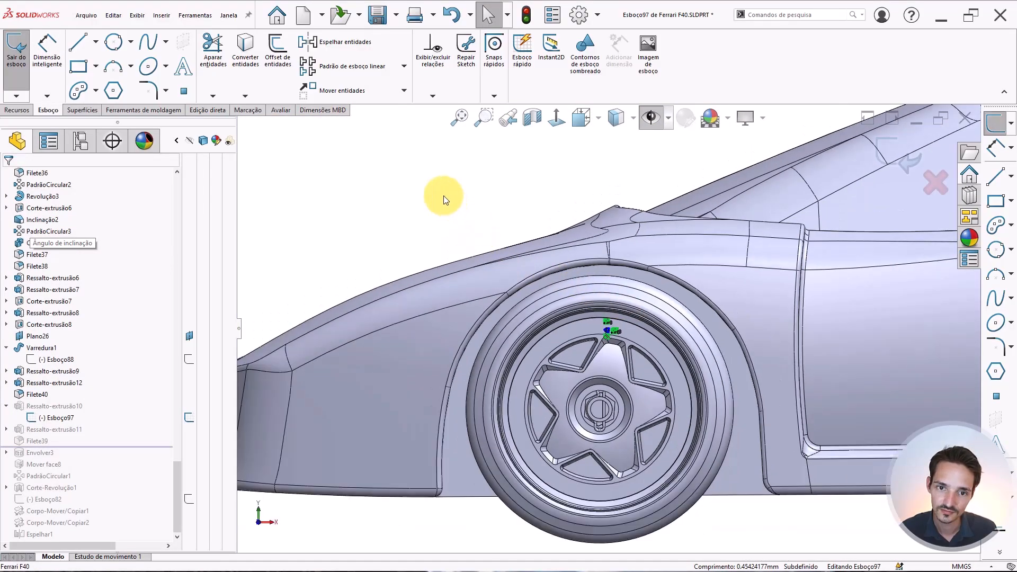
right_click_drag(443, 195, 440, 144)
scroll(610, 329, "down", 10)
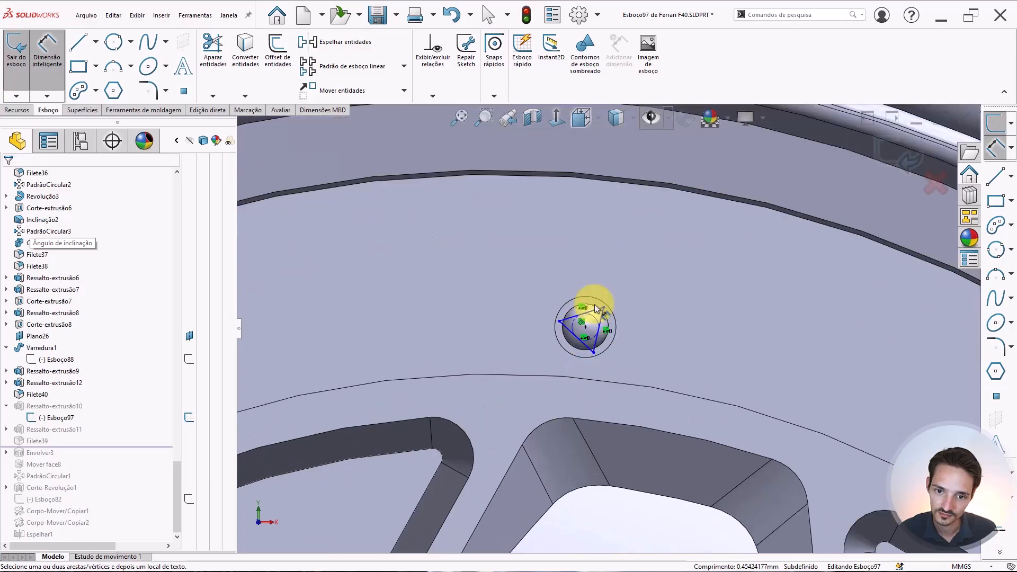
scroll(595, 308, "down", 3)
scroll(598, 322, "down", 2)
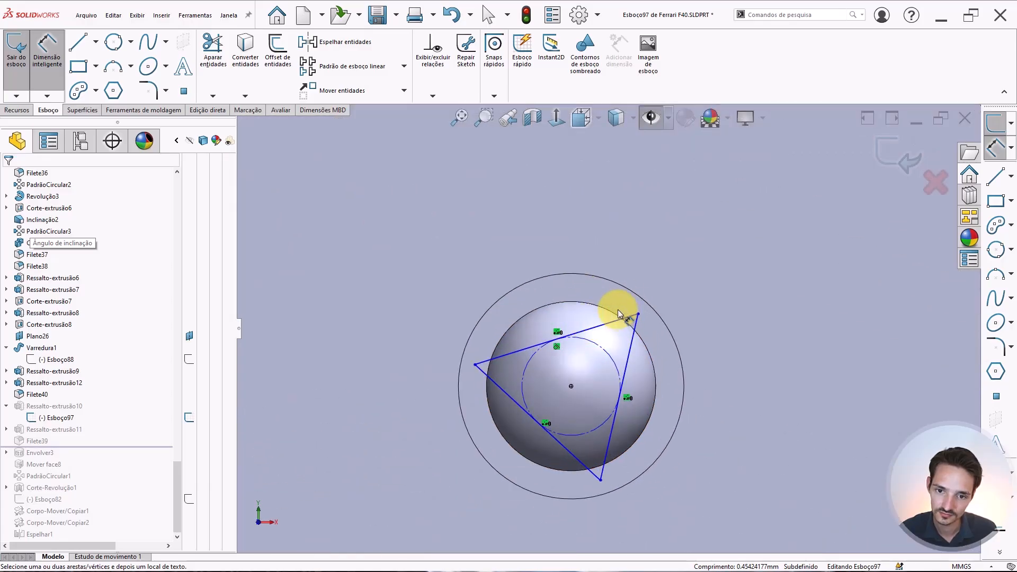
key("Escape")
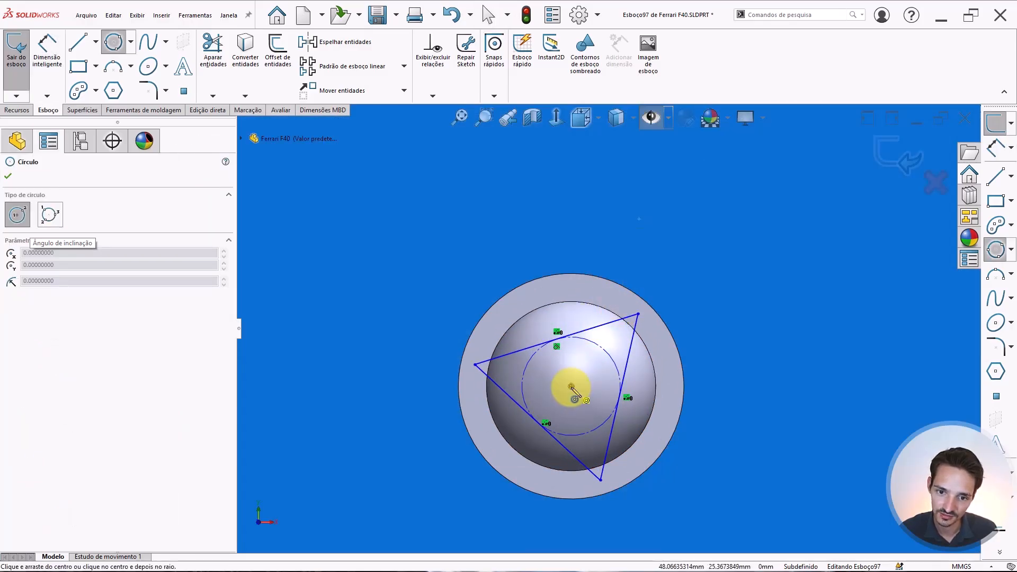
Draw a construction circle about 0.52 mm in diameter from the triangle's centre through its upper vertex.
left_click(571, 386)
left_click(639, 316)
key("Escape")
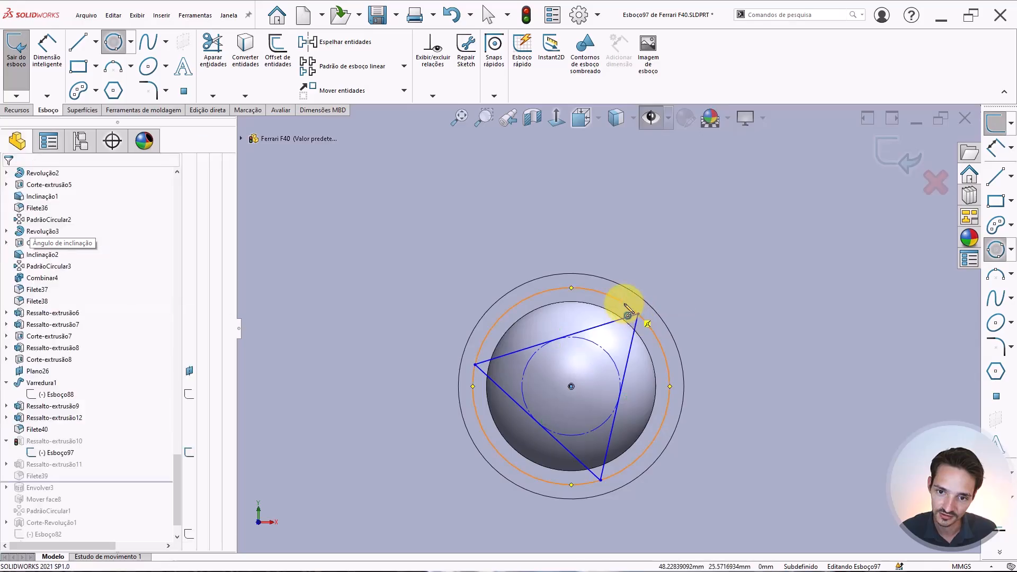
left_click(619, 298)
left_click(671, 275)
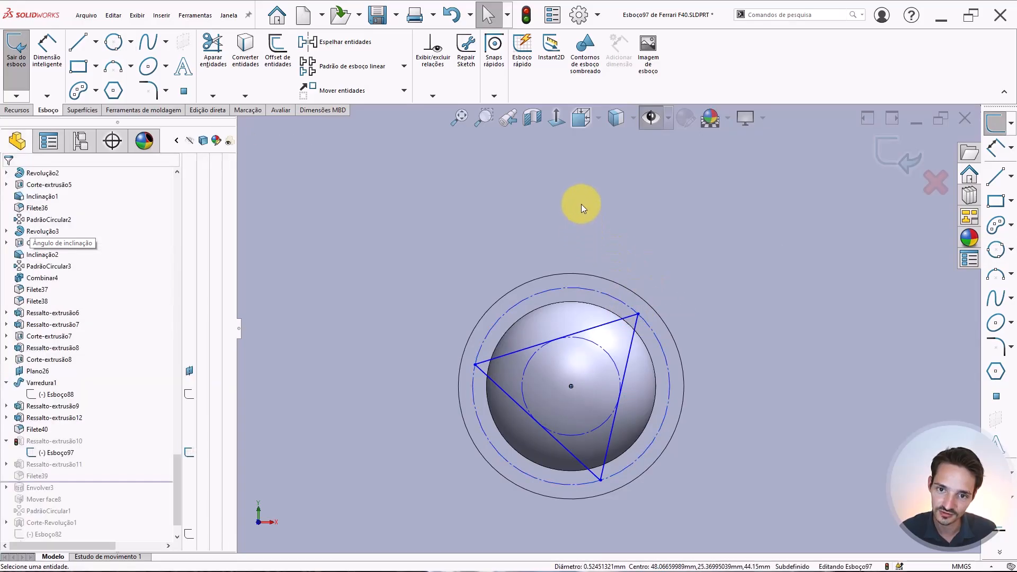
Dimension the diameter of the outer construction circle around the triangle as 0.40 mm.
right_click_drag(581, 205, 578, 165)
left_click(562, 288)
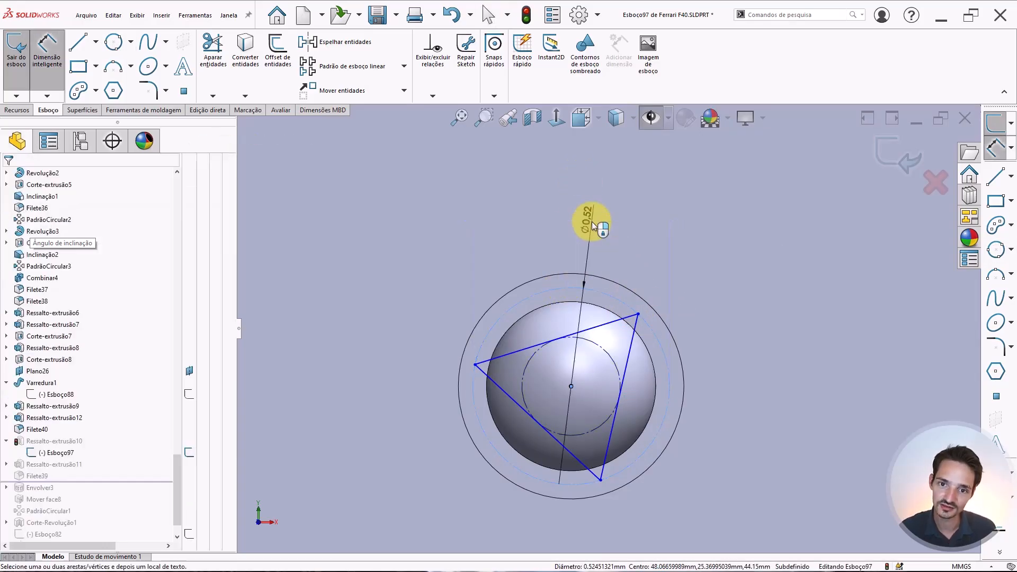
left_click(593, 228)
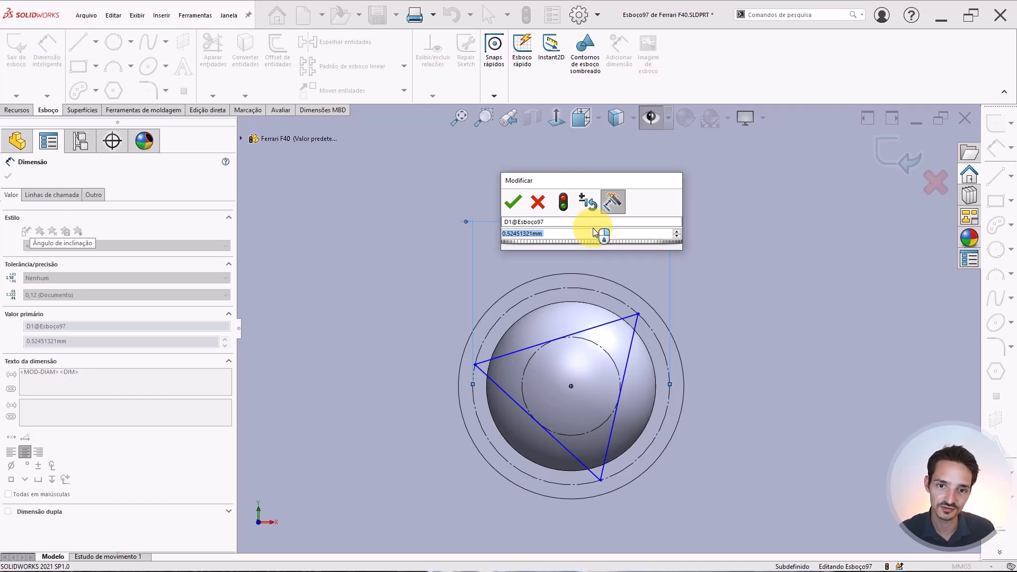
type(".")
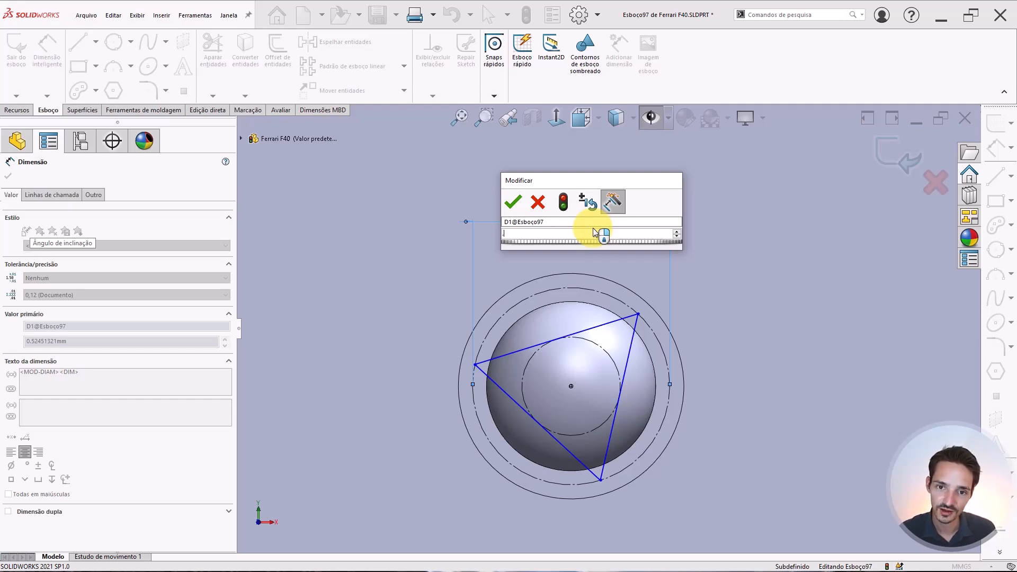
type("52")
key("Return")
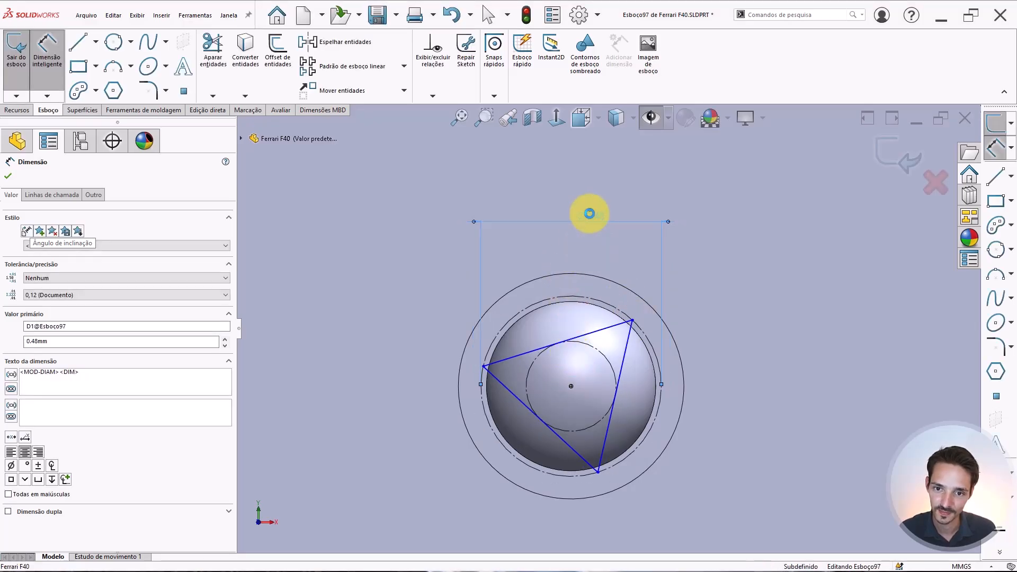
double_click(589, 214)
key("Return")
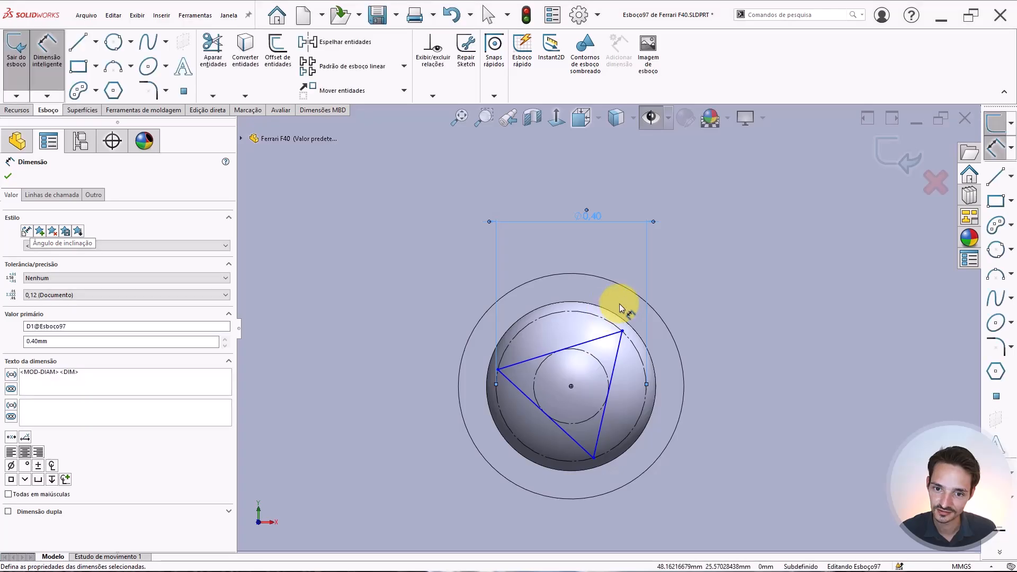
scroll(621, 303, "down", 1)
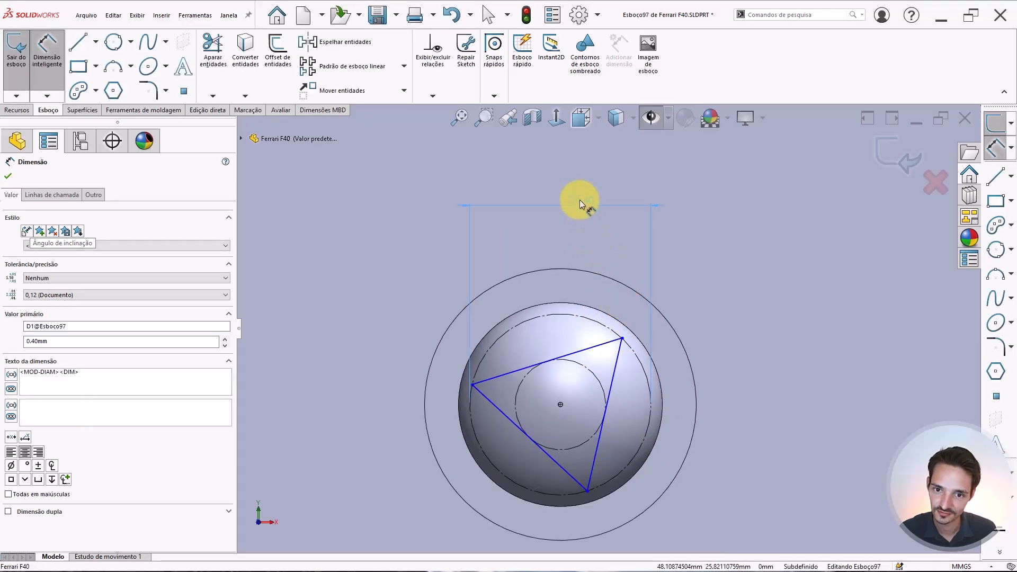
Finish editing Esboço97 and apply its changes to the star-shaped extrusion.
left_click(901, 149)
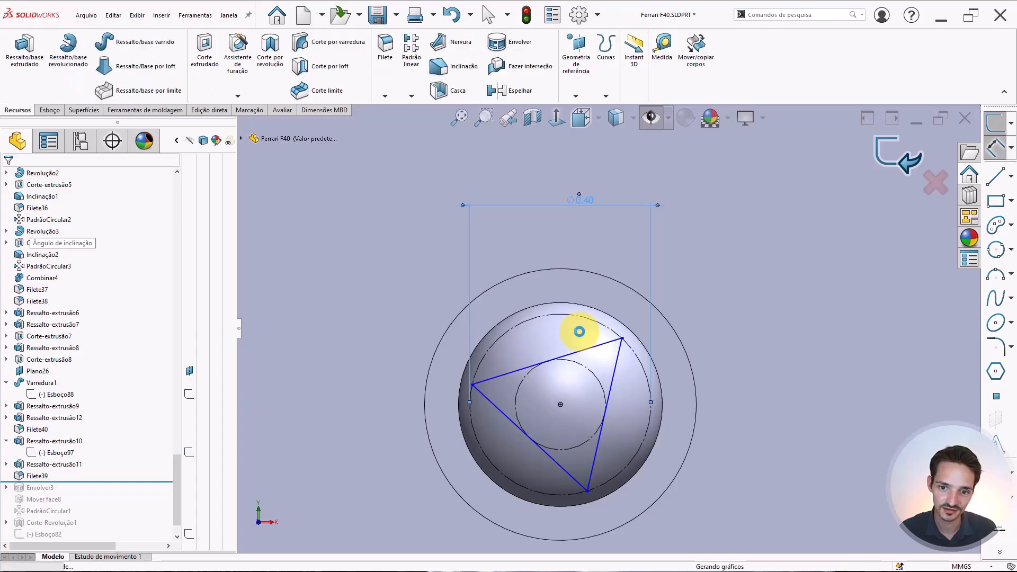
mouse_move(578, 333)
middle_mouse_down()
mouse_move(511, 396)
mouse_move(639, 314)
mouse_move(556, 358)
middle_mouse_up()
scroll(621, 334, "down", 4)
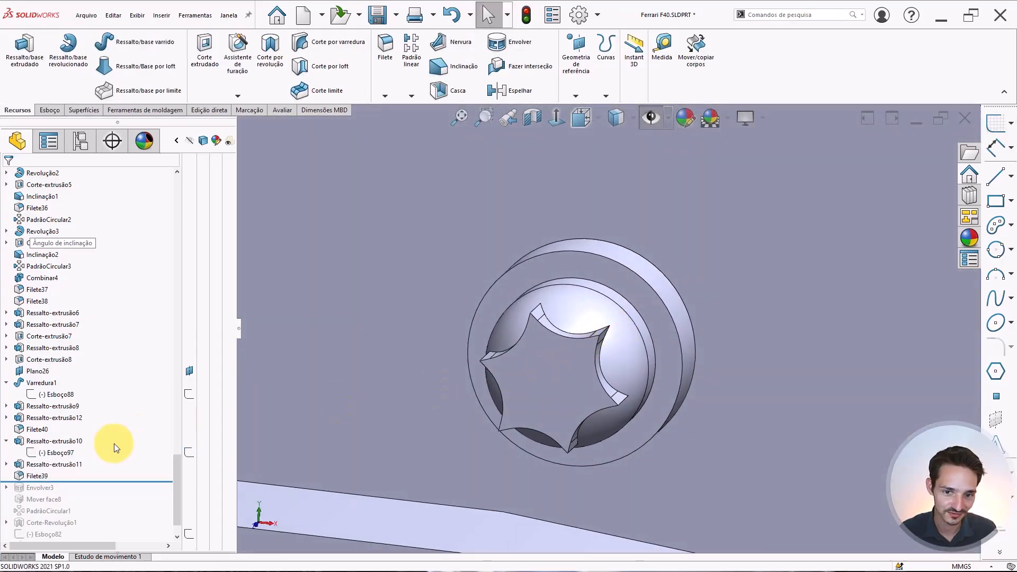
Set the extrusion depth of Ressalto-extrusão12, the stud's domed base, to 0.25 mm and rebuild the model.
middle_click_drag(567, 397, 629, 345)
double_click(660, 309)
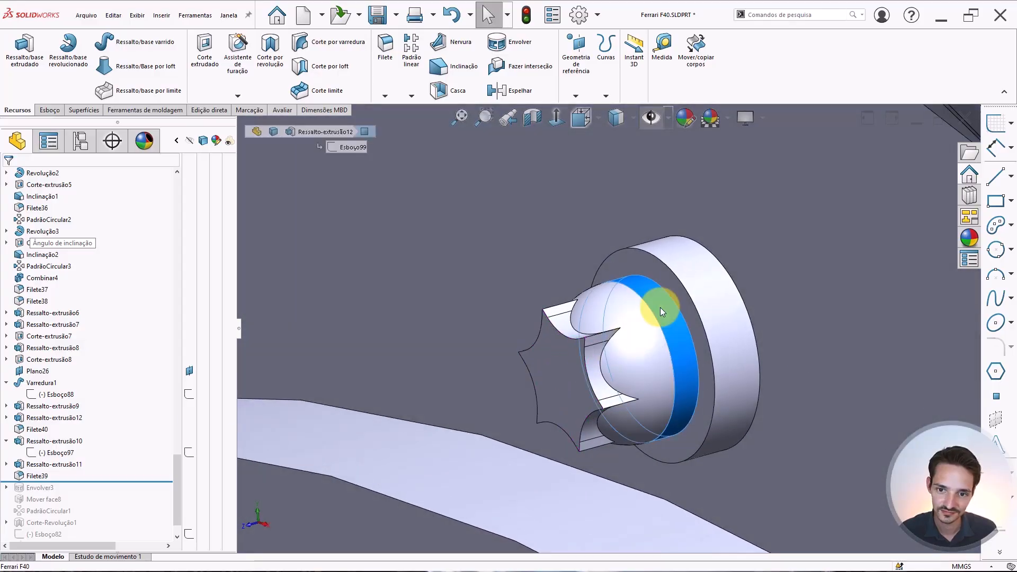
scroll(775, 360, "up", 5)
scroll(803, 386, "up", 5)
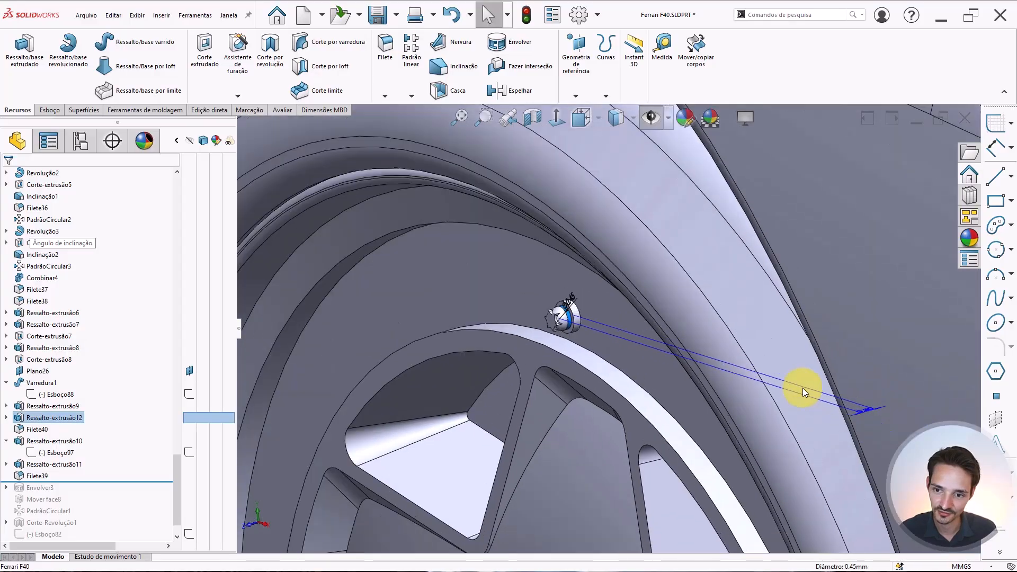
double_click(869, 412)
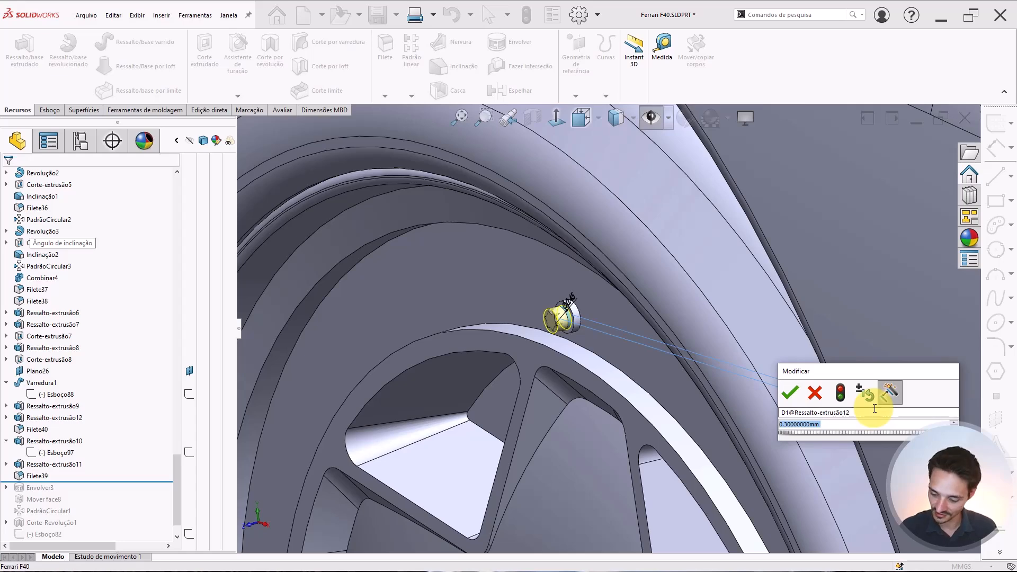
type(".25")
key("Return")
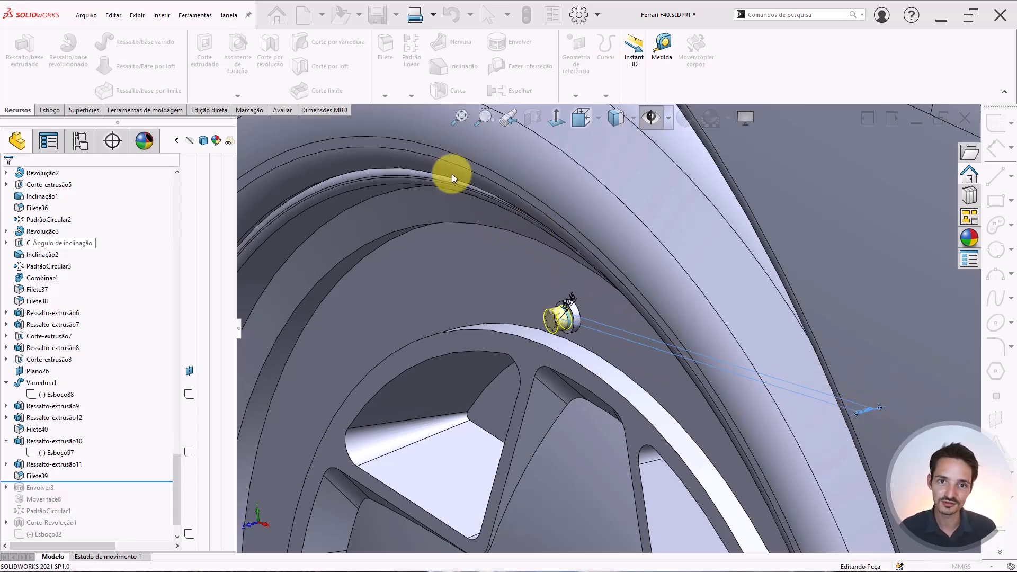
left_click(526, 14)
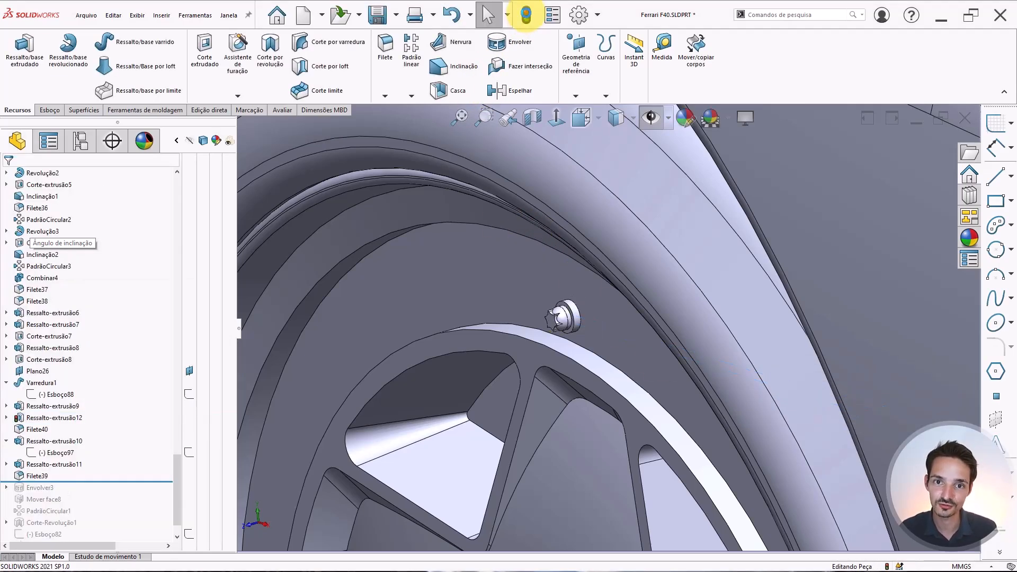
Set the diameter of the construction circle around the triangle of Ressalto-extrusão10 to 0.45 mm and rebuild the model.
scroll(568, 335, "down", 6)
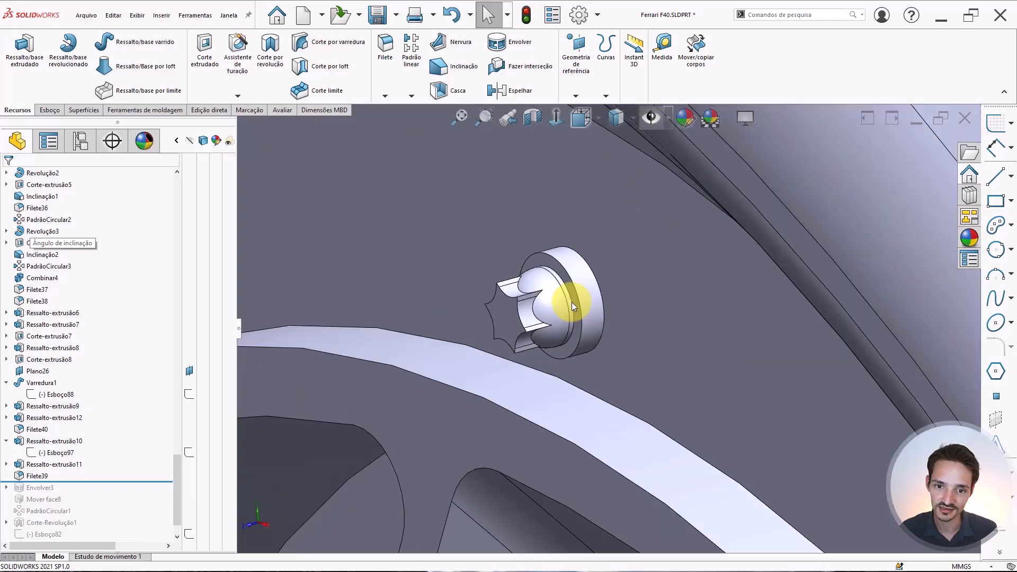
mouse_move(571, 302)
middle_mouse_down()
mouse_move(625, 298)
mouse_move(619, 333)
mouse_move(597, 230)
mouse_move(629, 218)
mouse_move(579, 297)
middle_mouse_up()
key("f")
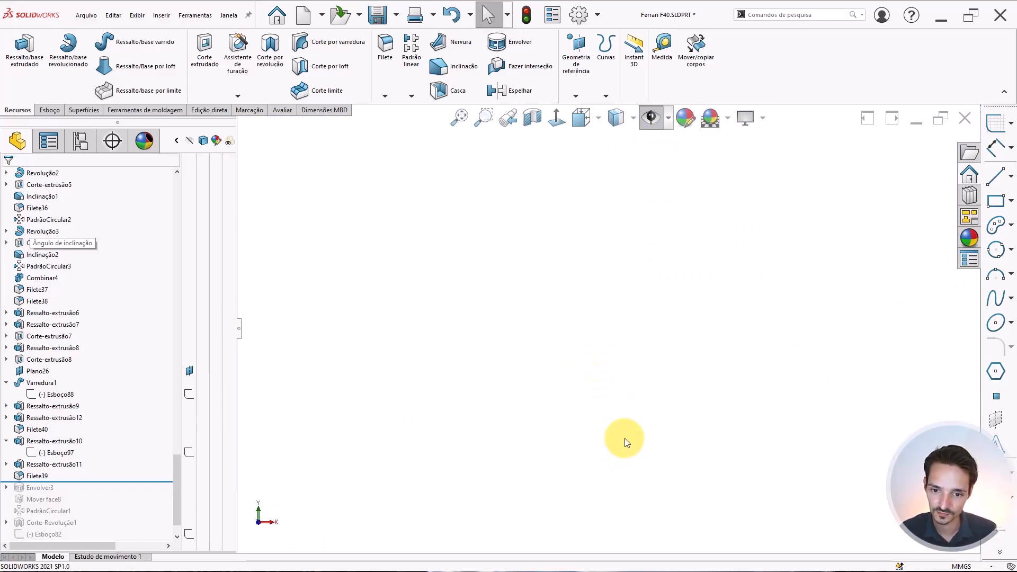
scroll(806, 420, "down", 5)
scroll(682, 351, "down", 3)
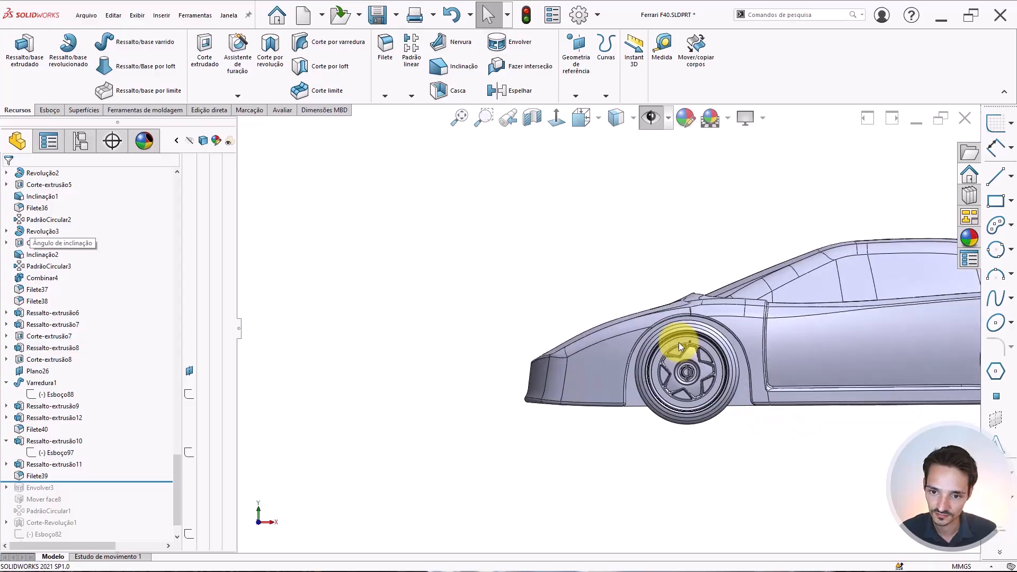
scroll(711, 341, "down", 4)
scroll(600, 276, "down", 3)
scroll(594, 264, "down", 3)
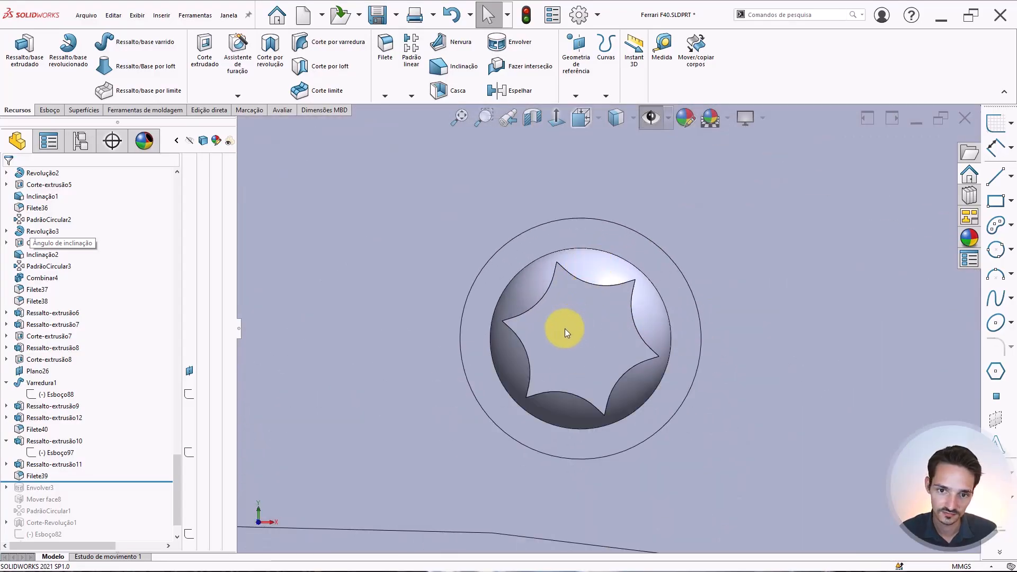
scroll(565, 329, "down", 1)
left_click(53, 441)
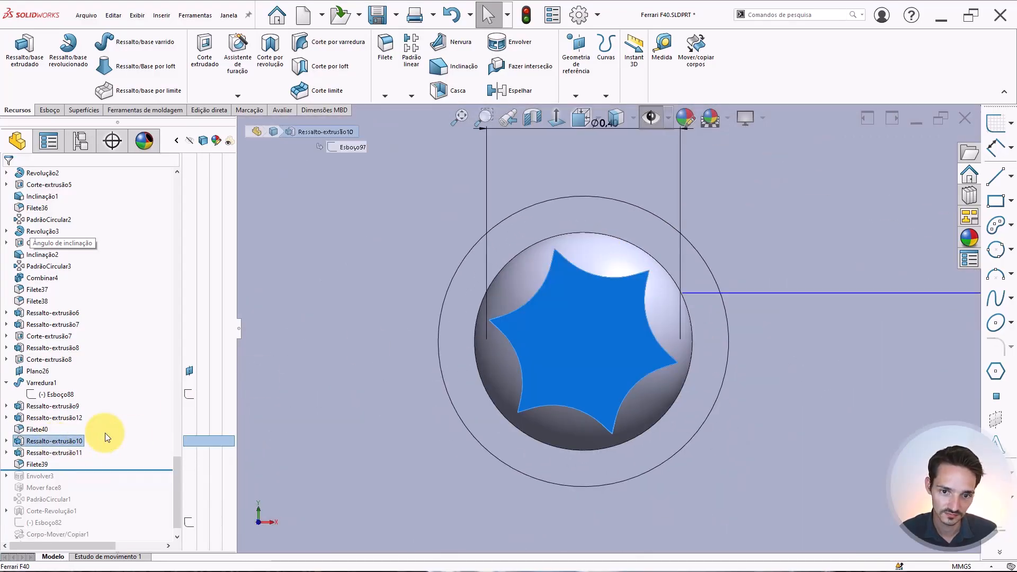
scroll(539, 281, "up", 3)
double_click(614, 185)
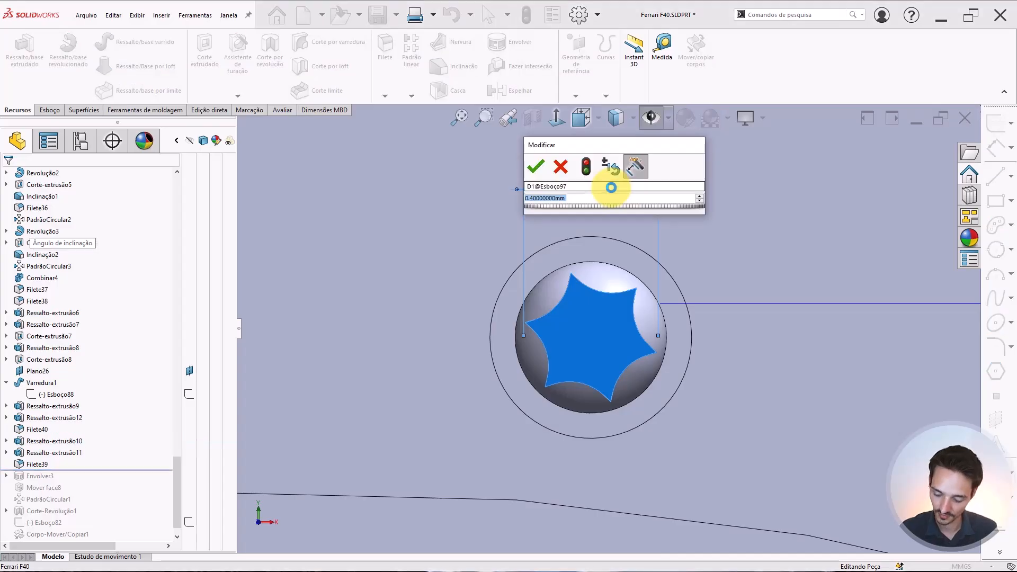
type(".45")
key("Return")
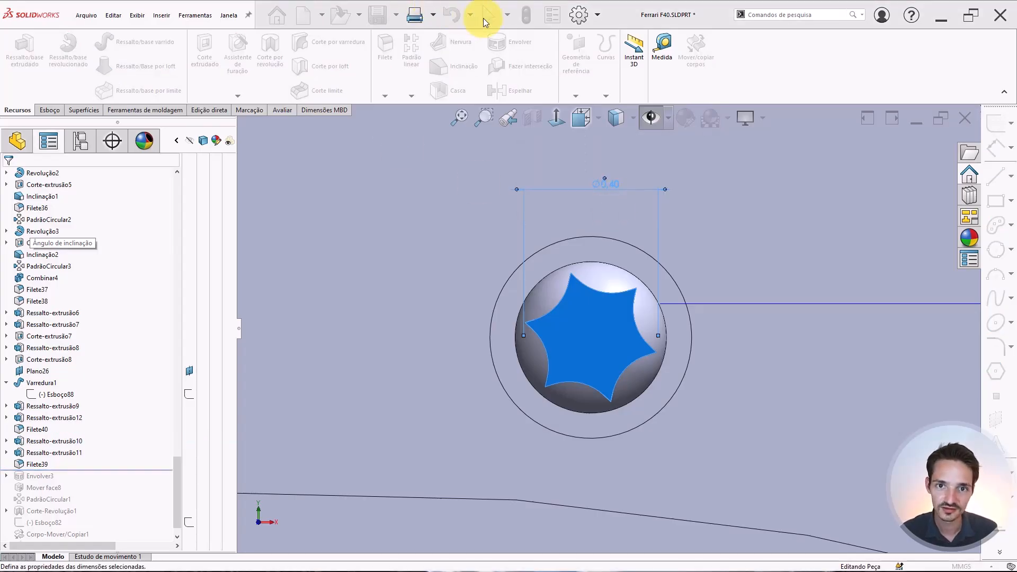
left_click(527, 16)
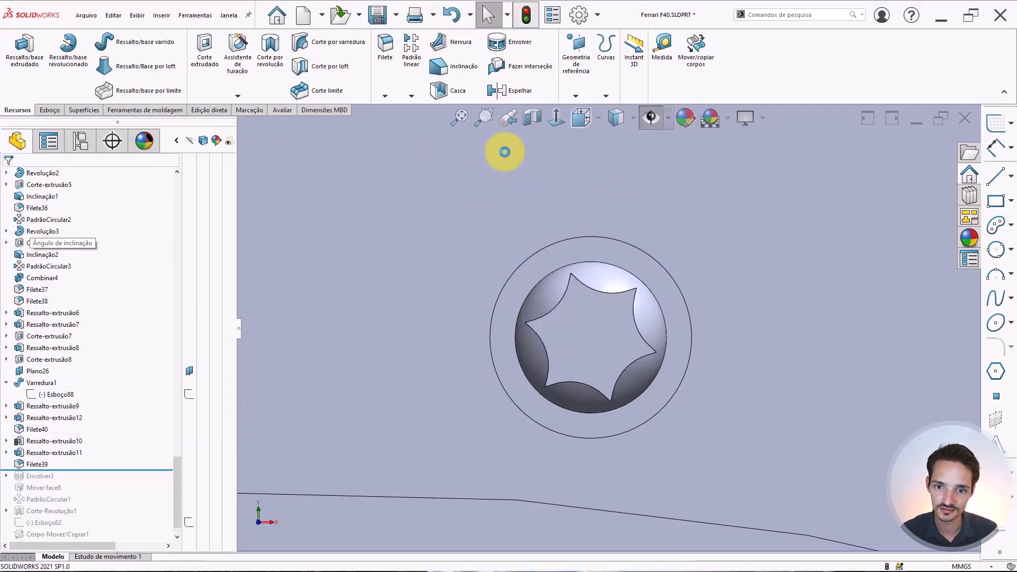
Start a constant-radius fillet and select the first side edges running down the star's points.
middle_click_drag(637, 255, 583, 326)
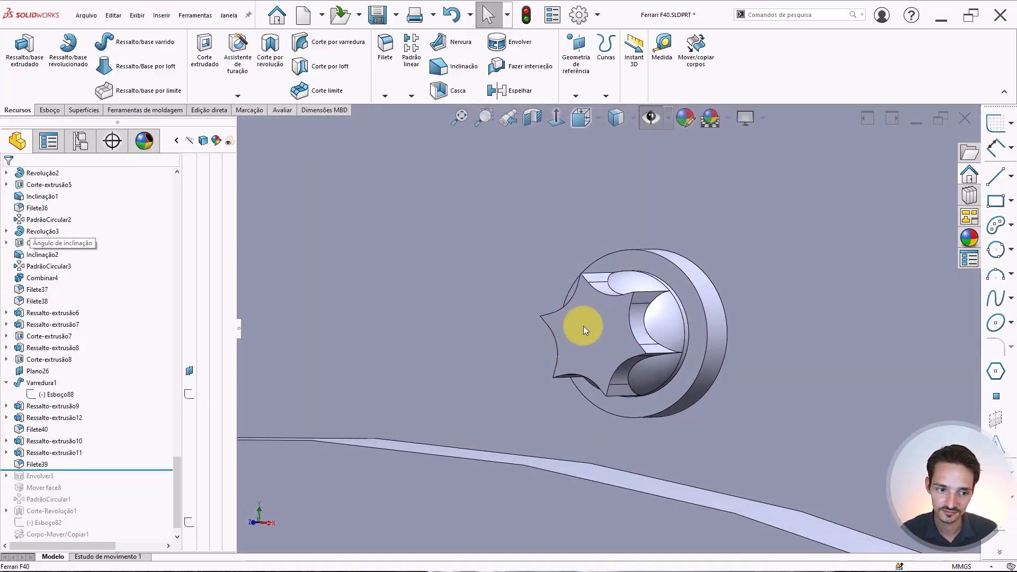
middle_click_drag(657, 354, 626, 302)
scroll(627, 302, "up", 10)
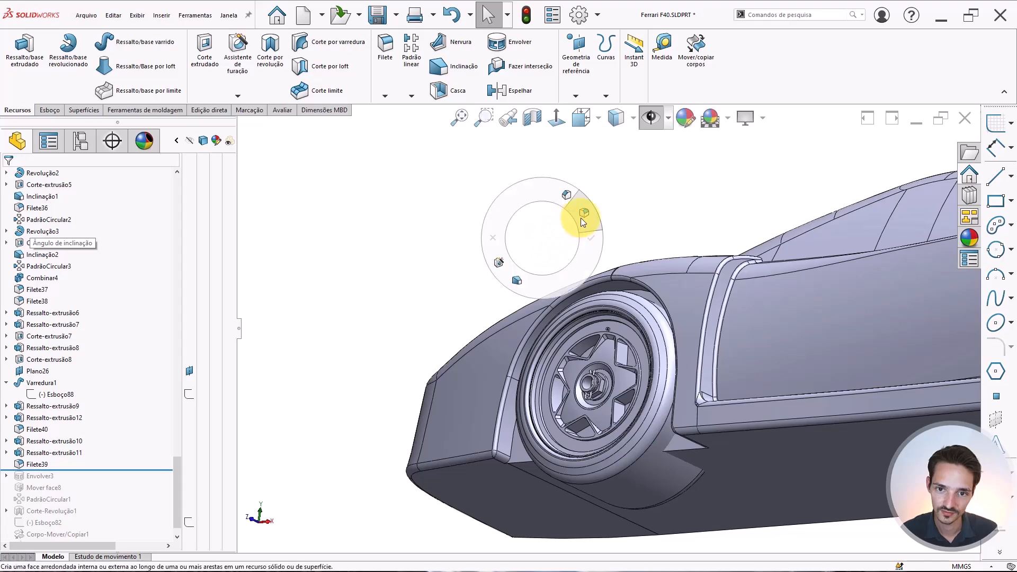
key("Return")
scroll(606, 320, "down", 9)
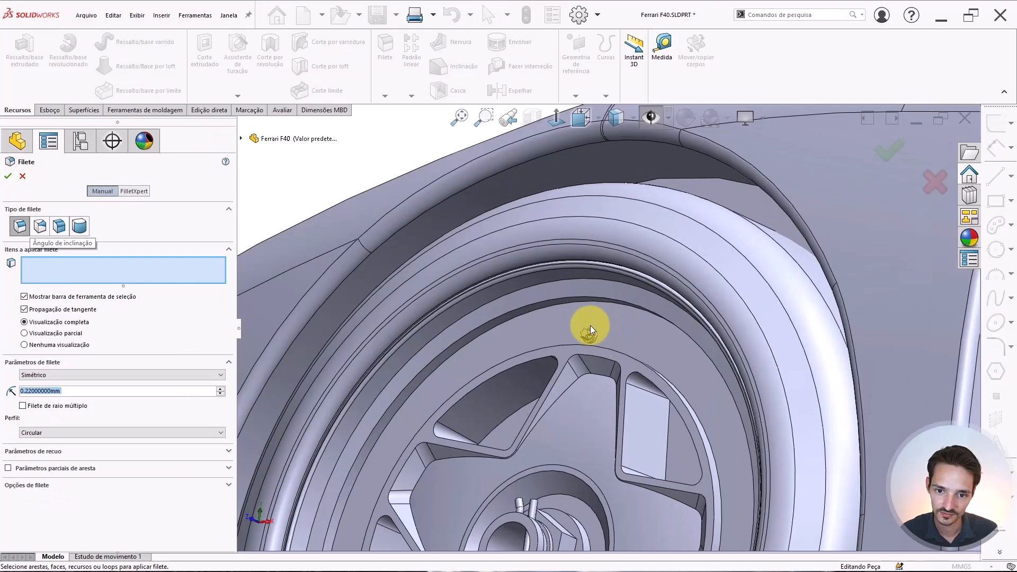
scroll(595, 344, "down", 8)
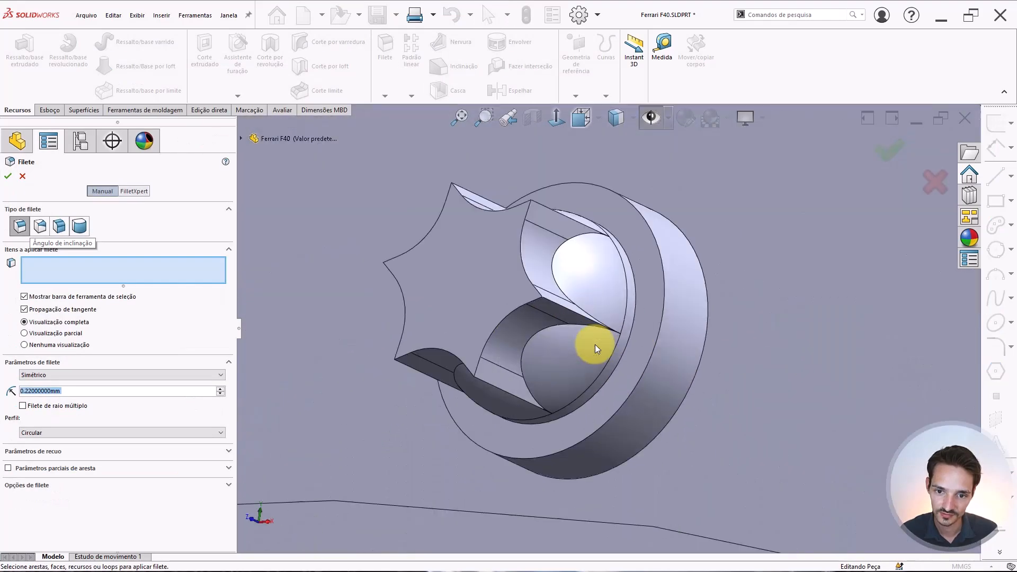
left_click(567, 303)
middle_click_drag(513, 363, 509, 360)
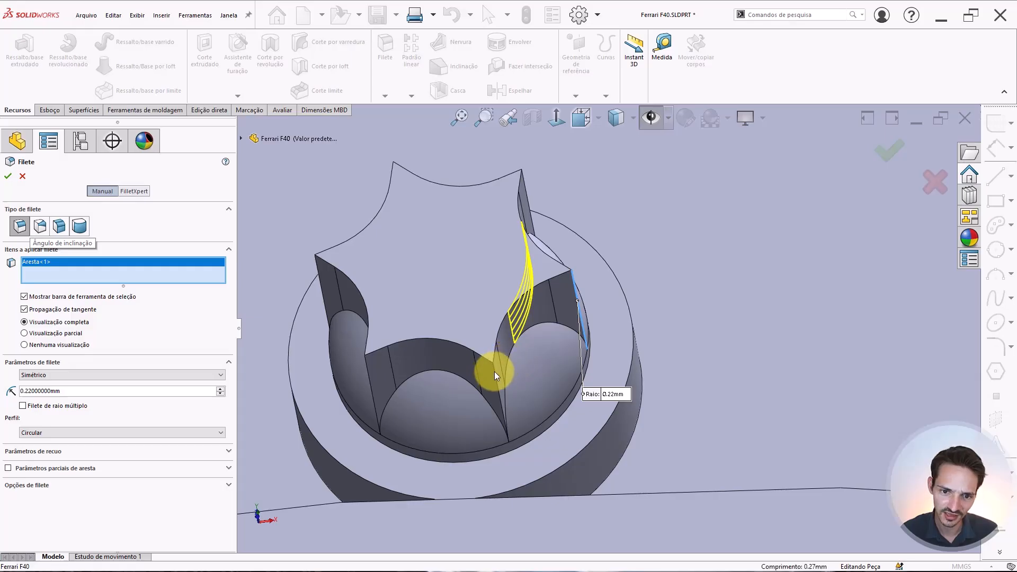
left_click(495, 372)
middle_click_drag(436, 386, 382, 388)
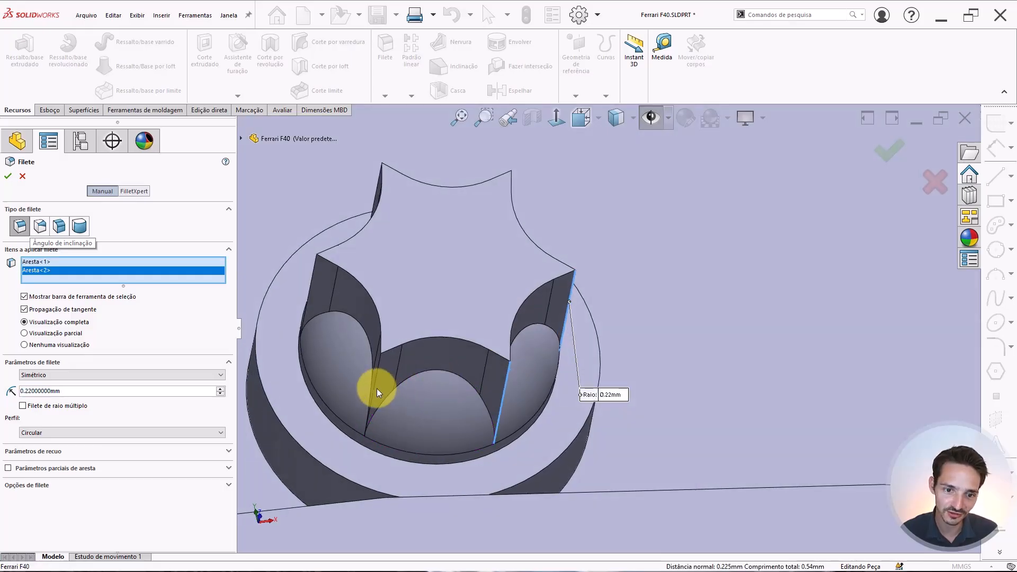
left_click(374, 391)
middle_click_drag(362, 328, 324, 333)
left_click(318, 282)
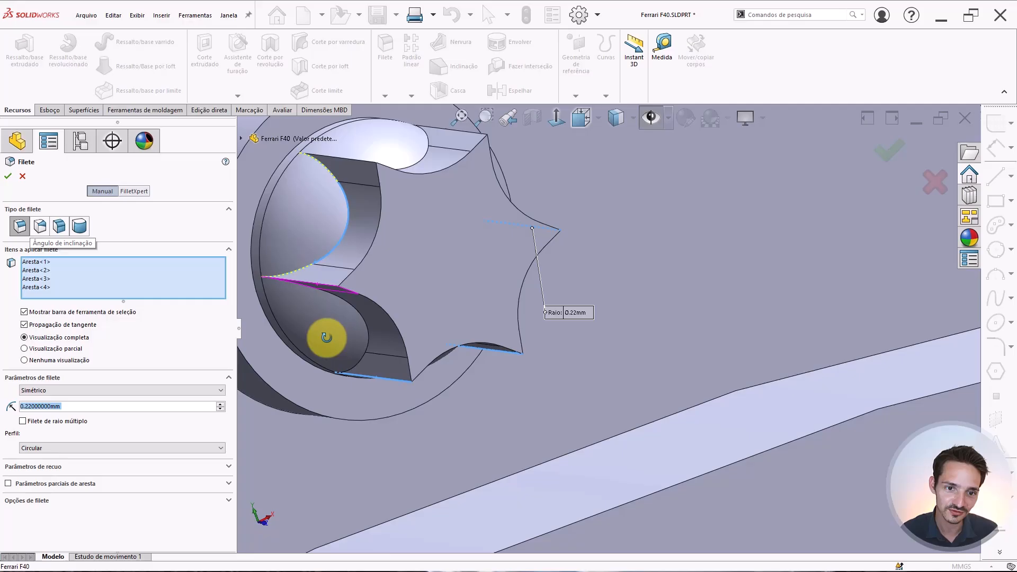
Add the remaining side edges at the star's points to the fillet selection.
left_click(338, 247)
left_click(313, 282)
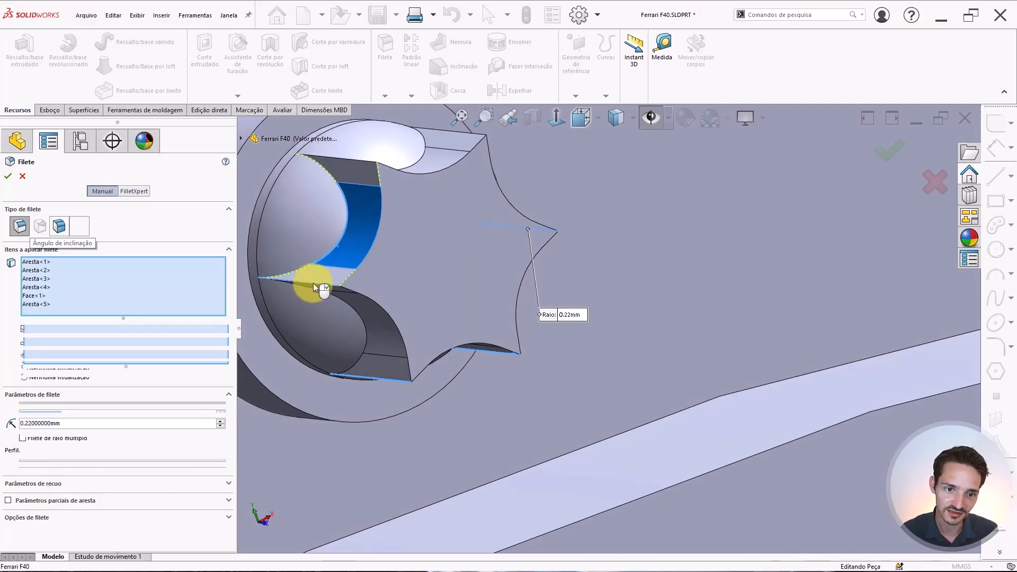
left_click(370, 219)
middle_click_drag(370, 219, 402, 207)
left_click(402, 207)
middle_click_drag(484, 247, 464, 258)
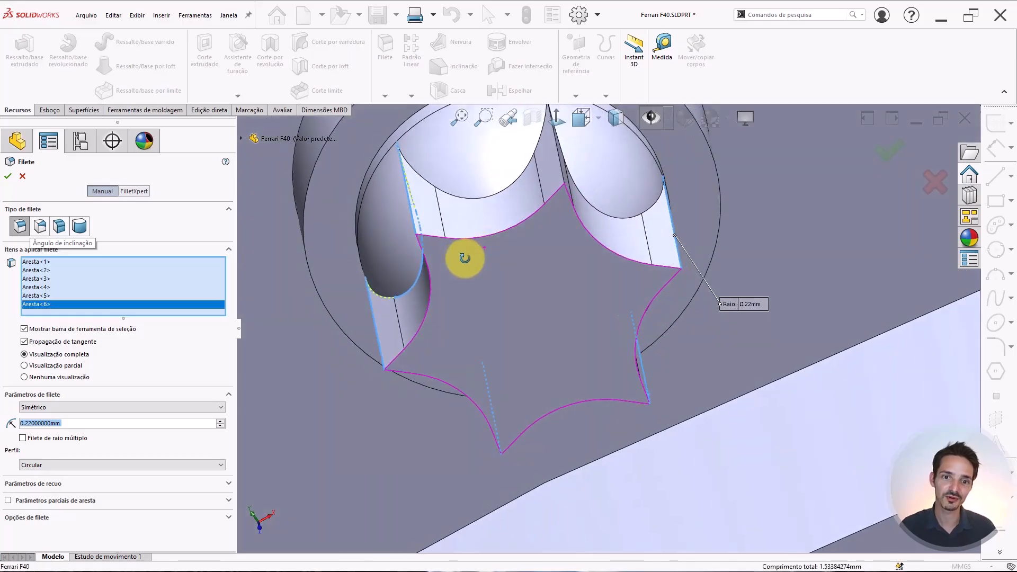
left_click(560, 170)
scroll(557, 277, "up", 3)
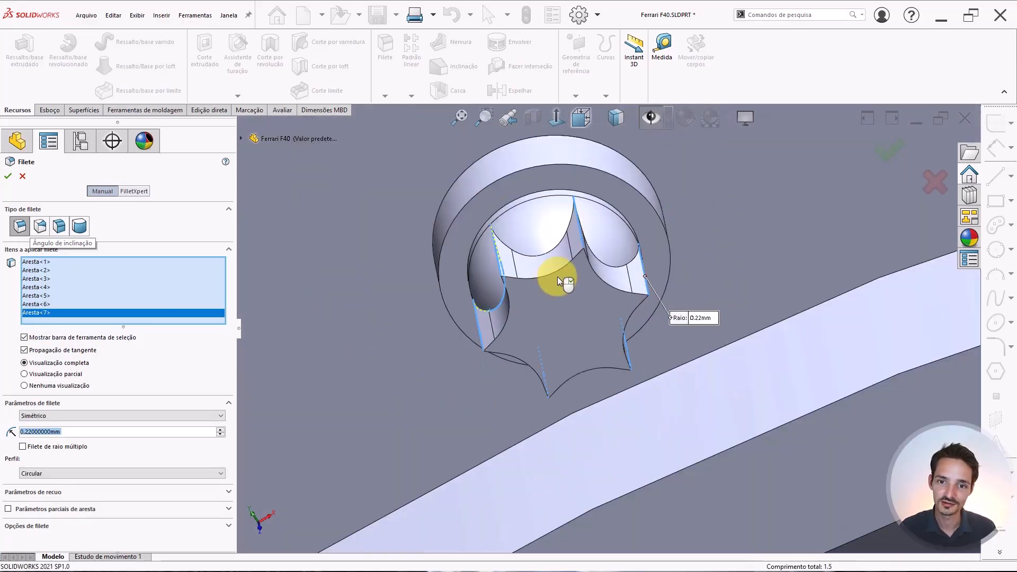
middle_click_drag(557, 276, 553, 212)
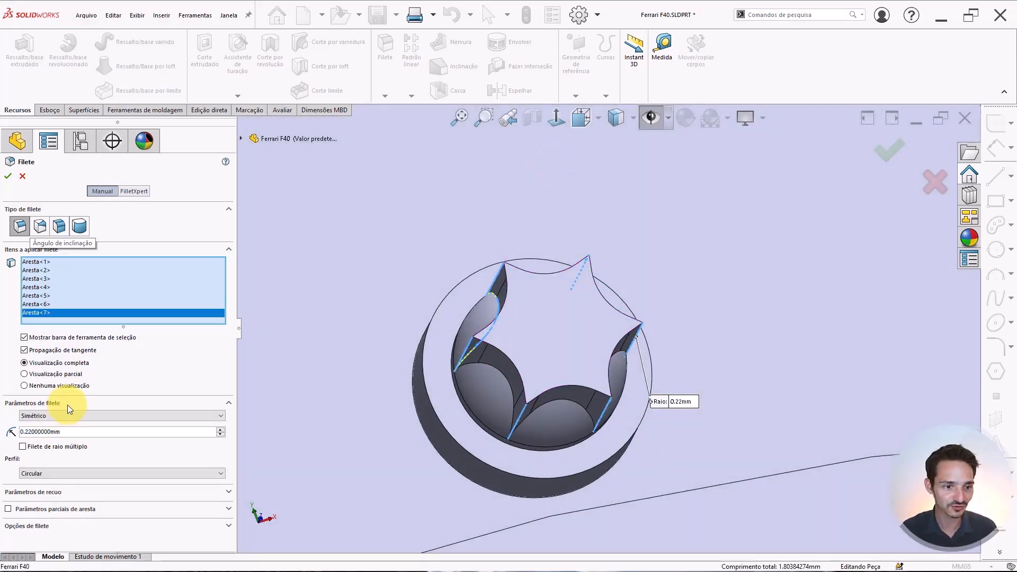
Set the fillet radius to 0.03 mm and remove the stray curved edge beside the dome from the selection.
left_click(70, 431)
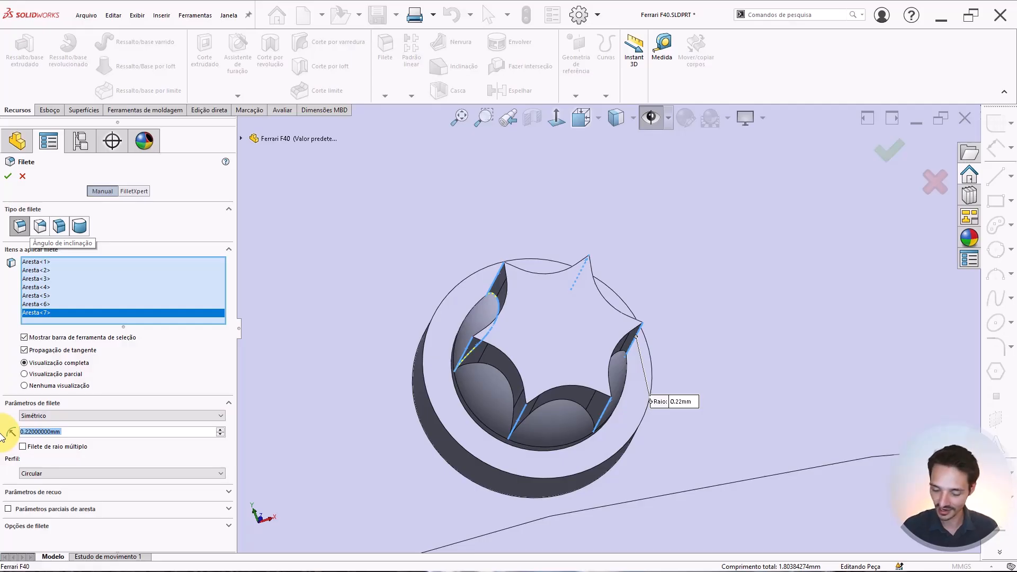
type("0.03")
key("Return")
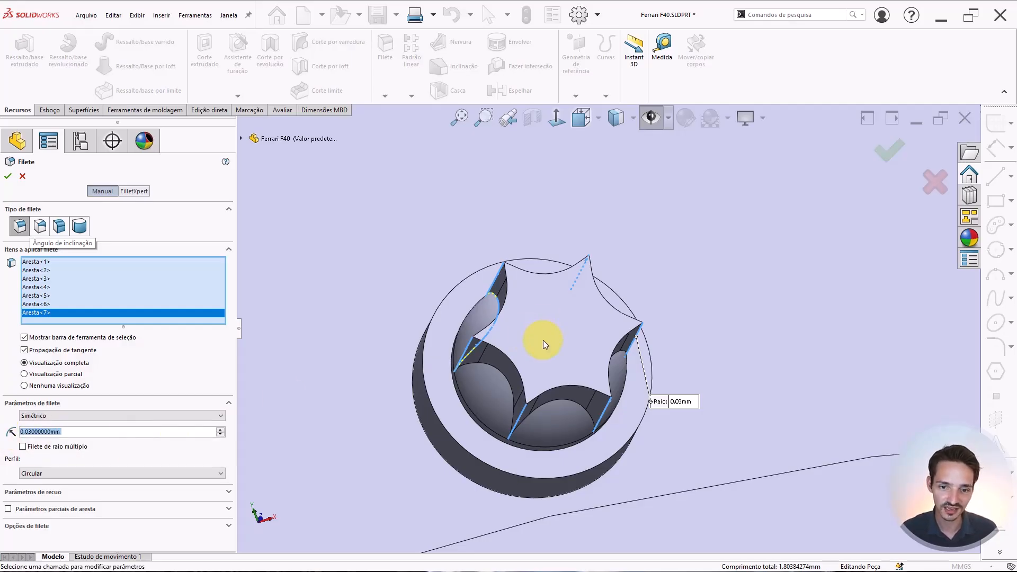
middle_click_drag(543, 340, 509, 336)
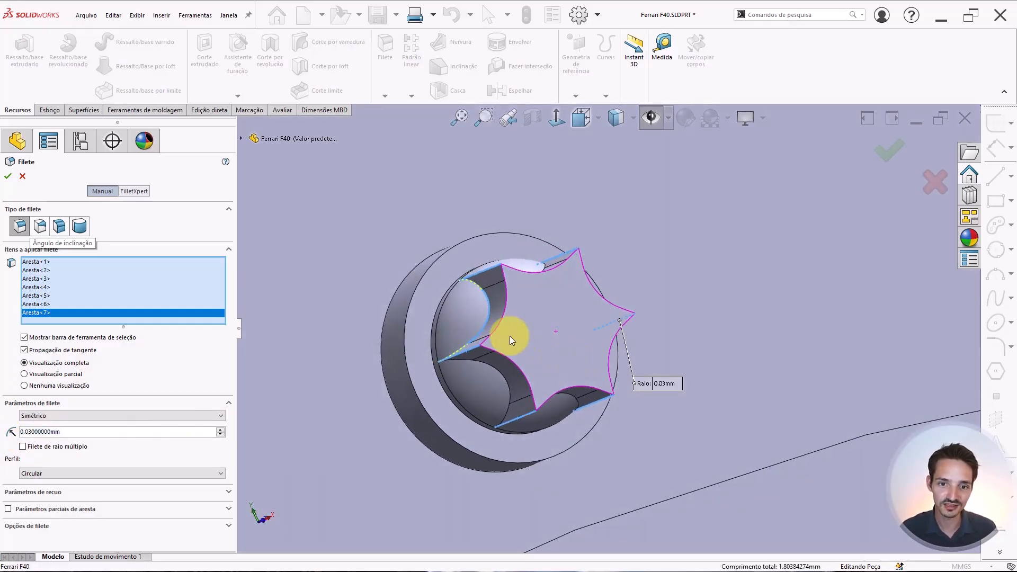
left_click(492, 311)
left_click(495, 311)
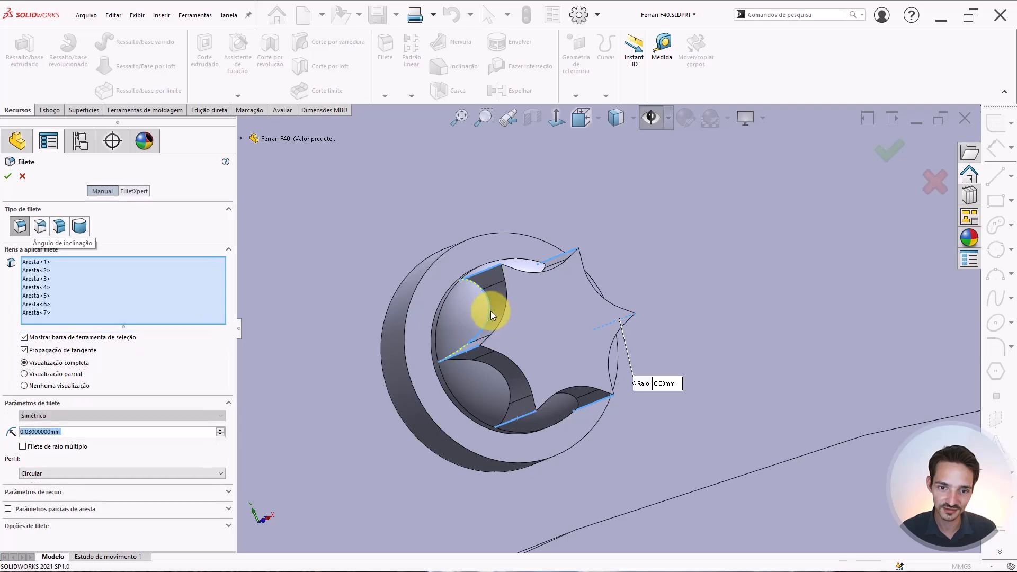
middle_click_drag(489, 312, 287, 336)
Set the fillet radius to 0.02 mm and apply it to the six side edges of the star.
double_click(87, 419)
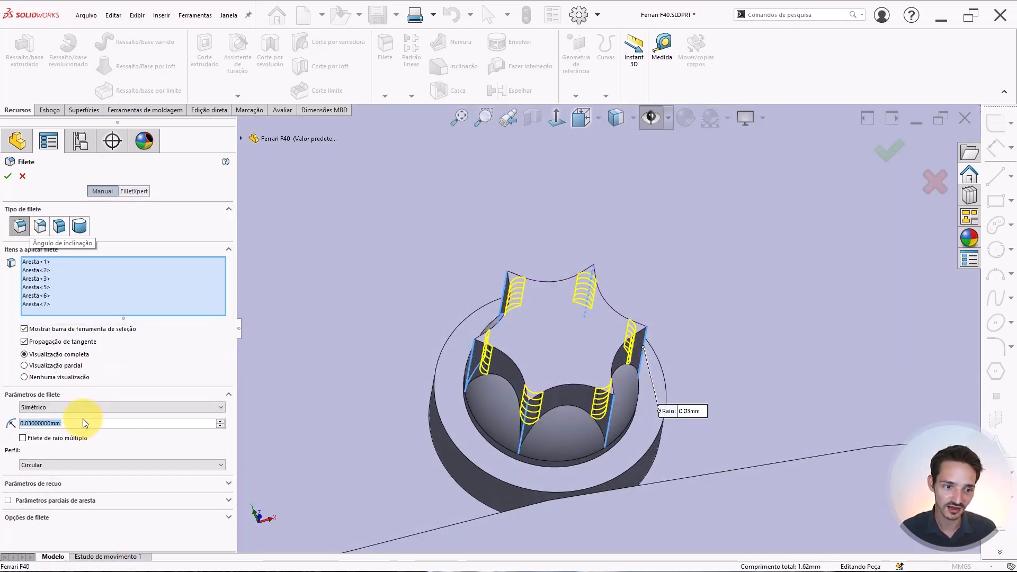
type(".02")
key("Return")
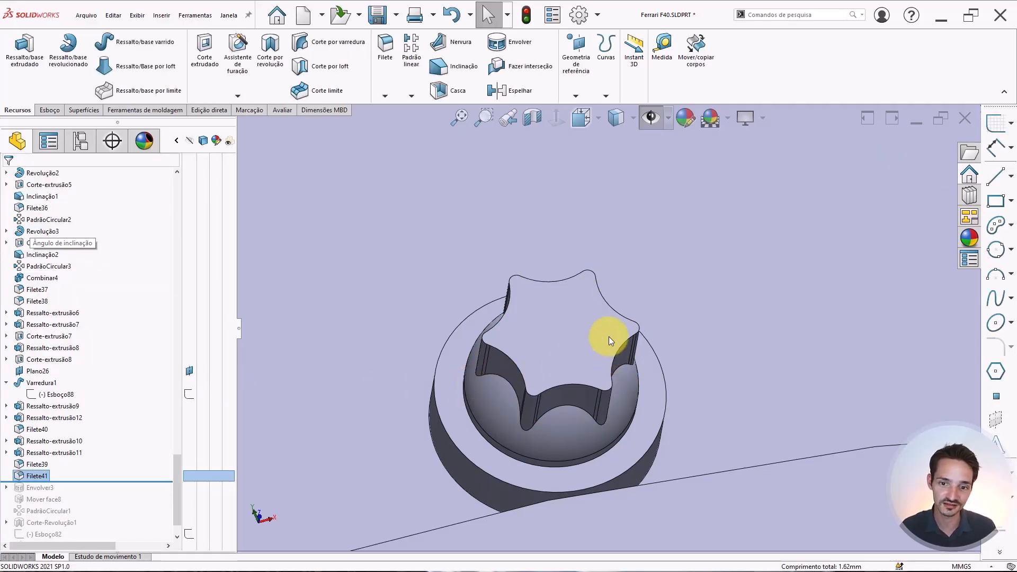
Fillet the edges of the star's top face with a 0.03 mm radius.
middle_click_drag(608, 340, 566, 318)
scroll(567, 317, "up", 3)
scroll(567, 313, "up", 5)
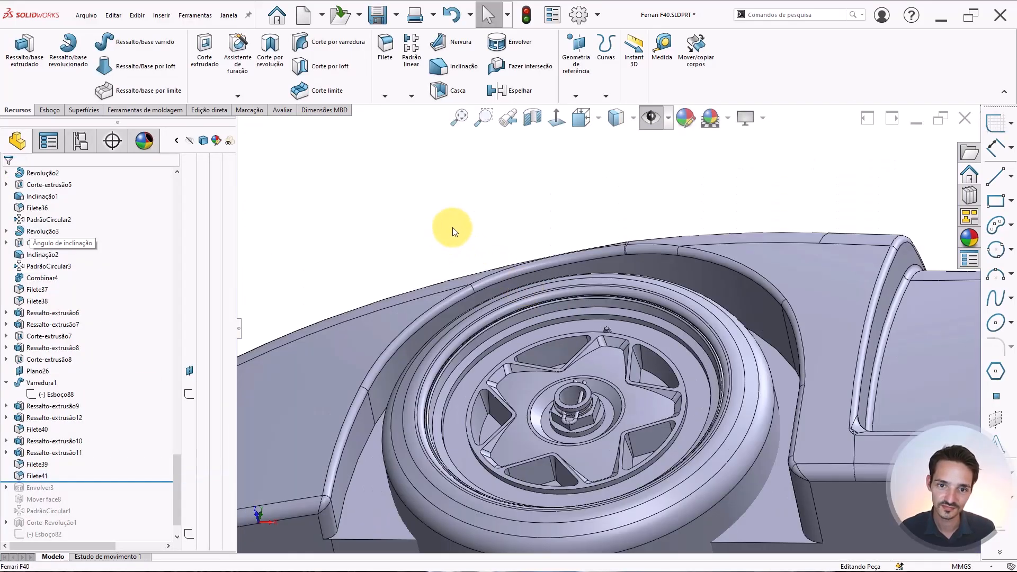
key("Return")
scroll(602, 334, "down", 4)
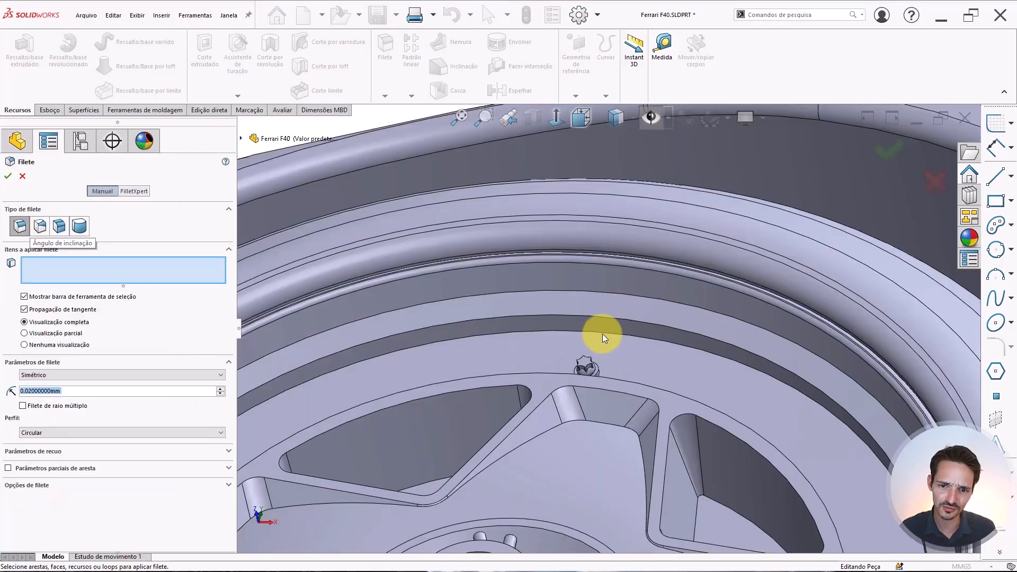
scroll(592, 352, "down", 5)
left_click(579, 361)
scroll(583, 362, "down", 3)
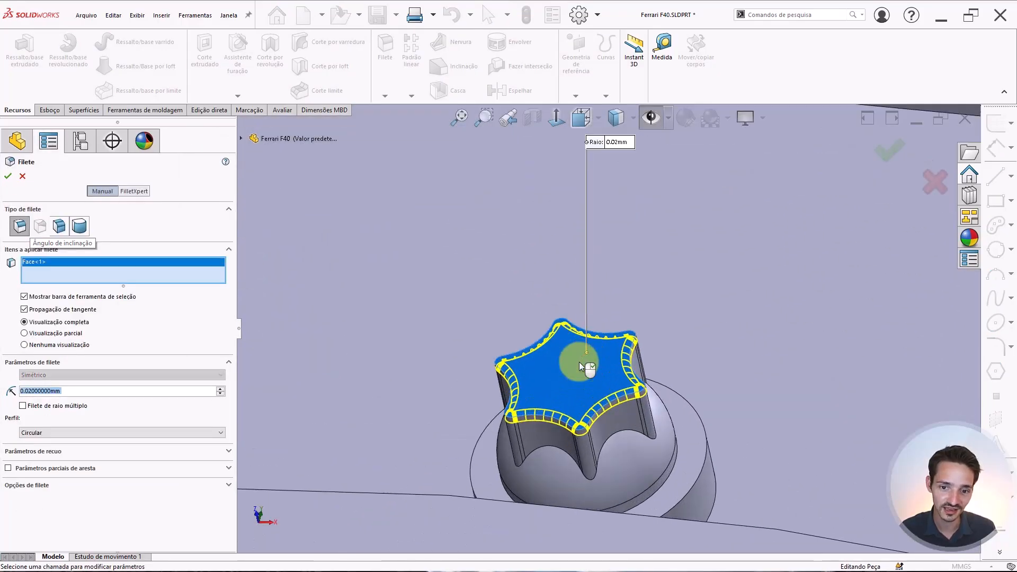
type("0.03")
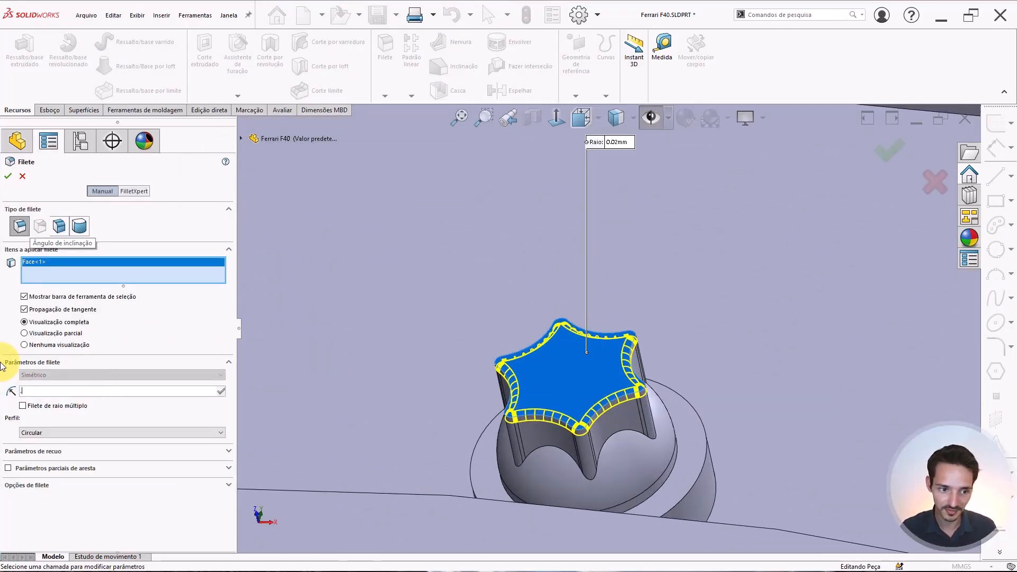
key("Return")
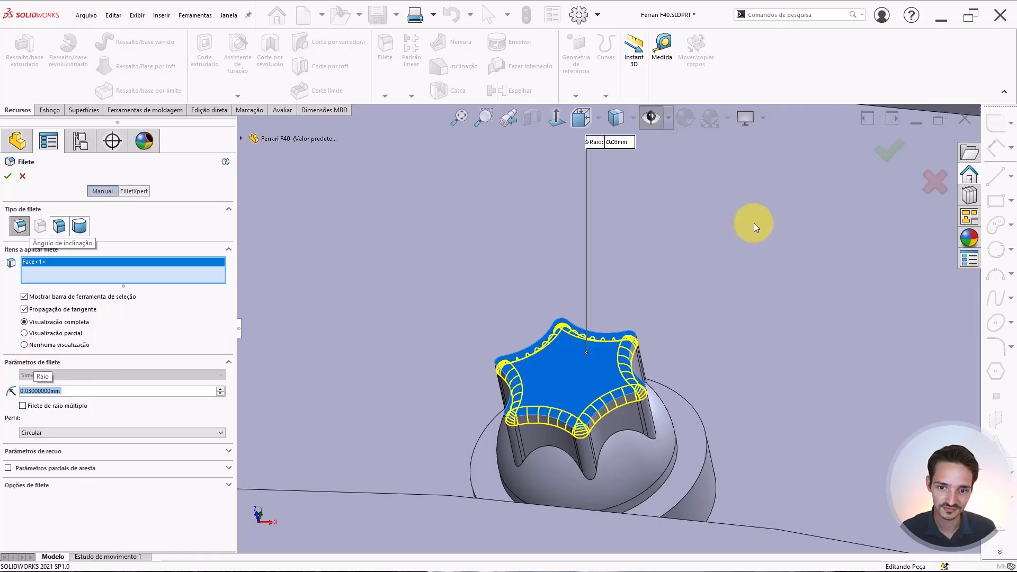
key("Return")
Set the extrusion depth of the stud's Ressalto-extrusão10 feature to 0.40 mm.
scroll(651, 349, "up", 4)
middle_click_drag(653, 364, 604, 452)
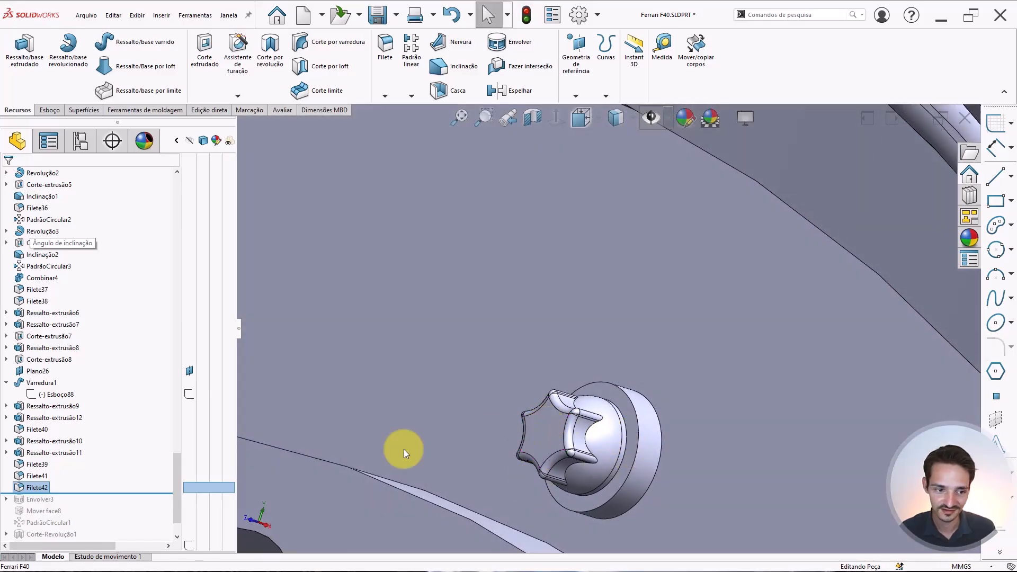
left_click(52, 440)
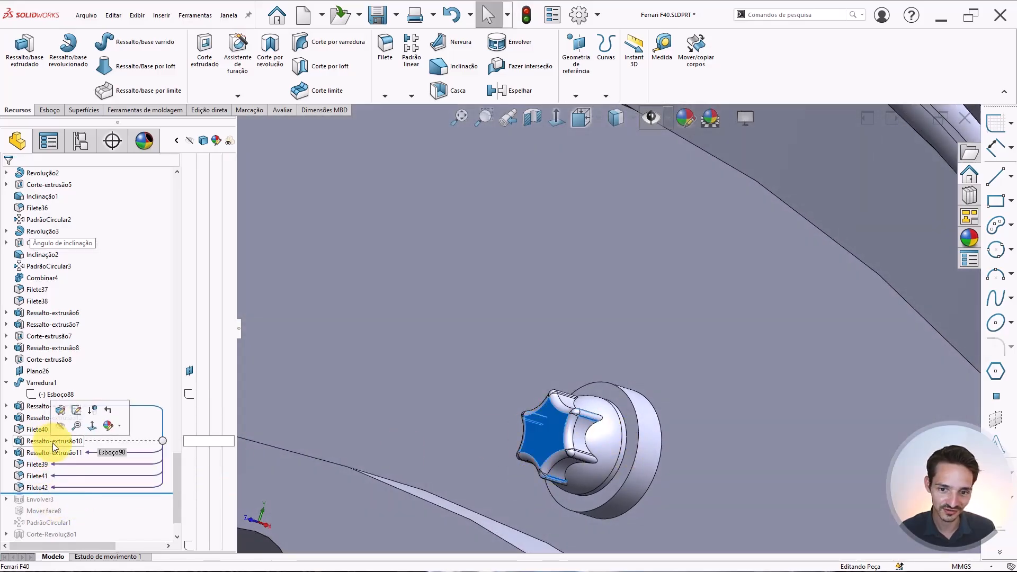
left_click(5, 449)
double_click(46, 441)
scroll(505, 469, "up", 7)
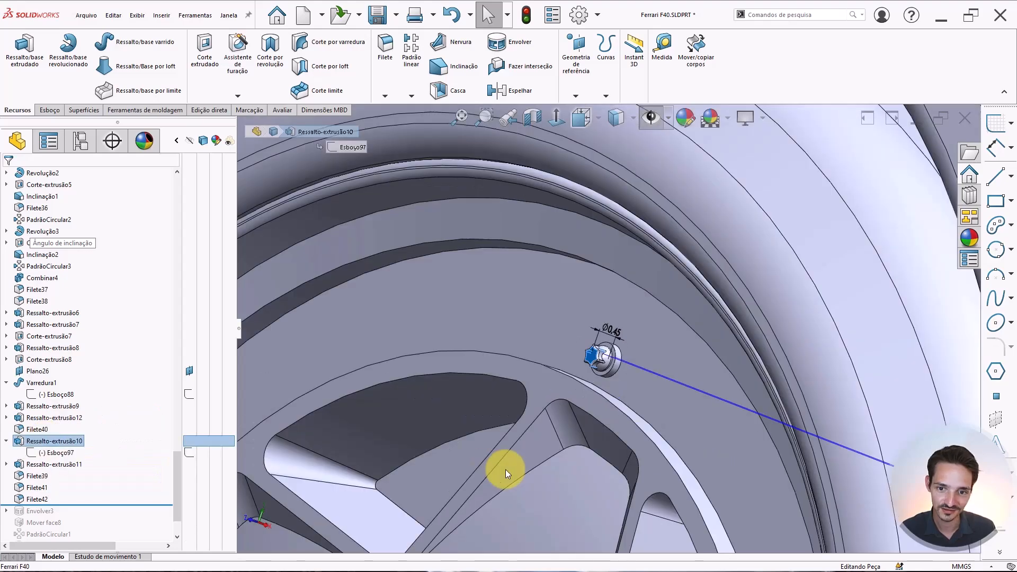
middle_click_drag(506, 471, 688, 492)
scroll(697, 449, "up", 2)
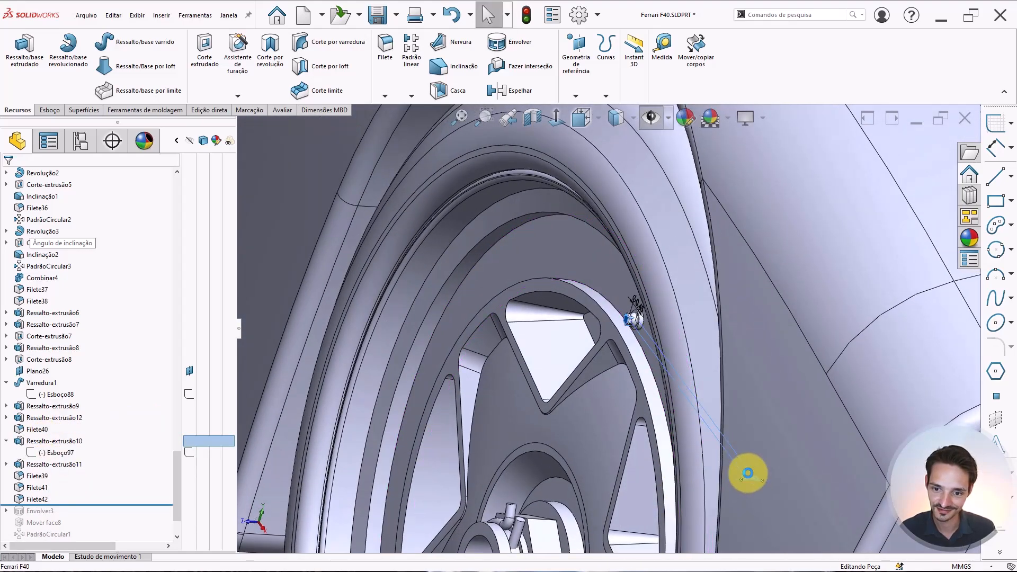
double_click(749, 476)
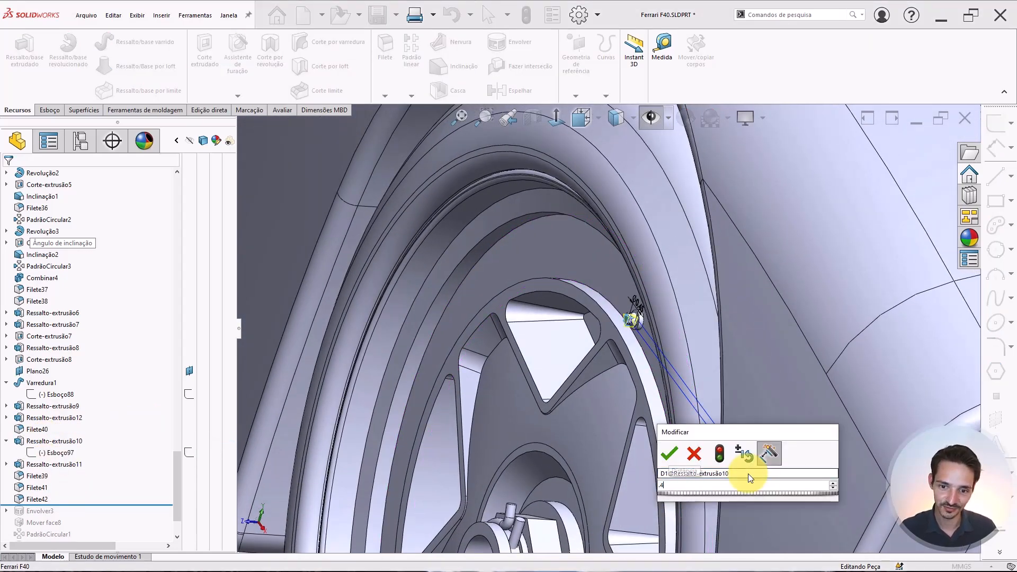
key("Return")
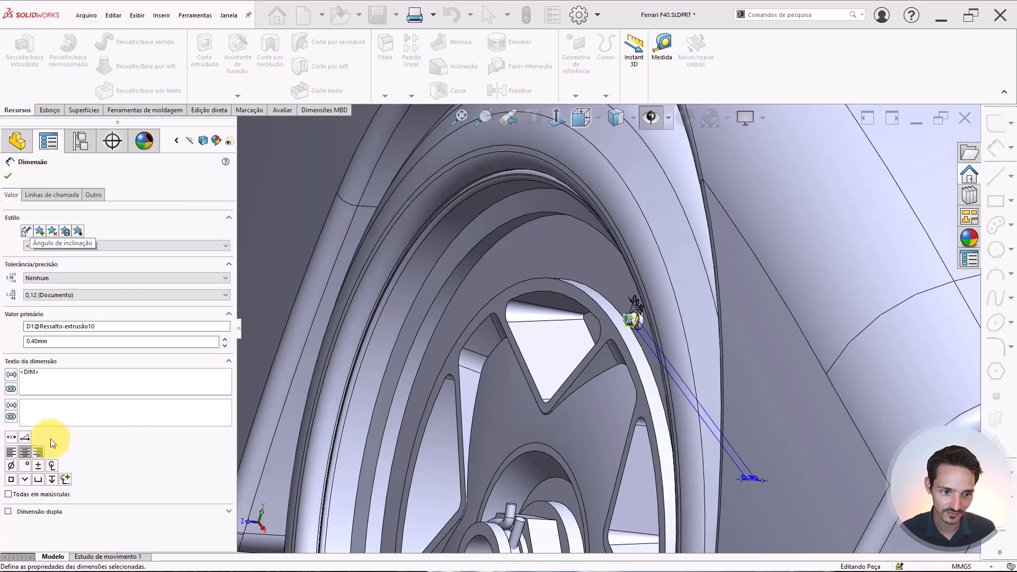
key("Escape")
Set the extrusion depth of the stud's Ressalto-extrusão11 feature to 0.4 mm and rebuild the model.
left_click(38, 465)
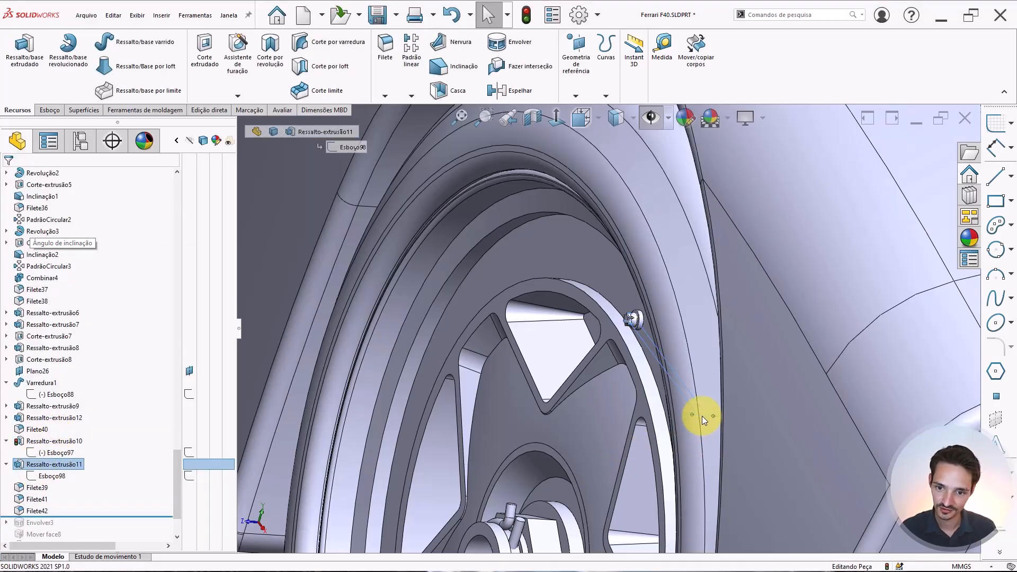
double_click(701, 417)
type("4")
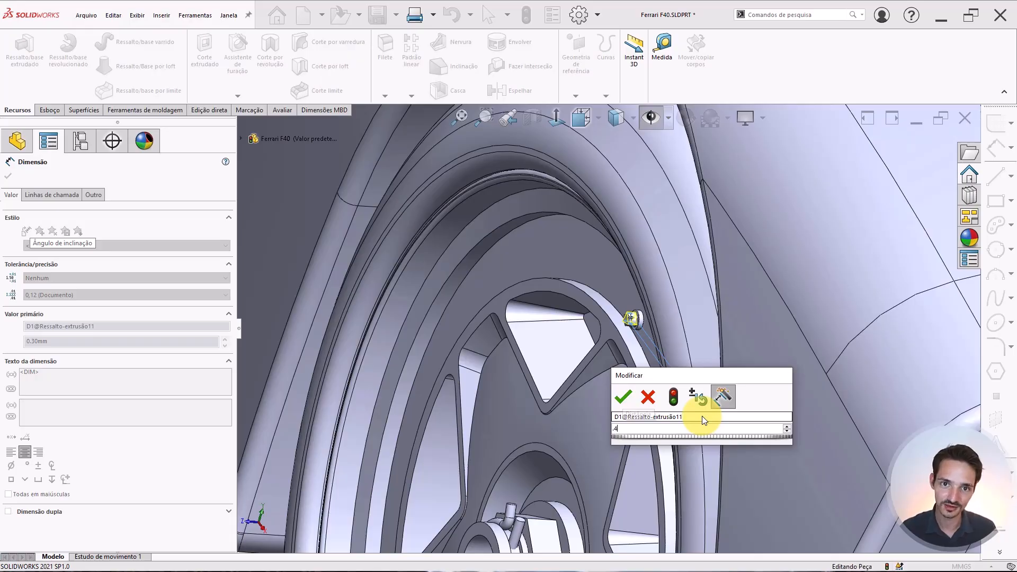
key("Return")
left_click(529, 15)
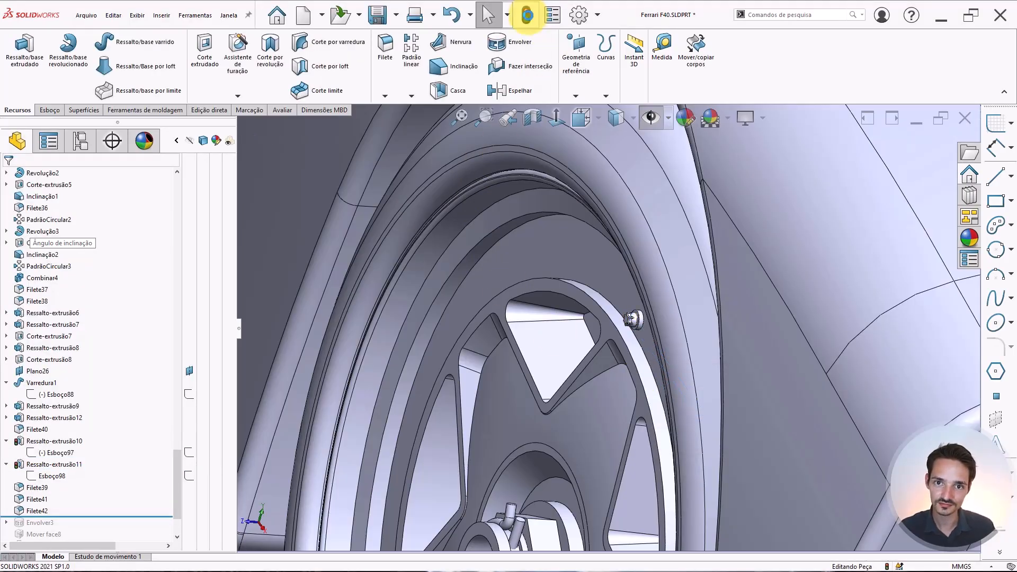
Examine the stud's shape, size and position on the front wheel rim, both close up and in the side view of the car.
scroll(582, 298, "up", 10)
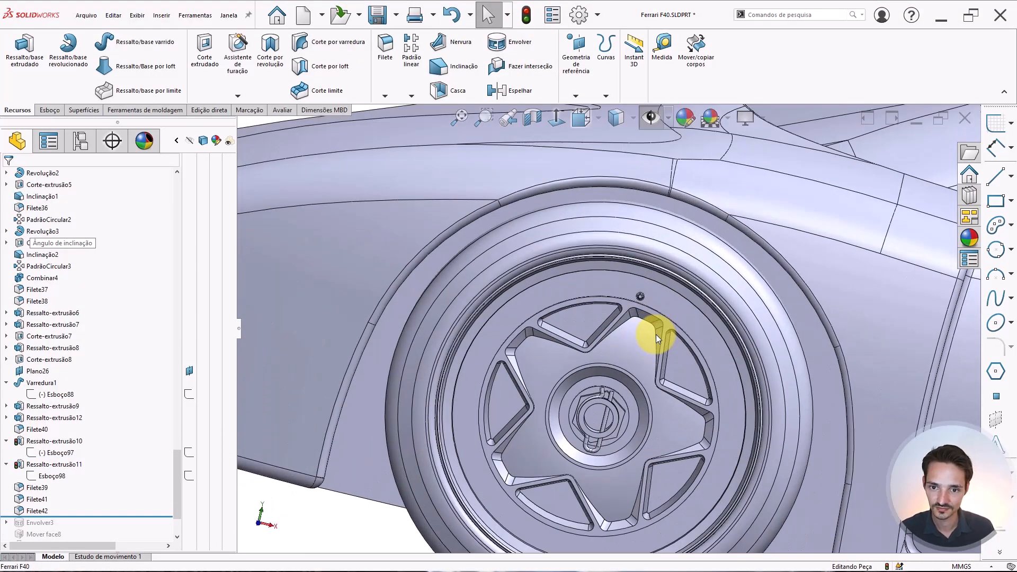
middle_click_drag(656, 335, 616, 407)
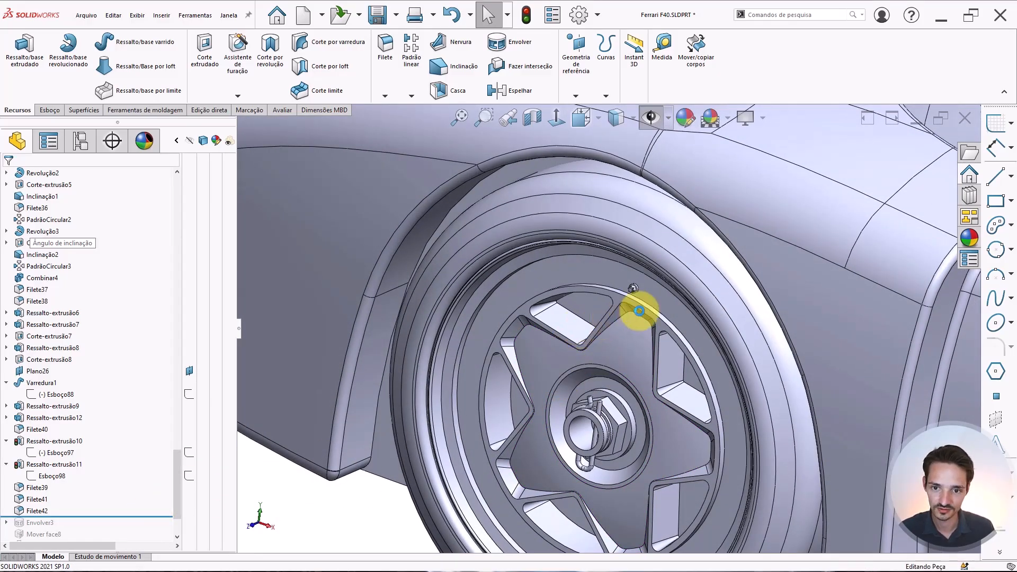
scroll(633, 294, "down", 3)
scroll(630, 293, "down", 4)
middle_click_drag(625, 298, 632, 318)
scroll(632, 318, "up", 3)
scroll(630, 334, "up", 8)
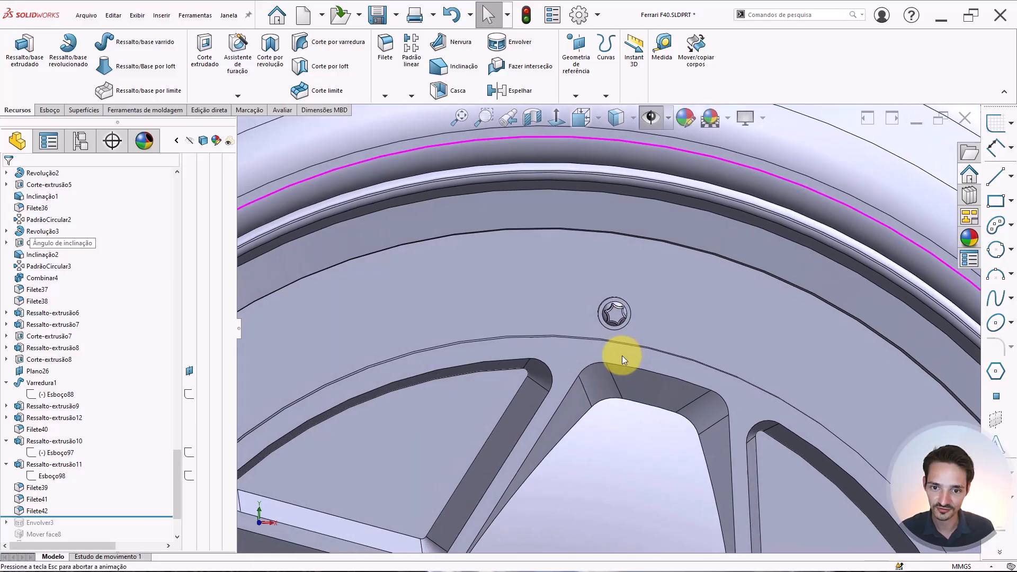
scroll(647, 396, "up", 2)
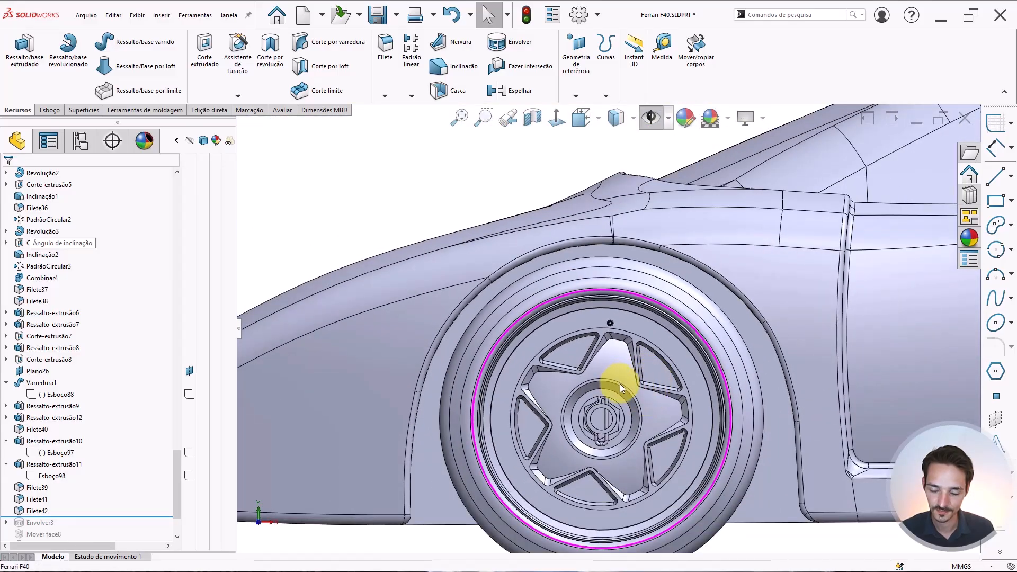
scroll(649, 272, "down", 2)
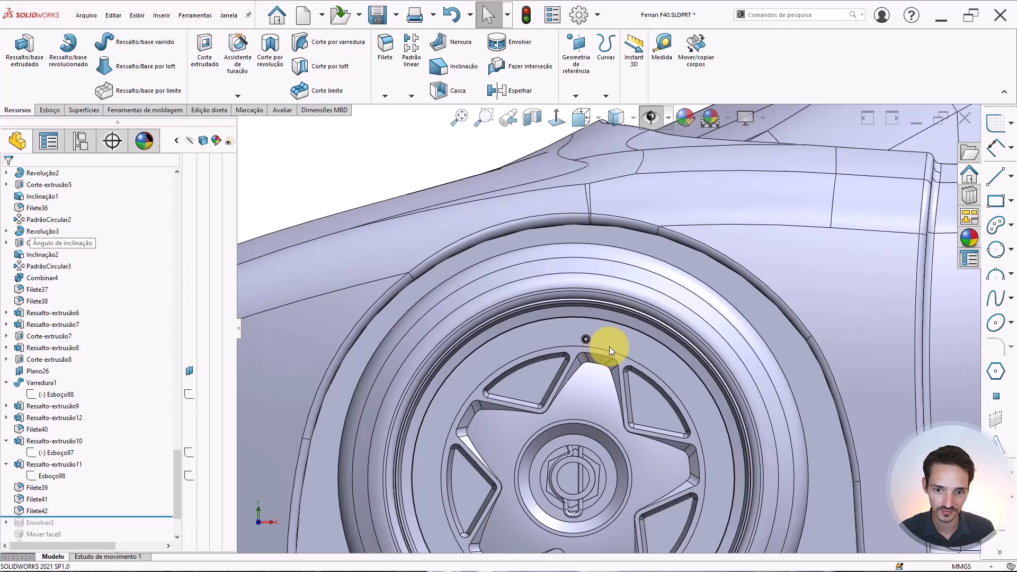
scroll(599, 358, "up", 1)
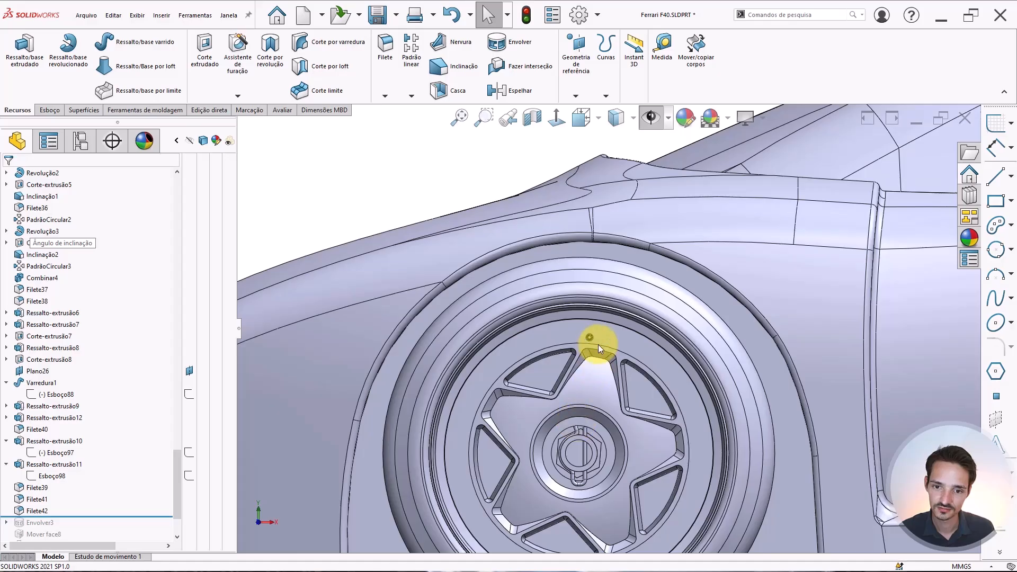
scroll(601, 334, "down", 4)
scroll(578, 477, "up", 2)
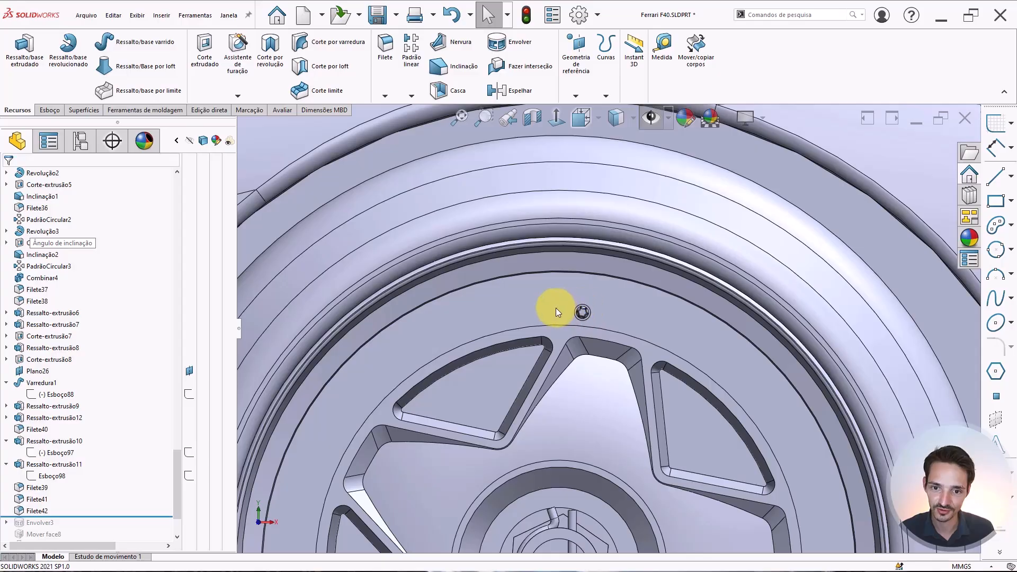
scroll(594, 317, "up", 6)
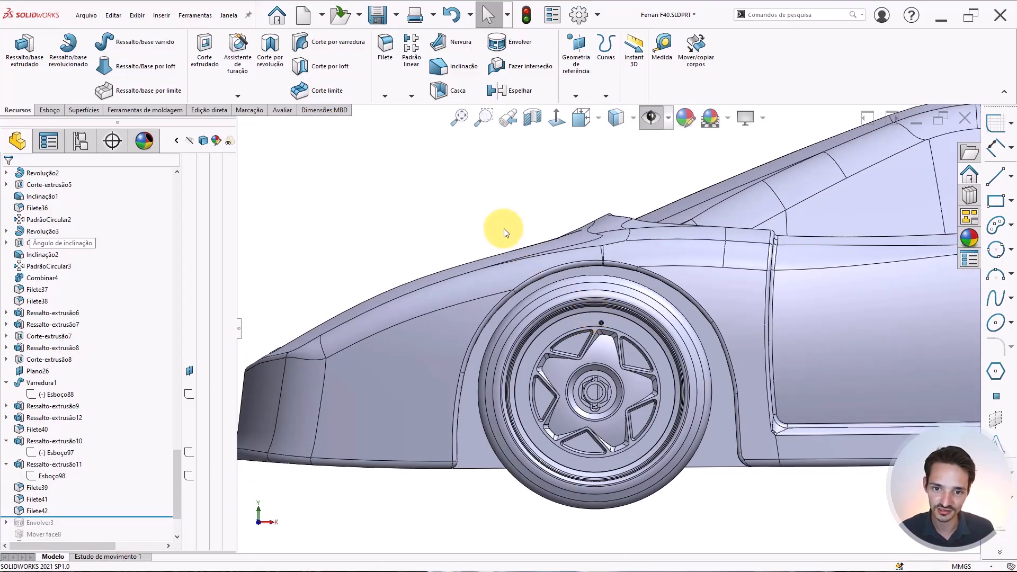
scroll(675, 325, "down", 3)
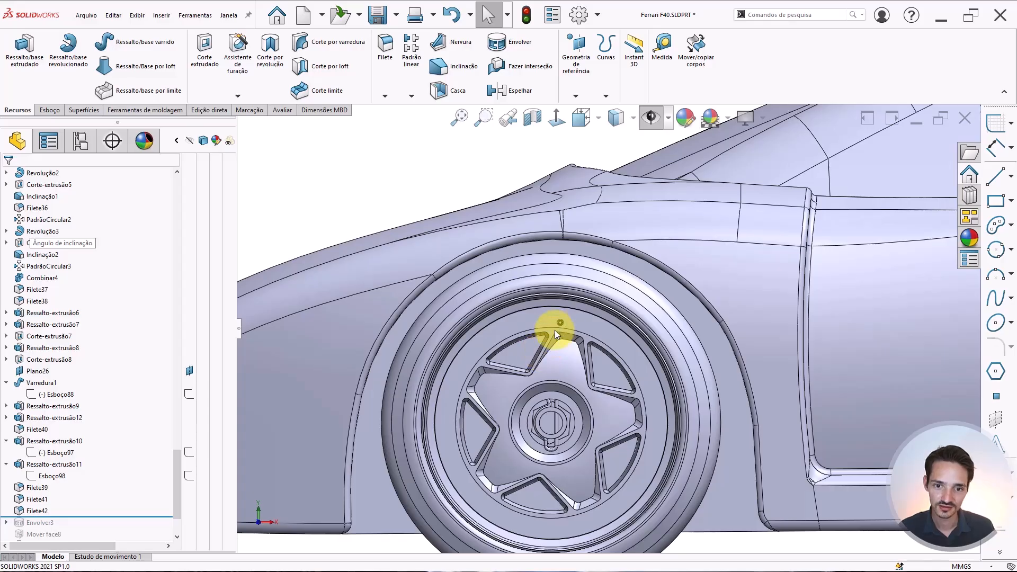
scroll(543, 368, "down", 3)
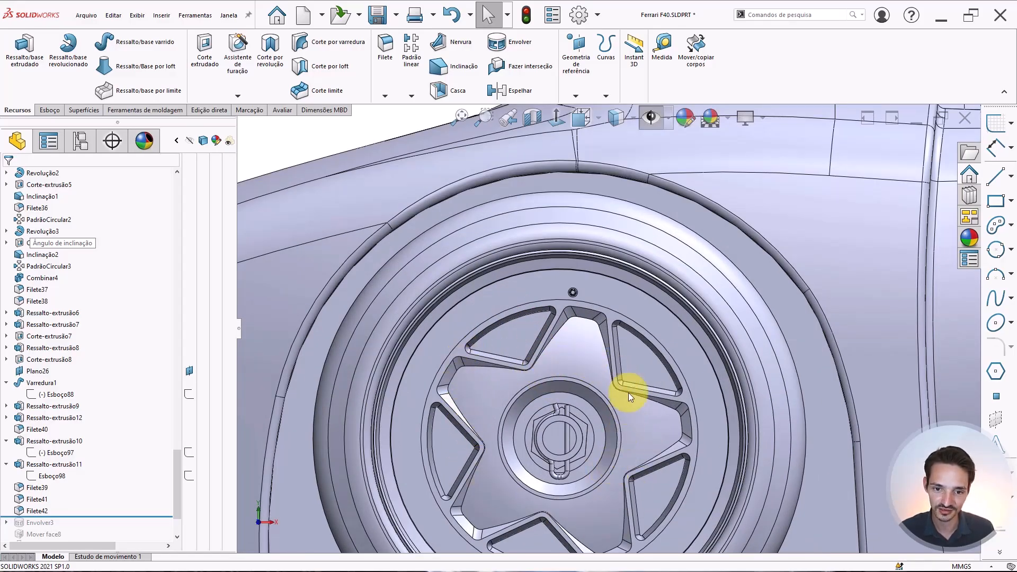
scroll(624, 373, "up", 6)
scroll(590, 392, "down", 6)
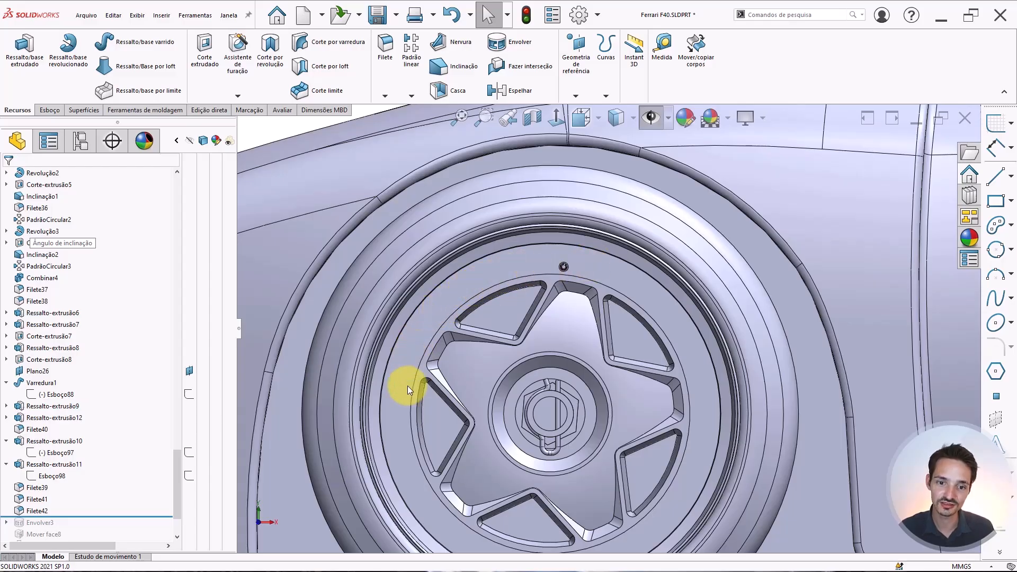
scroll(557, 271, "up", 6)
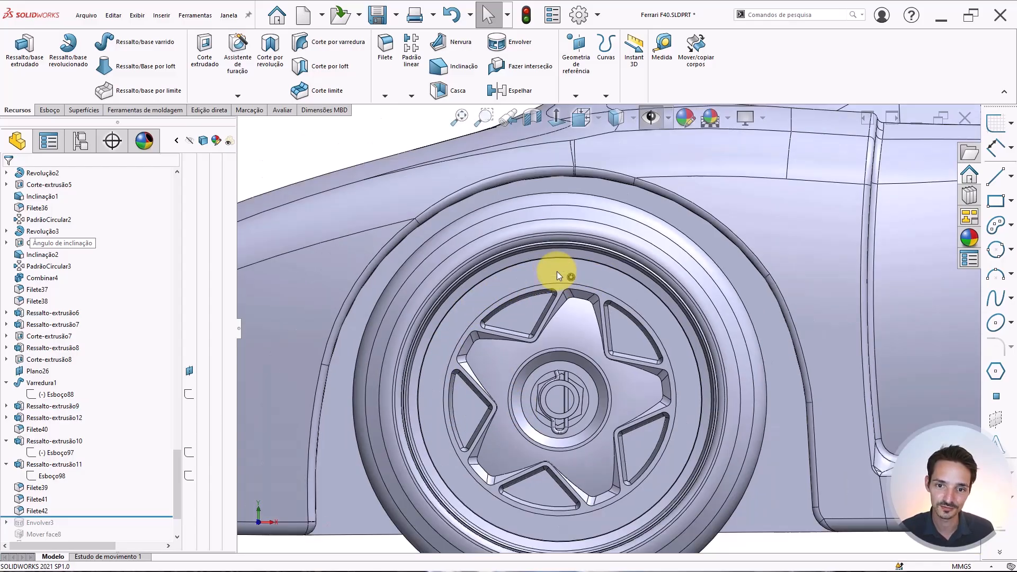
scroll(624, 249, "down", 2)
scroll(624, 249, "down", 2)
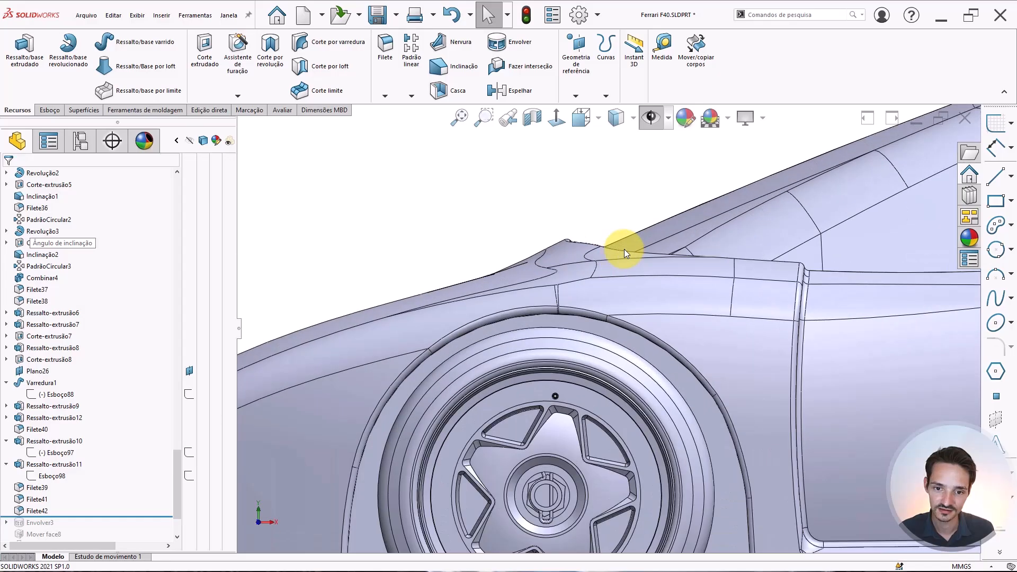
mouse_move(624, 249)
middle_mouse_down()
mouse_move(640, 326)
mouse_move(619, 251)
middle_mouse_up()
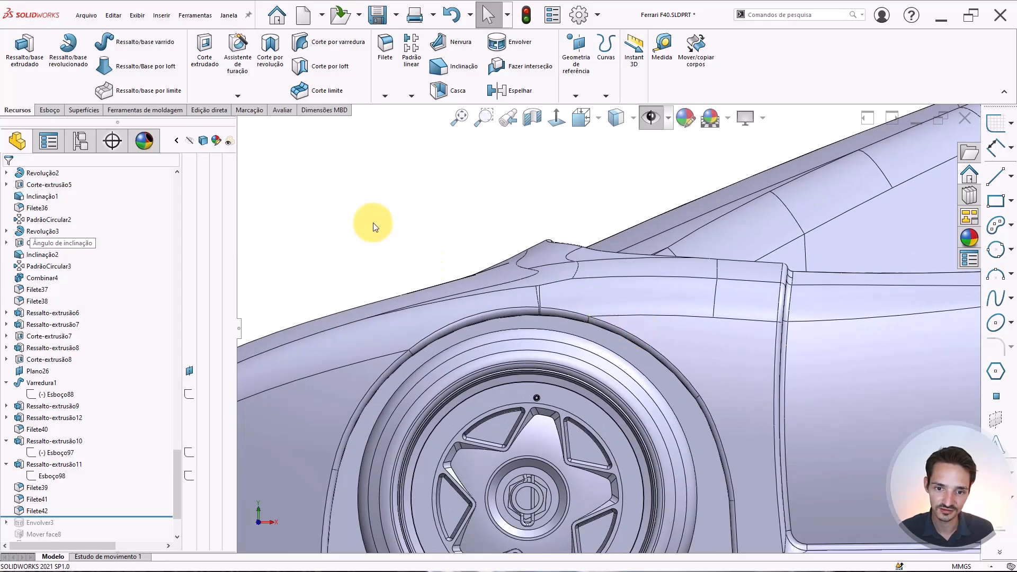
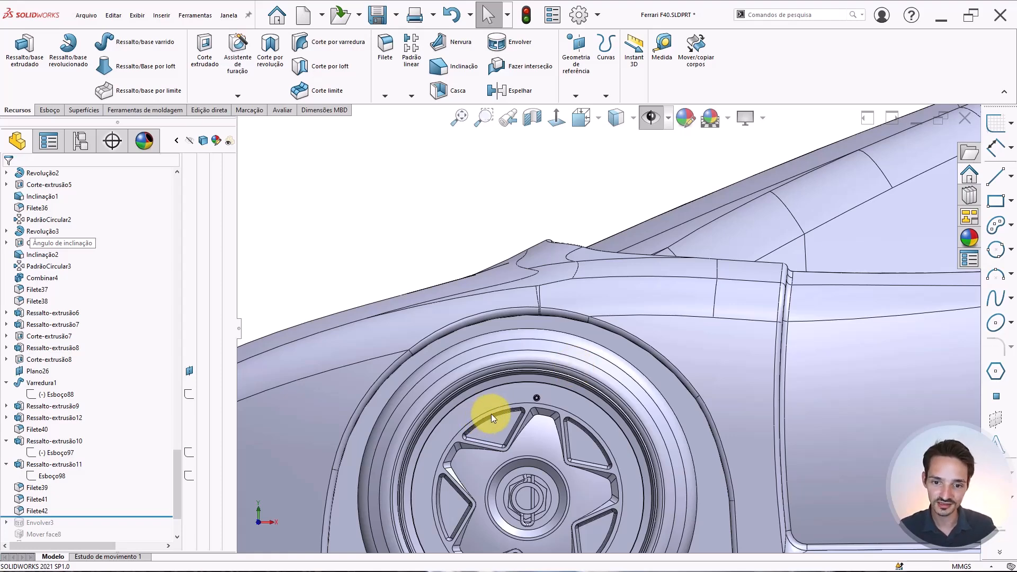
scroll(539, 396, "down", 2)
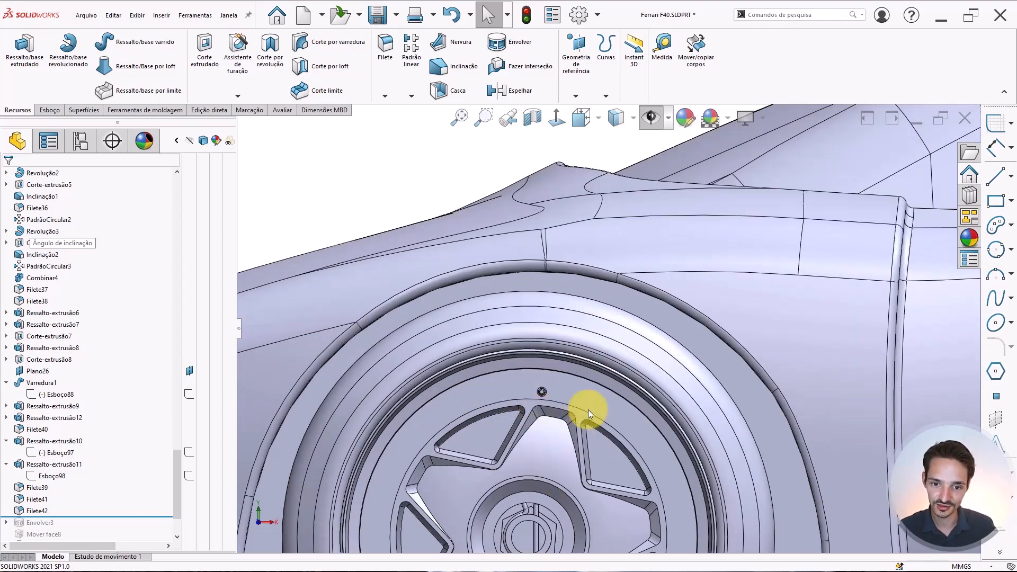
scroll(588, 409, "down", 2)
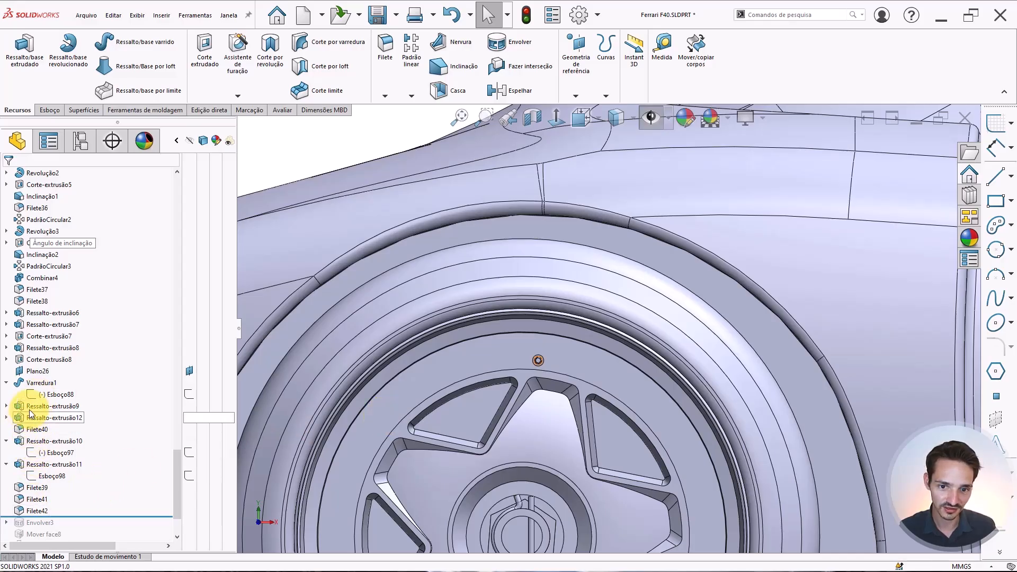
In the base sketch of Ressalto-extrusão9, draw a construction line about 10.4 mm long from the wheel centre outward through the upper star spoke.
left_click(7, 406)
left_click(42, 418)
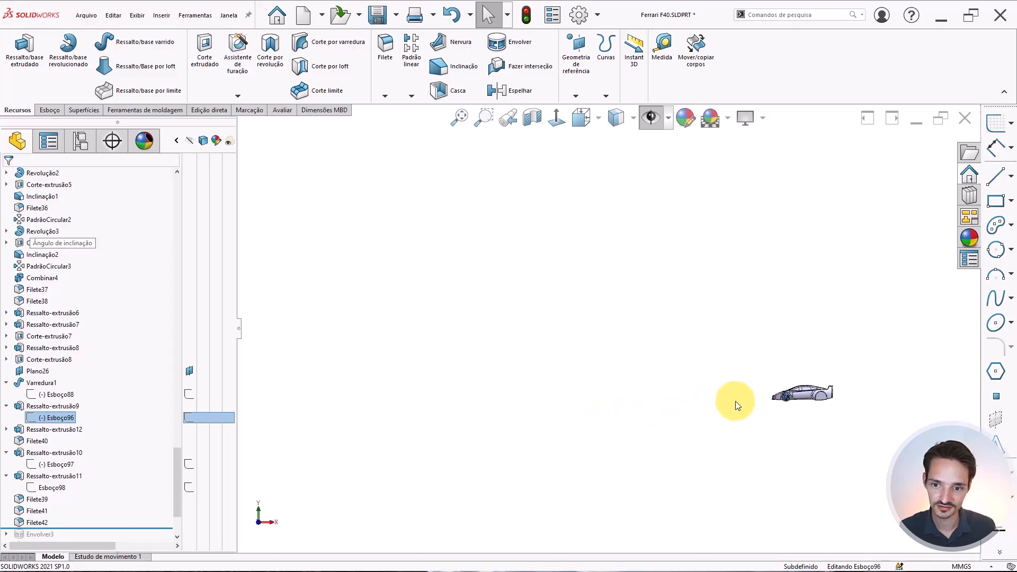
scroll(738, 408, "down", 6)
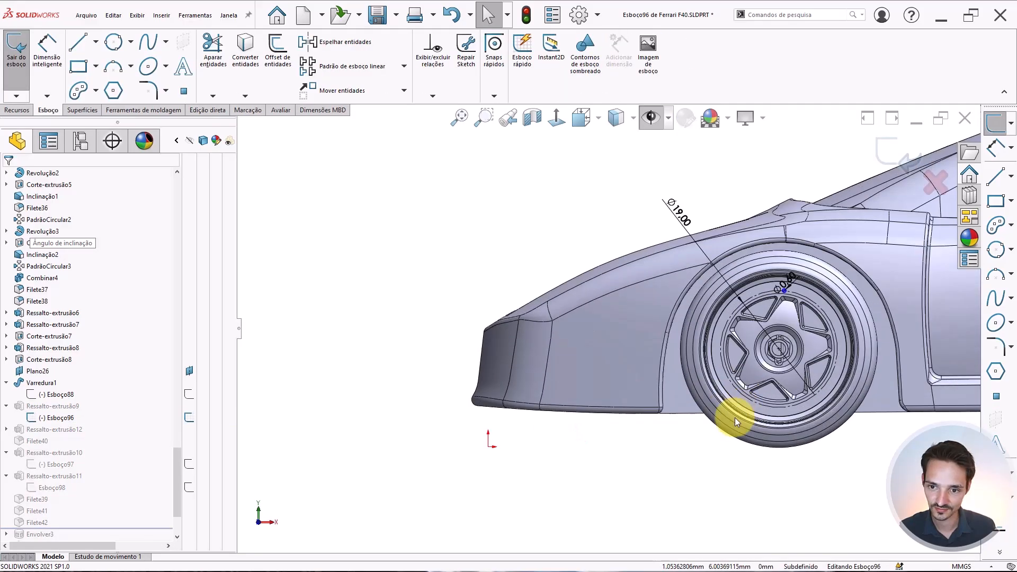
key("l")
scroll(758, 317, "down", 4)
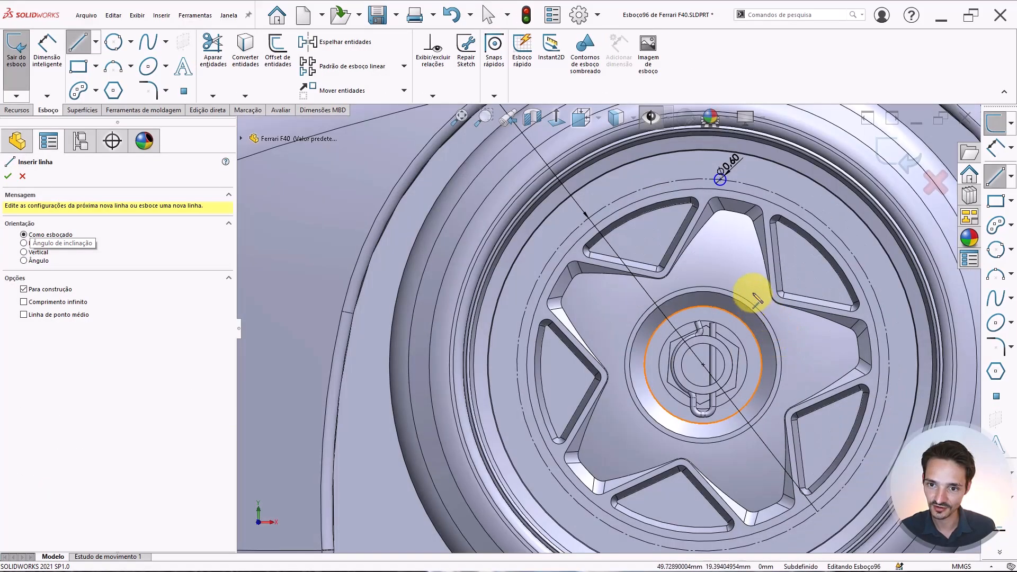
scroll(736, 260, "up", 2)
scroll(720, 230, "down", 2)
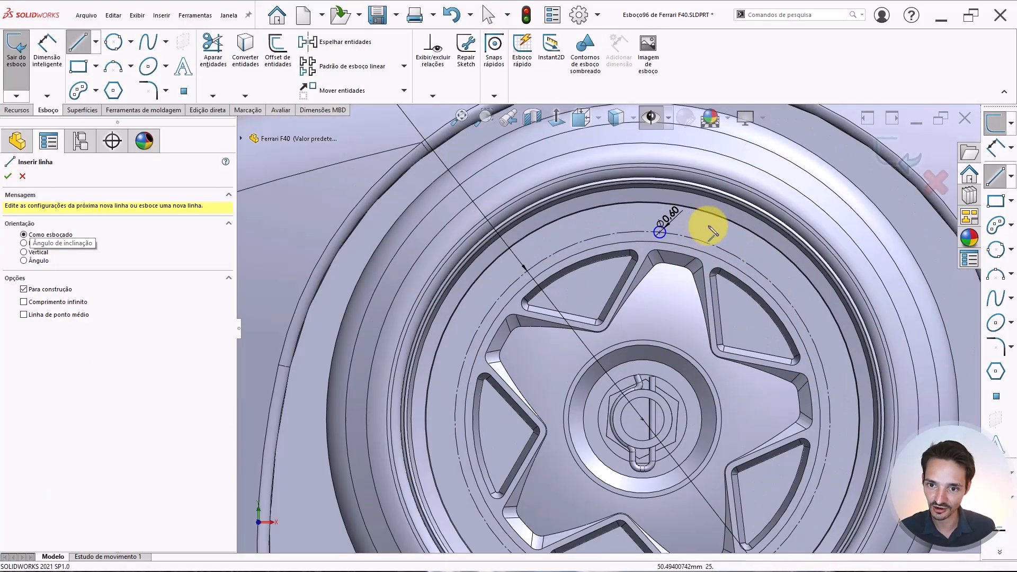
left_click(643, 421)
scroll(676, 233, "down", 2)
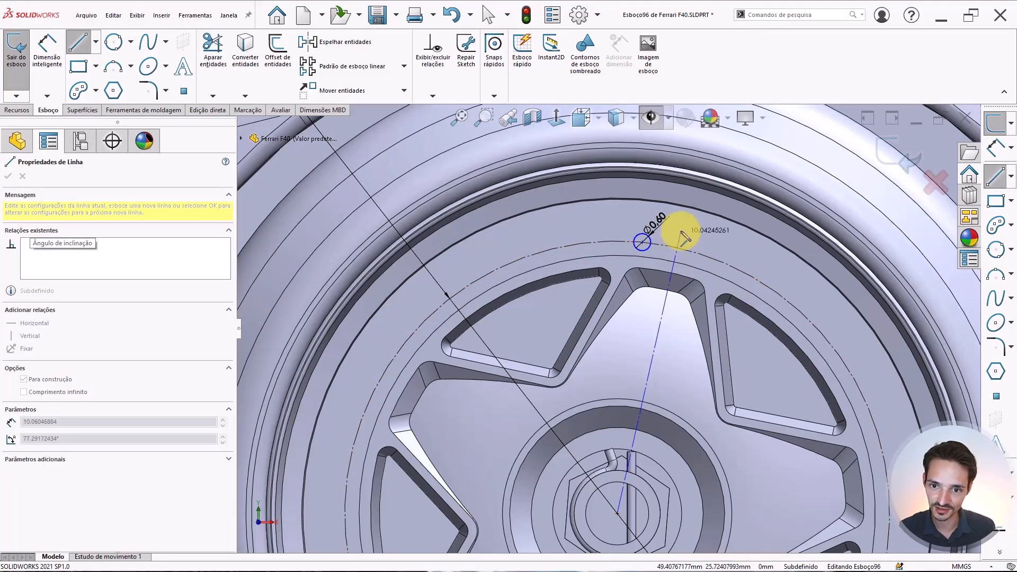
left_click(682, 223)
key("Escape")
scroll(663, 267, "down", 2)
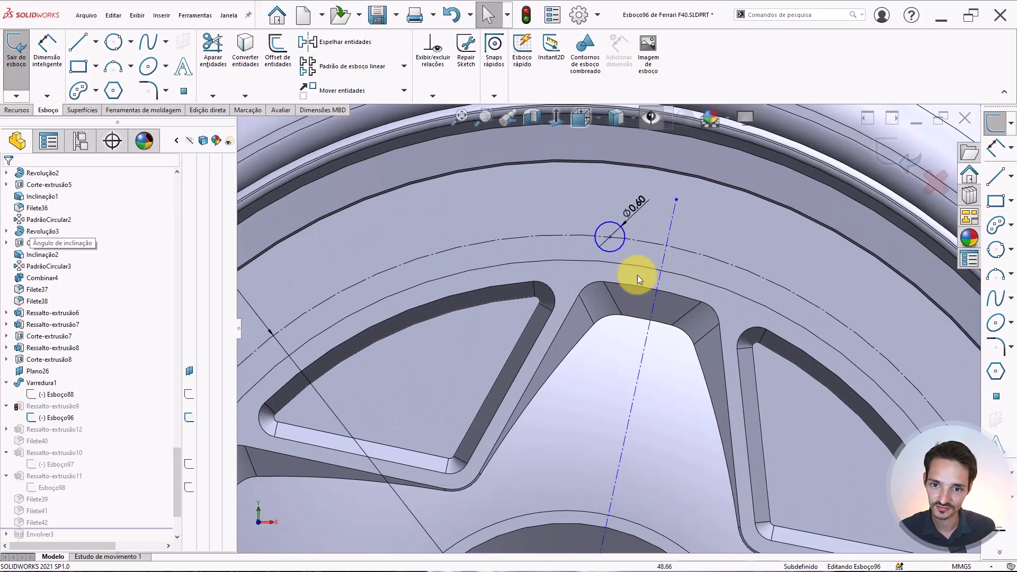
left_click(557, 206)
key("l")
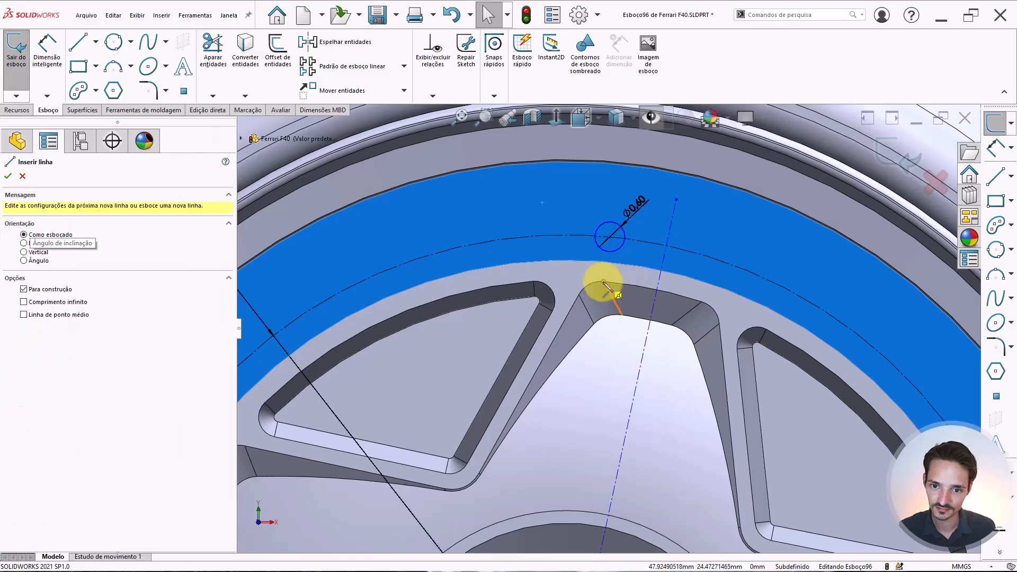
left_click(604, 282)
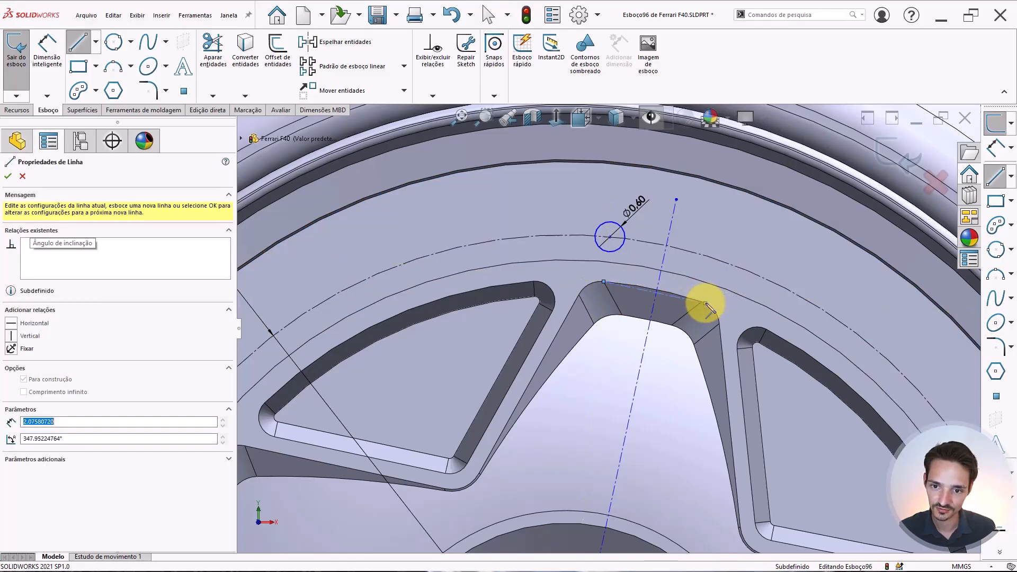
key("Escape")
scroll(705, 303, "down", 3)
scroll(609, 286, "down", 2)
left_click(609, 284)
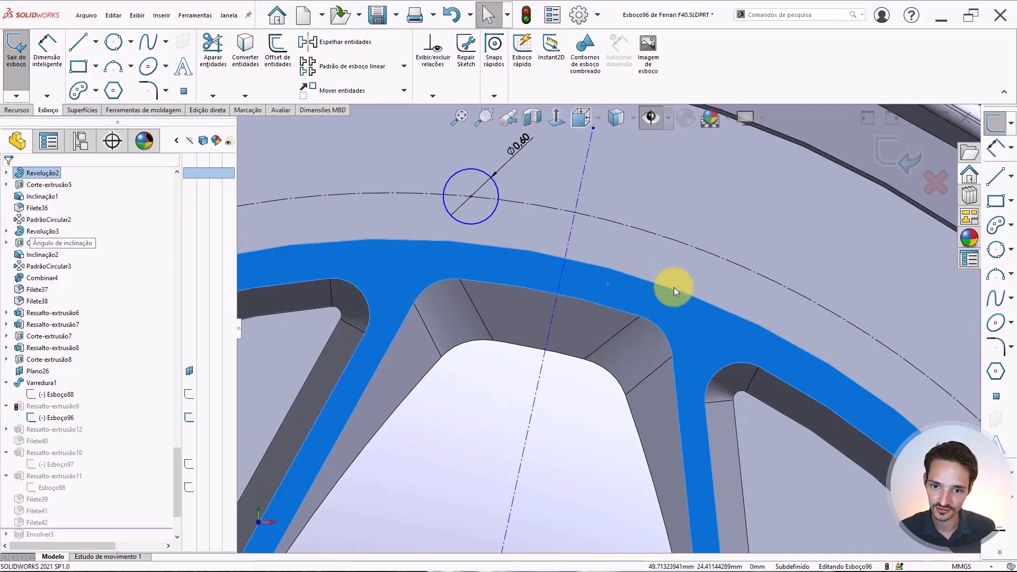
key("l")
key("Escape")
Make the construction line coincident with the midpoint of the upper star spoke's outer edge.
right_click(541, 292)
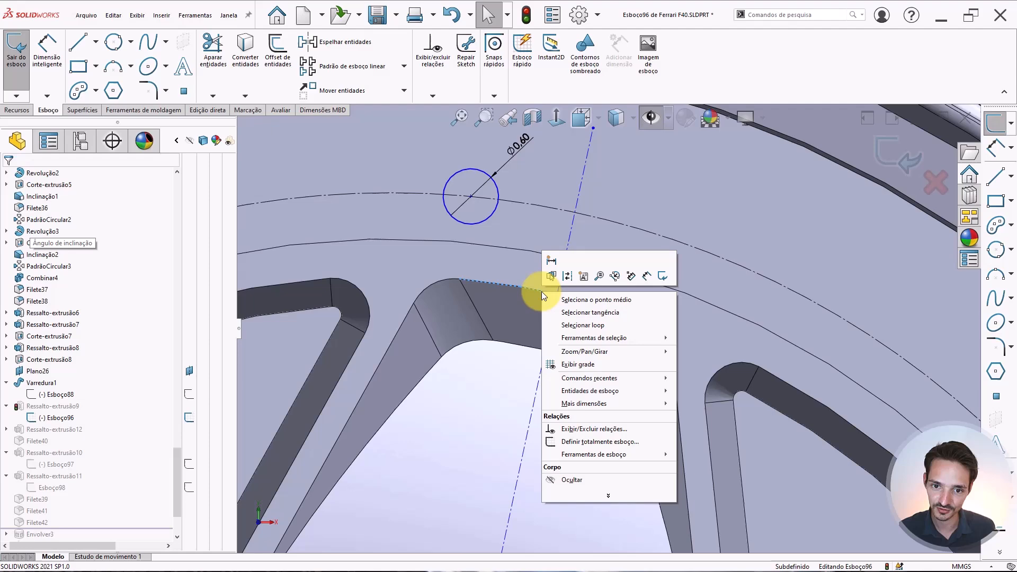
left_click(576, 299)
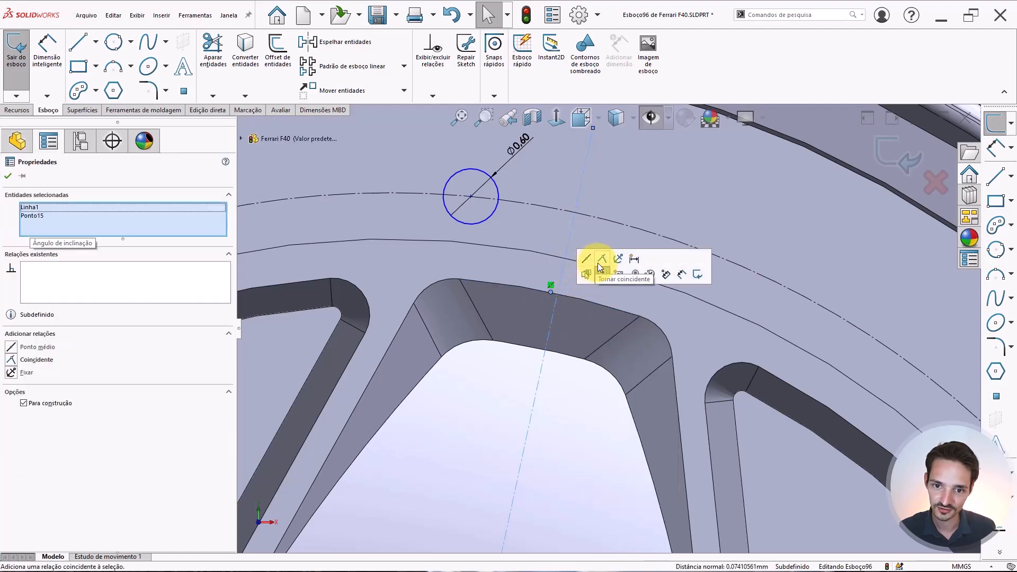
scroll(497, 274, "up", 3)
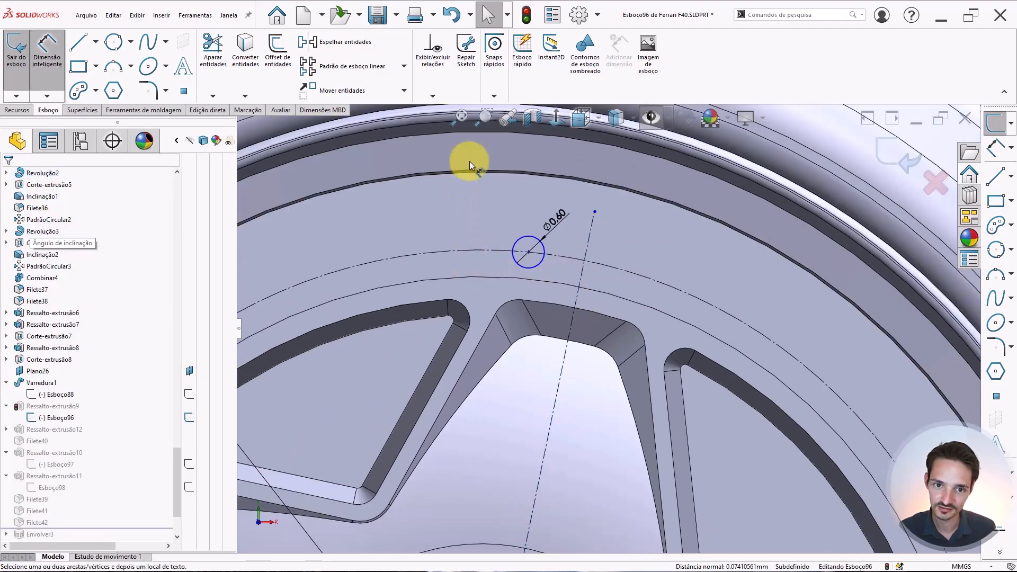
scroll(523, 265, "up", 3)
Draw a second construction line from the centre of the 0.60 mm circle to the wheel centre.
key("l")
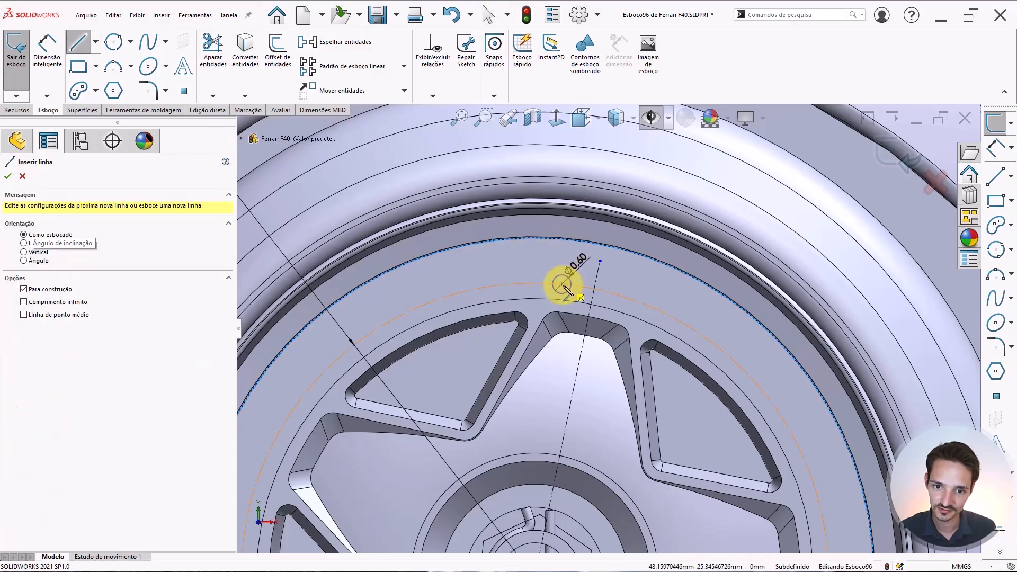
left_click(562, 285)
scroll(583, 448, "up", 3)
scroll(582, 447, "down", 3)
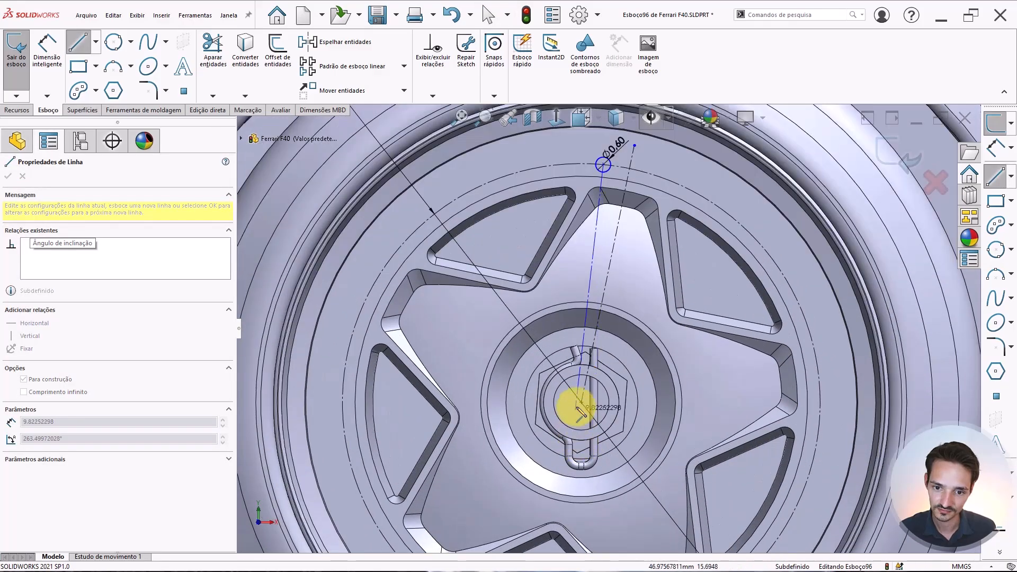
left_click(580, 403)
key("Escape")
scroll(627, 232, "down", 3)
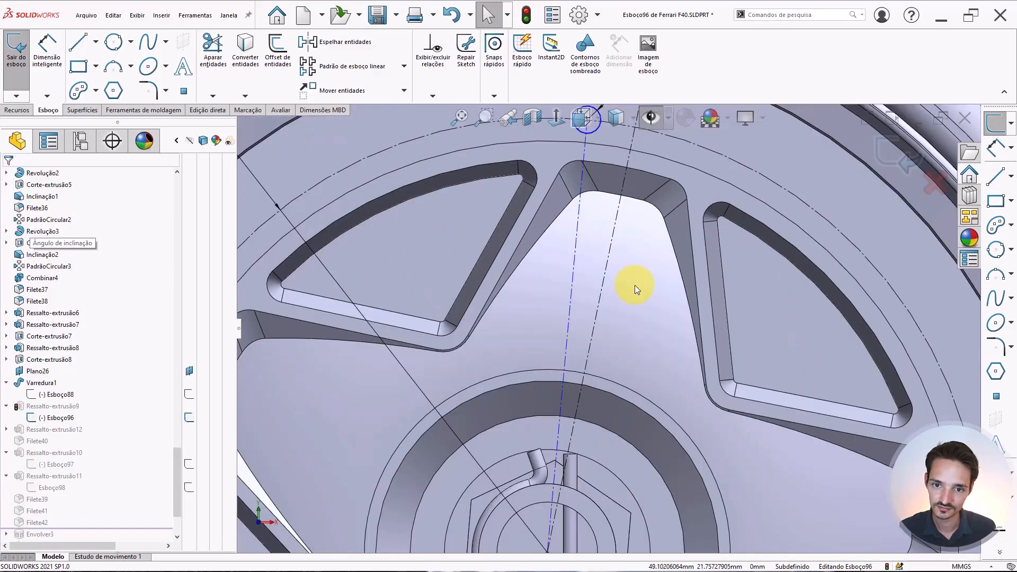
Dimension the angle between the two construction lines as 14.4/2 degrees and exit the sketch.
right_click_drag(634, 284, 611, 238)
left_click(611, 237)
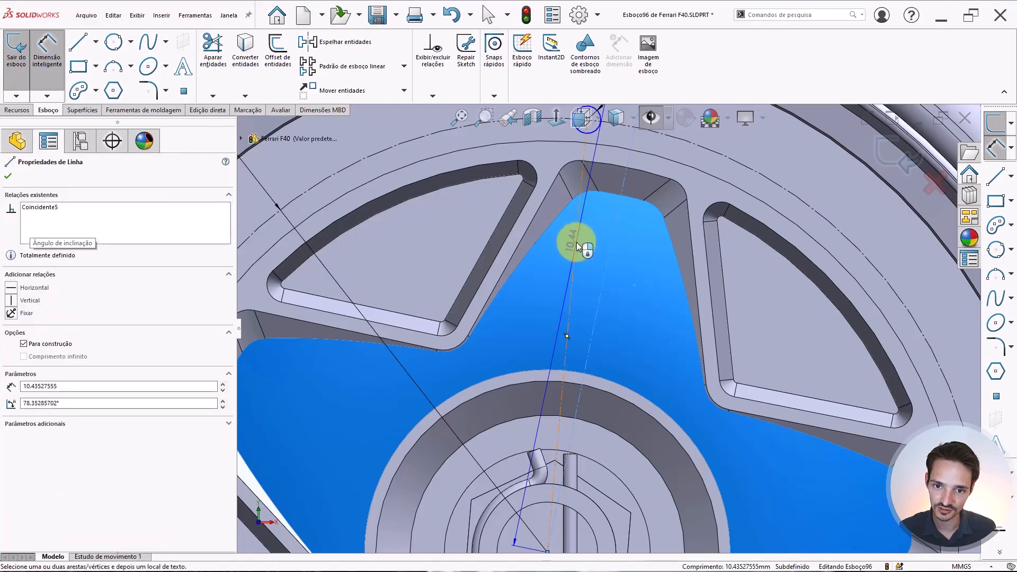
left_click(577, 242)
left_click(599, 236)
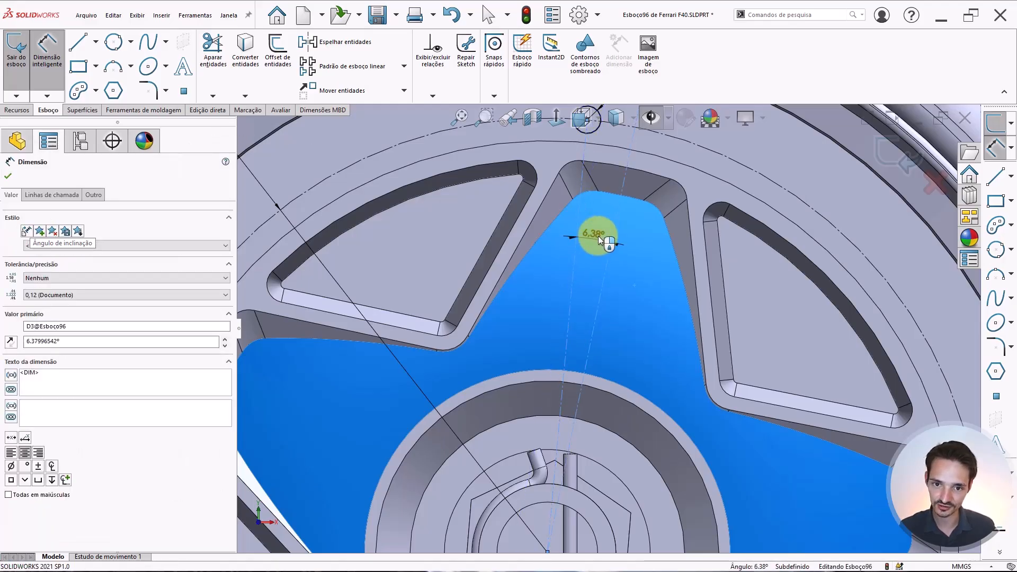
type("14.4/2")
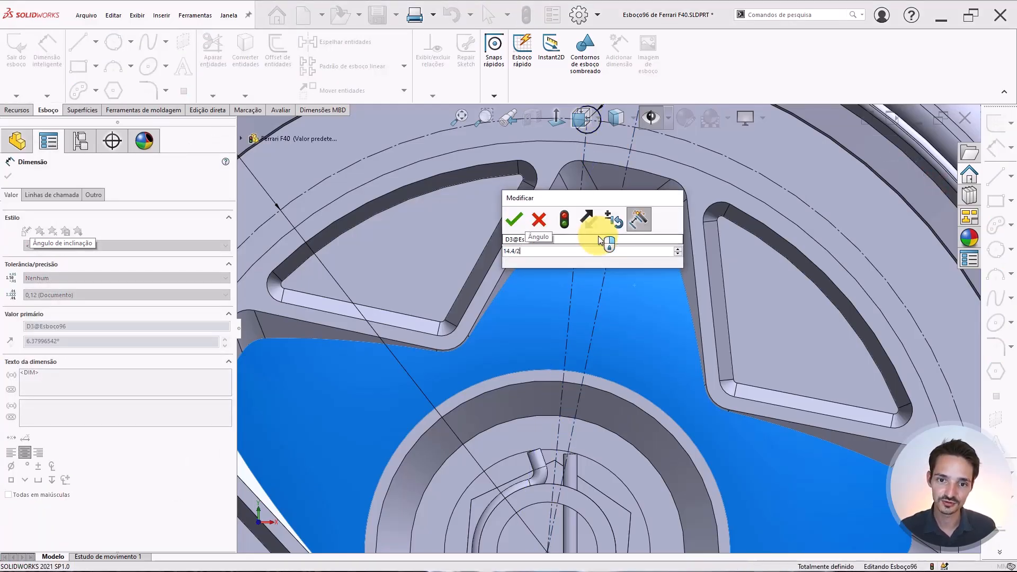
key("Escape")
key("Escape")
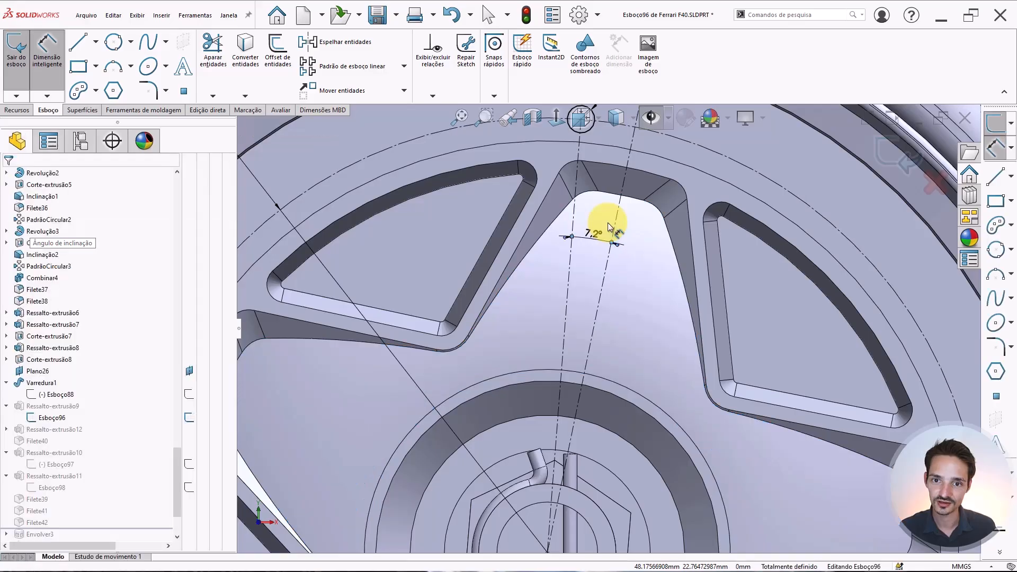
scroll(604, 225, "up", 3)
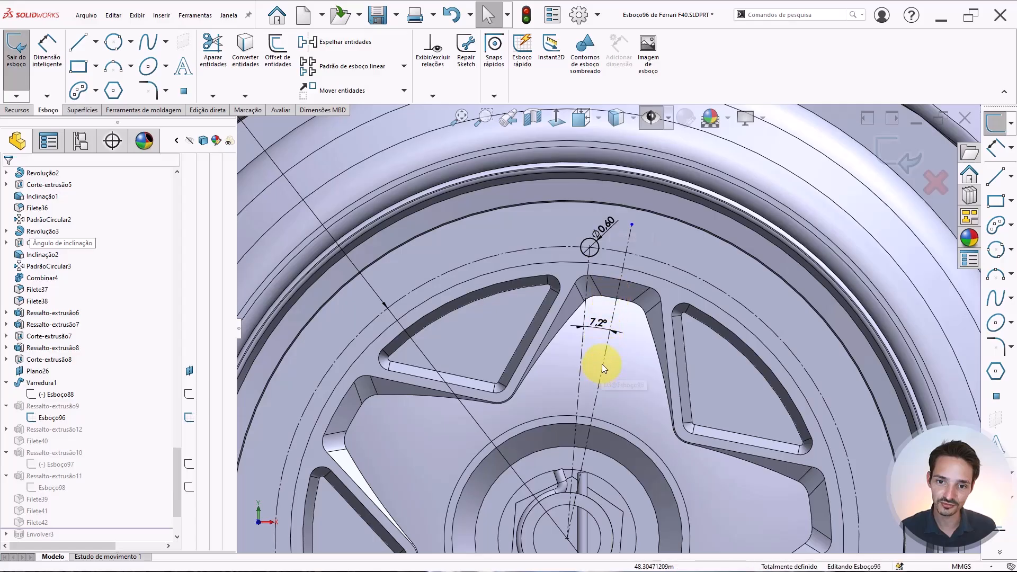
scroll(602, 363, "up", 2)
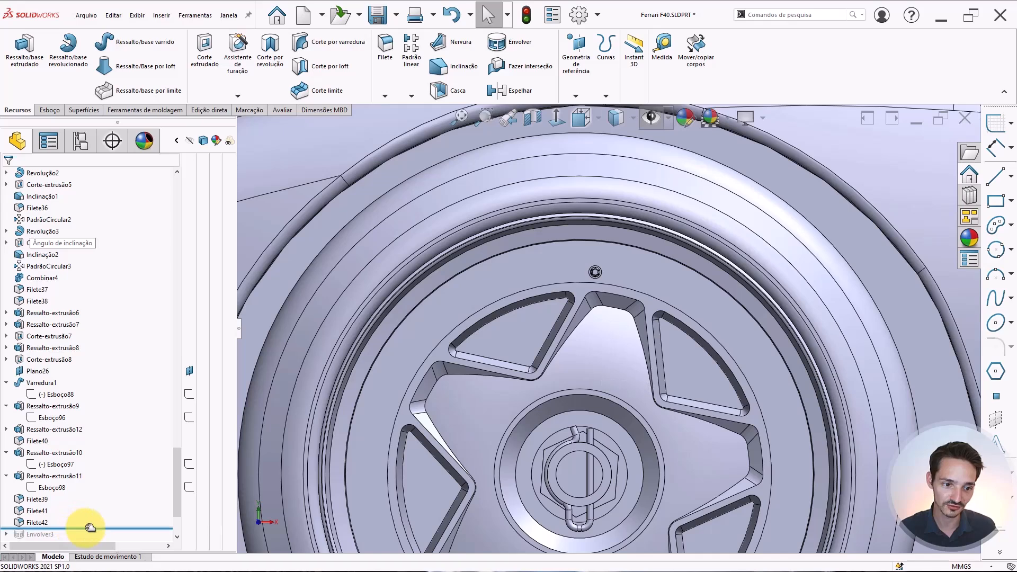
Start a circular pattern and set the cylindrical inner face of the wheel's central hub as its rotation axis.
scroll(638, 356, "up", 2)
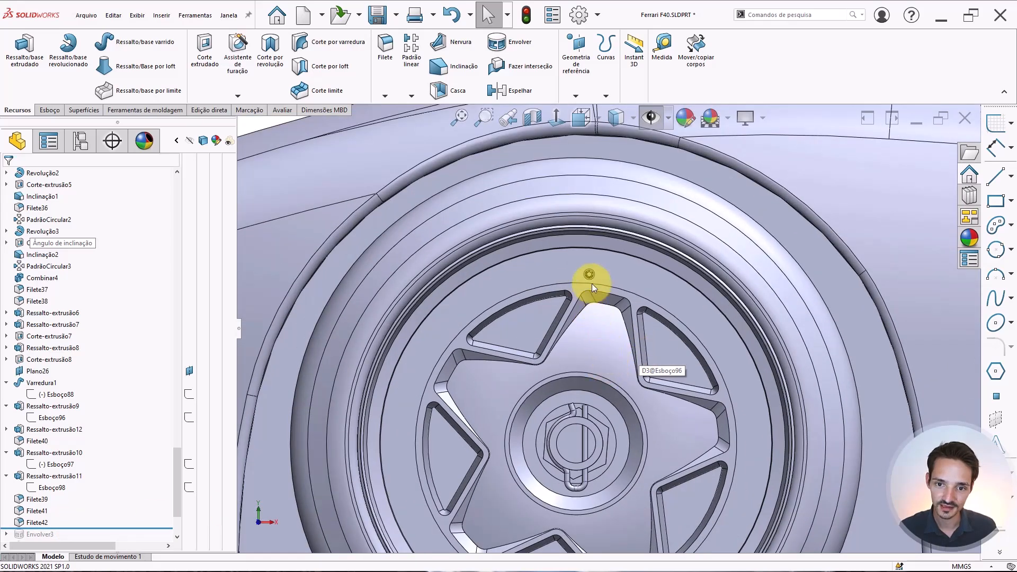
scroll(607, 327, "up", 5)
scroll(582, 291, "down", 3)
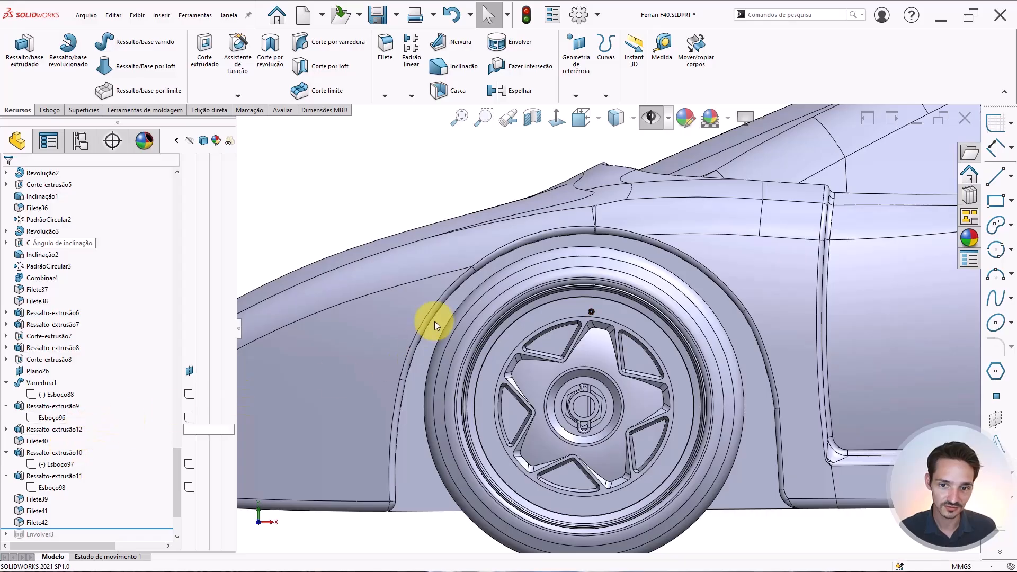
scroll(588, 310, "down", 3)
scroll(612, 304, "up", 3)
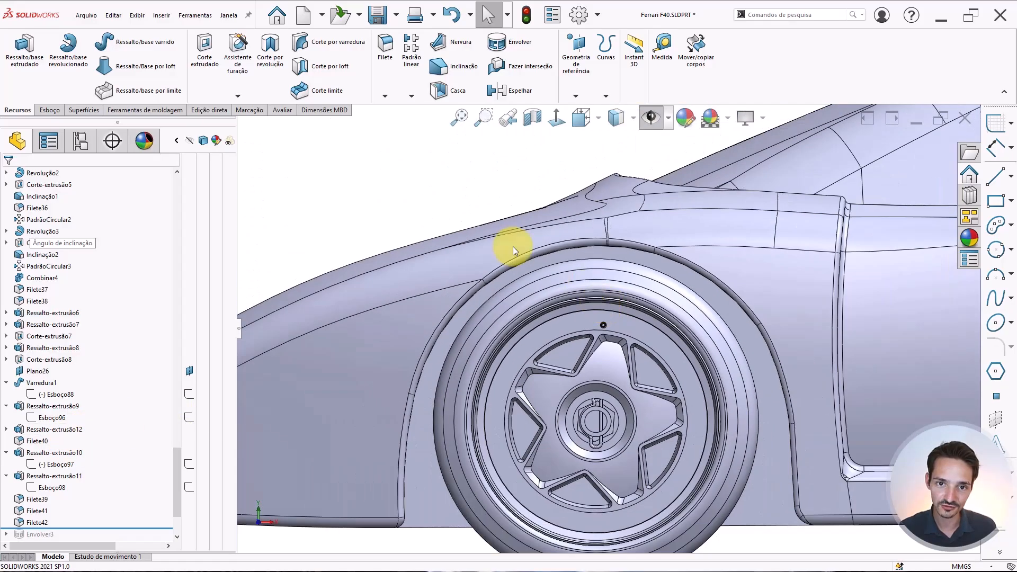
left_click(411, 96)
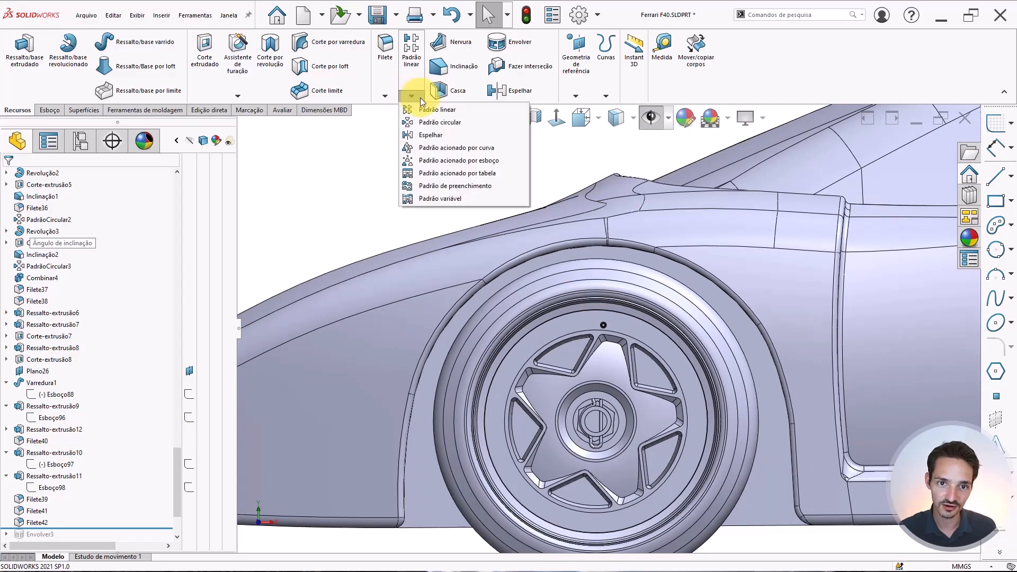
left_click(434, 122)
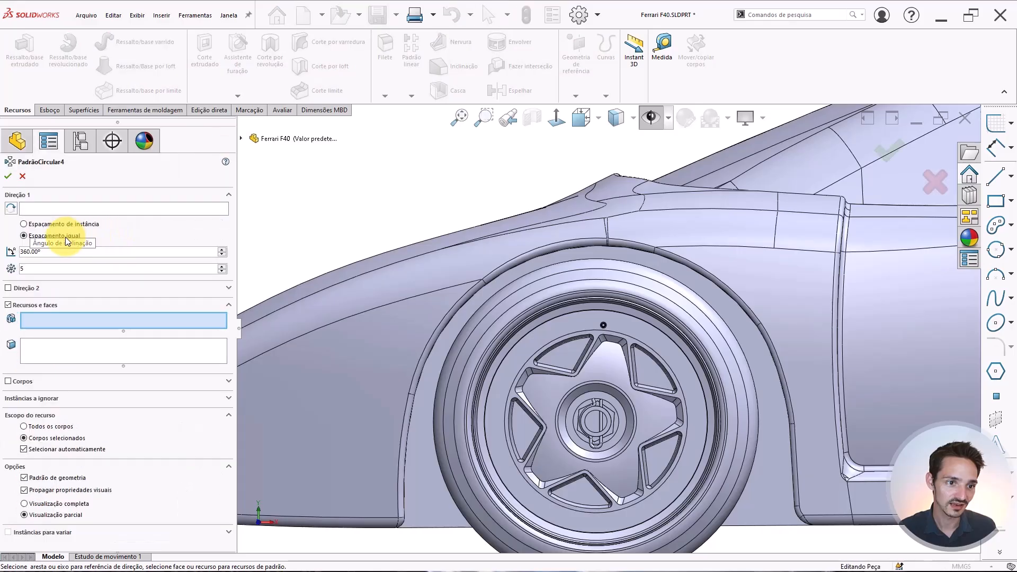
left_click(55, 206)
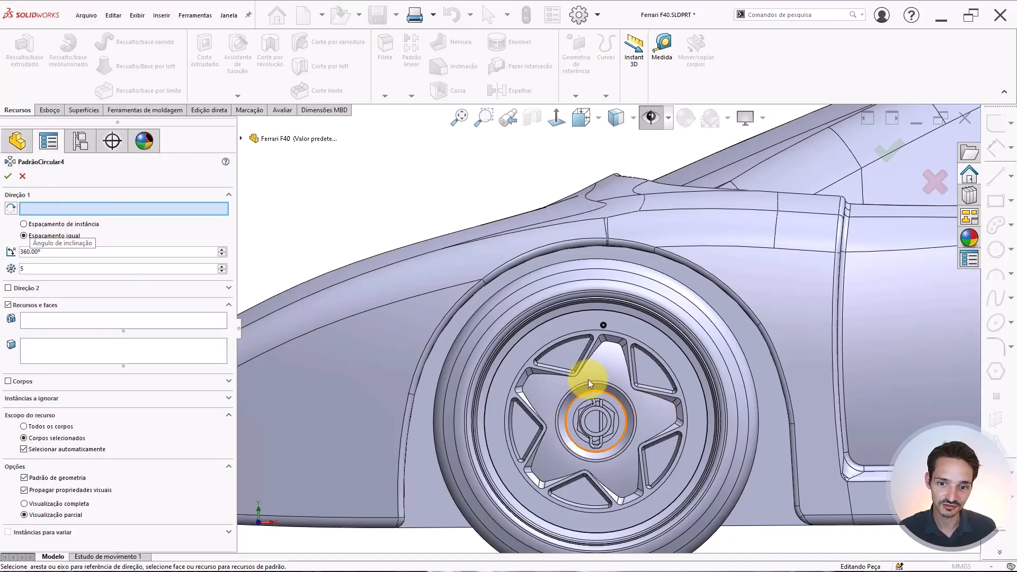
scroll(566, 427, "up", 1)
middle_click_drag(628, 391, 595, 413)
scroll(588, 403, "down", 3)
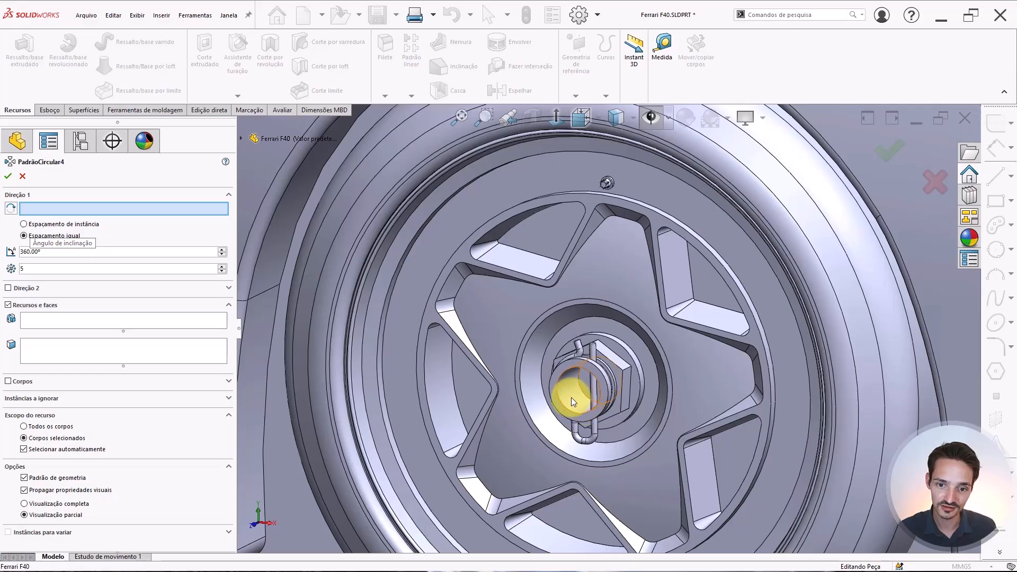
left_click(571, 398)
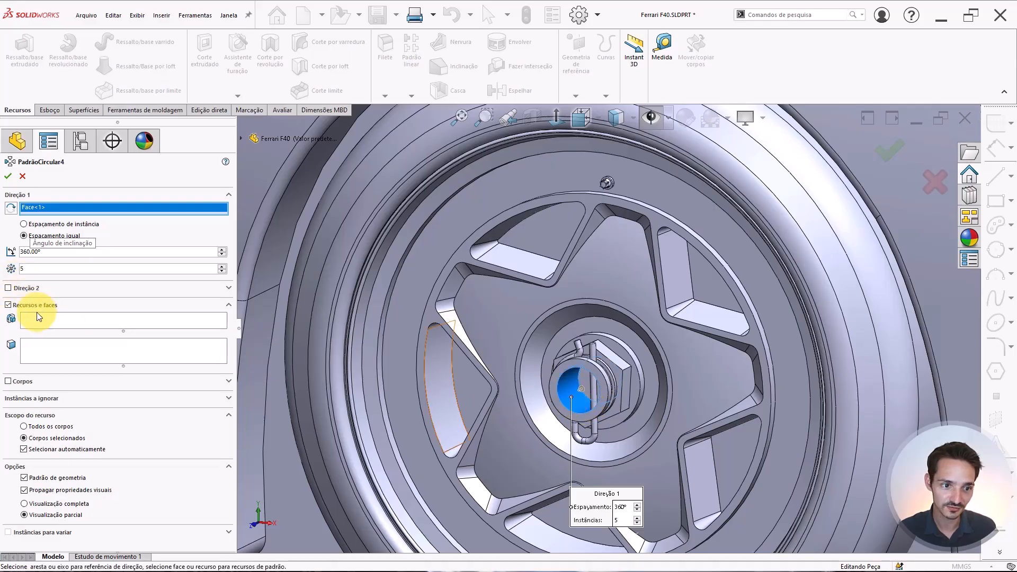
Switch the circular pattern from features to bodies and select the star-topped stud body to repeat.
left_click(16, 382)
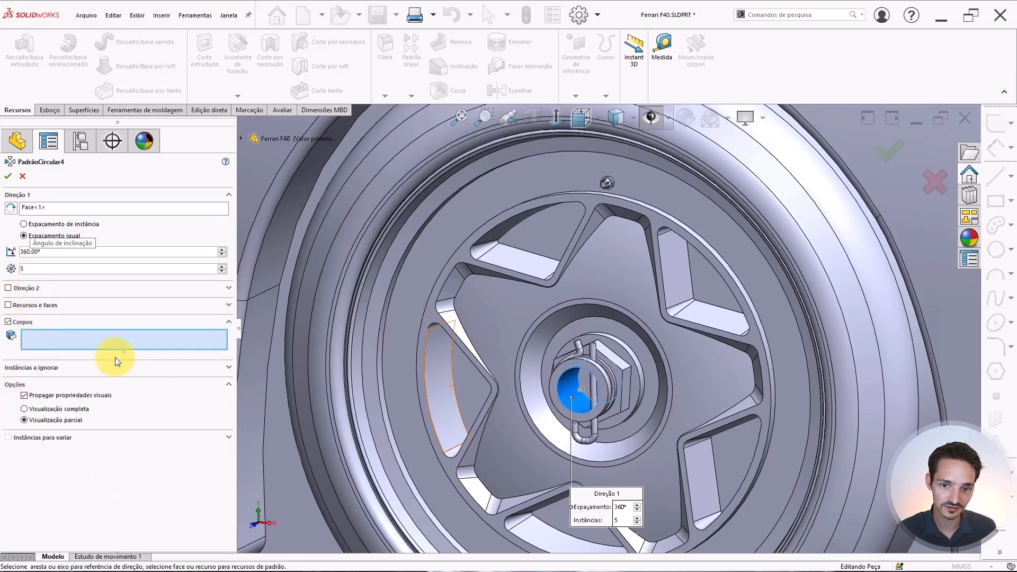
scroll(613, 208, "down", 3)
left_click(602, 167)
scroll(592, 253, "up", 2)
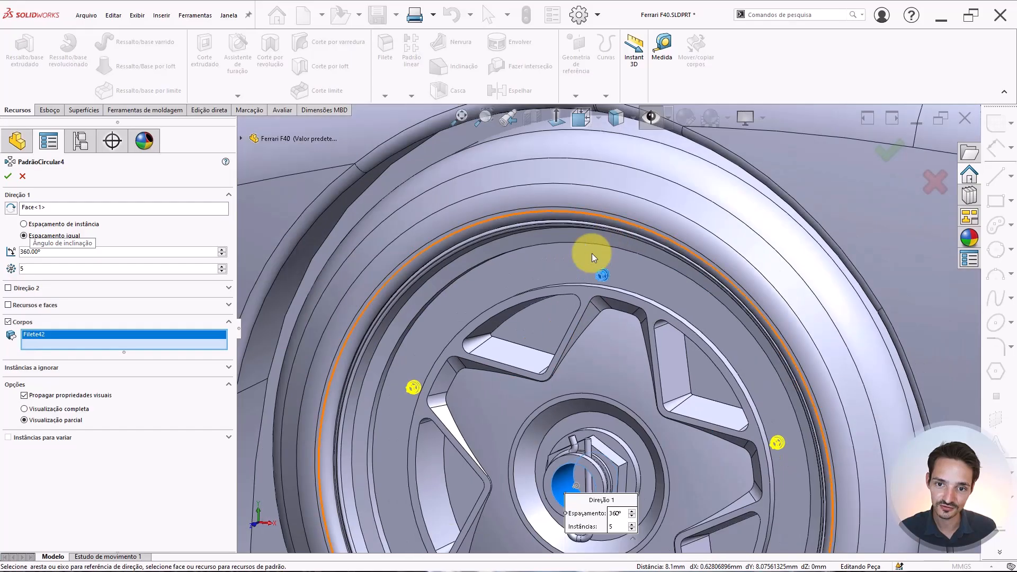
scroll(710, 426, "up", 3)
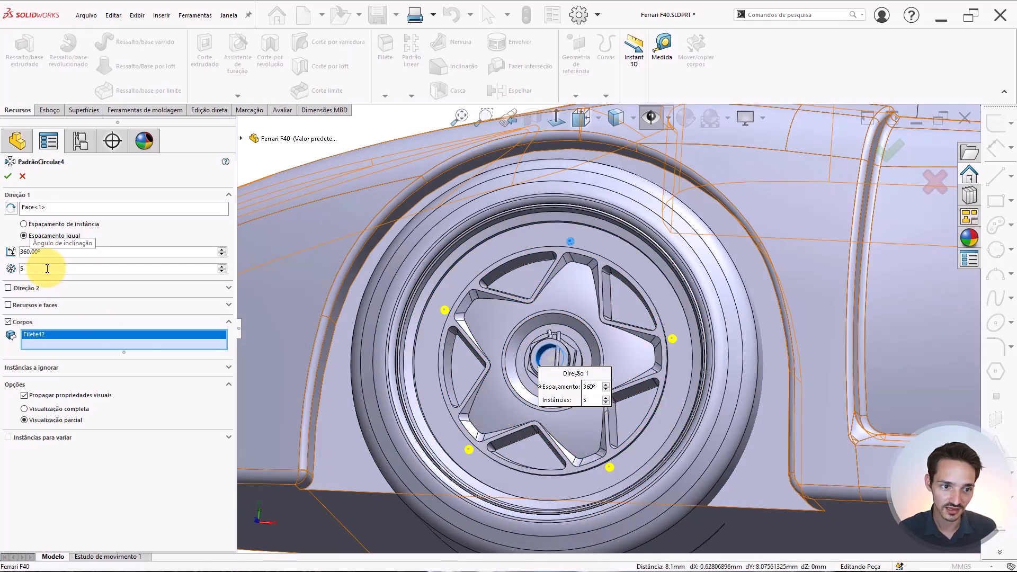
Set the circular pattern of the stud to 25 instances and check the preview around the rim.
left_click(47, 269)
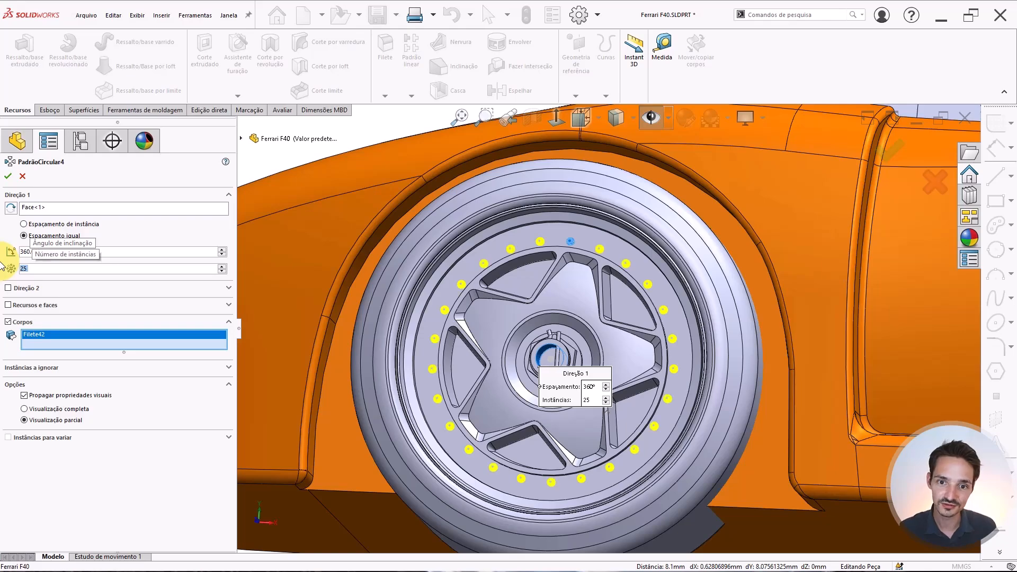
scroll(557, 303, "down", 3)
scroll(567, 319, "up", 2)
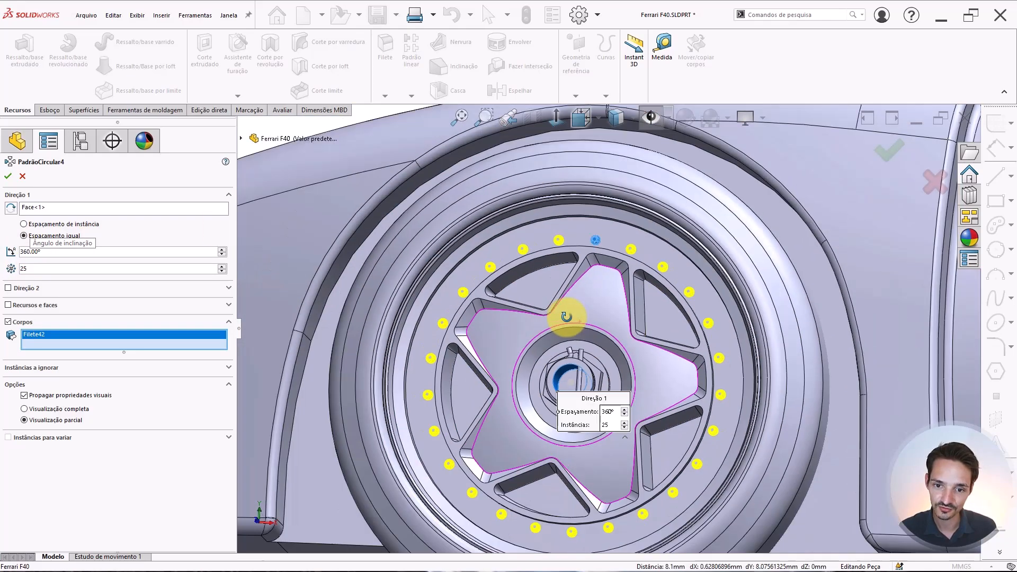
scroll(574, 344, "down", 1)
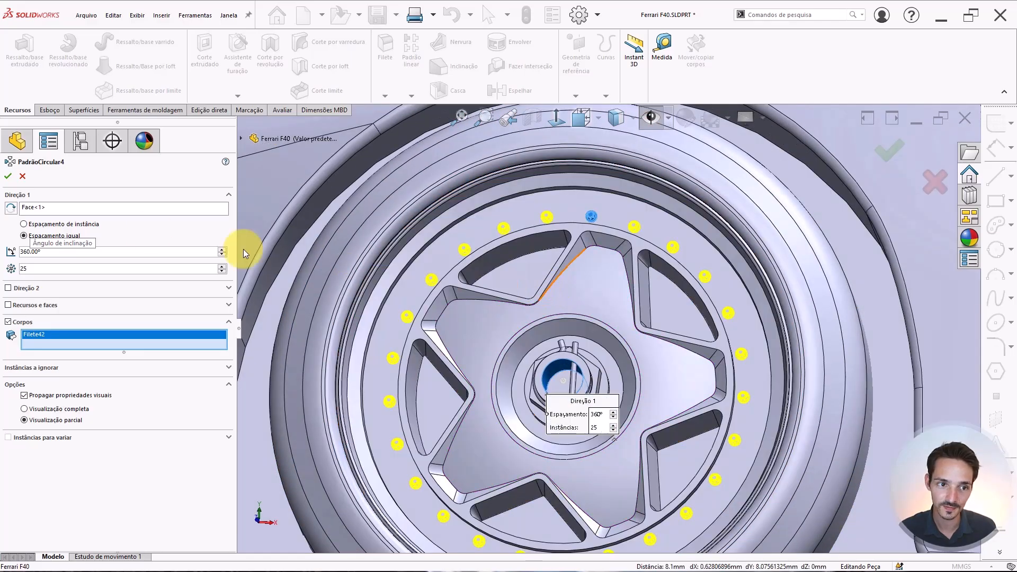
Apply the 25-instance circular pattern of the star-topped stud body around the wheel rim.
left_click(10, 178)
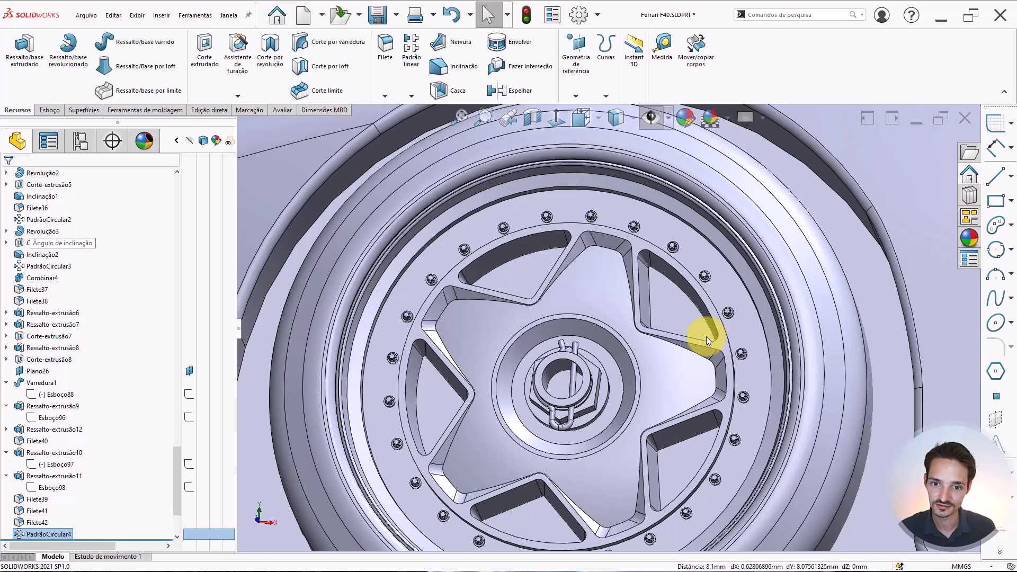
scroll(707, 337, "up", 5)
middle_click_drag(590, 341, 634, 402)
left_click(709, 481)
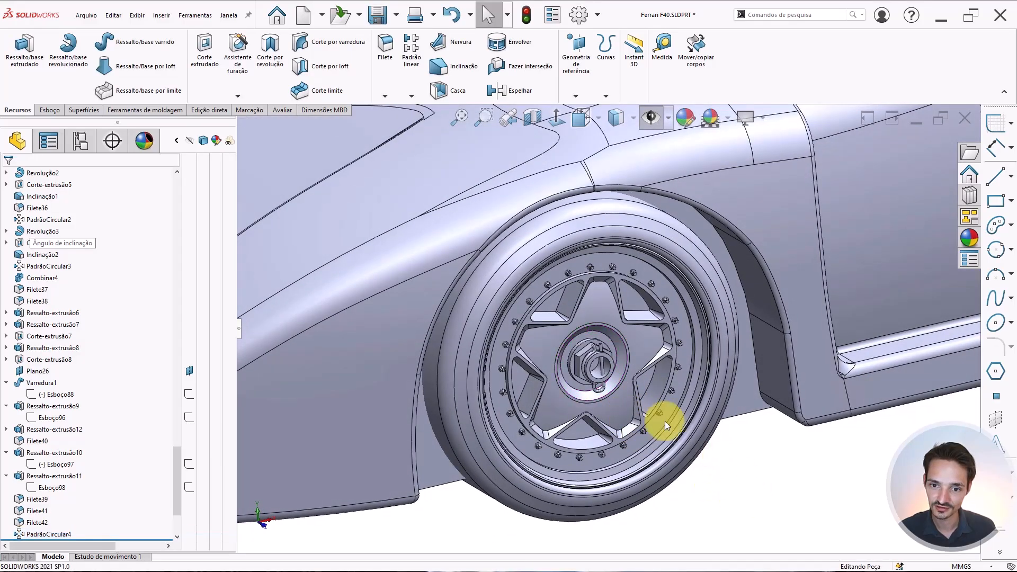
Examine the patterned studs, star spokes and central hub of the front wheel from several angles.
scroll(611, 376, "down", 1)
middle_click_drag(628, 364, 692, 277)
scroll(706, 277, "down", 3)
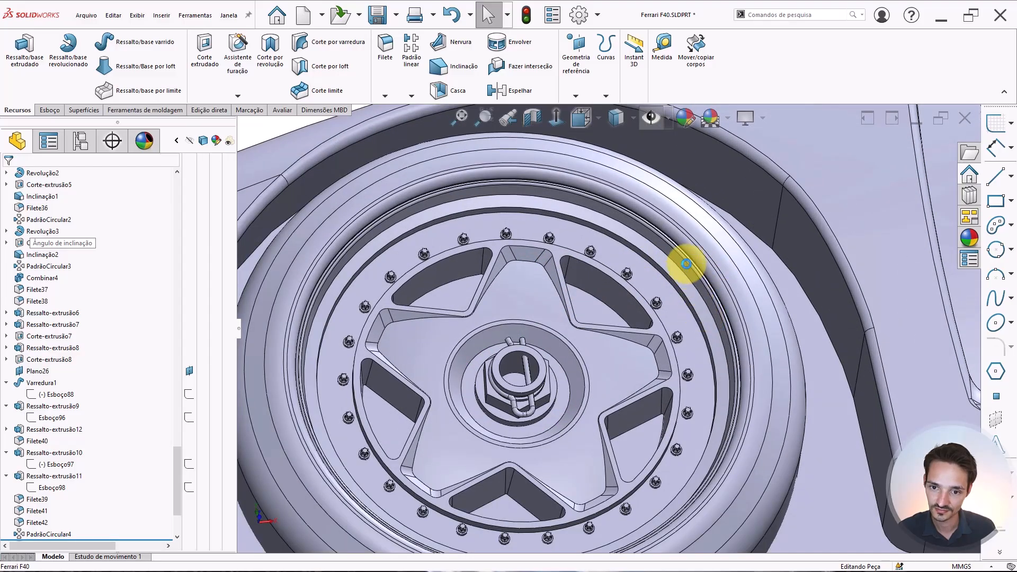
middle_click_drag(636, 317, 568, 361)
scroll(544, 364, "down", 2)
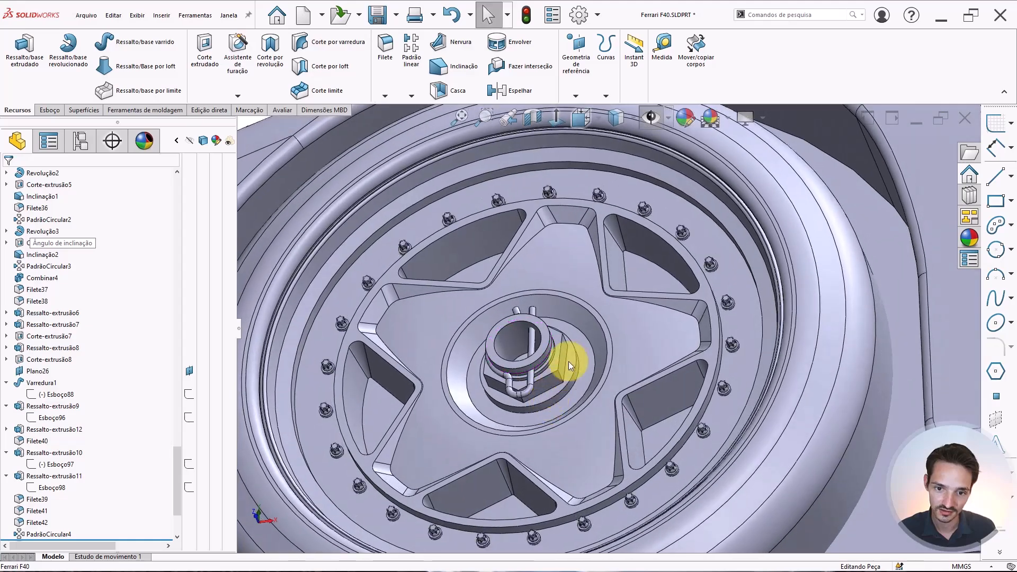
middle_click_drag(592, 328, 658, 390)
scroll(627, 409, "up", 1)
scroll(45, 445, "down", 3)
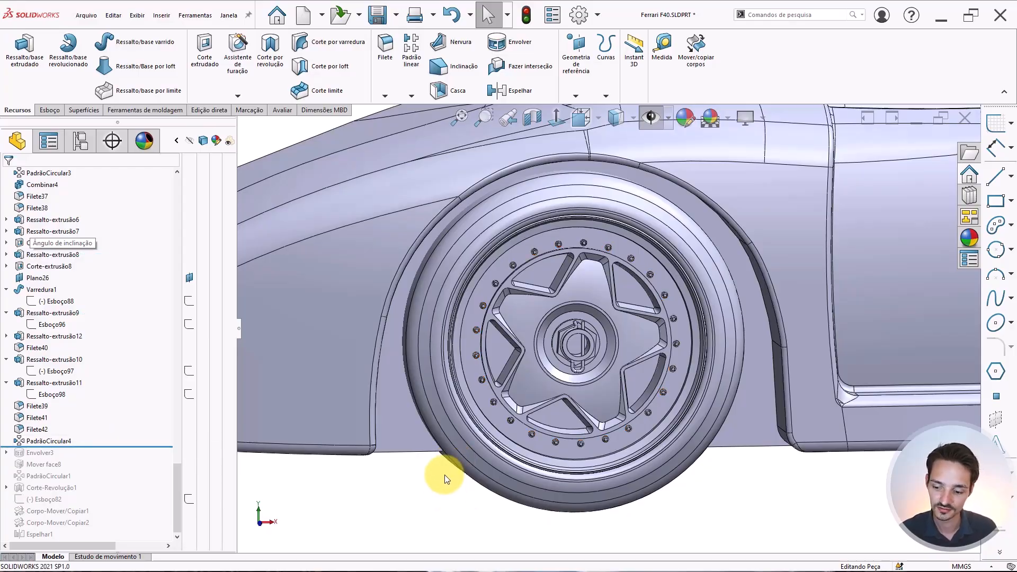
scroll(646, 306, "down", 3)
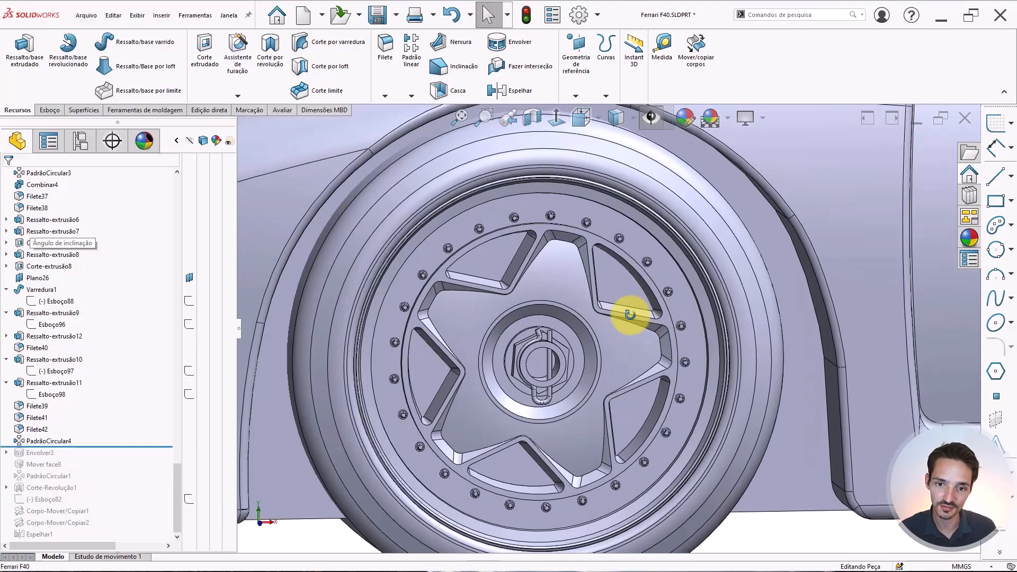
middle_click_drag(642, 318, 618, 281)
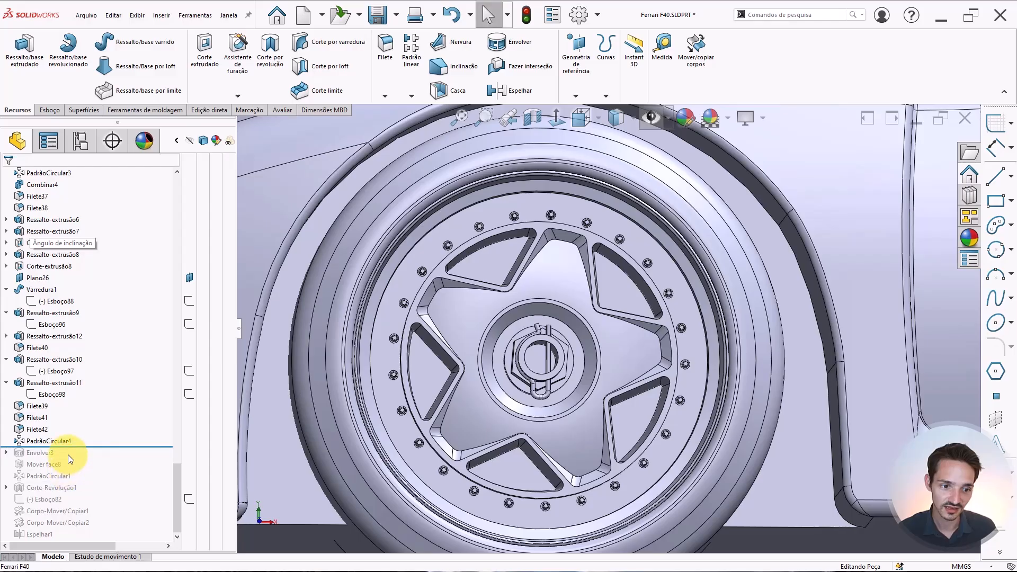
Check how the detailed front wheel looks on the whole car, then return to a close view of the wheel.
scroll(609, 336, "up", 5)
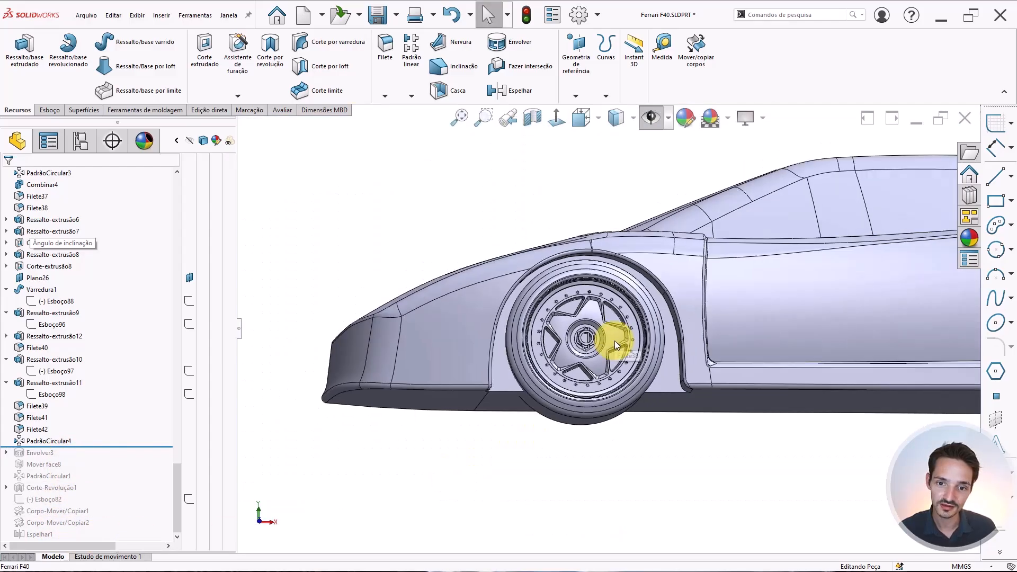
middle_click_drag(609, 335, 637, 384)
scroll(637, 384, "up", 2)
scroll(847, 239, "up", 5)
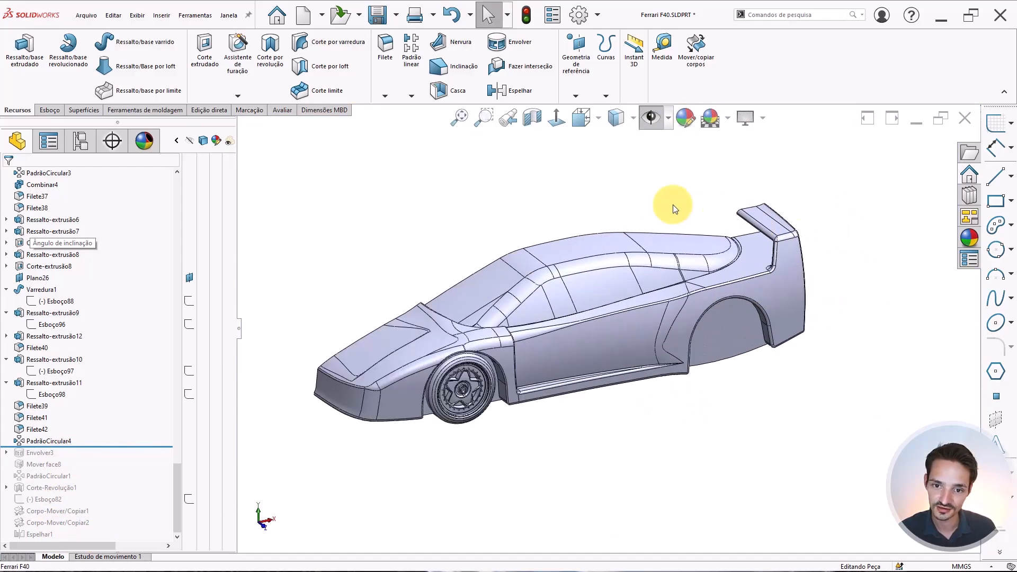
scroll(576, 369, "down", 1)
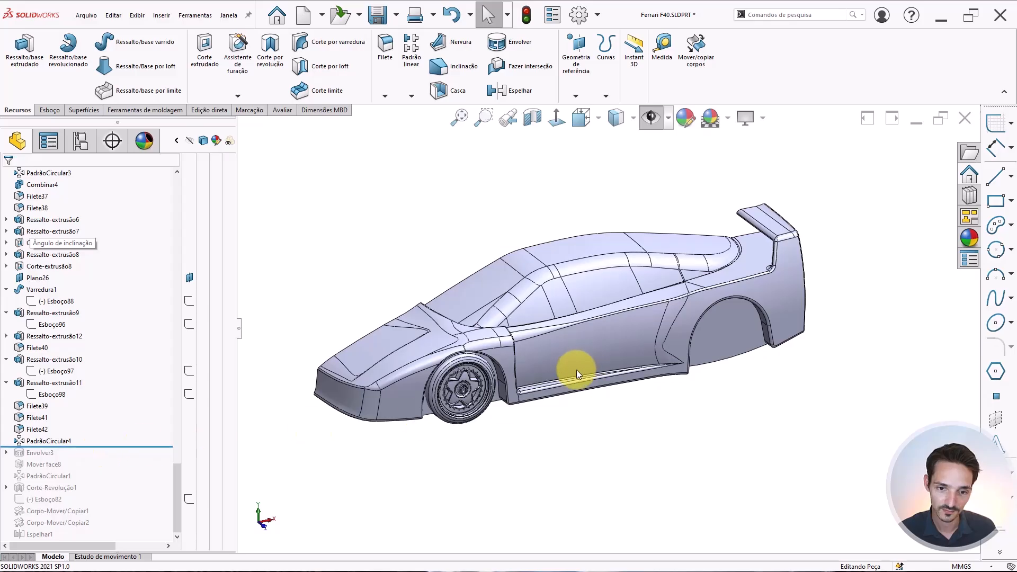
scroll(437, 382, "down", 4)
scroll(365, 399, "up", 1)
scroll(474, 361, "down", 3)
scroll(474, 362, "down", 3)
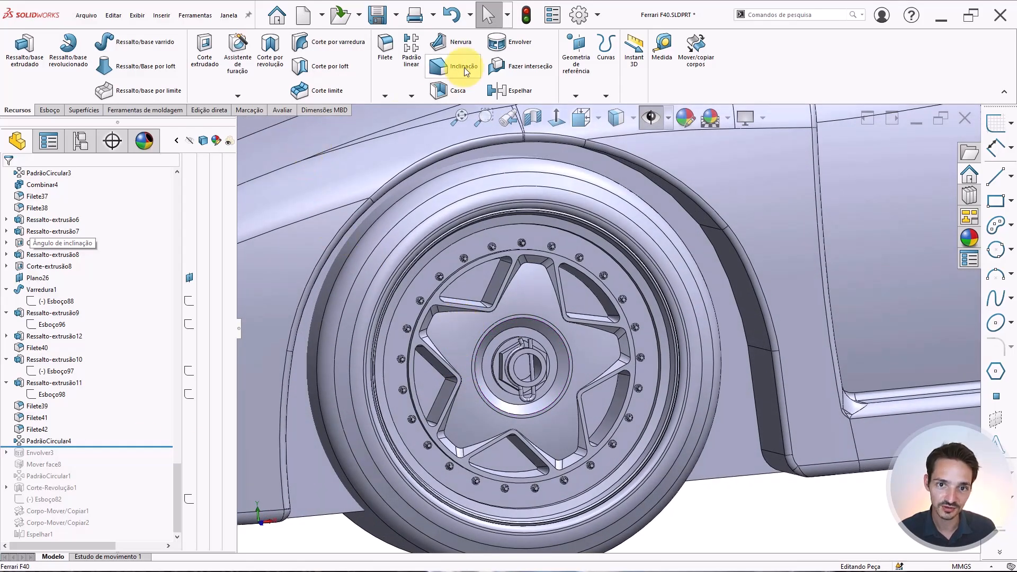
scroll(431, 302, "up", 3)
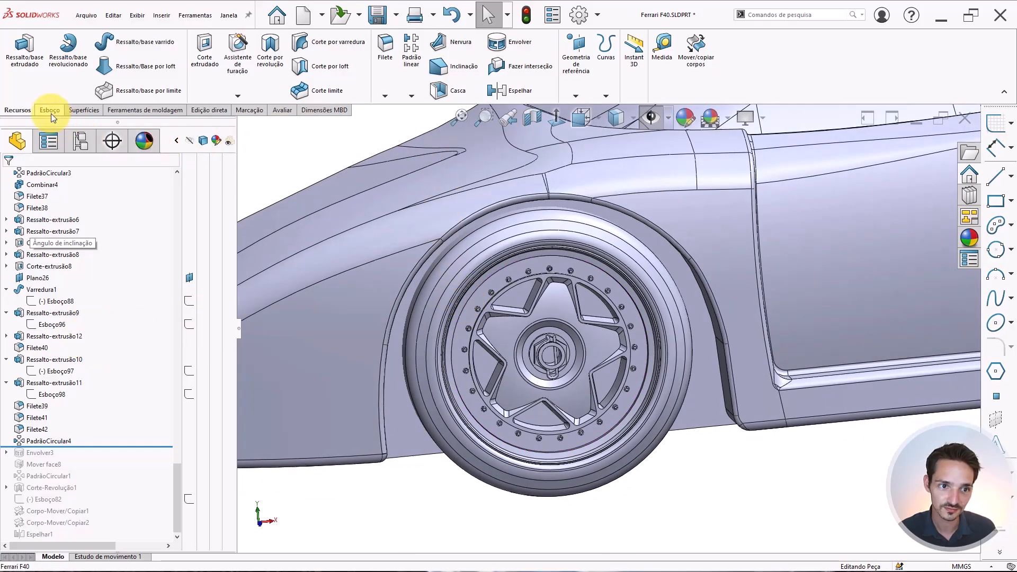
Start a Combine feature, set its operation type to Add, and clear the bodies picked so far.
left_click(51, 111)
left_click(82, 109)
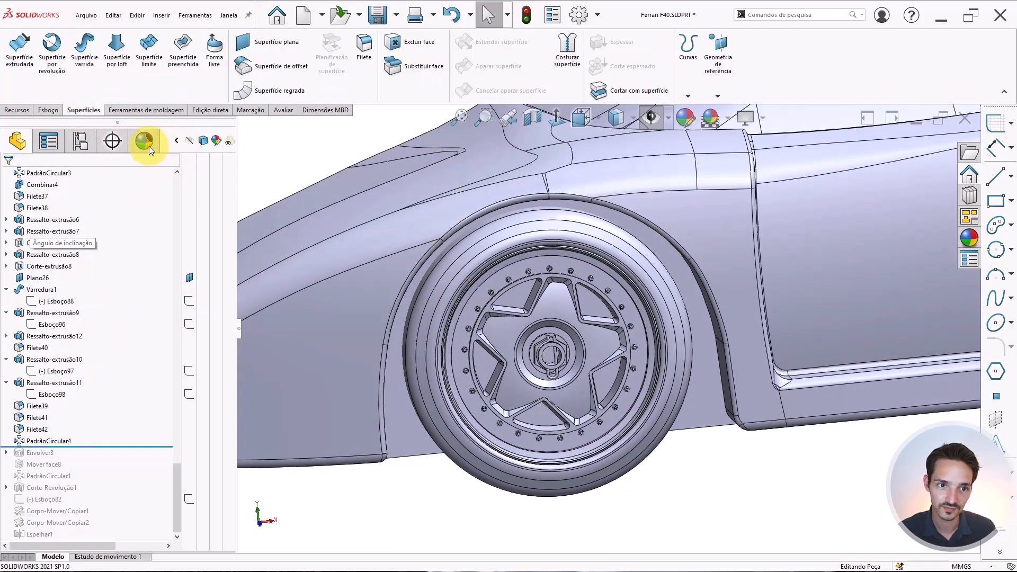
left_click(122, 110)
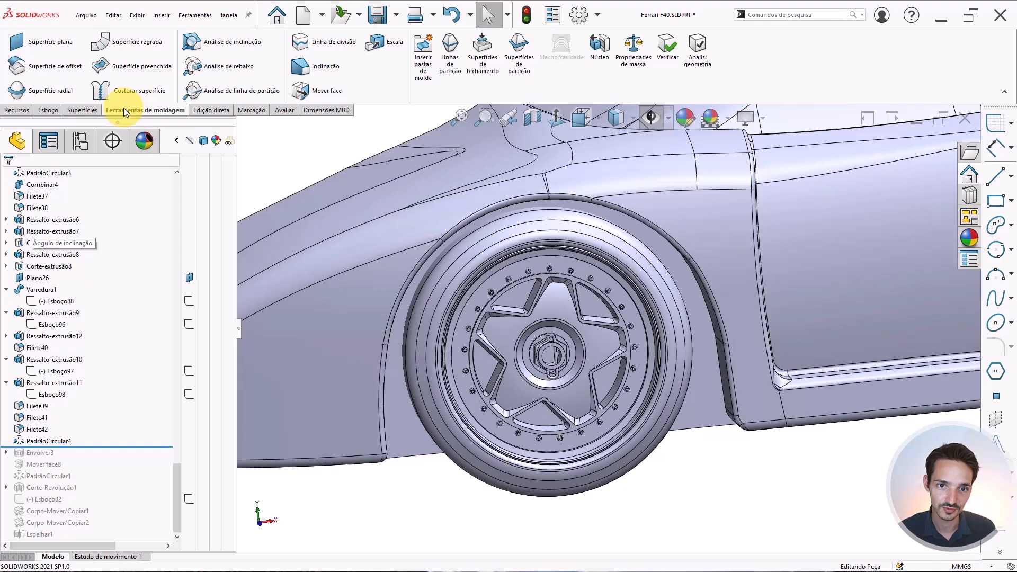
left_click(211, 110)
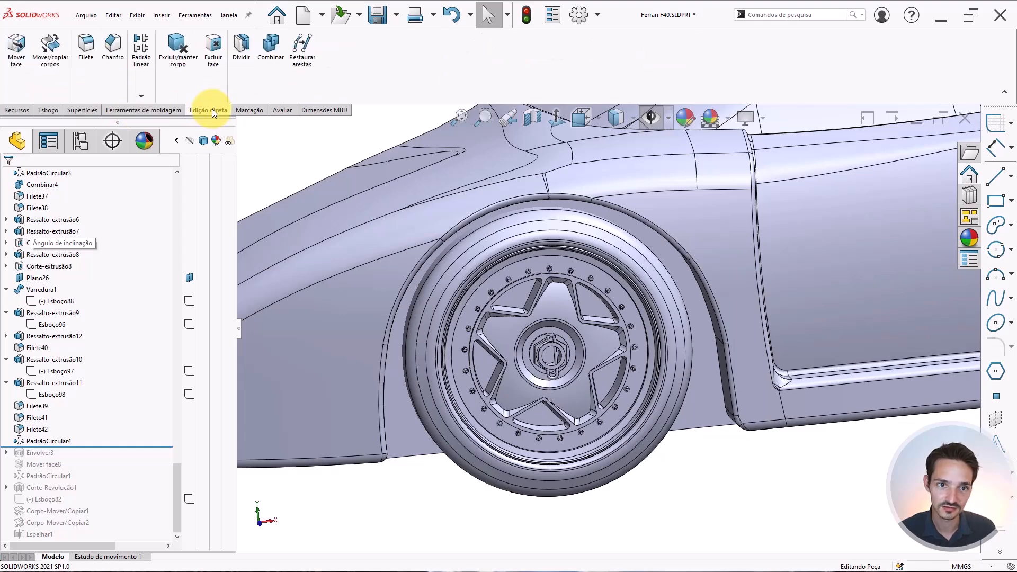
left_click(270, 48)
scroll(574, 324, "up", 4)
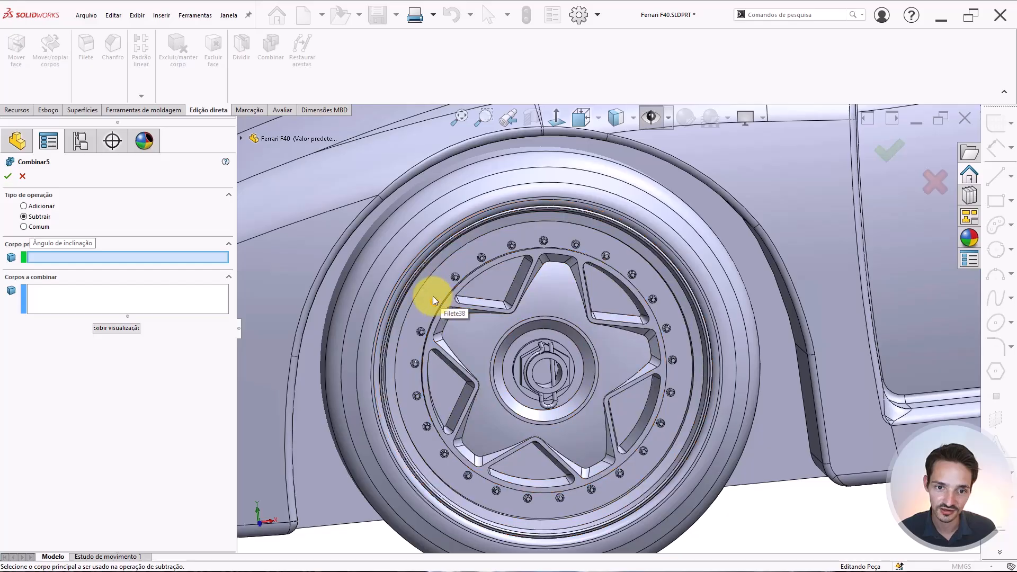
scroll(469, 392, "down", 1)
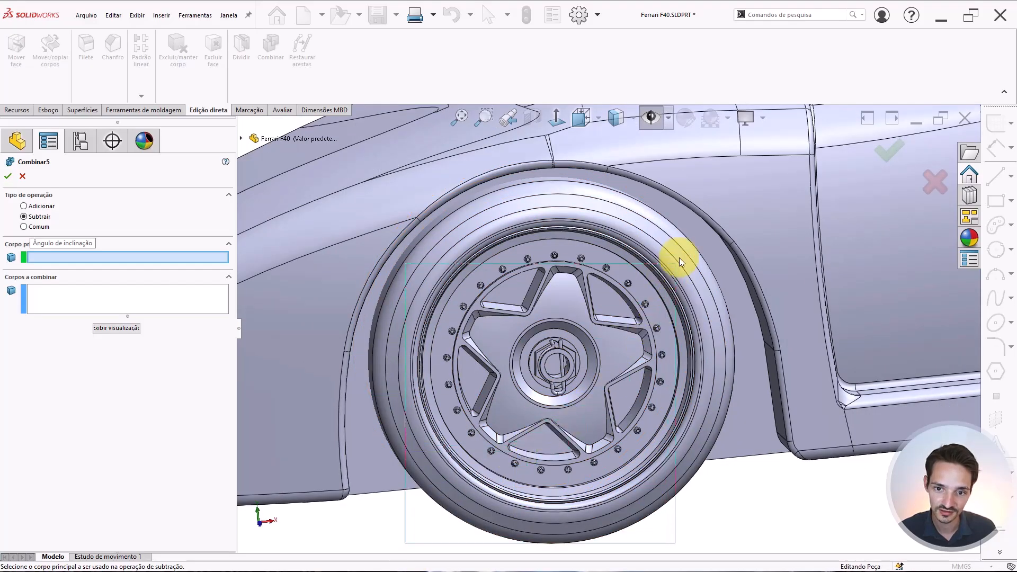
left_click_drag(700, 232, 701, 230)
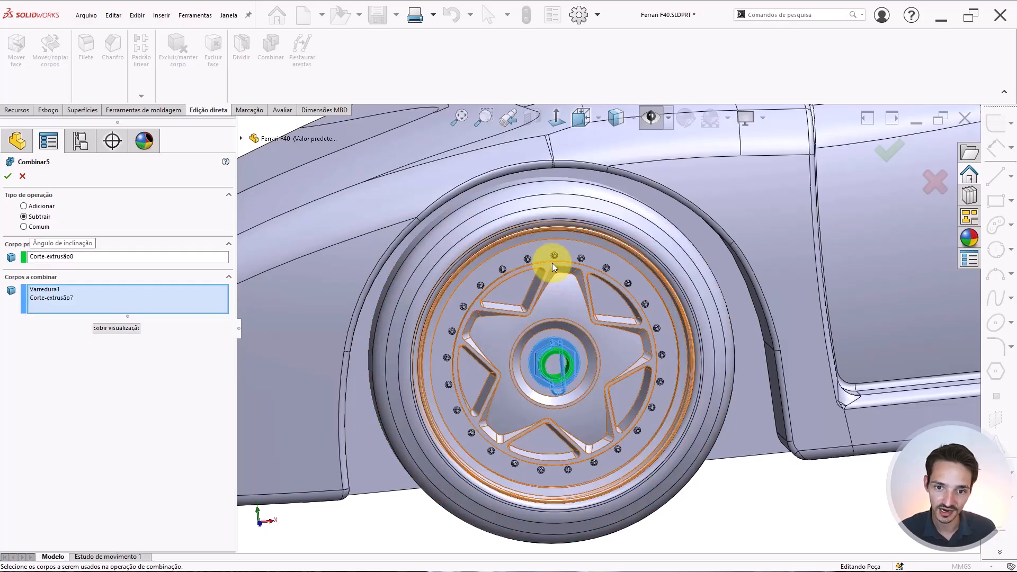
left_click(34, 207)
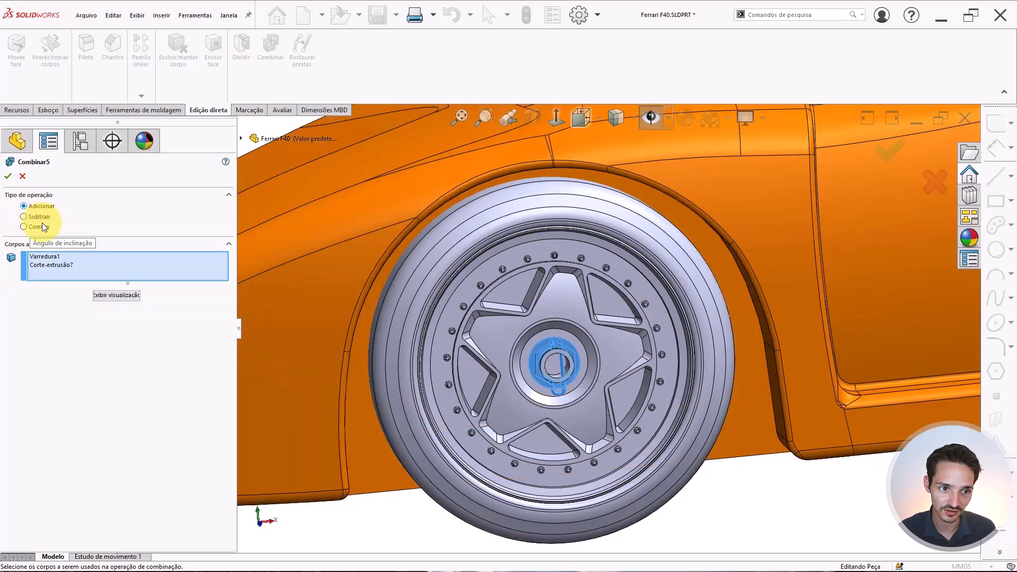
right_click(56, 262)
left_click(75, 267)
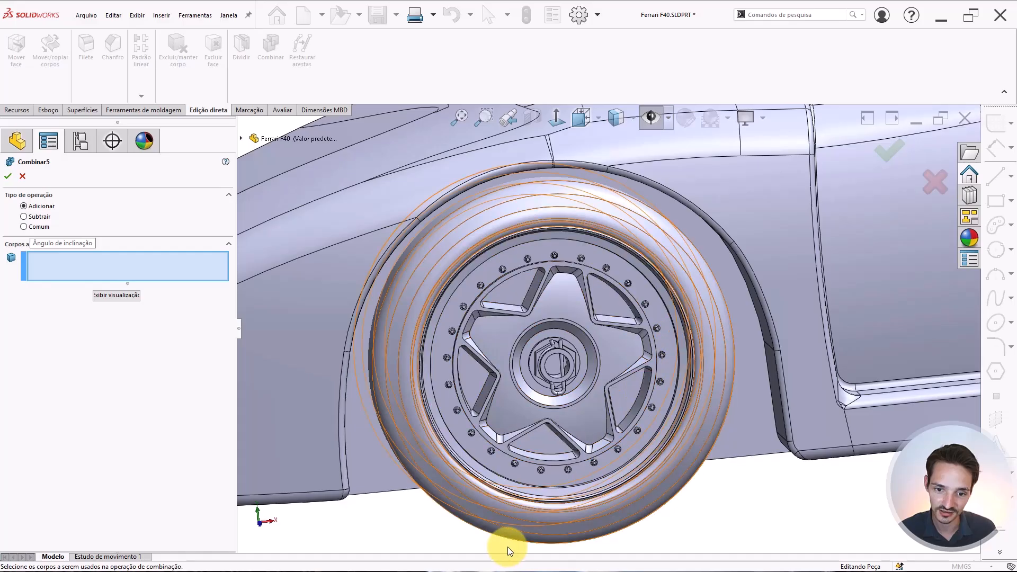
left_click_drag(387, 540, 708, 241)
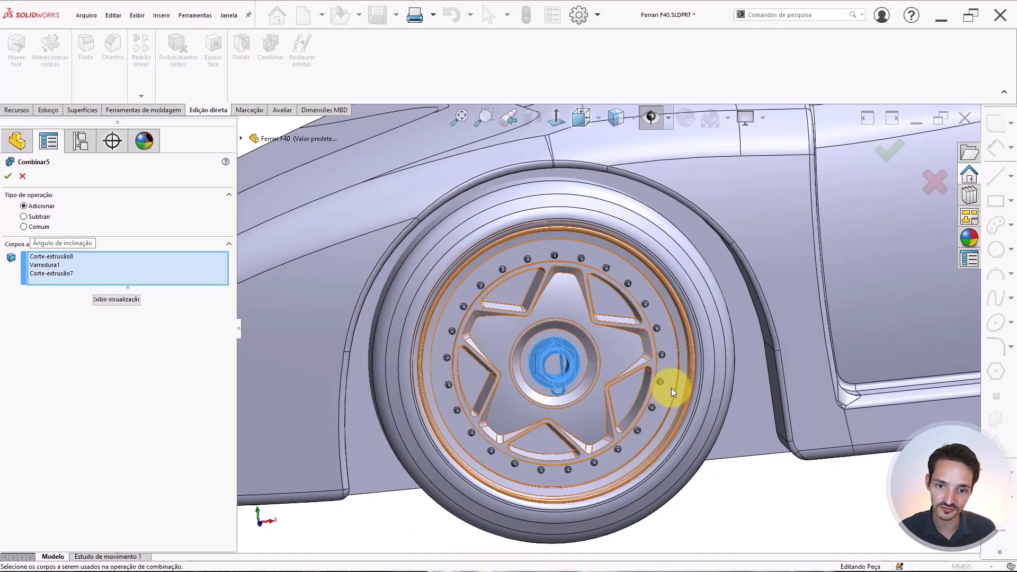
scroll(612, 329, "down", 4)
scroll(579, 319, "up", 2)
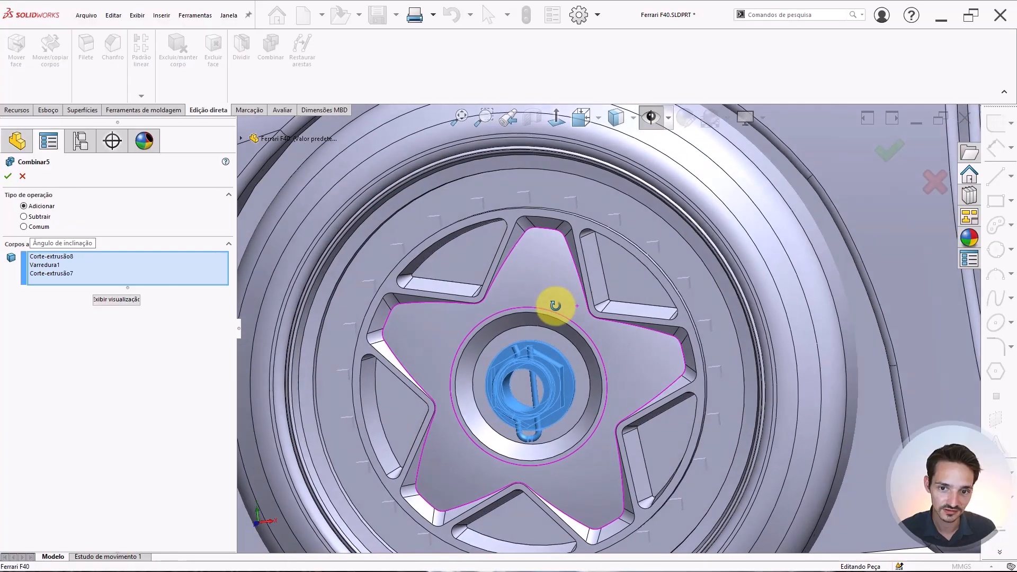
right_click(152, 266)
left_click(167, 270)
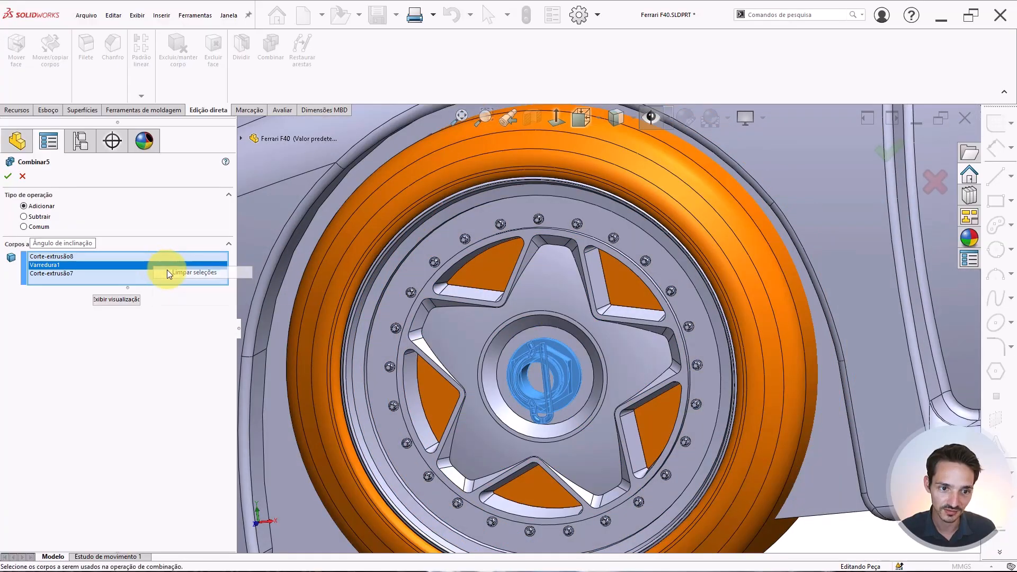
Select the stud bodies along the wheel rim's upper and right-hand arc as bodies to combine.
scroll(516, 233, "down", 5)
left_click(495, 248)
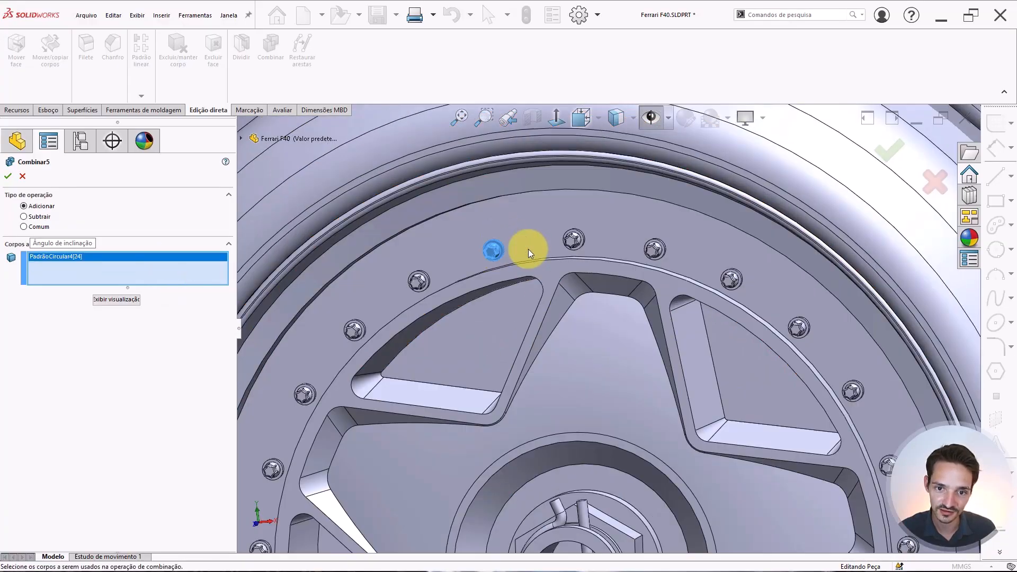
left_click(576, 239)
left_click(654, 250)
left_click(726, 279)
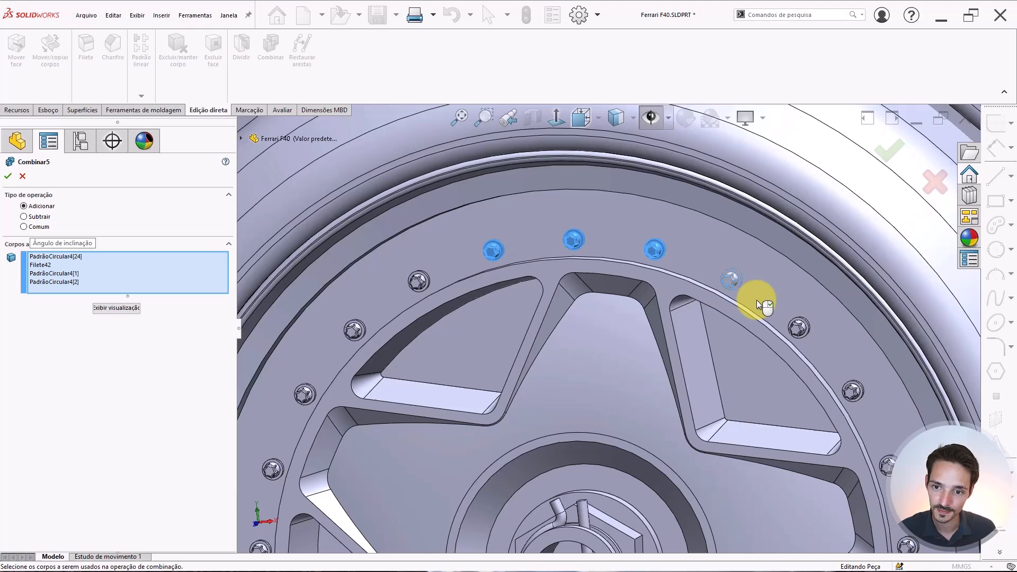
left_click(798, 328)
left_click(850, 390)
left_click(885, 466)
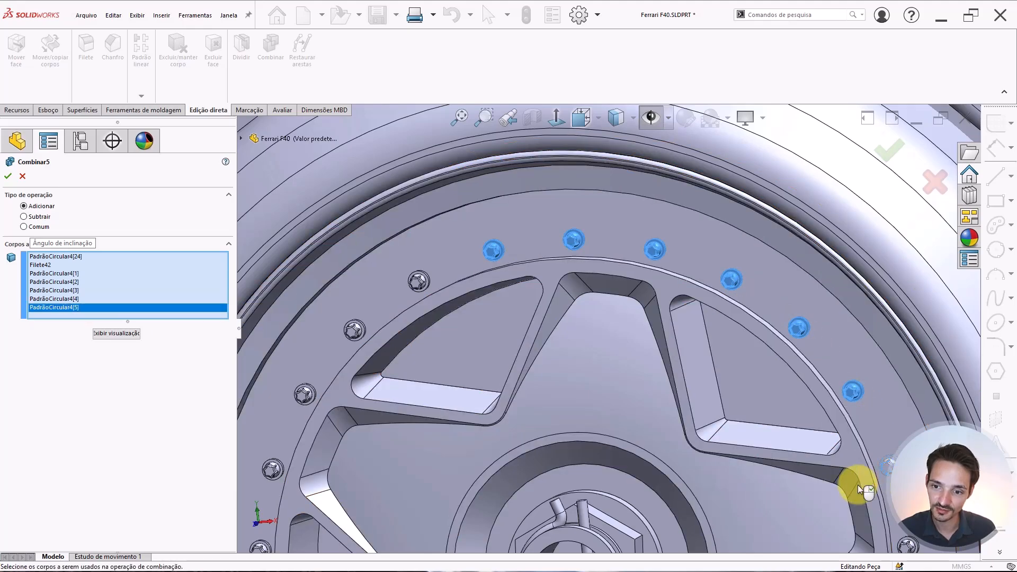
scroll(796, 474, "up", 3)
scroll(702, 434, "down", 5)
left_click(803, 434)
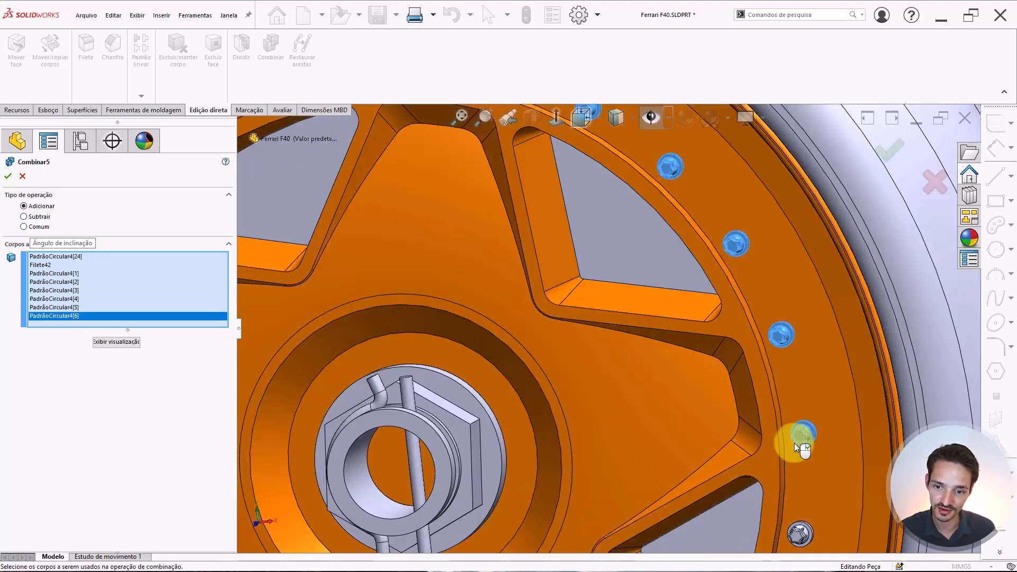
Add the stud bodies along the rim's lower right and bottom arc to the bodies to combine.
scroll(694, 451, "up", 5)
scroll(625, 361, "down", 4)
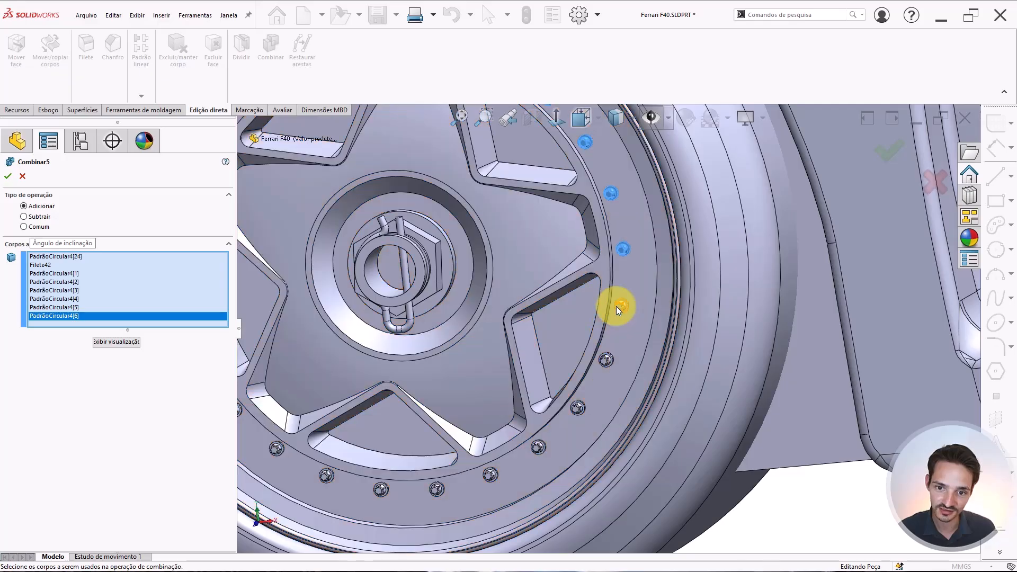
left_click(617, 306)
left_click(607, 359)
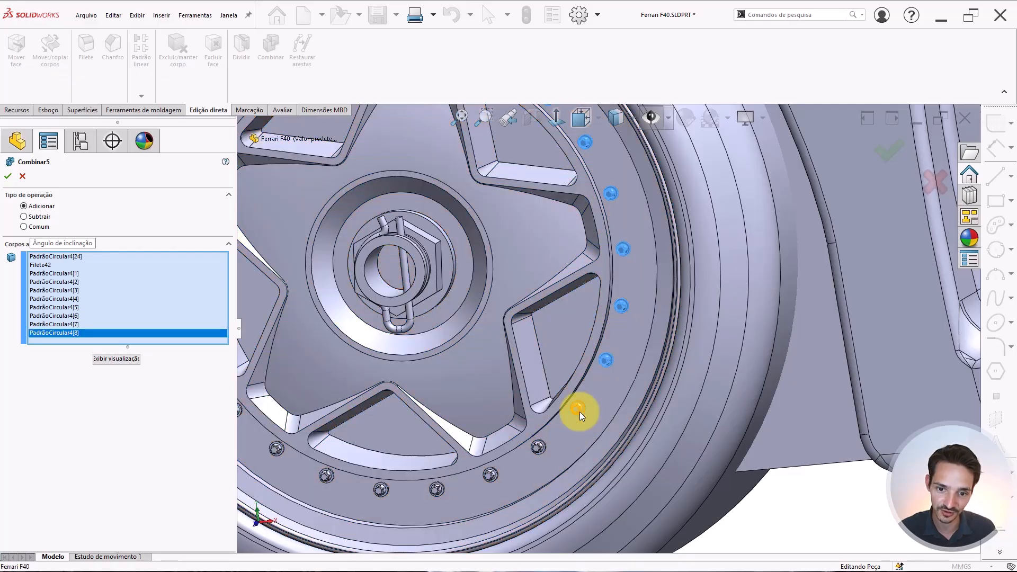
left_click(579, 409)
left_click(537, 448)
left_click(490, 474)
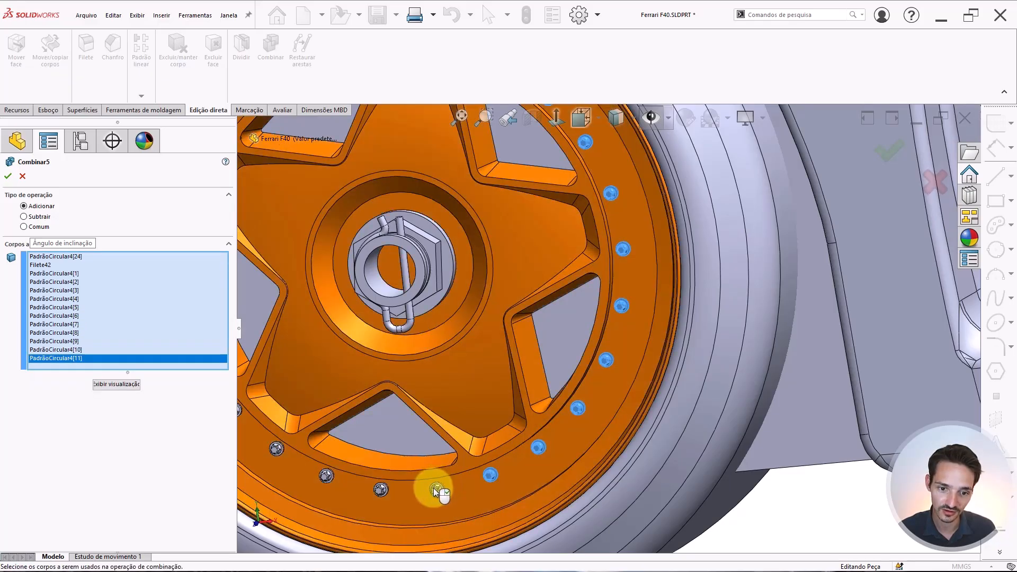
left_click(436, 490)
left_click(381, 490)
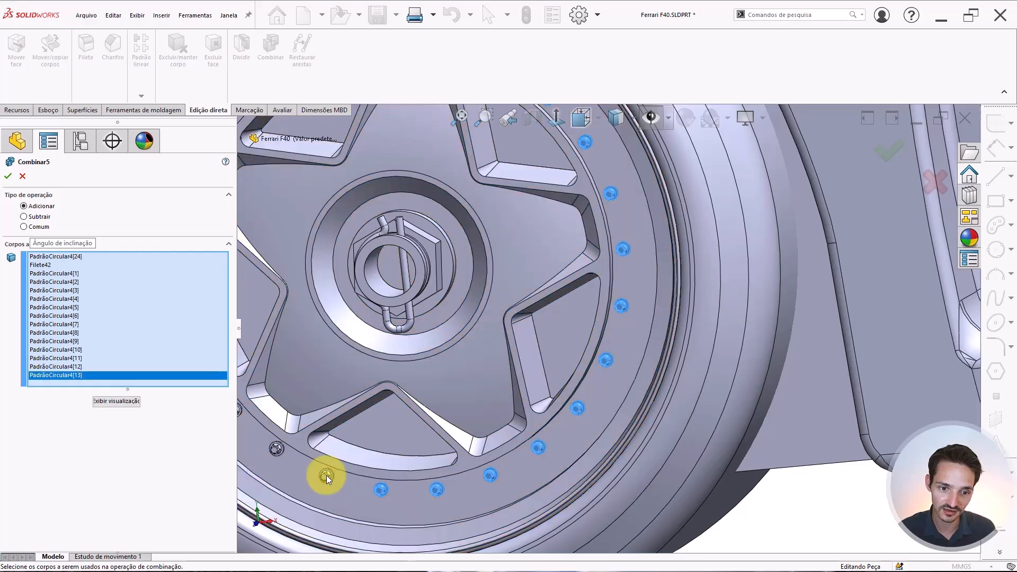
left_click(326, 475)
left_click(276, 449)
Add the remaining stud bodies along the rim's left side to the bodies to combine.
scroll(389, 312, "up", 3)
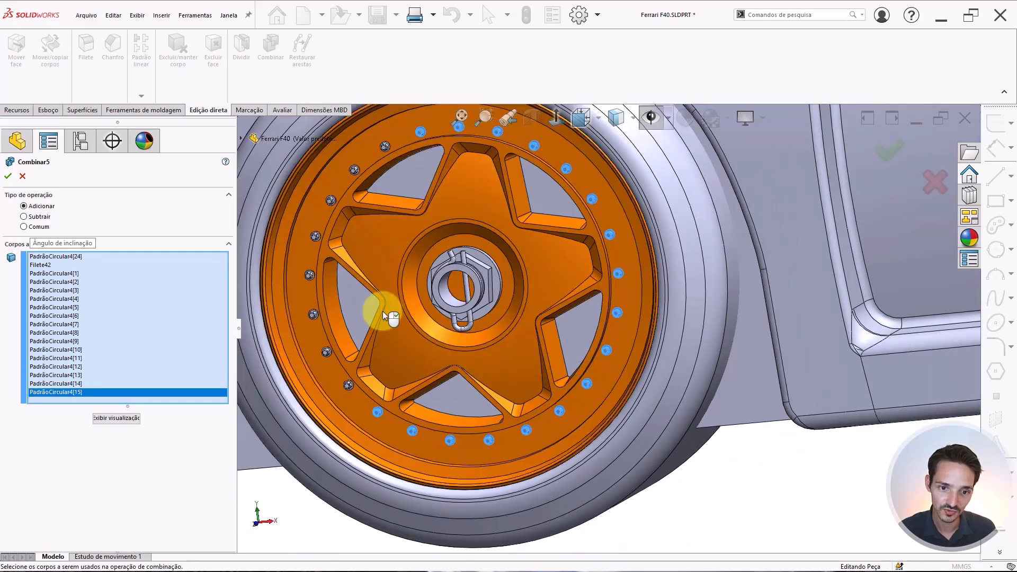
scroll(378, 298, "down", 3)
scroll(432, 279, "up", 2)
middle_click_drag(434, 278, 483, 435)
left_click(483, 434)
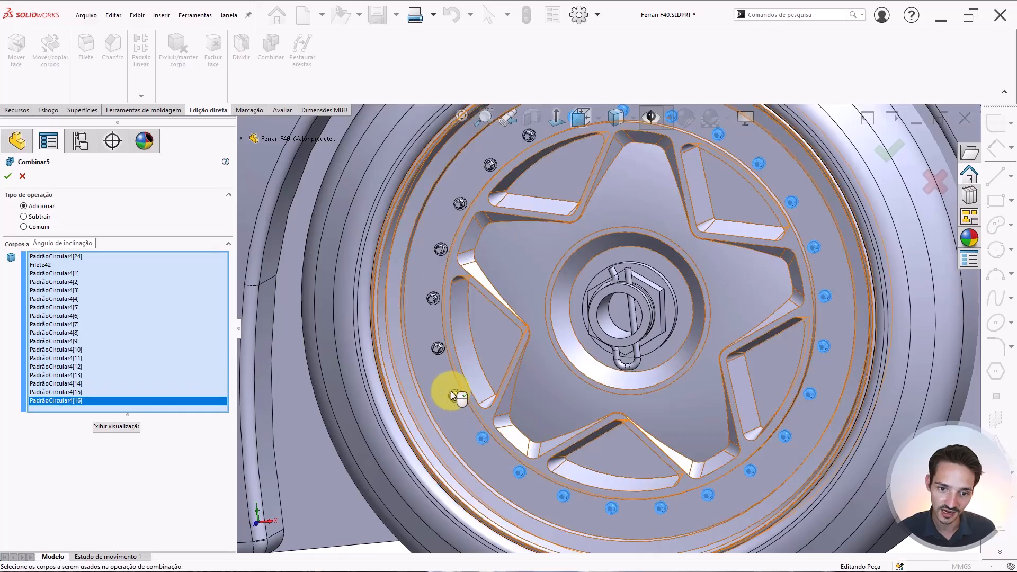
left_click(455, 396)
left_click(439, 349)
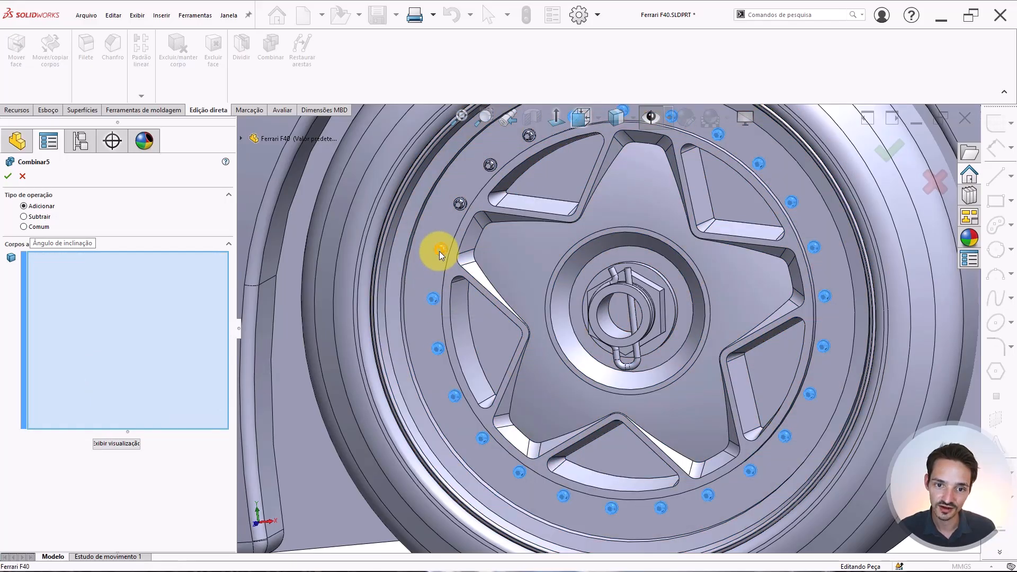
left_click(440, 251)
left_click(457, 202)
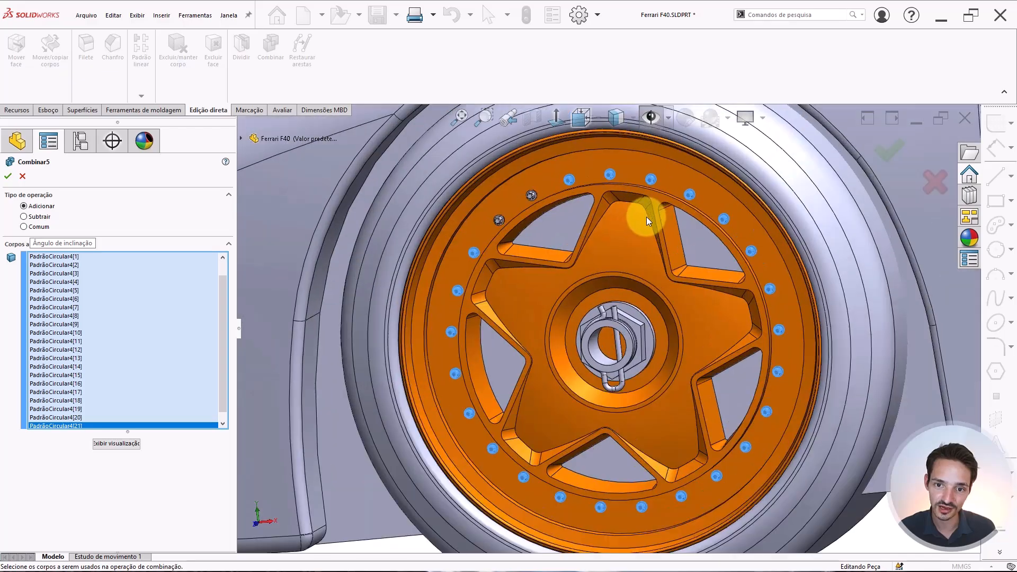
scroll(517, 199, "down", 3)
left_click(430, 190)
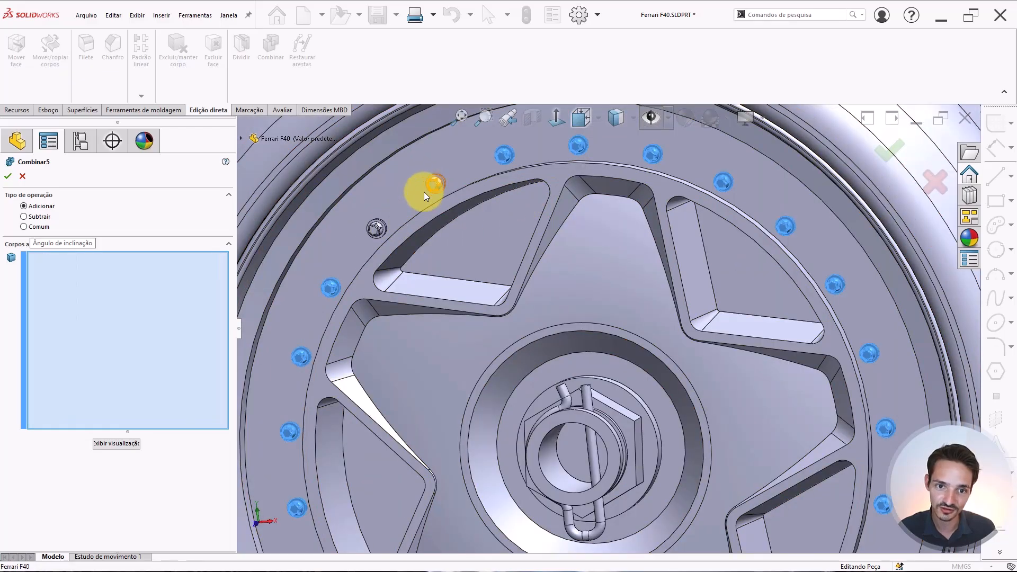
left_click(377, 231)
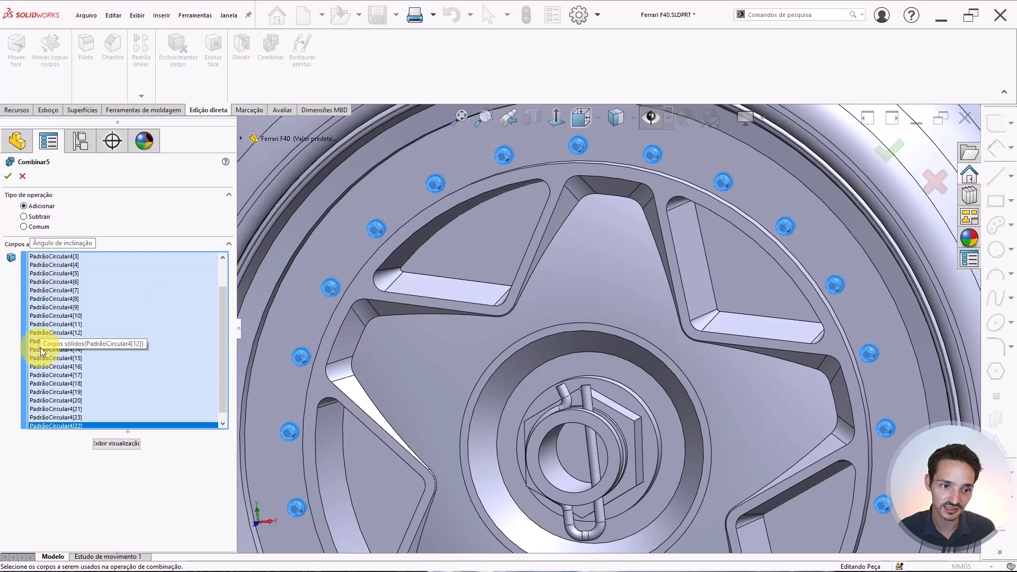
Include the star-spoke rim body in the Combine selection and apply the Add operation.
left_click(354, 208)
scroll(599, 371, "up", 4)
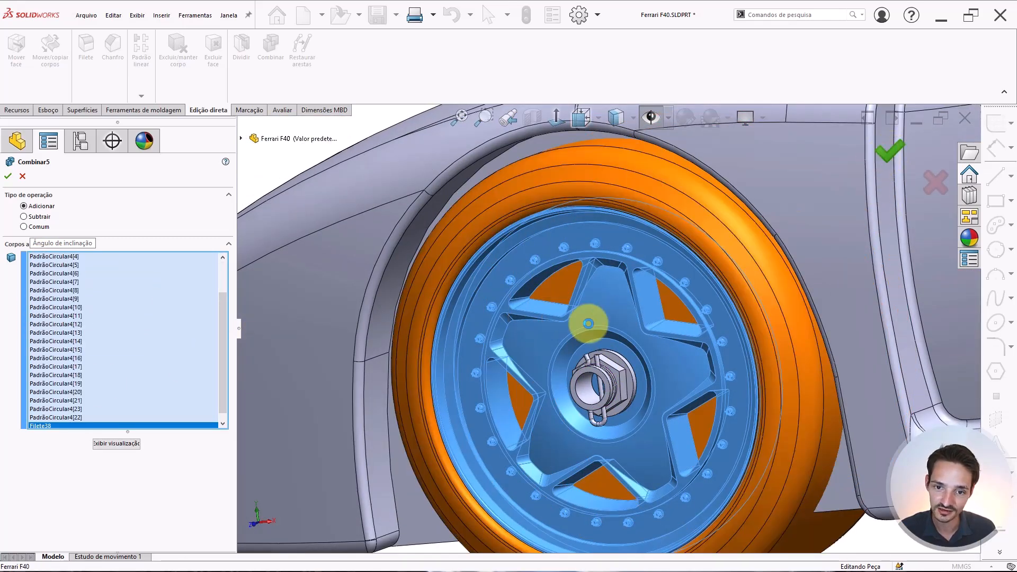
key("Return")
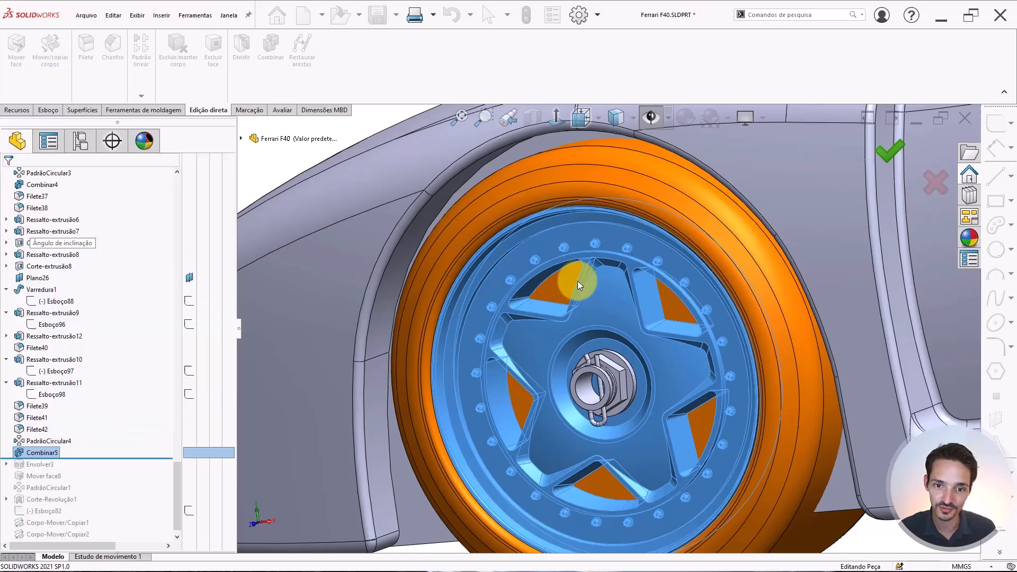
Isolate the combined wheel body to inspect it, then exit isolation and view the whole car.
left_click(529, 345)
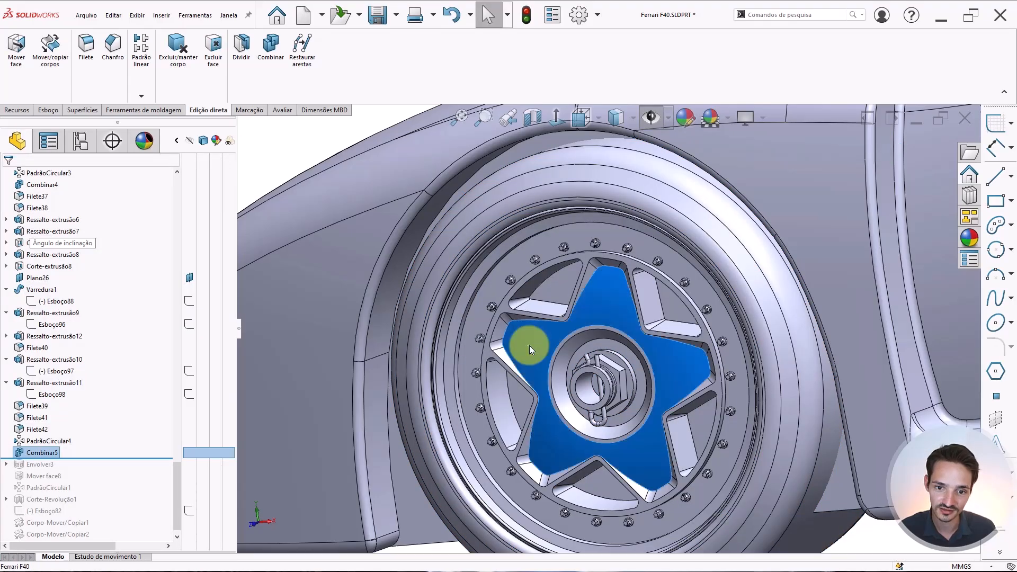
right_click(529, 345)
left_click(566, 520)
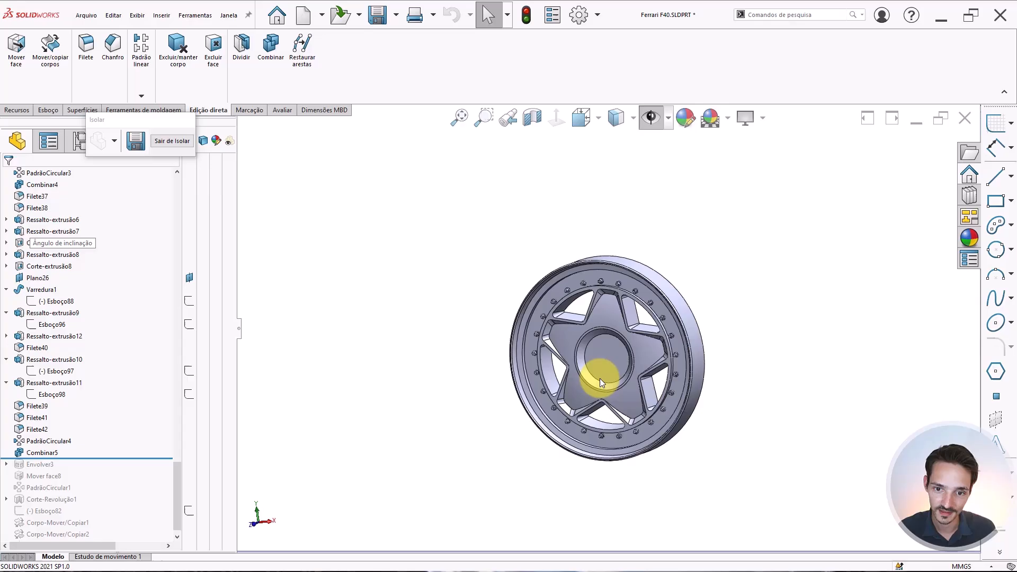
mouse_move(600, 378)
middle_mouse_down()
mouse_move(659, 341)
mouse_move(608, 363)
middle_mouse_up()
scroll(650, 348, "down", 3)
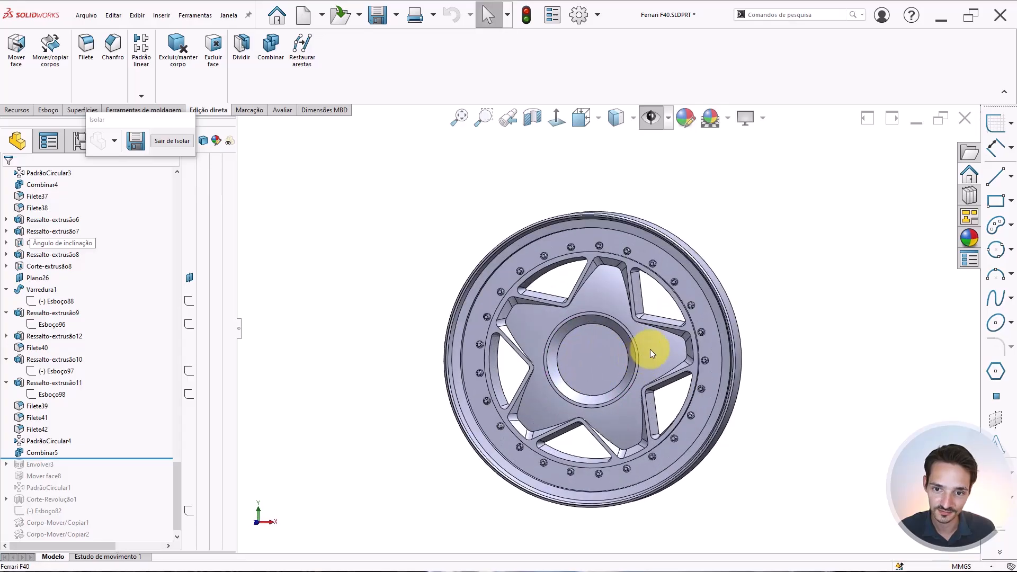
left_click(186, 142)
scroll(625, 344, "up", 5)
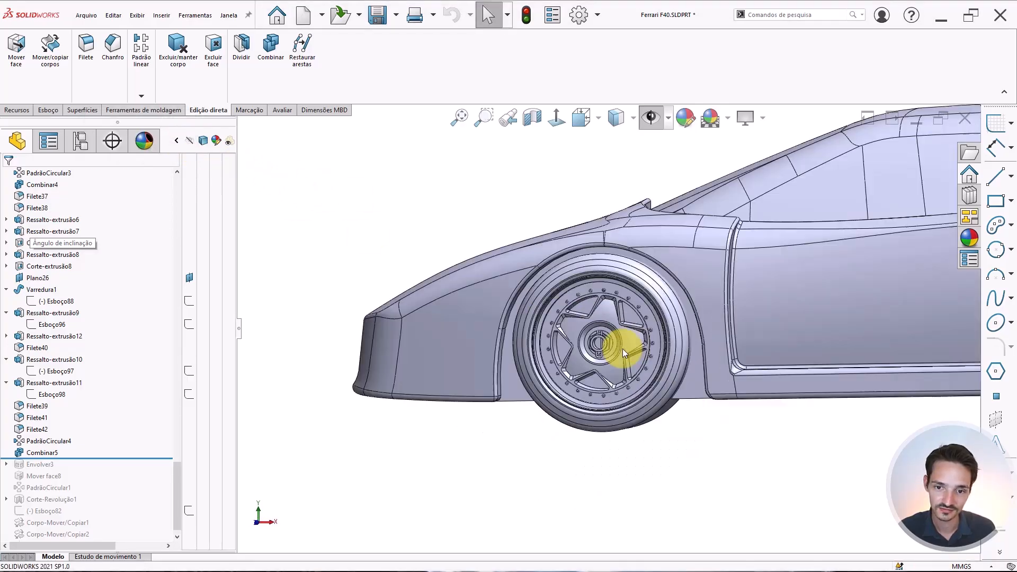
middle_click_drag(654, 352, 761, 297)
scroll(746, 270, "down", 2)
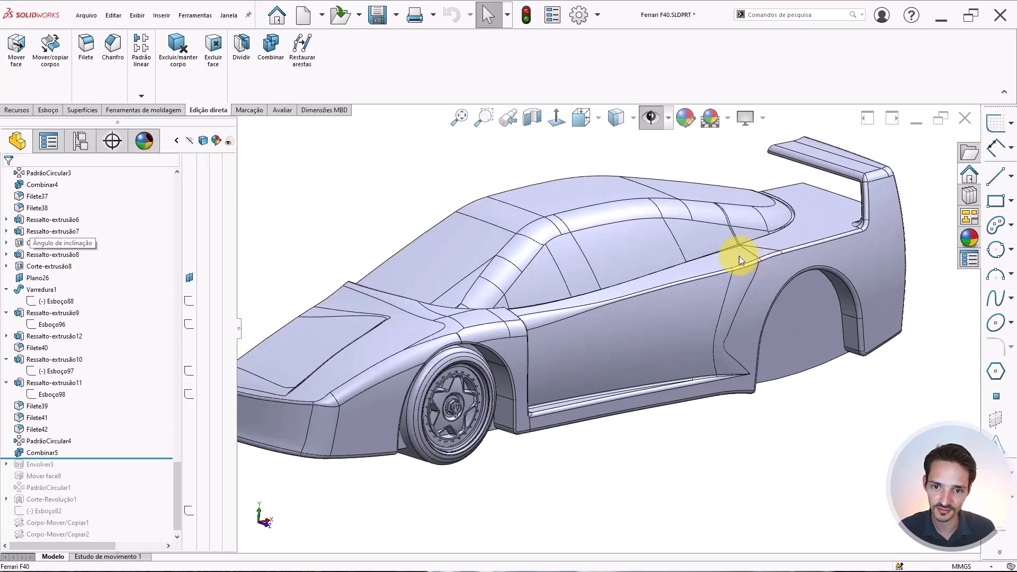
Roll the feature history forward past the Envolver3 wrap feature and check the car.
scroll(88, 458, "down", 1)
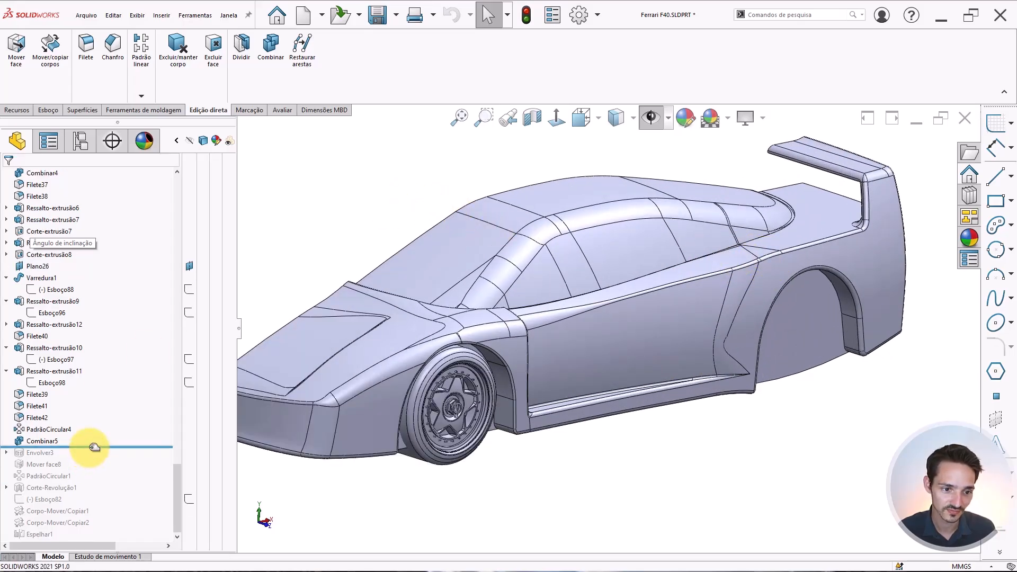
left_click(95, 447)
left_click_drag(88, 451, 181, 466)
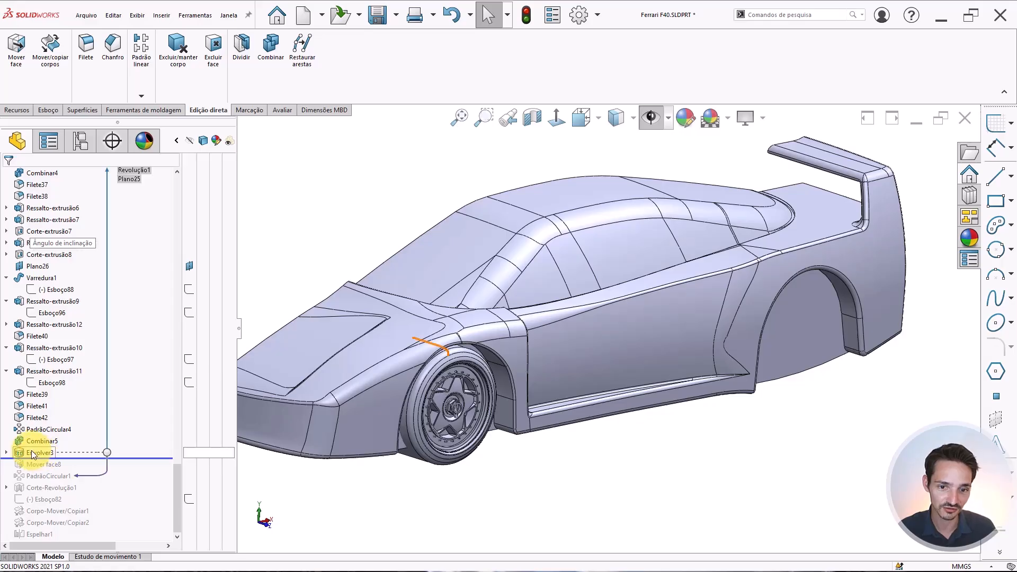
middle_click_drag(574, 364, 567, 386)
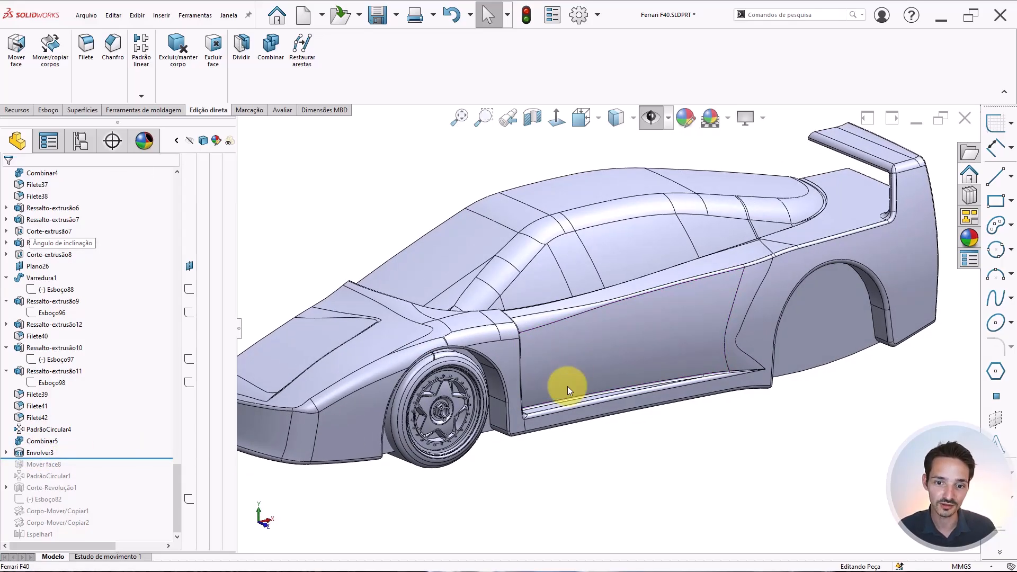
scroll(393, 361, "up", 3)
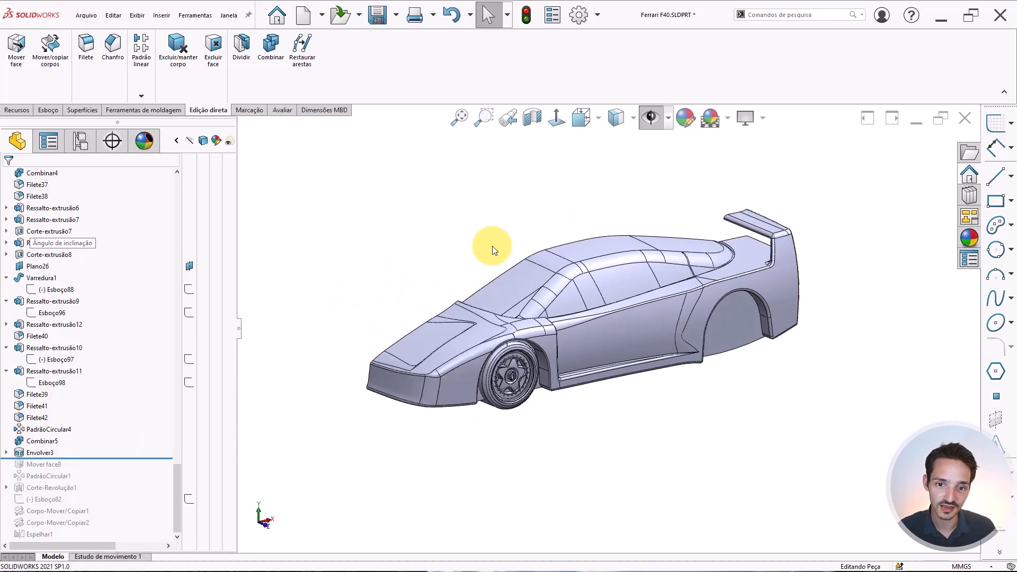
scroll(556, 208, "down", 2)
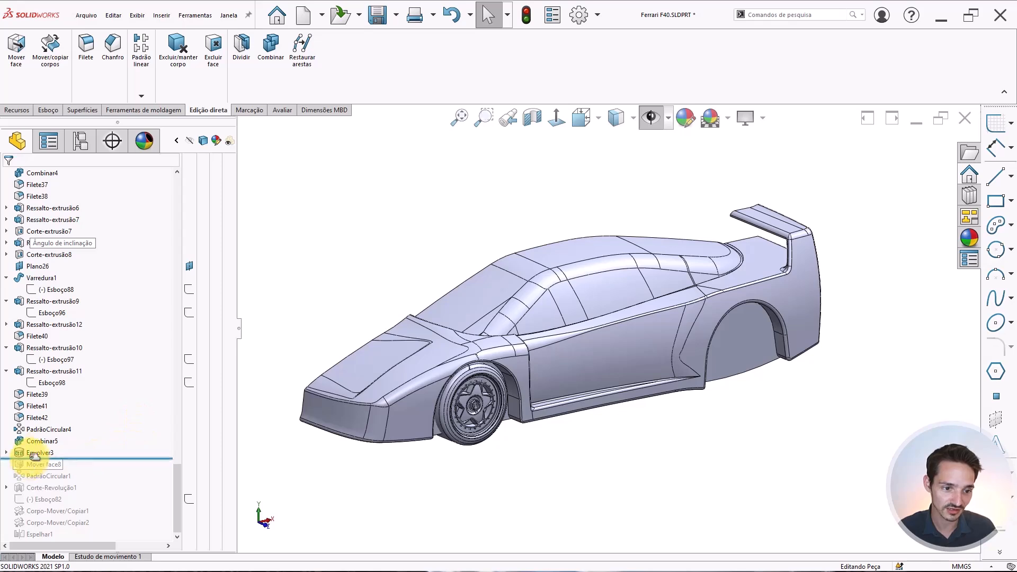
Roll the feature history forward to just after Esboço82 to rebuild the tyre tread, and check the front tyre.
left_click_drag(48, 457, 118, 535)
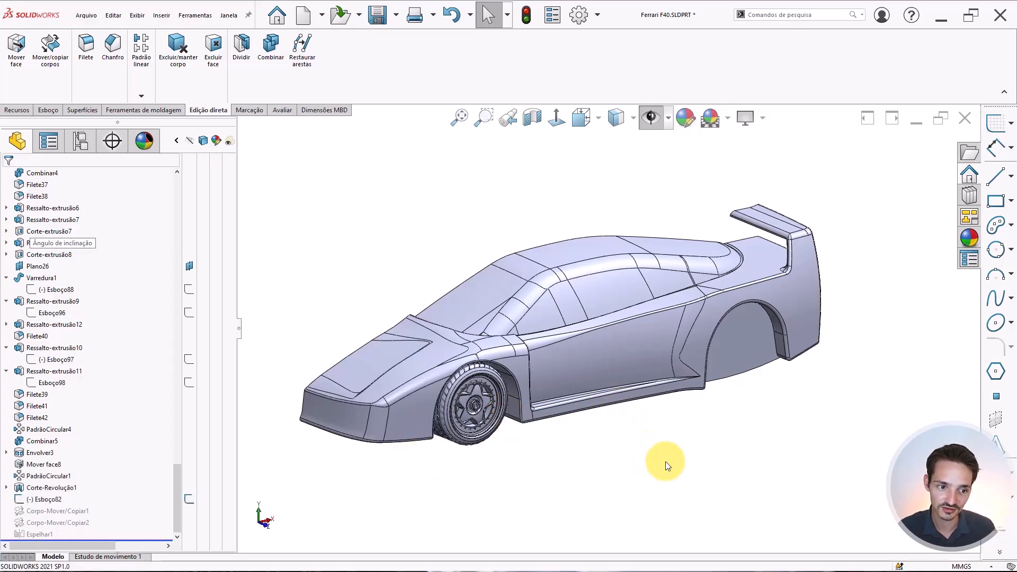
scroll(507, 398, "down", 5)
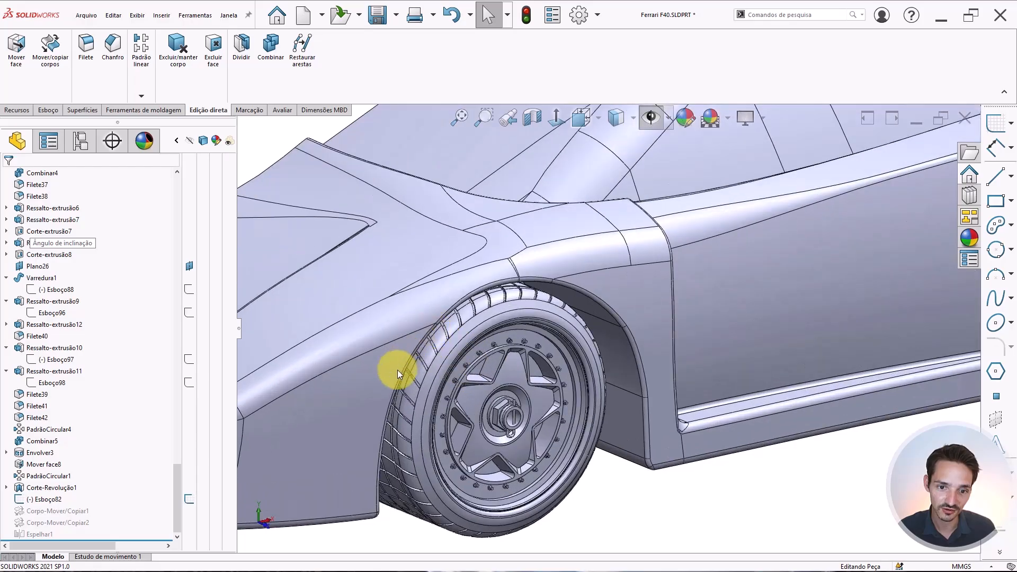
mouse_move(416, 478)
middle_mouse_down()
mouse_move(424, 461)
mouse_move(415, 462)
middle_mouse_up()
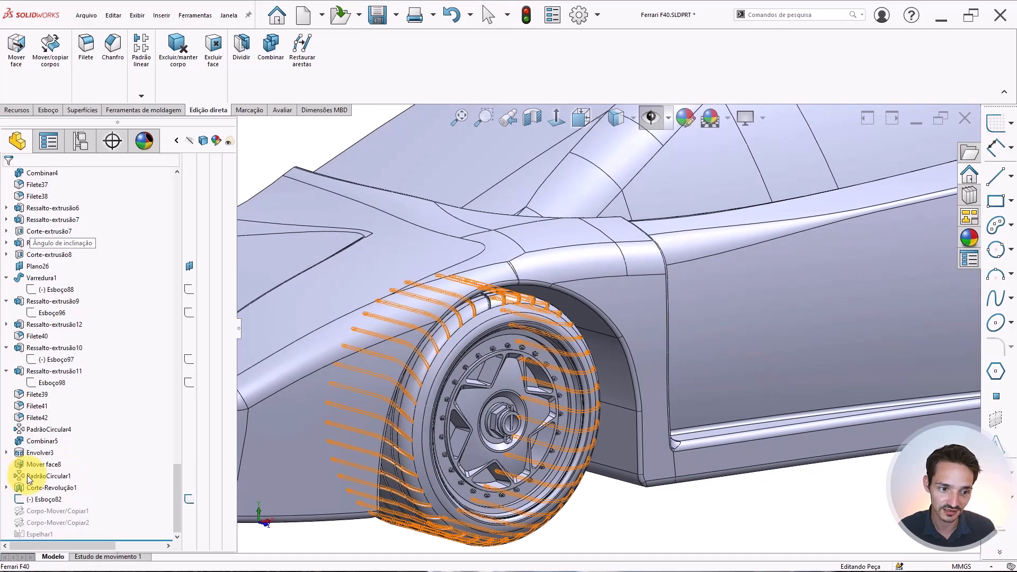
scroll(628, 425, "up", 10)
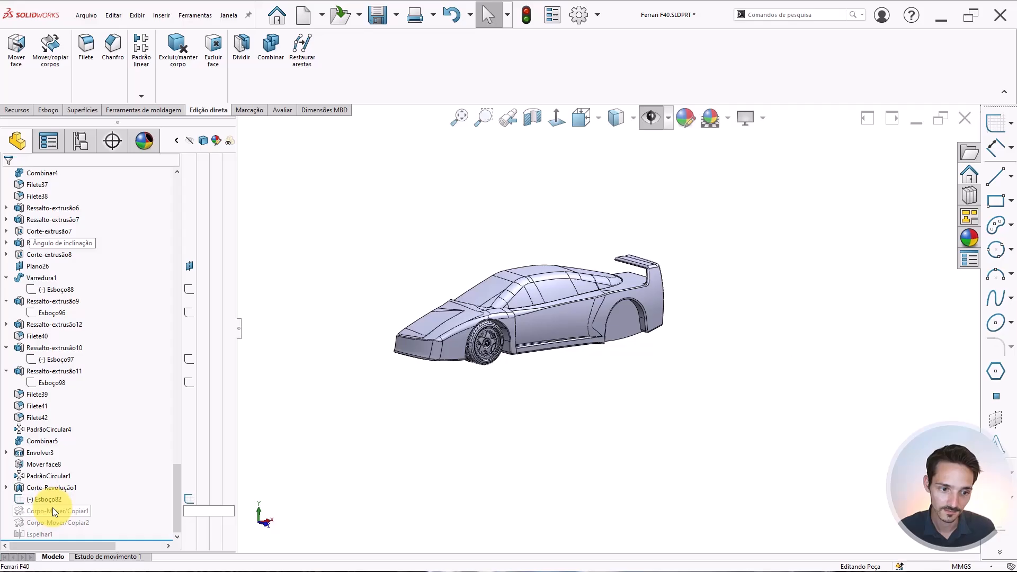
Edit the Corpo-Mover/Copiar1 feature and add the retaining clip body Varredura1 to the bodies being copied.
left_click(53, 512)
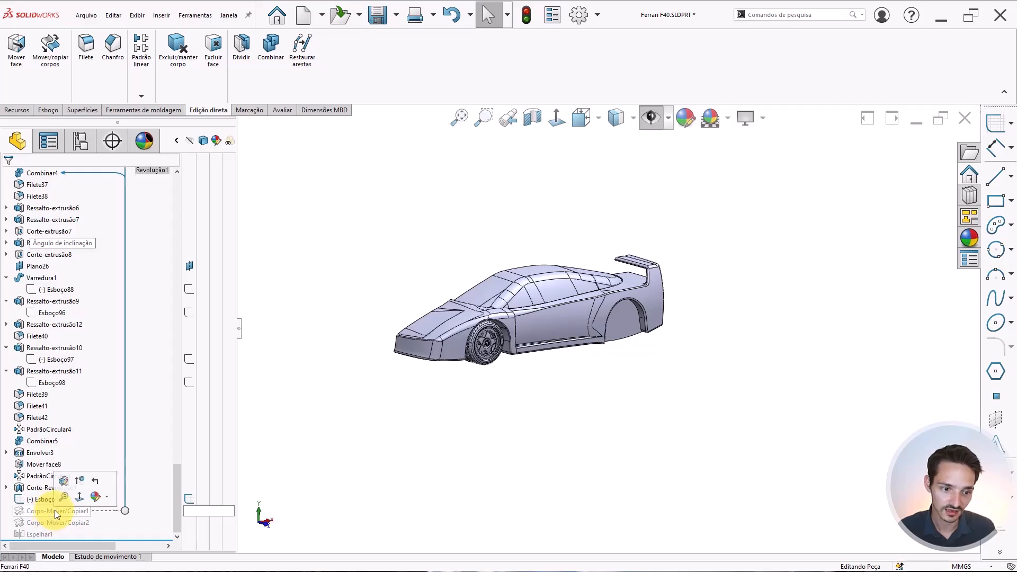
left_click(471, 375)
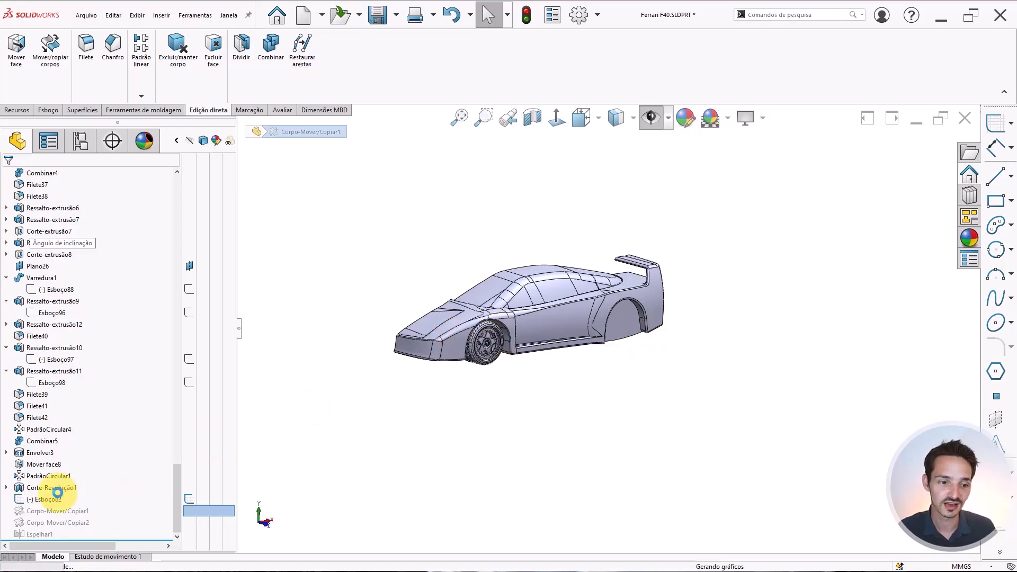
double_click(37, 512)
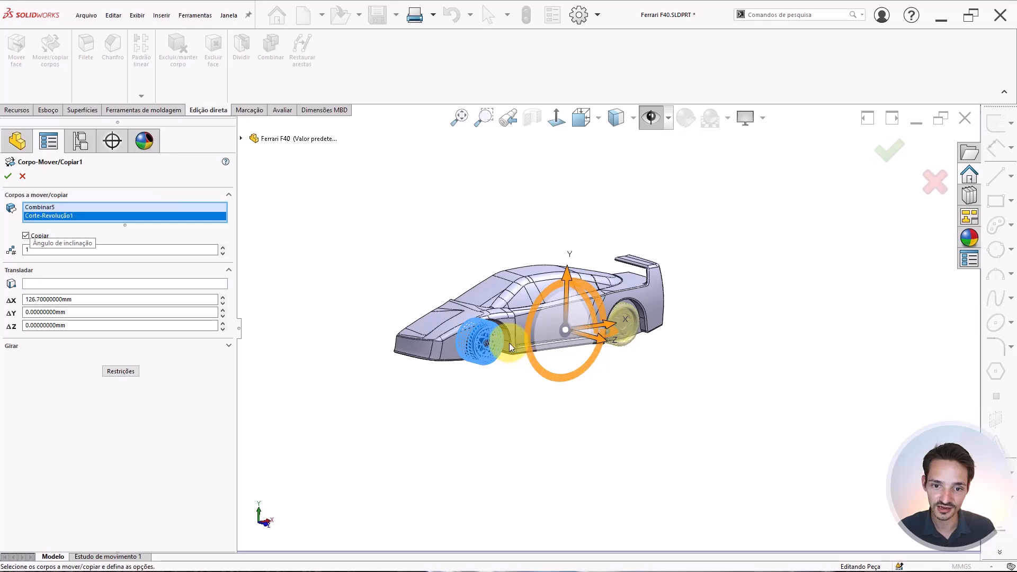
scroll(504, 340, "down", 10)
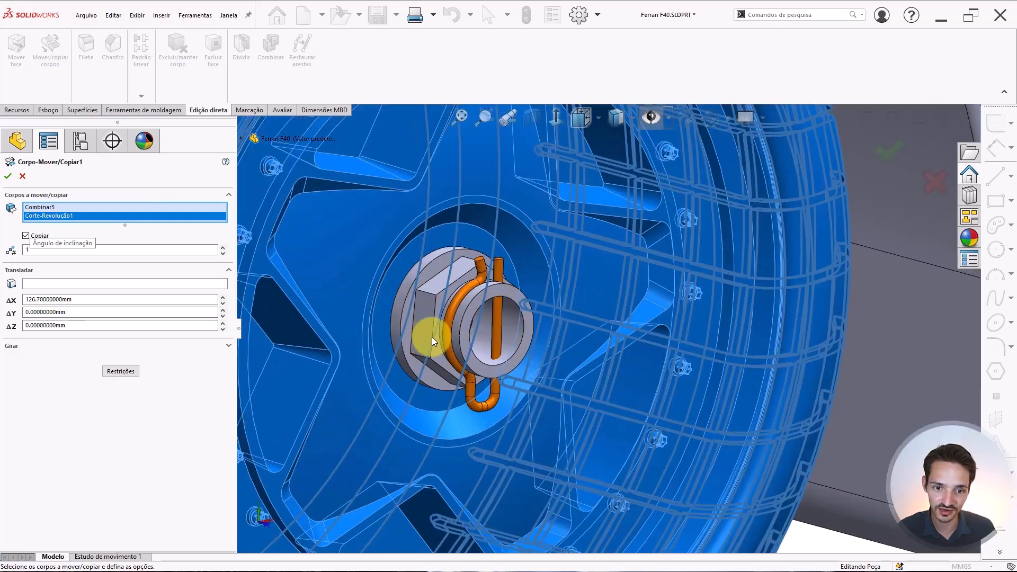
scroll(448, 327, "down", 5)
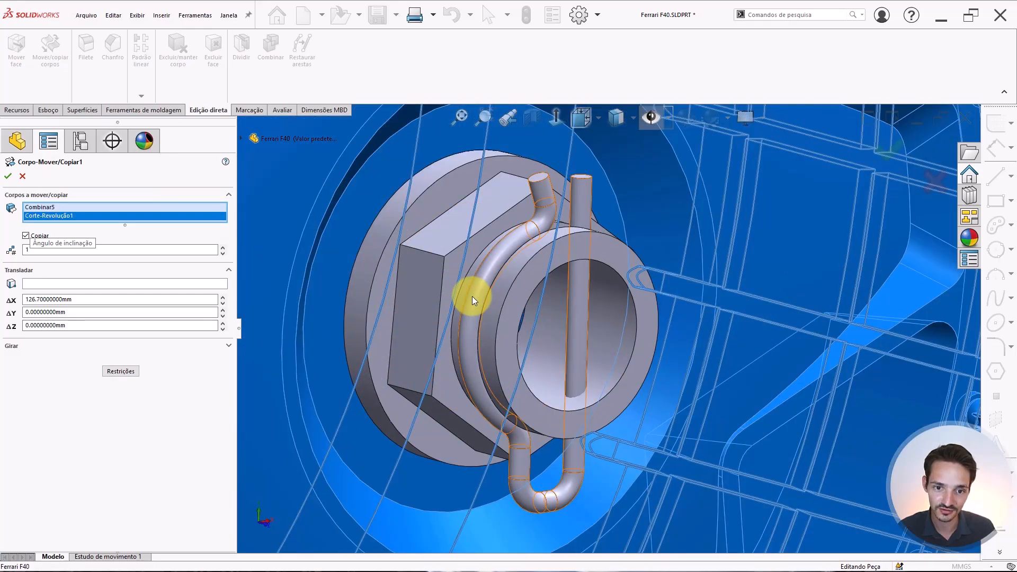
left_click(491, 275)
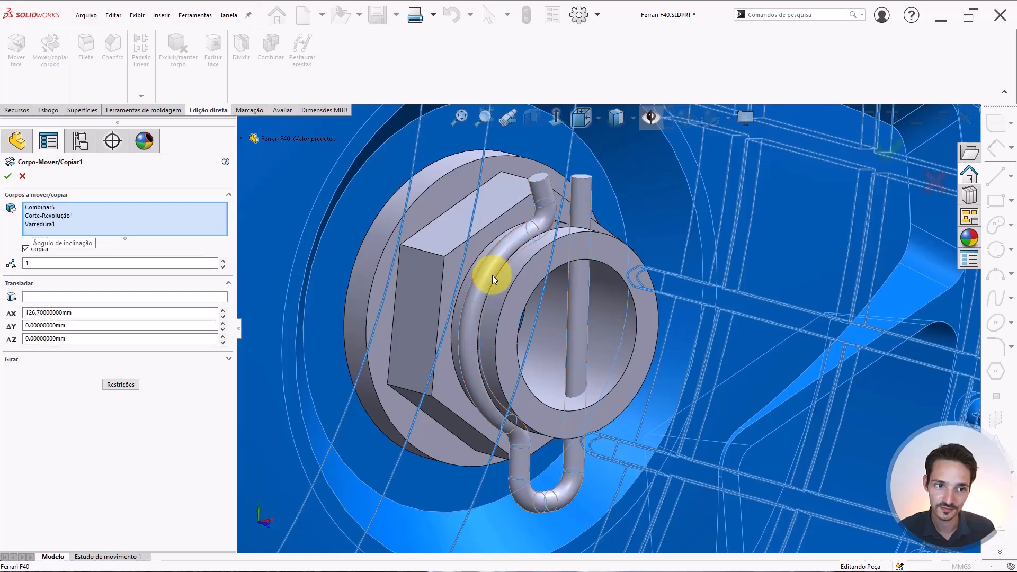
scroll(488, 273, "down", 4)
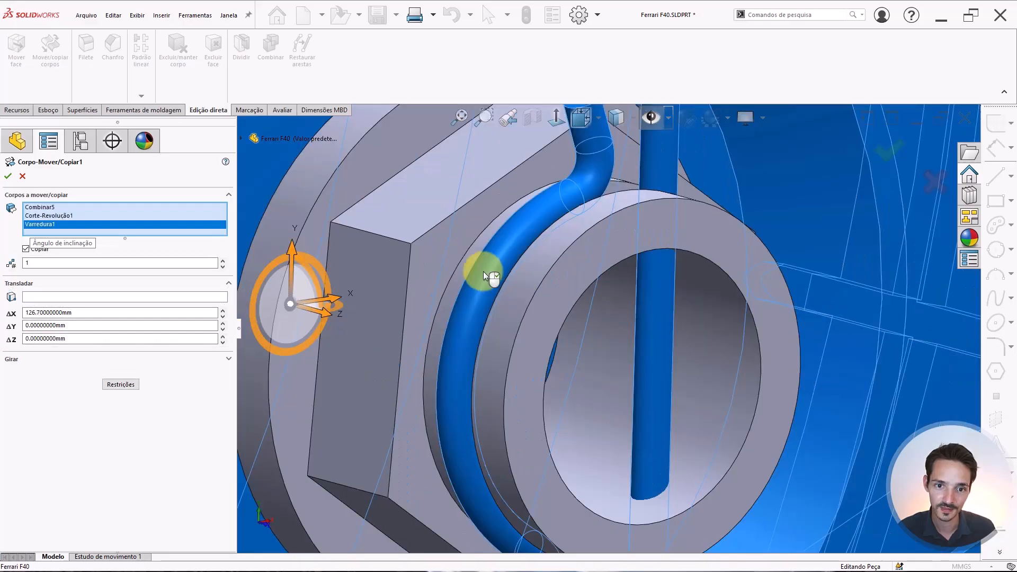
Add the nut body Corte-extrusão7 and the remaining hub body to the copy selection, and apply the feature.
left_click(539, 290)
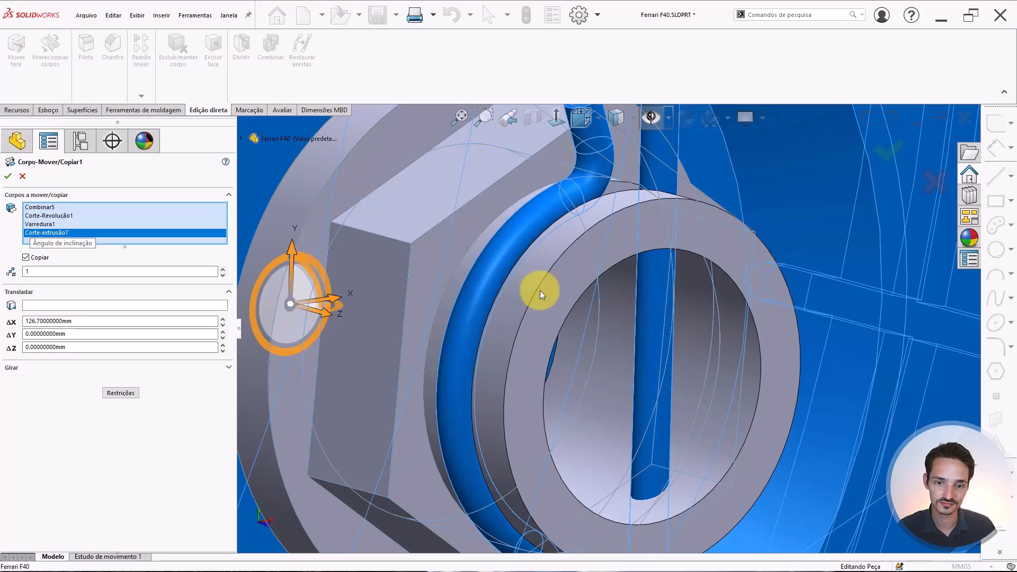
left_click(540, 290)
scroll(539, 290, "up", 5)
scroll(514, 290, "up", 5)
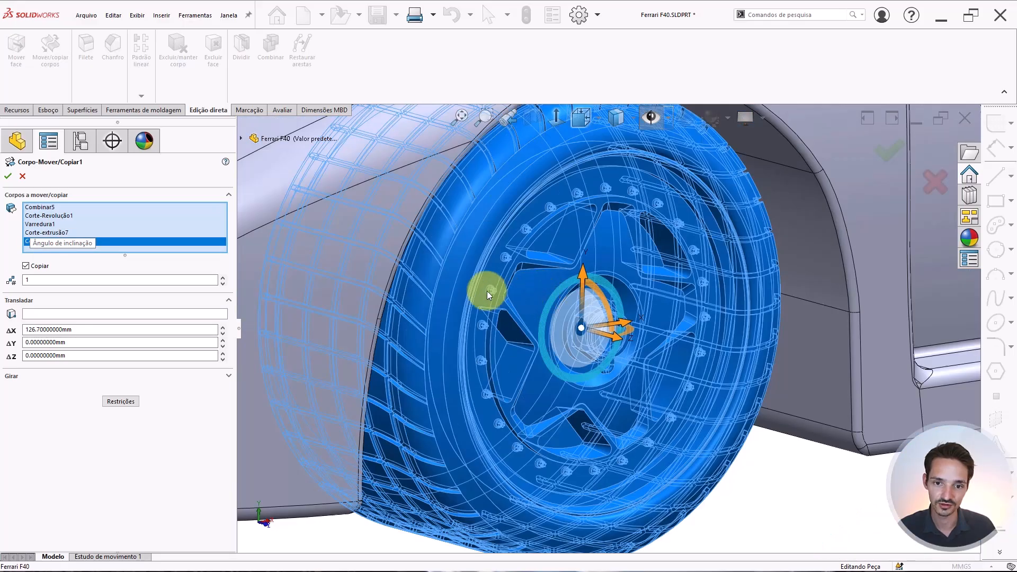
scroll(625, 342, "up", 10)
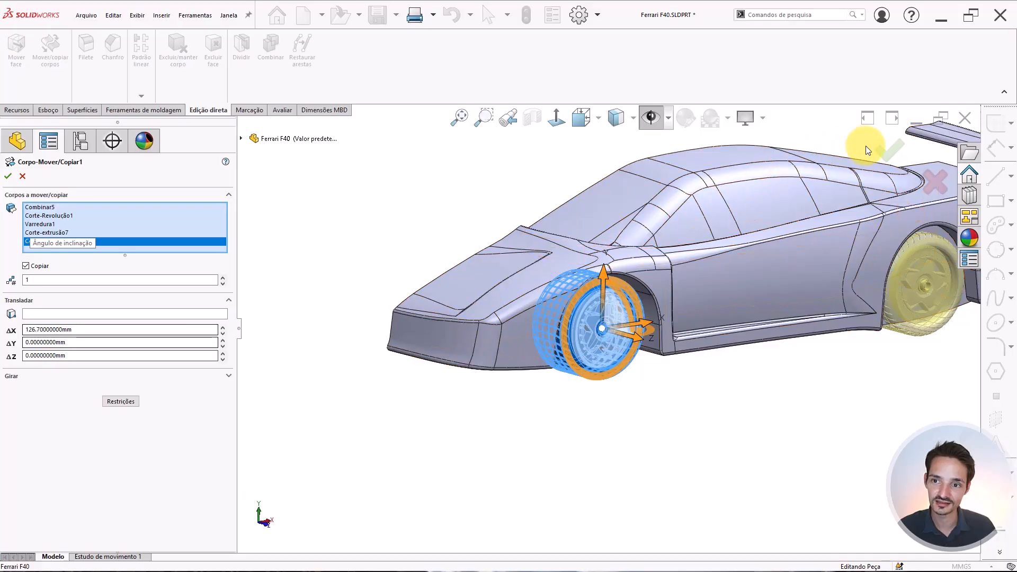
left_click(886, 147)
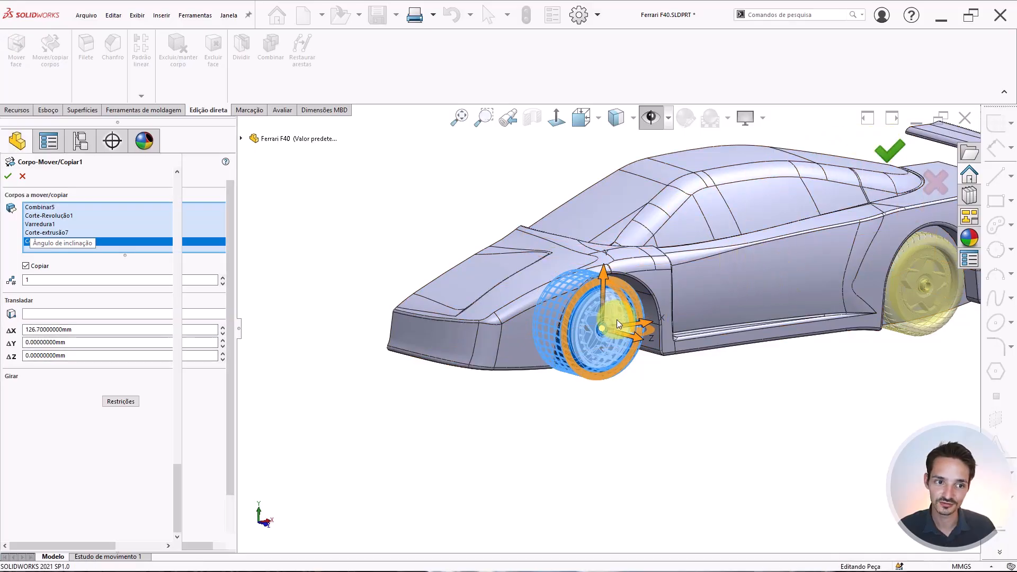
Roll the feature history forward through Corpo-Mover/Copiar1, Corpo-Mover/Copiar2 and Espelhar1, continuing past the rebuild warnings, and check the rear wheel.
left_click(135, 512)
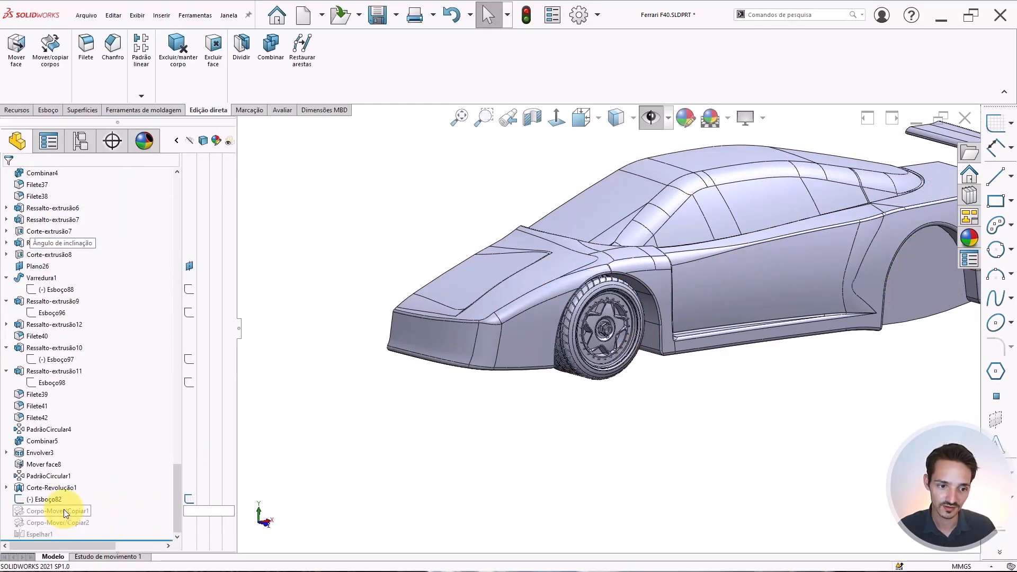
left_click(43, 531, "shift")
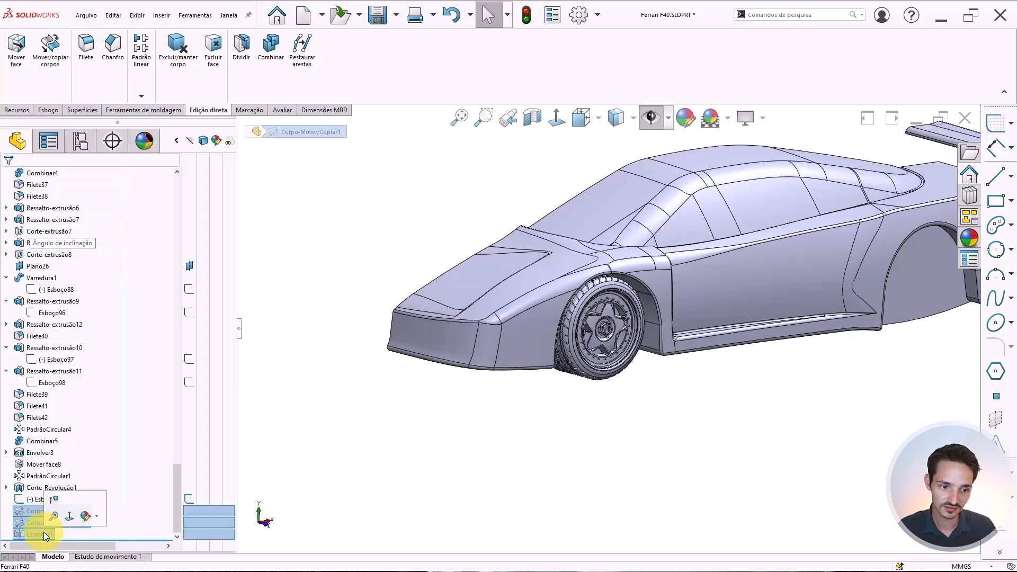
left_click(55, 500)
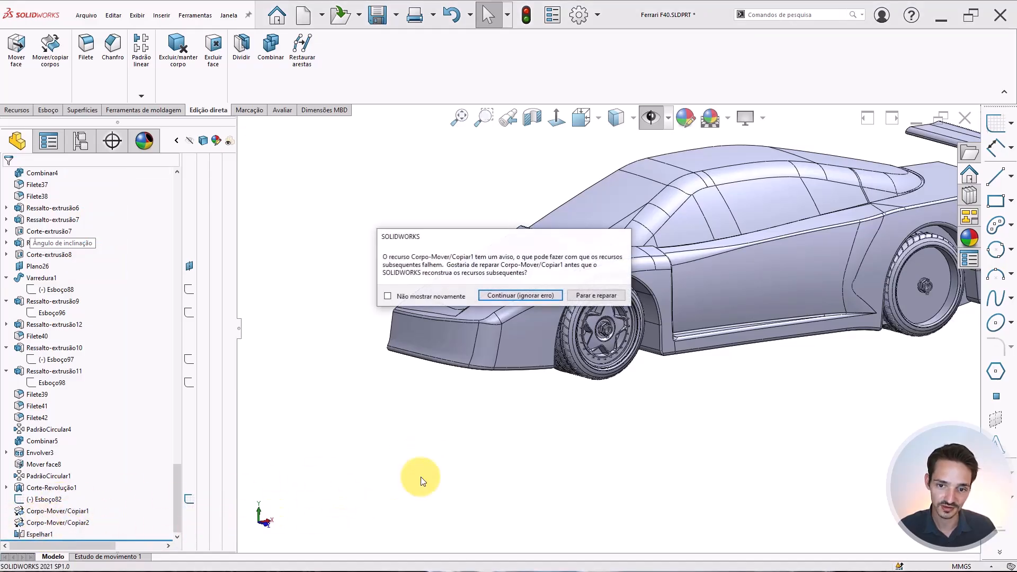
left_click(524, 295)
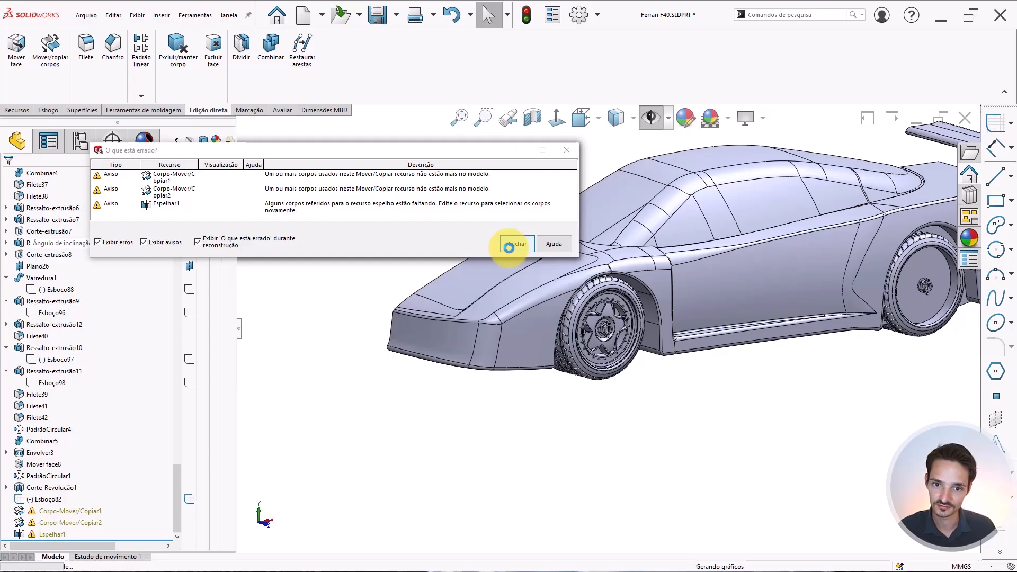
left_click(509, 248)
middle_click_drag(691, 347, 526, 360)
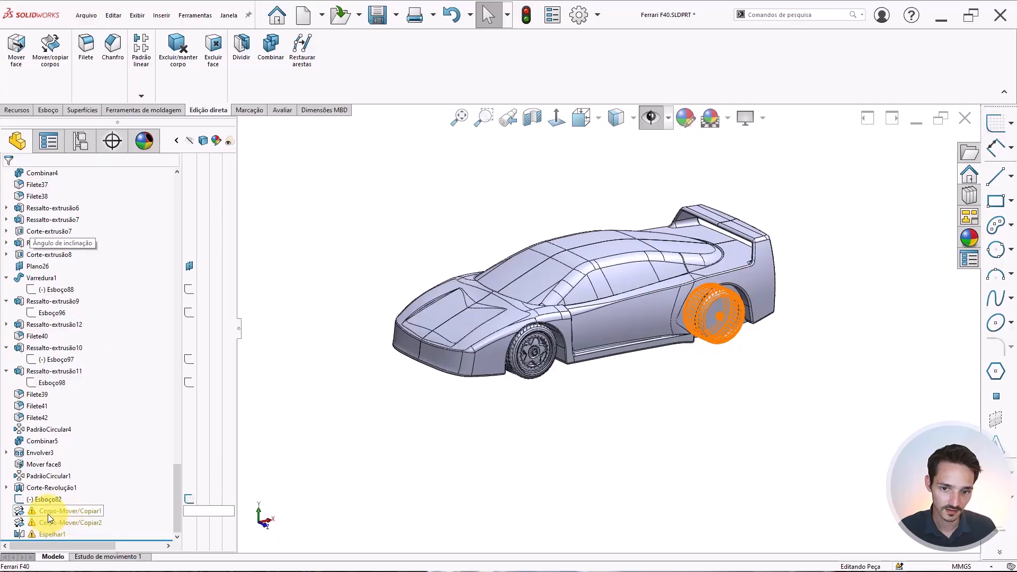
Roll the feature history back to just after Corpo-Mover/Copiar1 and open that feature for editing.
mouse_move(48, 514)
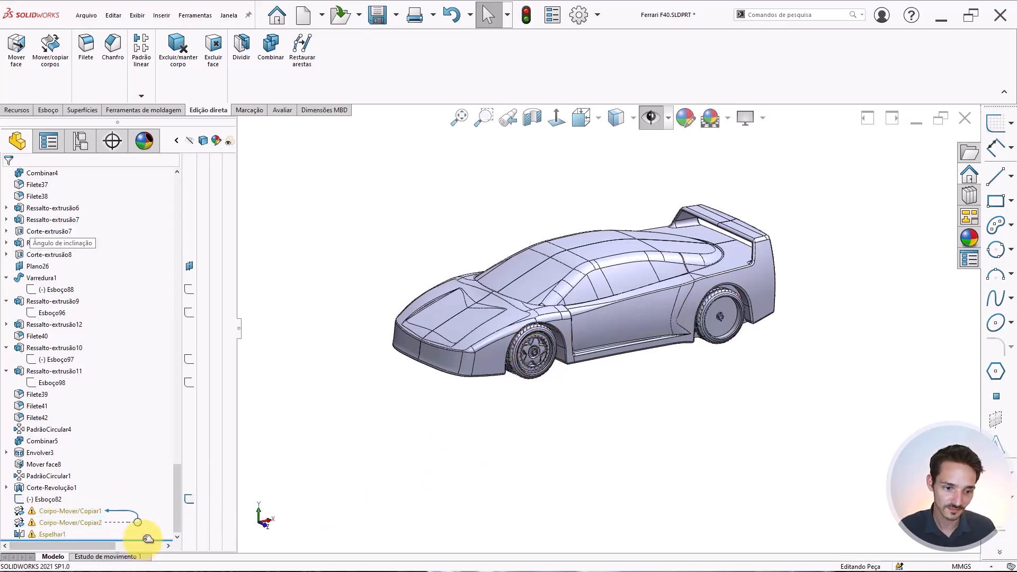
left_click_drag(147, 539, 154, 516)
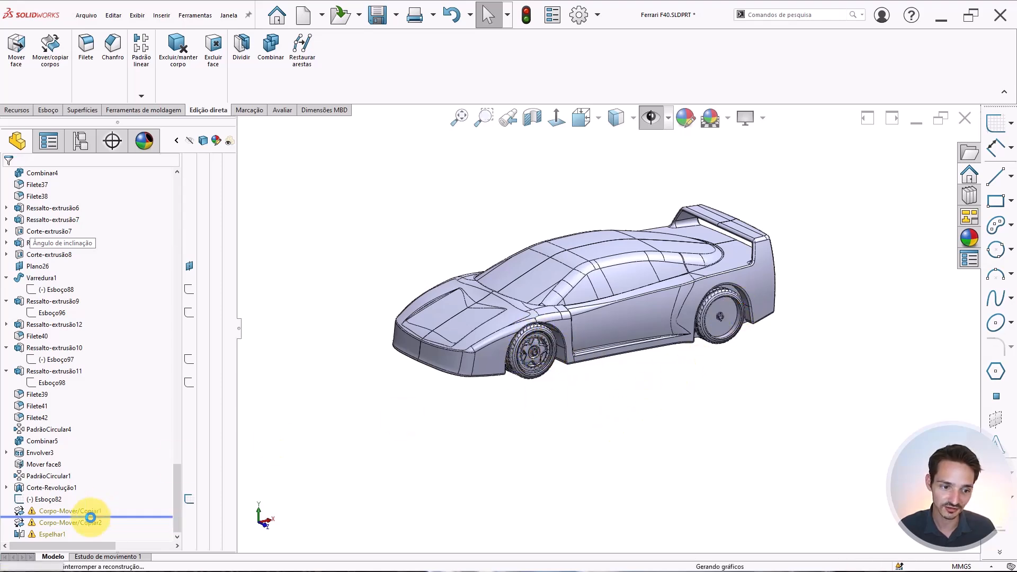
left_click(66, 511)
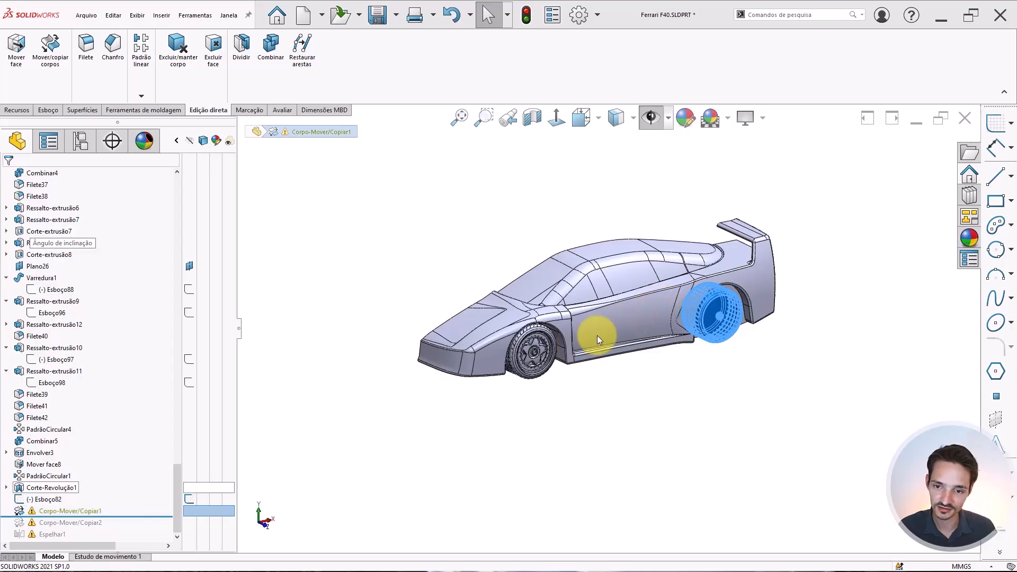
left_click(546, 341)
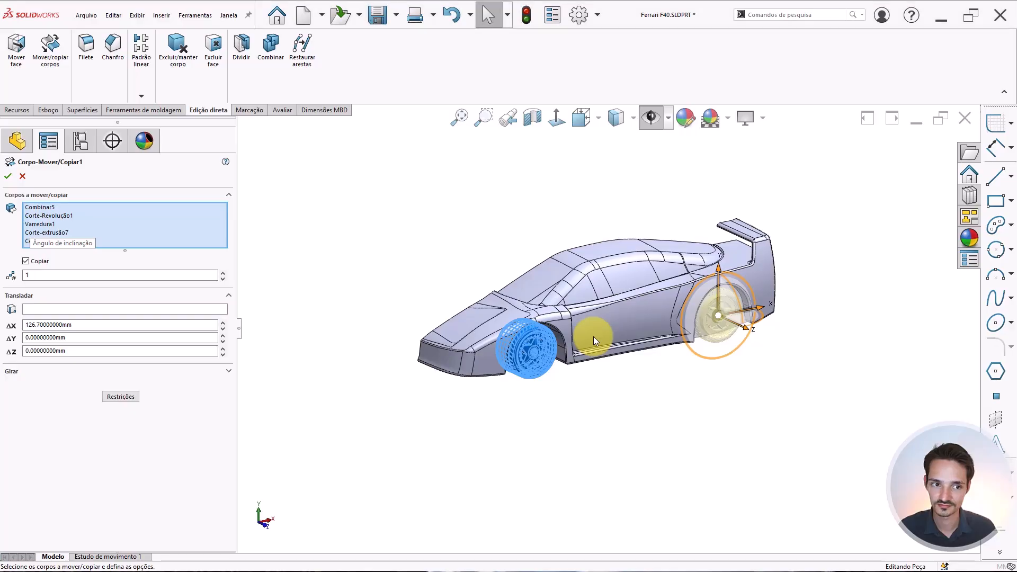
Clear all bodies selected for copying in the Corpo-Mover/Copiar1 feature.
scroll(593, 336, "down", 3)
middle_click_drag(591, 335, 572, 277)
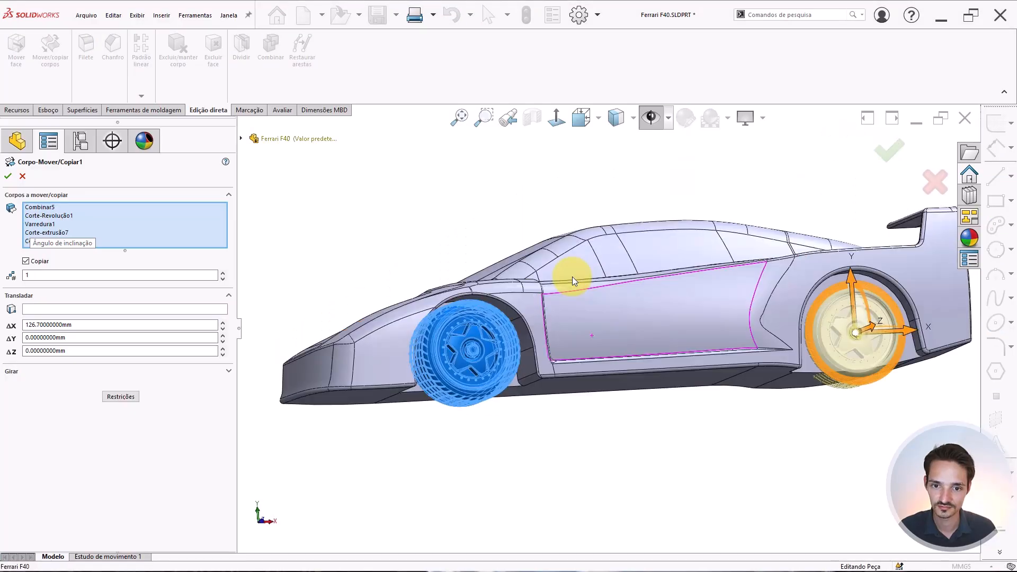
scroll(456, 349, "down", 2)
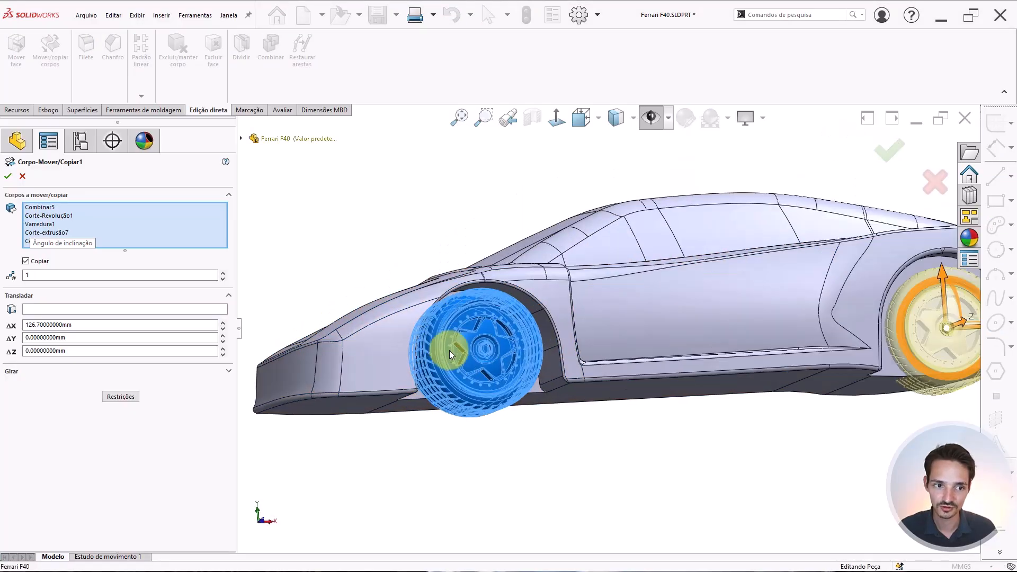
right_click(50, 206)
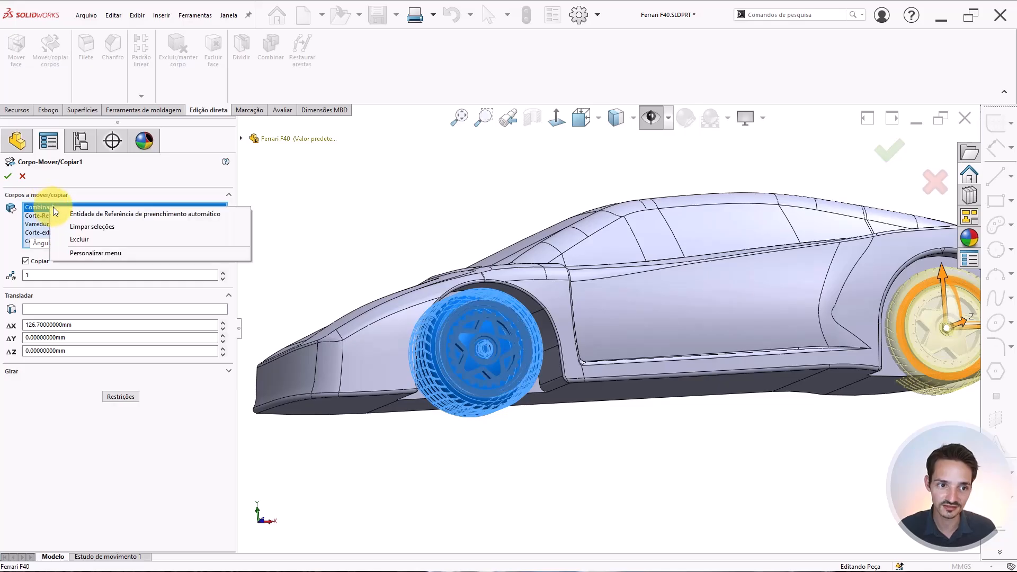
left_click(78, 226)
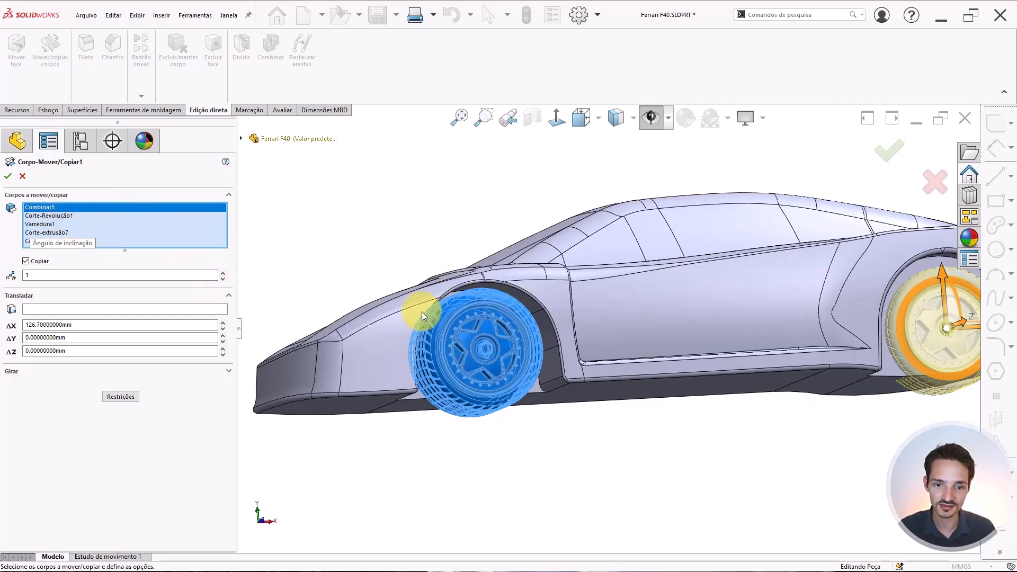
Try to reselect the front wheel's rim, tyre, clip, nut and hub bodies for the copy and apply the feature.
scroll(501, 383, "down", 4)
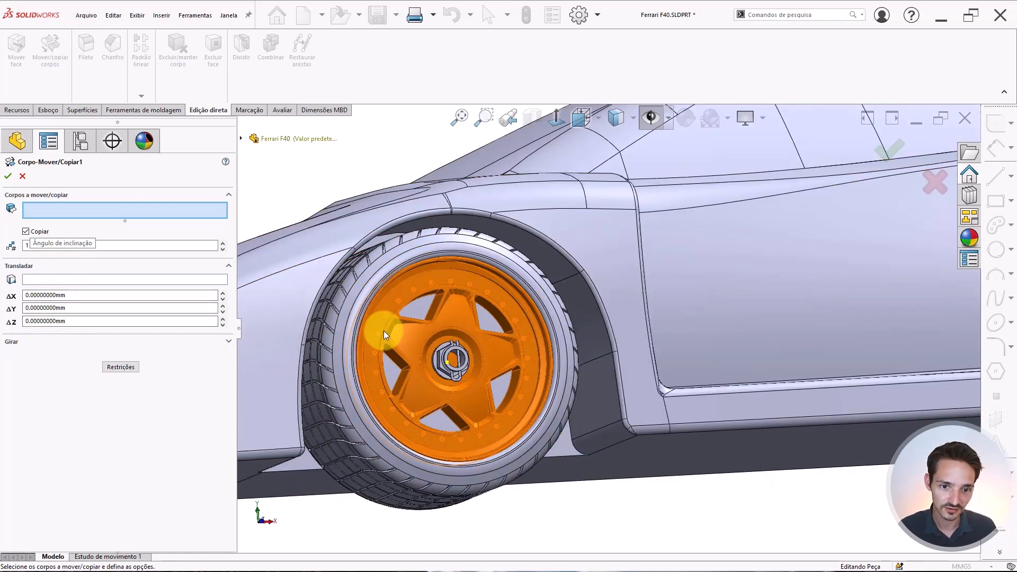
left_click(364, 317)
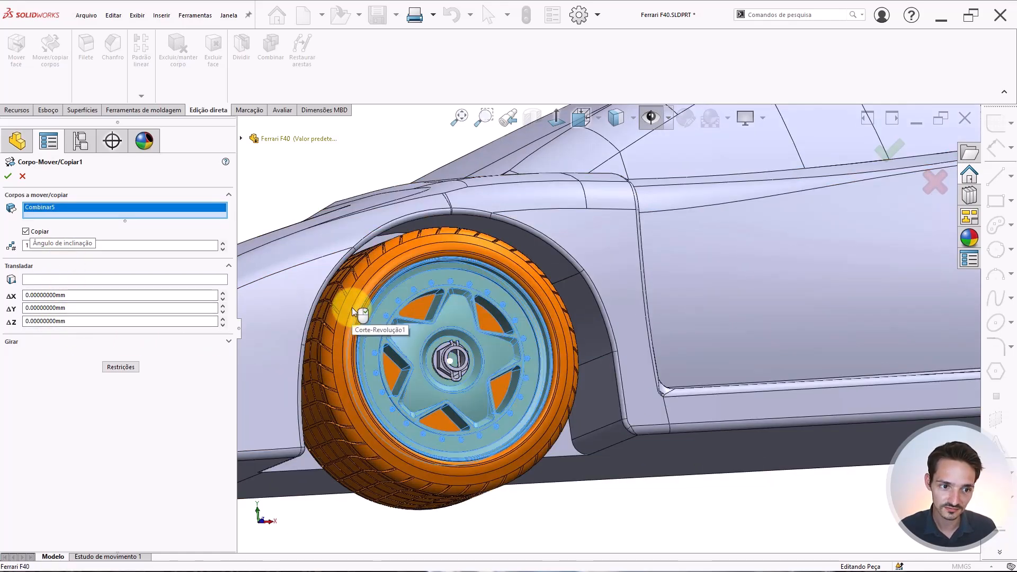
scroll(449, 363, "down", 3)
left_click(447, 358)
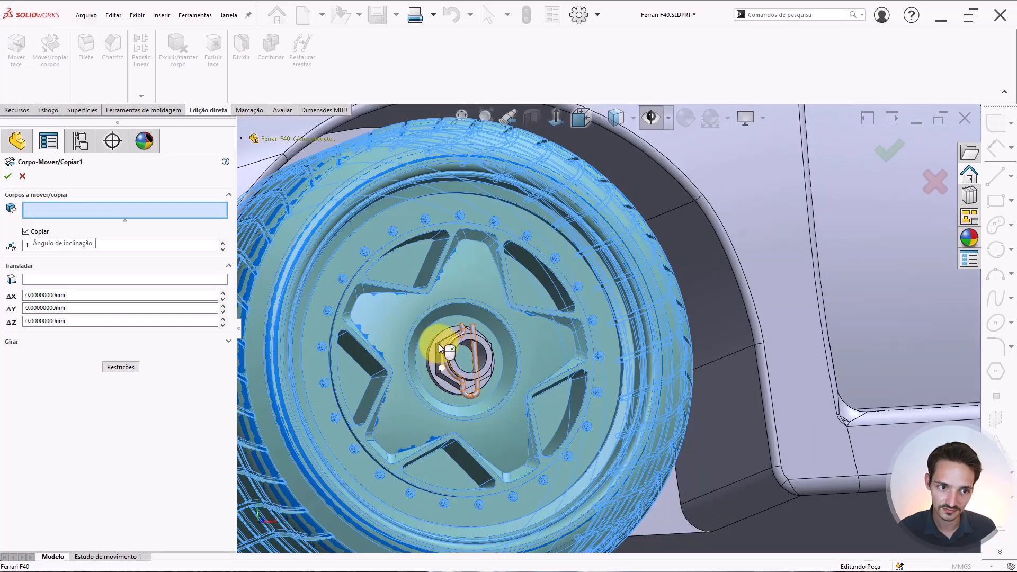
left_click(440, 349)
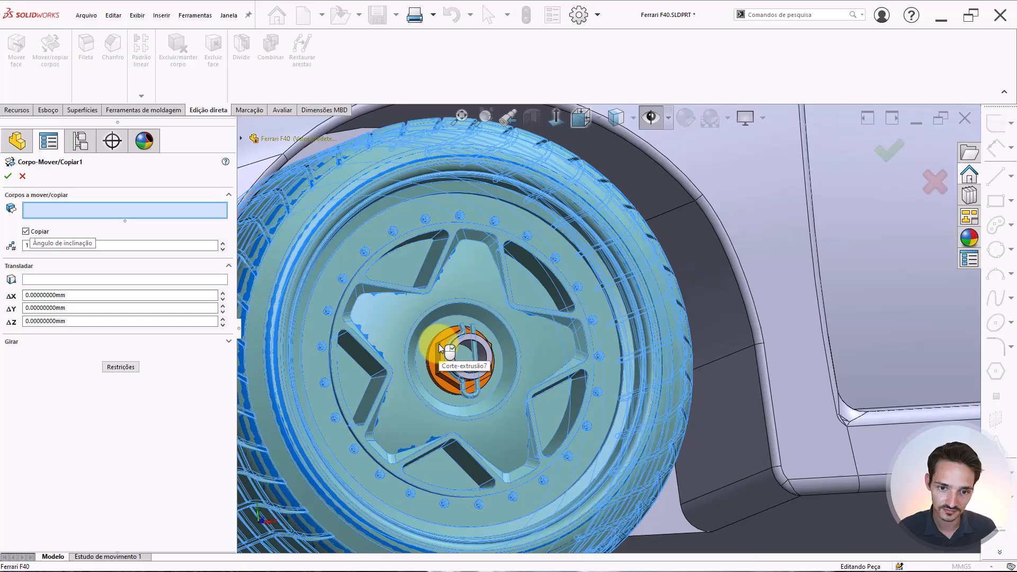
left_click(468, 342)
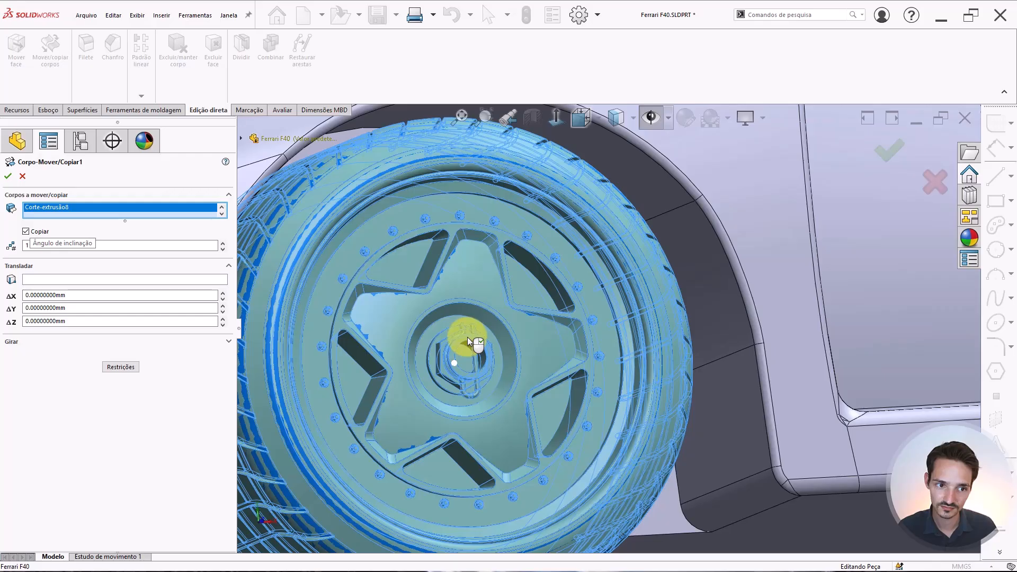
scroll(669, 380, "up", 10)
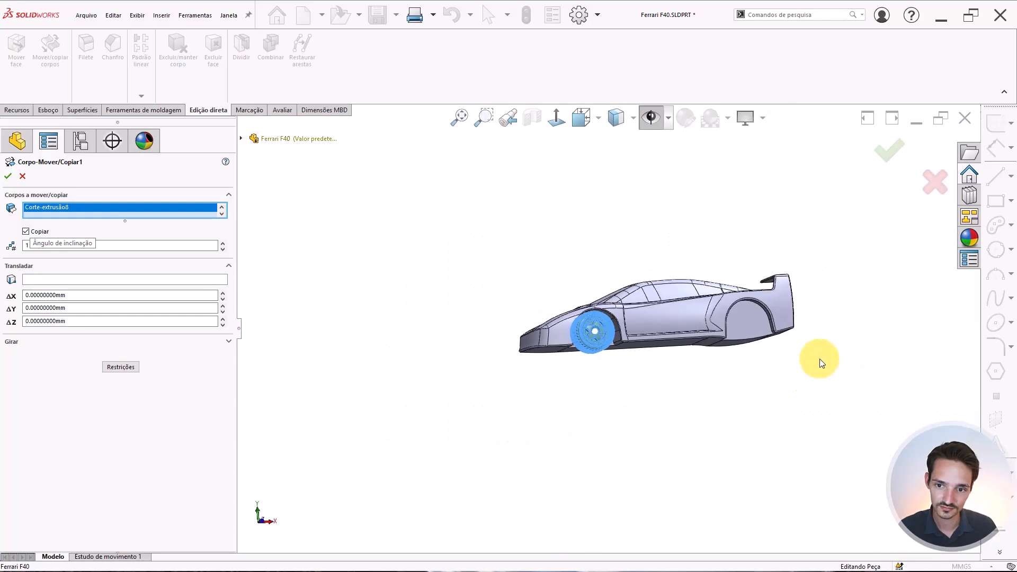
scroll(828, 251, "down", 2)
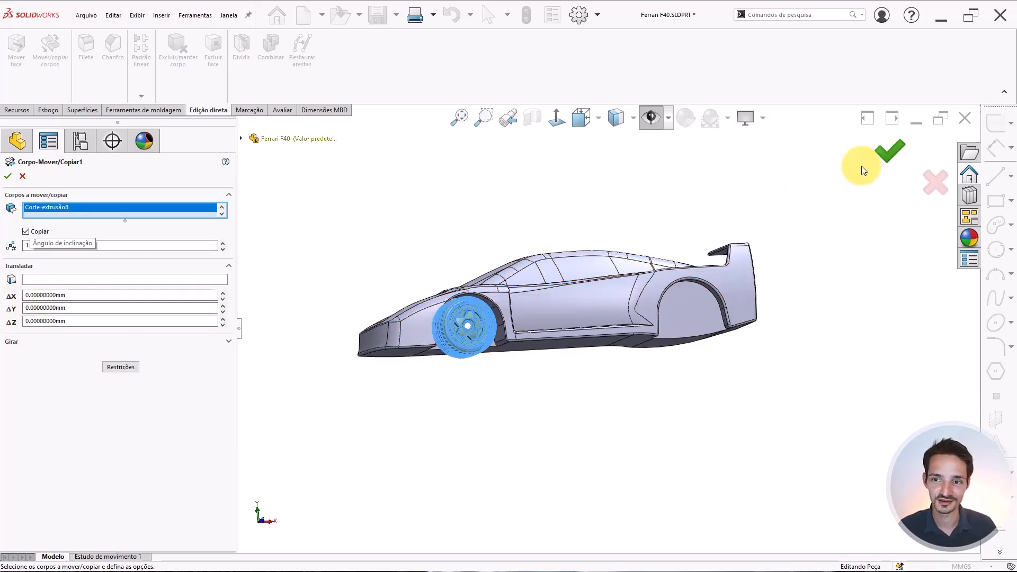
left_click(888, 150)
left_click(573, 291)
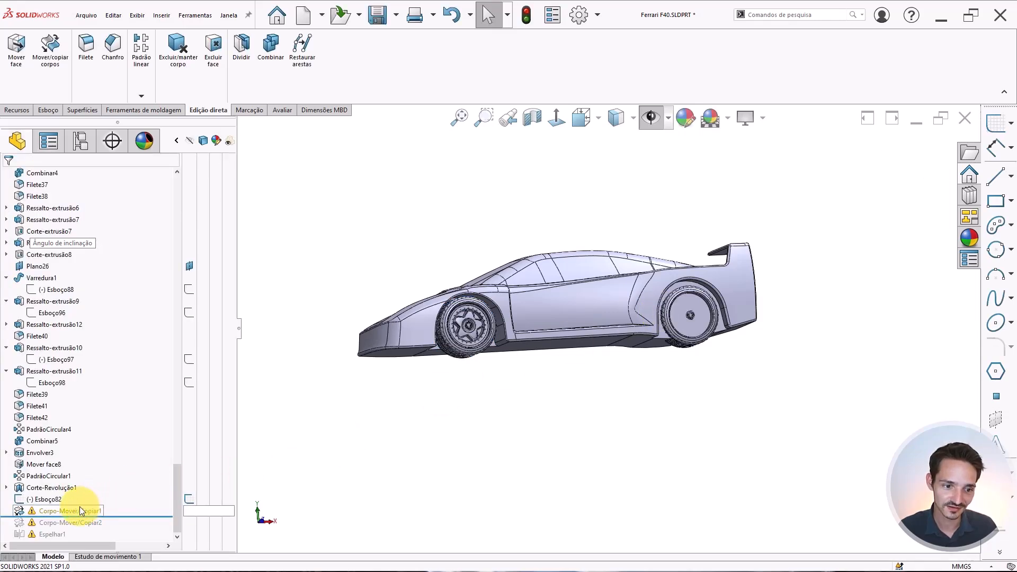
Open the Corpo-Mover/Copiar1 feature for editing, then remove and reselect the front tyre body in the copy selection.
left_click(80, 510)
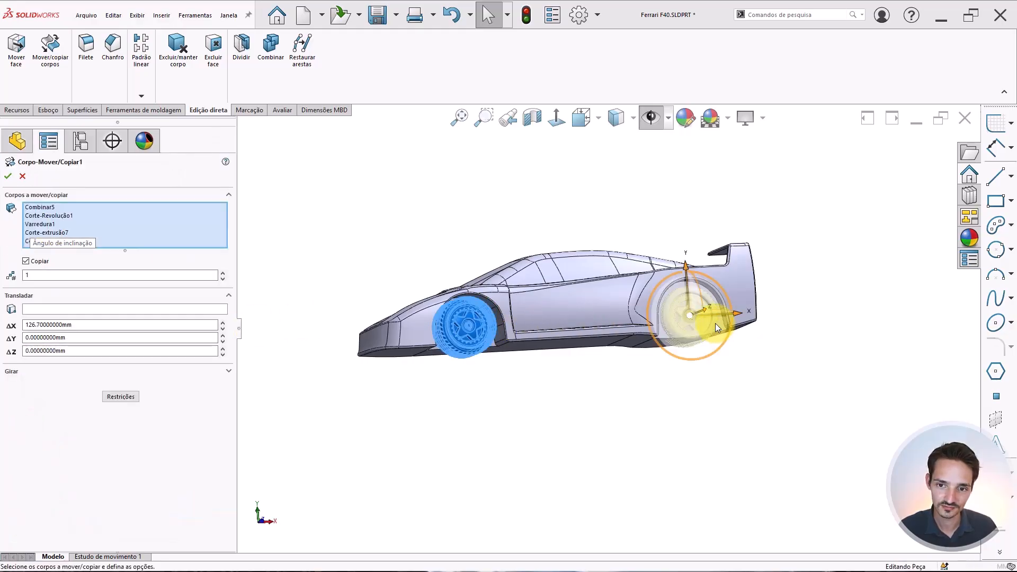
left_click(82, 219)
scroll(387, 319, "up", 3)
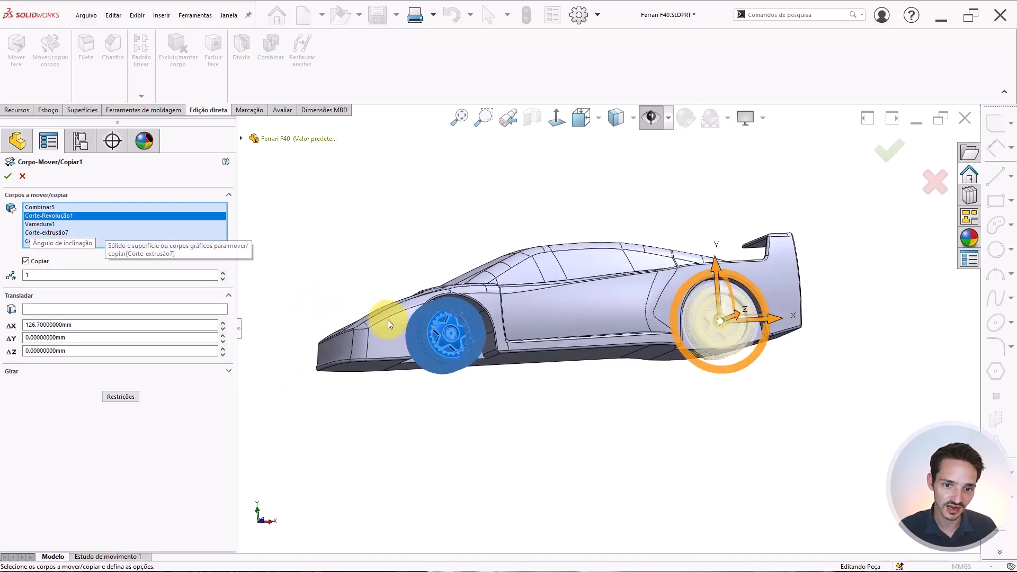
scroll(517, 345, "down", 5)
scroll(517, 345, "down", 3)
middle_click_drag(631, 359, 604, 295)
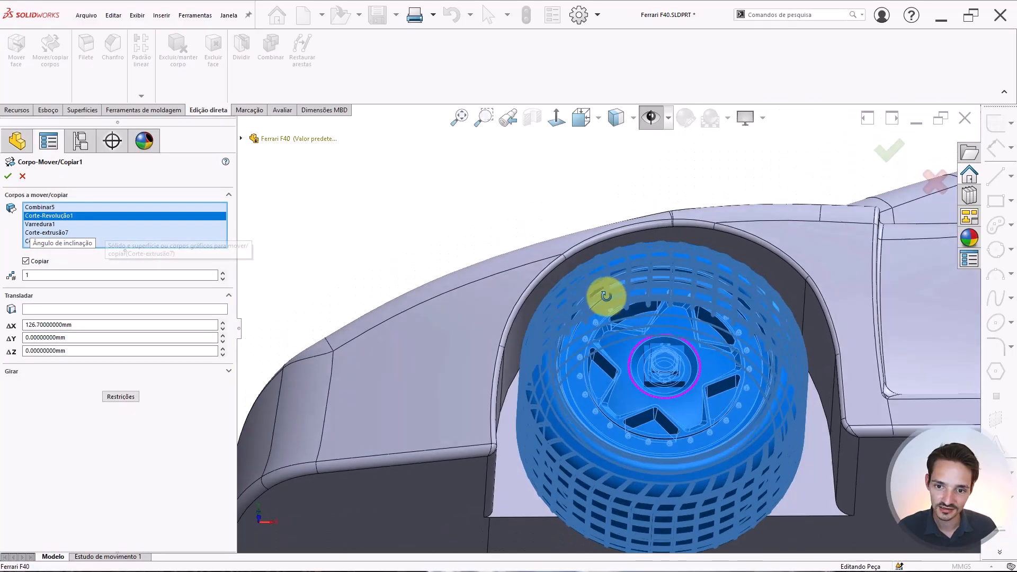
scroll(658, 383, "down", 2)
middle_click_drag(658, 384, 557, 339)
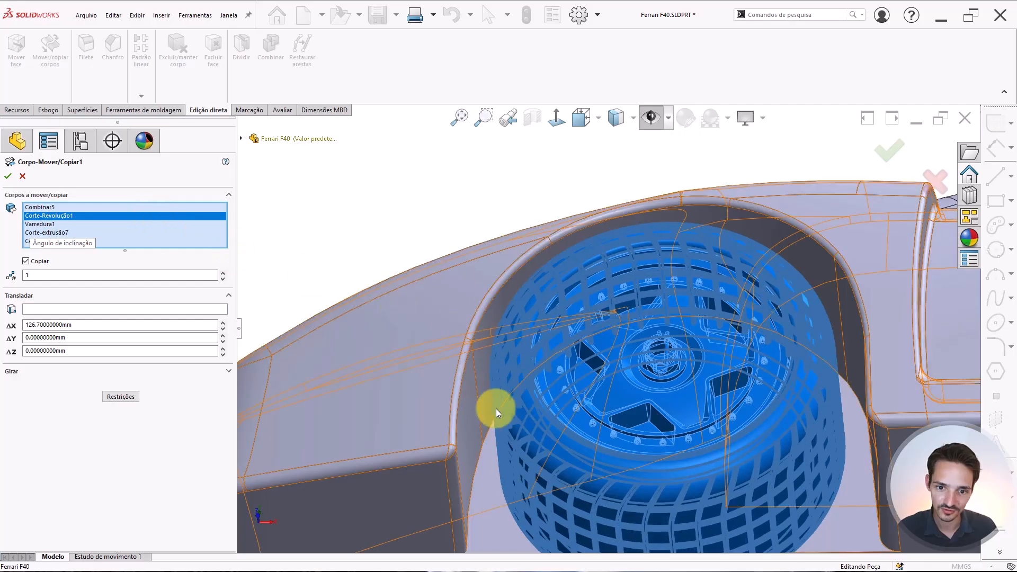
left_click(533, 424)
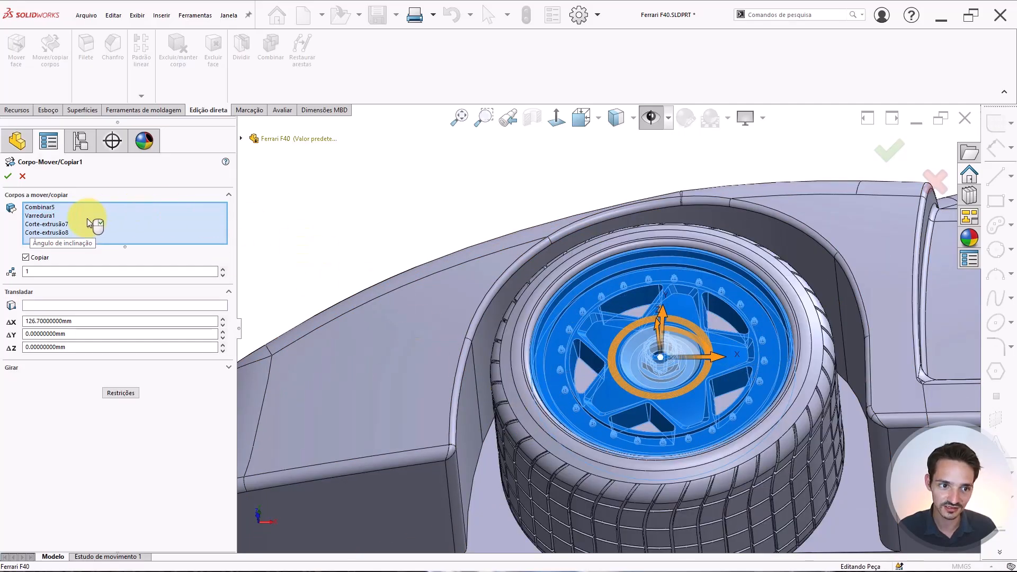
left_click(530, 401)
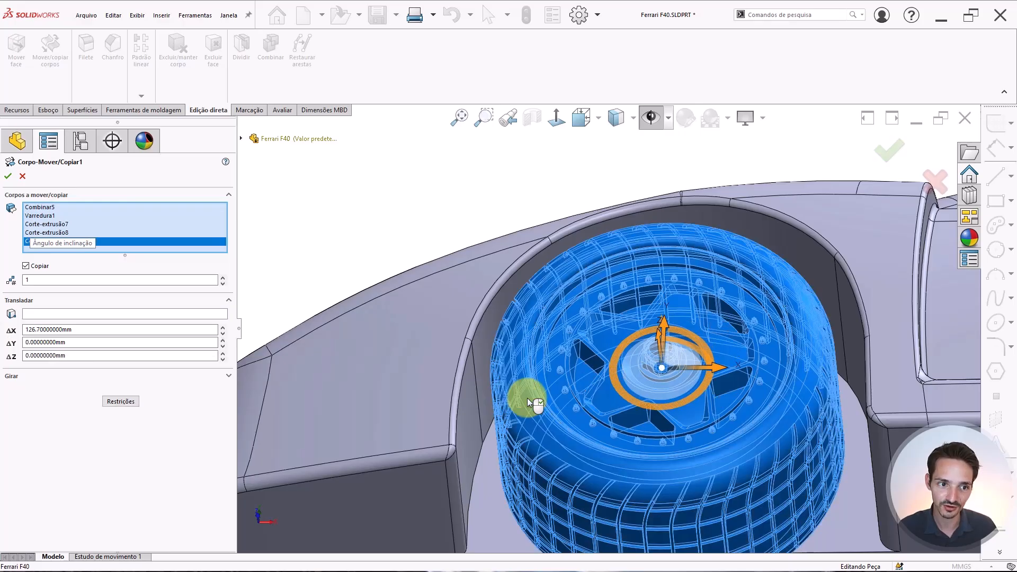
Remove and reselect the front wheel's rim body in the copy selection and apply the feature.
left_click(564, 370)
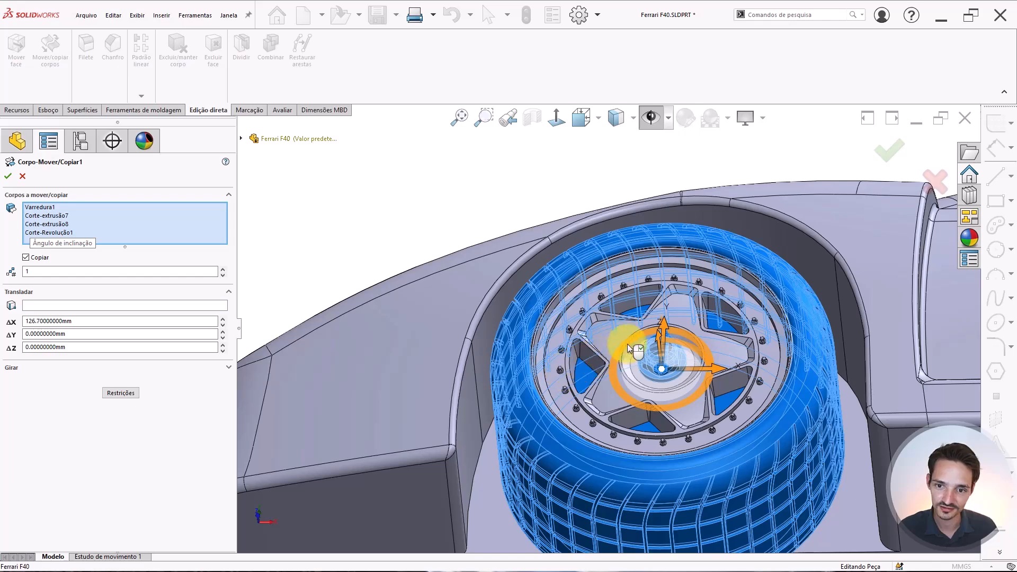
left_click(818, 196)
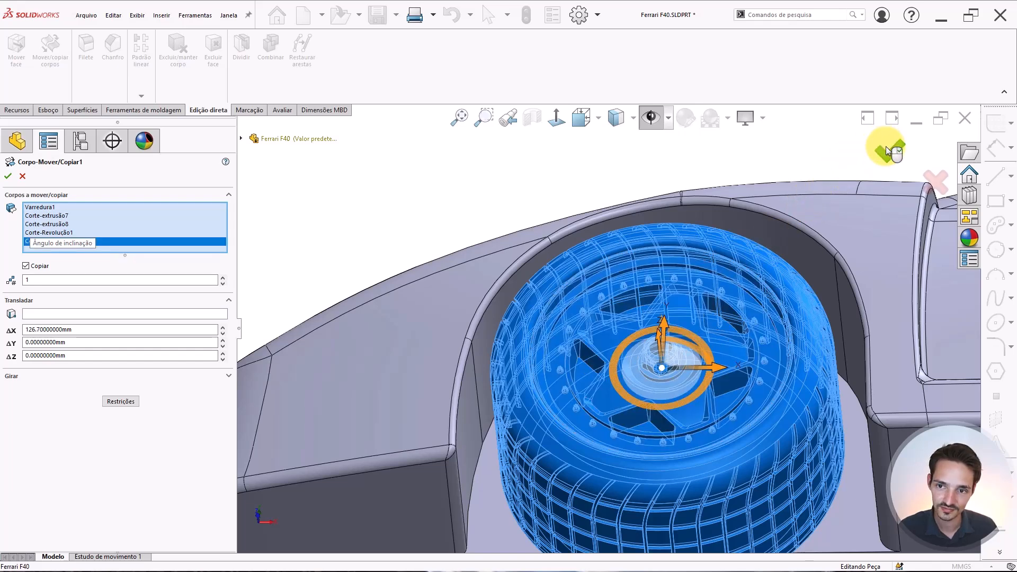
left_click(885, 146)
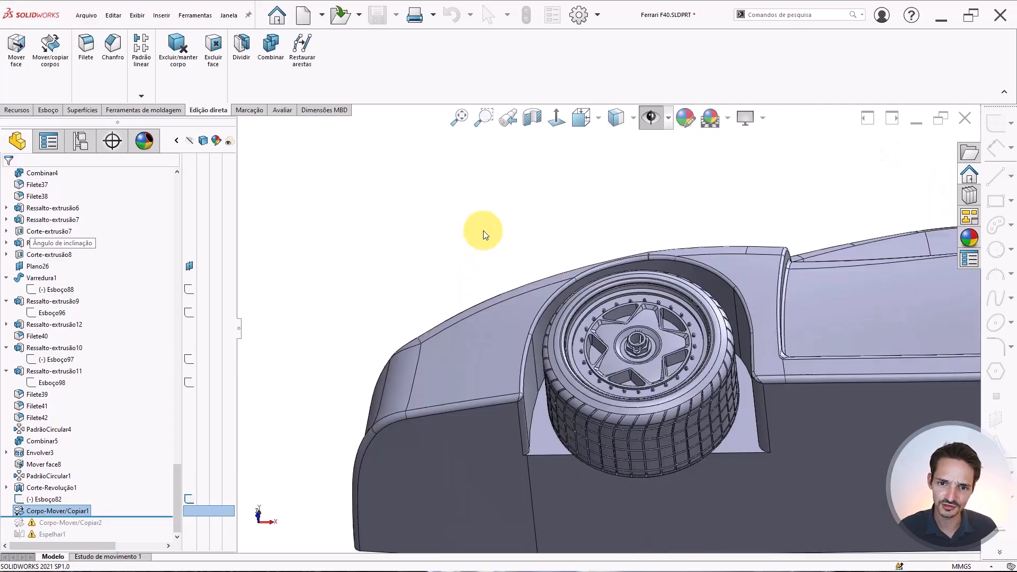
Roll the feature history forward past Corpo-Mover/Copiar2 and check the rear wheel's hub.
scroll(864, 331, "up", 6)
scroll(667, 342, "down", 1)
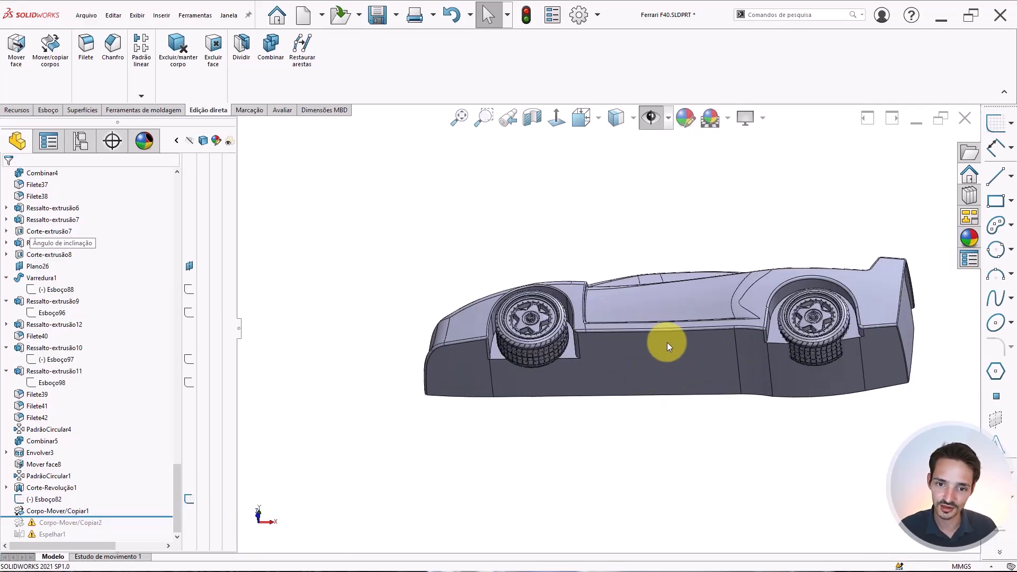
middle_click_drag(667, 342, 642, 252)
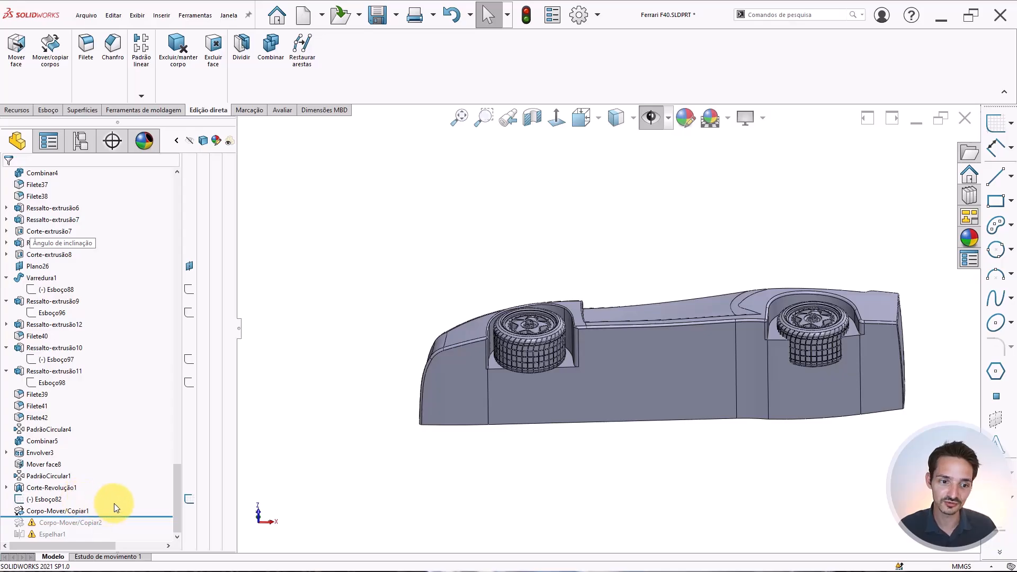
left_click_drag(115, 517, 114, 527)
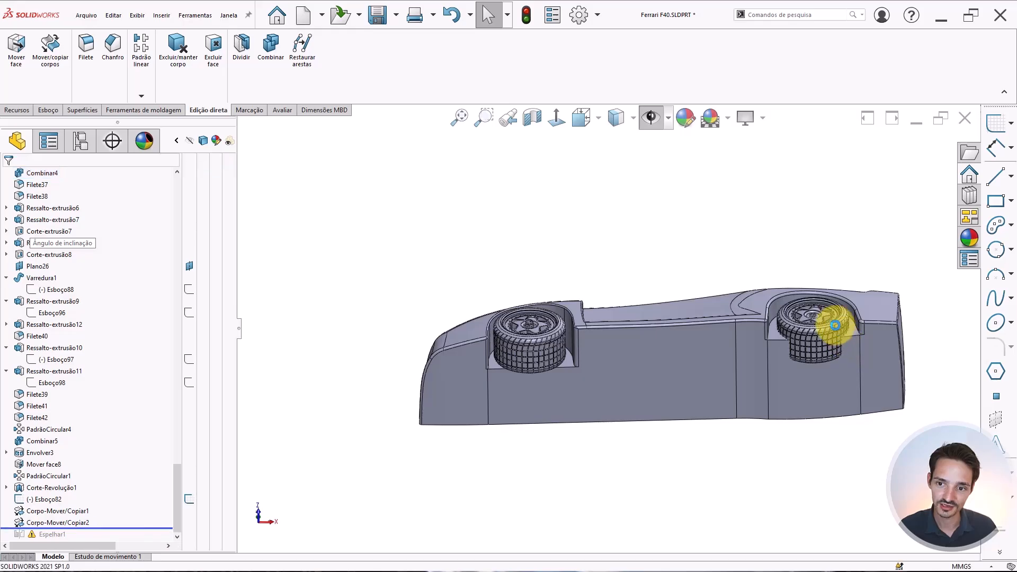
scroll(835, 325, "down", 10)
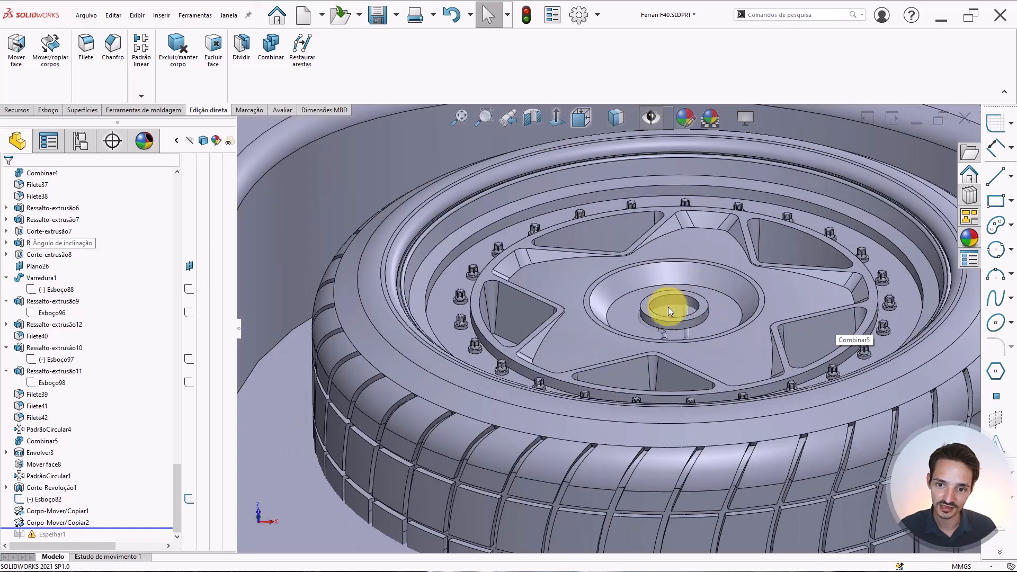
Edit the Corpo-Mover/Copiar2 feature to include the rear wheel's nut, hub ring and clip bodies in the move, and apply it.
left_click(72, 521)
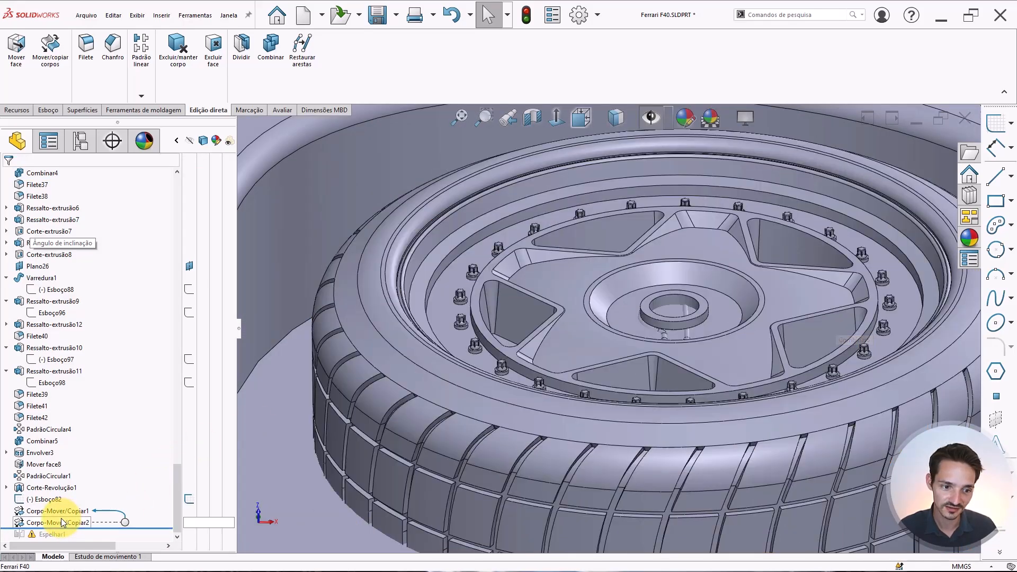
left_click(74, 488)
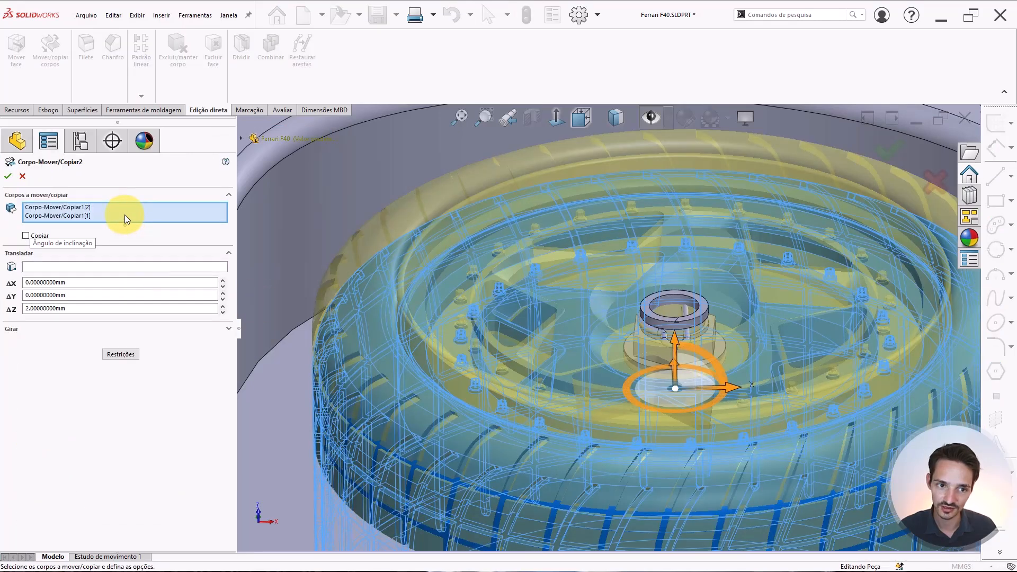
left_click(82, 216)
scroll(672, 349, "down", 10)
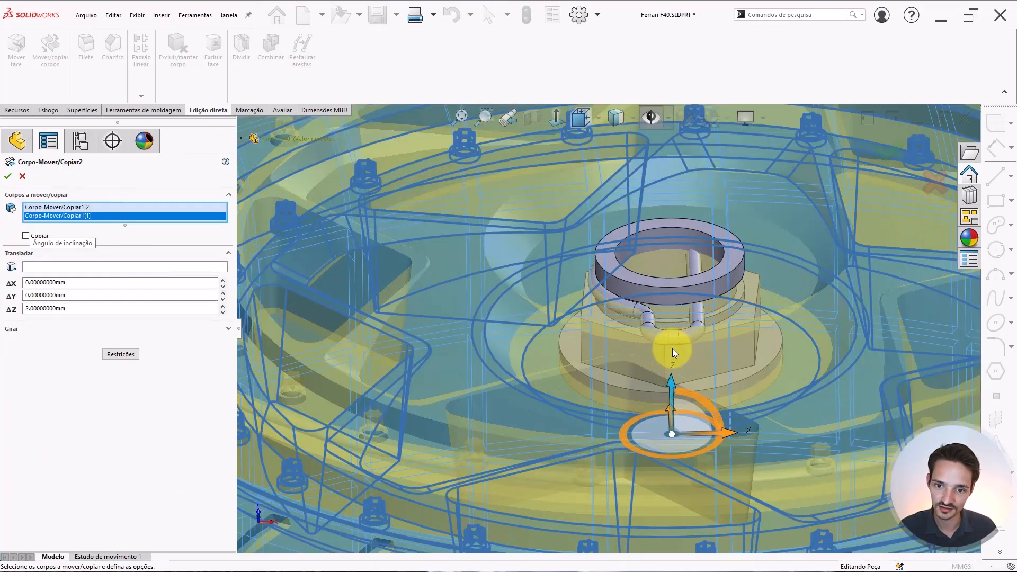
left_click(542, 336)
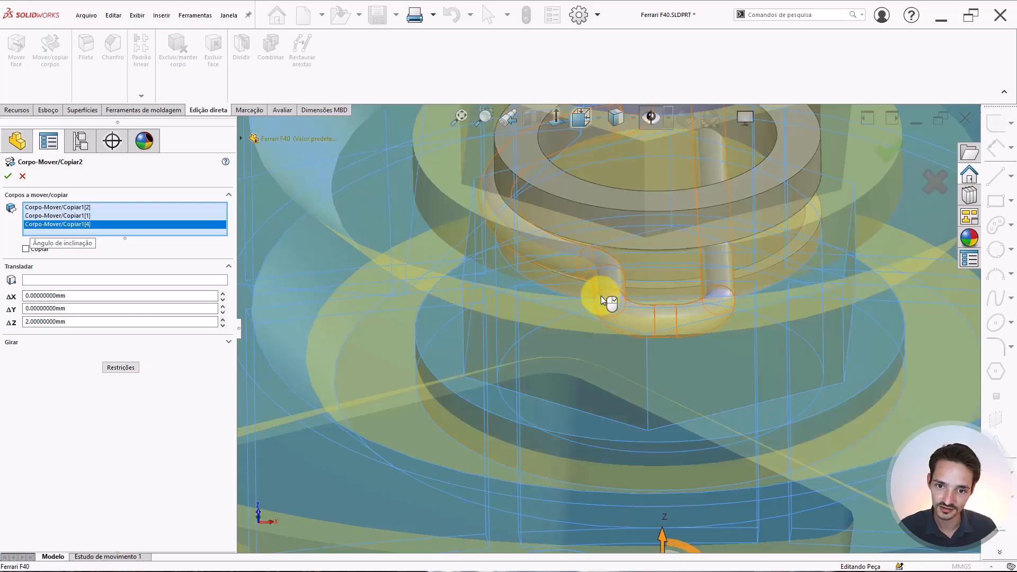
left_click(602, 295)
left_click(649, 269)
scroll(568, 287, "up", 5)
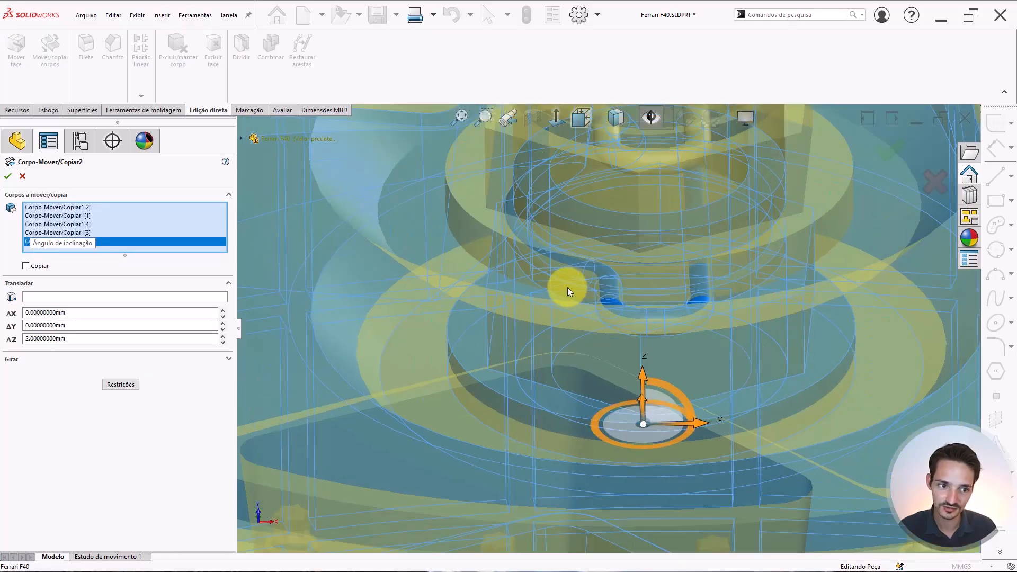
left_click(8, 178)
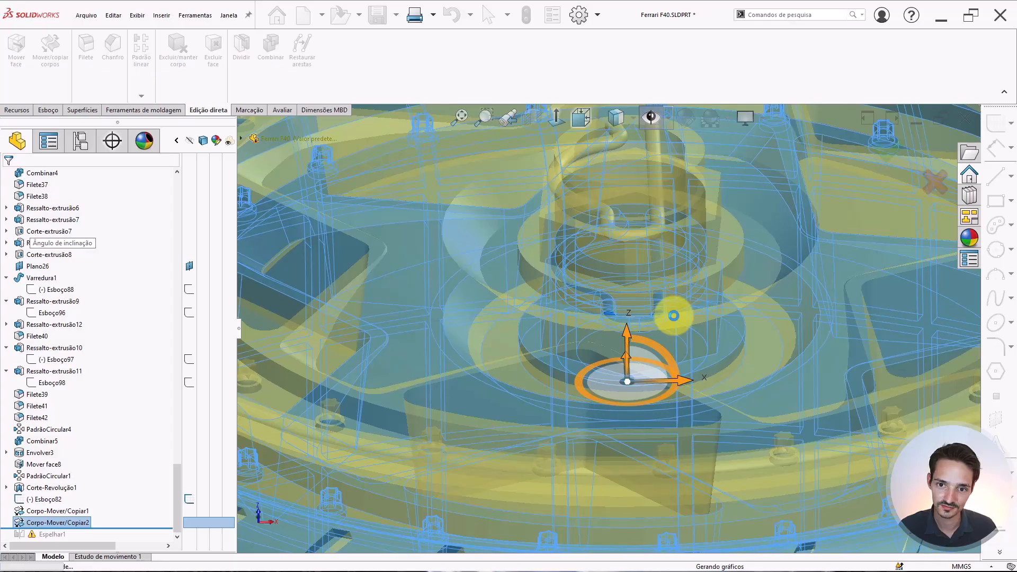
scroll(674, 316, "up", 5)
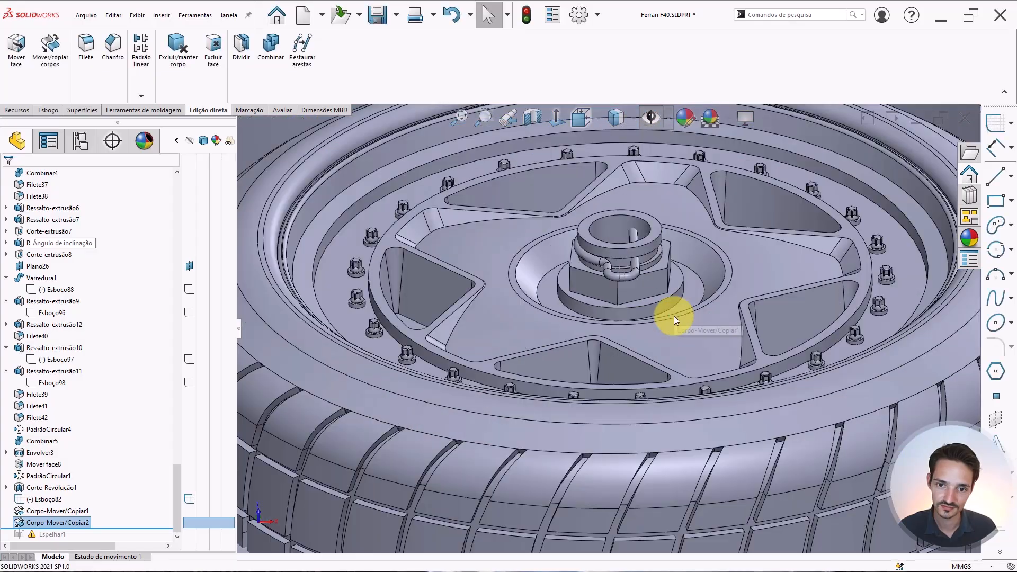
scroll(674, 316, "up", 5)
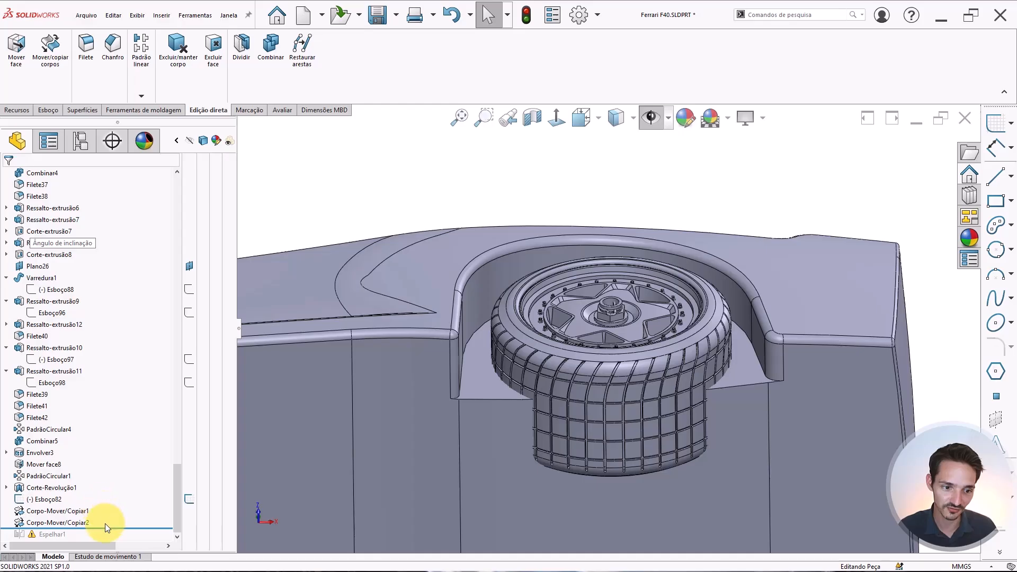
Roll the feature history forward past Espelhar1 to mirror the car, and show it in isometric view.
left_click_drag(106, 528, 111, 540)
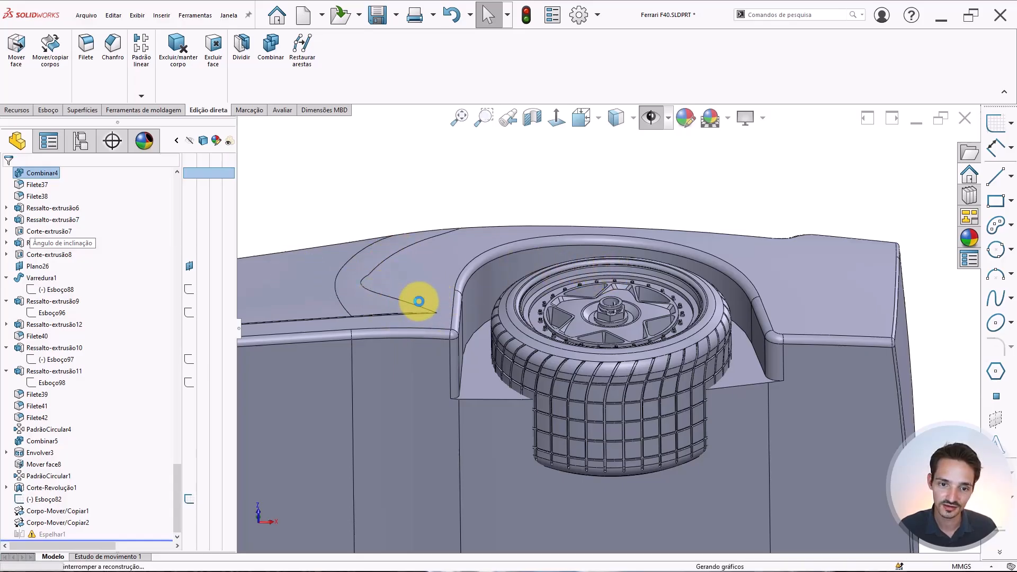
scroll(416, 300, "up", 6)
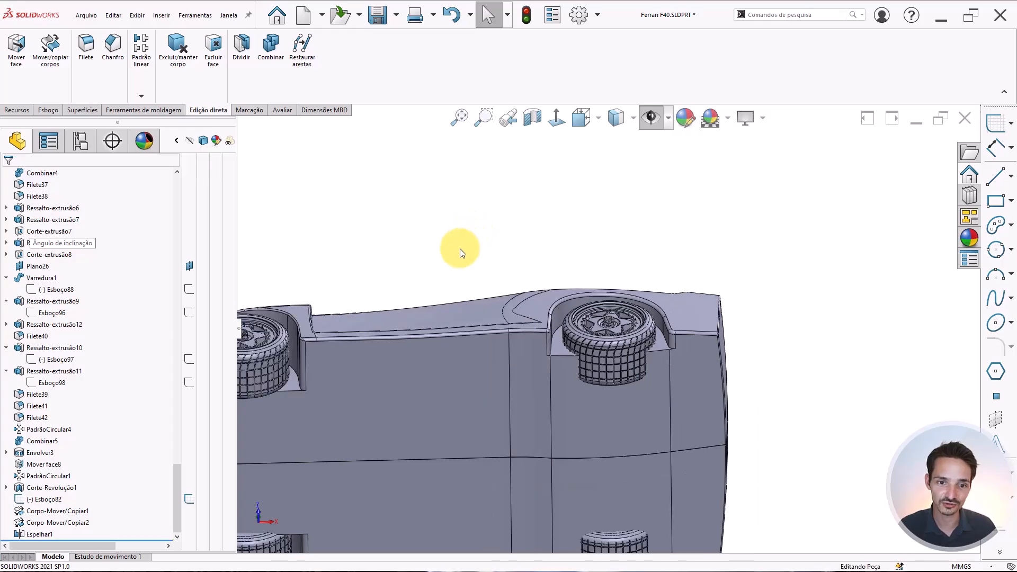
key("ctrl+7")
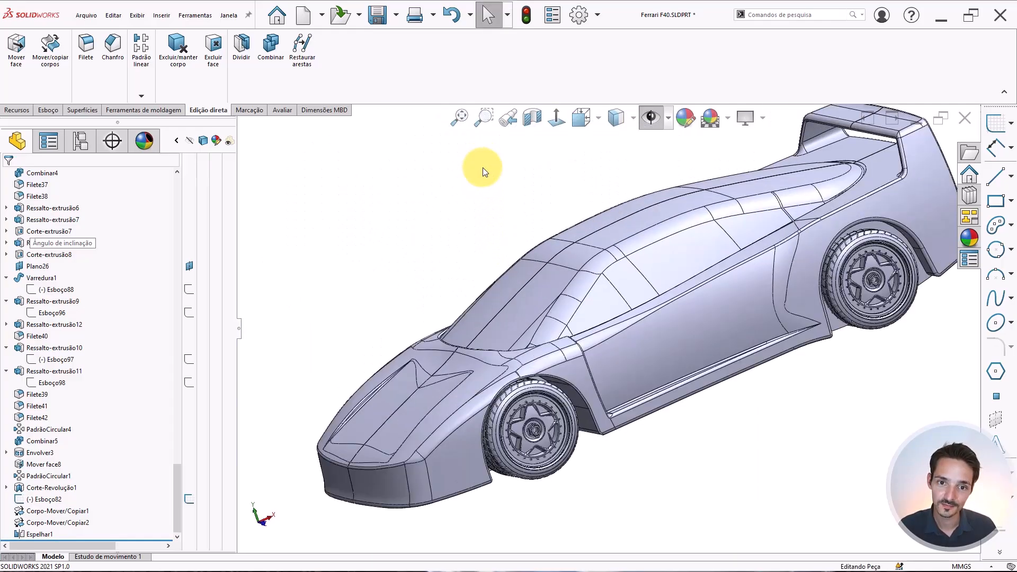
Examine the mirrored car body, checking the windshield and front roof faces on both sides of the centre line.
scroll(609, 259, "down", 10)
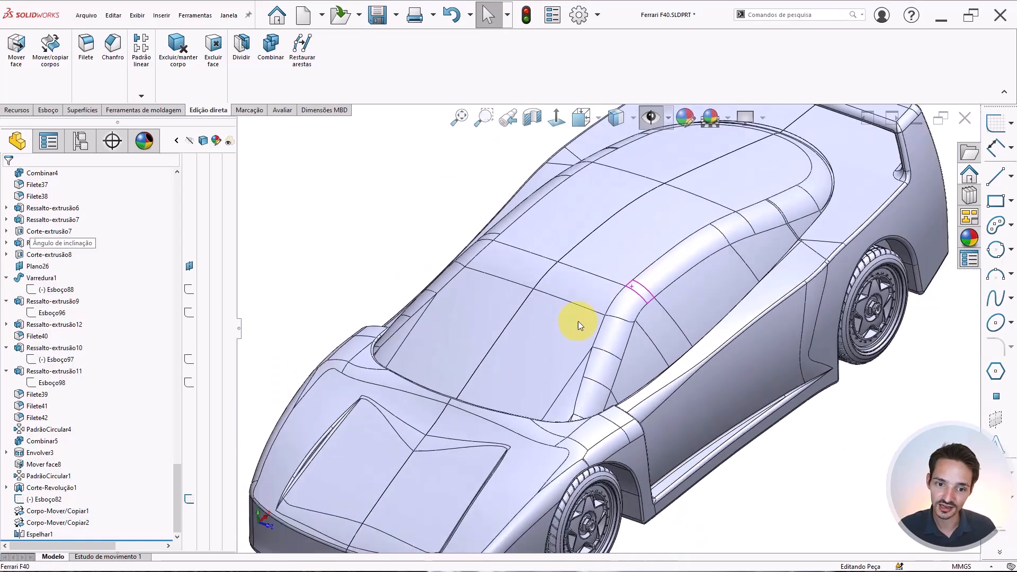
middle_click_drag(578, 321, 563, 354)
middle_click_drag(733, 220, 554, 331)
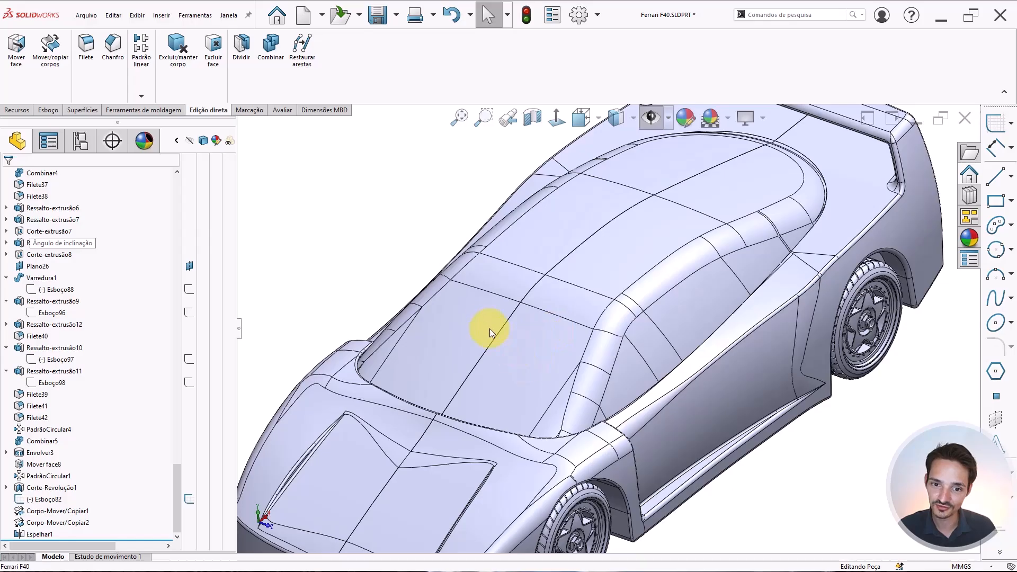
left_click(481, 322)
left_click(535, 348)
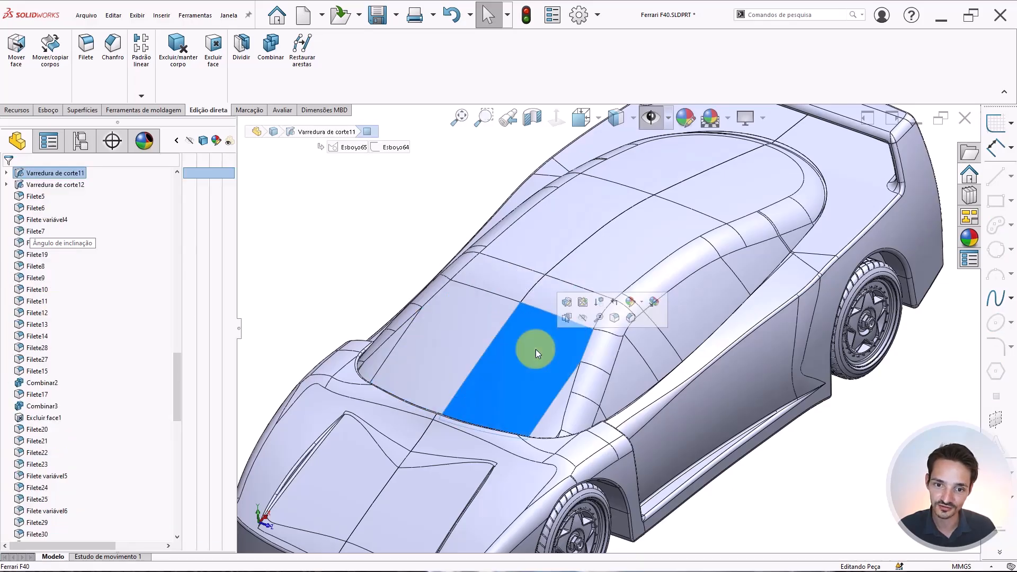
left_click(537, 300)
left_click(510, 285)
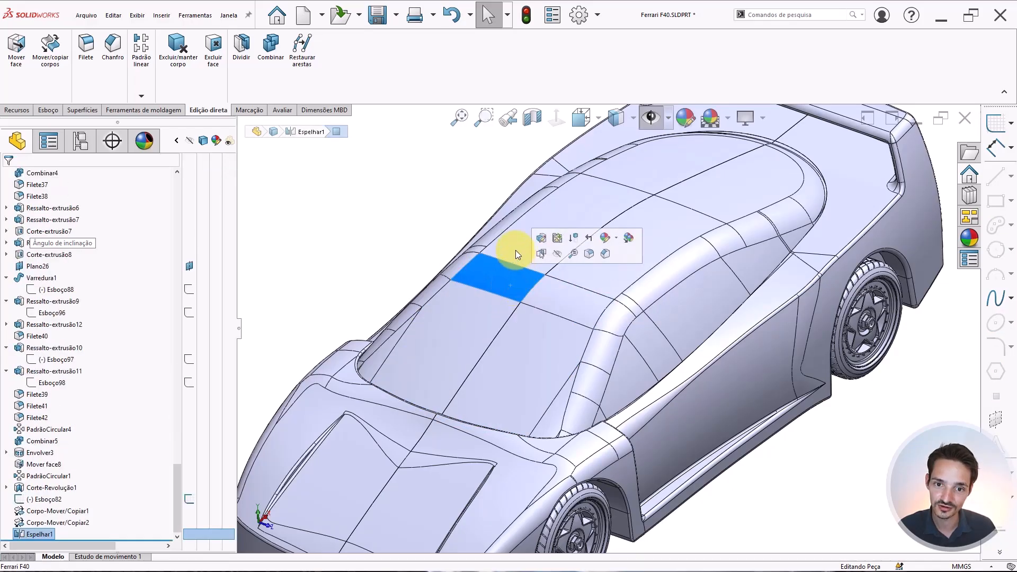
key("Escape")
Examine the rear wheel up close, including the tyre tread, rim bolts, spokes, nut and clip.
scroll(834, 280, "down", 7)
middle_click_drag(833, 233, 789, 261)
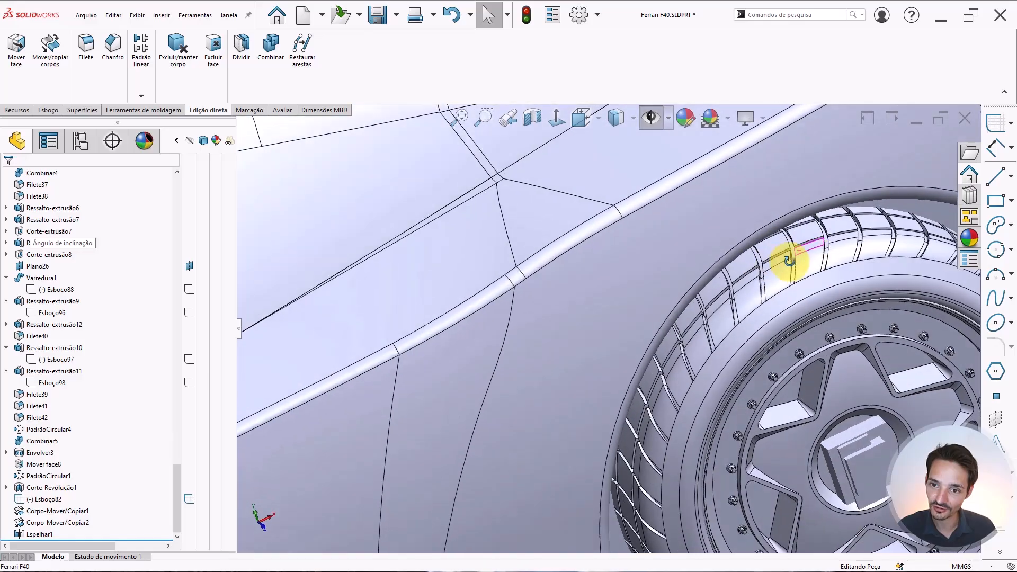
scroll(789, 261, "down", 10)
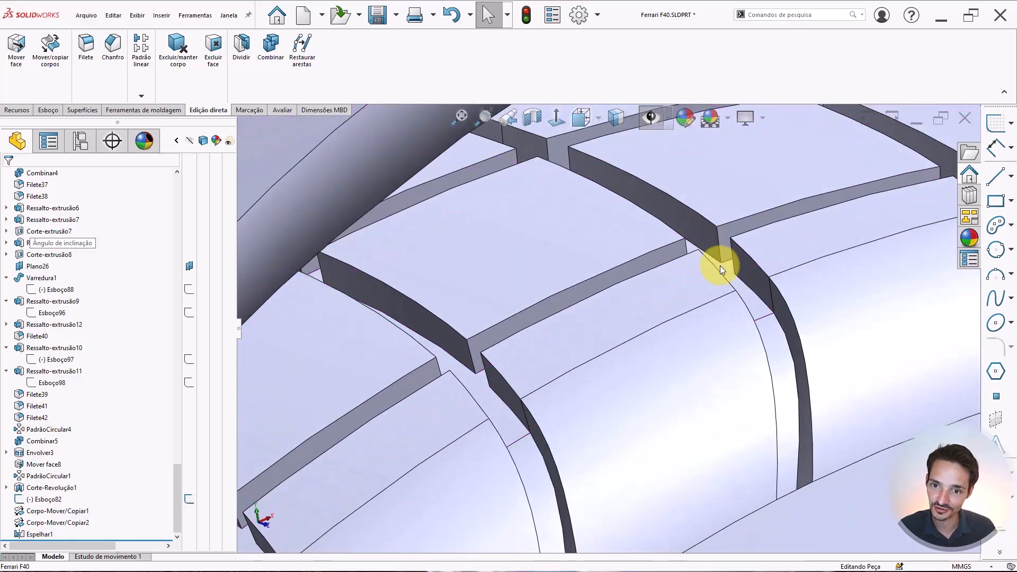
scroll(720, 266, "up", 10)
scroll(645, 356, "down", 8)
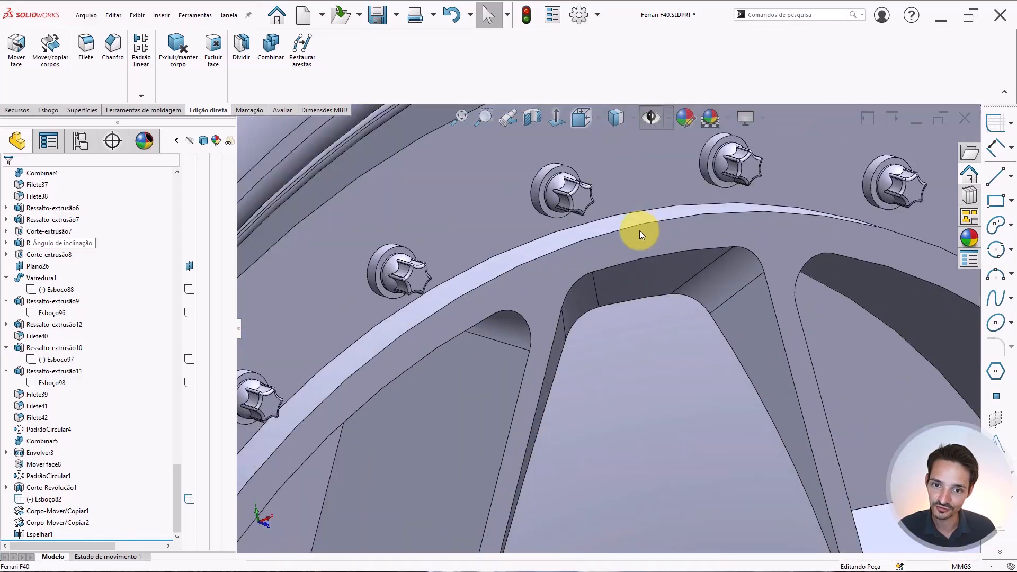
scroll(640, 235, "up", 7)
middle_click_drag(662, 370, 620, 324)
scroll(630, 407, "down", 2)
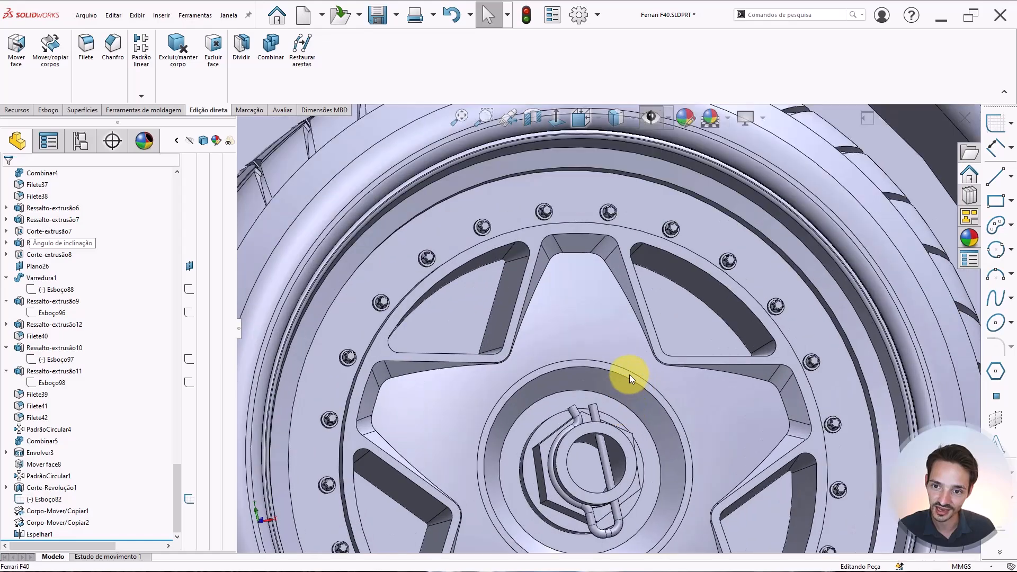
scroll(629, 374, "up", 8)
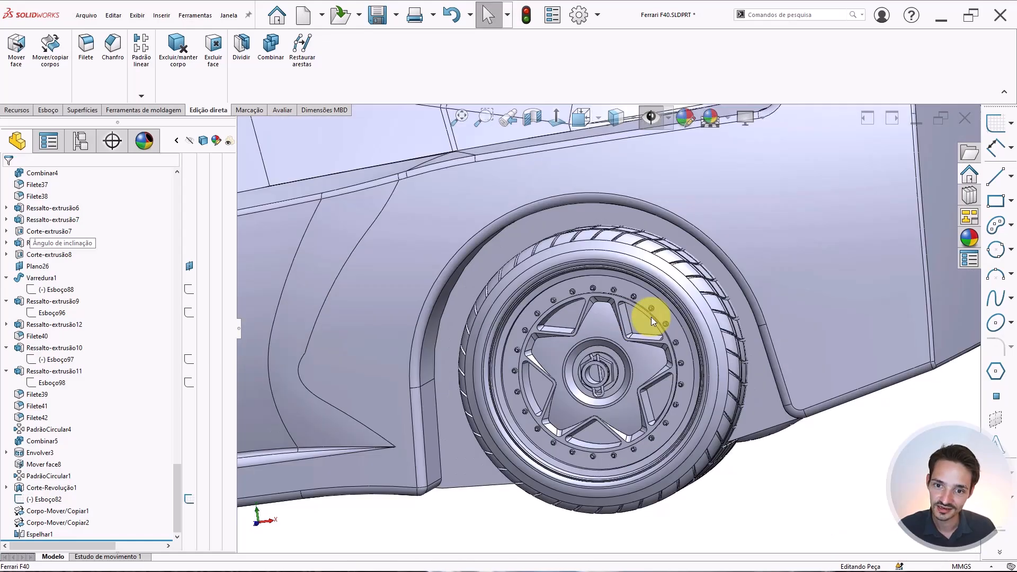
middle_click_drag(650, 317, 630, 287)
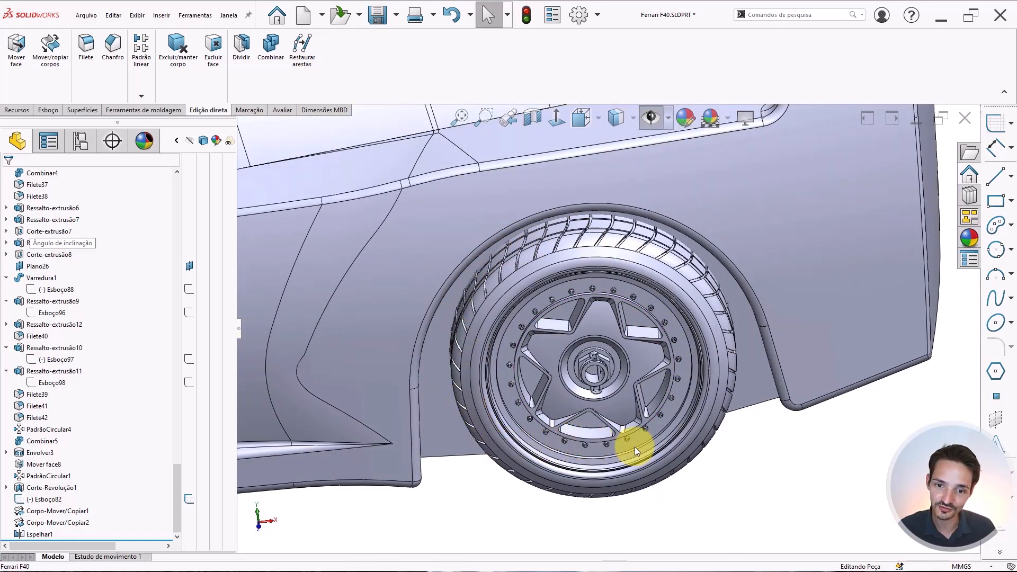
scroll(608, 237, "down", 3)
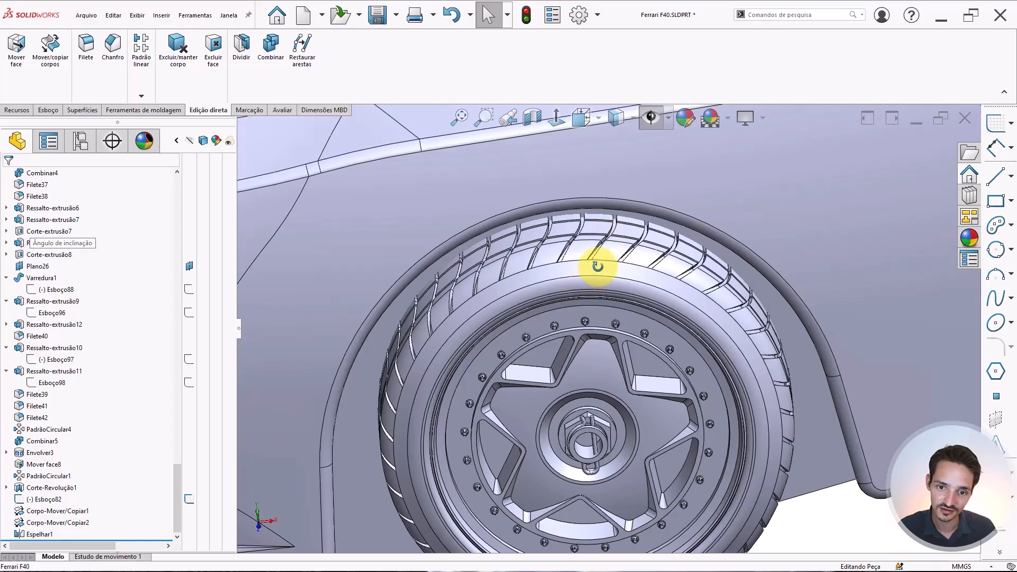
Edit the Espelhar1 mirror and add the front wheel's clip, nut and hub ring bodies to the bodies to mirror.
middle_click_drag(597, 261, 624, 250)
scroll(567, 419, "up", 4)
scroll(567, 419, "up", 8)
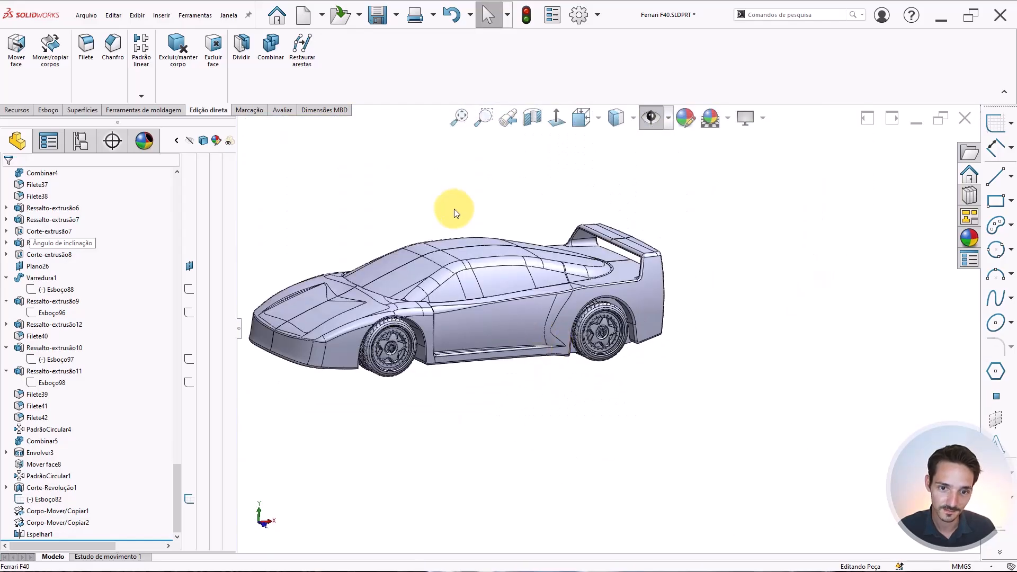
left_click(35, 532)
left_click(45, 508)
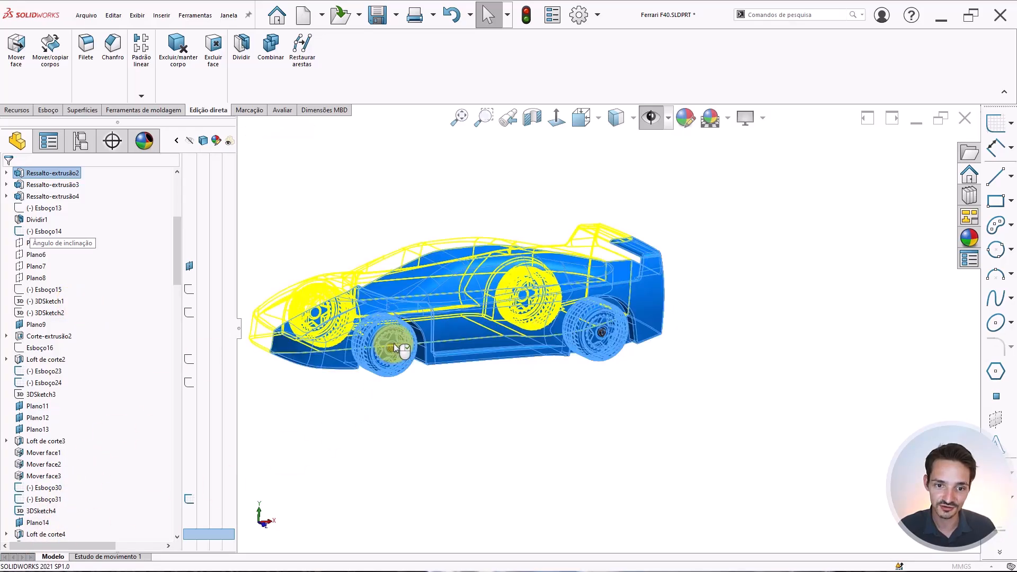
left_click(165, 274)
scroll(412, 358, "down", 5)
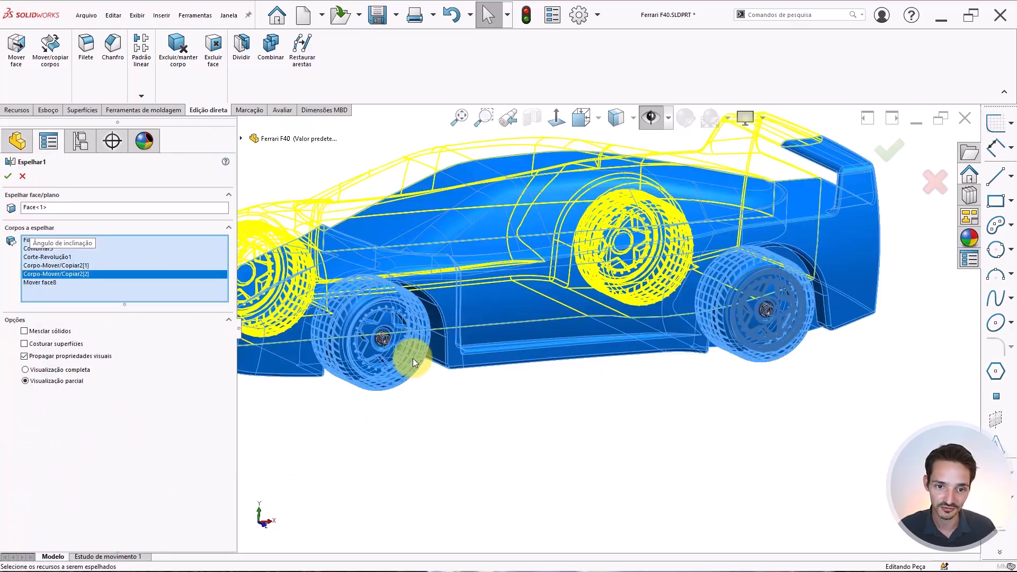
scroll(405, 334, "down", 5)
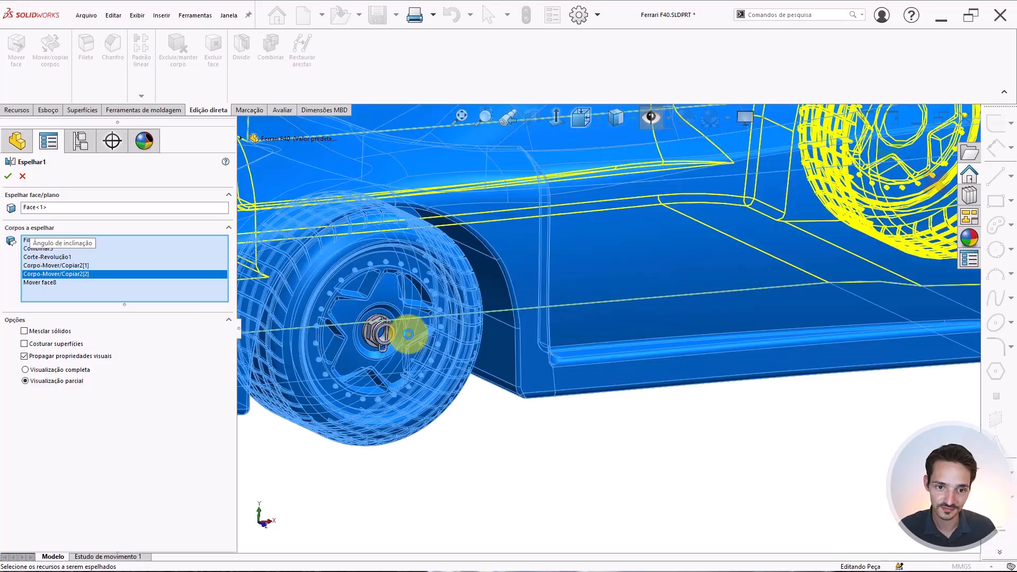
scroll(398, 333, "down", 5)
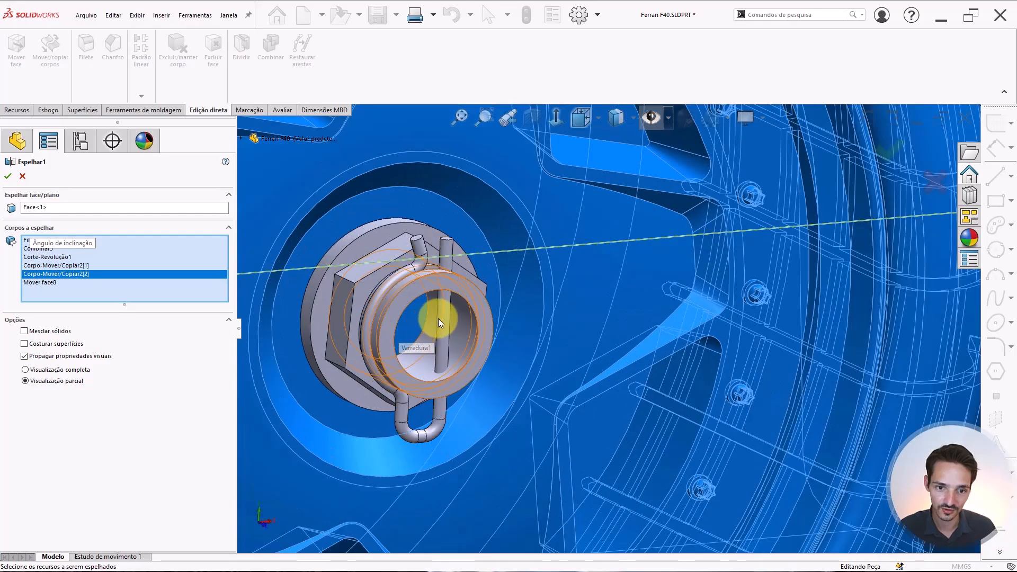
left_click(345, 321)
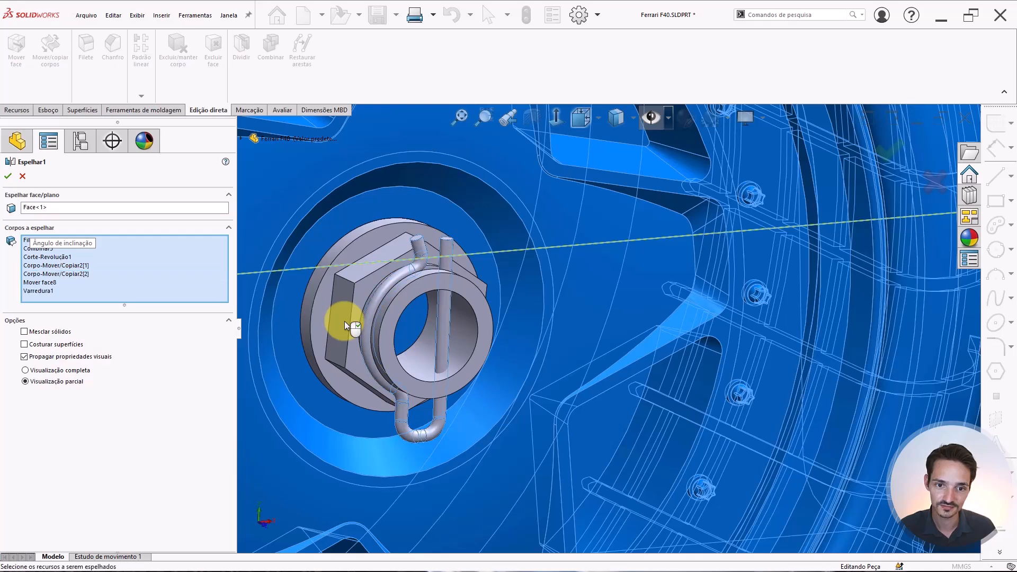
left_click(574, 323)
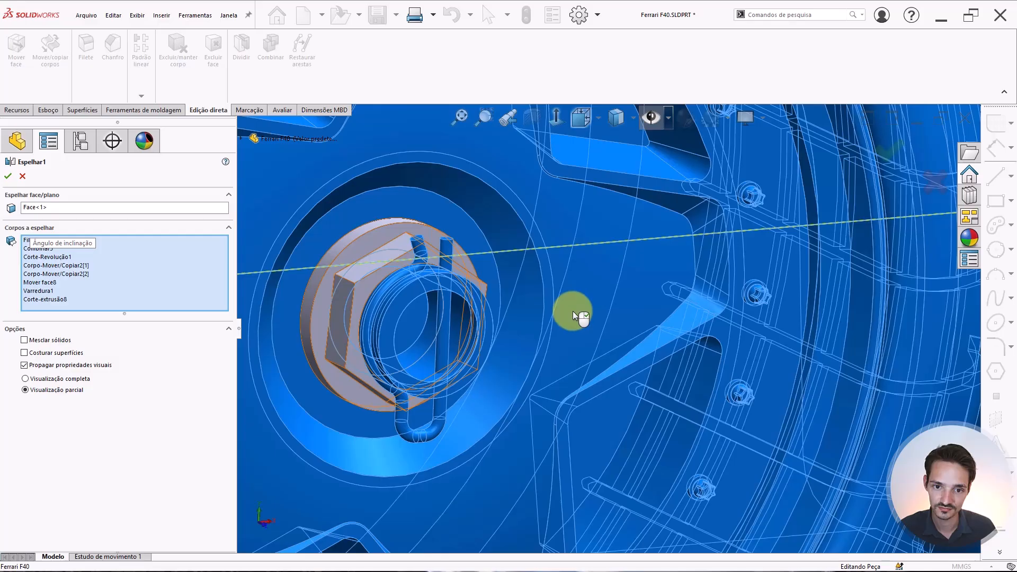
left_click(573, 310)
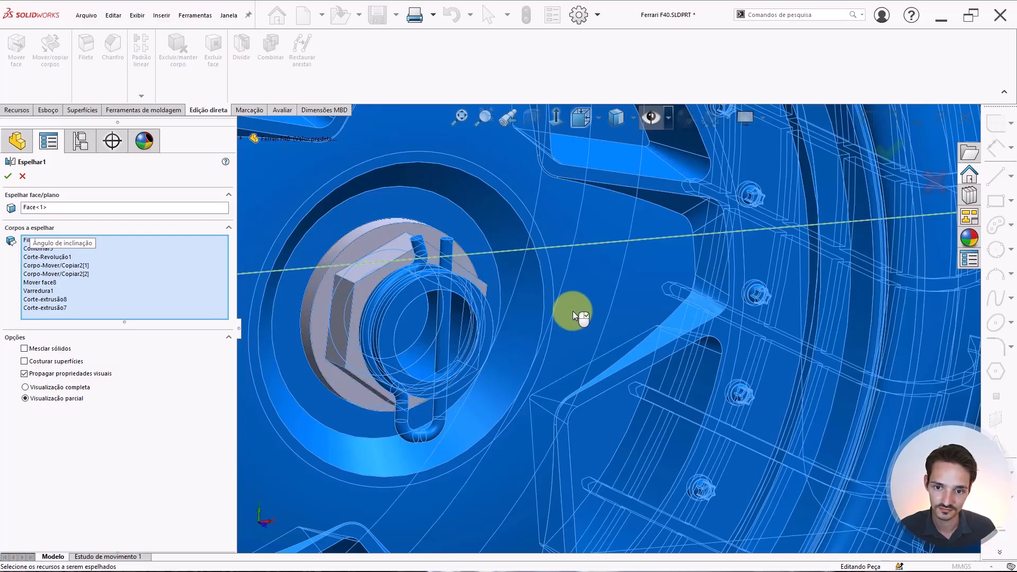
Add the rear wheel's nut, clip and hub ring bodies to the Espelhar1 mirror and apply it.
scroll(573, 311, "up", 5)
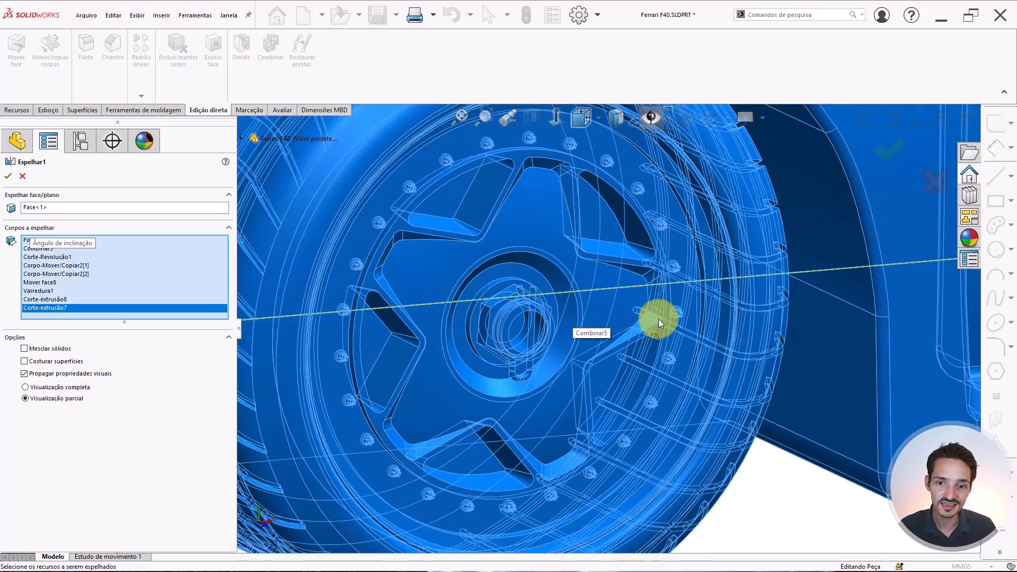
scroll(659, 319, "up", 8)
scroll(794, 307, "down", 2)
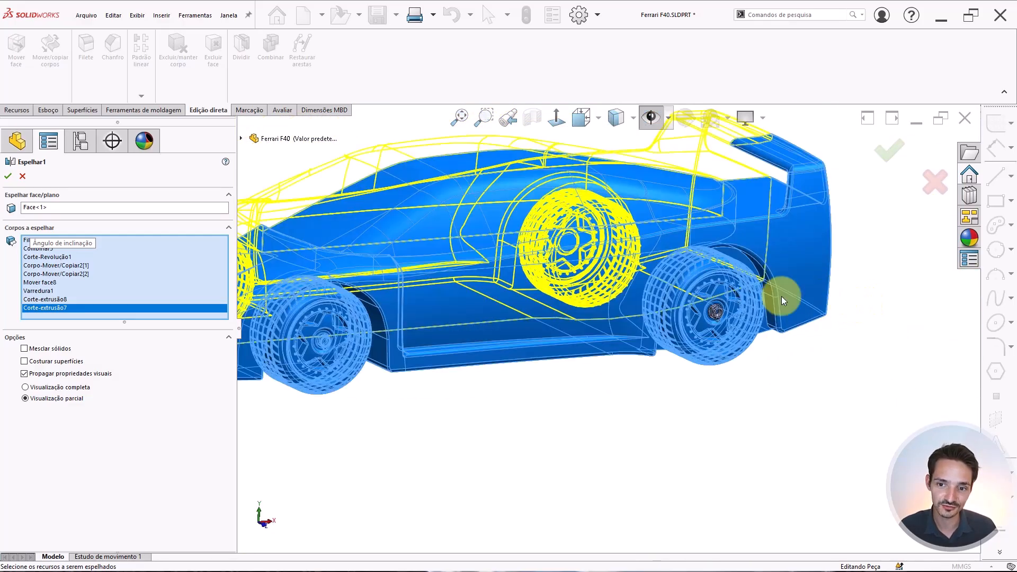
scroll(710, 318, "down", 10)
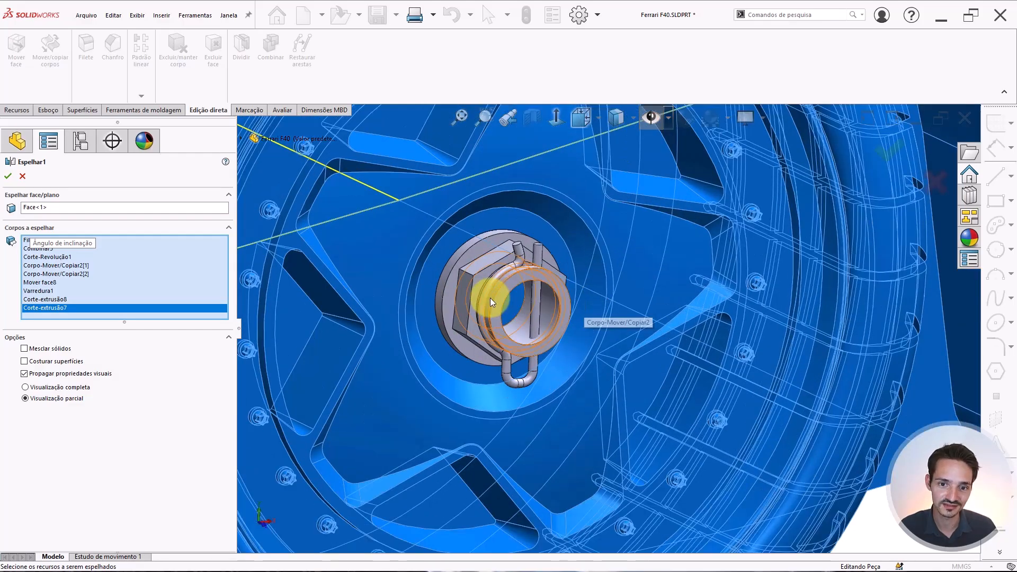
scroll(491, 298, "down", 3)
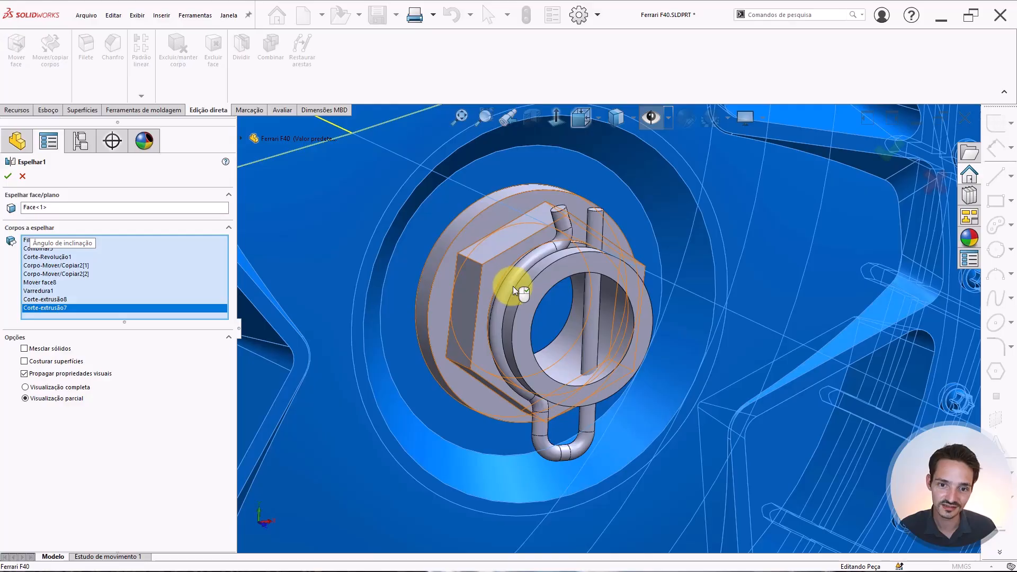
left_click(536, 295)
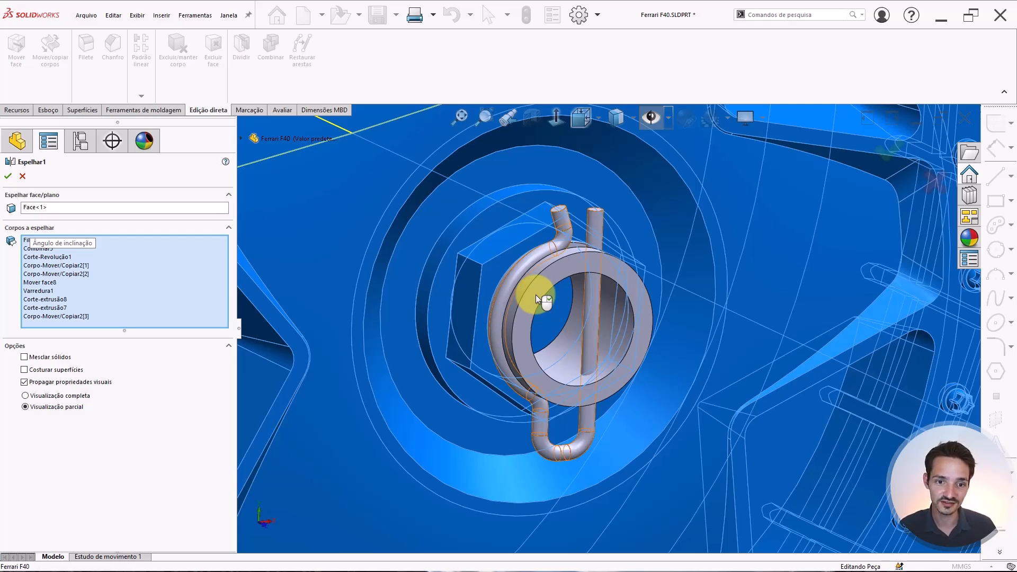
left_click(536, 294)
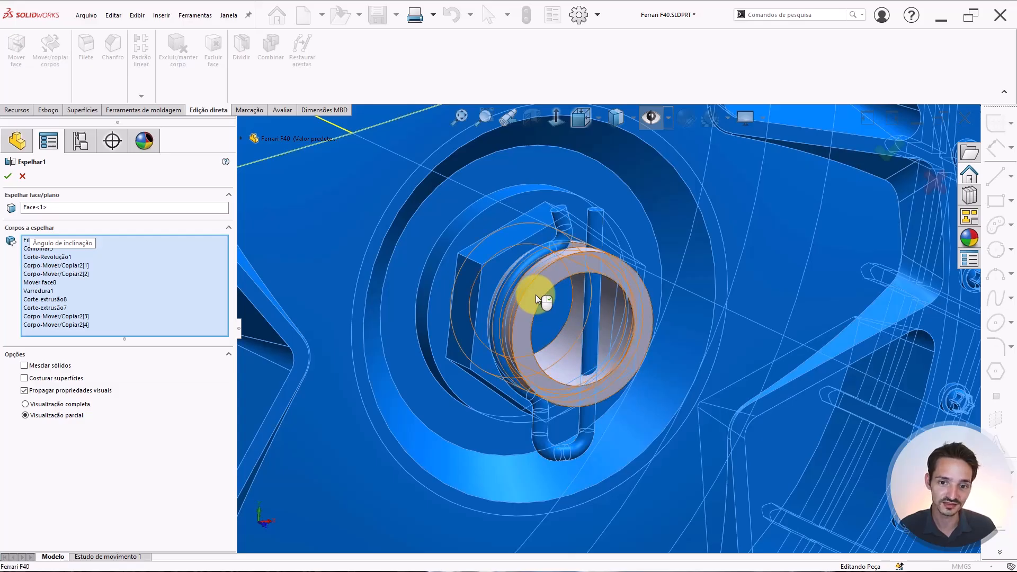
left_click(536, 294)
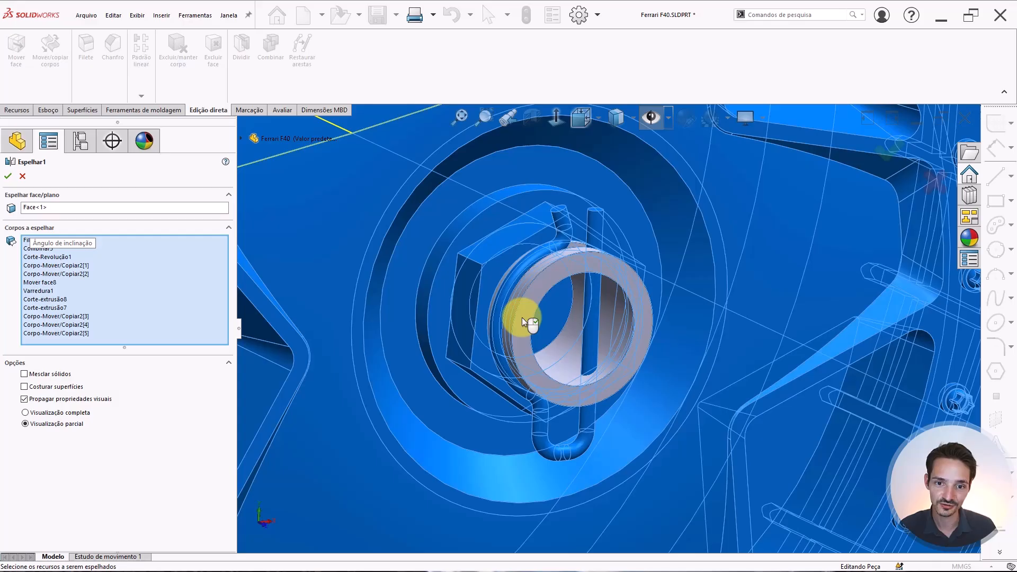
scroll(522, 318, "up", 8)
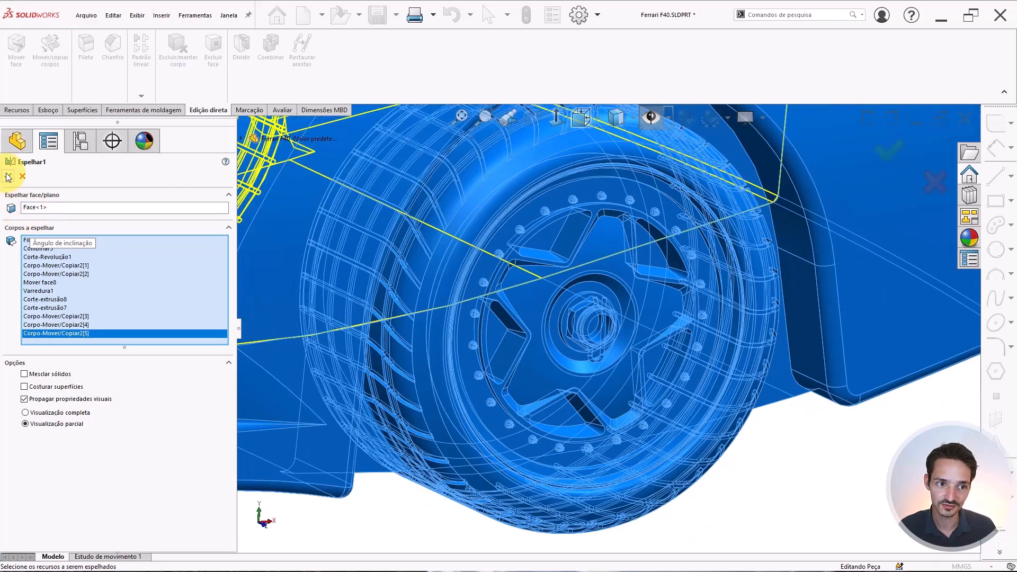
left_click(8, 176)
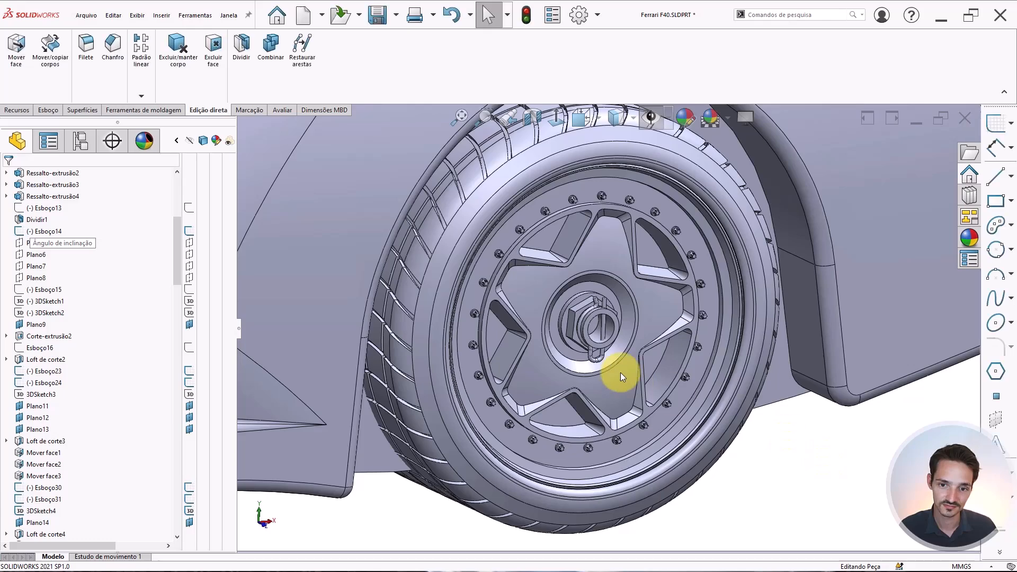
Examine the wheels on the mirrored side of the car, comparing the front wheel's rim with the rear wheel's rim and hub.
scroll(620, 372, "up", 3)
scroll(608, 334, "up", 3)
middle_click_drag(542, 298, 616, 308)
scroll(463, 351, "down", 6)
scroll(472, 348, "up", 4)
scroll(366, 337, "down", 5)
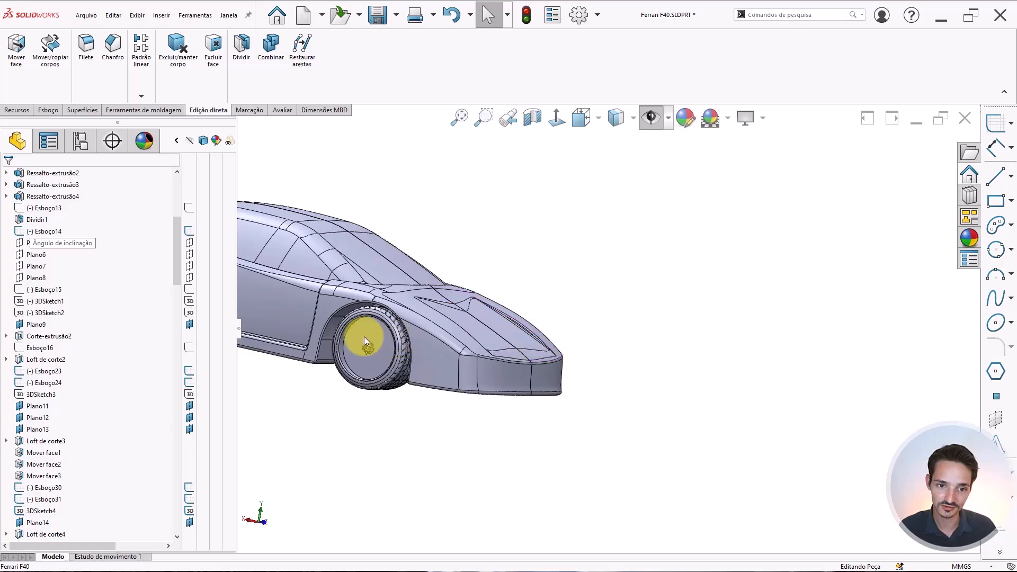
middle_click_drag(468, 345, 492, 265)
scroll(494, 289, "up", 5)
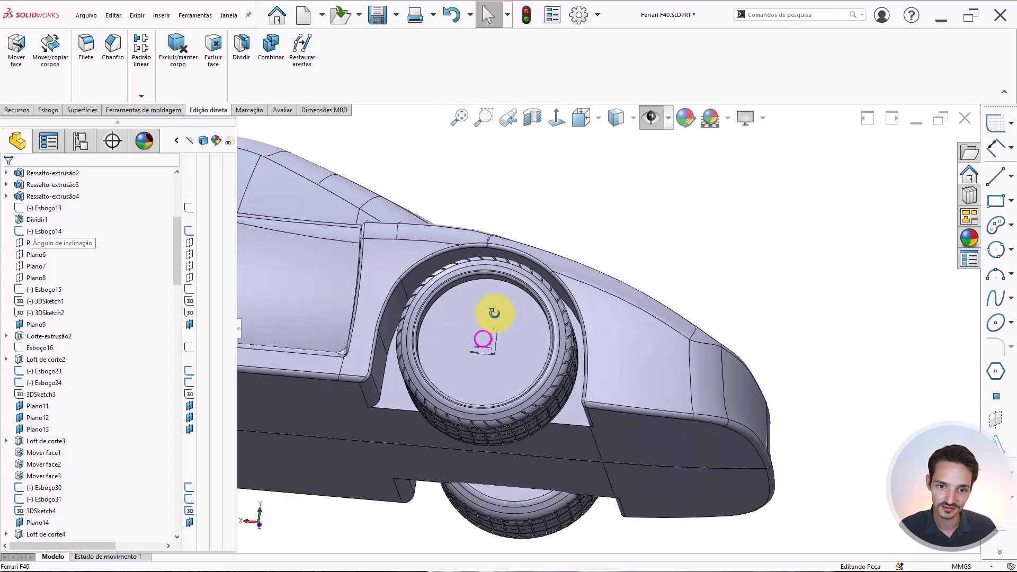
scroll(480, 318, "up", 3)
middle_click_drag(552, 322, 390, 379)
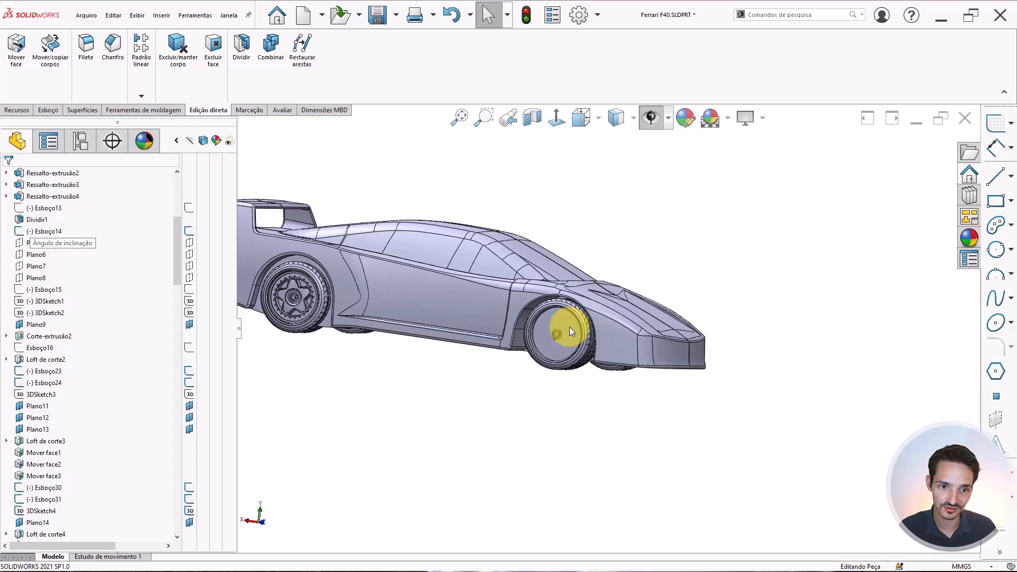
scroll(287, 297, "down", 5)
scroll(339, 309, "down", 6)
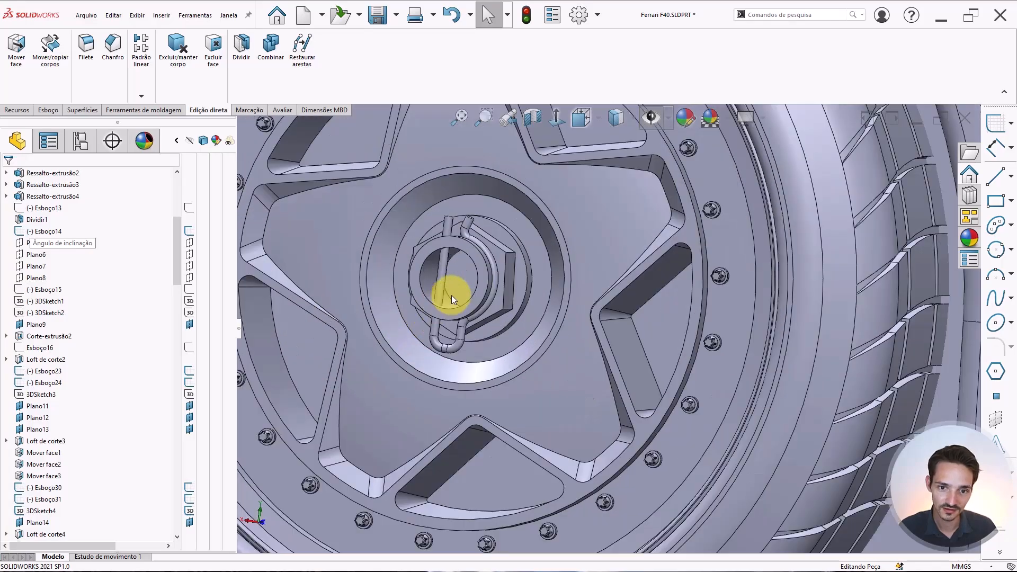
scroll(673, 333, "up", 10)
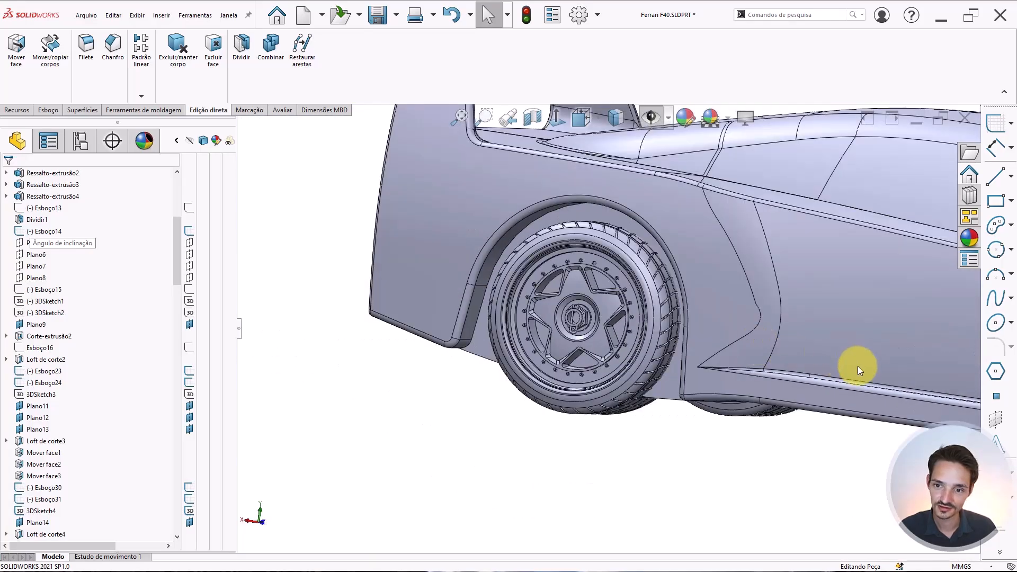
Examine the mirrored front wheel from underneath the car, checking the inside of the tyre and the hub parts.
scroll(869, 366, "down", 4)
middle_click_drag(812, 345, 812, 264)
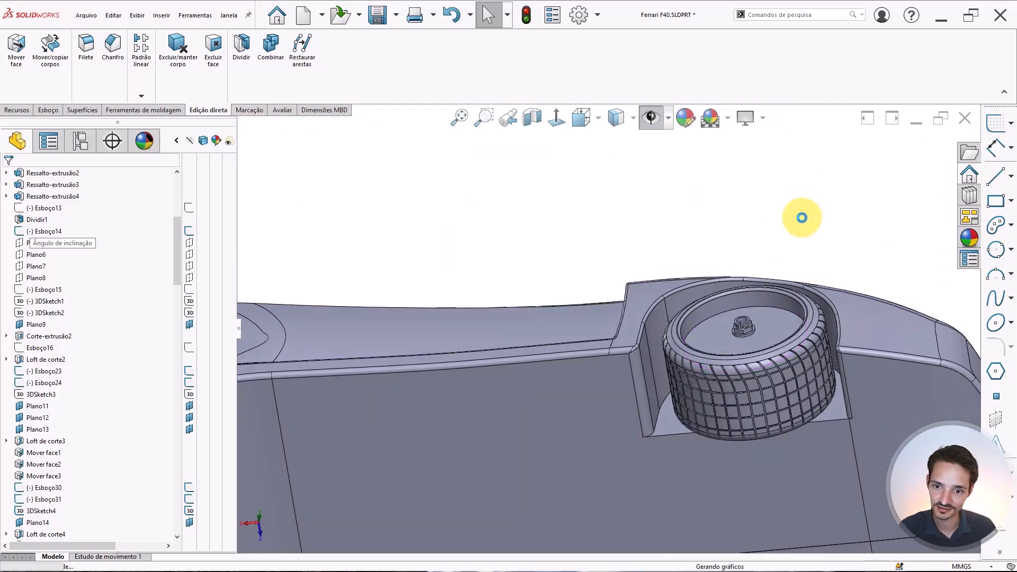
left_click(717, 327)
scroll(725, 327, "up", 6)
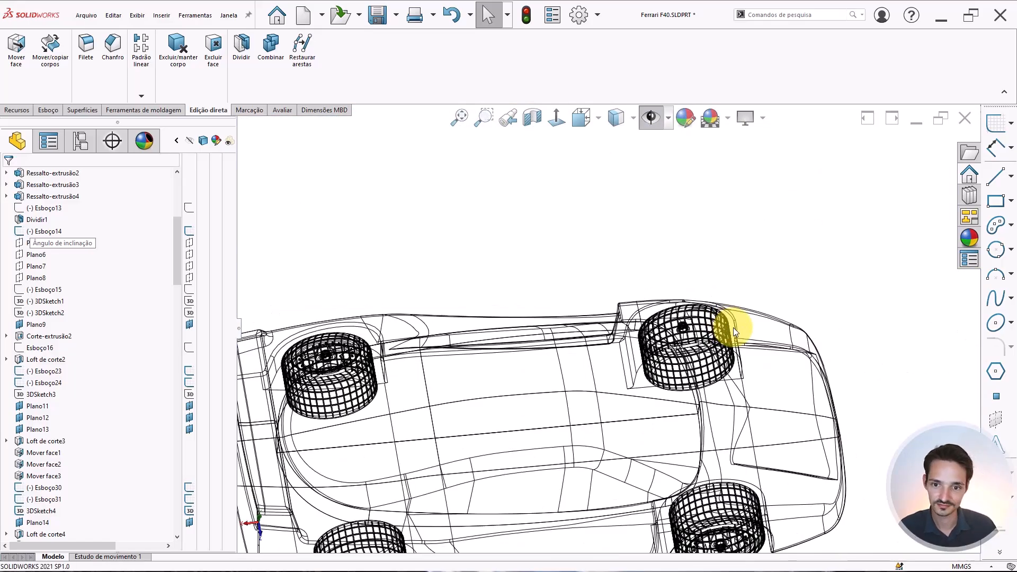
scroll(739, 294, "up", 3)
scroll(711, 344, "up", 5)
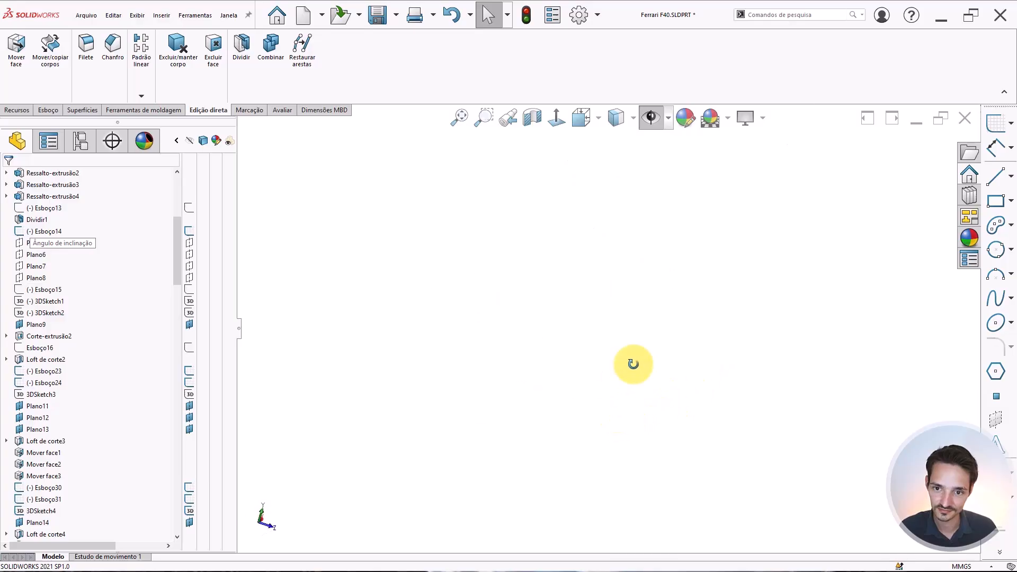
Edit the Espelhar1 mirror to include the front wheel's rim body Combinar5, and apply it.
scroll(783, 324, "down", 8)
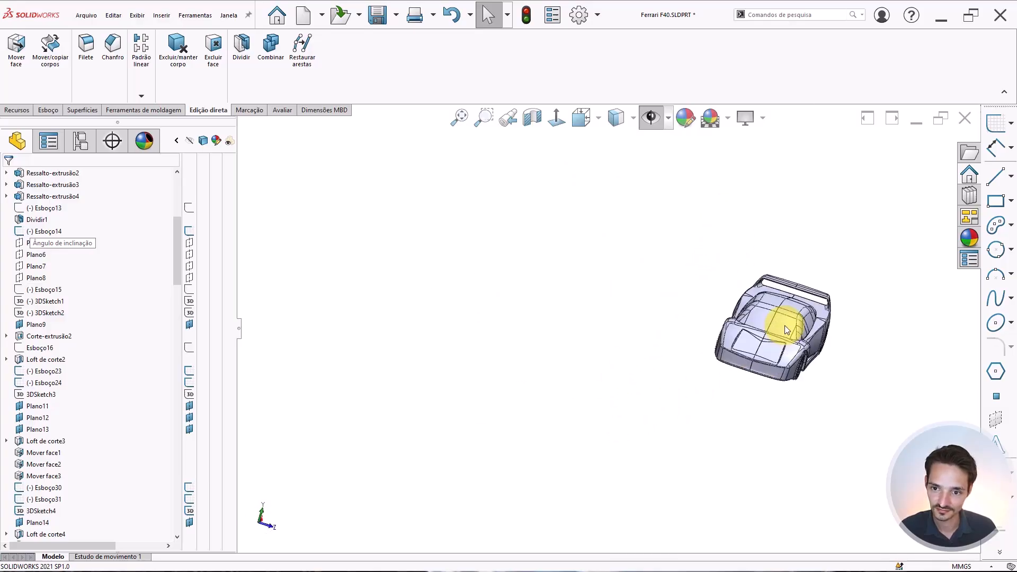
scroll(753, 402, "down", 5)
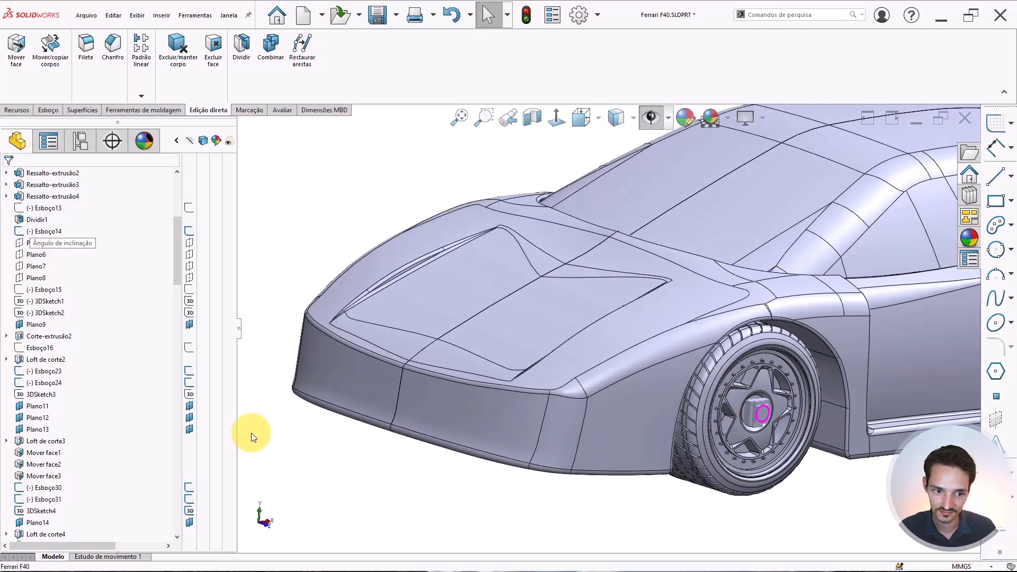
scroll(77, 423, "down", 18)
scroll(84, 416, "down", 15)
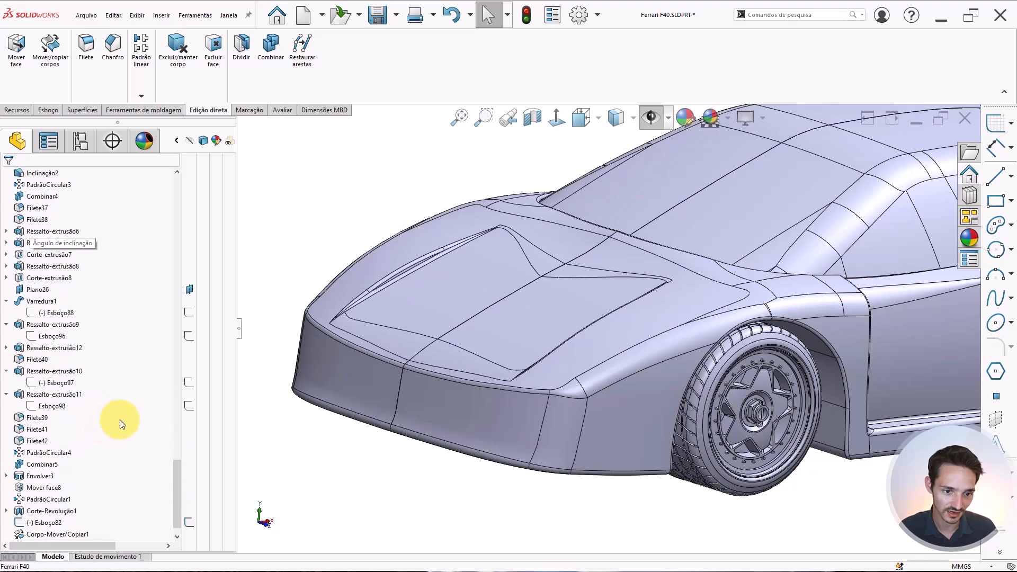
left_click(36, 534)
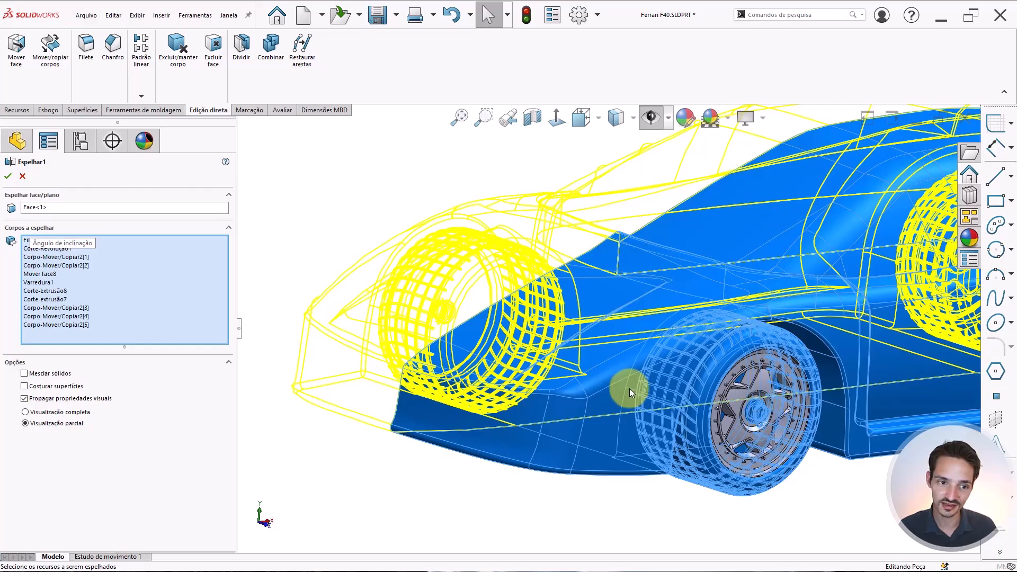
left_click(153, 283)
scroll(765, 418, "down", 3)
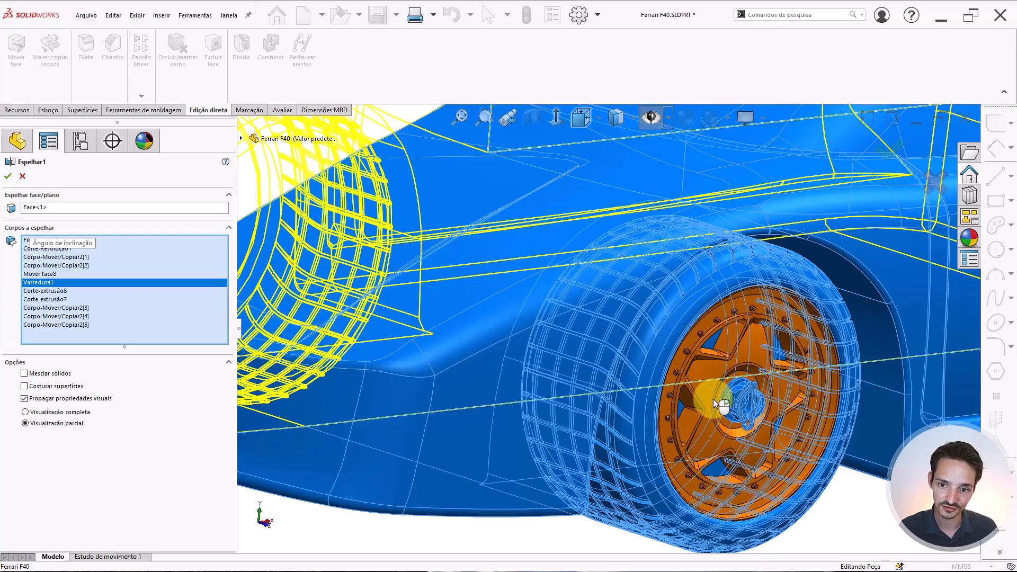
left_click(376, 384)
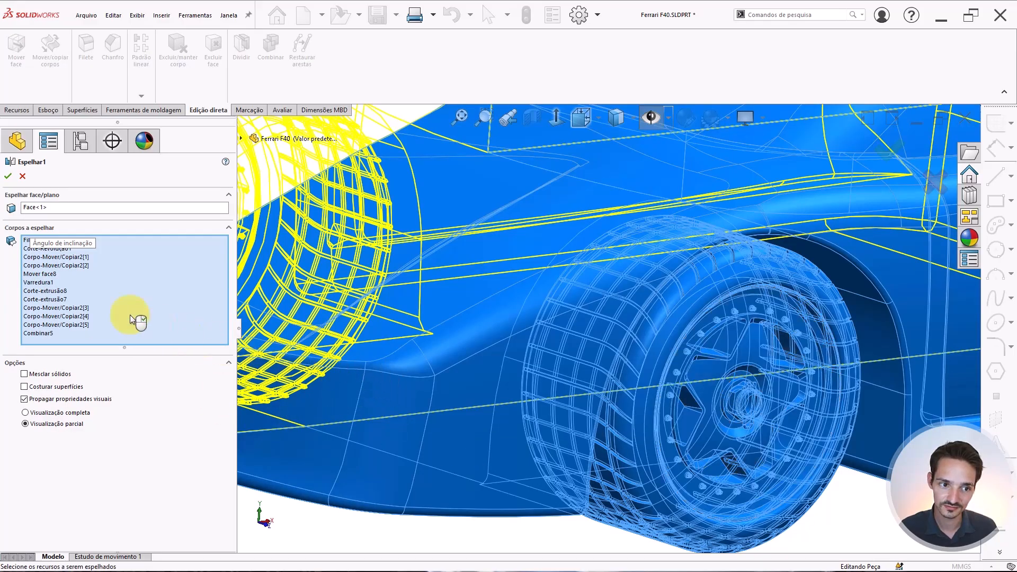
left_click(138, 333)
left_click(8, 176)
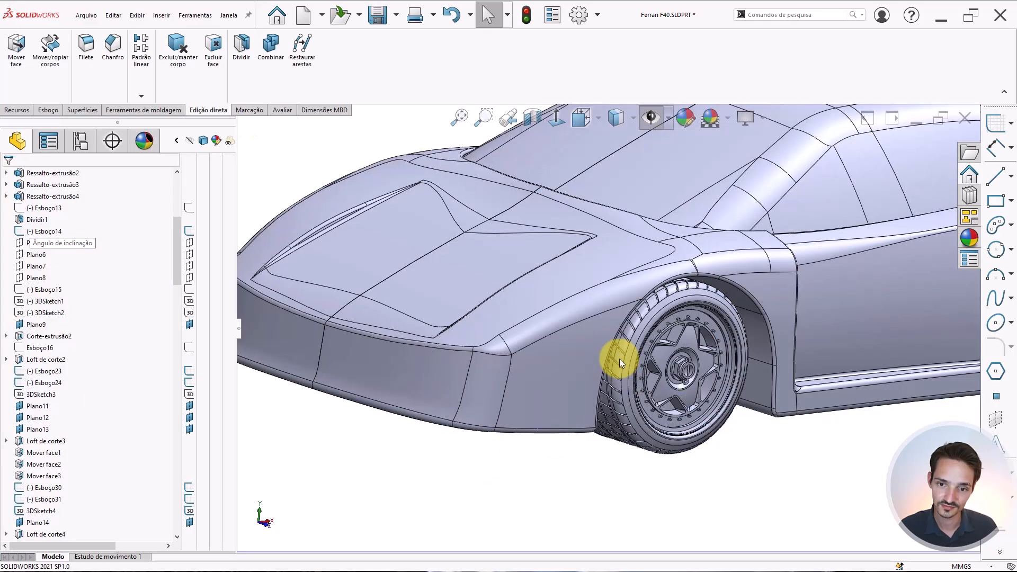
Review the whole car with its mirrored body and wheels from the front and the side.
scroll(704, 314, "up", 6)
middle_click_drag(711, 339, 722, 311)
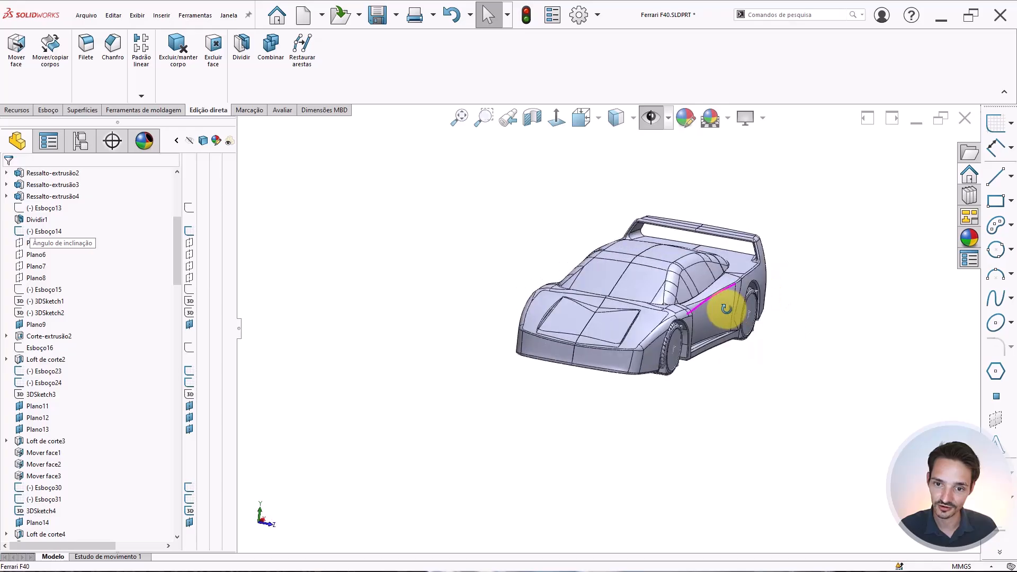
scroll(722, 302, "down", 5)
middle_click_drag(709, 262, 602, 243)
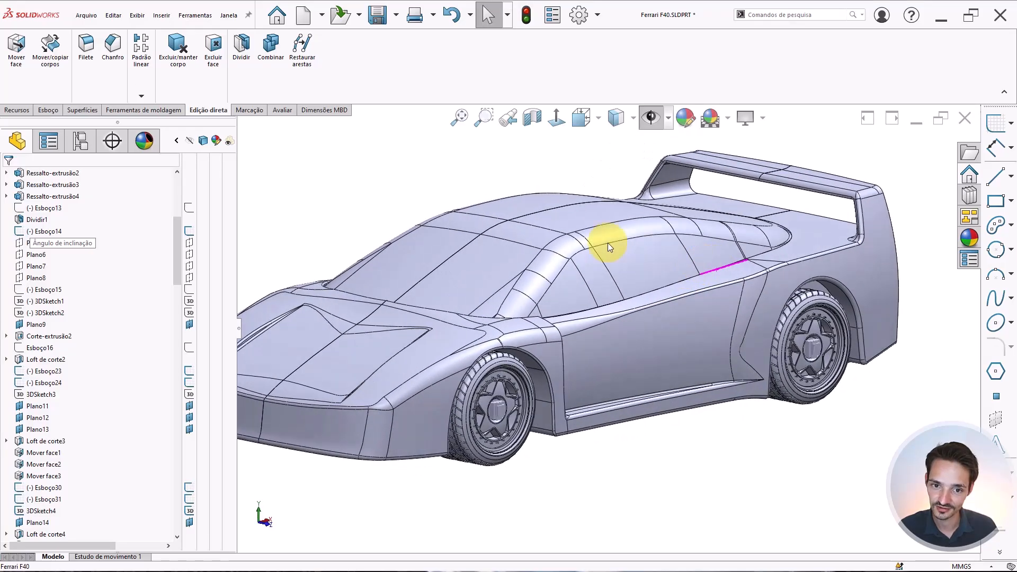
middle_click_drag(458, 263, 488, 218)
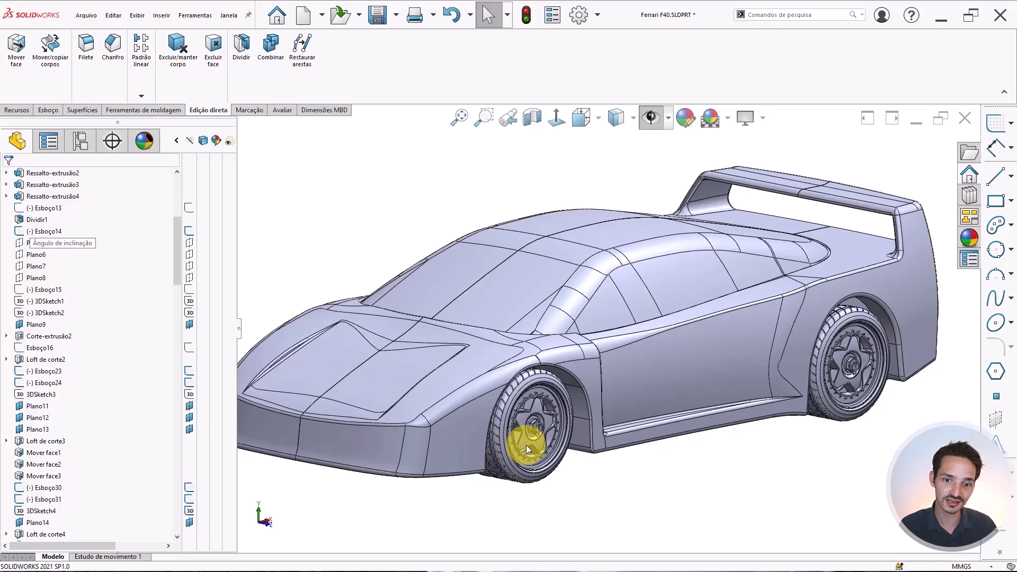
Examine the front wheel's star rim, centre nut and clip up close, and review the complete car from the front corner.
scroll(530, 426, "down", 8)
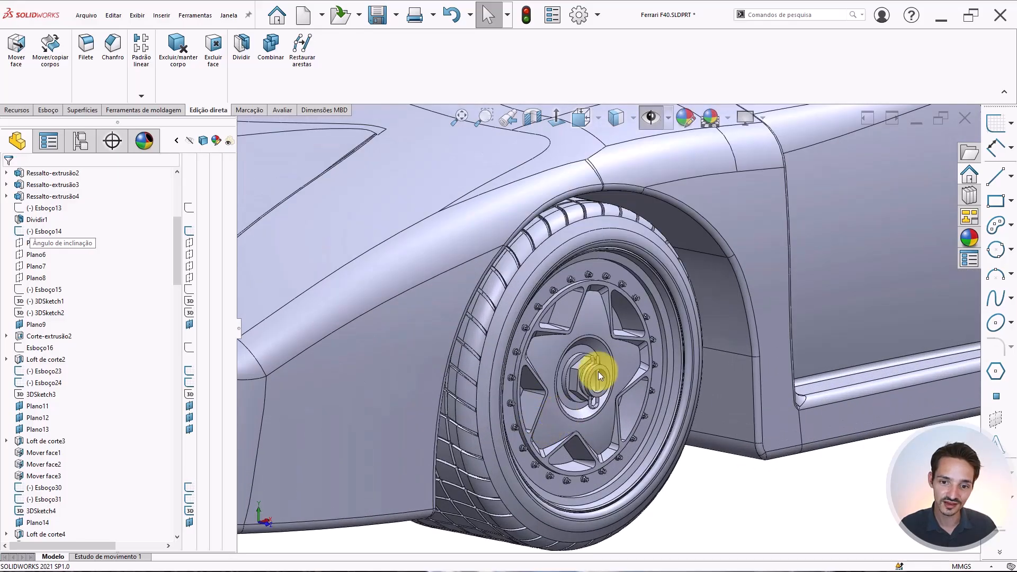
scroll(603, 358, "down", 2)
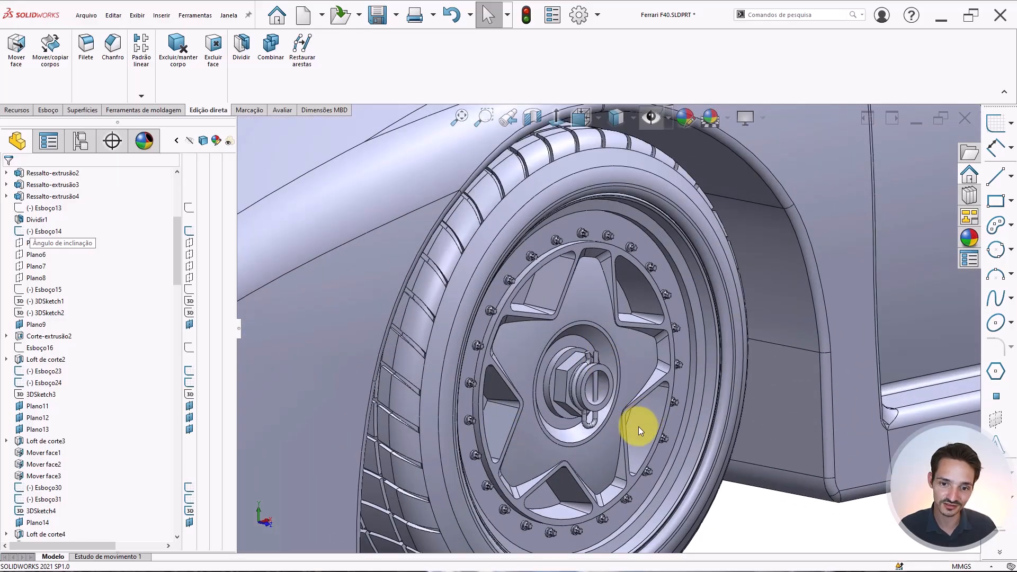
scroll(638, 427, "up", 10)
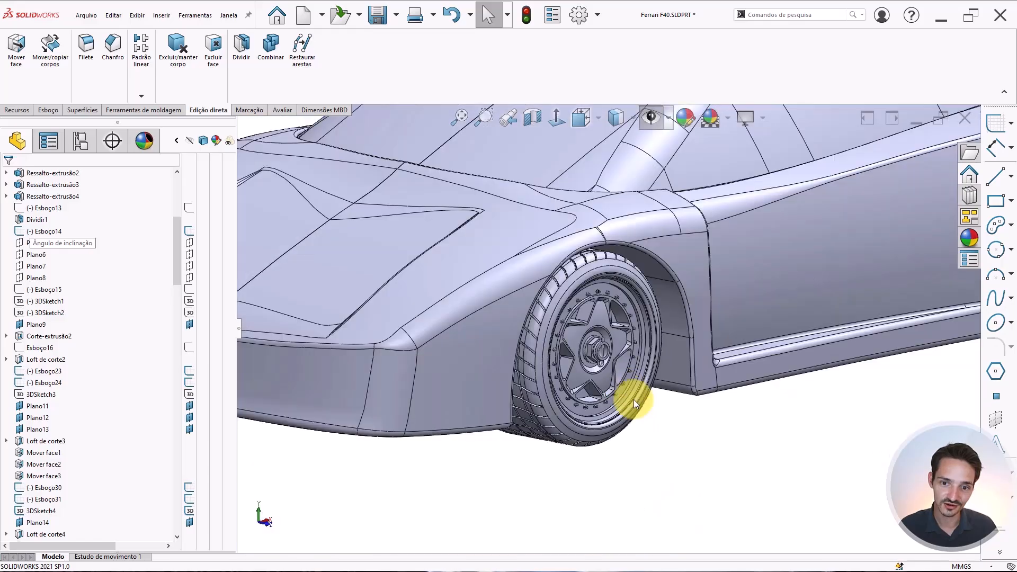
scroll(611, 329, "up", 5)
scroll(556, 339, "down", 5)
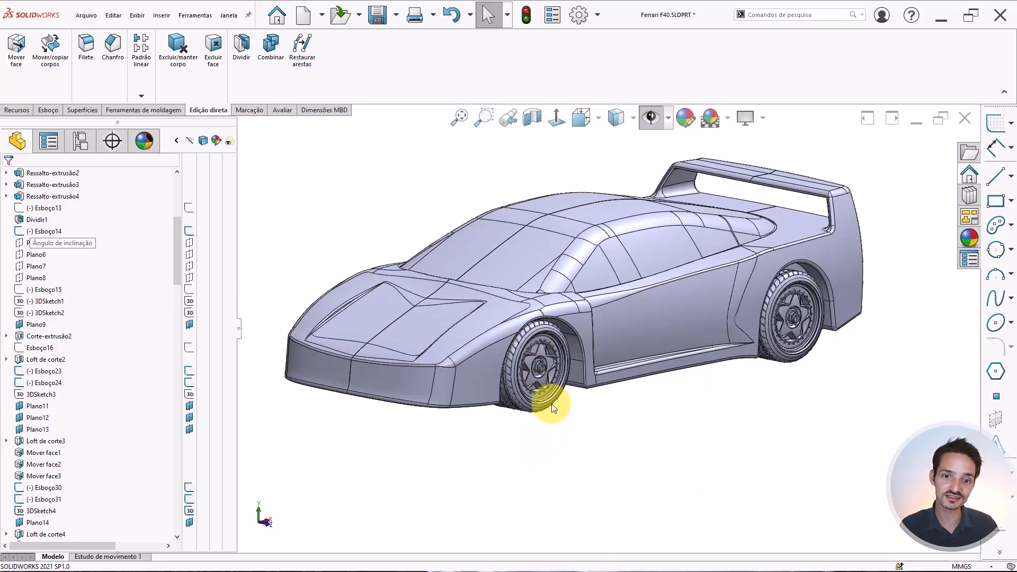
middle_click_drag(563, 330, 465, 360)
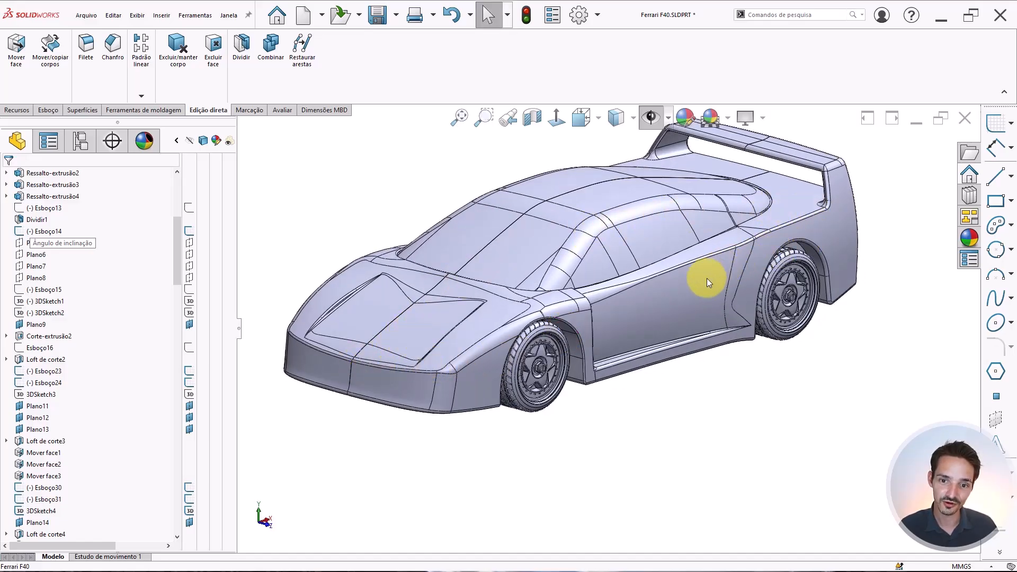
scroll(687, 255, "up", 3)
scroll(692, 233, "down", 5)
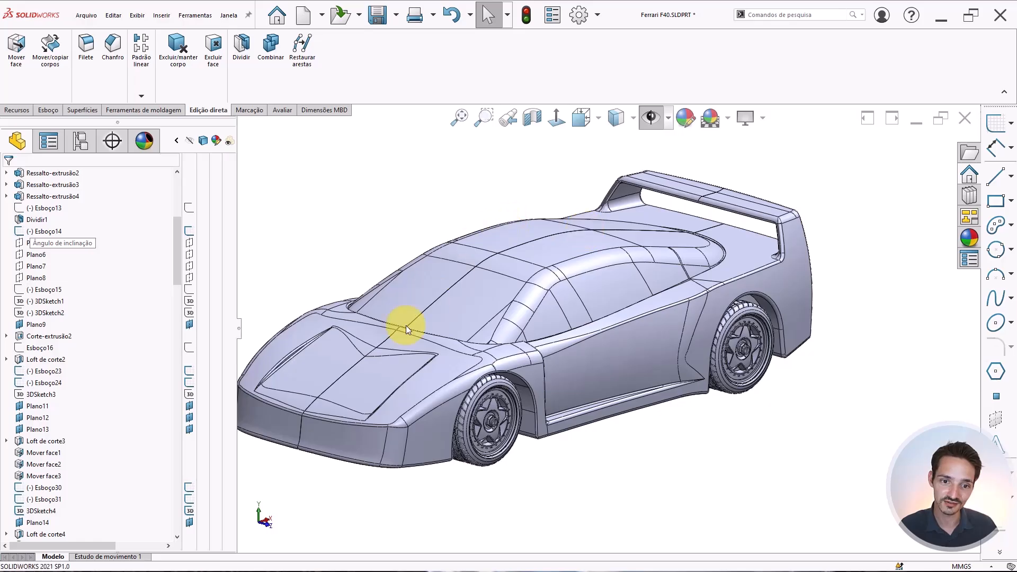